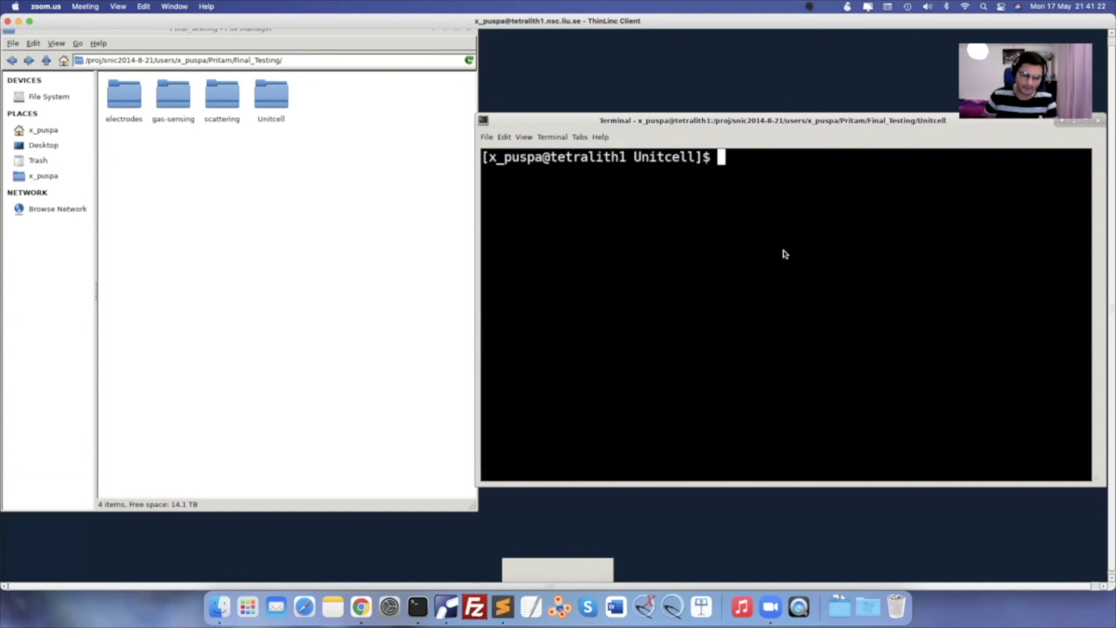
Open the Unitcell folder and inspect the lattice vectors and atomic coordinates in B-unit.vasp
{"action": "double_click", "coordinate": [272, 103]}
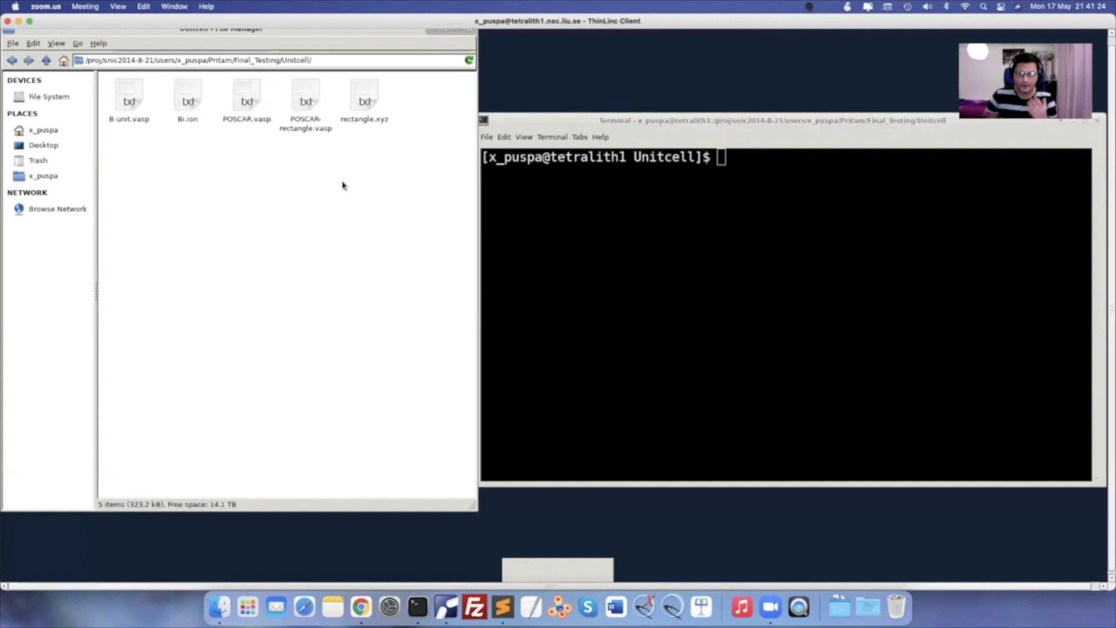
{"action": "left_click", "coordinate": [726, 245]}
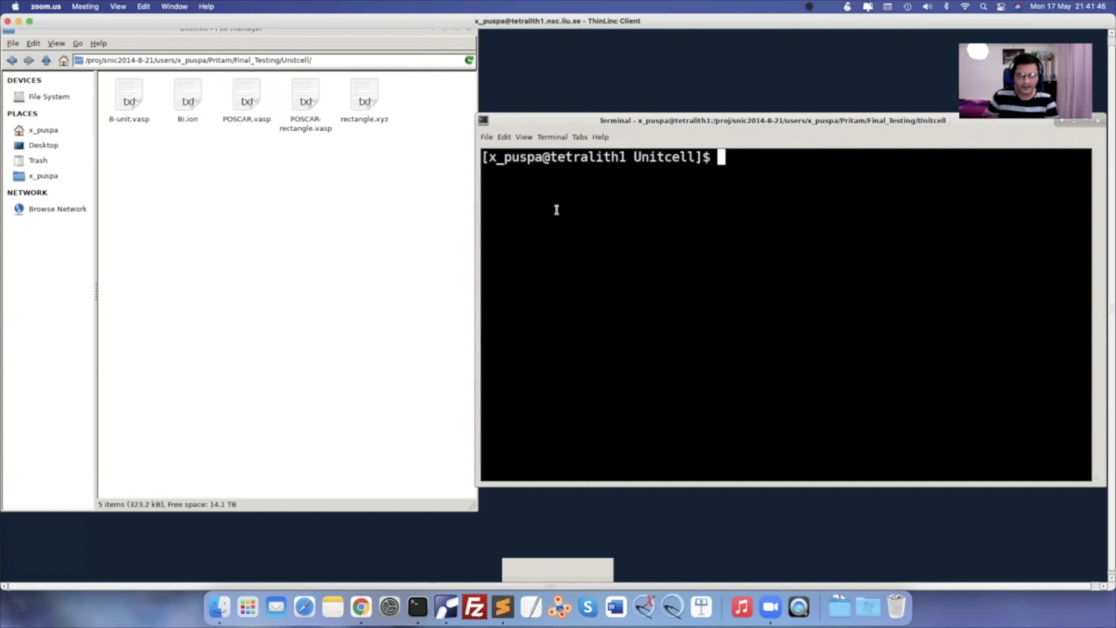
{"action": "double_click", "coordinate": [129, 96]}
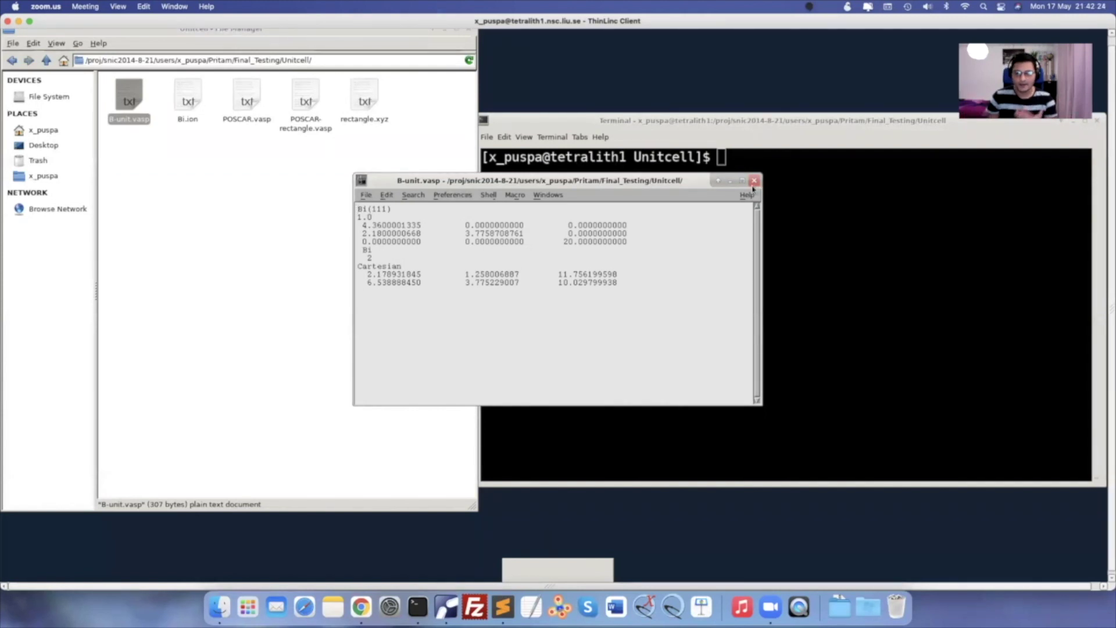
{"action": "left_click", "coordinate": [754, 181]}
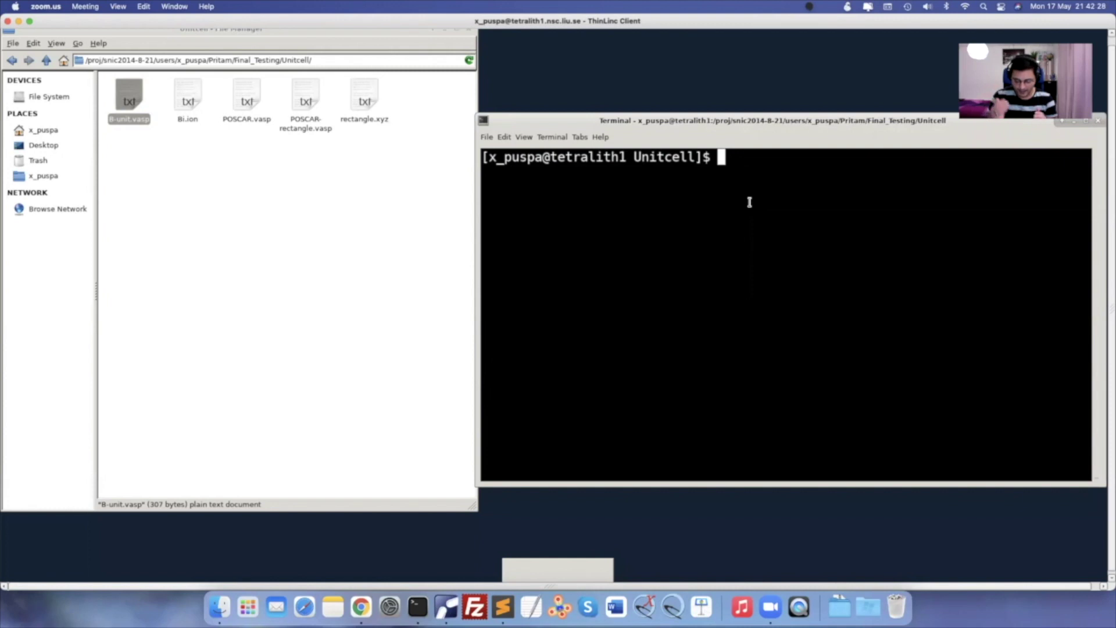
Launch VESTA from the terminal with the structure file B-unit.vasp
{"action": "type", "text": "vesta "}
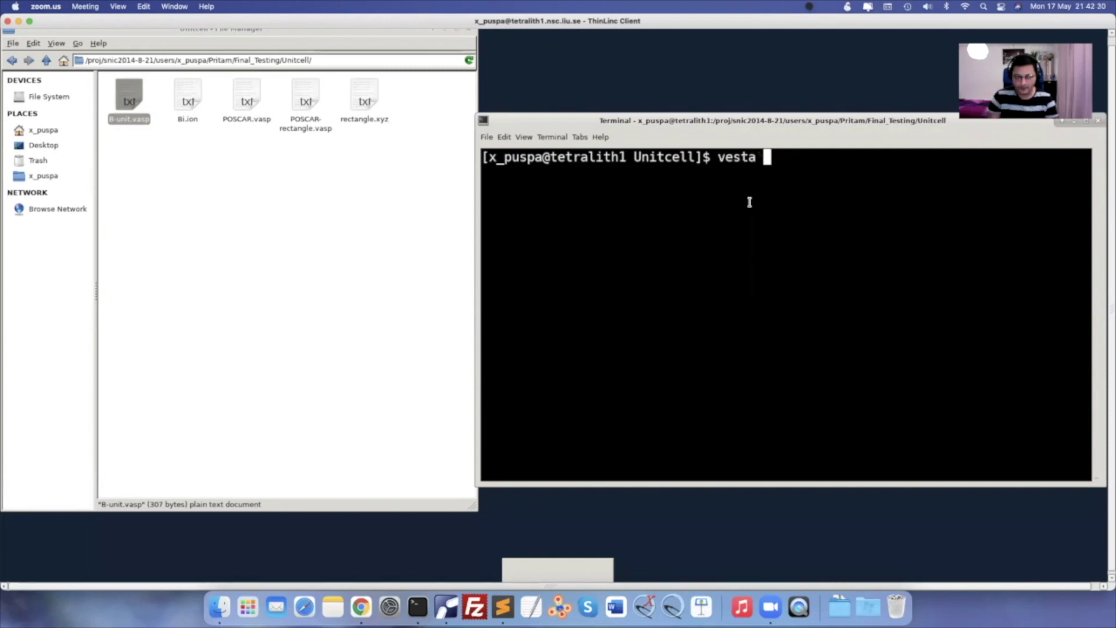
{"action": "type", "text": "B-unit"}
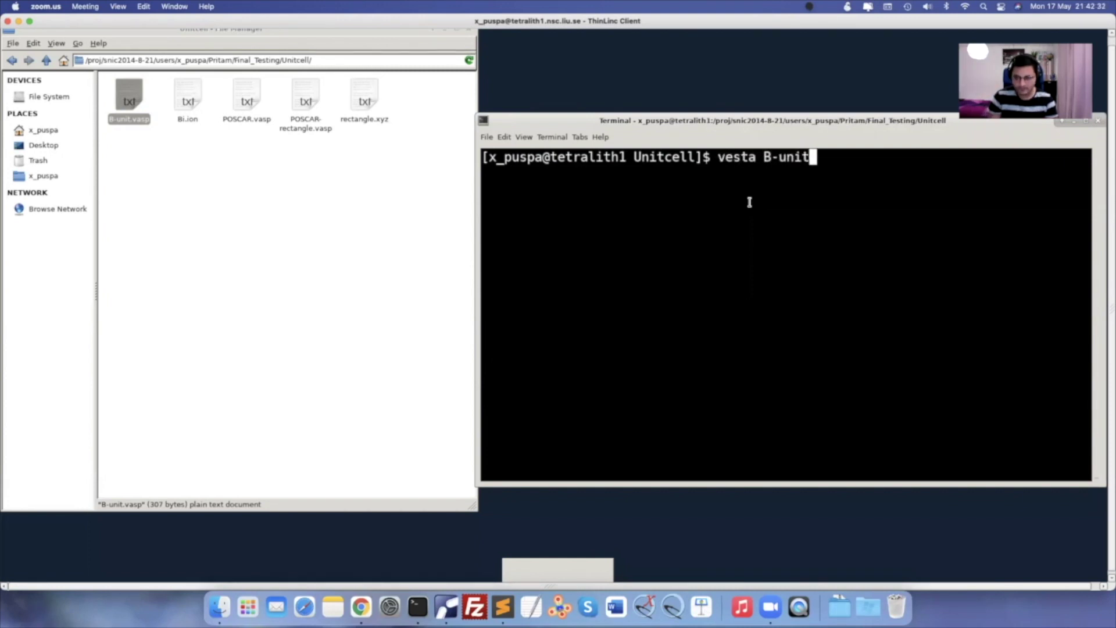
{"action": "key", "text": "Tab"}
{"action": "key", "text": "Return"}
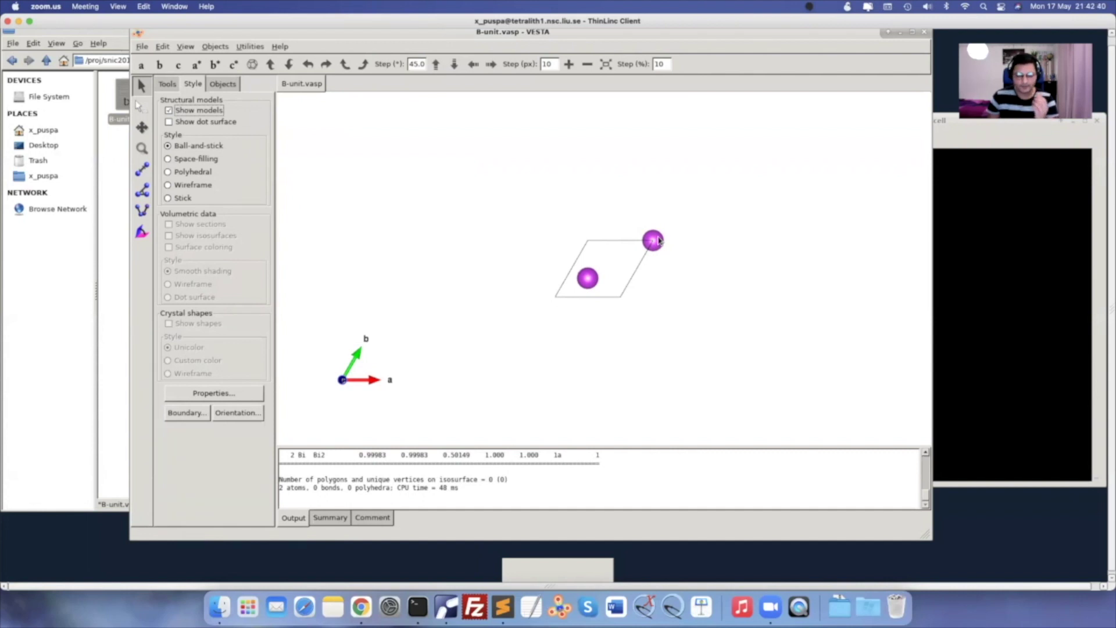
Convert the unit cell to a rectangular one by applying the triclinic system with the C 1 setting
{"action": "left_click", "coordinate": [163, 47]}
{"action": "mouse_move", "coordinate": [183, 87]}
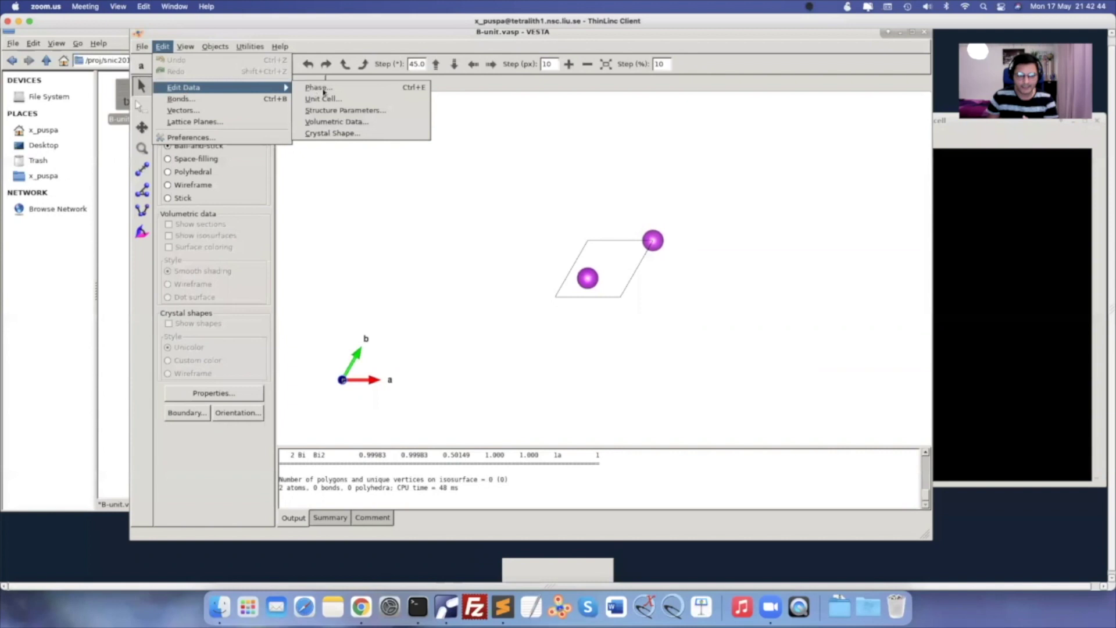
{"action": "left_click", "coordinate": [325, 100]}
{"action": "left_click", "coordinate": [520, 233]}
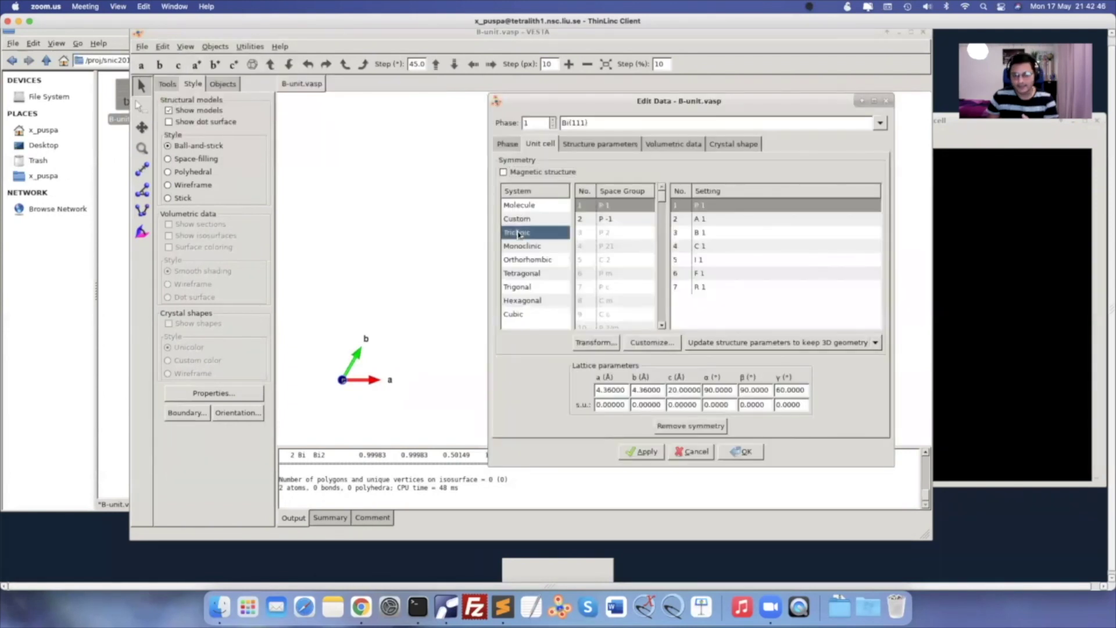
{"action": "left_click", "coordinate": [707, 249]}
{"action": "left_click", "coordinate": [642, 451]}
{"action": "left_click", "coordinate": [741, 451]}
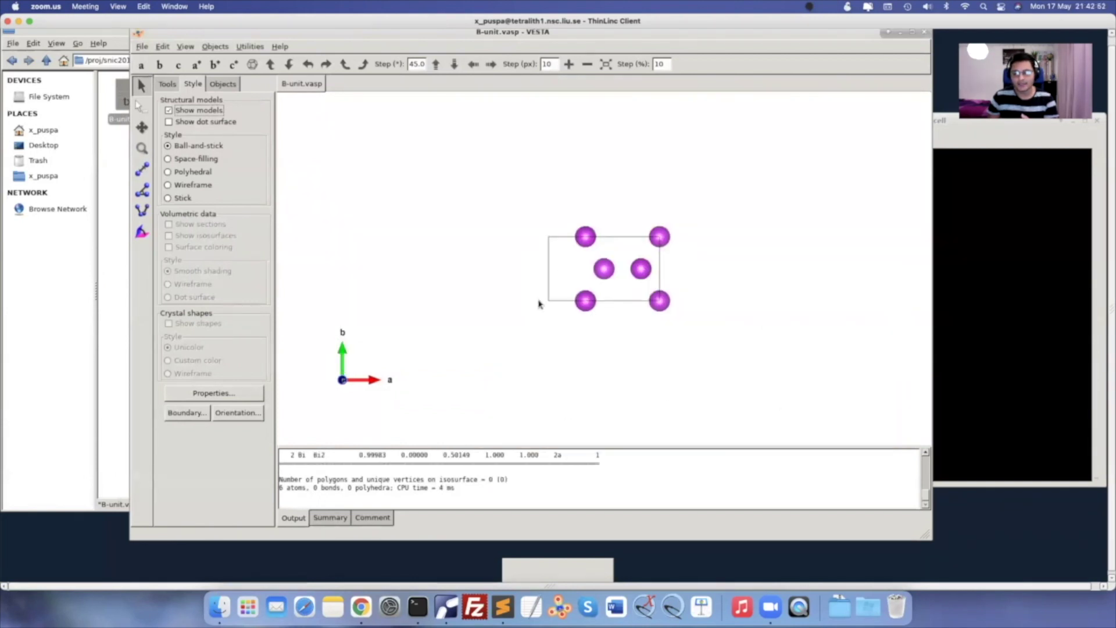
Export the rectangular cell in VASP format as B-unit-rectangle in the Unitcell folder, using Cartesian coordinates
{"action": "left_click_drag", "start_coordinate": [702, 289], "coordinate": [599, 287]}
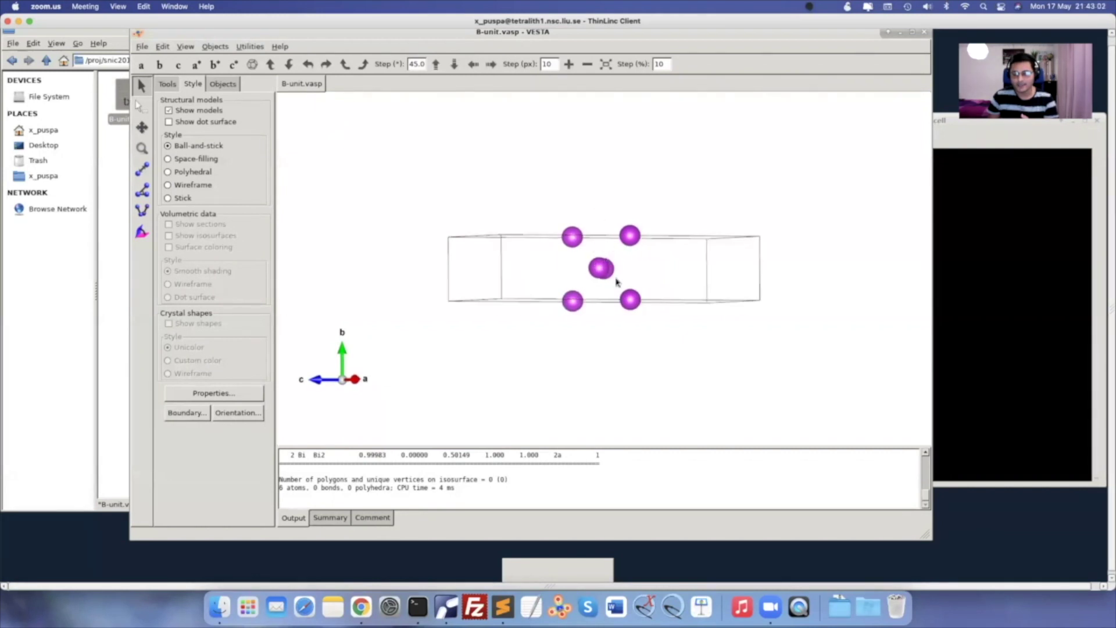
{"action": "left_click_drag", "start_coordinate": [628, 290], "coordinate": [599, 290]}
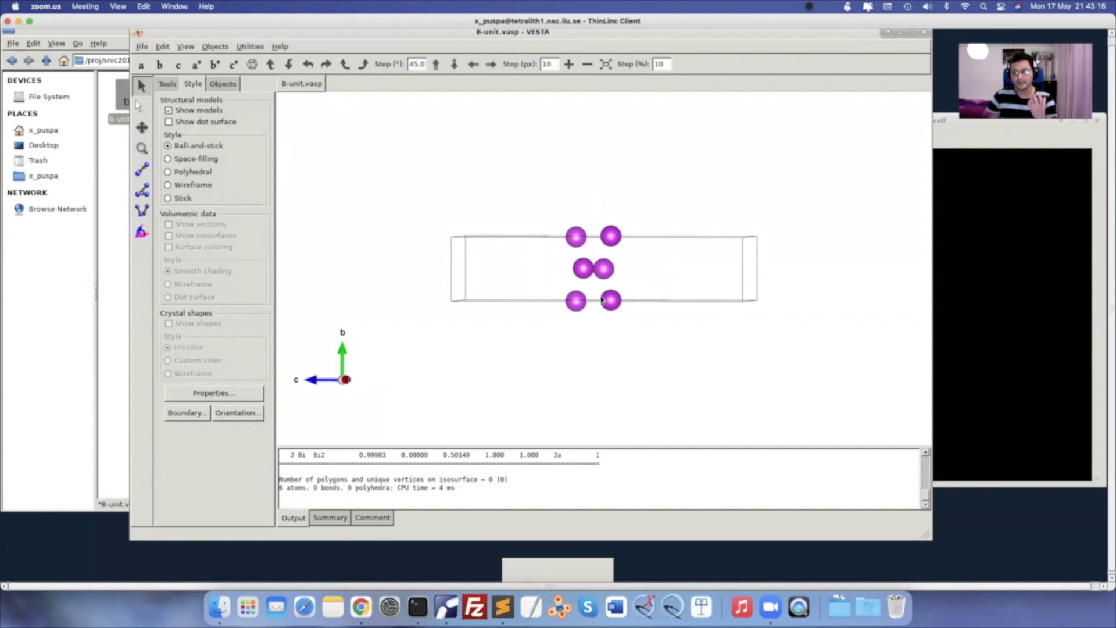
{"action": "left_click", "coordinate": [141, 46]}
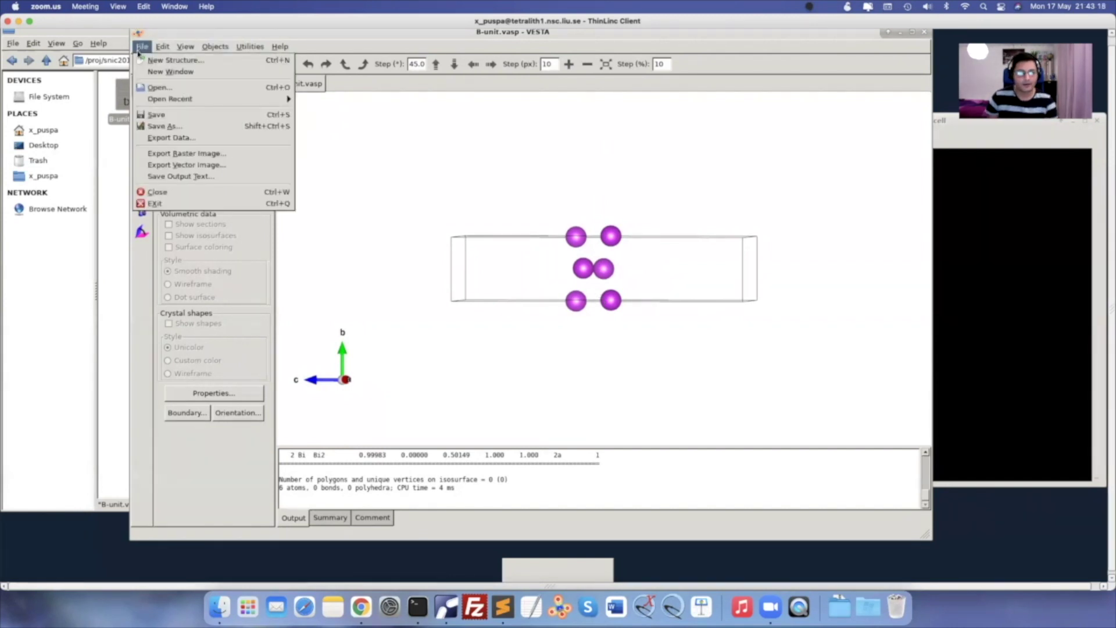
{"action": "left_click", "coordinate": [184, 139]}
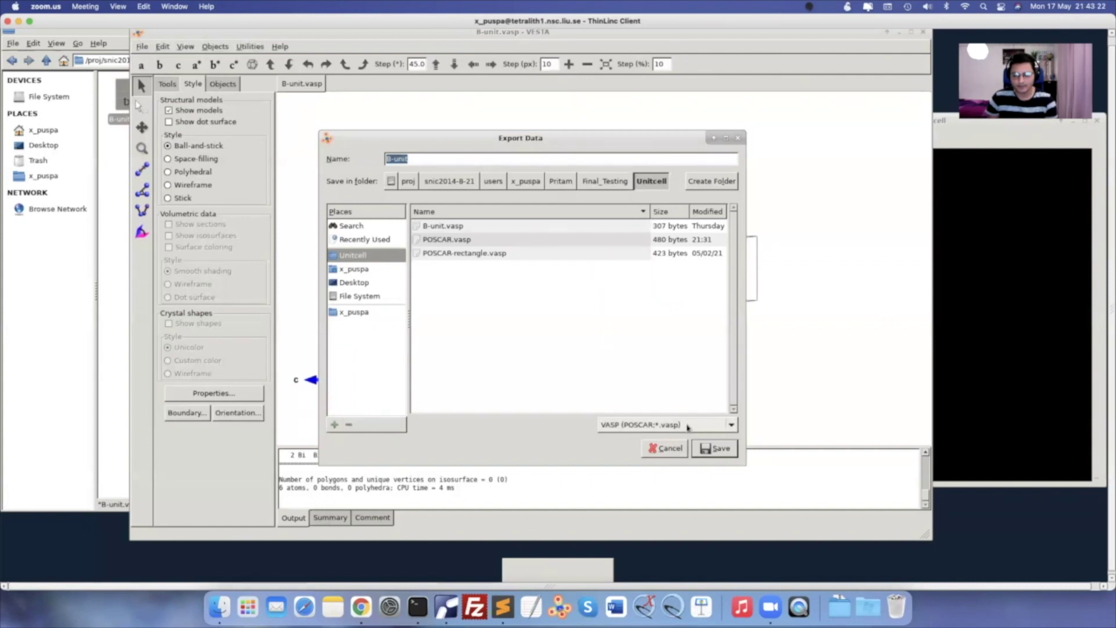
{"action": "left_click", "coordinate": [451, 157]}
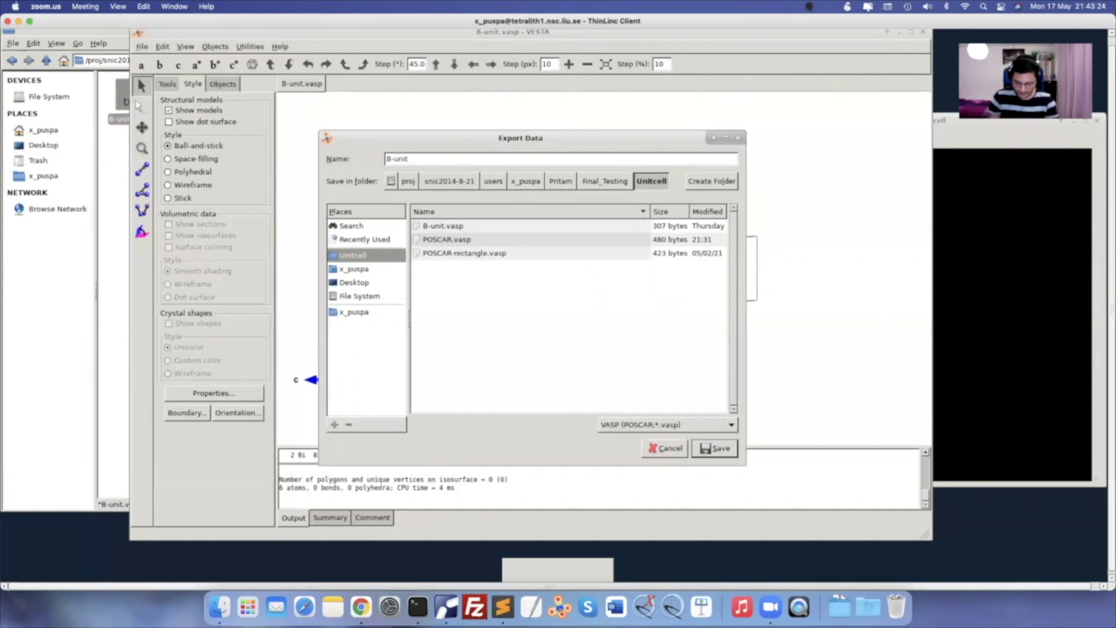
{"action": "type", "text": "-rectangle"}
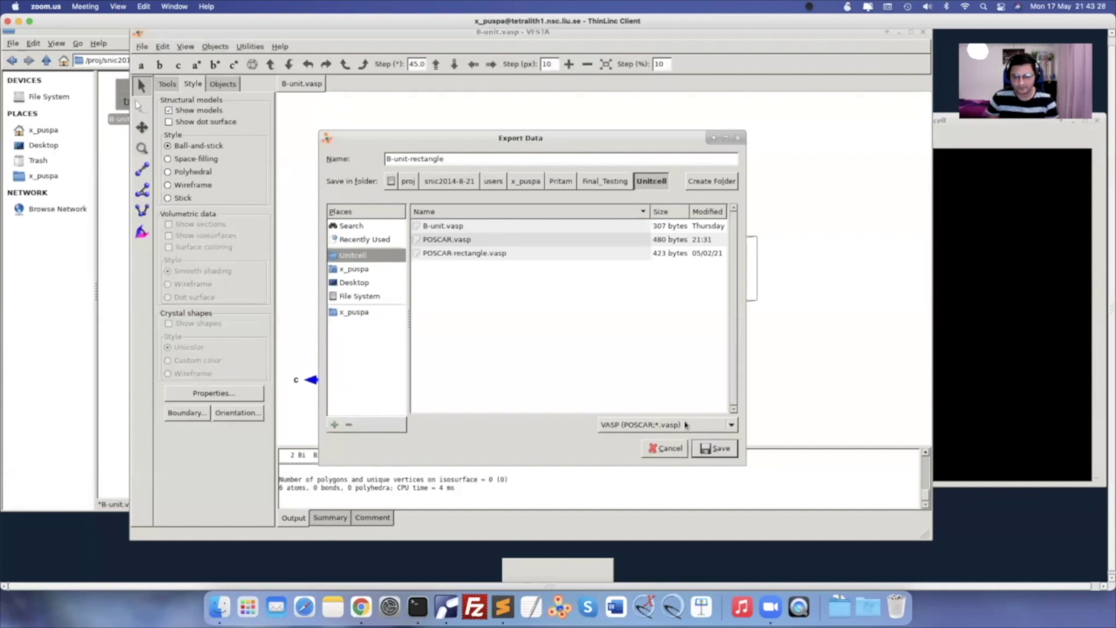
{"action": "left_click", "coordinate": [719, 450]}
{"action": "left_click", "coordinate": [507, 295]}
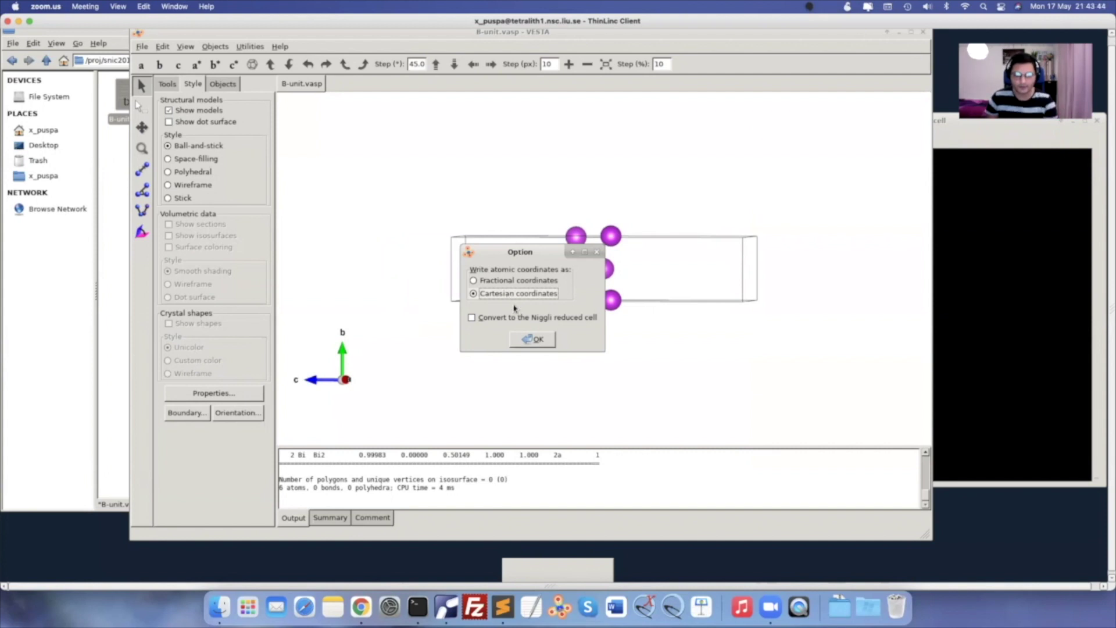
{"action": "left_click", "coordinate": [532, 339]}
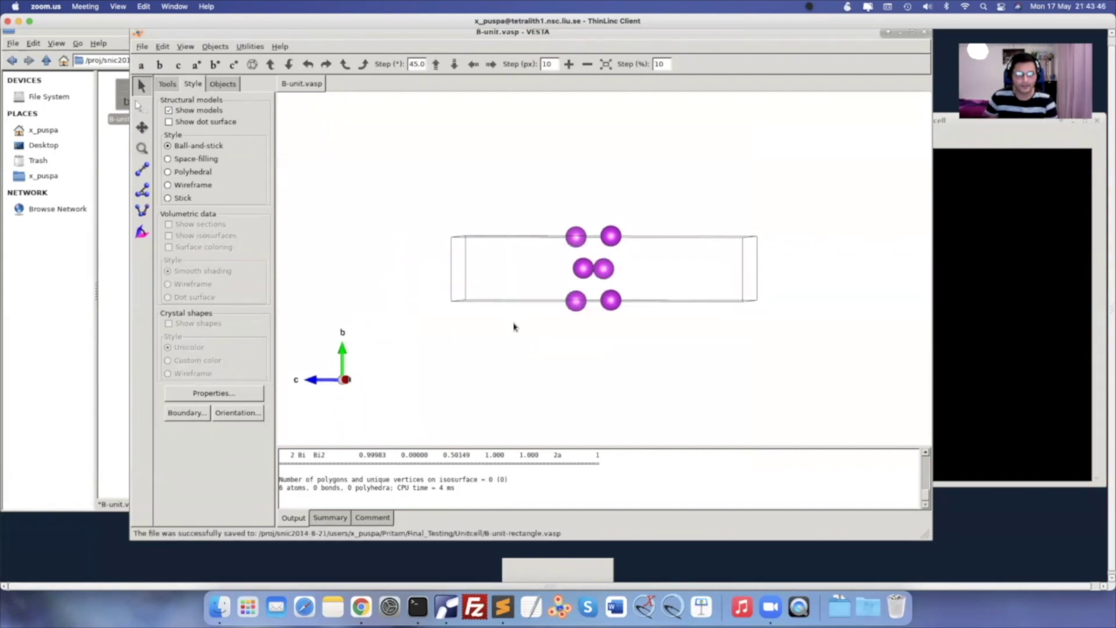
Close VESTA without saving the changes to B-unit.vasp and return to the file manager
{"action": "left_click", "coordinate": [925, 32]}
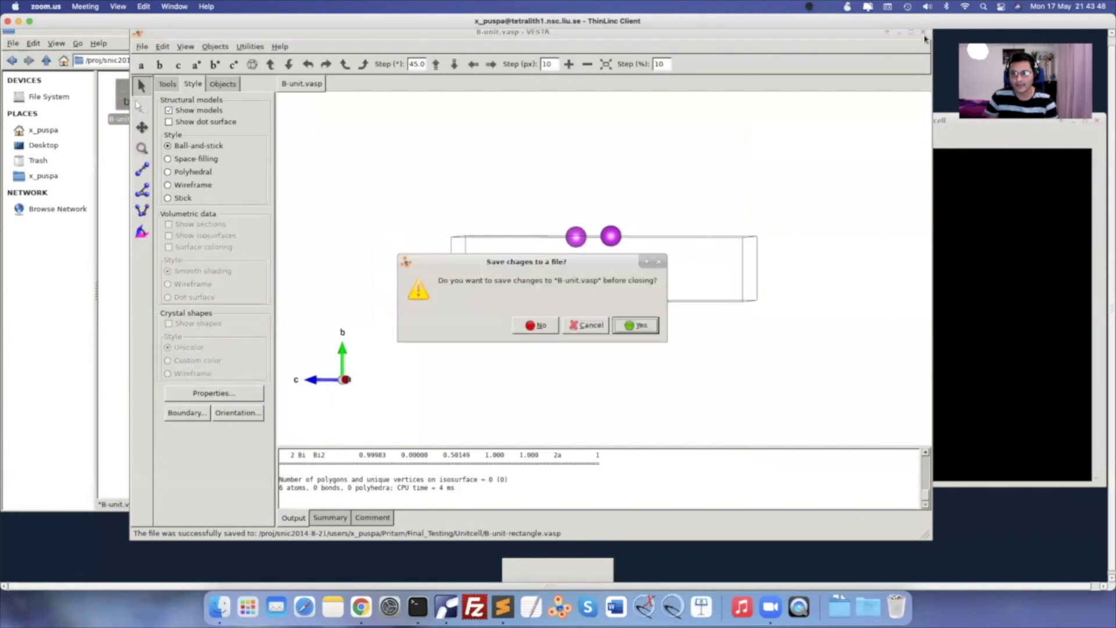
{"action": "left_click", "coordinate": [536, 326]}
{"action": "left_click", "coordinate": [244, 177]}
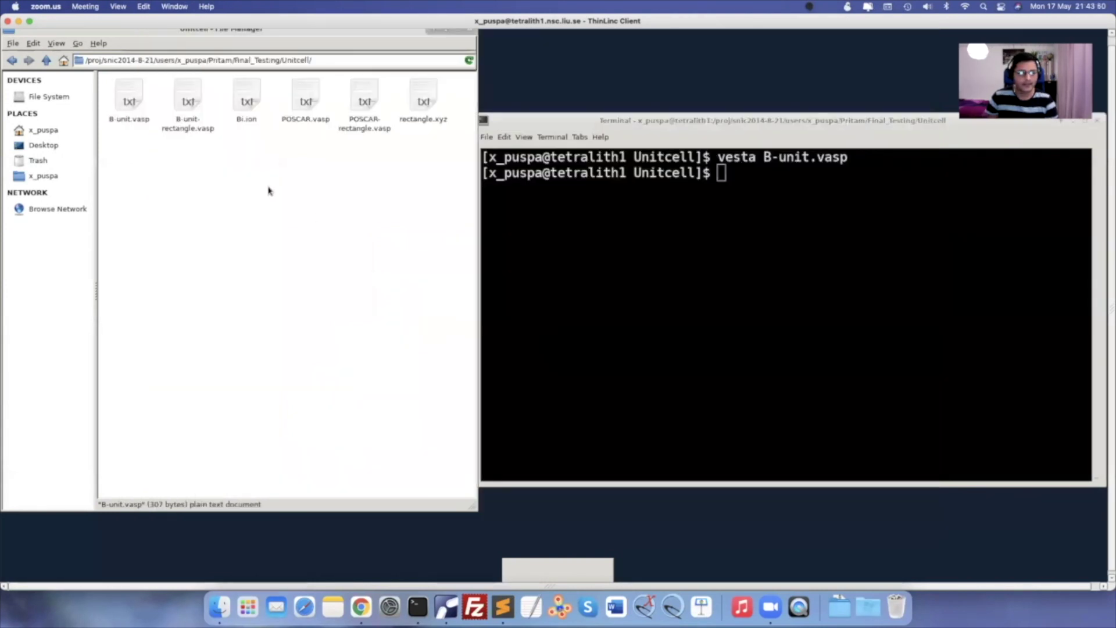
Open B-unit-rectangle.vasp and B-unit.vasp side by side and compare their lattice vectors and atomic coordinates
{"action": "left_click", "coordinate": [196, 111]}
{"action": "double_click", "coordinate": [197, 110]}
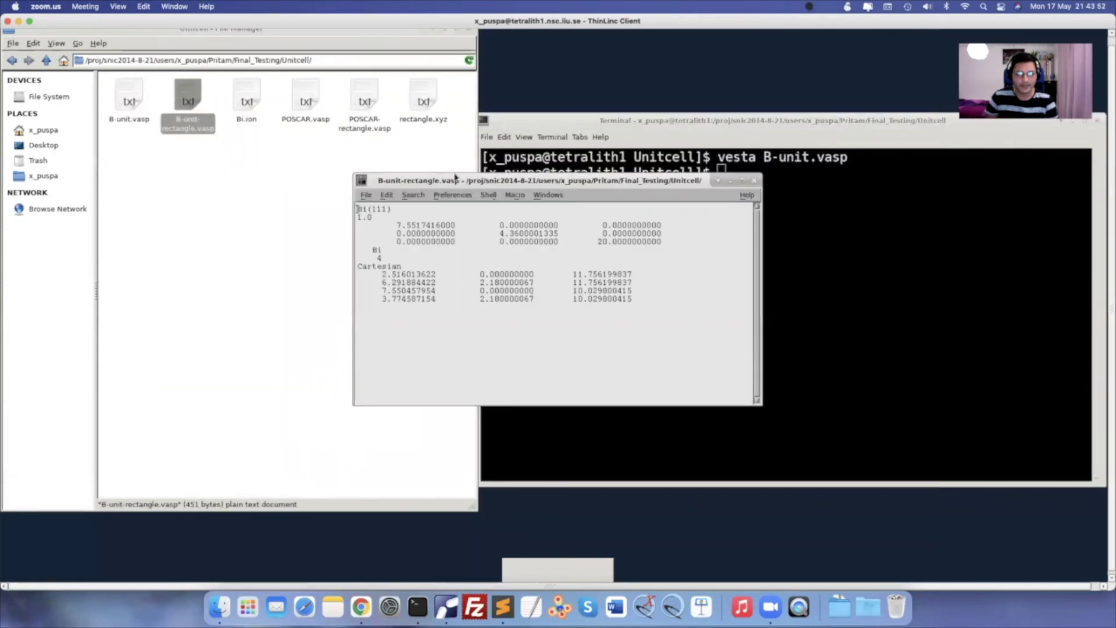
{"action": "double_click", "coordinate": [121, 110]}
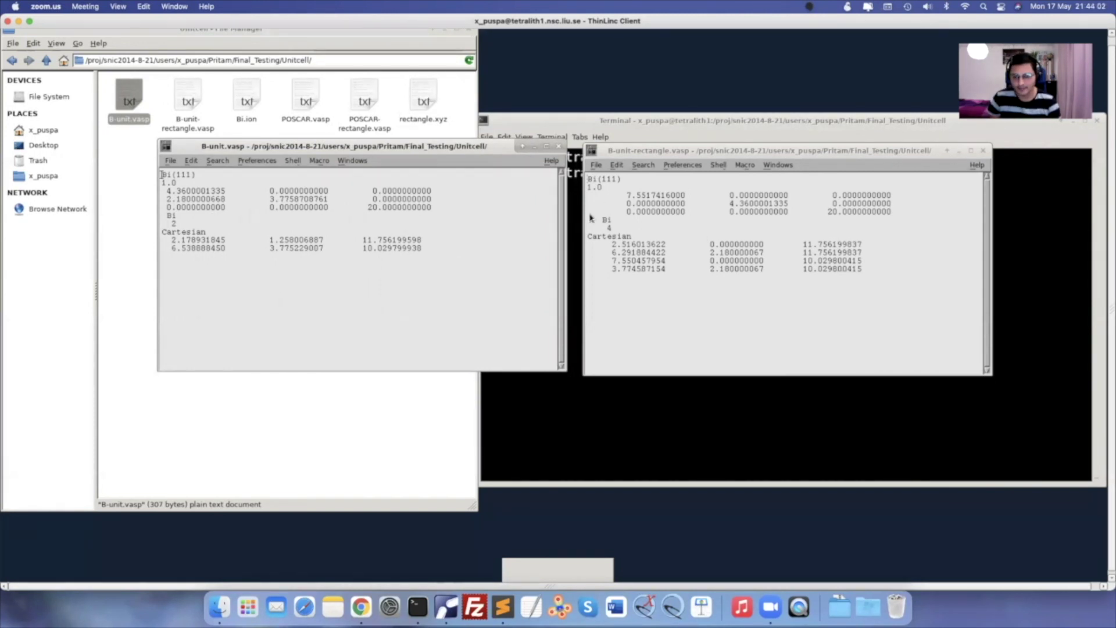
{"action": "left_click_drag", "start_coordinate": [628, 218], "coordinate": [642, 284]}
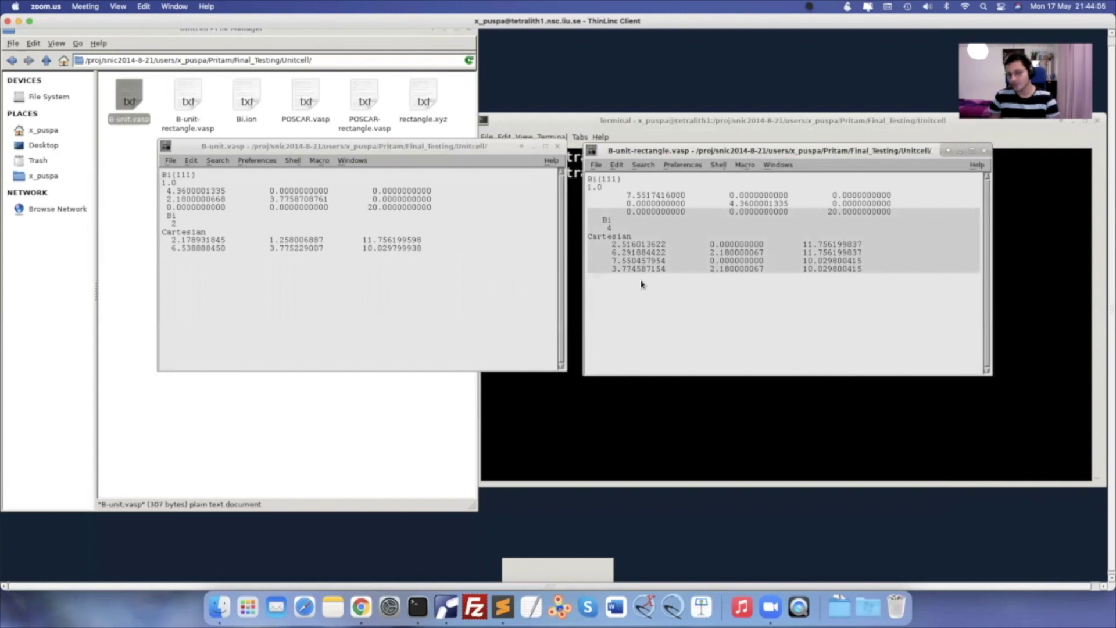
{"action": "left_click", "coordinate": [167, 210]}
{"action": "left_click_drag", "start_coordinate": [245, 225], "coordinate": [411, 294]}
{"action": "left_click", "coordinate": [406, 292]}
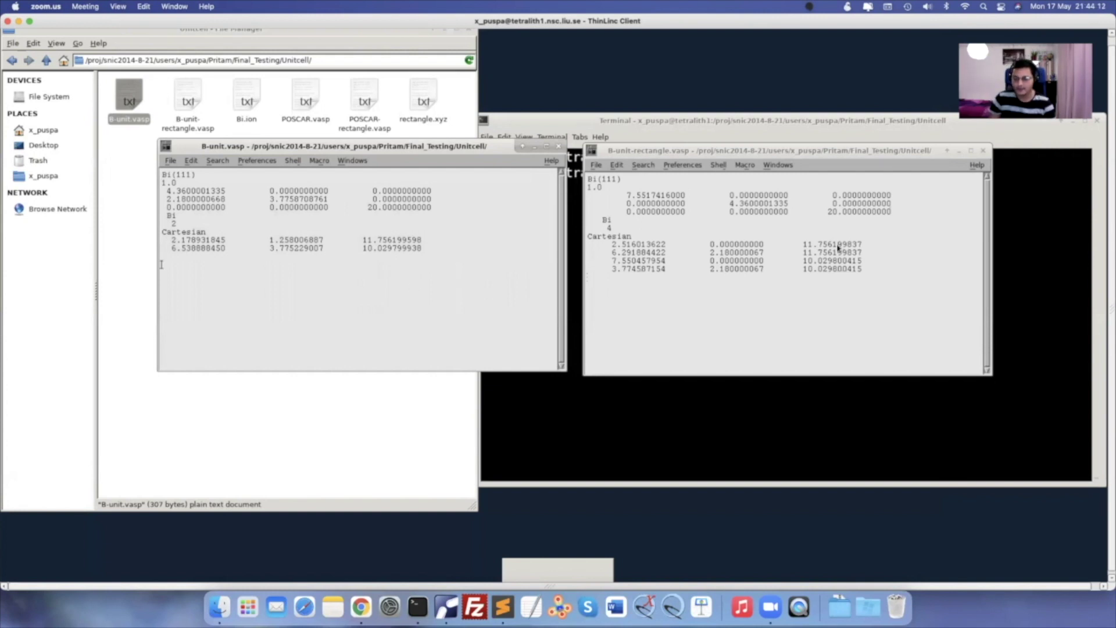
In B-unit-rectangle.vasp, move the 20.0000000000 value from the third lattice vector's z component to the second vector's y component
{"action": "left_click", "coordinate": [833, 214]}
{"action": "left_click_drag", "start_coordinate": [828, 212], "coordinate": [893, 213]}
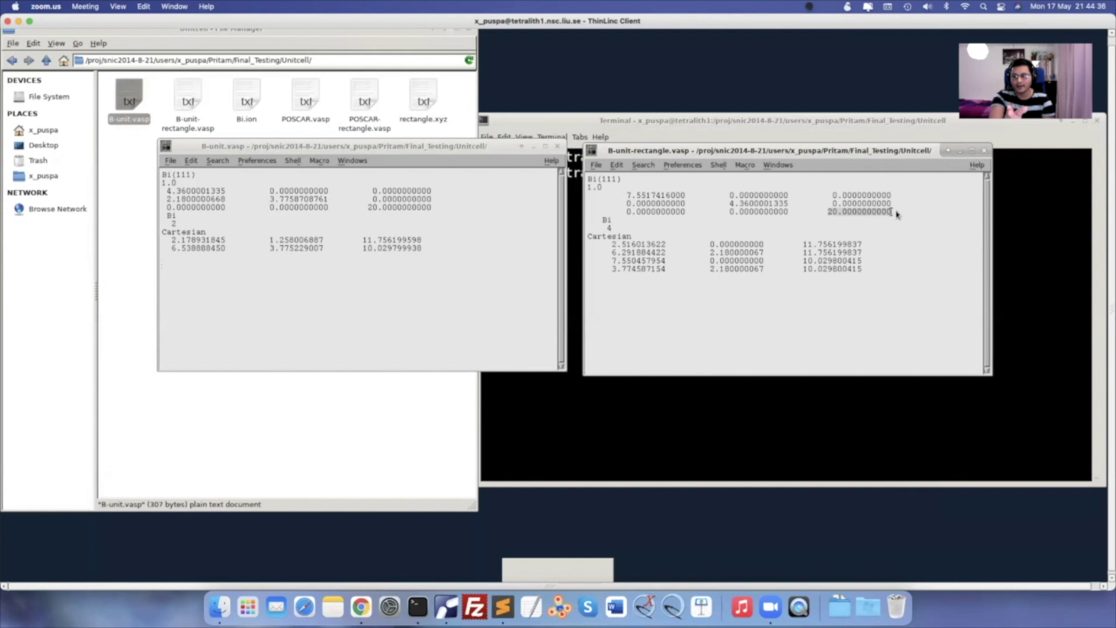
{"action": "left_click", "coordinate": [833, 221]}
{"action": "left_click_drag", "start_coordinate": [824, 217], "coordinate": [901, 213]}
{"action": "key", "text": "ctrl+c"}
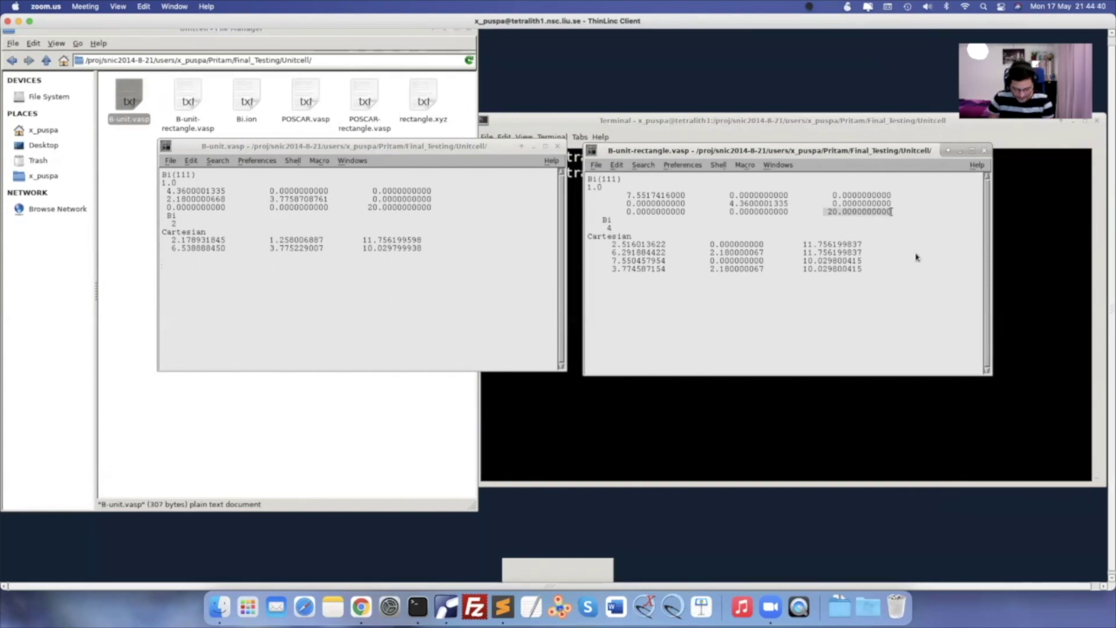
{"action": "key", "text": "BackSpace"}
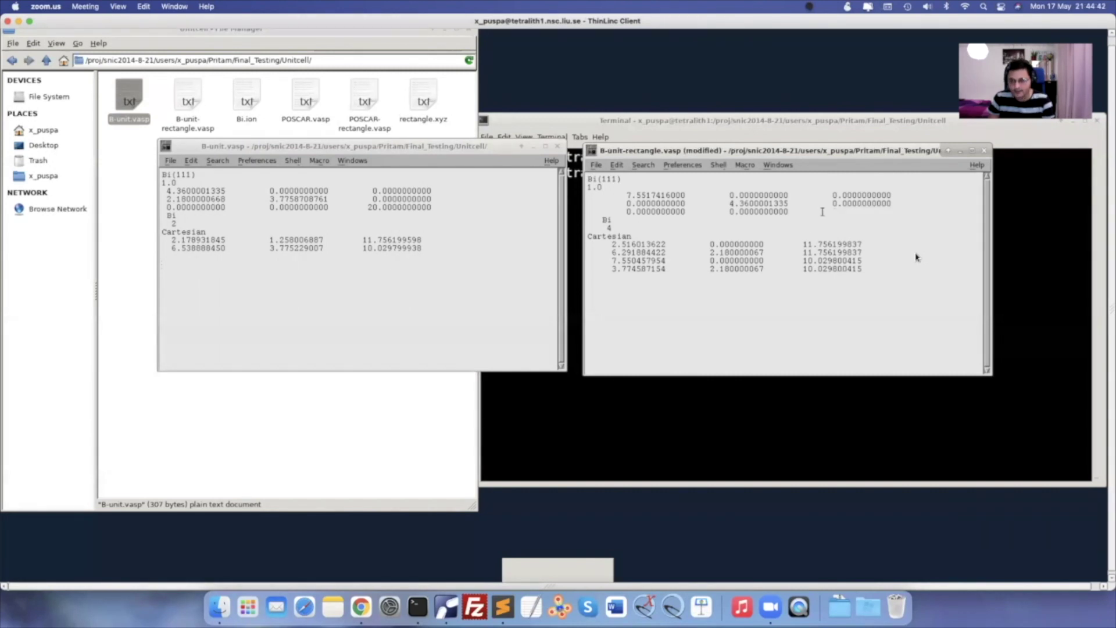
{"action": "left_click", "coordinate": [729, 204]}
{"action": "key", "text": "ctrl+v"}
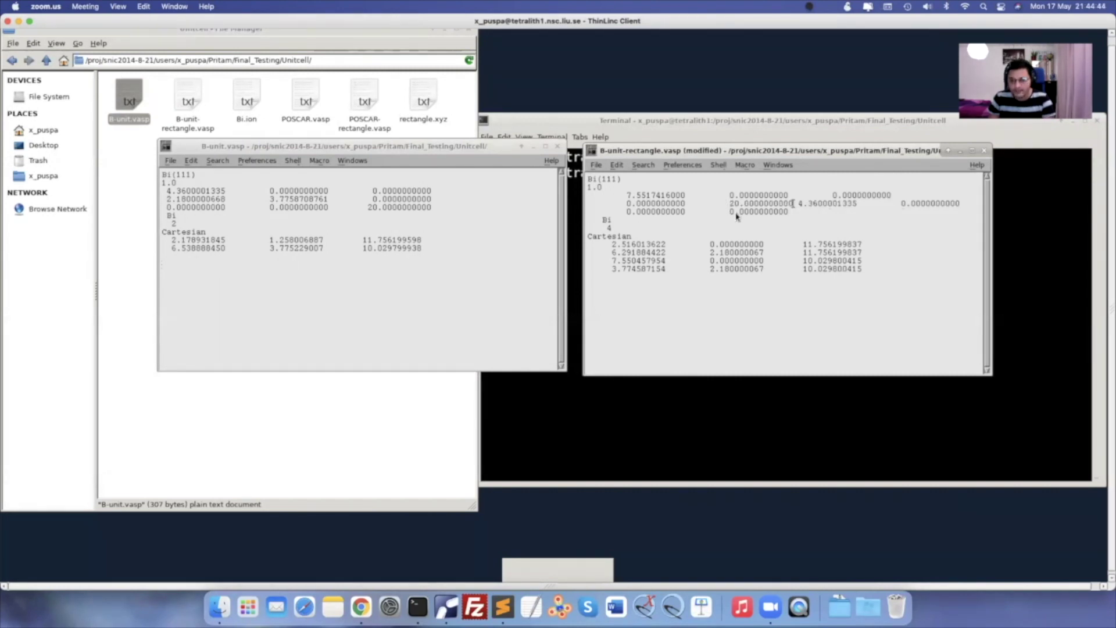
Move the value 4.3600001335 from the second lattice vector to the z component of the third lattice vector
{"action": "left_click_drag", "start_coordinate": [798, 204], "coordinate": [863, 226]}
{"action": "key", "text": "ctrl+c"}
{"action": "key", "text": "BackSpace"}
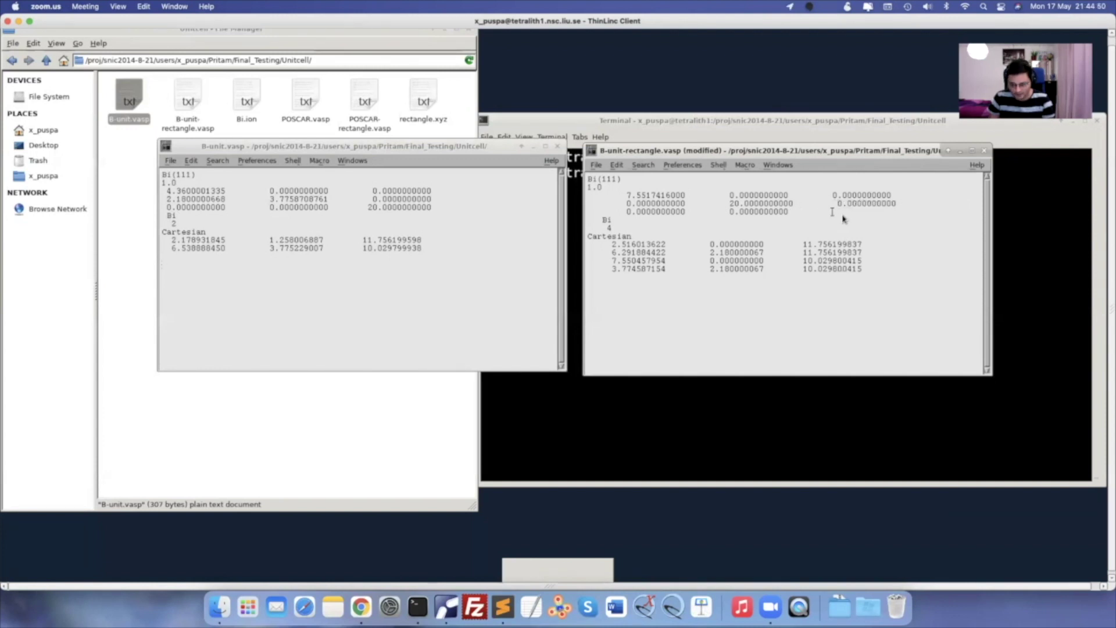
{"action": "left_click", "coordinate": [842, 215]}
{"action": "key", "text": "ctrl+v"}
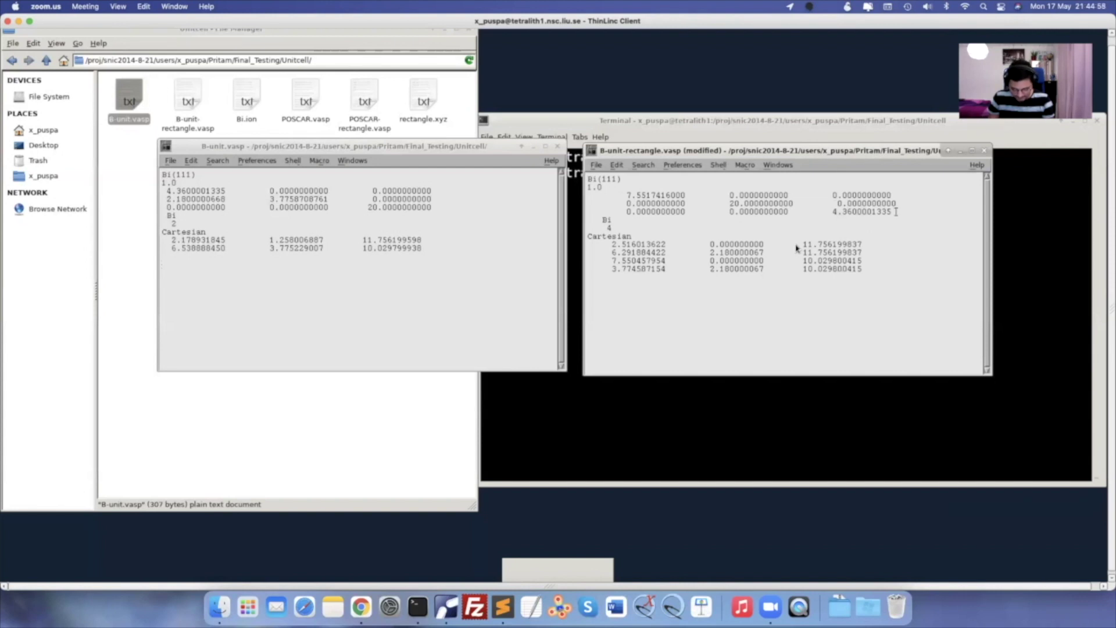
Swap the atoms' y and z coordinate columns in B-unit-rectangle.vasp, save it, and close B-unit.vasp
{"action": "left_click_drag", "start_coordinate": [794, 245], "coordinate": [870, 281]}
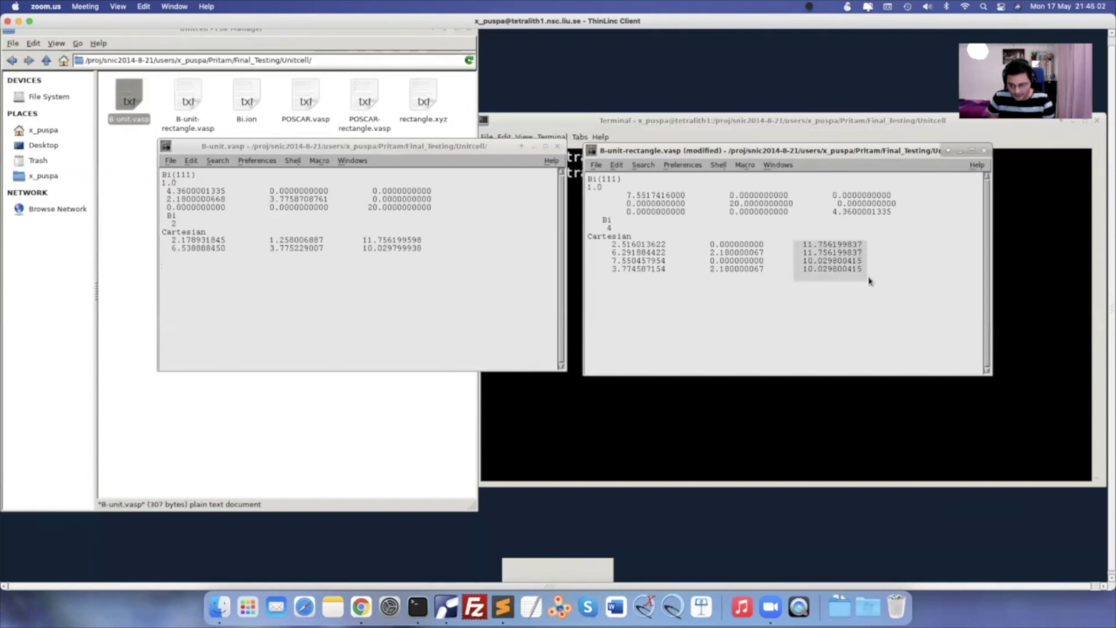
{"action": "key", "text": "ctrl+x"}
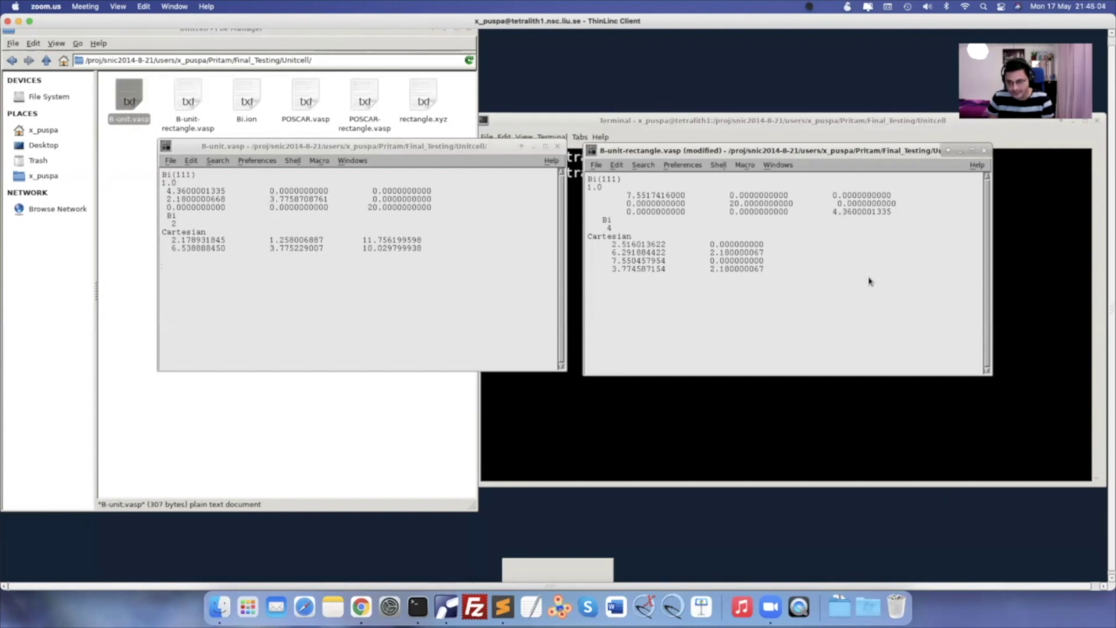
{"action": "left_click", "coordinate": [681, 244]}
{"action": "left_click_drag", "start_coordinate": [697, 249], "coordinate": [696, 273]}
{"action": "key", "text": "ctrl+v"}
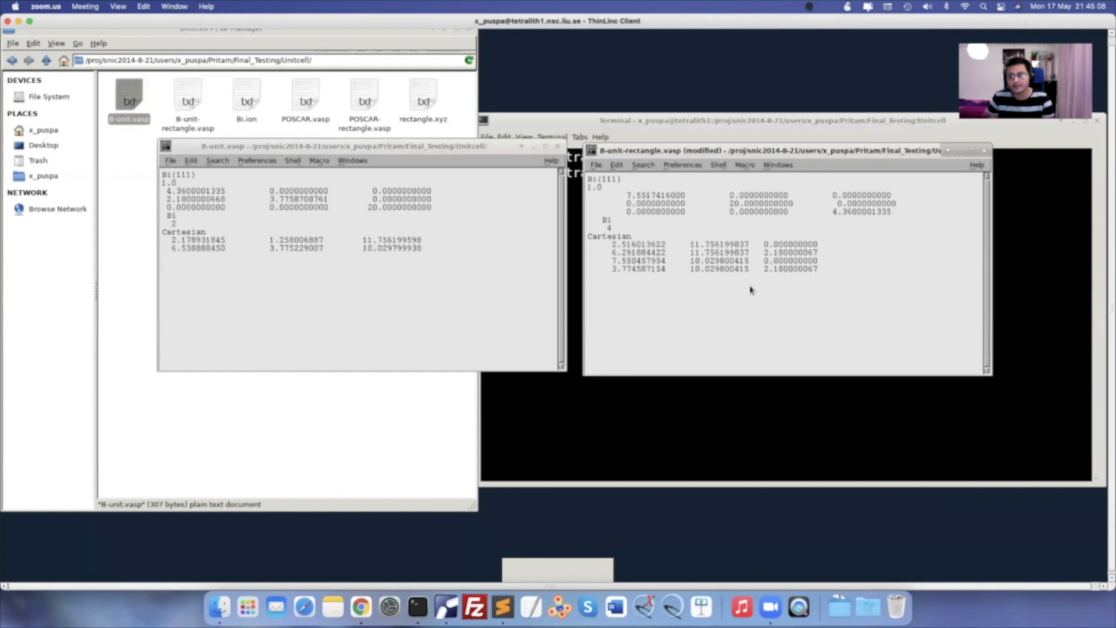
{"action": "key", "text": "ctrl+s"}
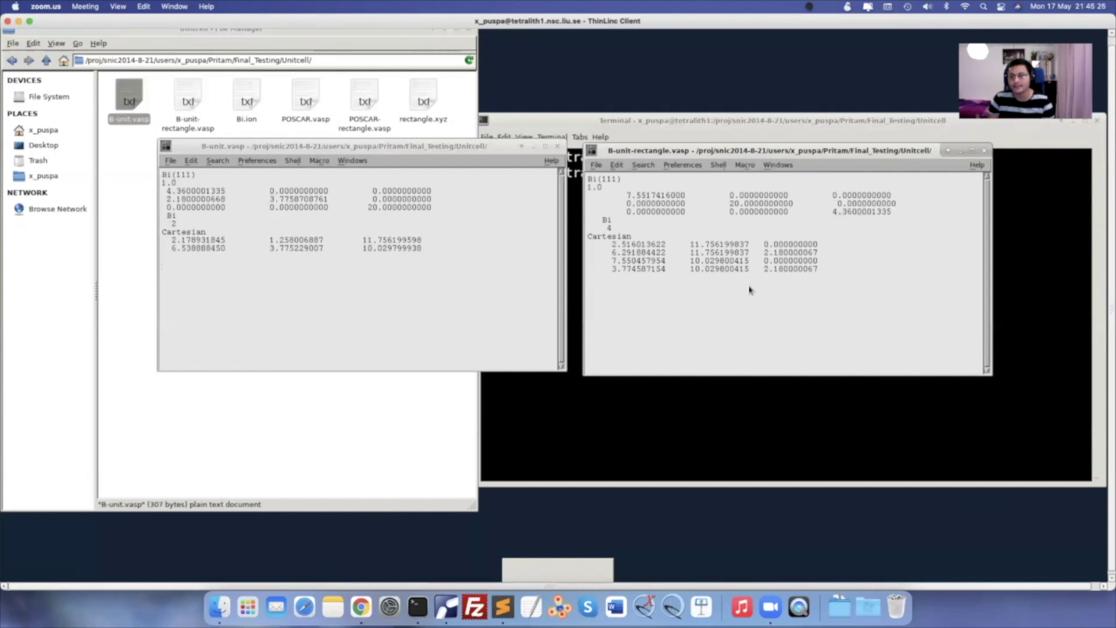
{"action": "left_click", "coordinate": [557, 146]}
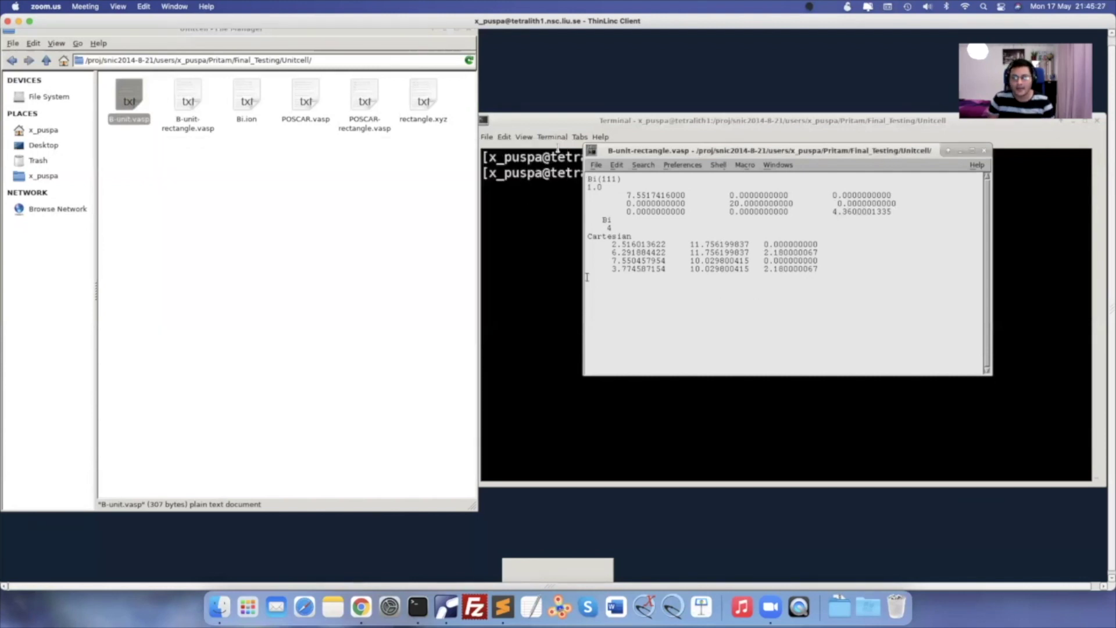
Close the B-unit-rectangle.vasp editor and open the electrodes folder inside Final_Testing in the file manager
{"action": "left_click", "coordinate": [983, 151]}
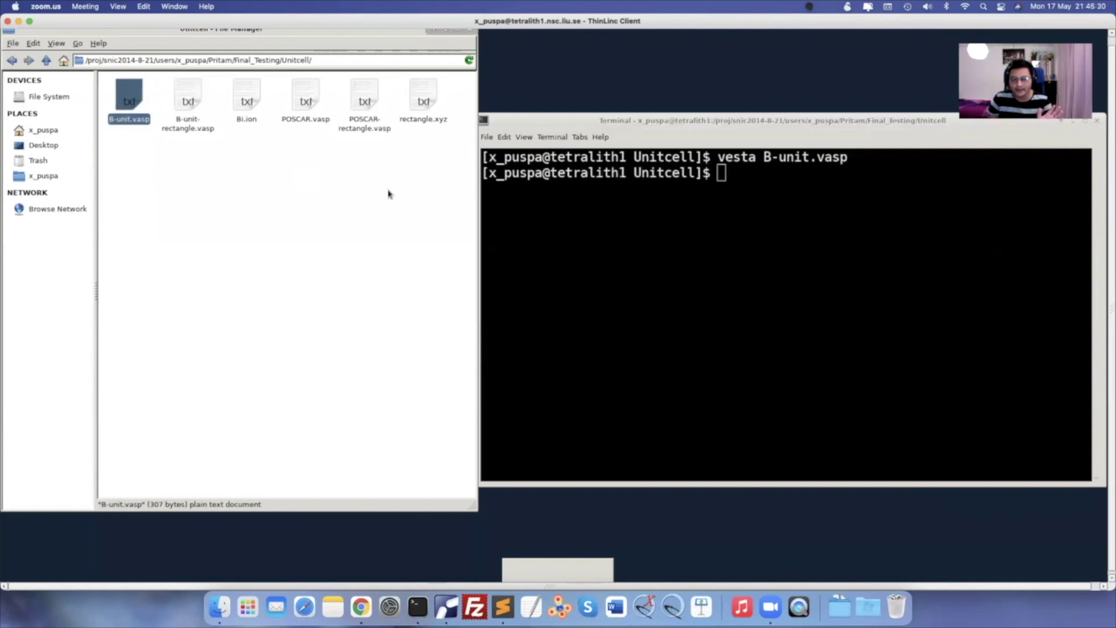
{"action": "left_click", "coordinate": [371, 196]}
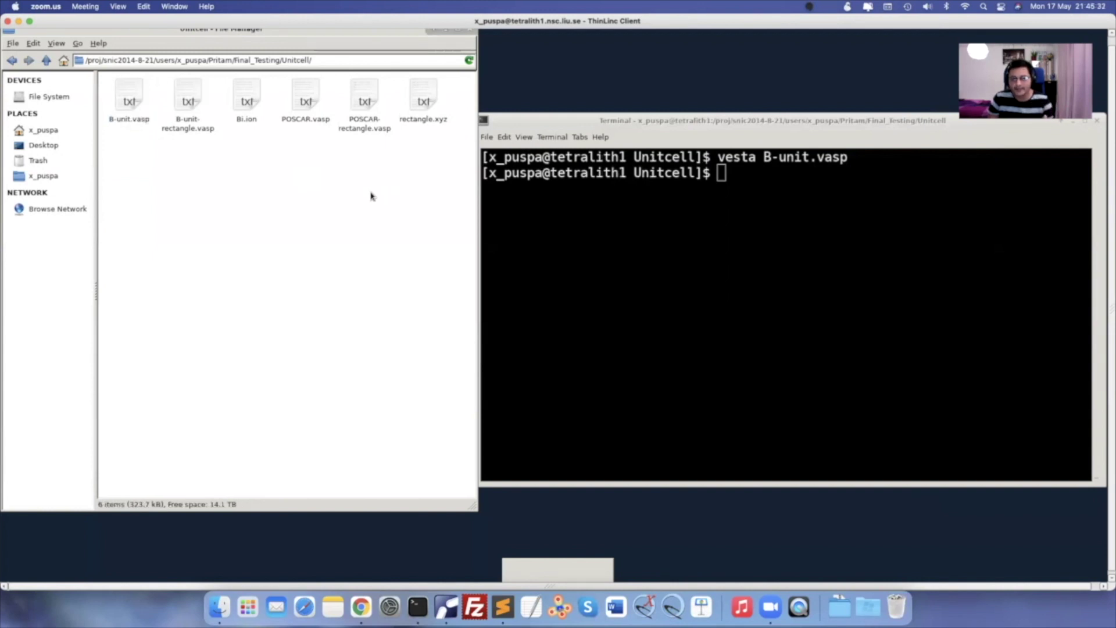
{"action": "left_click", "coordinate": [543, 217]}
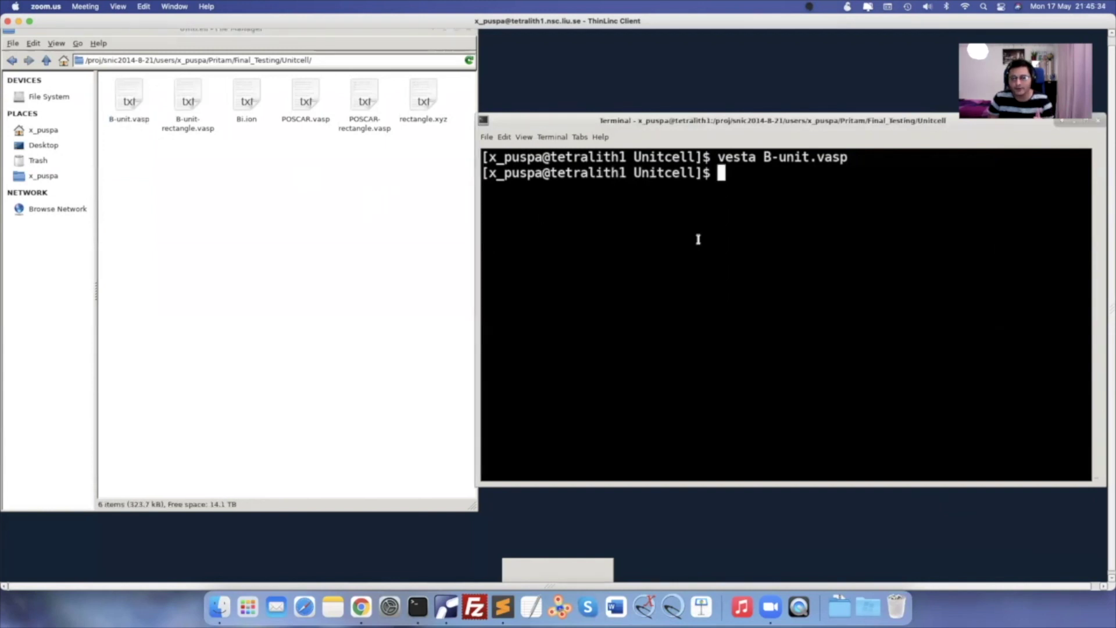
{"action": "left_click", "coordinate": [13, 61]}
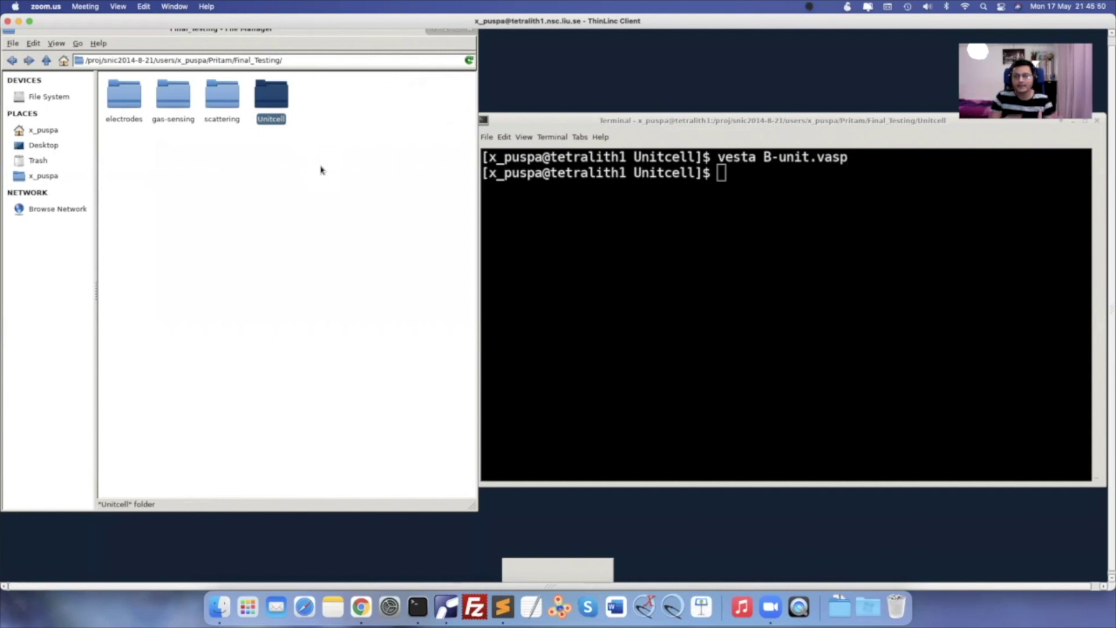
{"action": "double_click", "coordinate": [116, 103]}
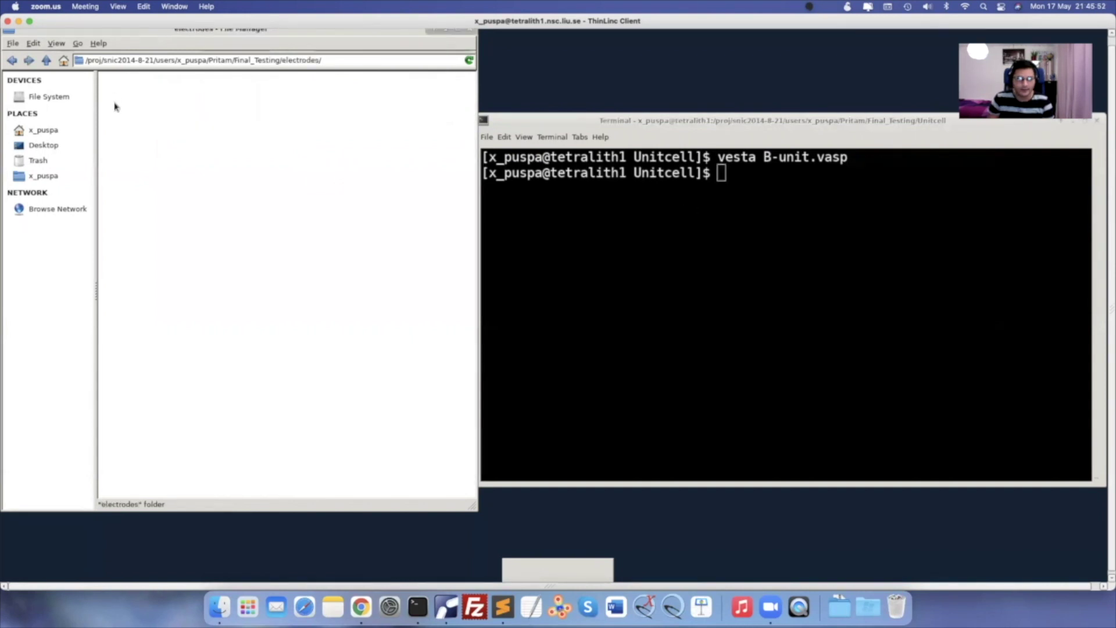
Change the terminal's working directory from Unitcell to the sibling electrodes folder and clear the terminal output
{"action": "left_click", "coordinate": [732, 260]}
{"action": "type", "text": "c"}
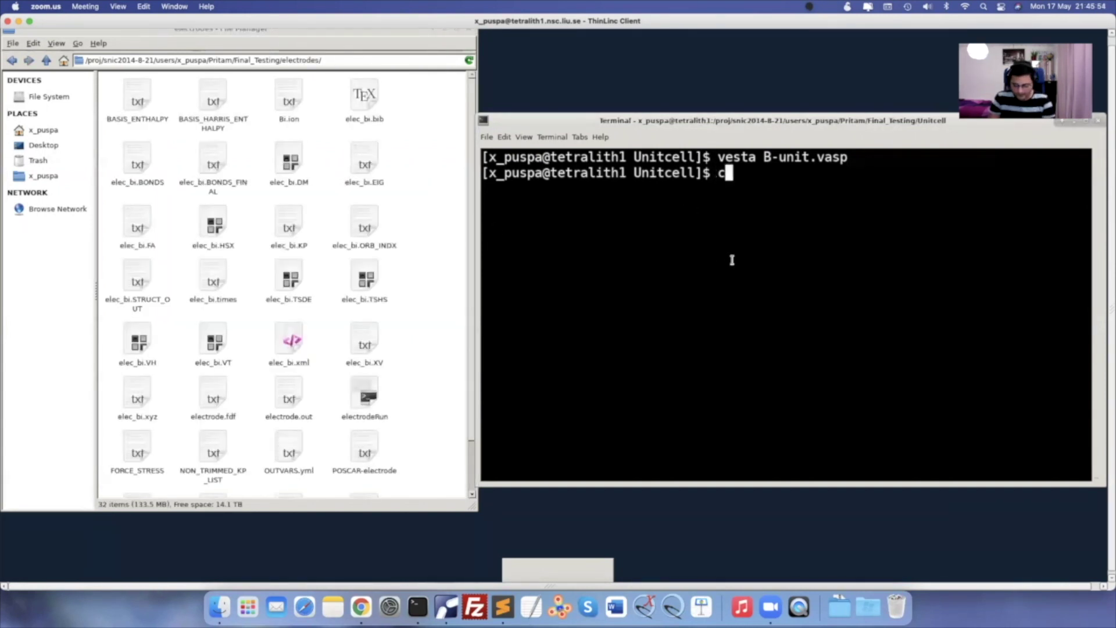
{"action": "type", "text": "d .."}
{"action": "key", "text": "Return"}
{"action": "type", "text": "cd electr"}
{"action": "key", "text": "Tab"}
{"action": "key", "text": "Return"}
{"action": "type", "text": "clear"}
{"action": "key", "text": "Return"}
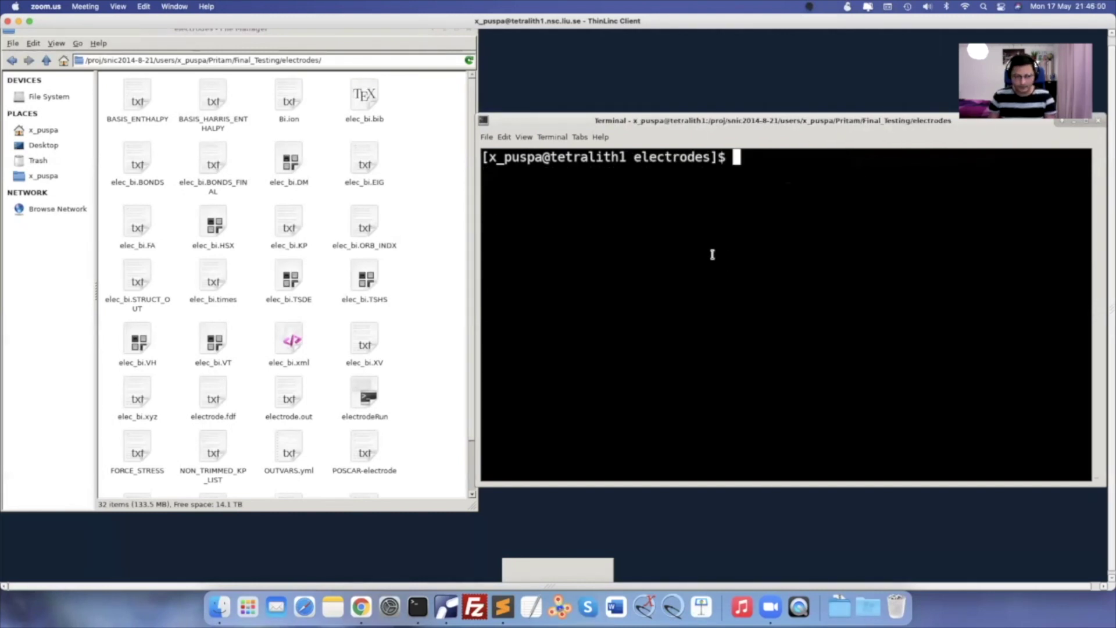
Open POSCAR-rectangle.vasp from the terminal in the ASE viewer with the command ase gui POSCAR-rectangle.vasp
{"action": "scroll", "coordinate": [421, 245], "scroll_direction": "down", "scroll_amount": 2}
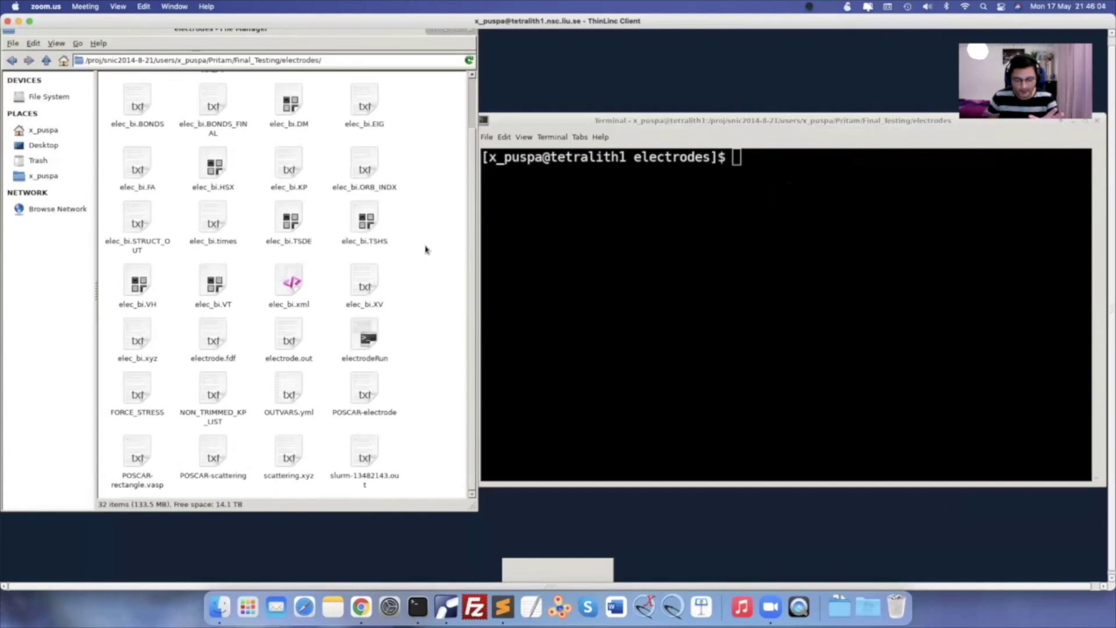
{"action": "left_click", "coordinate": [660, 246]}
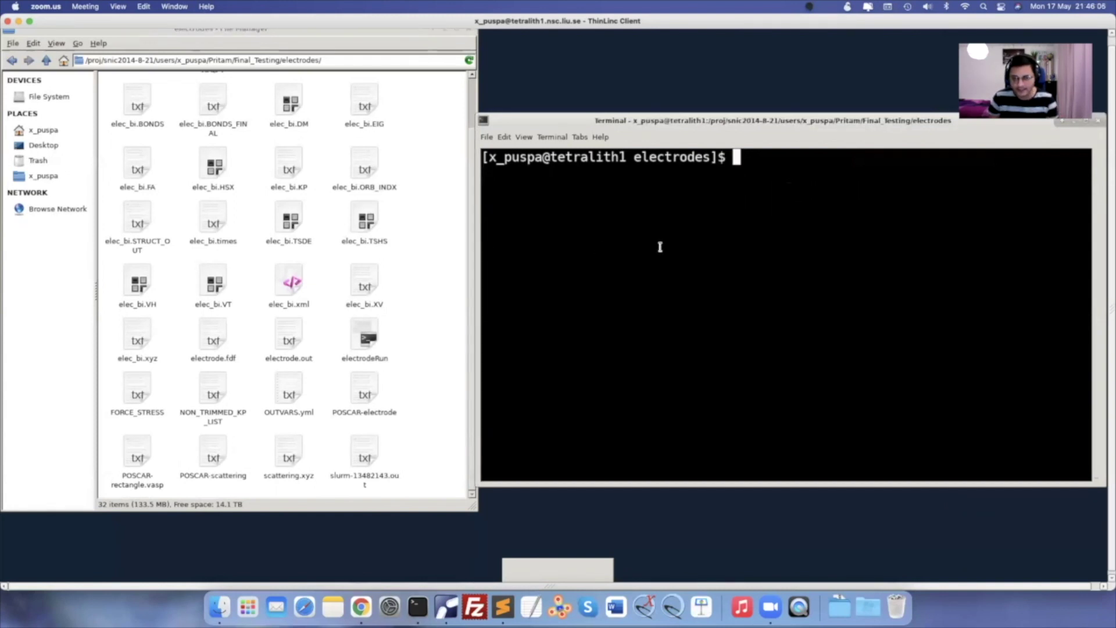
{"action": "type", "text": "ase"}
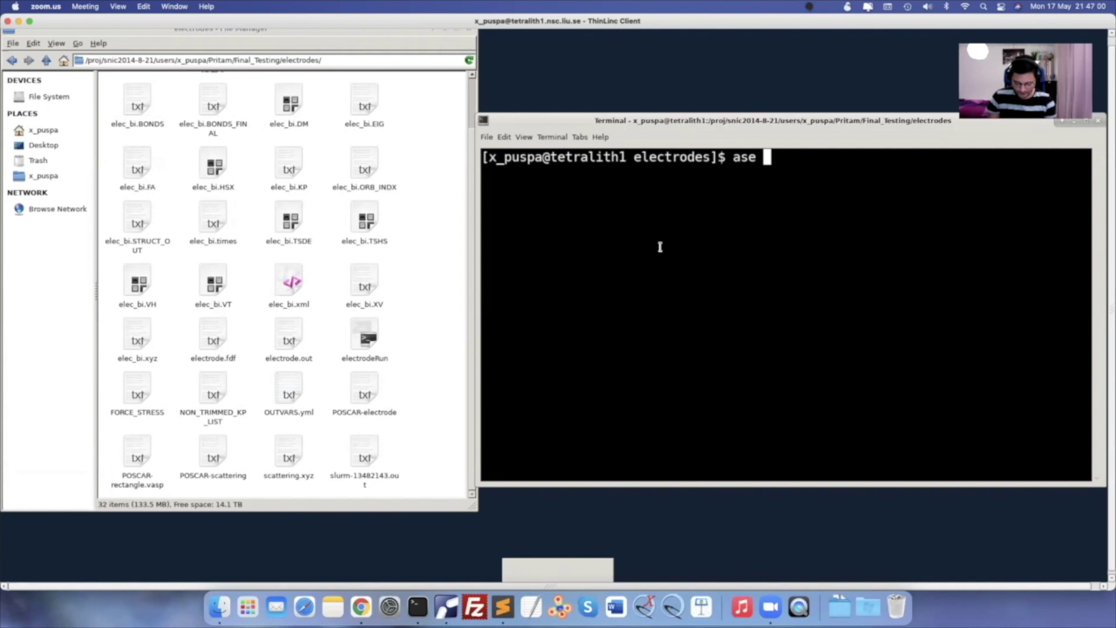
{"action": "type", "text": "gui "}
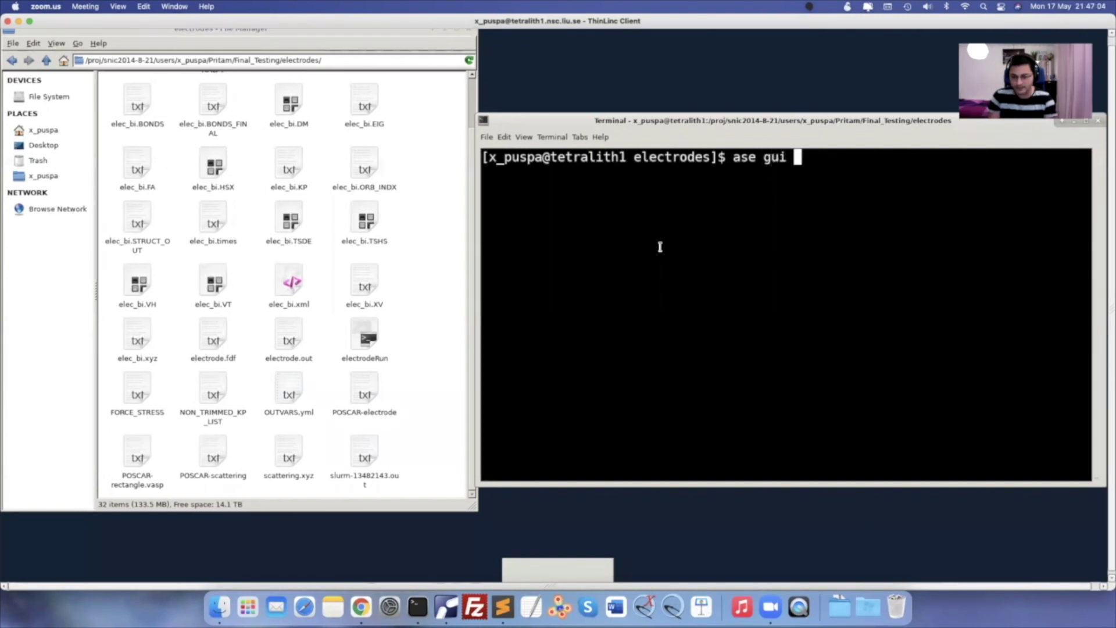
{"action": "type", "text": "P"}
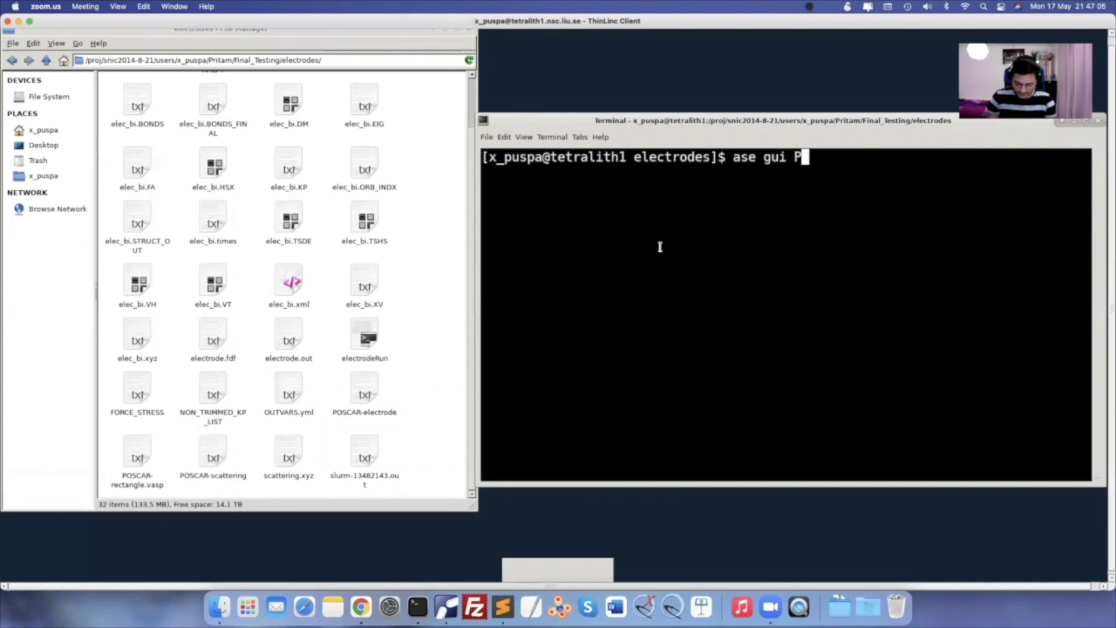
{"action": "type", "text": "OSCAR-rectan"}
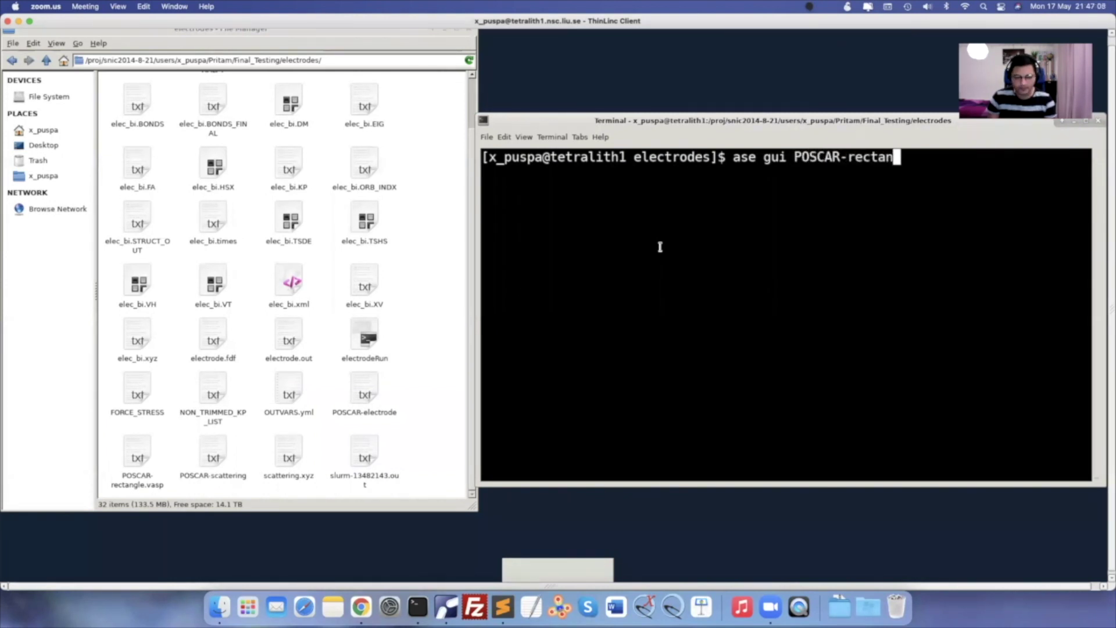
{"action": "key", "text": "Tab"}
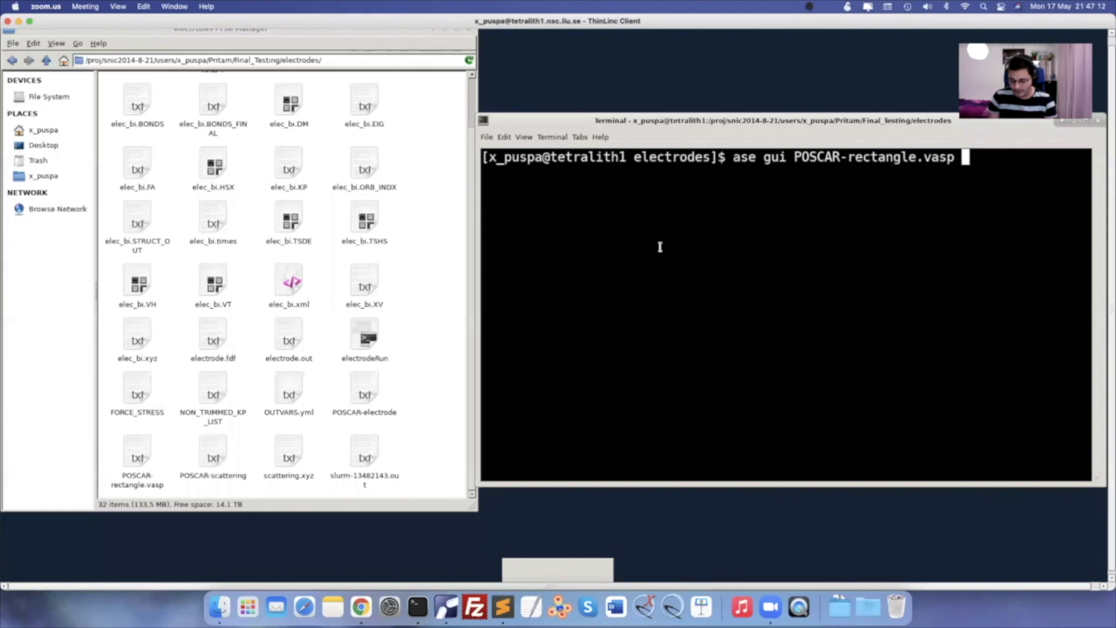
{"action": "key", "text": "Return"}
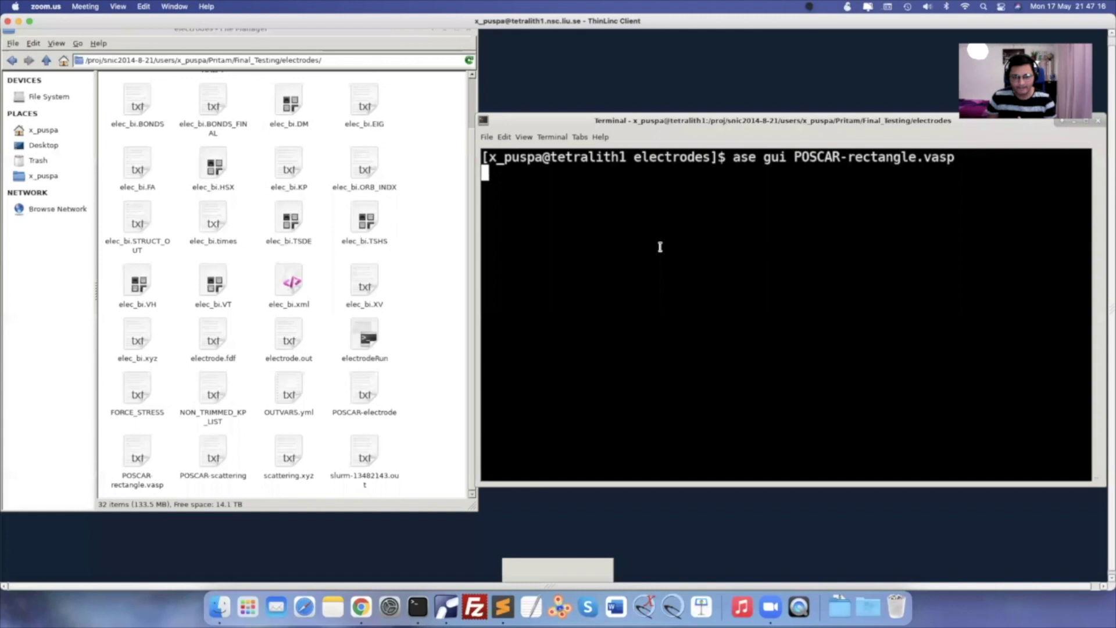
Enlarge the structure viewer window and display the rectangular Bi cell in the xz-plane view
{"action": "left_click_drag", "start_coordinate": [518, 319], "coordinate": [606, 323]}
{"action": "left_click_drag", "start_coordinate": [582, 153], "coordinate": [527, 78]}
{"action": "left_click_drag", "start_coordinate": [622, 355], "coordinate": [848, 484]}
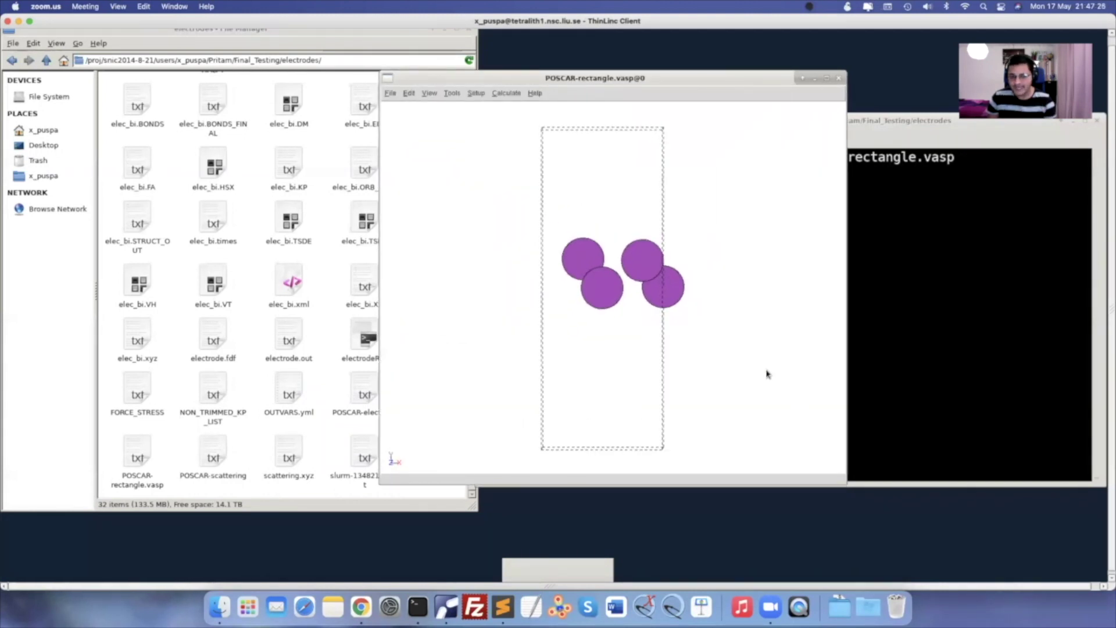
{"action": "scroll", "coordinate": [767, 374], "scroll_direction": "down", "scroll_amount": 2}
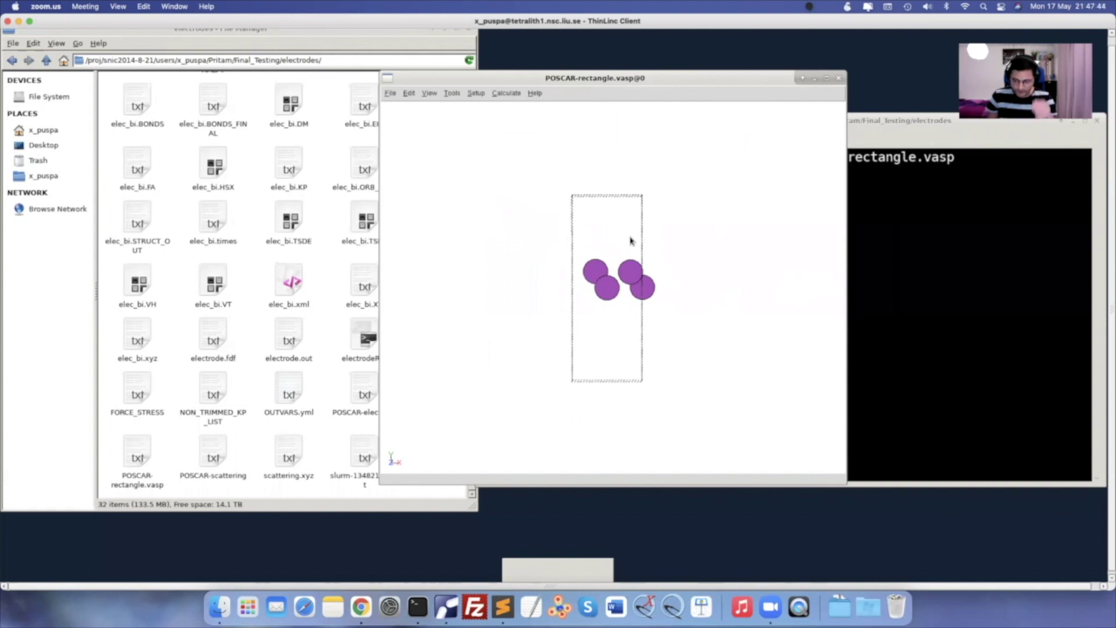
{"action": "left_click", "coordinate": [409, 93]}
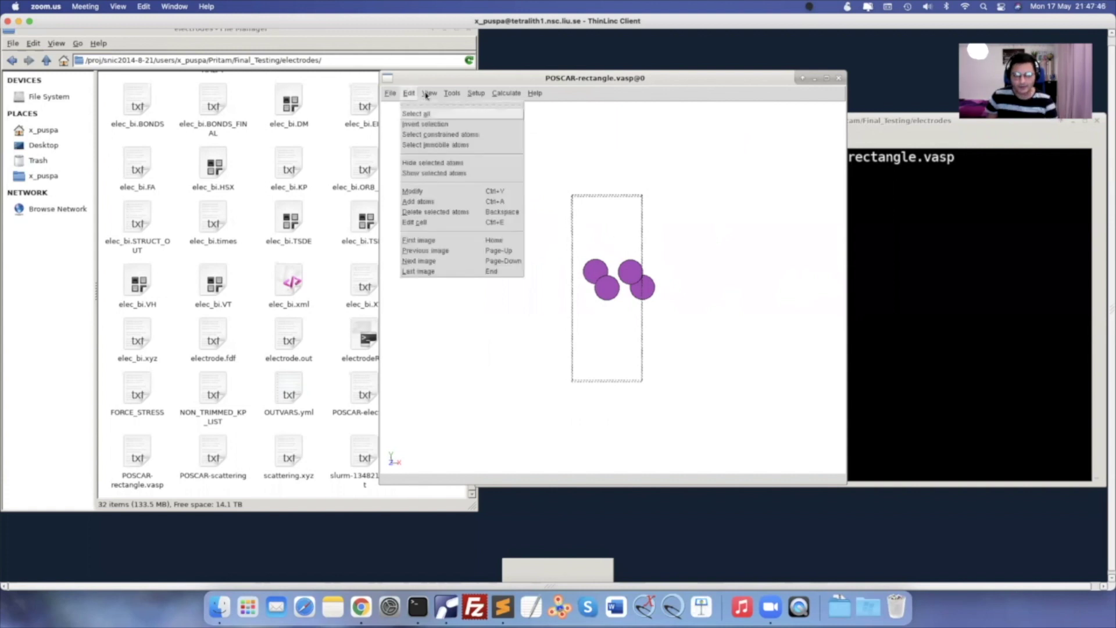
{"action": "left_click", "coordinate": [429, 93]}
{"action": "mouse_move", "coordinate": [469, 258]}
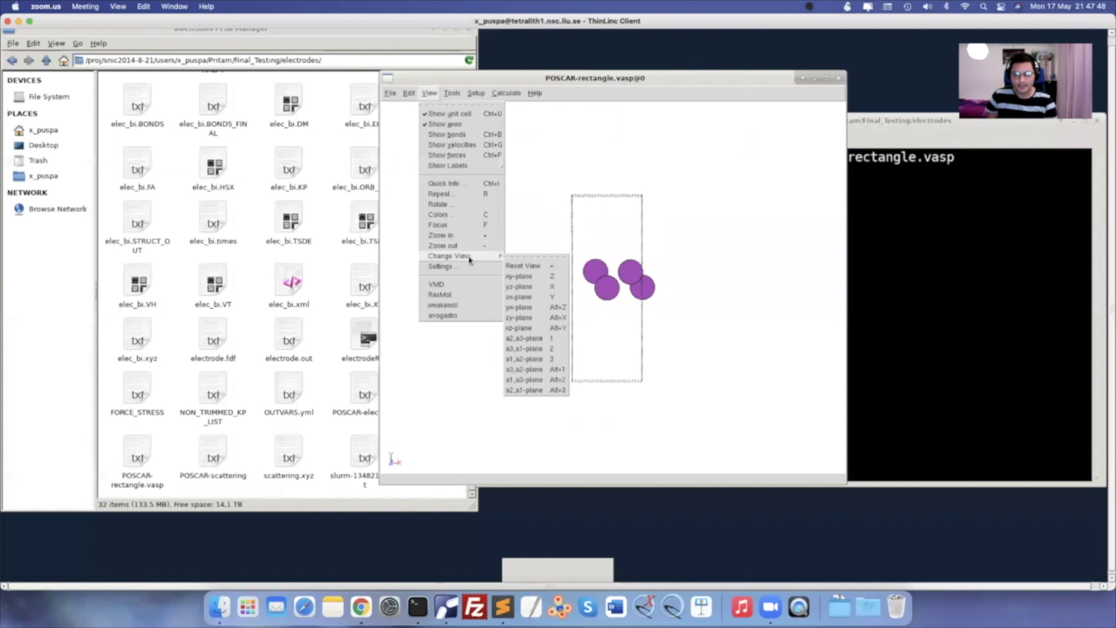
{"action": "left_click", "coordinate": [531, 328]}
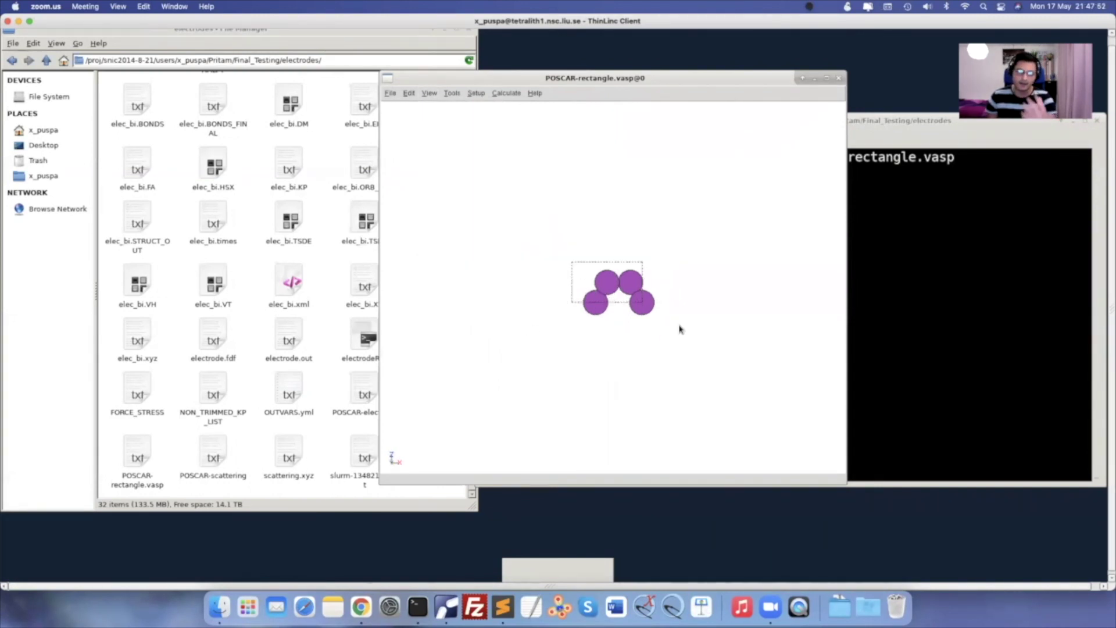
Repeat the atoms 6 times along the first lattice vector and show the bonds
{"action": "left_click", "coordinate": [429, 95]}
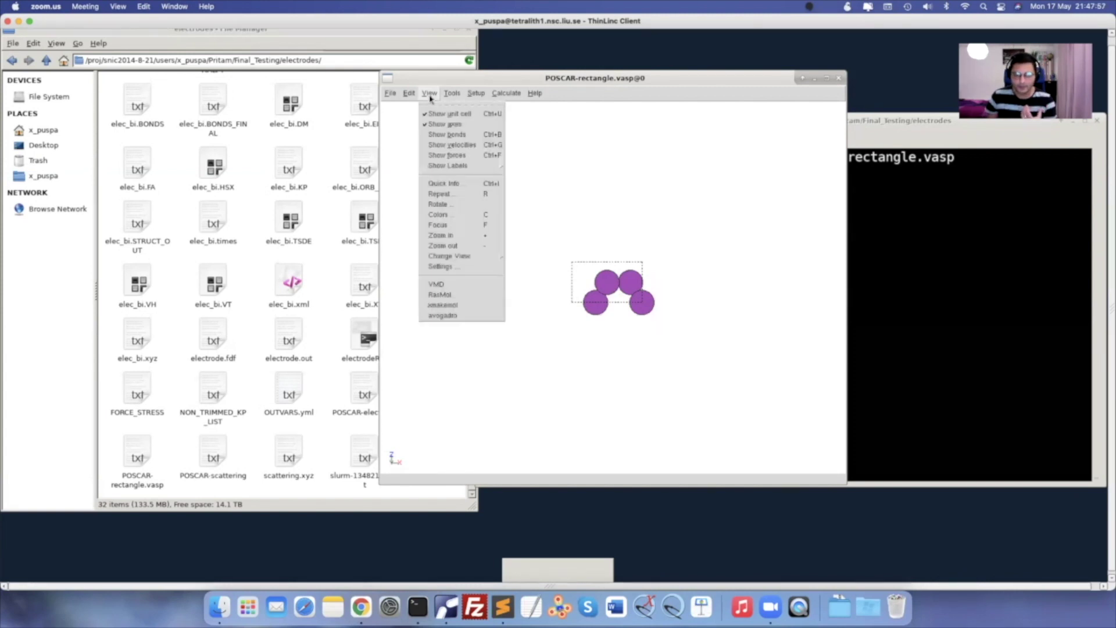
{"action": "left_click", "coordinate": [453, 195]}
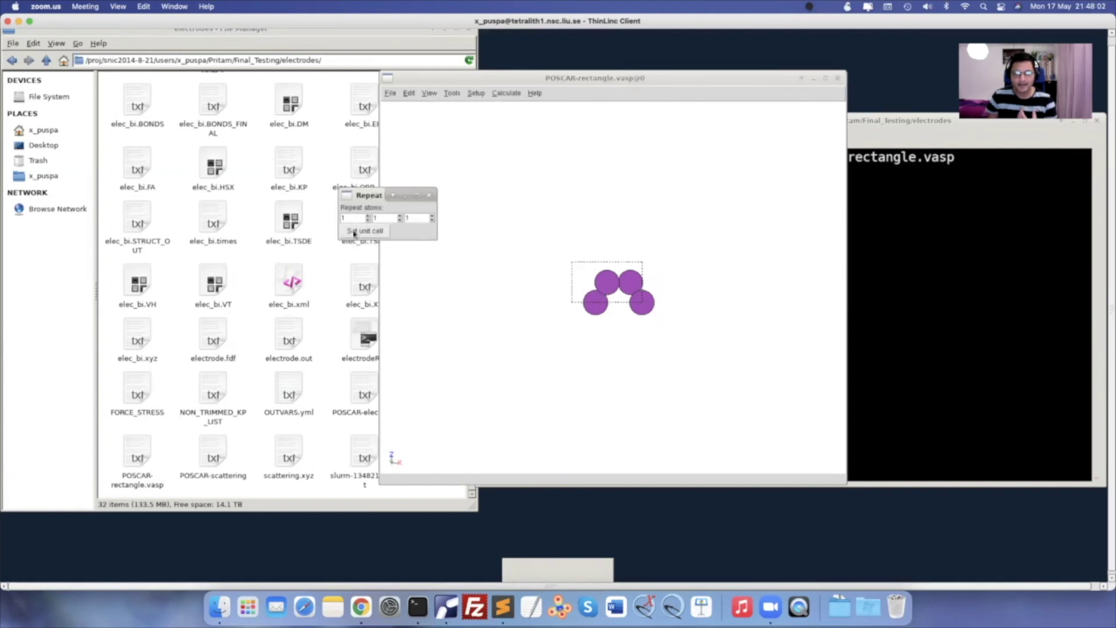
{"action": "left_click", "coordinate": [351, 218]}
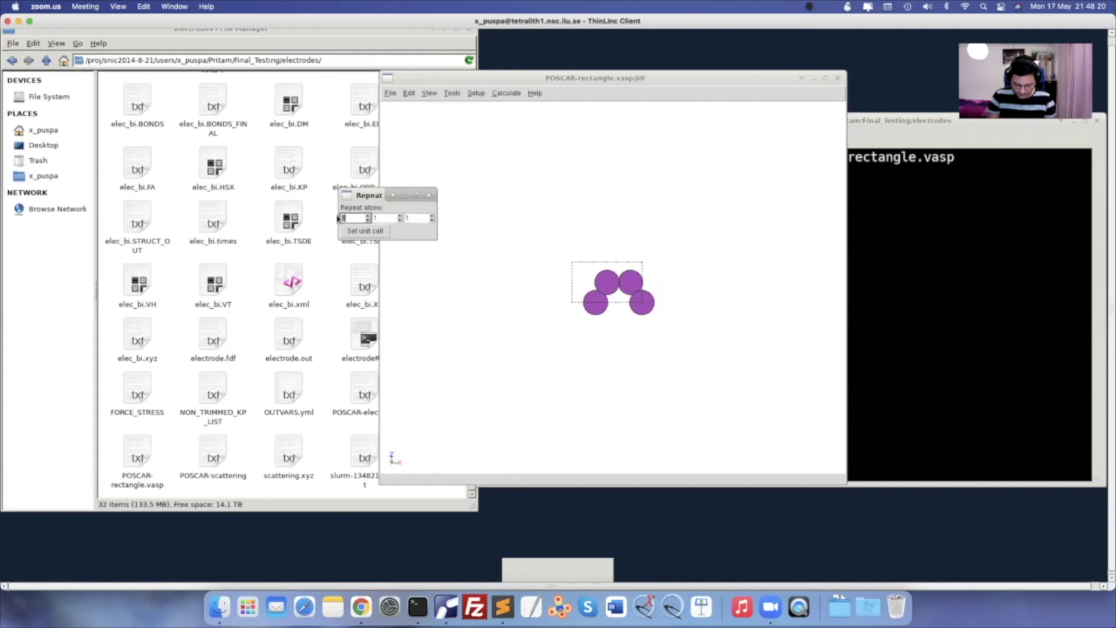
{"action": "type", "text": "6"}
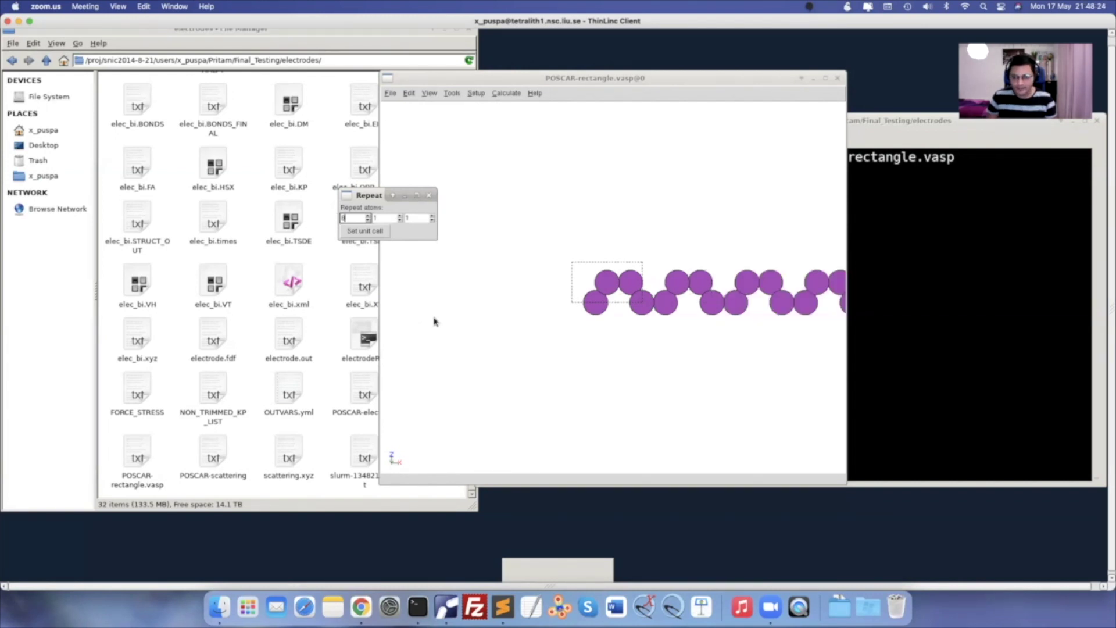
{"action": "left_click", "coordinate": [496, 351]}
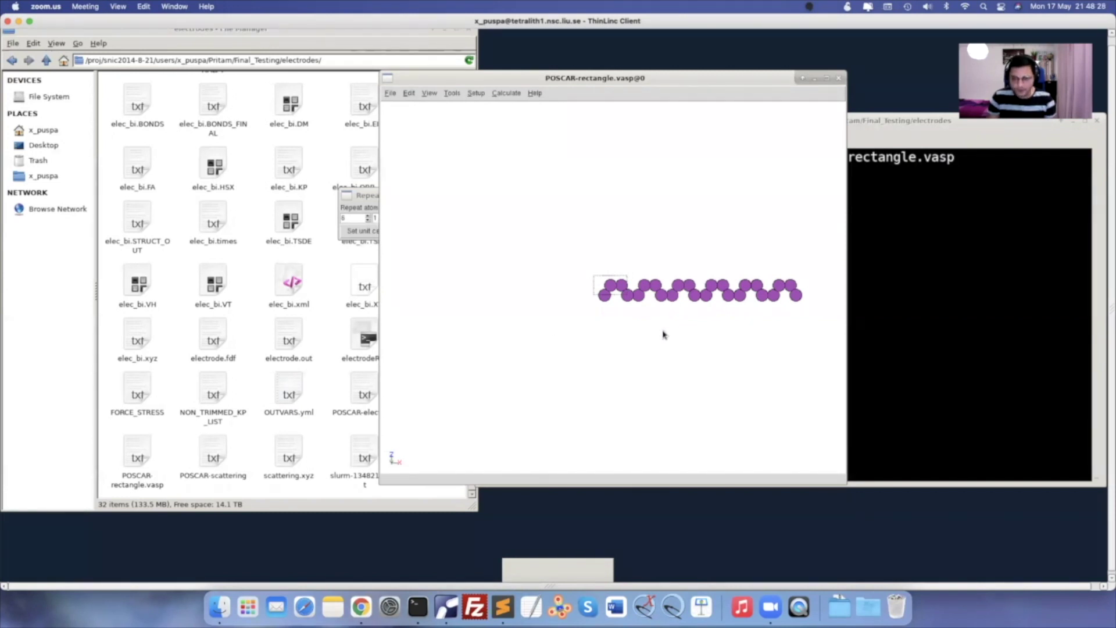
{"action": "key", "text": "ctrl+b"}
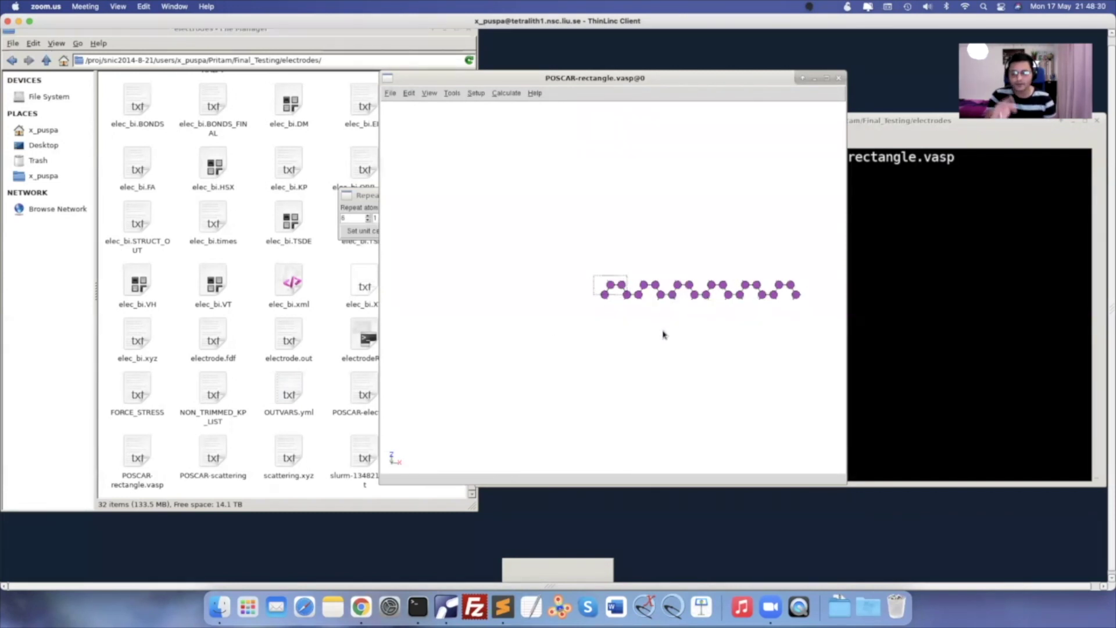
Select all atoms of the repeated chain to check their number, then clear the selection
{"action": "left_click_drag", "start_coordinate": [565, 241], "coordinate": [836, 332]}
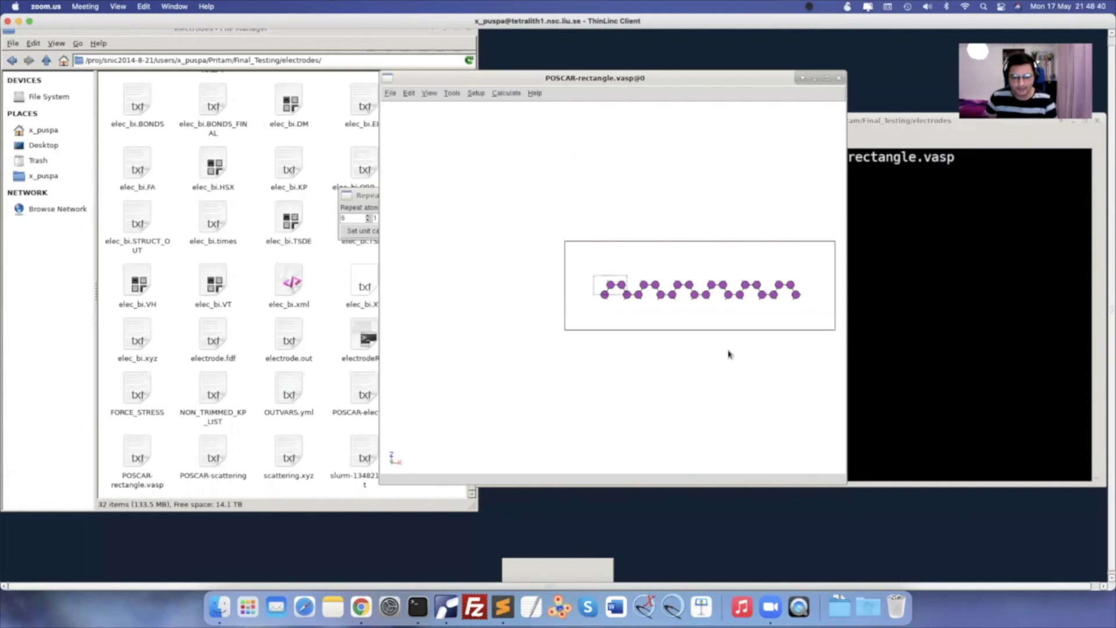
{"action": "left_click_drag", "start_coordinate": [555, 262], "coordinate": [812, 342]}
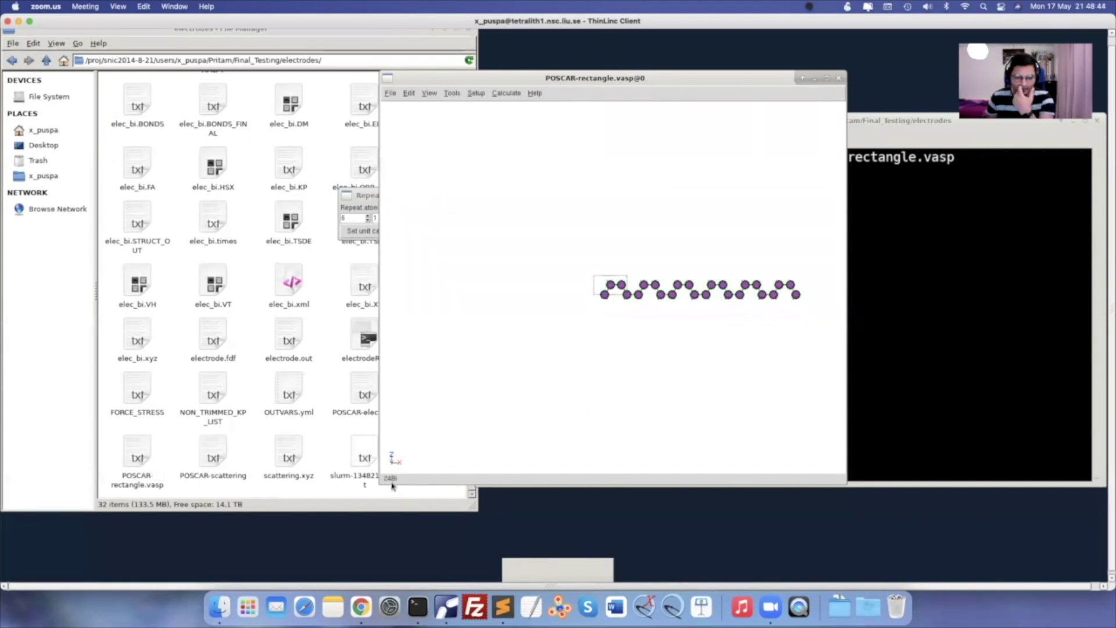
{"action": "left_click", "coordinate": [593, 385]}
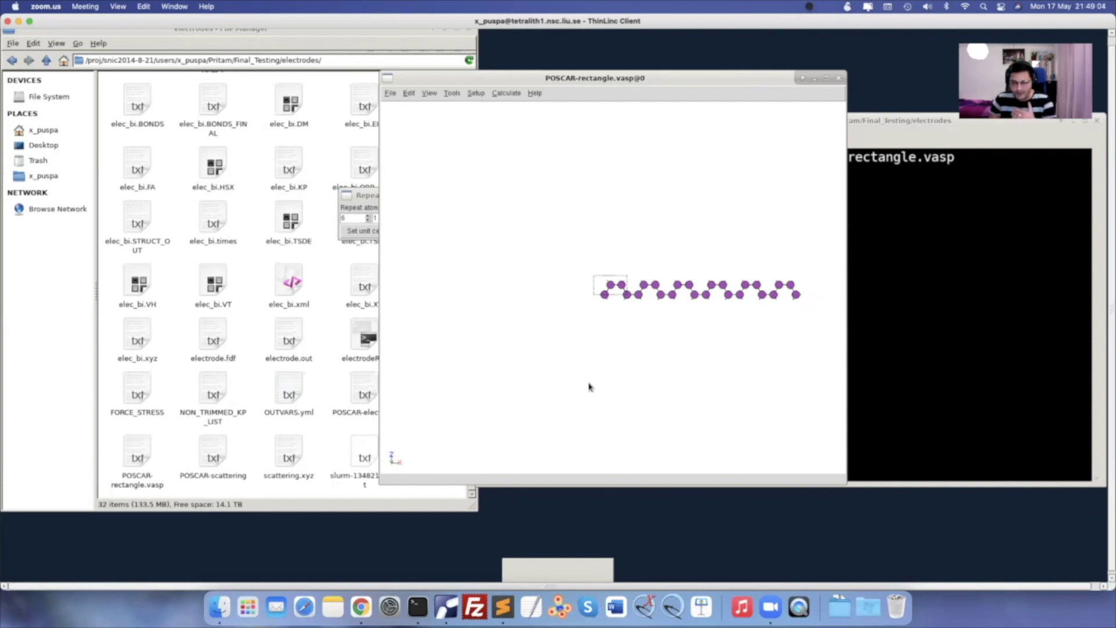
Repeat the atoms 2 times along the third lattice vector for a 6 × 1 × 2 repetition
{"action": "left_click", "coordinate": [368, 200]}
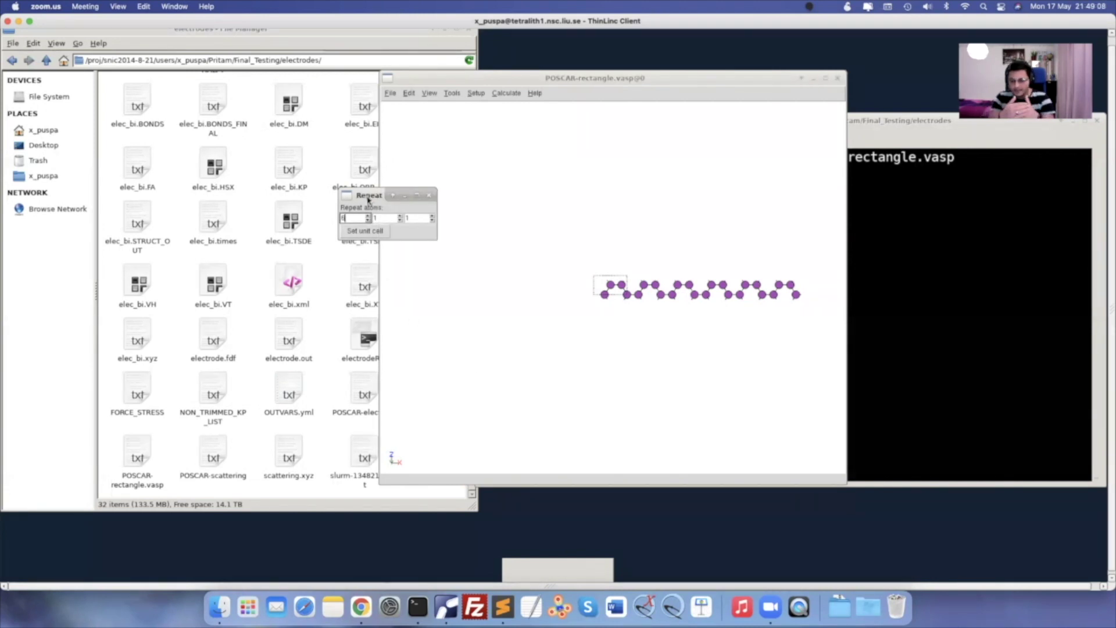
{"action": "left_click", "coordinate": [377, 218]}
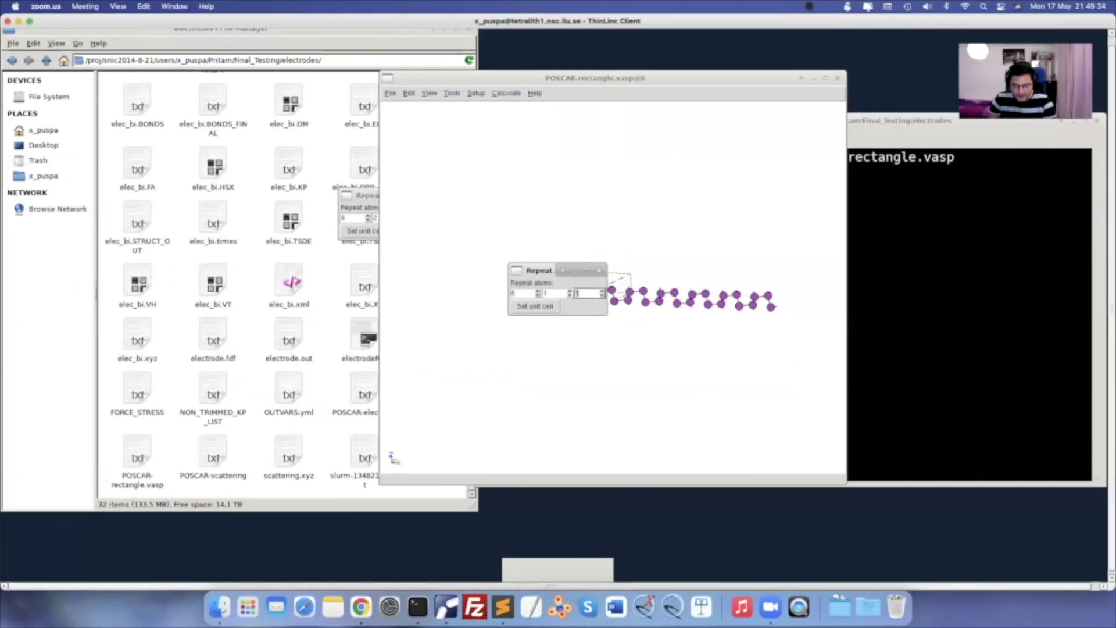
{"action": "key", "text": "Down"}
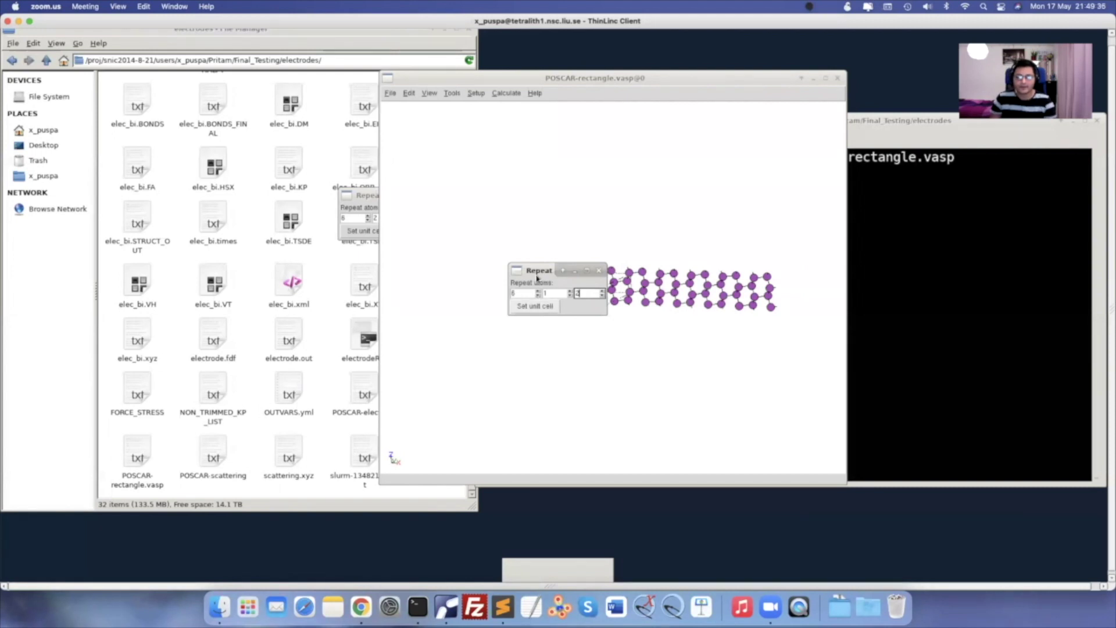
Inspect the 6 × 1 × 2 structure from a tilted angle and select all its atoms to check their number
{"action": "left_click_drag", "start_coordinate": [625, 340], "coordinate": [645, 338]}
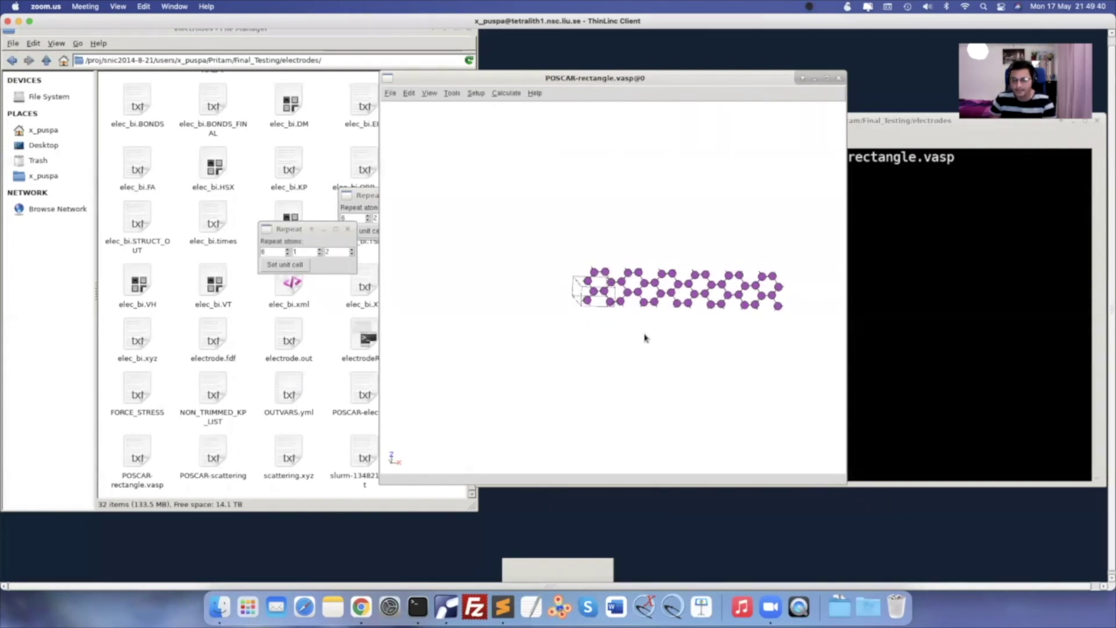
{"action": "left_click_drag", "start_coordinate": [645, 339], "coordinate": [595, 286]}
{"action": "left_click_drag", "start_coordinate": [795, 258], "coordinate": [796, 343]}
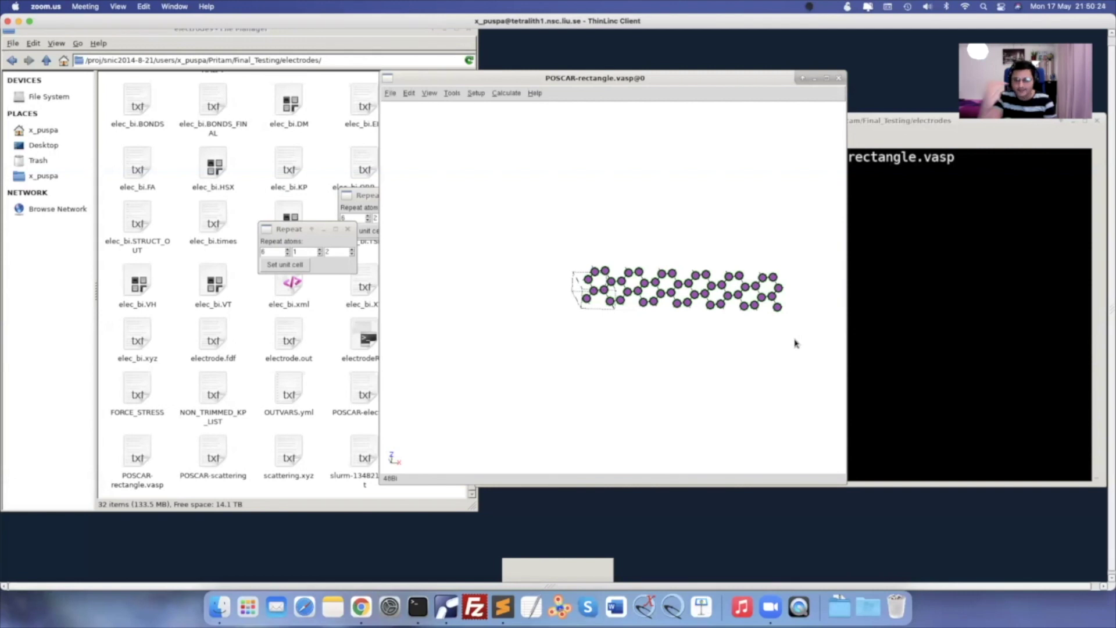
{"action": "left_click_drag", "start_coordinate": [565, 243], "coordinate": [801, 349]}
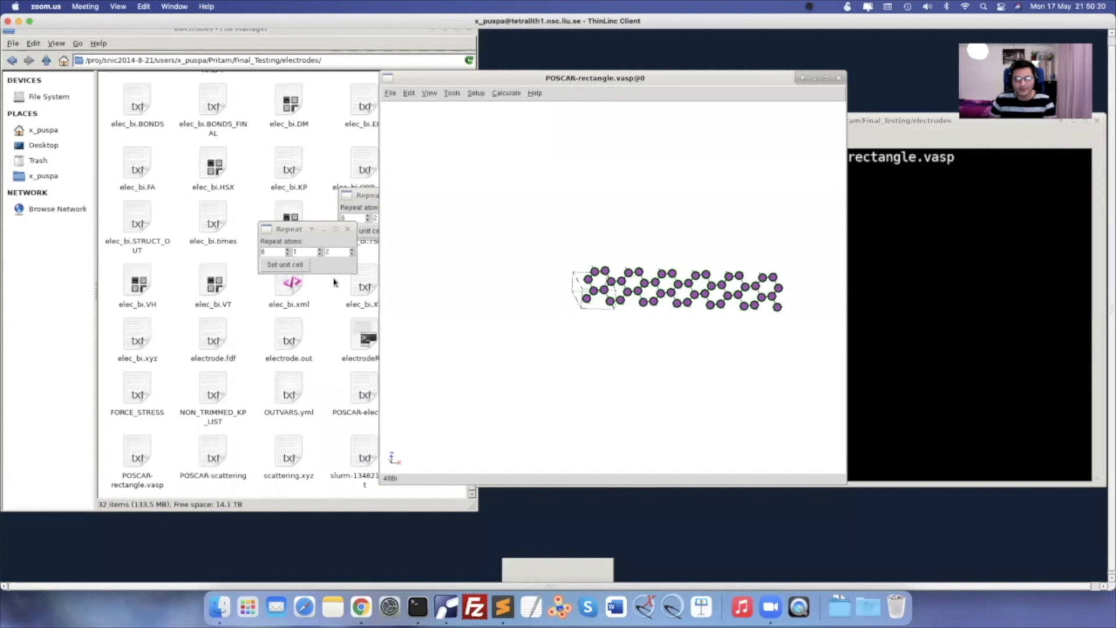
Set the unit cell to enclose the whole 6 × 1 × 2 repeated structure and view it from a tilted angle
{"action": "left_click", "coordinate": [287, 267]}
{"action": "type", "text": "3"}
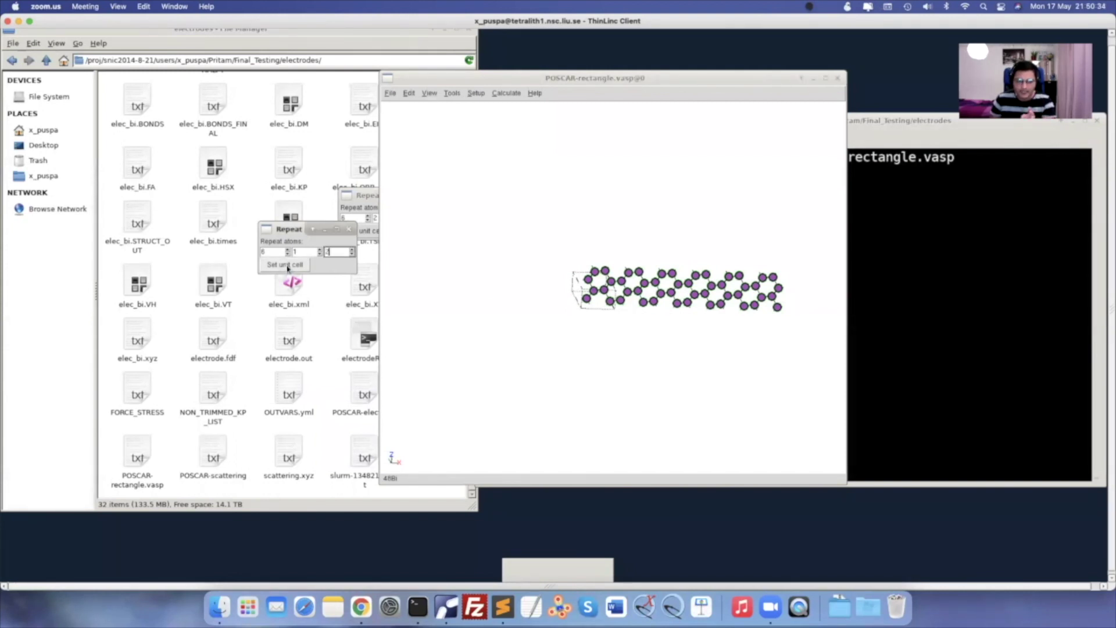
{"action": "left_click", "coordinate": [287, 267]}
{"action": "mouse_move", "coordinate": [655, 324]}
{"action": "left_mouse_down"}
{"action": "mouse_move", "coordinate": [528, 330]}
{"action": "mouse_move", "coordinate": [682, 334]}
{"action": "mouse_move", "coordinate": [672, 336]}
{"action": "left_mouse_up"}
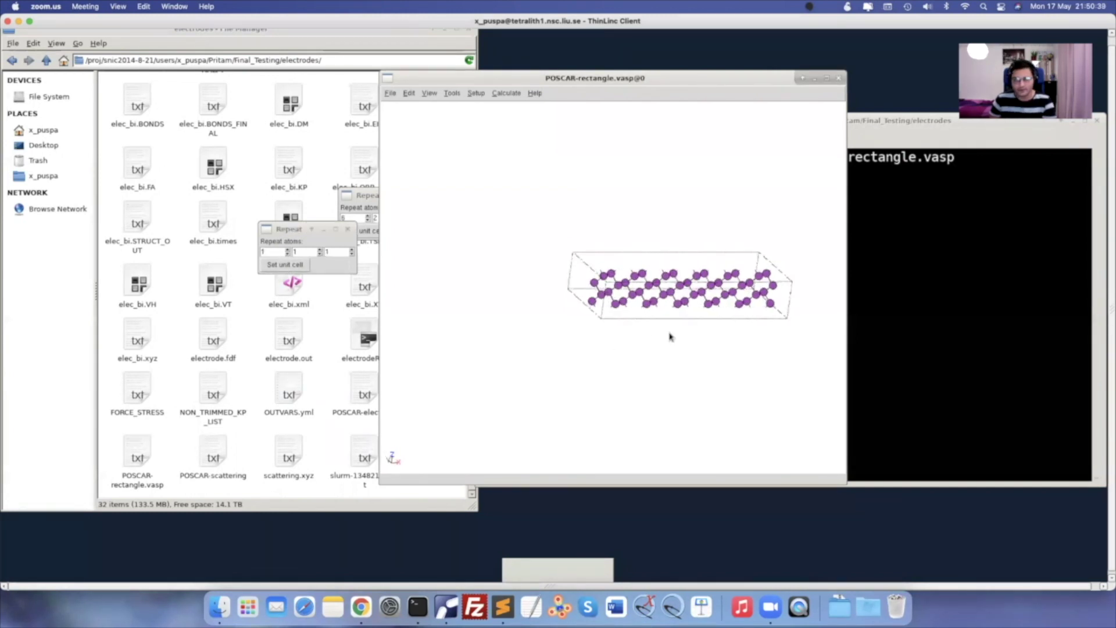
Save the repeated structure as POSCAR-ele in the electrodes folder
{"action": "left_click", "coordinate": [391, 94]}
{"action": "left_click", "coordinate": [403, 135]}
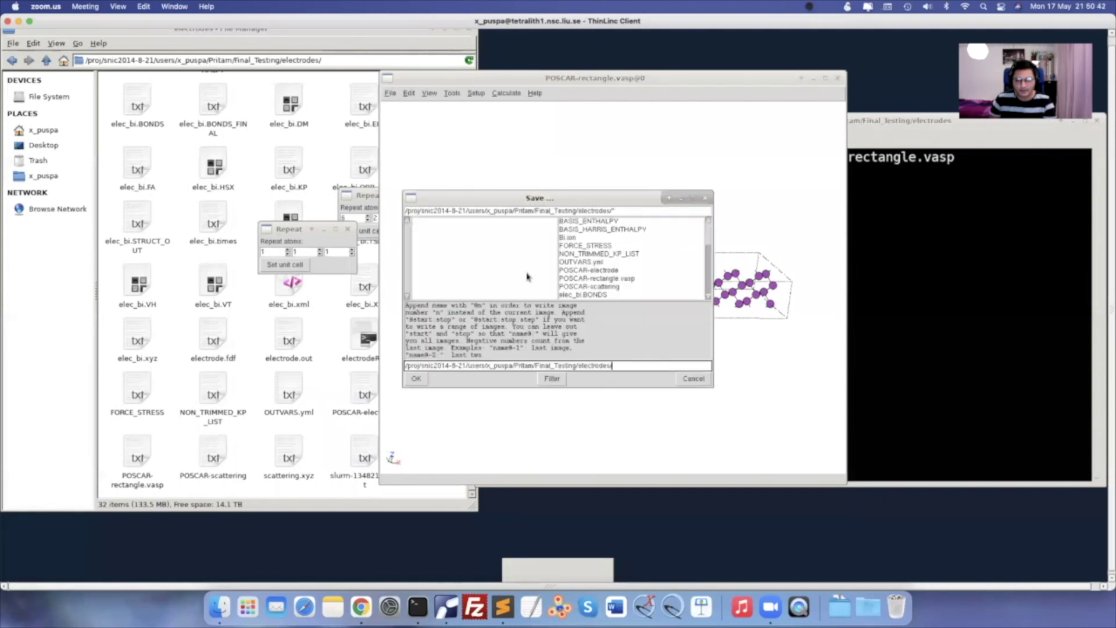
{"action": "type", "text": "POSCAR"}
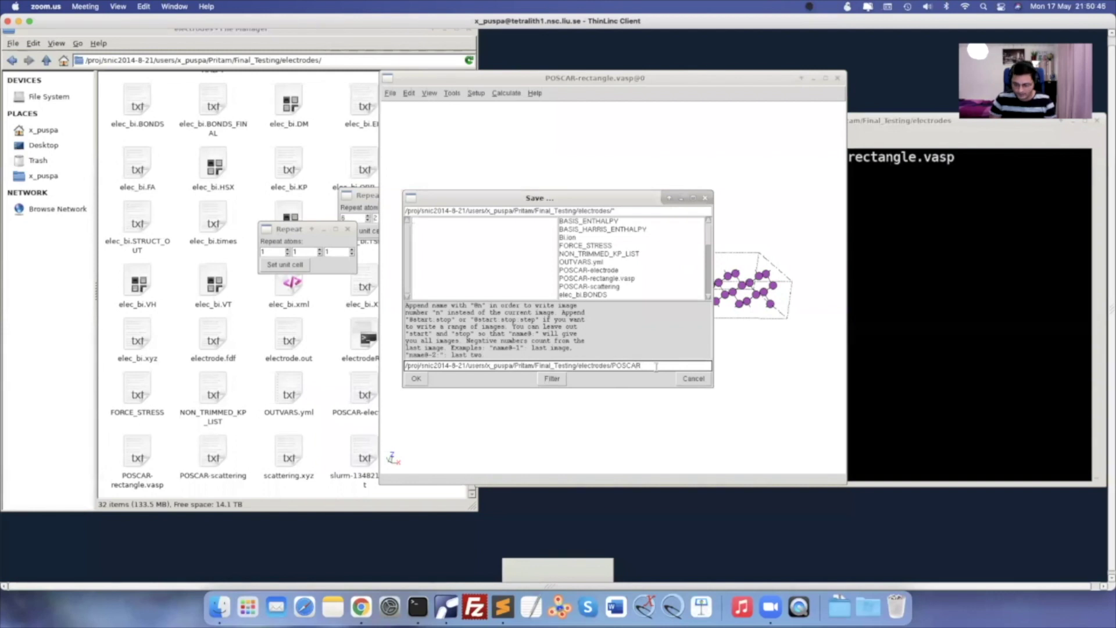
{"action": "type", "text": "-ele"}
{"action": "key", "text": "Return"}
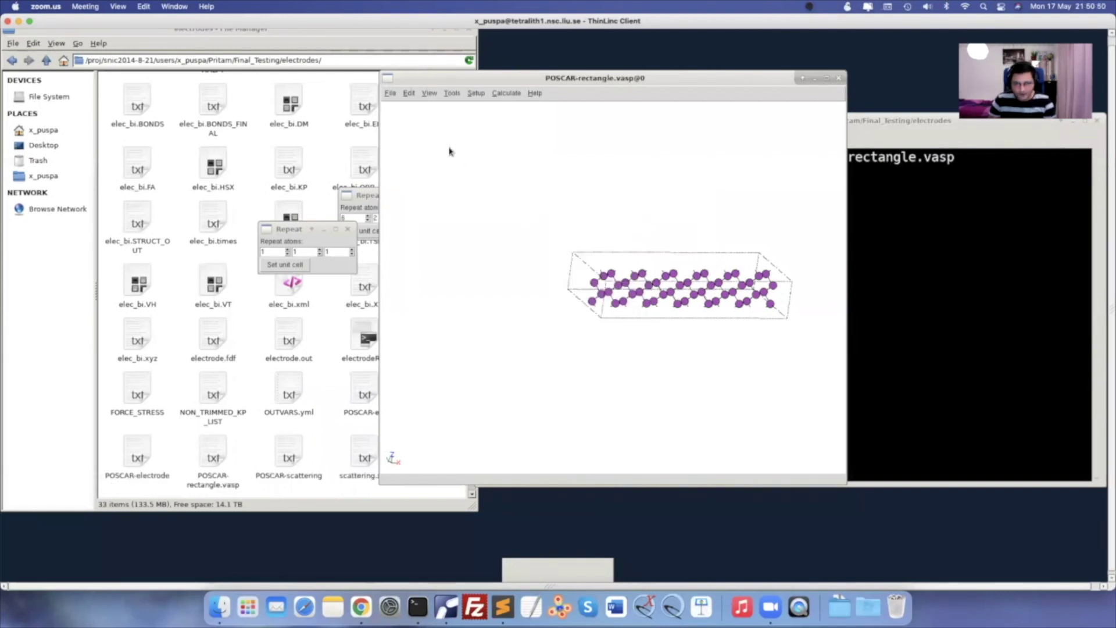
Save the same structure in XYZ format as elec.xyz in the electrodes folder
{"action": "left_click", "coordinate": [391, 94]}
{"action": "left_click", "coordinate": [403, 139]}
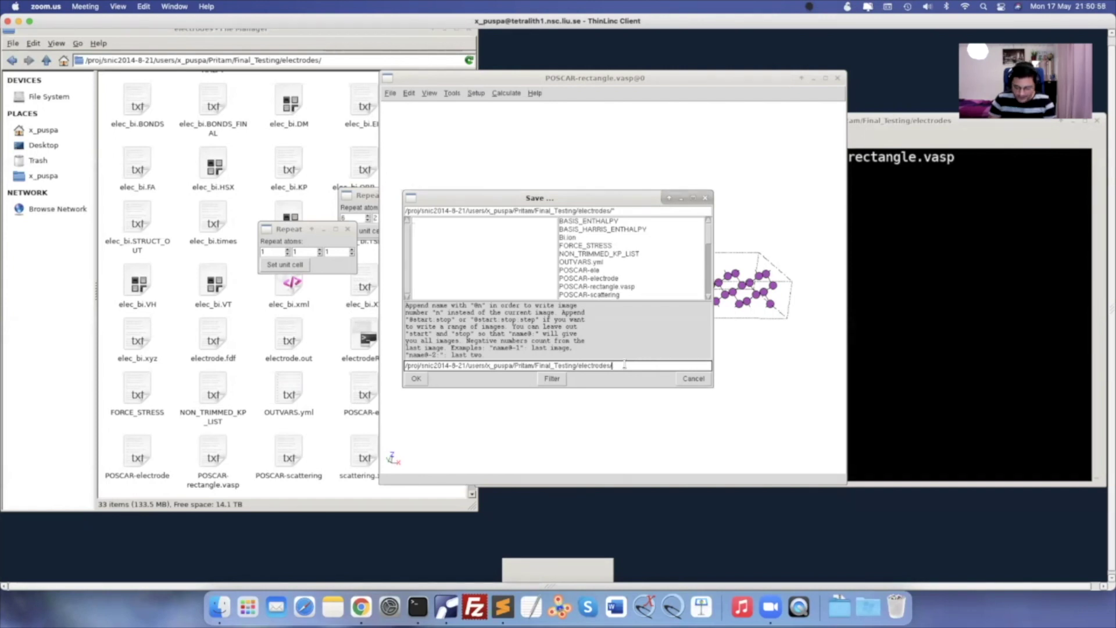
{"action": "type", "text": "ele"}
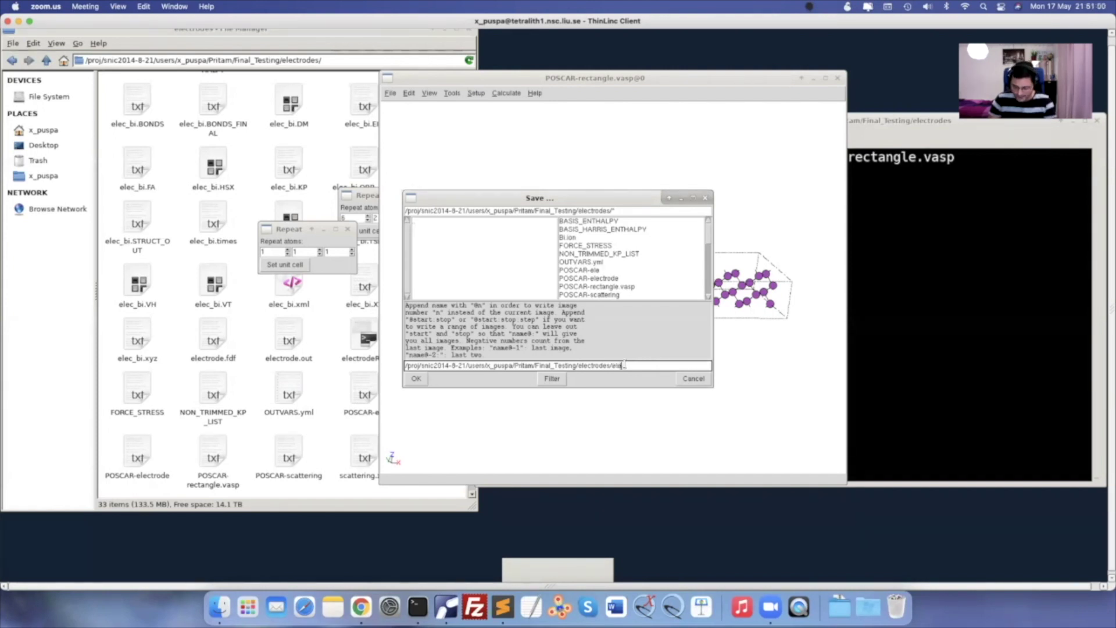
{"action": "type", "text": "ctrode"}
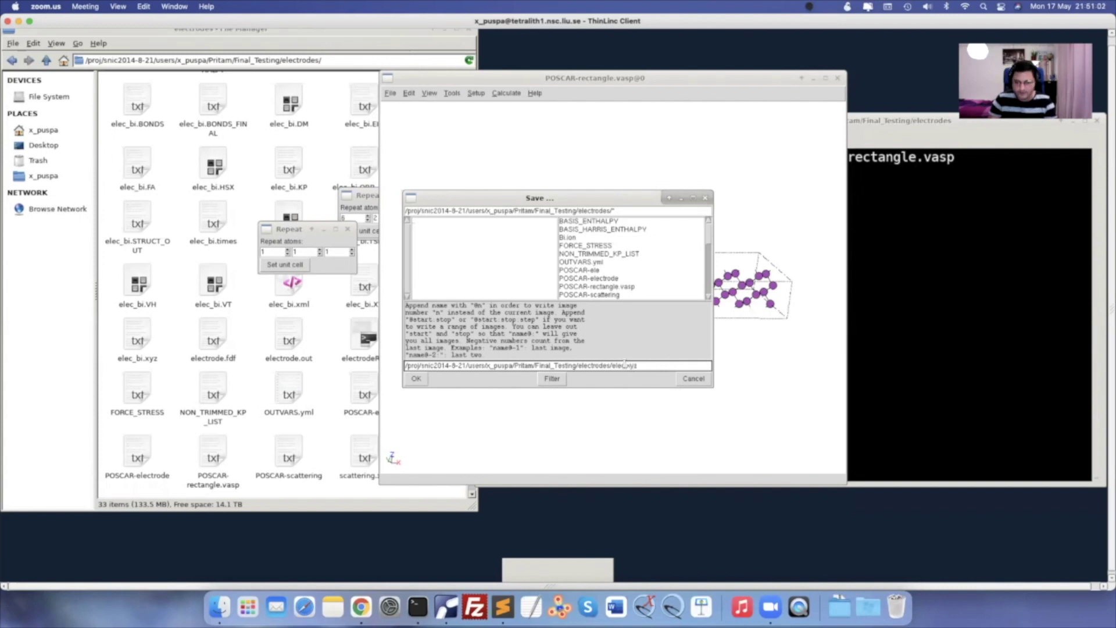
{"action": "key", "text": "Return"}
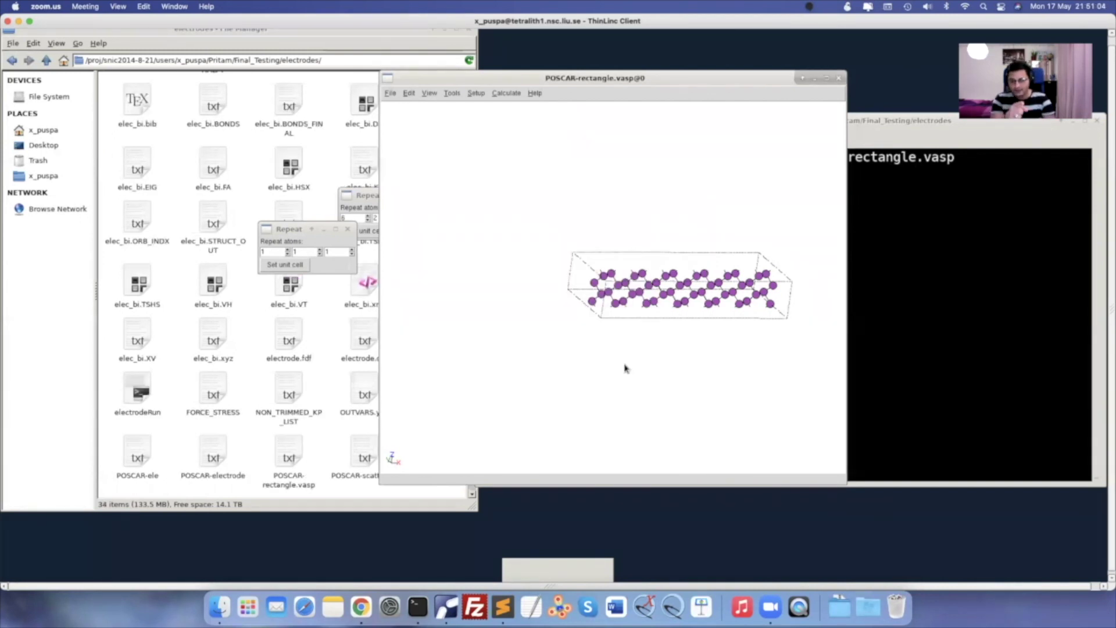
Close both Repeat dialogs and the structure viewer for POSCAR-rectangle.vasp
{"action": "left_click", "coordinate": [350, 232]}
{"action": "left_click", "coordinate": [350, 232]}
{"action": "left_click", "coordinate": [373, 218]}
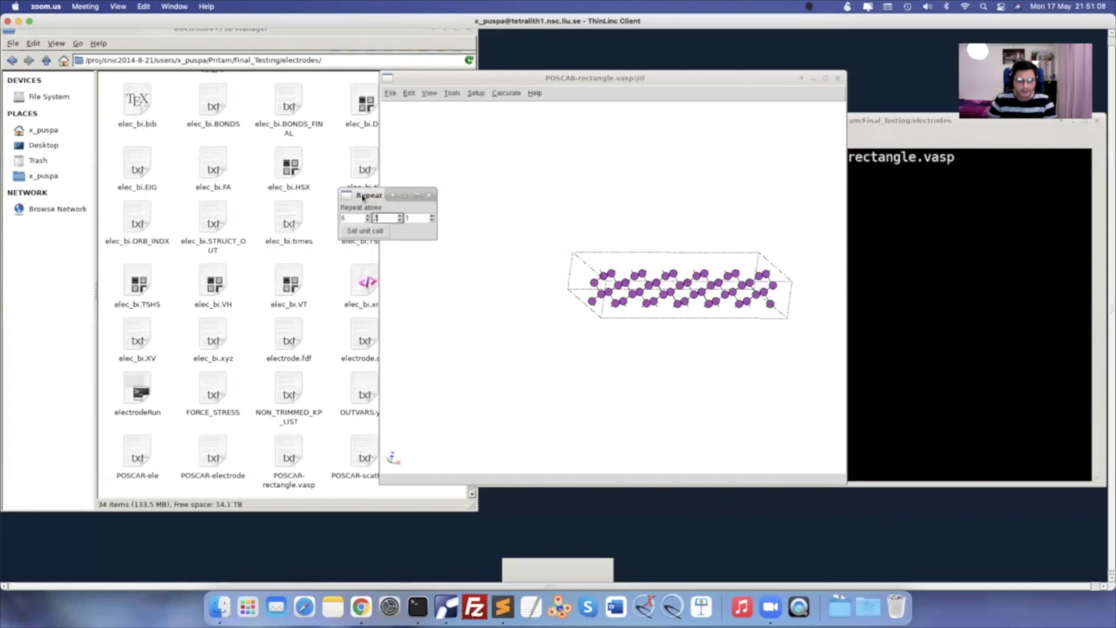
{"action": "left_click", "coordinate": [429, 195]}
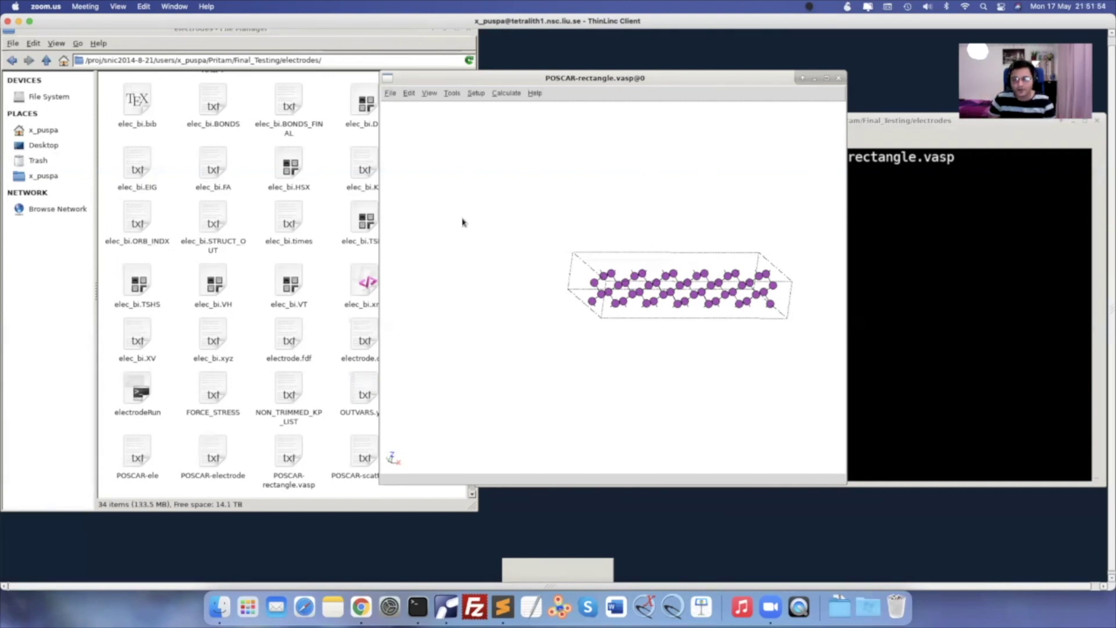
{"action": "left_click_drag", "start_coordinate": [672, 272], "coordinate": [692, 239]}
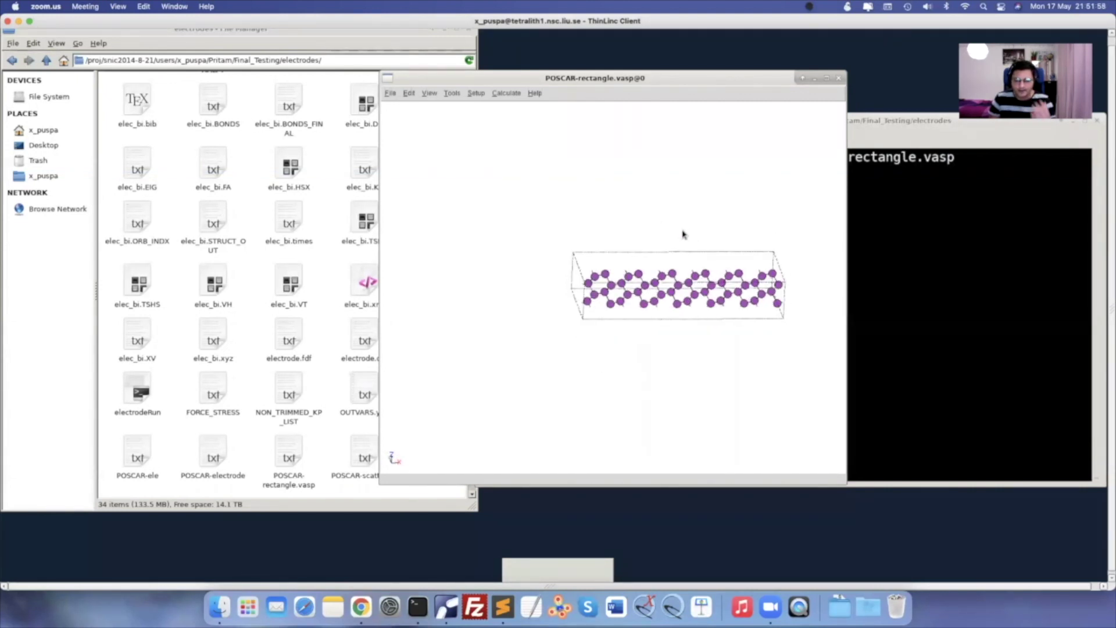
{"action": "left_click", "coordinate": [839, 80]}
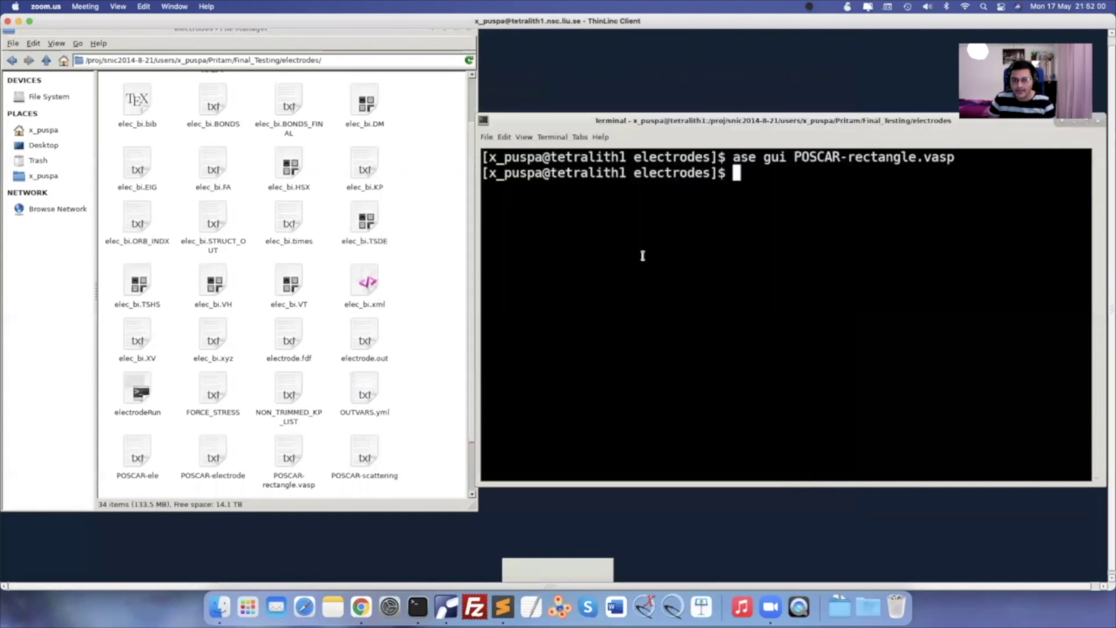
Open elec.xyz from the electrodes folder and enlarge its window to show the full coordinate list
{"action": "left_click", "coordinate": [432, 269]}
{"action": "scroll", "coordinate": [432, 269], "scroll_direction": "down", "scroll_amount": 2}
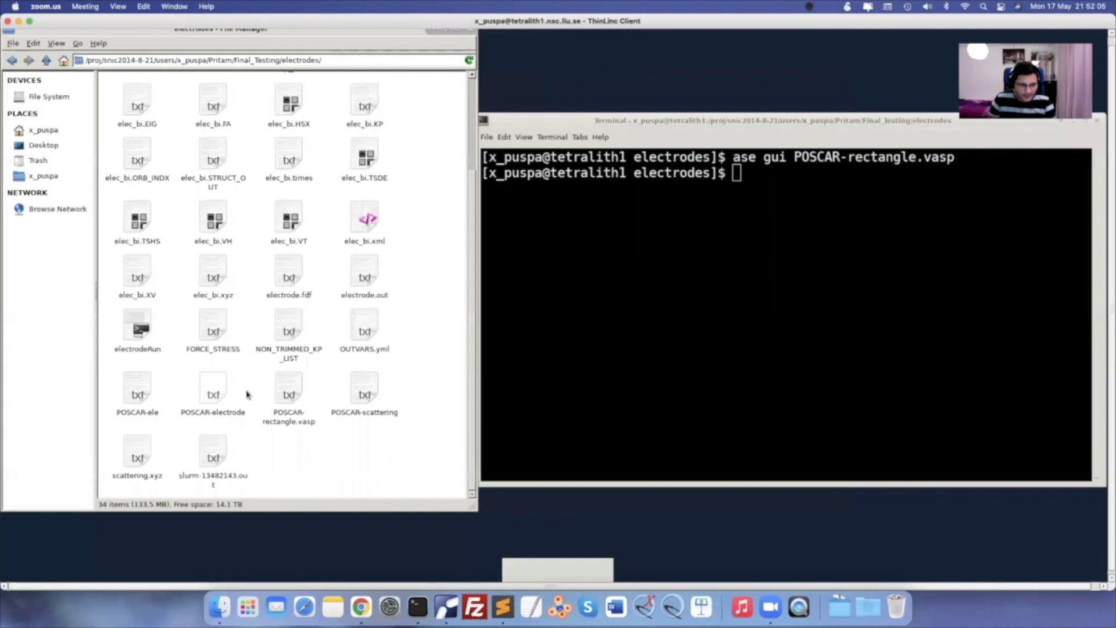
{"action": "scroll", "coordinate": [248, 390], "scroll_direction": "up", "scroll_amount": 3}
{"action": "scroll", "coordinate": [248, 390], "scroll_direction": "up", "scroll_amount": 1}
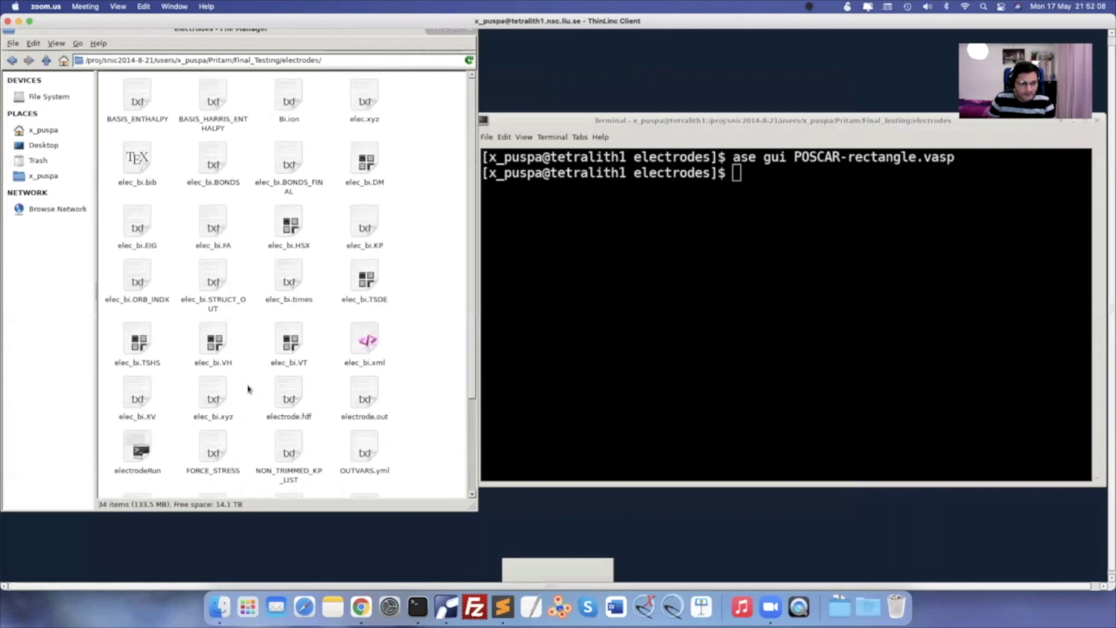
{"action": "double_click", "coordinate": [364, 96]}
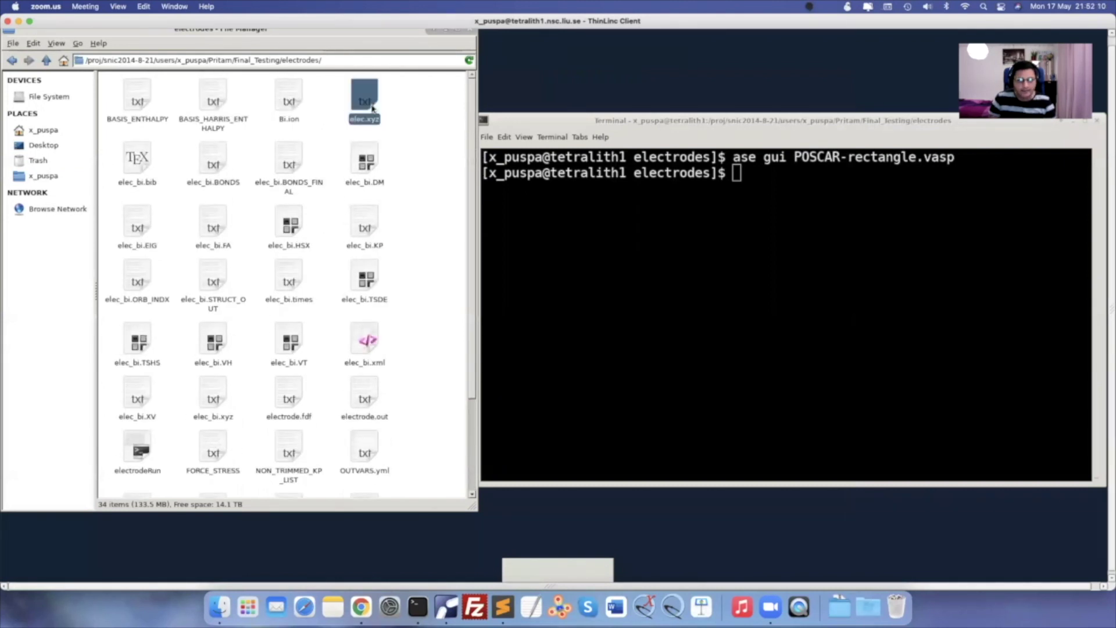
{"action": "left_click_drag", "start_coordinate": [486, 182], "coordinate": [601, 90]}
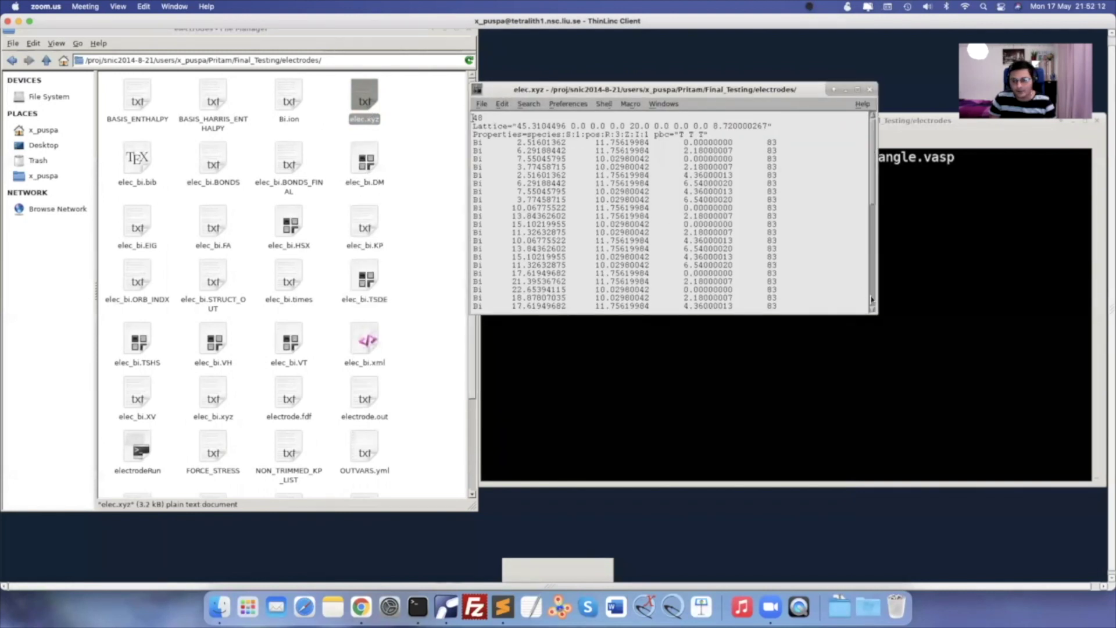
{"action": "left_click_drag", "start_coordinate": [875, 310], "coordinate": [987, 492]}
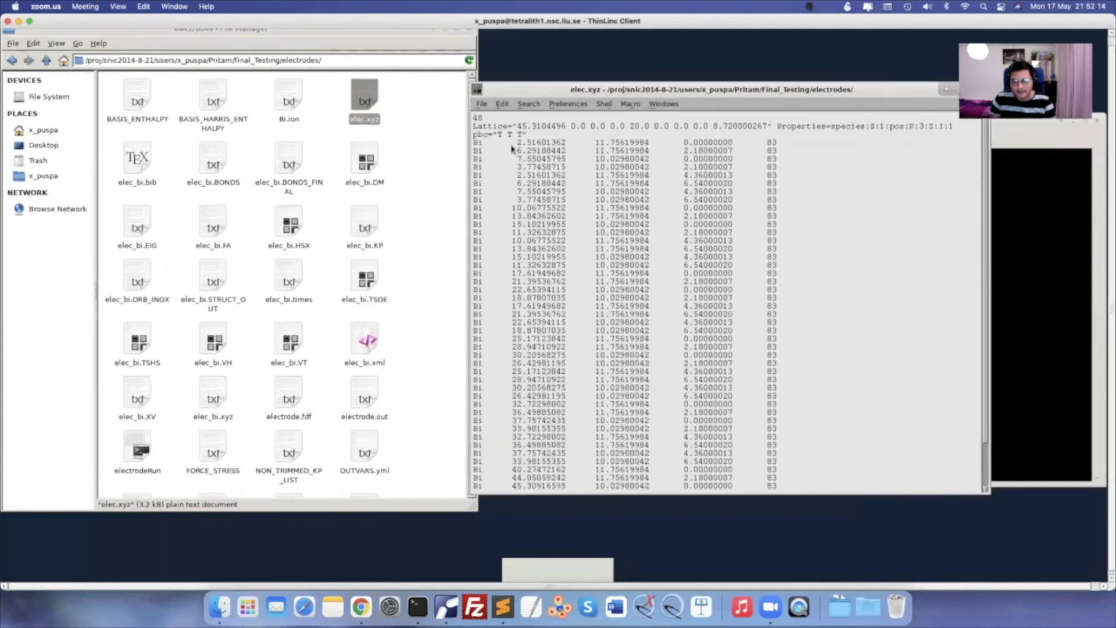
Examine the atomic coordinates and the atomic-number column in elec.xyz, then close the file
{"action": "left_click_drag", "start_coordinate": [520, 142], "coordinate": [719, 483]}
{"action": "left_click", "coordinate": [768, 145]}
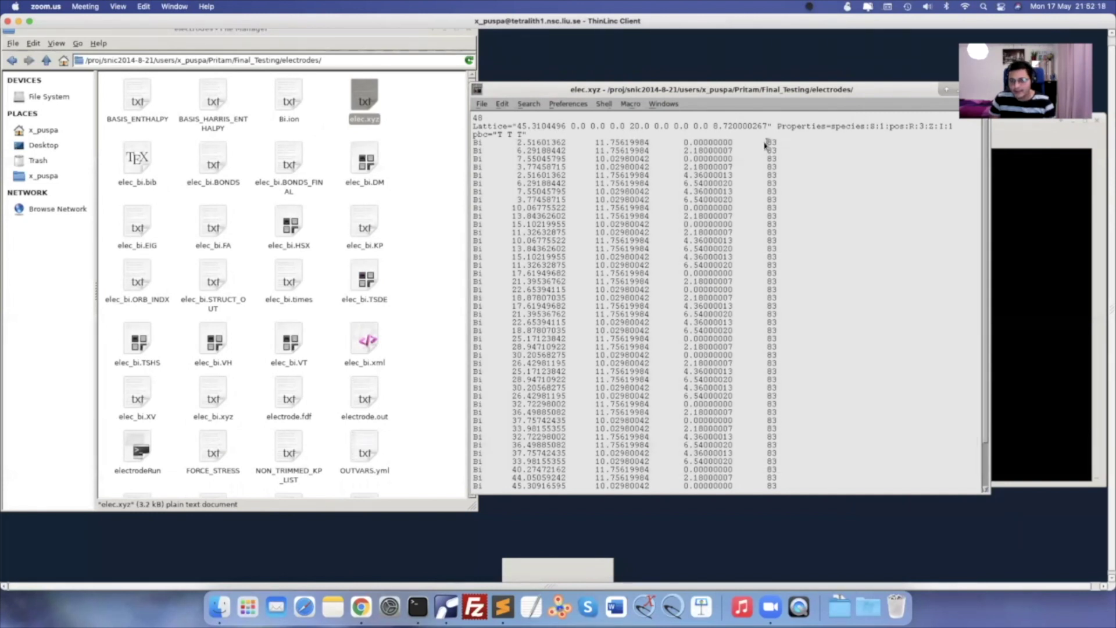
{"action": "left_click_drag", "start_coordinate": [771, 144], "coordinate": [778, 313]}
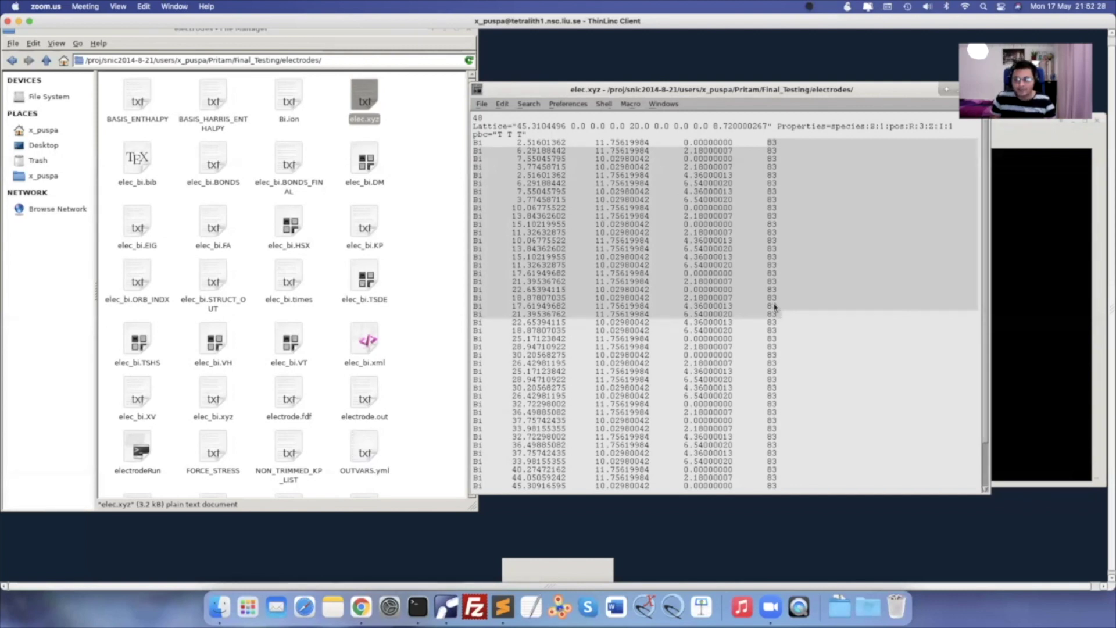
{"action": "left_click", "coordinate": [777, 201]}
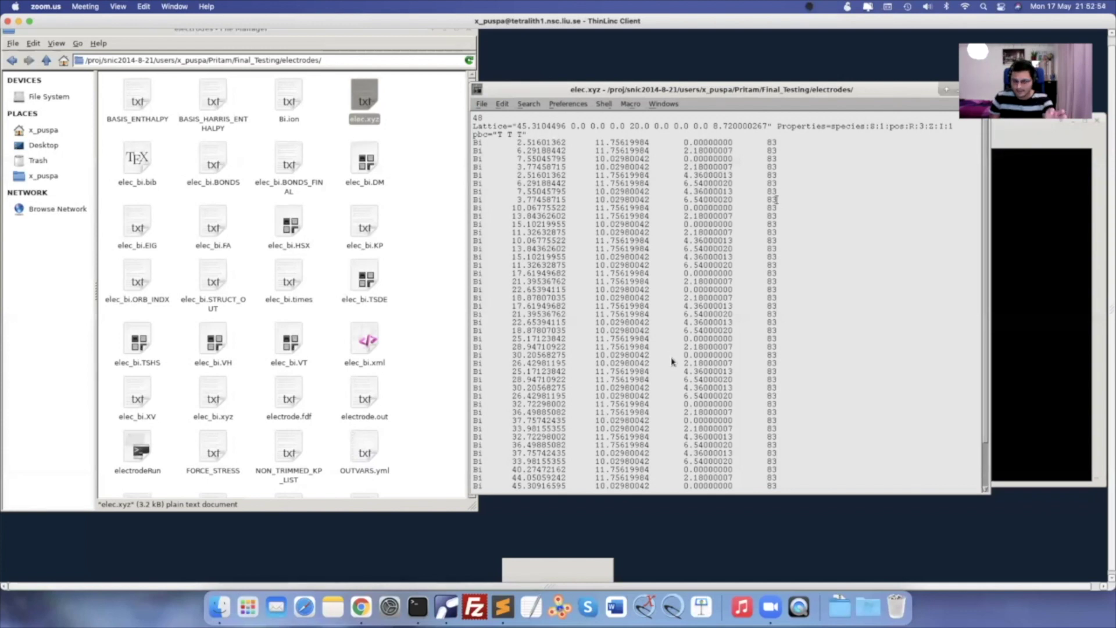
{"action": "left_click_drag", "start_coordinate": [881, 97], "coordinate": [844, 96]}
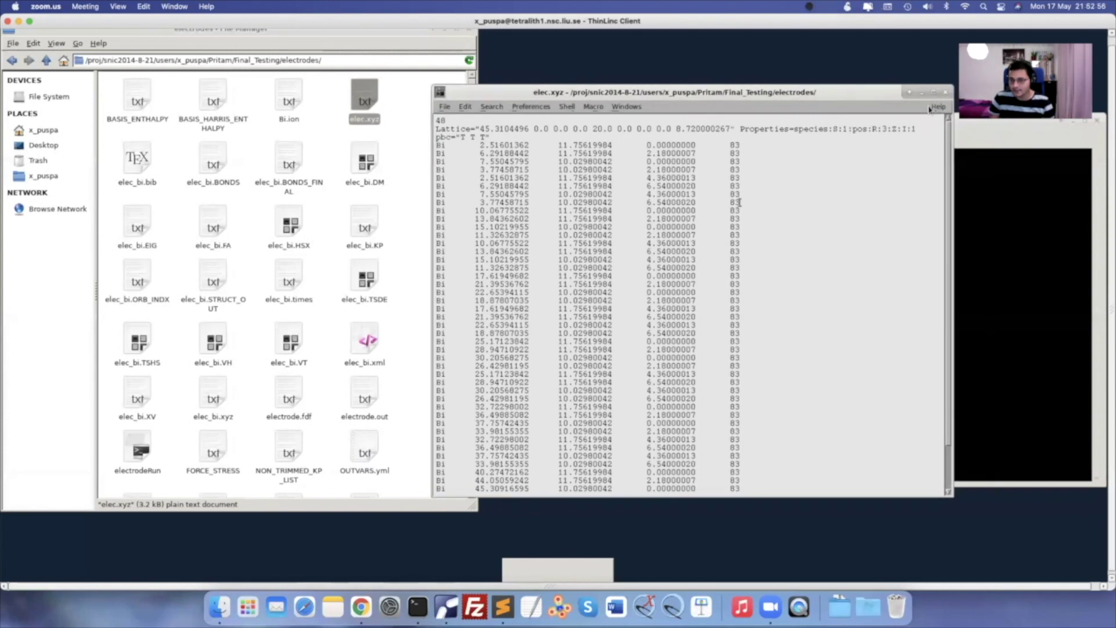
{"action": "left_click", "coordinate": [943, 93]}
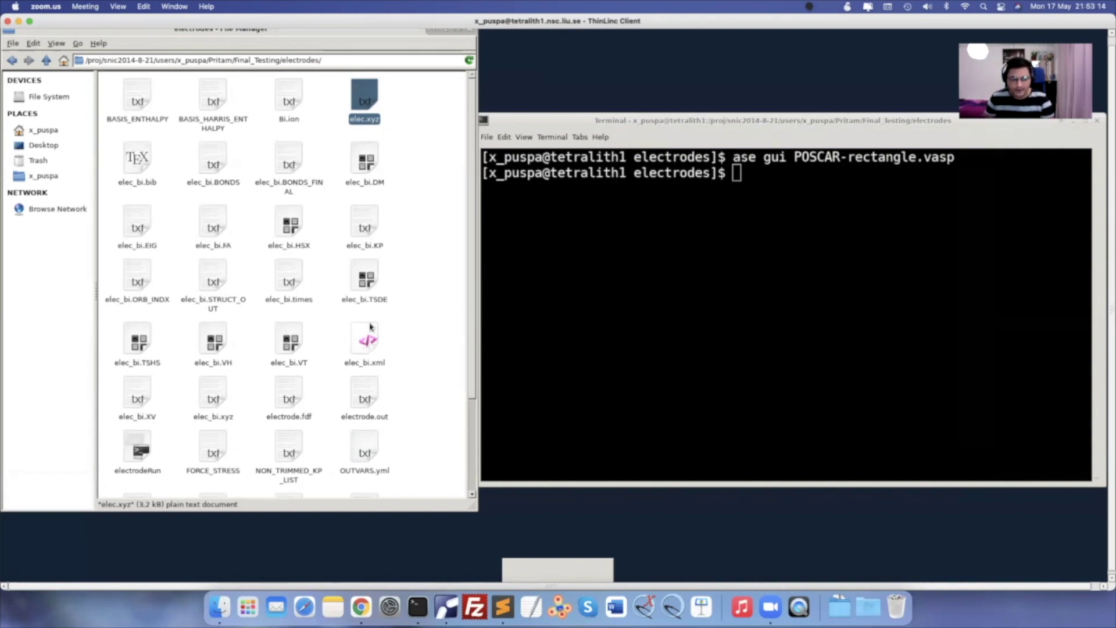
Open electrode.fdf, copy its entire contents into a maximized Sublime Text document and enlarge the text
{"action": "double_click", "coordinate": [291, 396]}
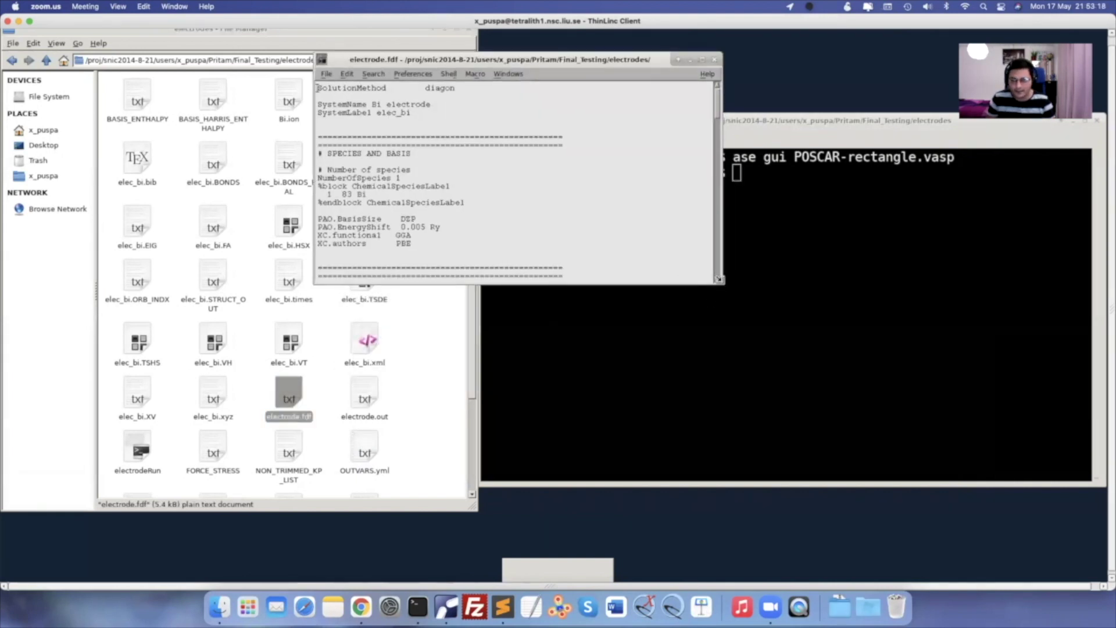
{"action": "left_click_drag", "start_coordinate": [723, 285], "coordinate": [898, 491]}
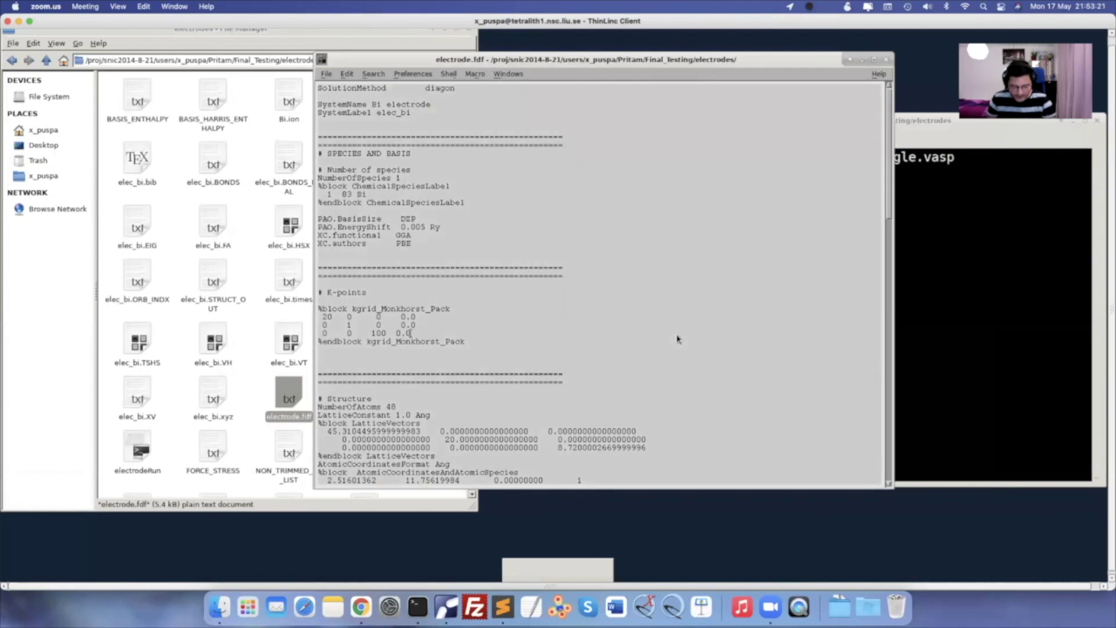
{"action": "left_click", "coordinate": [503, 607]}
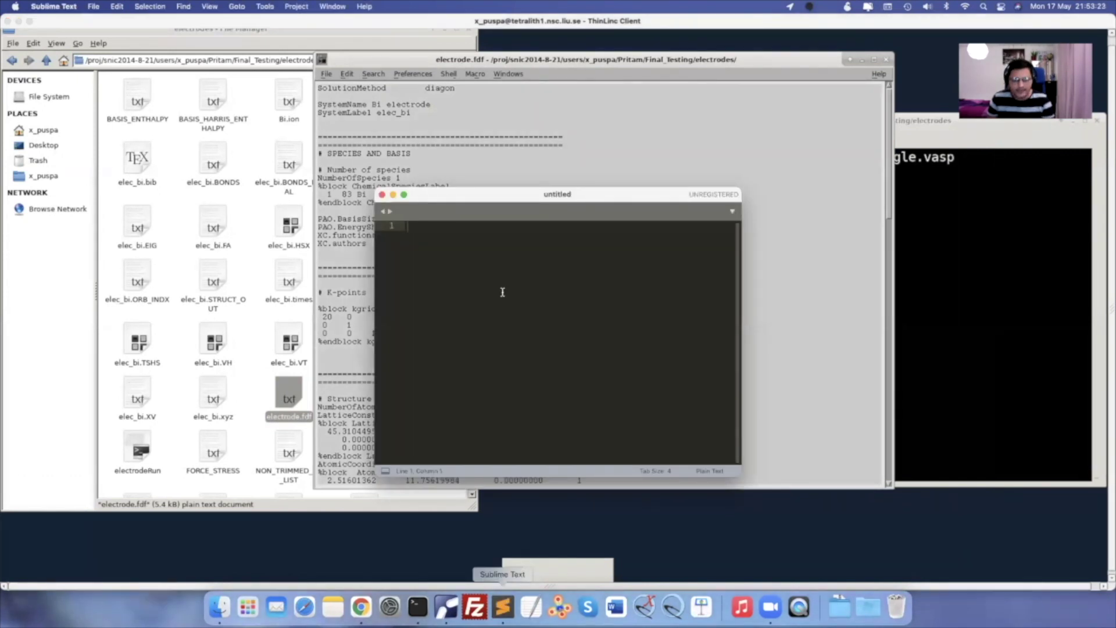
{"action": "double_click", "coordinate": [527, 196]}
{"action": "key", "text": "super+w"}
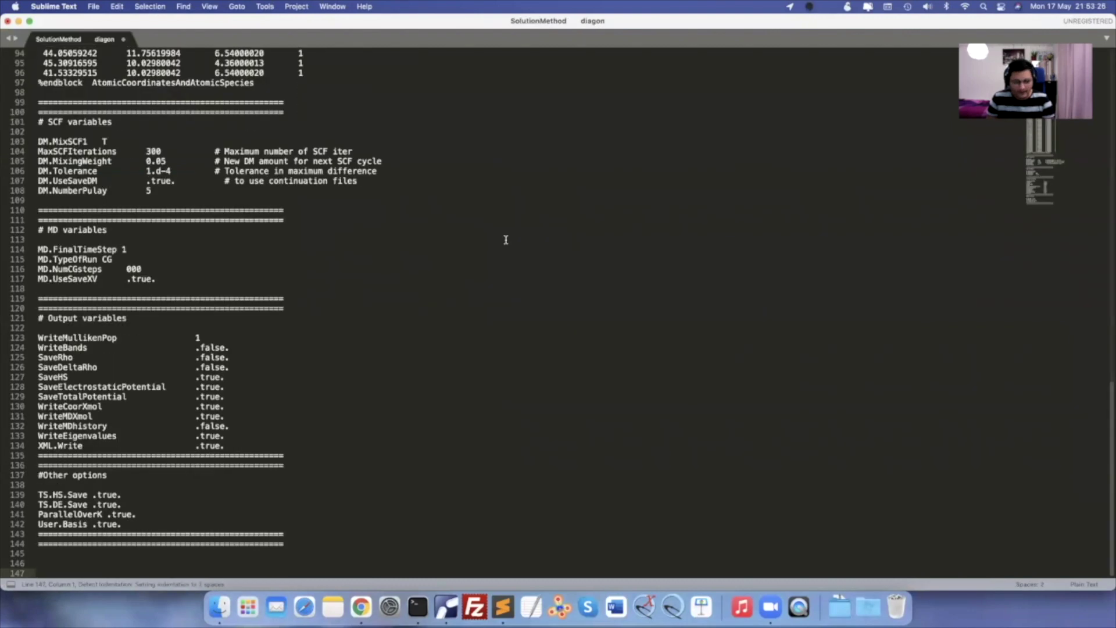
{"action": "key", "text": "super+equal"}
{"action": "key", "text": "super+equal"}
{"action": "key", "text": "super+equal"}
{"action": "key", "text": "super+equal"}
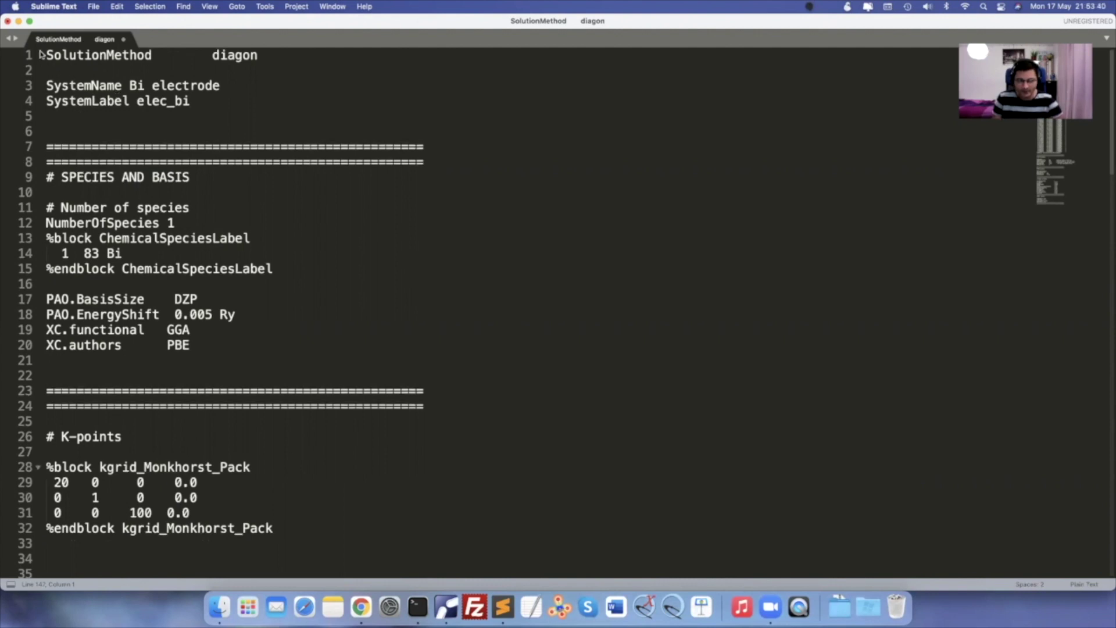
Examine the system label, the number of species and the species, basis and functional settings of the electrode input
{"action": "scroll", "coordinate": [285, 59], "scroll_direction": "down", "scroll_amount": 1}
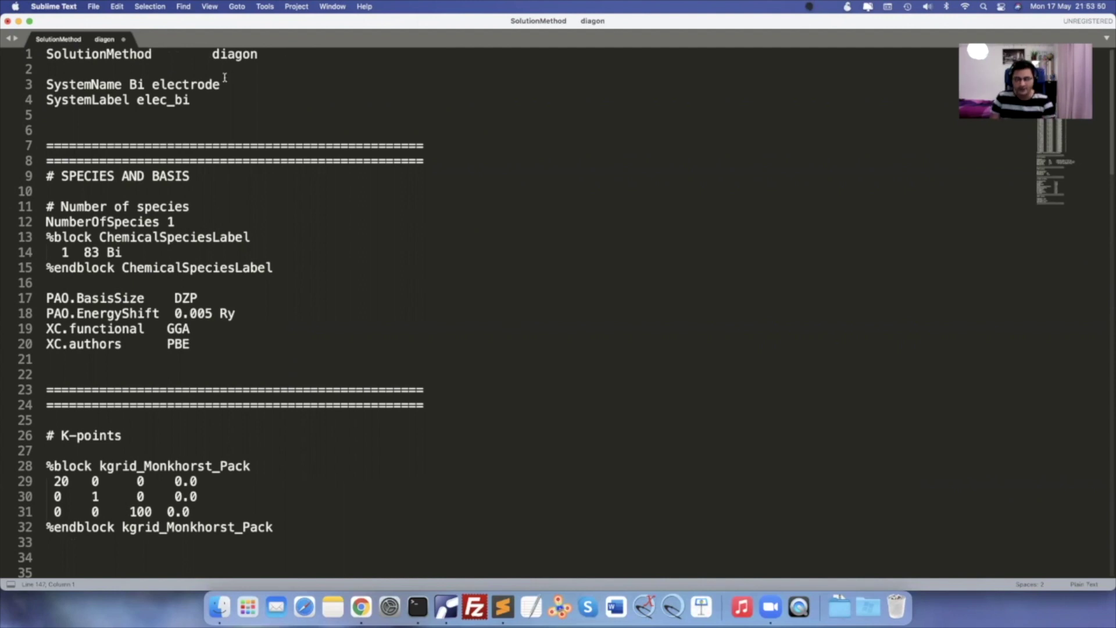
{"action": "left_click_drag", "start_coordinate": [137, 100], "coordinate": [248, 106]}
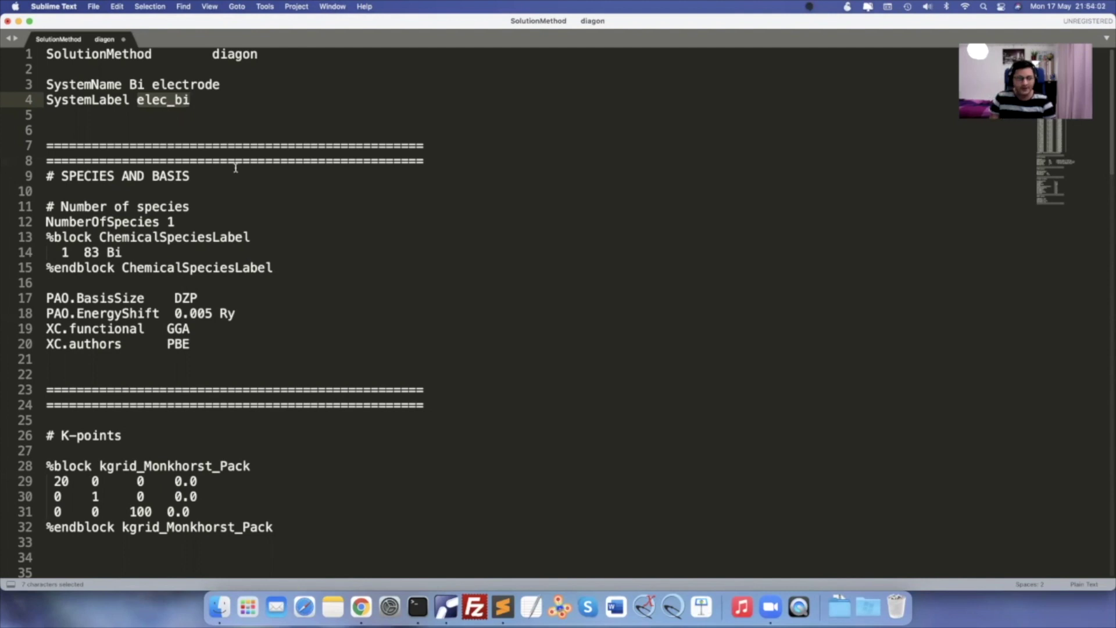
{"action": "scroll", "coordinate": [190, 184], "scroll_direction": "down", "scroll_amount": 3}
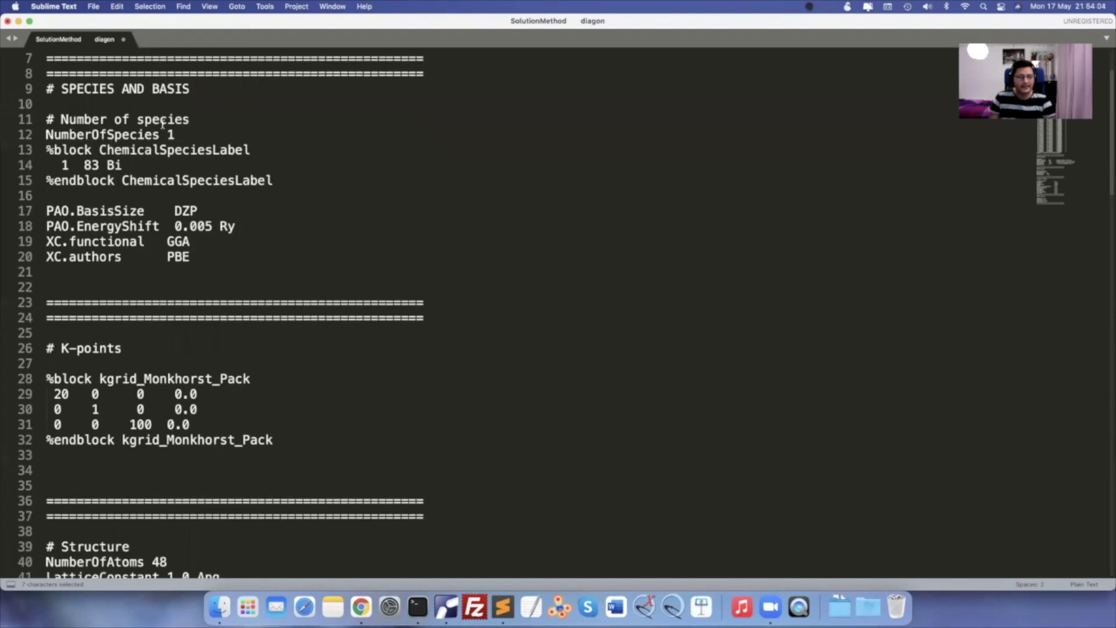
{"action": "left_click_drag", "start_coordinate": [176, 136], "coordinate": [163, 135]}
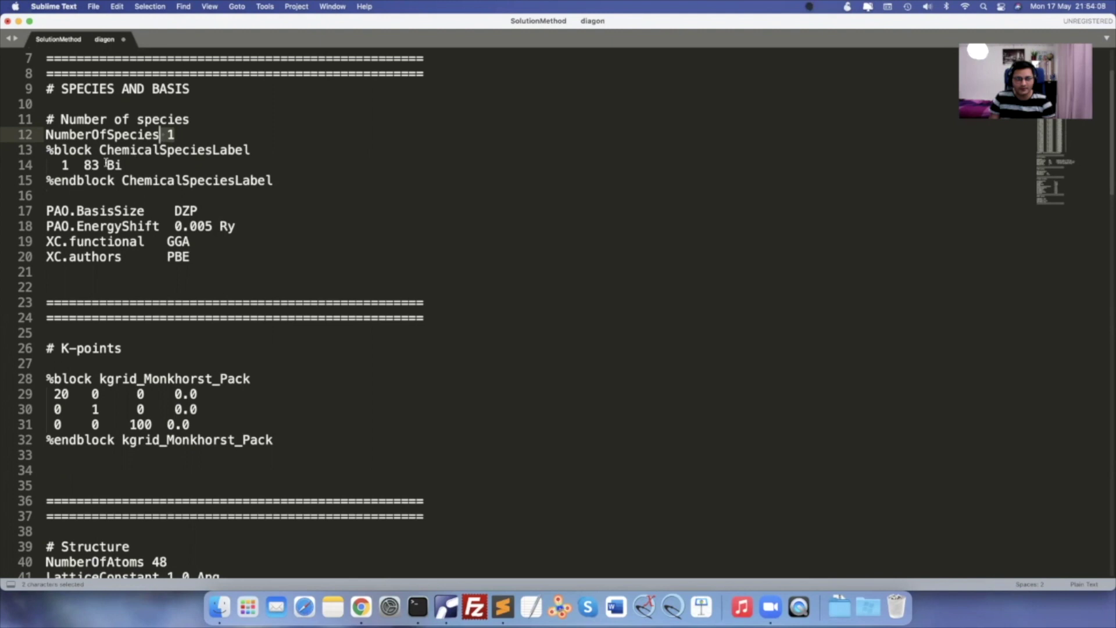
{"action": "left_click_drag", "start_coordinate": [46, 150], "coordinate": [308, 257]}
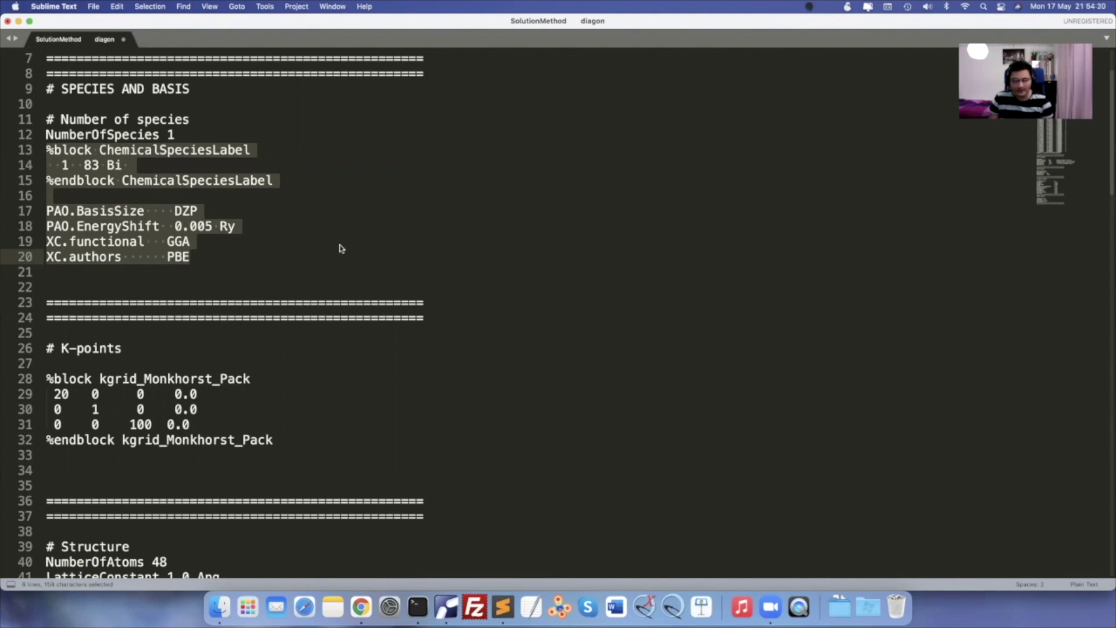
Examine the k-point section of the electrode input, checking the Monkhorst-Pack grid value for each direction
{"action": "scroll", "coordinate": [340, 248], "scroll_direction": "down", "scroll_amount": 3}
{"action": "scroll", "coordinate": [341, 248], "scroll_direction": "down", "scroll_amount": 1}
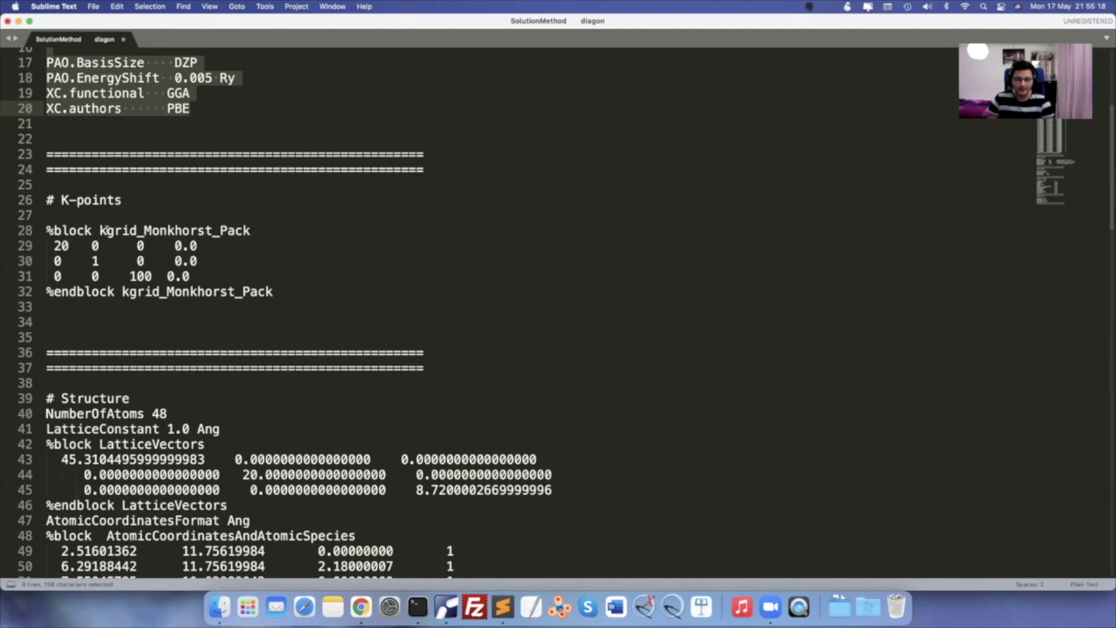
{"action": "double_click", "coordinate": [125, 230]}
{"action": "left_click", "coordinate": [275, 241]}
{"action": "left_click", "coordinate": [71, 245]}
{"action": "left_click_drag", "start_coordinate": [71, 245], "coordinate": [51, 246]}
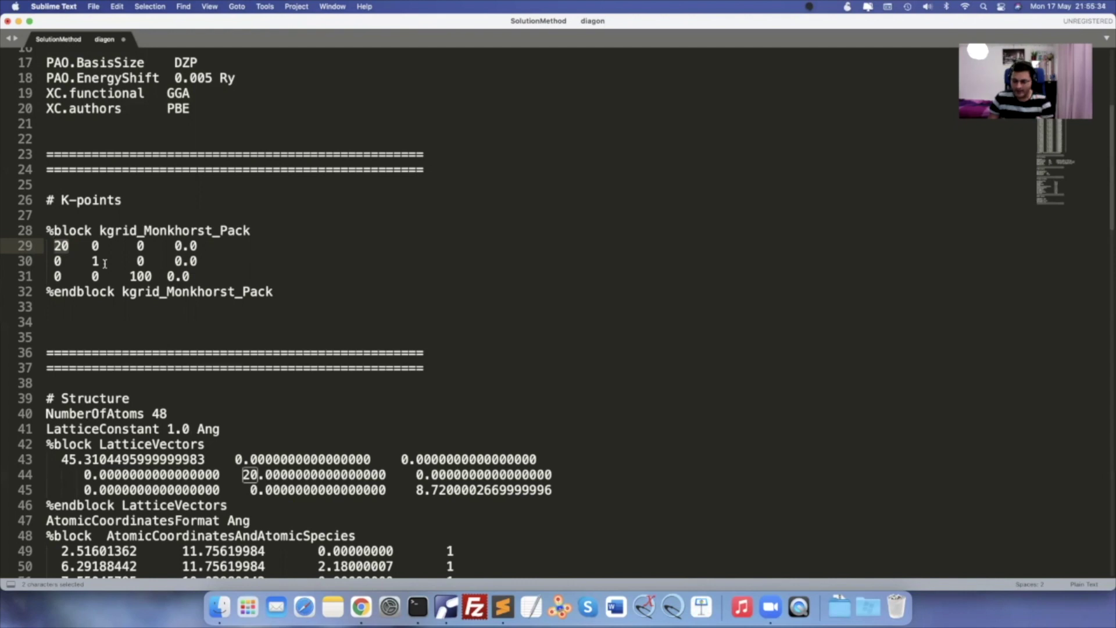
{"action": "left_click_drag", "start_coordinate": [100, 262], "coordinate": [162, 277]}
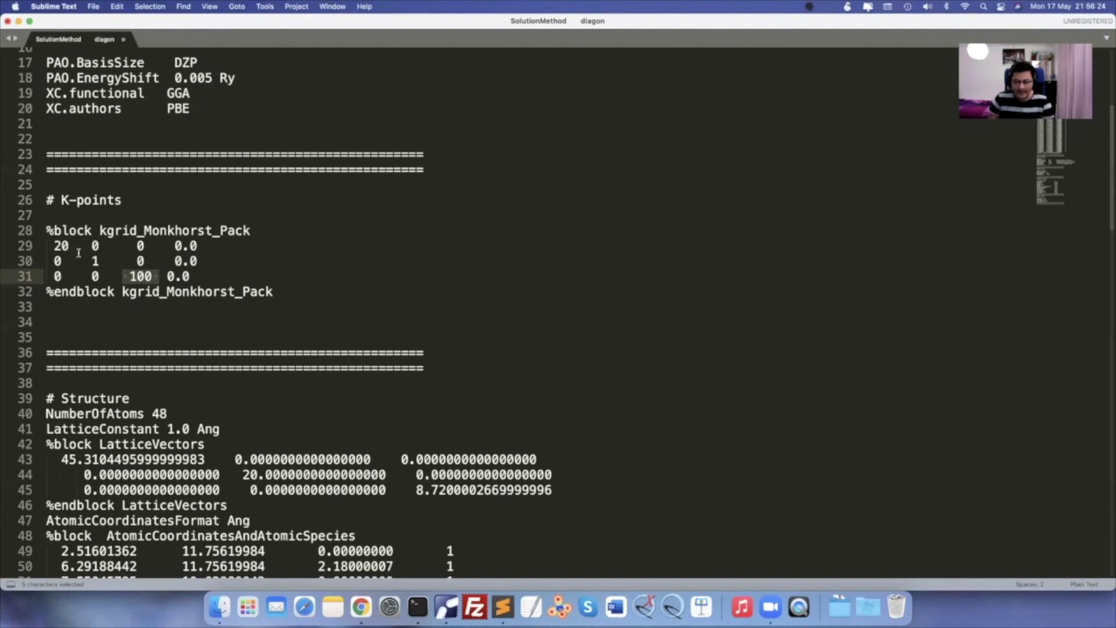
{"action": "left_click_drag", "start_coordinate": [76, 249], "coordinate": [49, 249]}
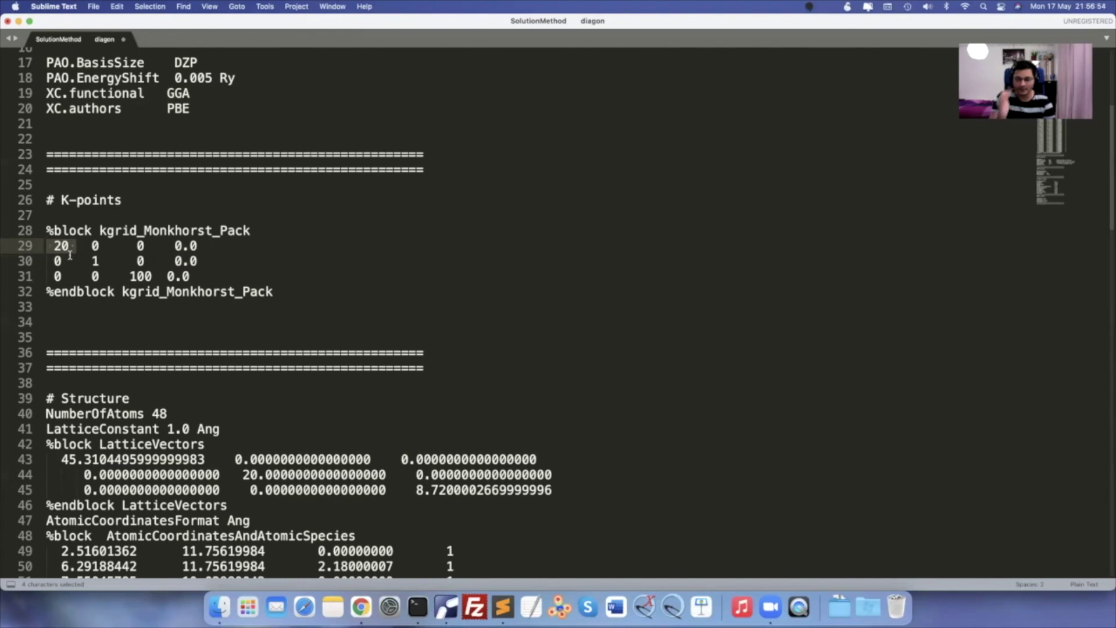
Examine the structure section, including the number of atoms, lattice vectors and the atomic coordinates block
{"action": "scroll", "coordinate": [431, 332], "scroll_direction": "down", "scroll_amount": 5}
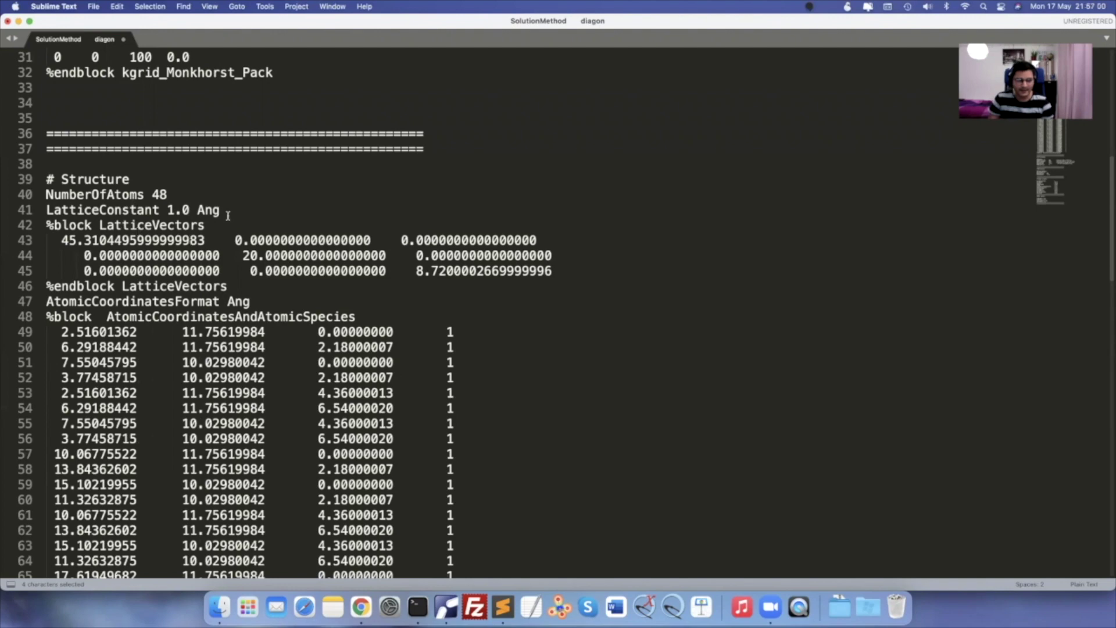
{"action": "scroll", "coordinate": [179, 249], "scroll_direction": "down", "scroll_amount": 3}
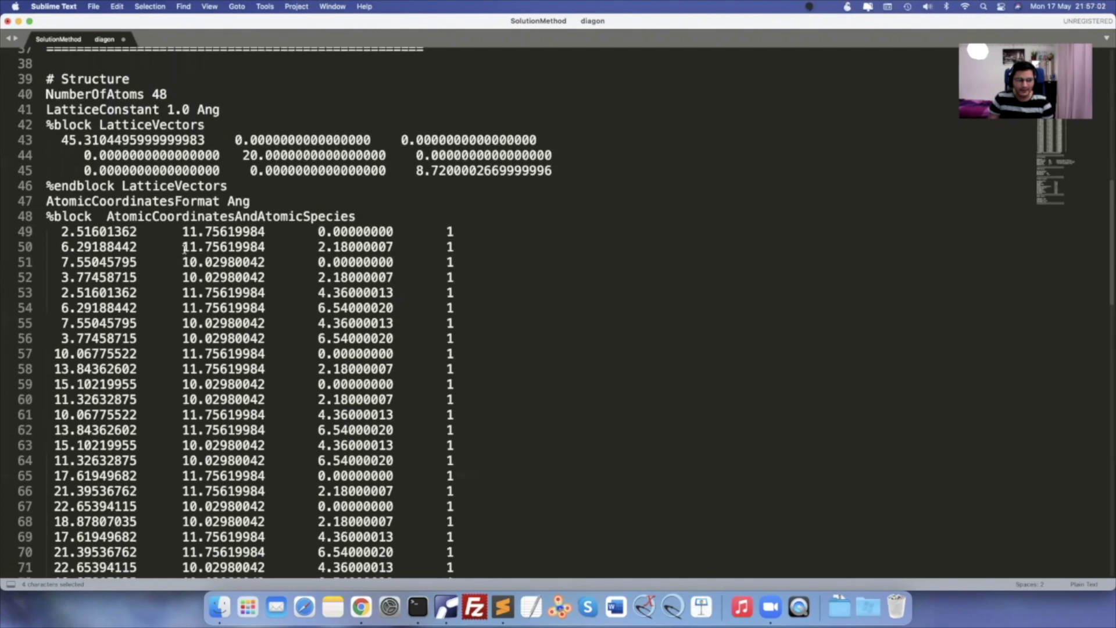
{"action": "scroll", "coordinate": [180, 249], "scroll_direction": "down", "scroll_amount": 2}
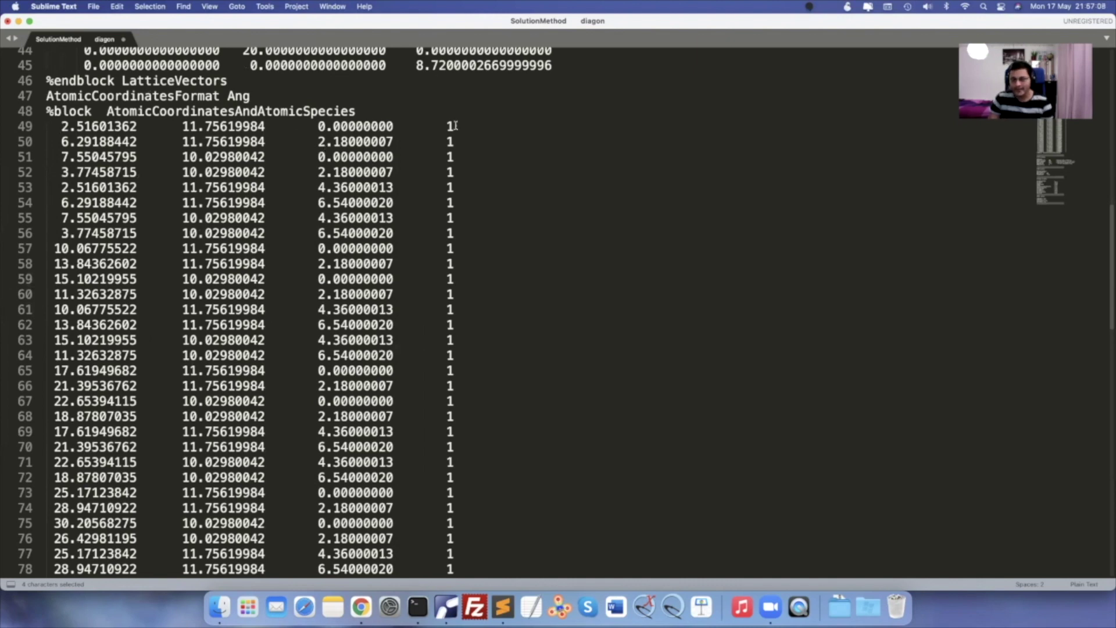
Switch to the ThinLinc remote session and close the electrode.fdf window
{"action": "left_click", "coordinate": [447, 607]}
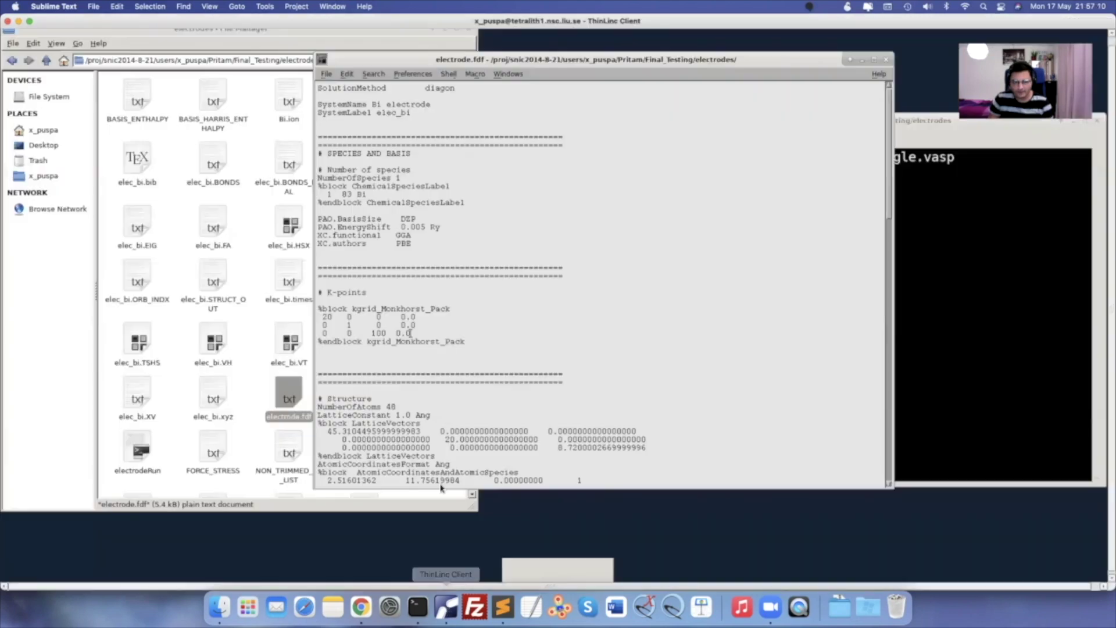
{"action": "left_click", "coordinate": [887, 59]}
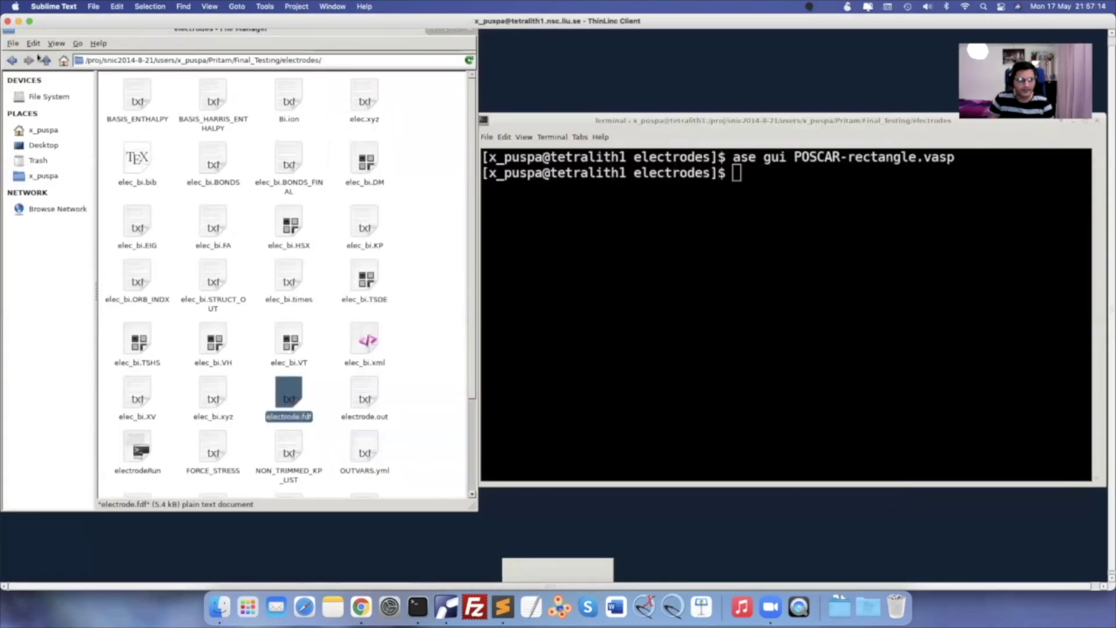
{"action": "left_click", "coordinate": [17, 61]}
{"action": "double_click", "coordinate": [124, 94]}
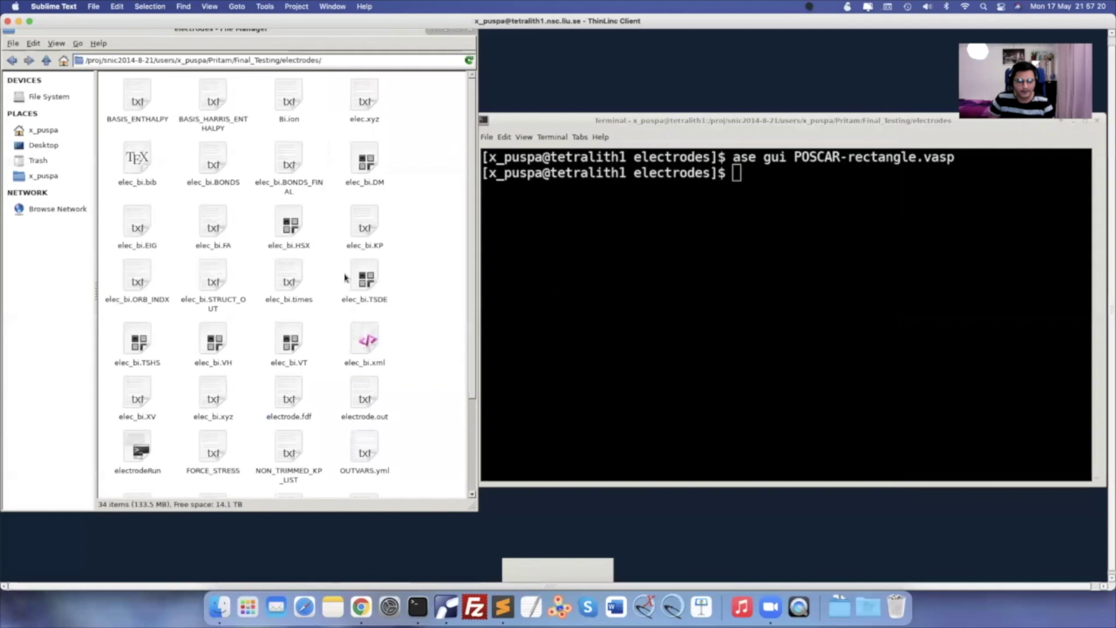
Open POSCAR-ele from the electrodes folder to view its lattice vectors and Cartesian coordinates, then close it
{"action": "scroll", "coordinate": [347, 278], "scroll_direction": "down", "scroll_amount": 3}
{"action": "double_click", "coordinate": [137, 392]}
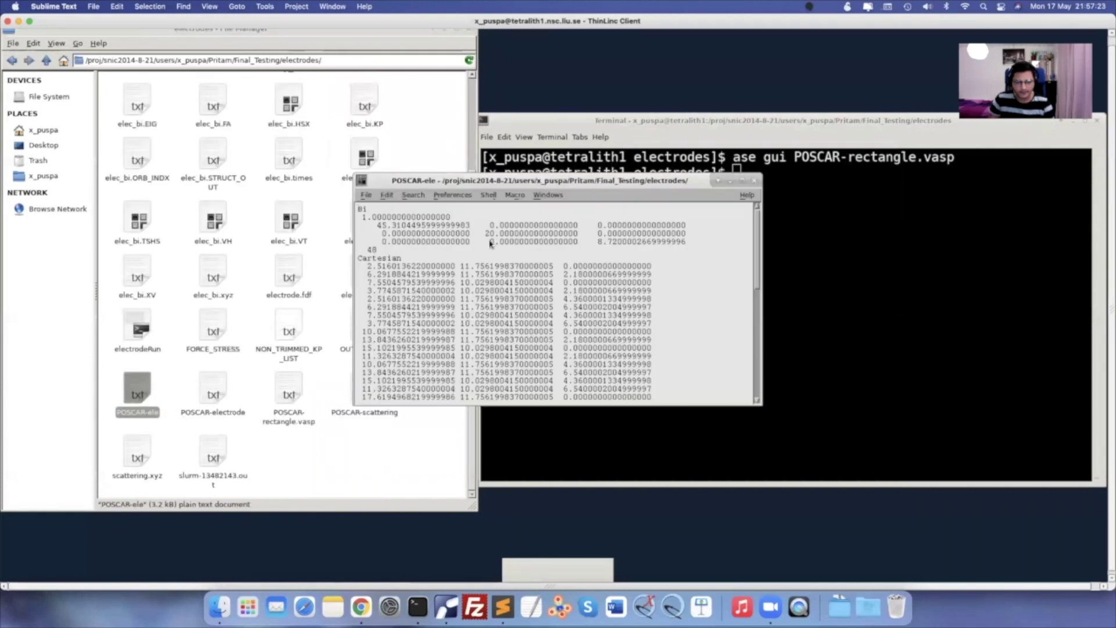
{"action": "left_click", "coordinate": [755, 180]}
{"action": "scroll", "coordinate": [398, 369], "scroll_direction": "up", "scroll_amount": 3}
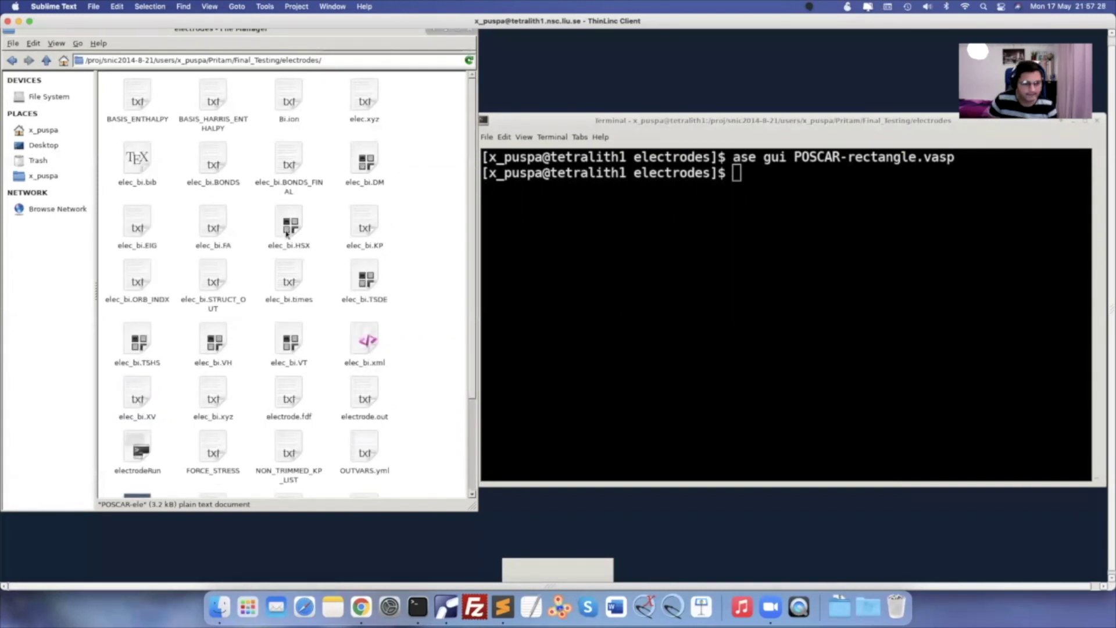
Open elec.xyz from the electrodes folder and shrink the Sublime Text window so both files fit side by side
{"action": "double_click", "coordinate": [366, 93]}
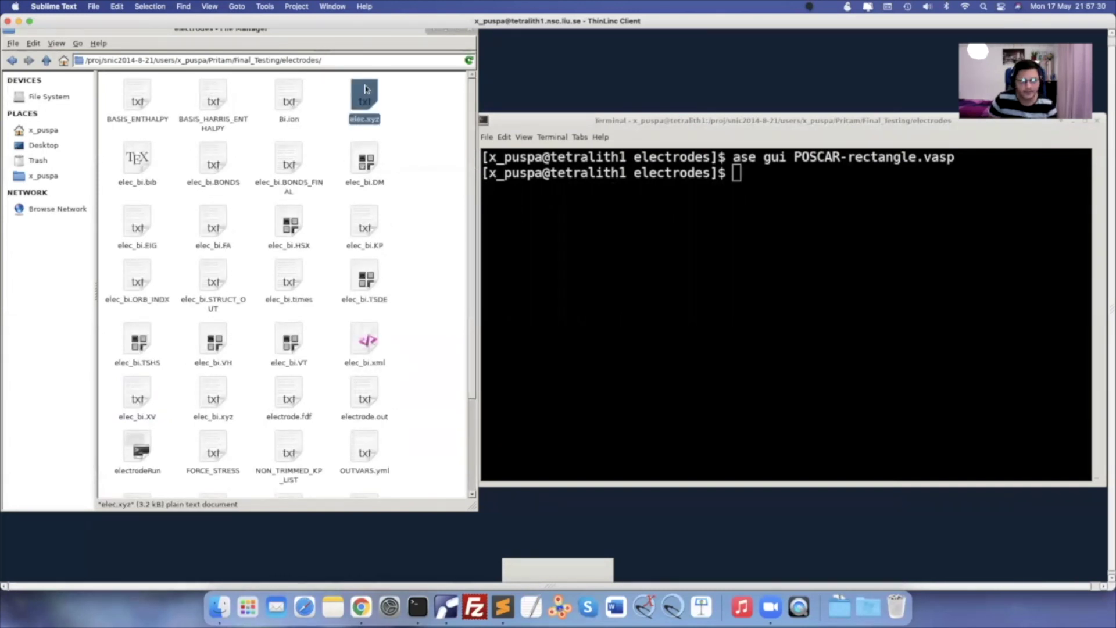
{"action": "left_click", "coordinate": [503, 606]}
{"action": "key", "text": "ctrl+super+f"}
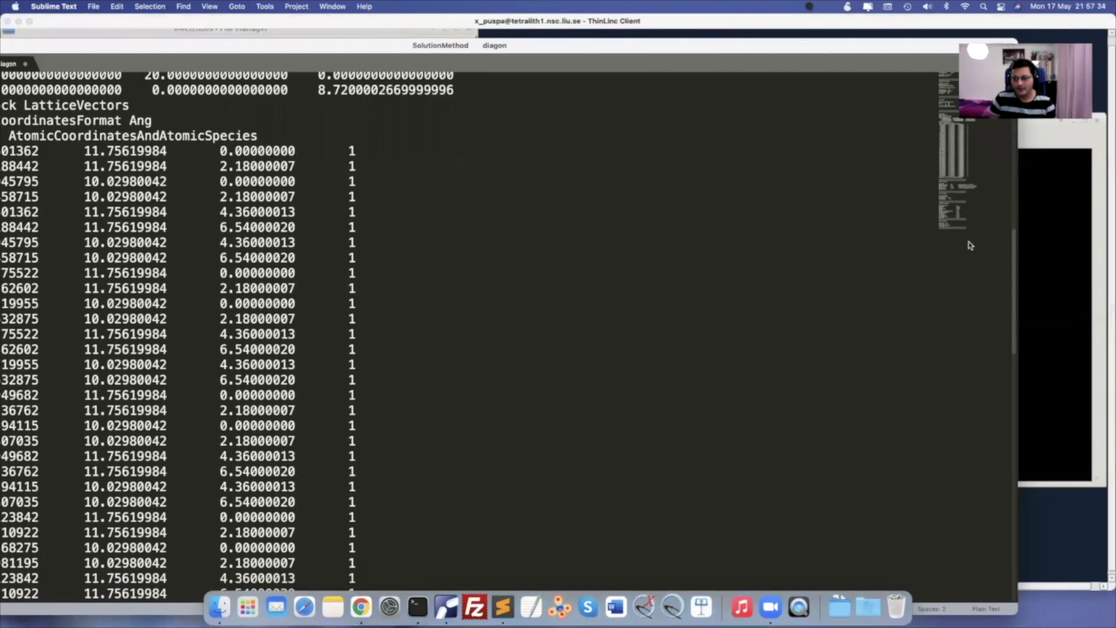
{"action": "scroll", "coordinate": [233, 348], "scroll_direction": "up", "scroll_amount": 8}
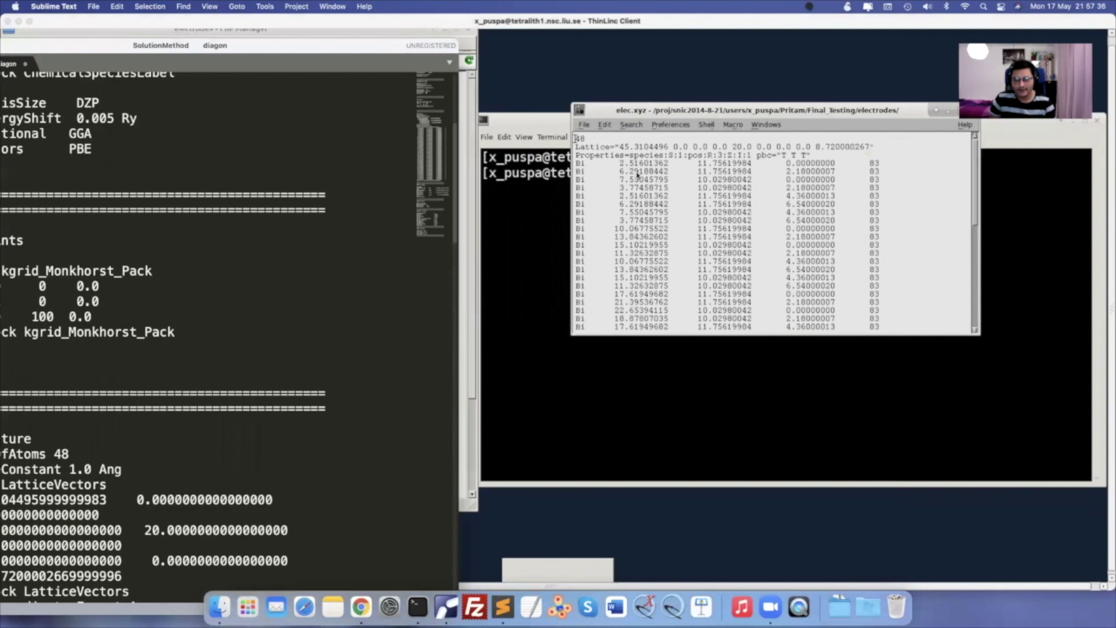
{"action": "scroll", "coordinate": [232, 348], "scroll_direction": "down", "scroll_amount": 4}
{"action": "left_click", "coordinate": [768, 207]}
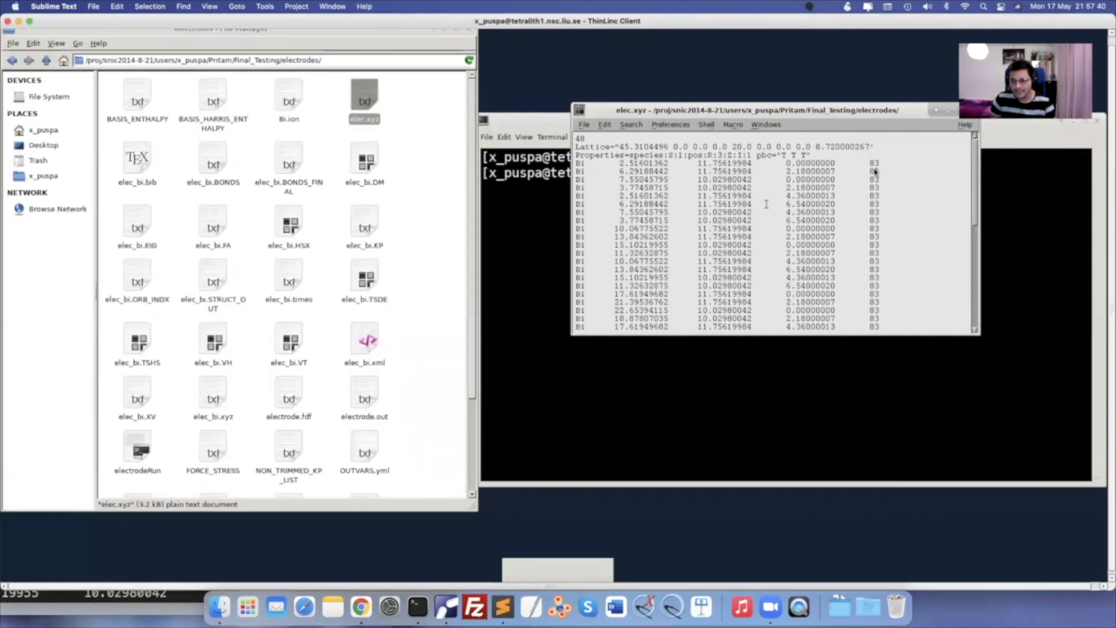
Bring the Sublime Text window fully into view and compare its AtomicCoordinatesAndAtomicSpecies block with the columns of elec.xyz
{"action": "left_click", "coordinate": [503, 607]}
{"action": "scroll", "coordinate": [186, 219], "scroll_direction": "up", "scroll_amount": 15}
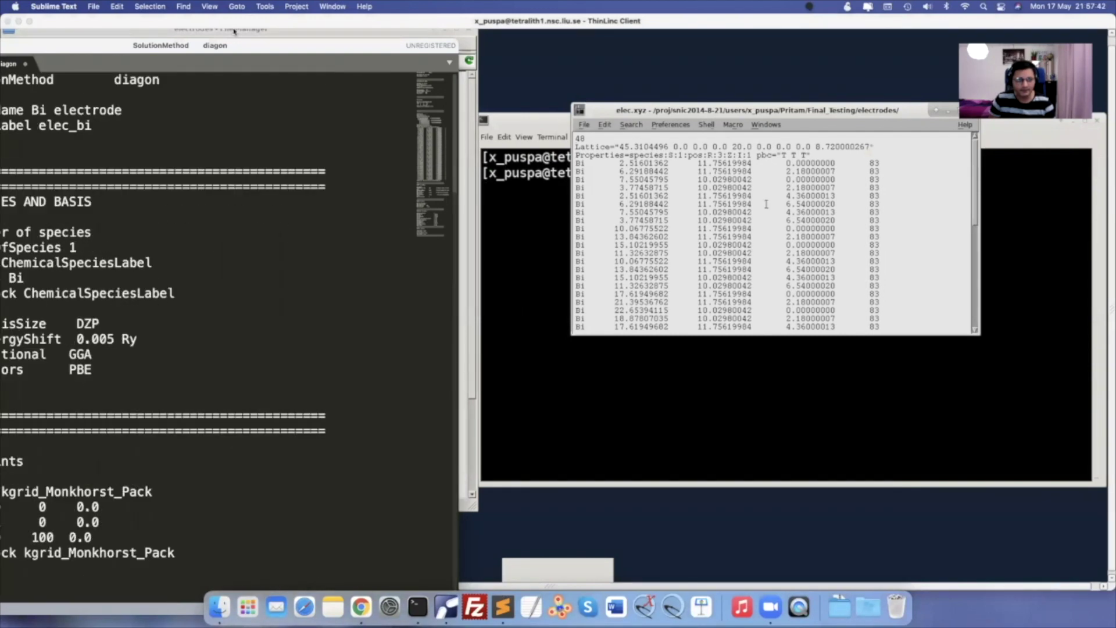
{"action": "left_click_drag", "start_coordinate": [240, 45], "coordinate": [435, 21]}
{"action": "scroll", "coordinate": [442, 199], "scroll_direction": "down", "scroll_amount": 15}
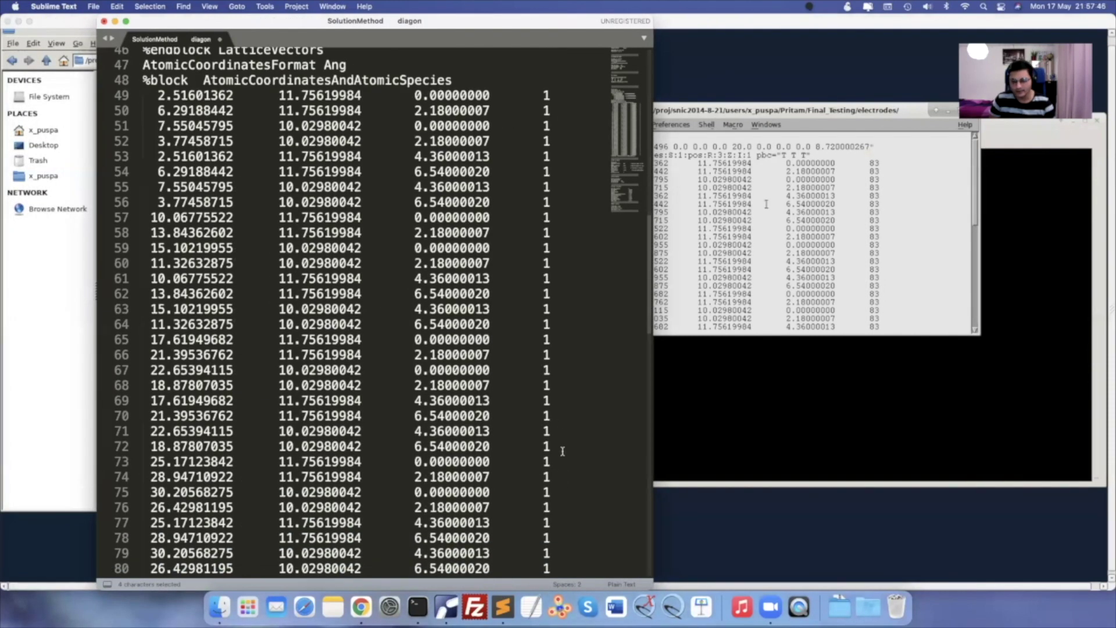
{"action": "scroll", "coordinate": [562, 451], "scroll_direction": "down", "scroll_amount": 9}
{"action": "scroll", "coordinate": [563, 452], "scroll_direction": "down", "scroll_amount": 1}
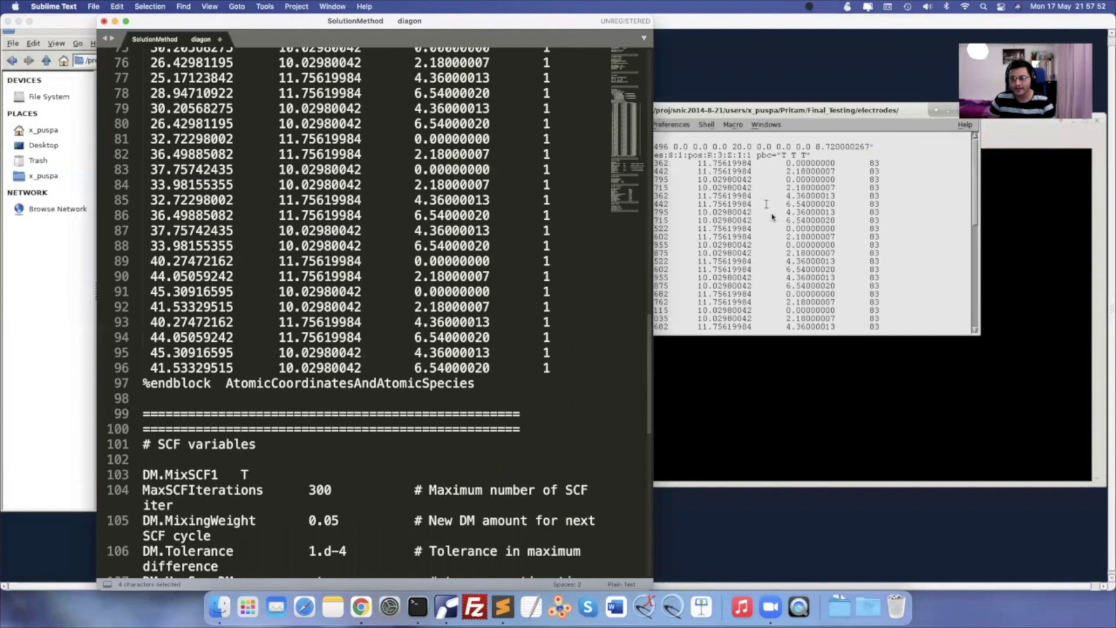
{"action": "left_click_drag", "start_coordinate": [494, 22], "coordinate": [690, 22]}
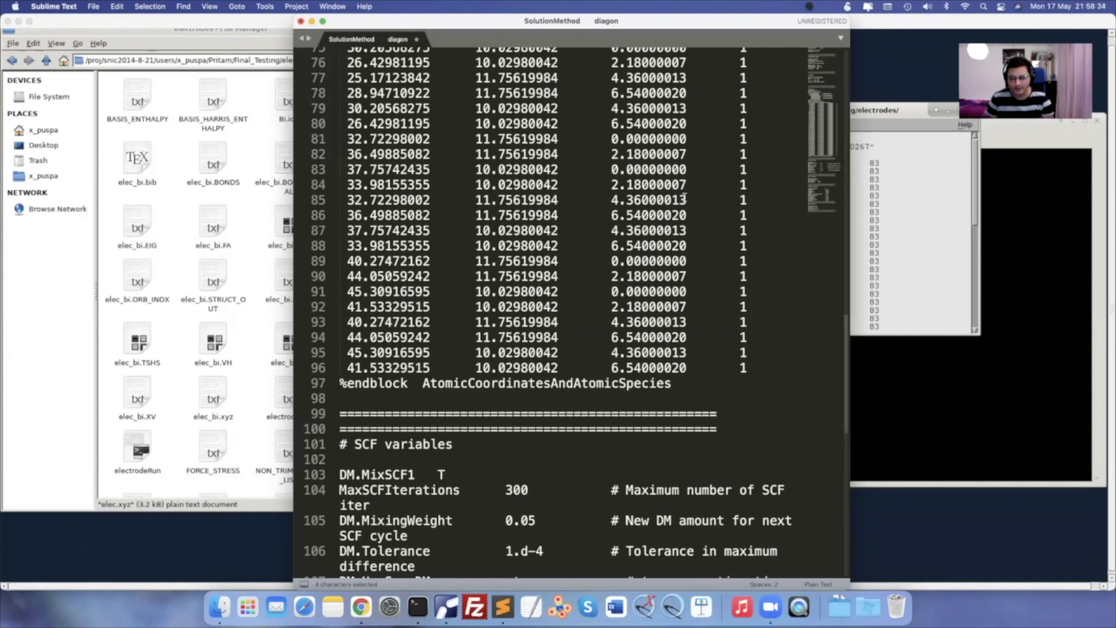
{"action": "scroll", "coordinate": [484, 201], "scroll_direction": "down", "scroll_amount": 1}
{"action": "scroll", "coordinate": [501, 205], "scroll_direction": "up", "scroll_amount": 5}
{"action": "scroll", "coordinate": [501, 204], "scroll_direction": "up", "scroll_amount": 2}
Examine the SCF and MD variables of the electrode input, including the MD.NumCGsteps setting
{"action": "scroll", "coordinate": [386, 180], "scroll_direction": "down", "scroll_amount": 12}
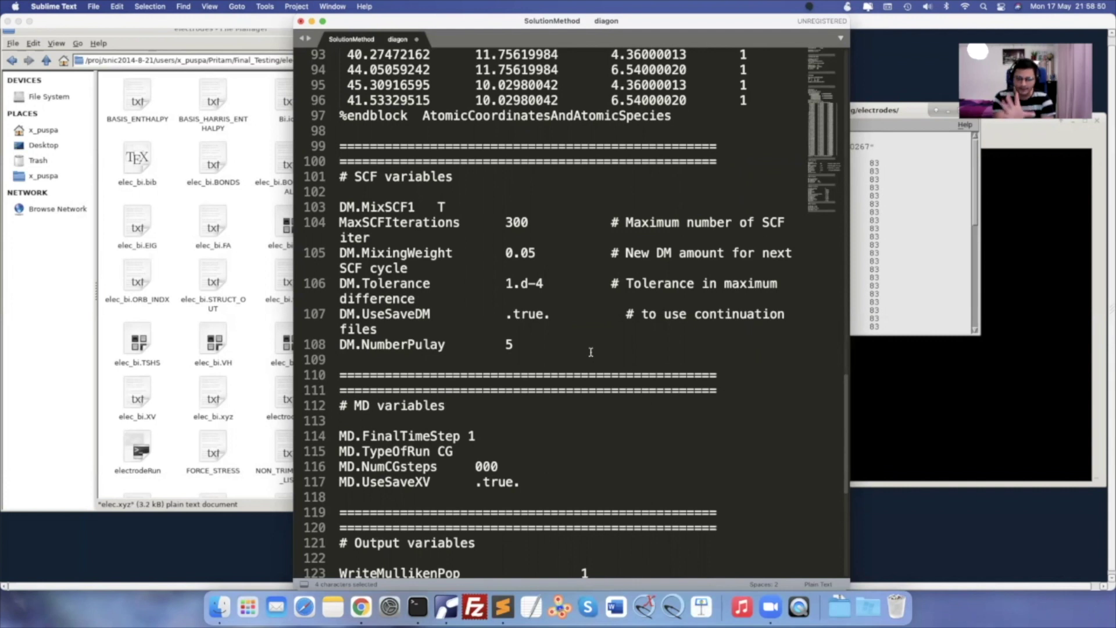
{"action": "scroll", "coordinate": [591, 349], "scroll_direction": "down", "scroll_amount": 6}
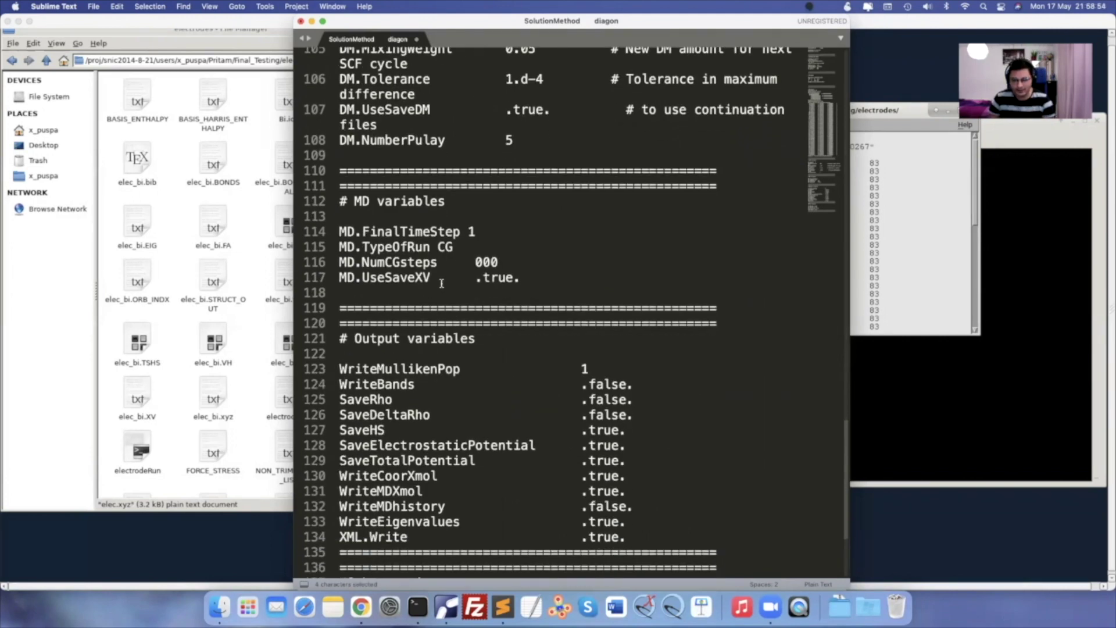
{"action": "left_click_drag", "start_coordinate": [376, 262], "coordinate": [516, 263]}
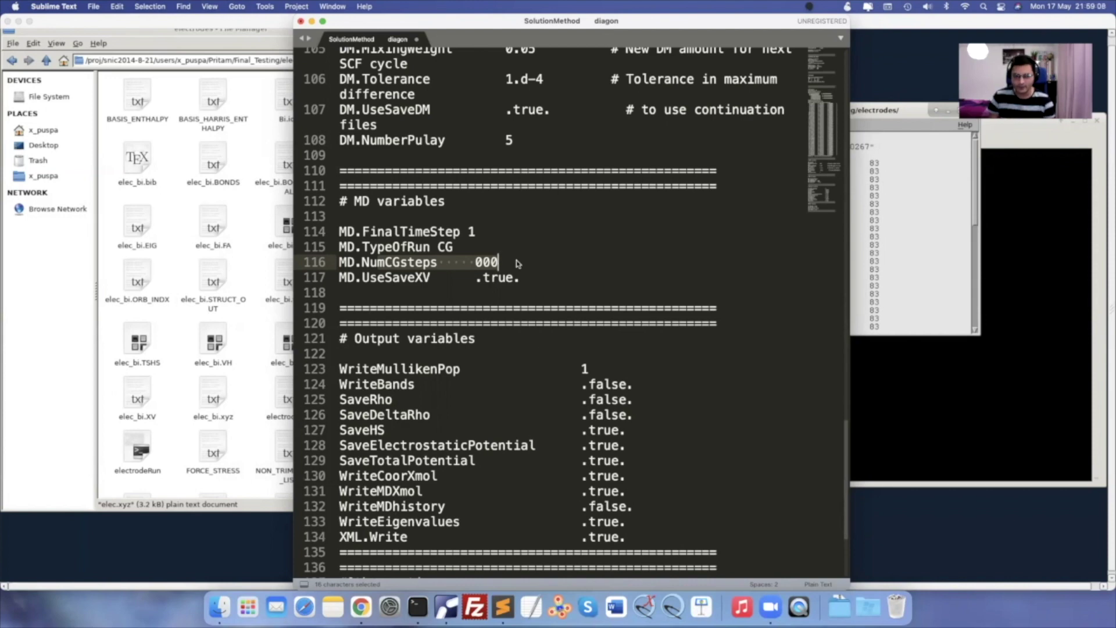
Examine the output variables and the TS.HS.Save and TS.DE.Save options of the electrode input
{"action": "scroll", "coordinate": [519, 263], "scroll_direction": "down", "scroll_amount": 5}
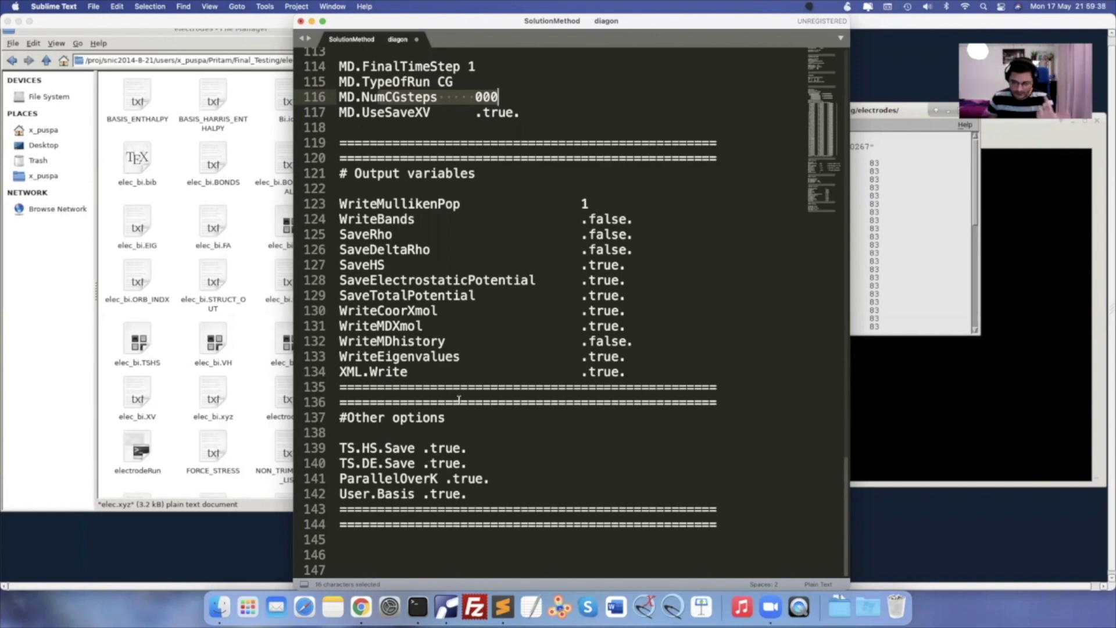
{"action": "left_click_drag", "start_coordinate": [340, 448], "coordinate": [480, 450]}
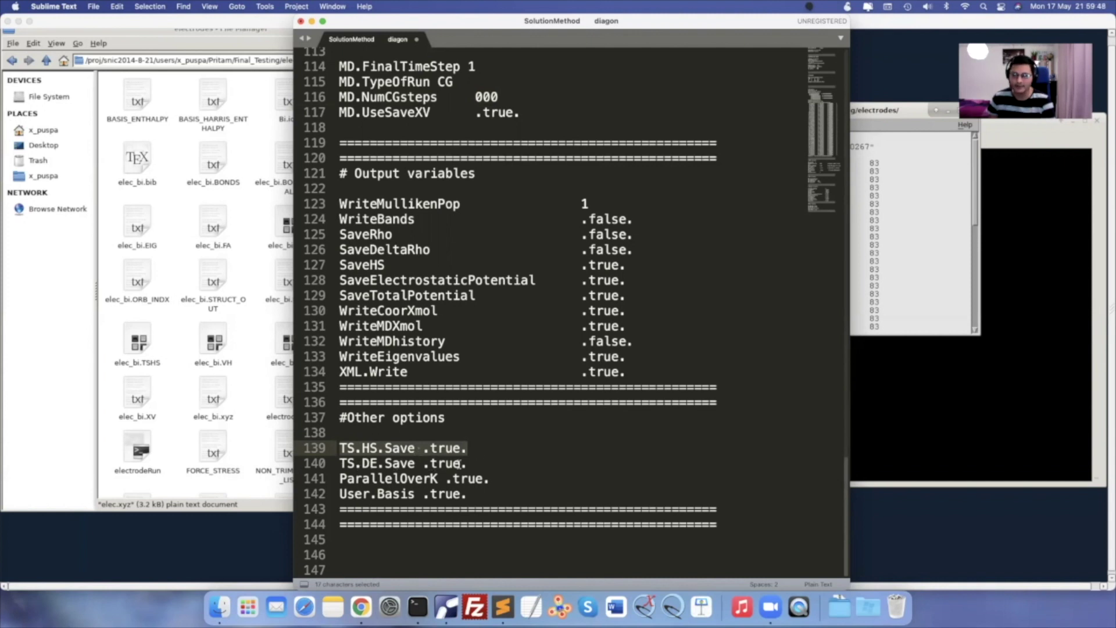
{"action": "left_click_drag", "start_coordinate": [463, 464], "coordinate": [339, 450]}
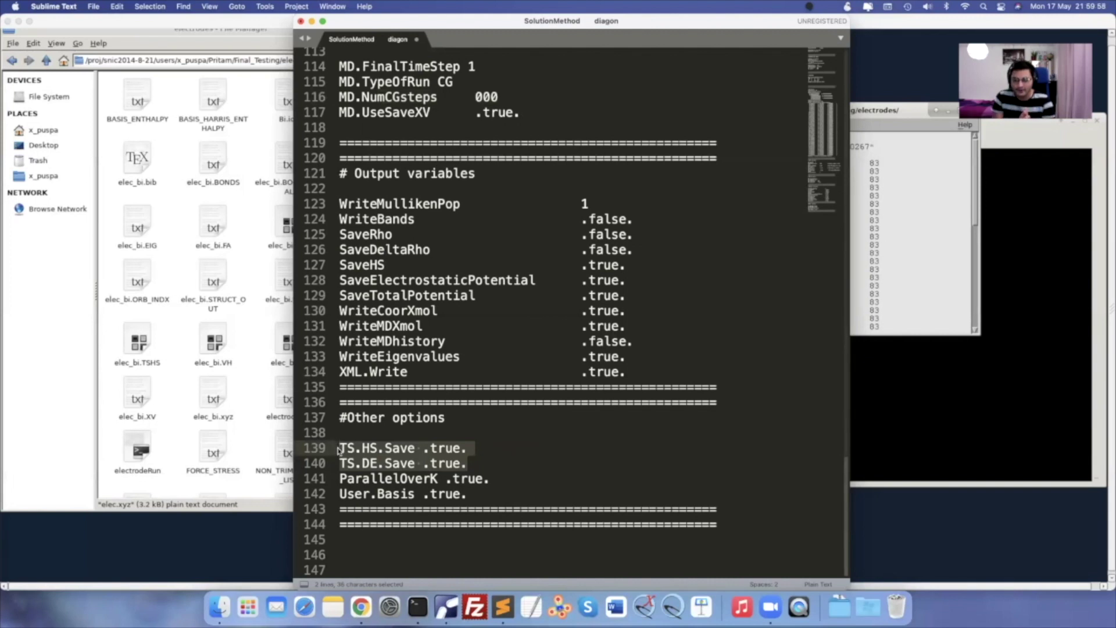
Check the User.Basis option of the input together with the Bi.ion basis file in the electrodes folder
{"action": "left_click", "coordinate": [471, 497]}
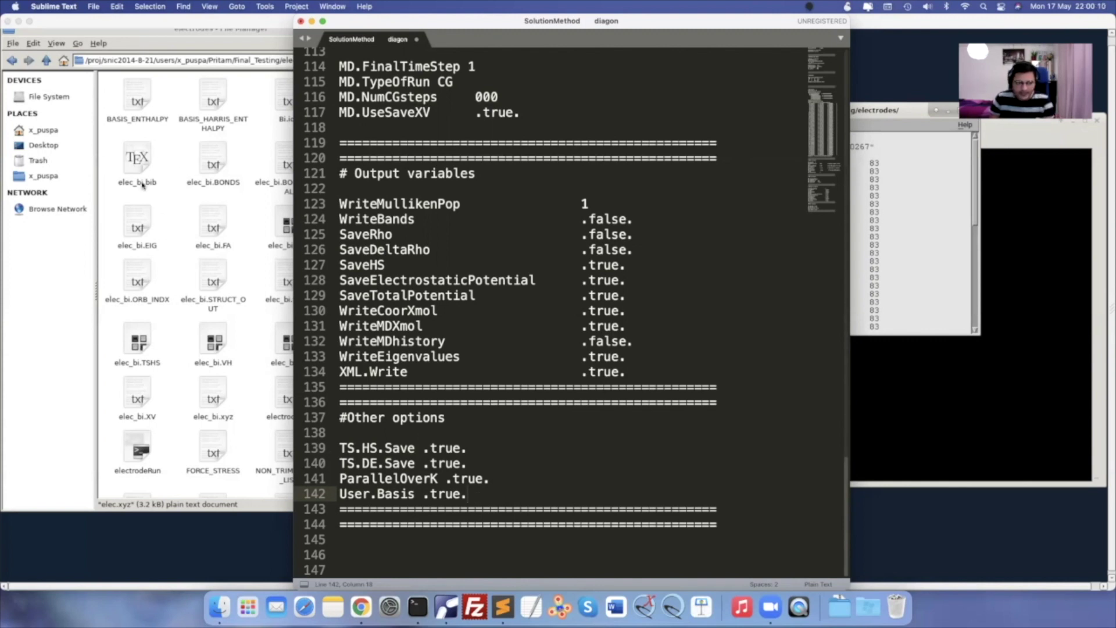
{"action": "left_click", "coordinate": [218, 205]}
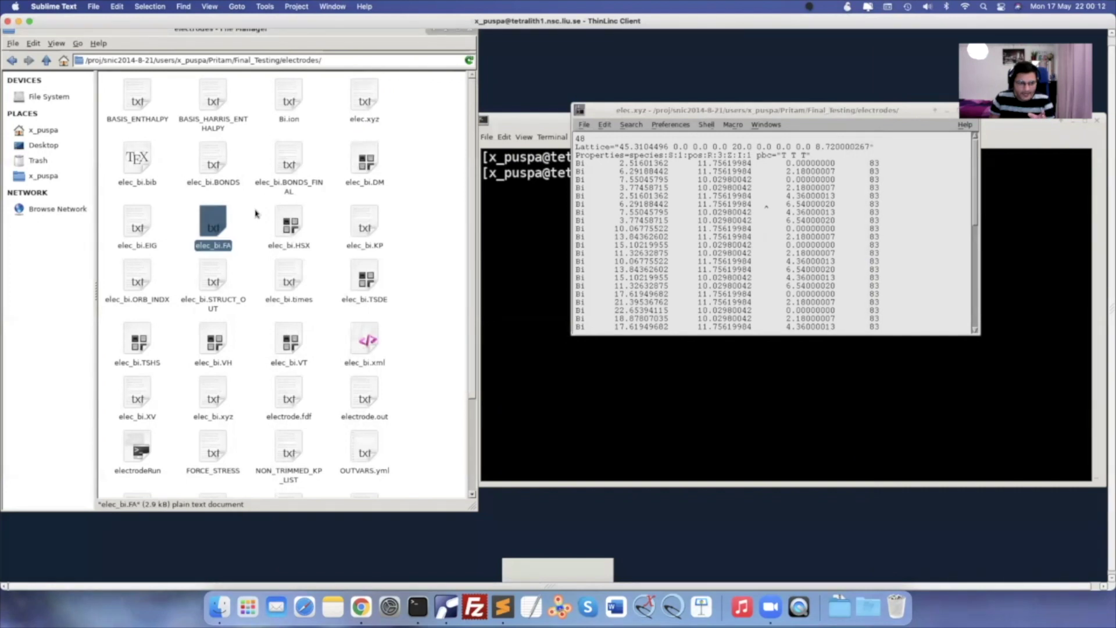
{"action": "left_click", "coordinate": [291, 103]}
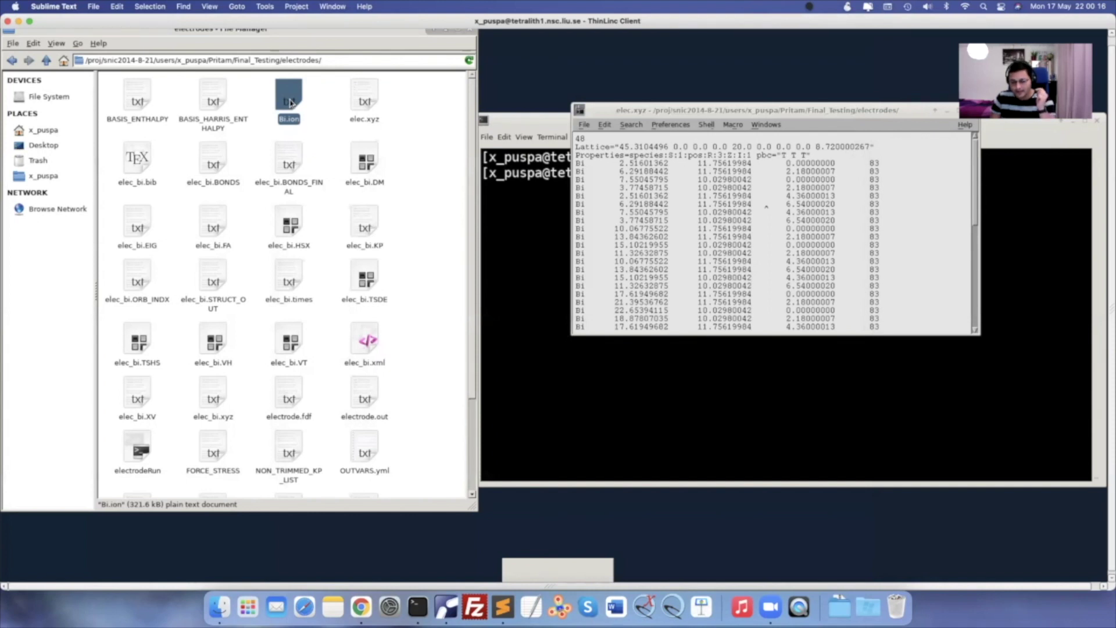
{"action": "left_click", "coordinate": [503, 606]}
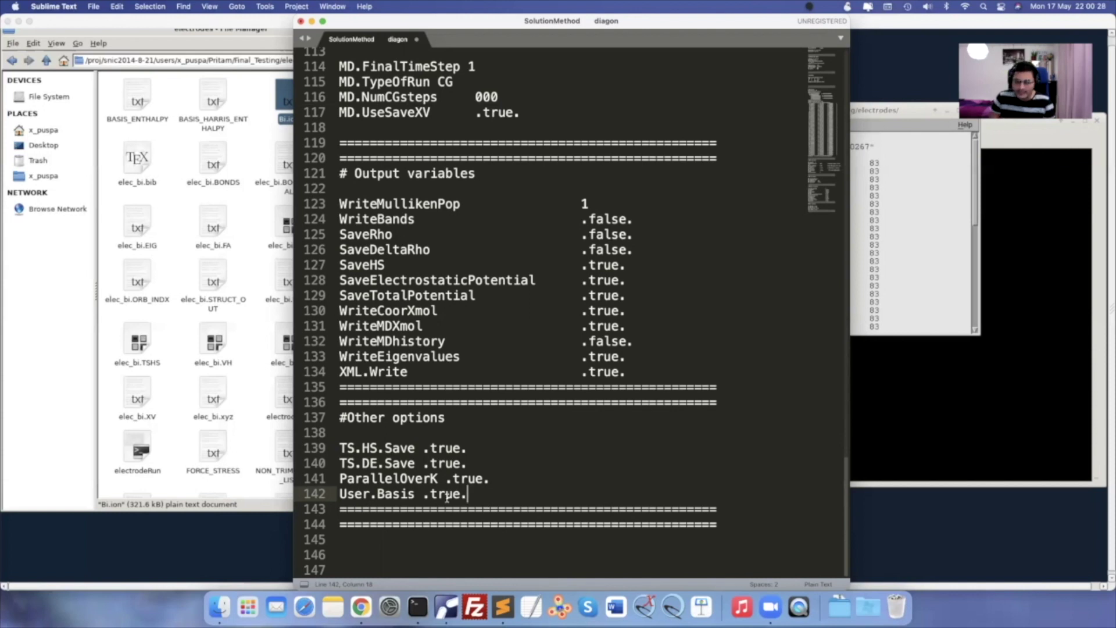
{"action": "left_click_drag", "start_coordinate": [469, 494], "coordinate": [423, 494]}
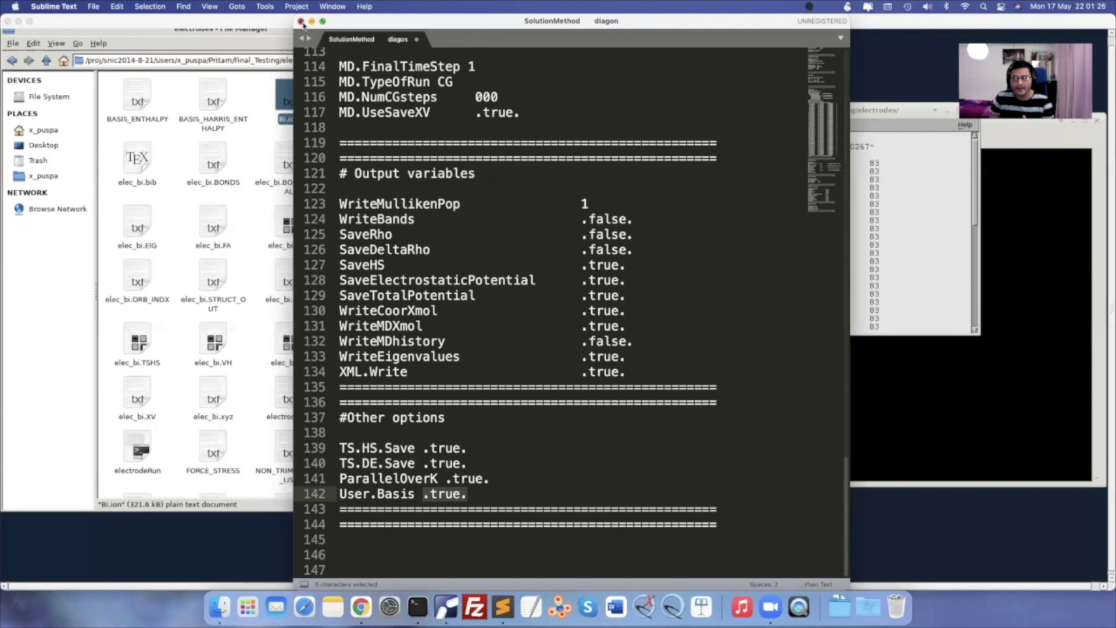
Close the Sublime Text copy of the electrode input and the elec.xyz file
{"action": "key", "text": "super+w"}
{"action": "left_click", "coordinate": [550, 247]}
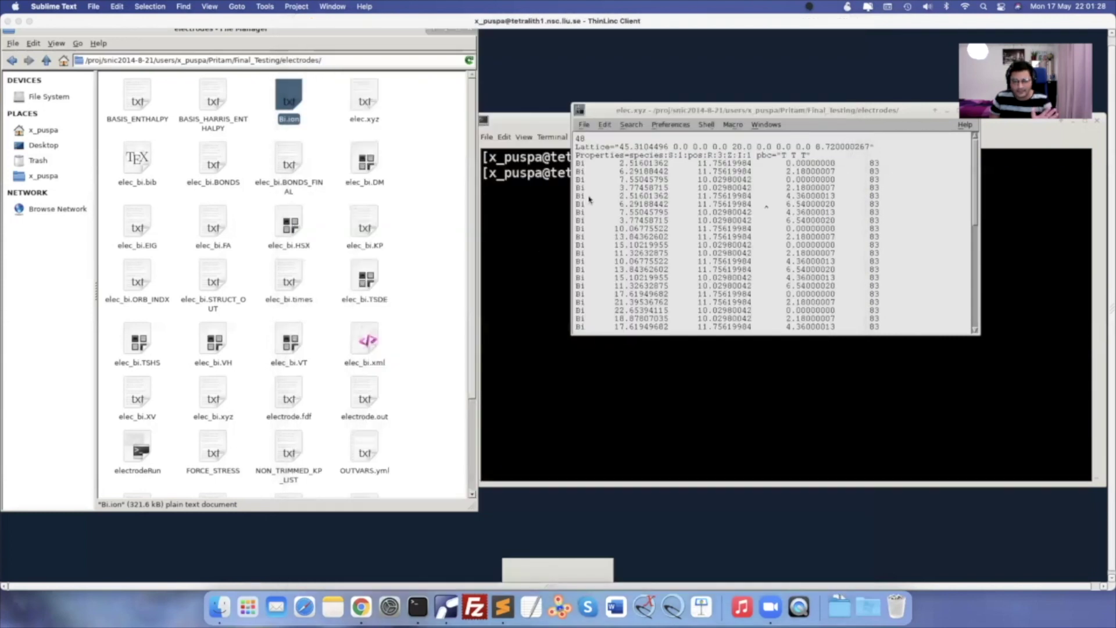
{"action": "left_click_drag", "start_coordinate": [903, 113], "coordinate": [873, 120]}
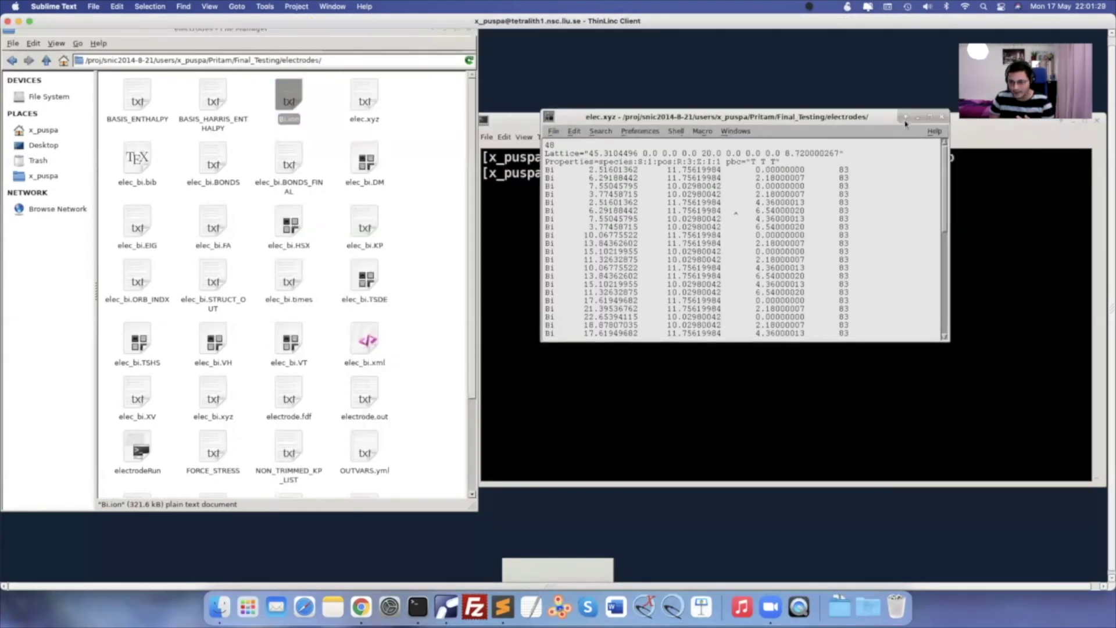
{"action": "left_click", "coordinate": [941, 118]}
{"action": "left_click", "coordinate": [756, 280]}
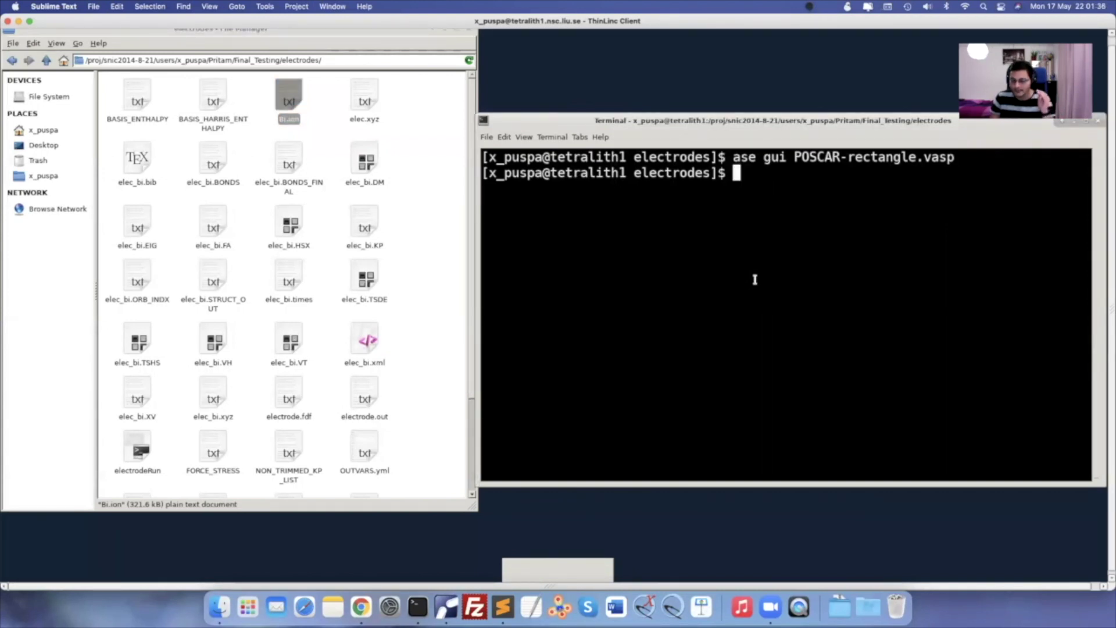
Open the electrodeRun job script from the electrodes folder and examine its SBATCH settings and siesta run line
{"action": "left_click", "coordinate": [438, 289]}
{"action": "scroll", "coordinate": [438, 289], "scroll_direction": "down", "scroll_amount": 3}
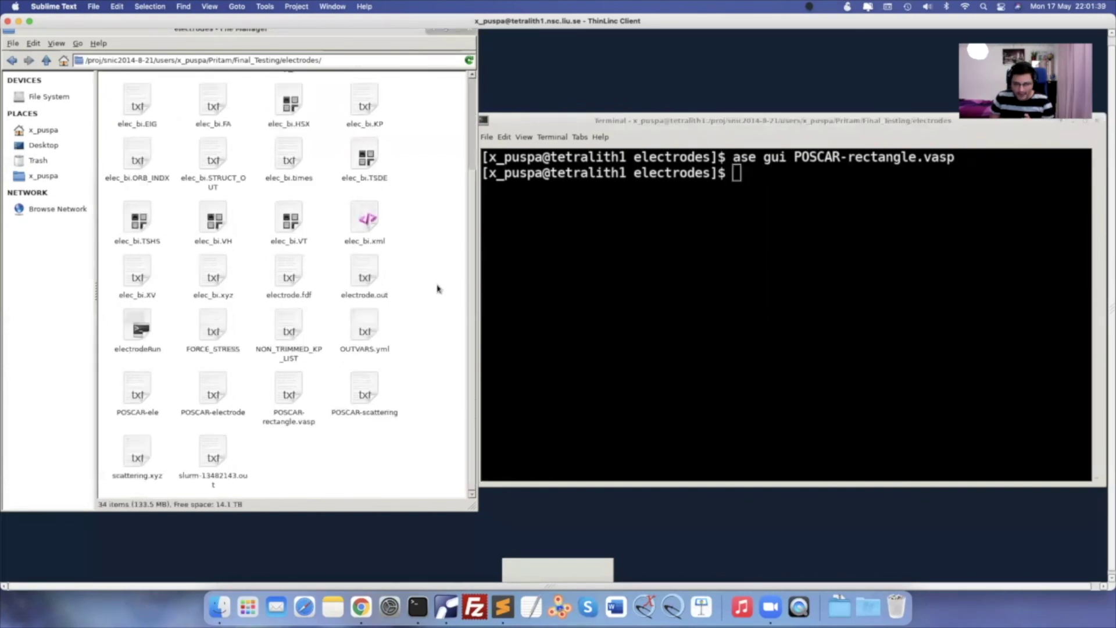
{"action": "double_click", "coordinate": [142, 329]}
{"action": "left_click_drag", "start_coordinate": [553, 184], "coordinate": [425, 196]}
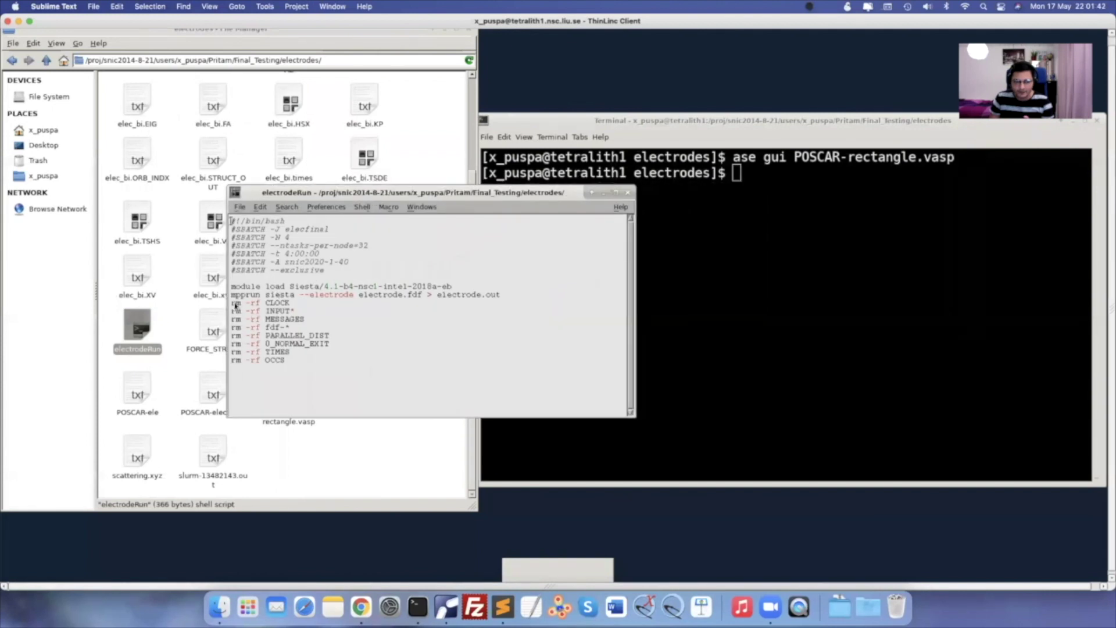
Write the command siesta --electrode electrode.fdf > electrode.out at the terminal prompt without running it, and highlight its --electrode option
{"action": "left_click", "coordinate": [839, 242]}
{"action": "type", "text": "sie"}
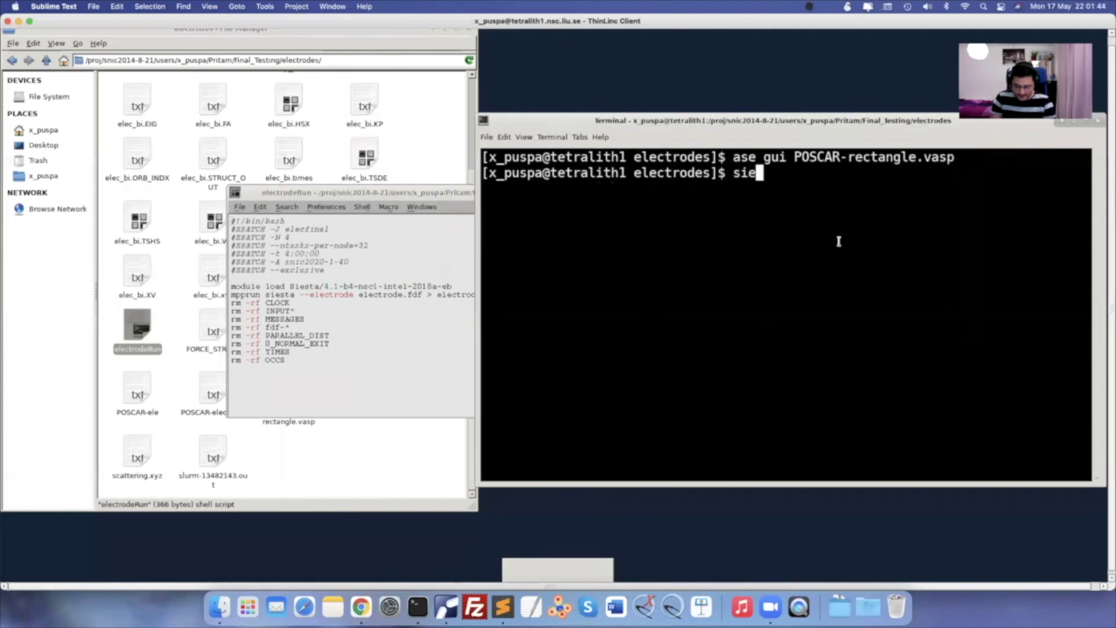
{"action": "type", "text": "sta --electrode "}
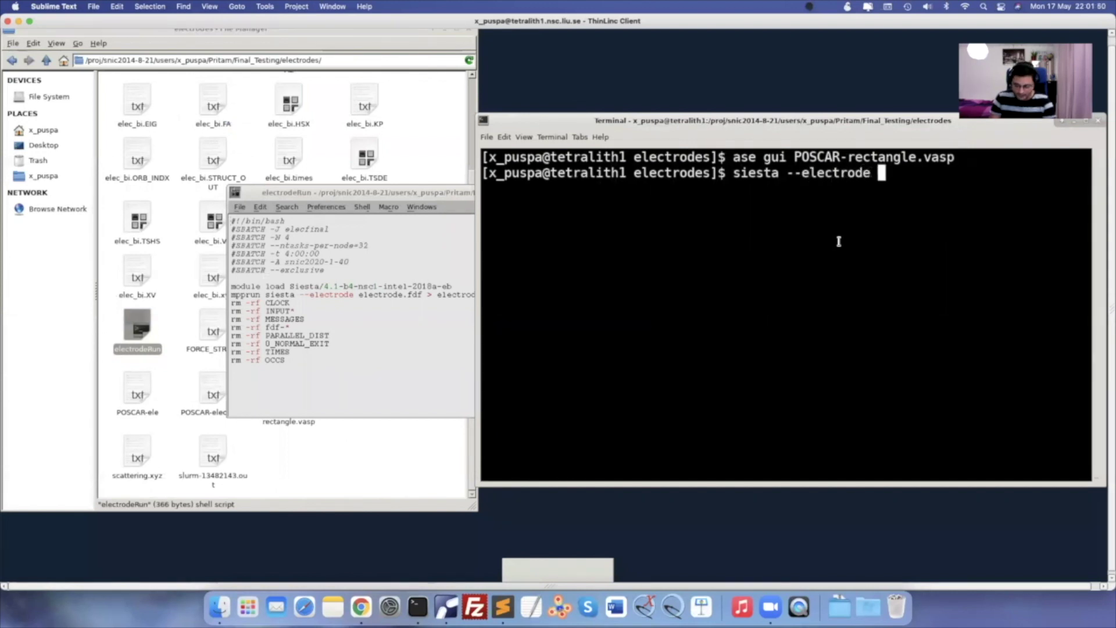
{"action": "type", "text": "electro"}
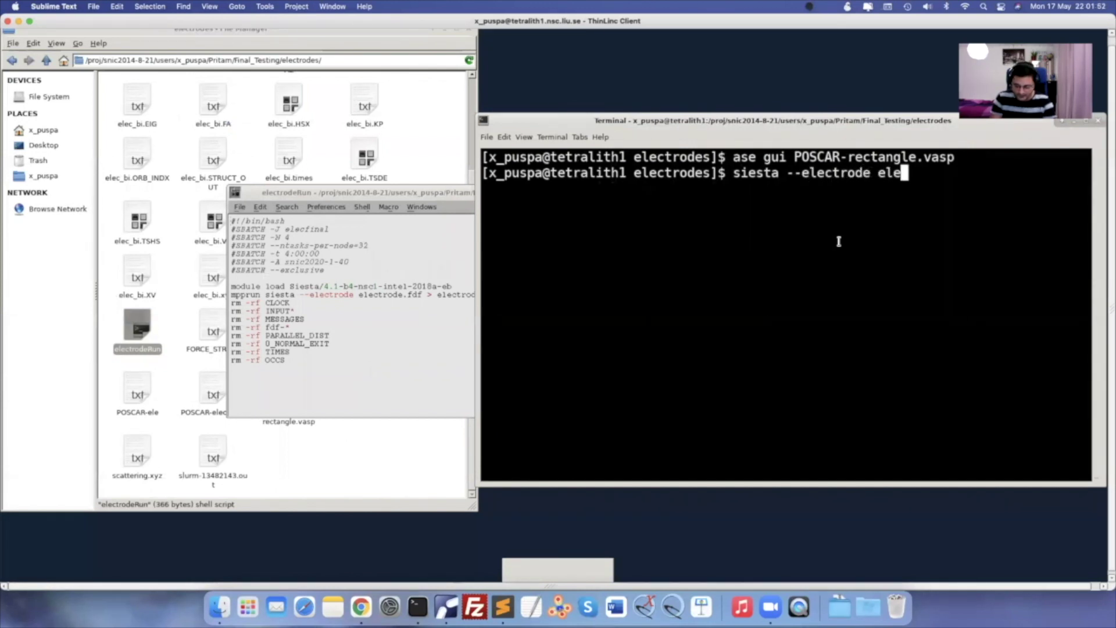
{"action": "type", "text": "de.f"}
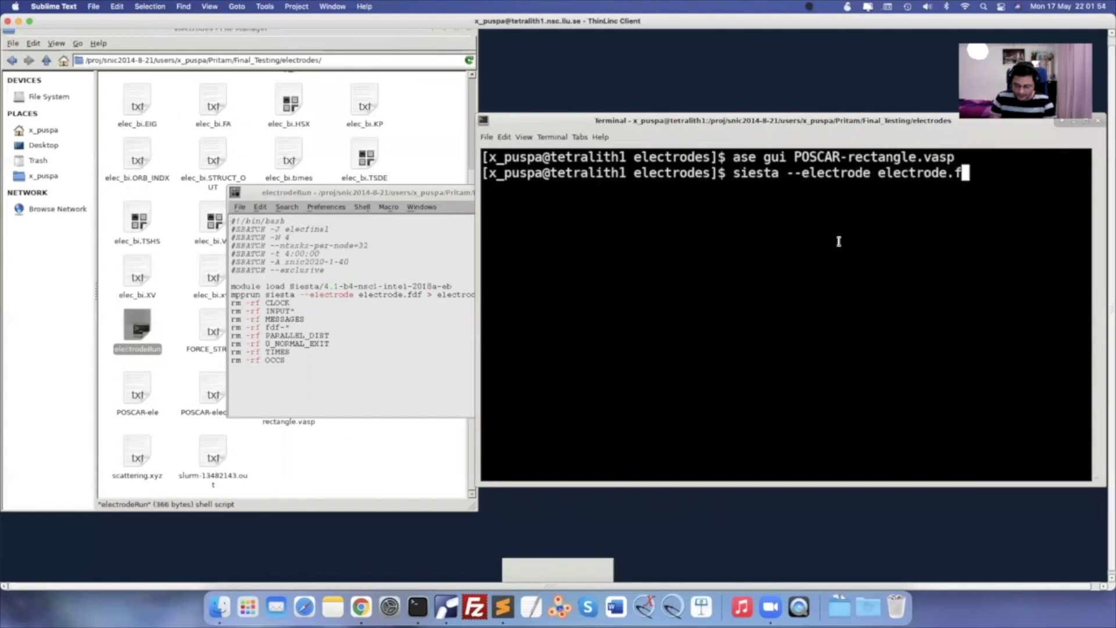
{"action": "type", "text": "df >"}
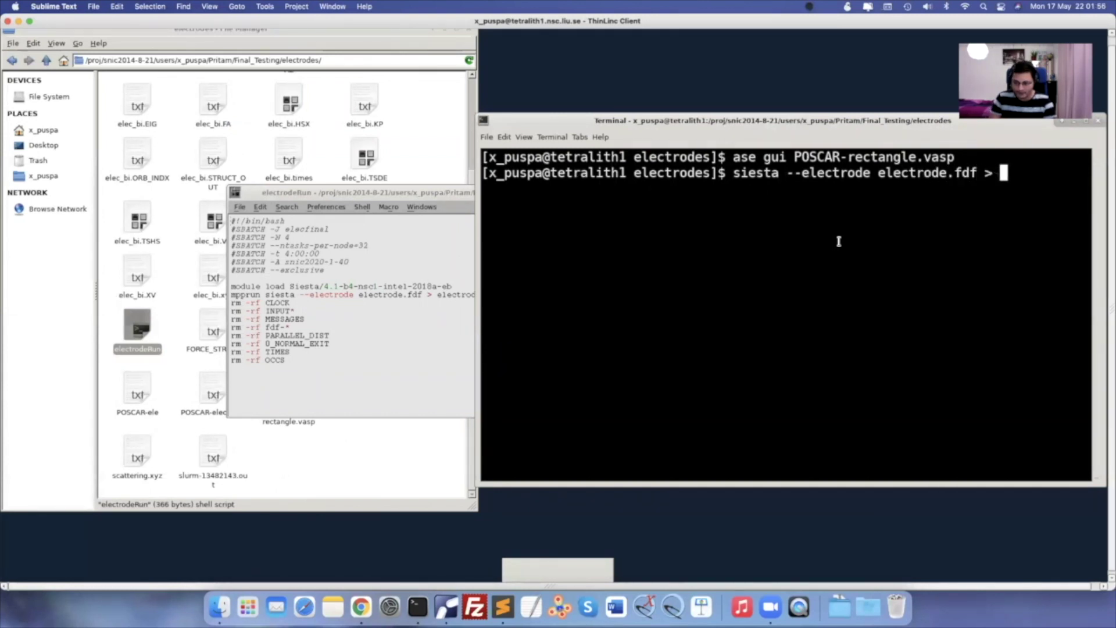
{"action": "type", "text": " electrode."}
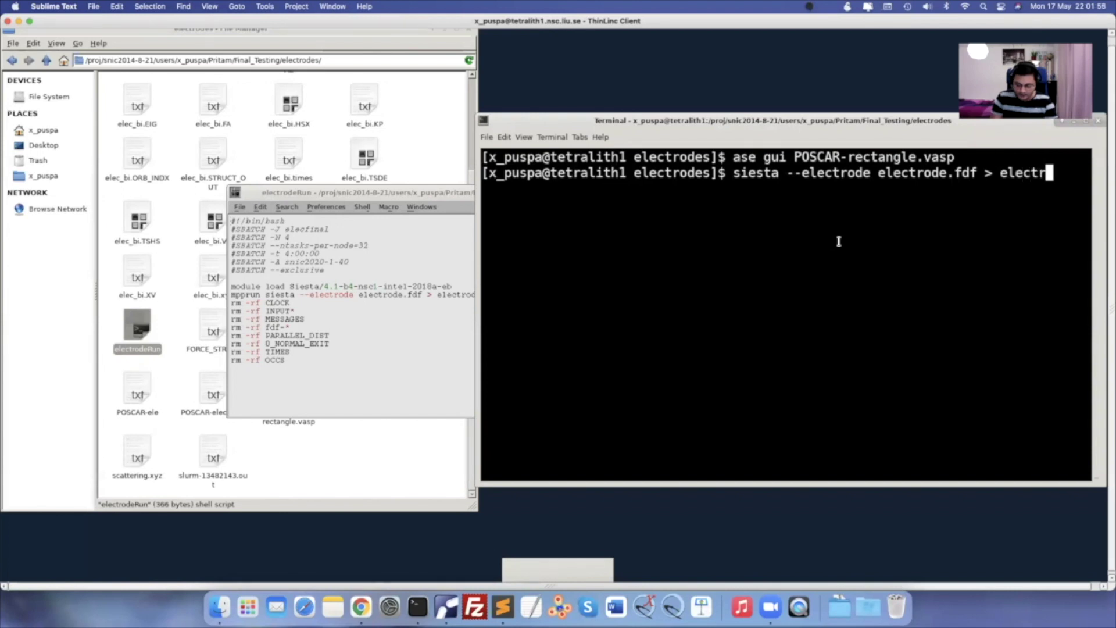
{"action": "type", "text": "out"}
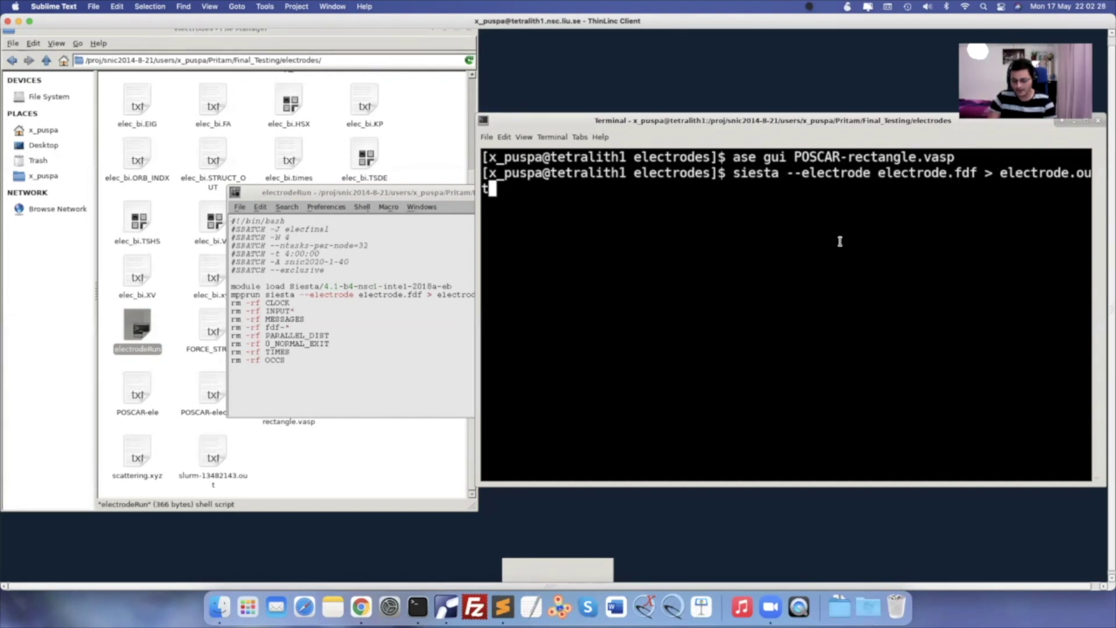
{"action": "left_click_drag", "start_coordinate": [787, 173], "coordinate": [871, 173]}
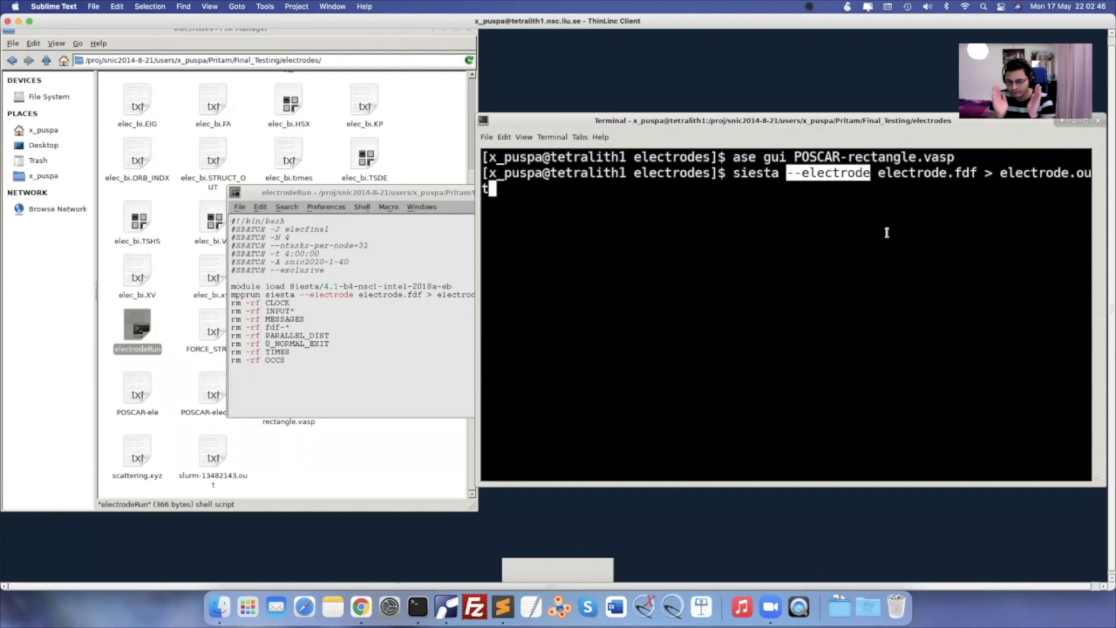
Close the electrodeRun script and clear the unexecuted siesta command from the terminal prompt
{"action": "left_click", "coordinate": [452, 254]}
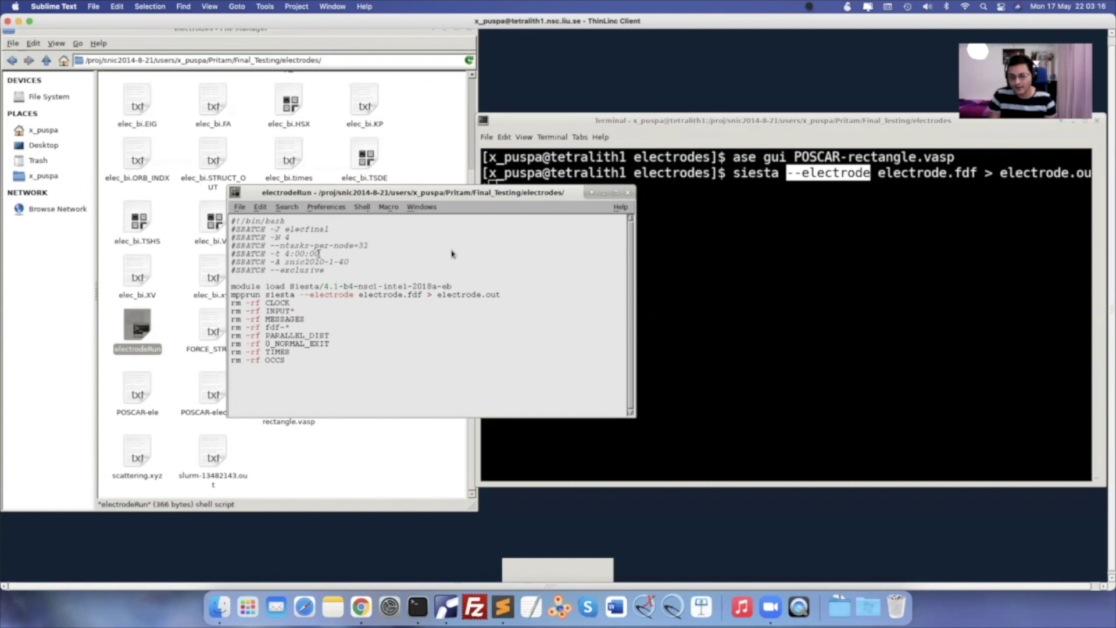
{"action": "left_click", "coordinate": [628, 192]}
{"action": "left_click", "coordinate": [720, 250]}
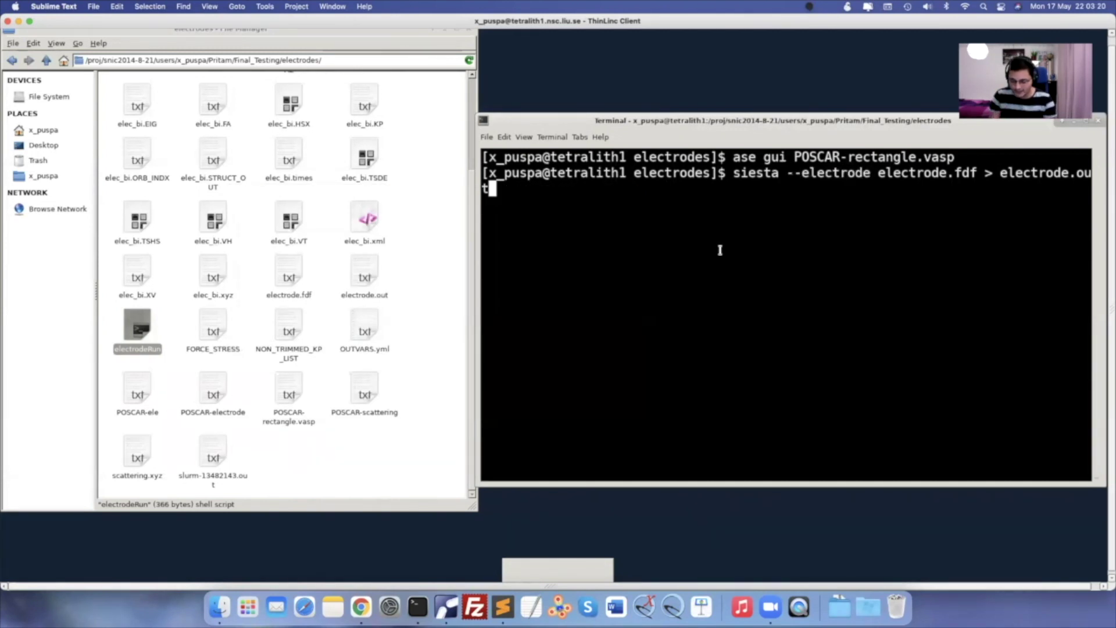
{"action": "key", "text": "Up"}
{"action": "key", "text": "BackSpace"}
{"action": "key", "text": "BackSpace"}
{"action": "key", "text": "BackSpace"}
{"action": "key", "text": "BackSpace"}
{"action": "key", "text": "BackSpace"}
{"action": "key", "text": "BackSpace"}
{"action": "key", "text": "BackSpace"}
{"action": "key", "text": "BackSpace"}
{"action": "key", "text": "BackSpace"}
{"action": "key", "text": "BackSpace"}
{"action": "key", "text": "BackSpace"}
{"action": "key", "text": "BackSpace"}
{"action": "key", "text": "BackSpace"}
{"action": "key", "text": "BackSpace"}
{"action": "key", "text": "BackSpace"}
{"action": "key", "text": "BackSpace"}
{"action": "key", "text": "BackSpace"}
{"action": "key", "text": "BackSpace"}
{"action": "key", "text": "BackSpace"}
{"action": "key", "text": "BackSpace"}
{"action": "key", "text": "BackSpace"}
{"action": "key", "text": "BackSpace"}
{"action": "key", "text": "BackSpace"}
{"action": "key", "text": "BackSpace"}
{"action": "key", "text": "BackSpace"}
{"action": "key", "text": "BackSpace"}
{"action": "key", "text": "BackSpace"}
{"action": "key", "text": "BackSpace"}
{"action": "key", "text": "BackSpace"}
{"action": "key", "text": "BackSpace"}
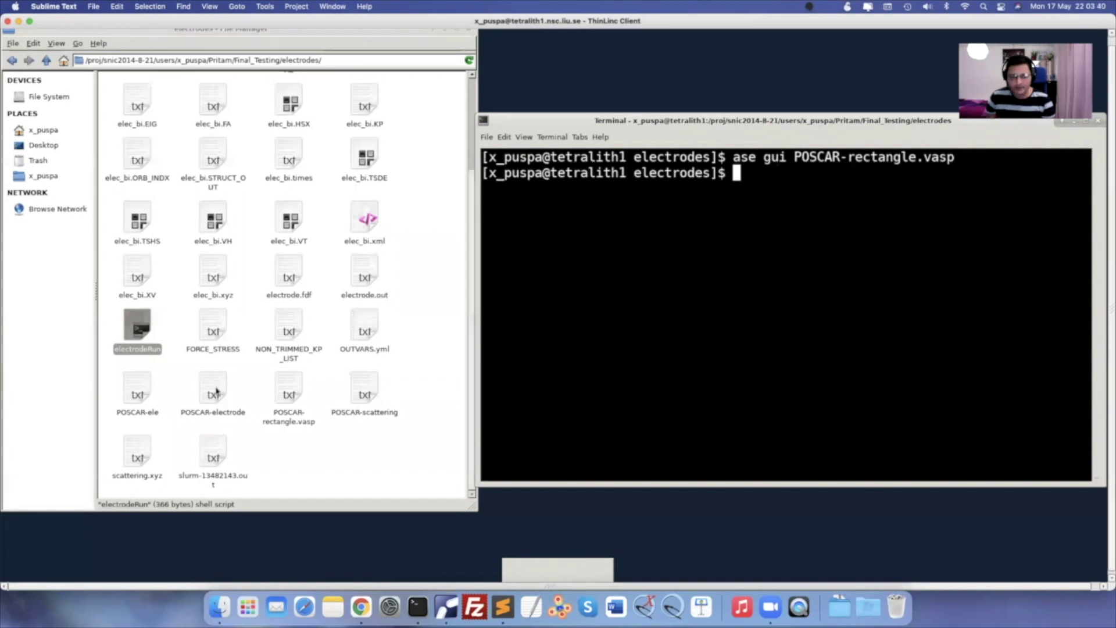
Check the coordinates in scattering.xyz and the lattice vectors in POSCAR-ele, closing each file after viewing
{"action": "double_click", "coordinate": [137, 455]}
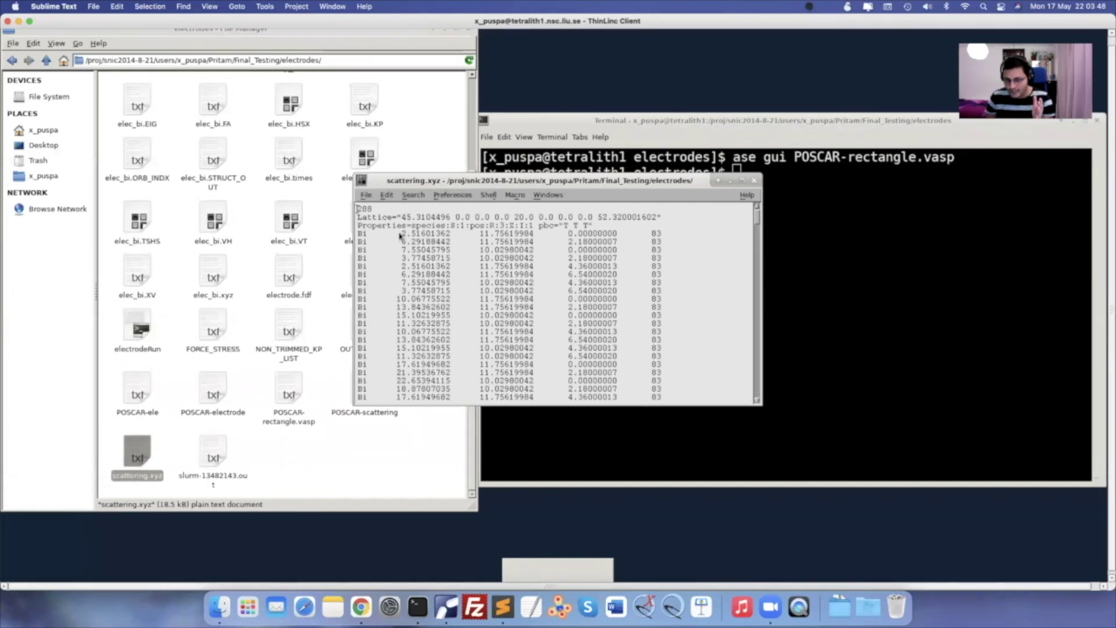
{"action": "left_click", "coordinate": [754, 180]}
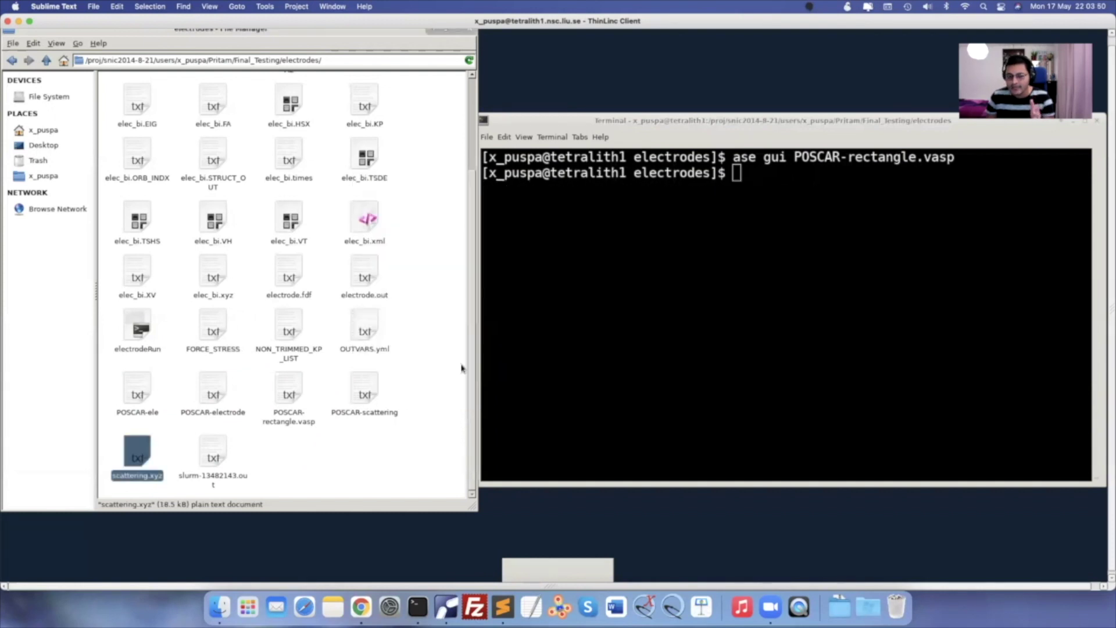
{"action": "double_click", "coordinate": [137, 390]}
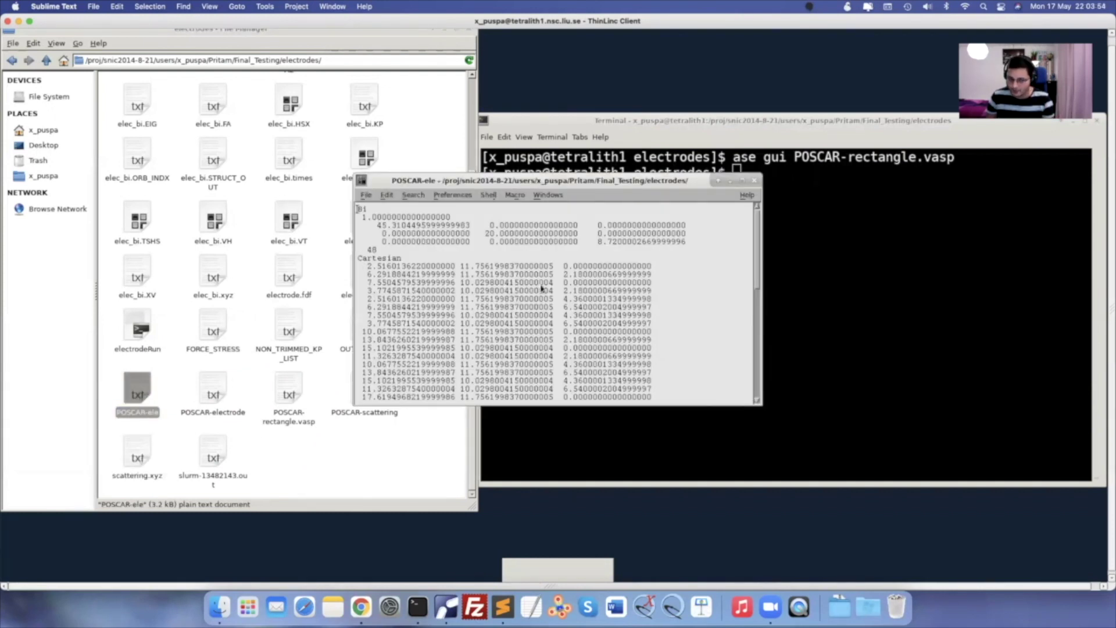
{"action": "left_click_drag", "start_coordinate": [358, 217], "coordinate": [686, 247]}
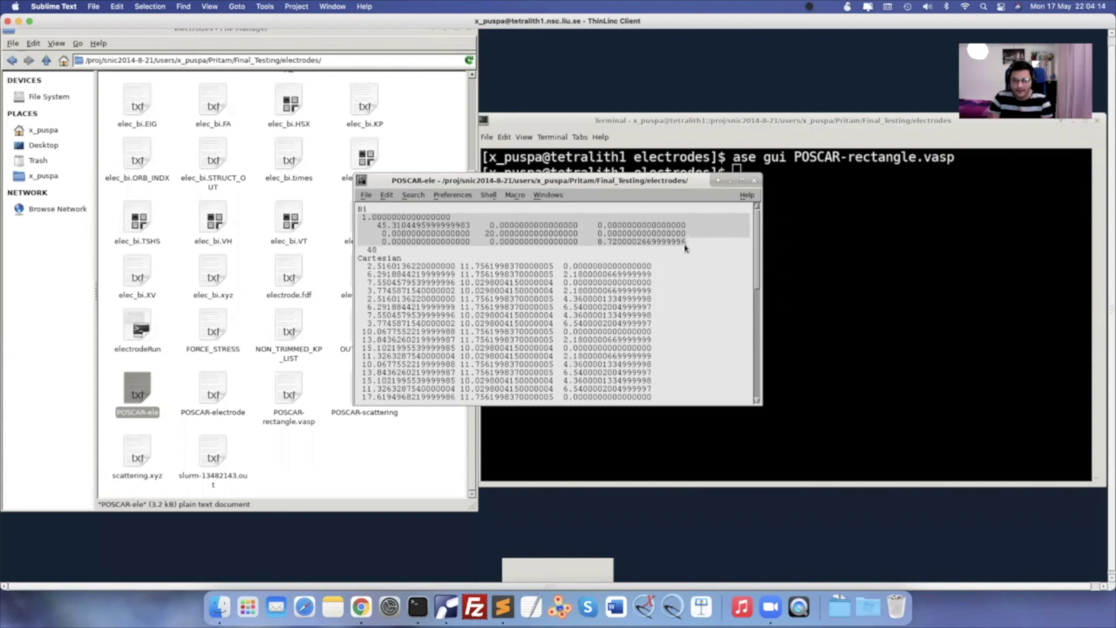
{"action": "left_click", "coordinate": [754, 181]}
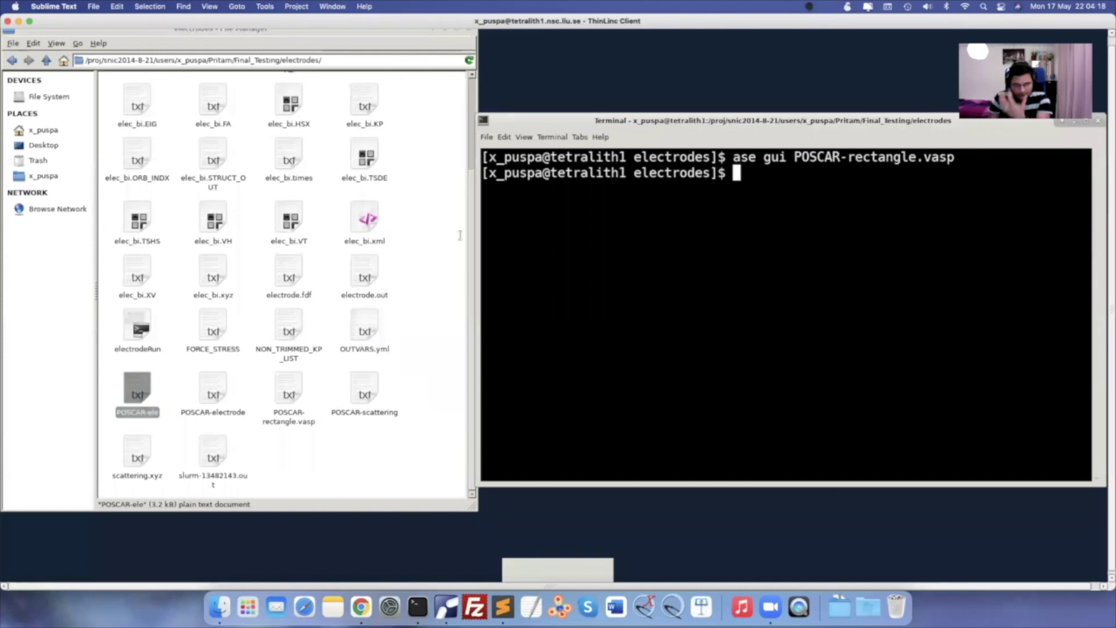
Open electrode.out and examine the run header, the energy decomposition and the SCF cycle output
{"action": "double_click", "coordinate": [366, 276]}
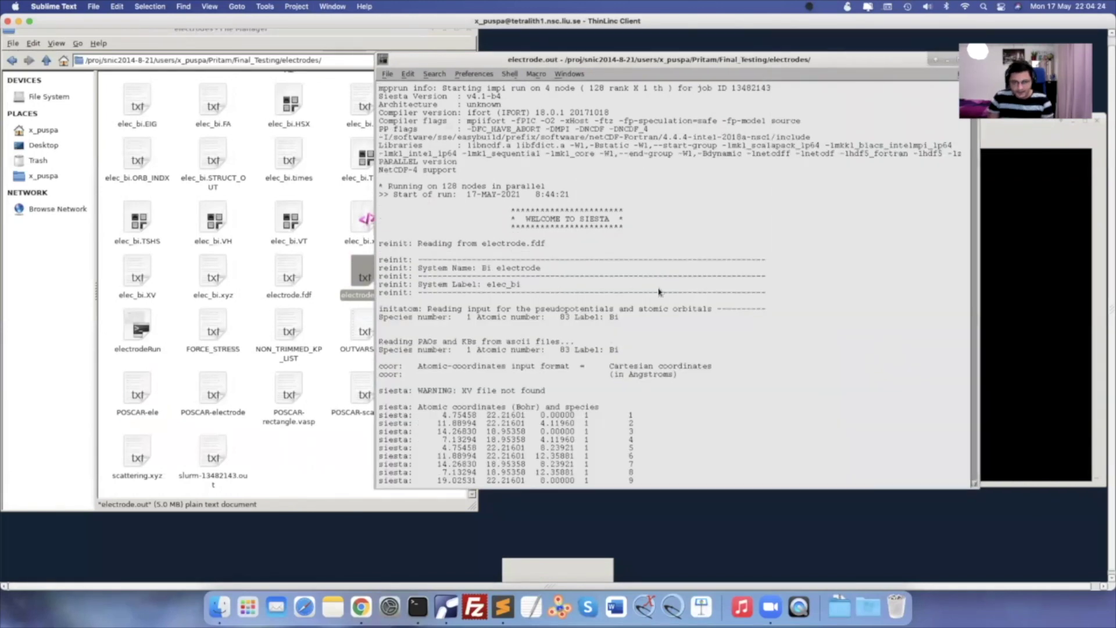
{"action": "scroll", "coordinate": [659, 291], "scroll_direction": "down", "scroll_amount": 20}
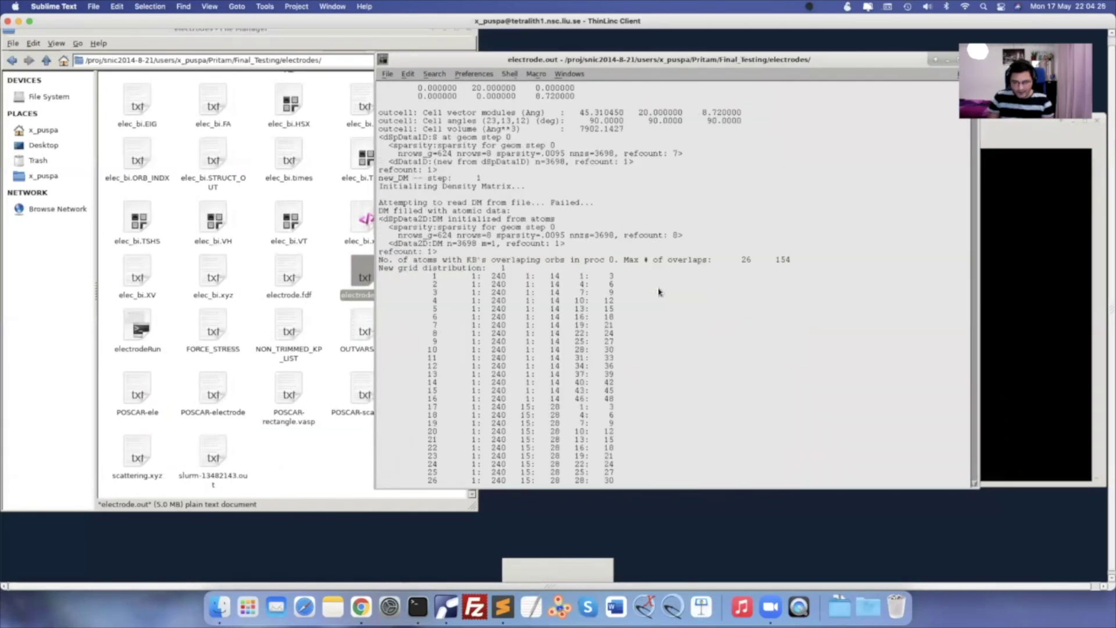
{"action": "scroll", "coordinate": [658, 292], "scroll_direction": "down", "scroll_amount": 20}
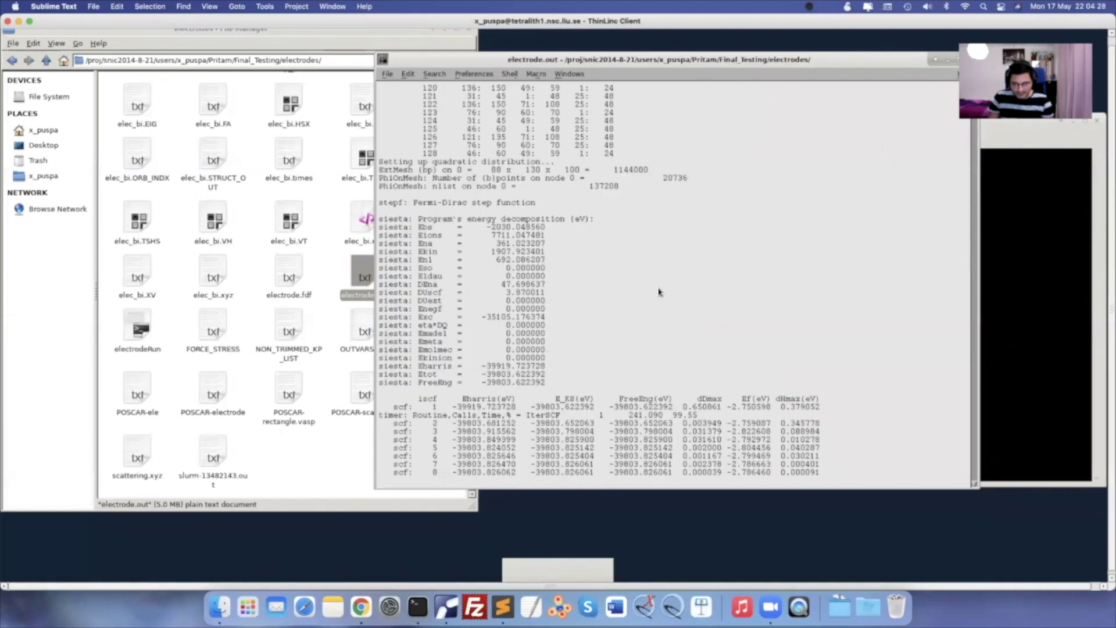
{"action": "scroll", "coordinate": [658, 291], "scroll_direction": "up", "scroll_amount": 5}
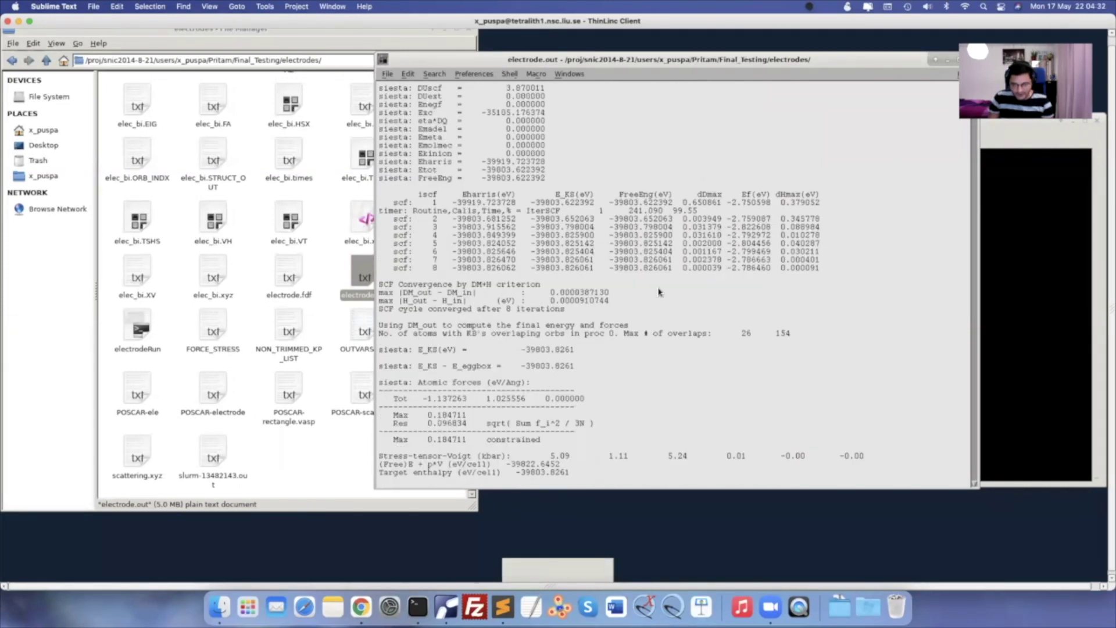
{"action": "scroll", "coordinate": [659, 291], "scroll_direction": "up", "scroll_amount": 20}
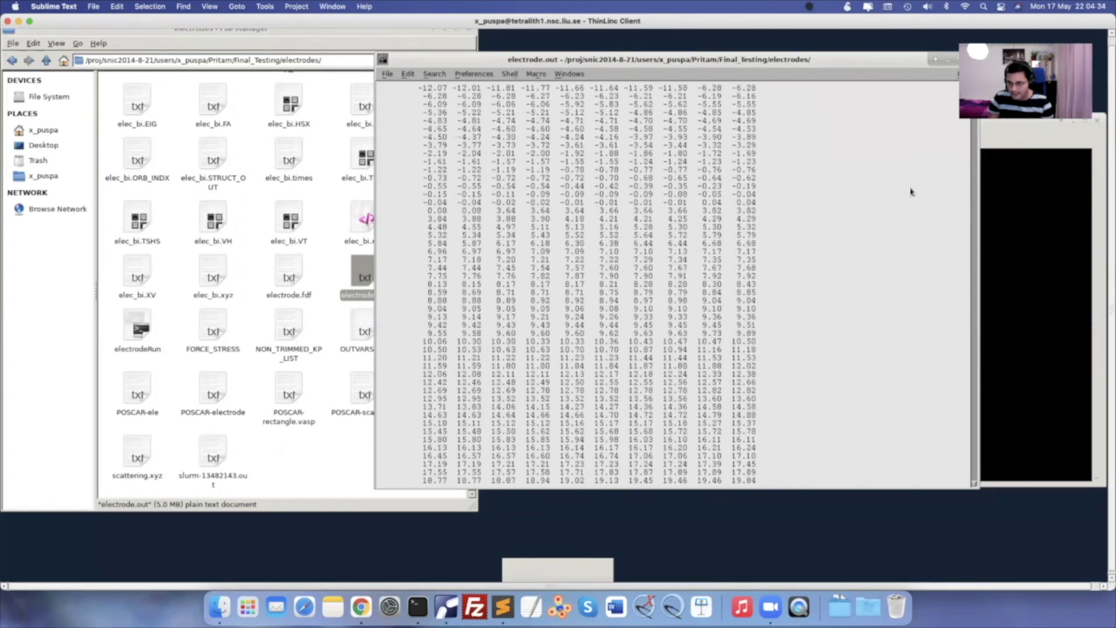
Check the job completion lines and the elapsed time at the end of electrode.out
{"action": "left_click_drag", "start_coordinate": [863, 59], "coordinate": [810, 59]}
{"action": "left_click_drag", "start_coordinate": [924, 99], "coordinate": [920, 514]}
{"action": "left_click_drag", "start_coordinate": [501, 471], "coordinate": [595, 475]}
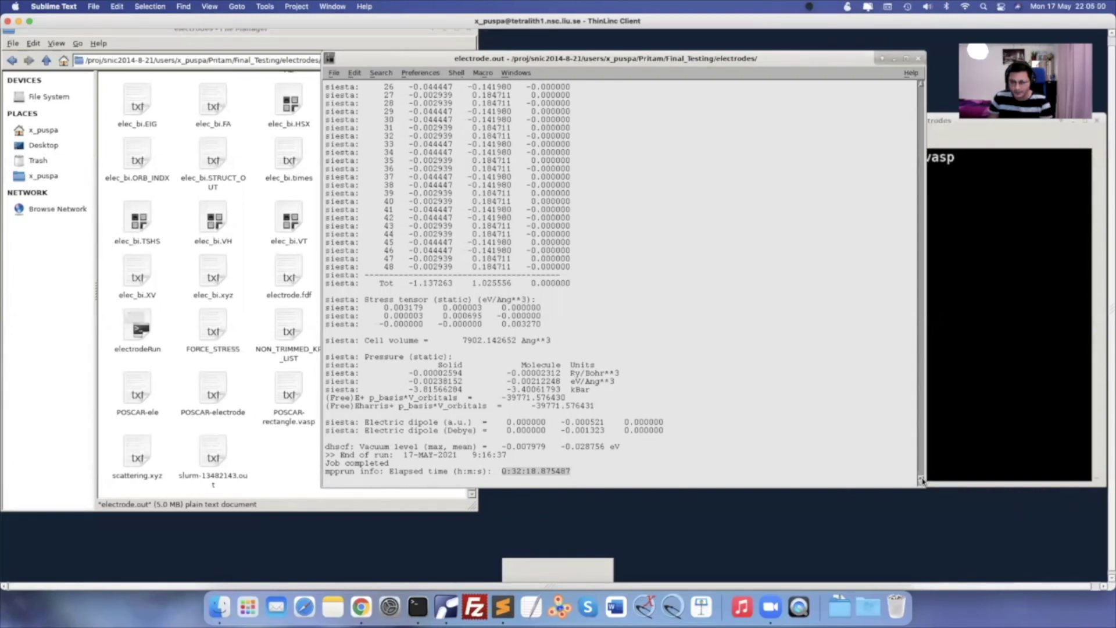
Compare the node and task settings in the electrodeRun script with the parallel node count at the start of electrode.out
{"action": "double_click", "coordinate": [138, 328]}
{"action": "left_click_drag", "start_coordinate": [545, 180], "coordinate": [594, 95]}
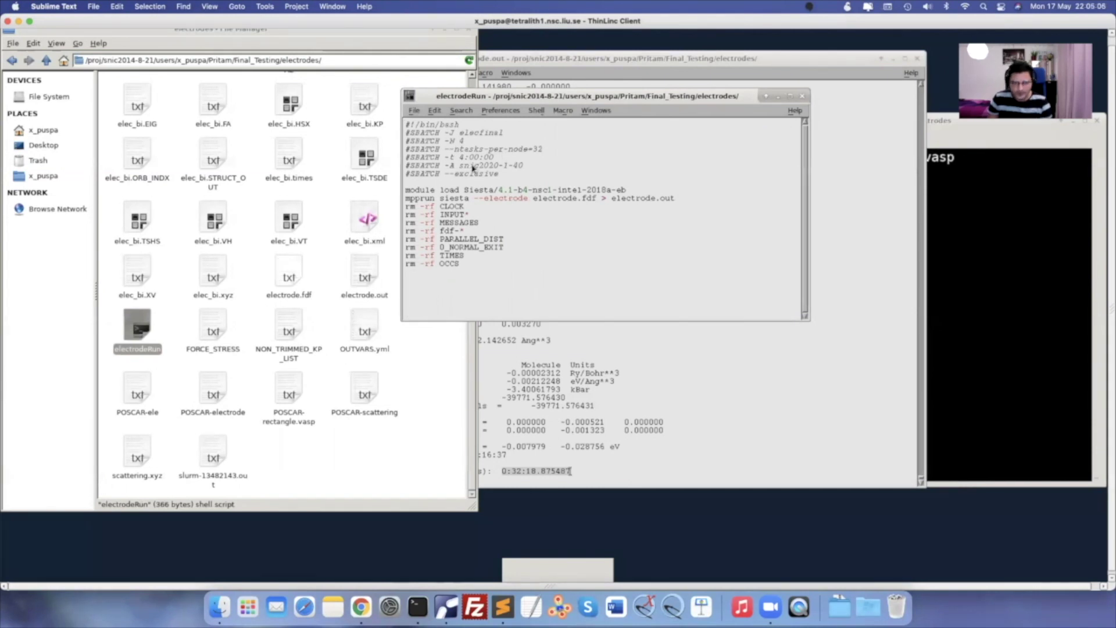
{"action": "left_click_drag", "start_coordinate": [446, 142], "coordinate": [471, 144]}
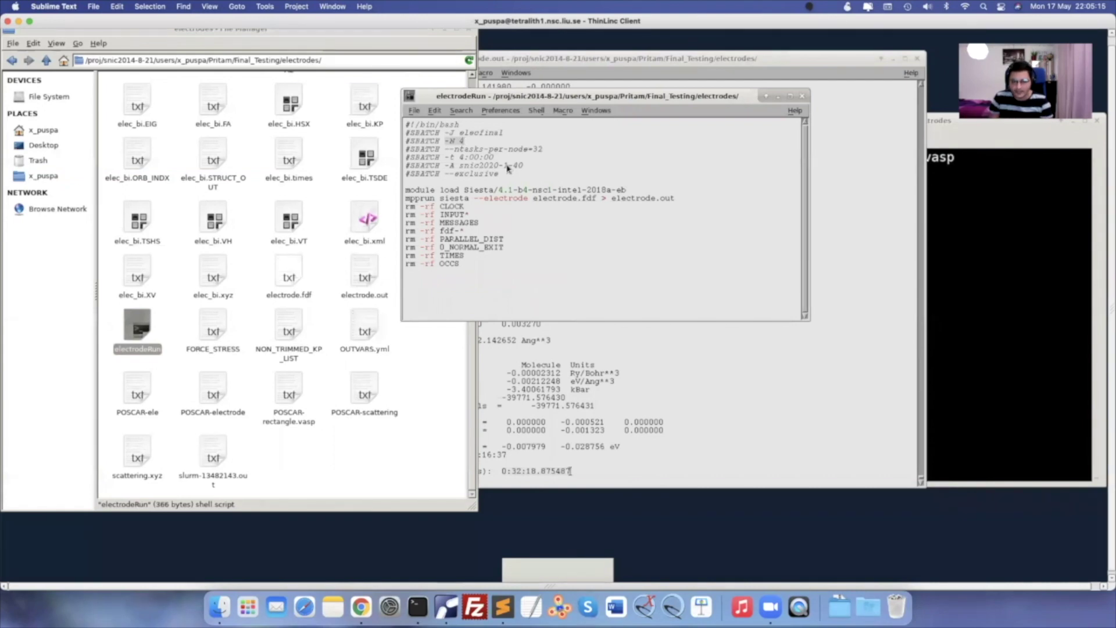
{"action": "left_click", "coordinate": [803, 96]}
{"action": "left_click_drag", "start_coordinate": [921, 478], "coordinate": [913, 150]}
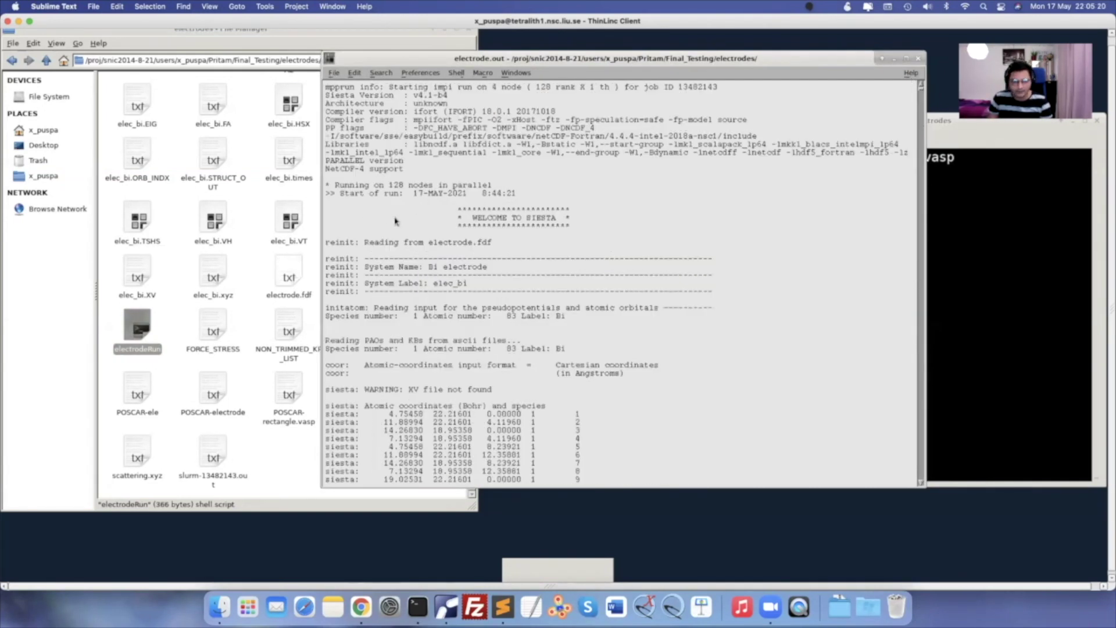
{"action": "left_click_drag", "start_coordinate": [386, 186], "coordinate": [519, 187]}
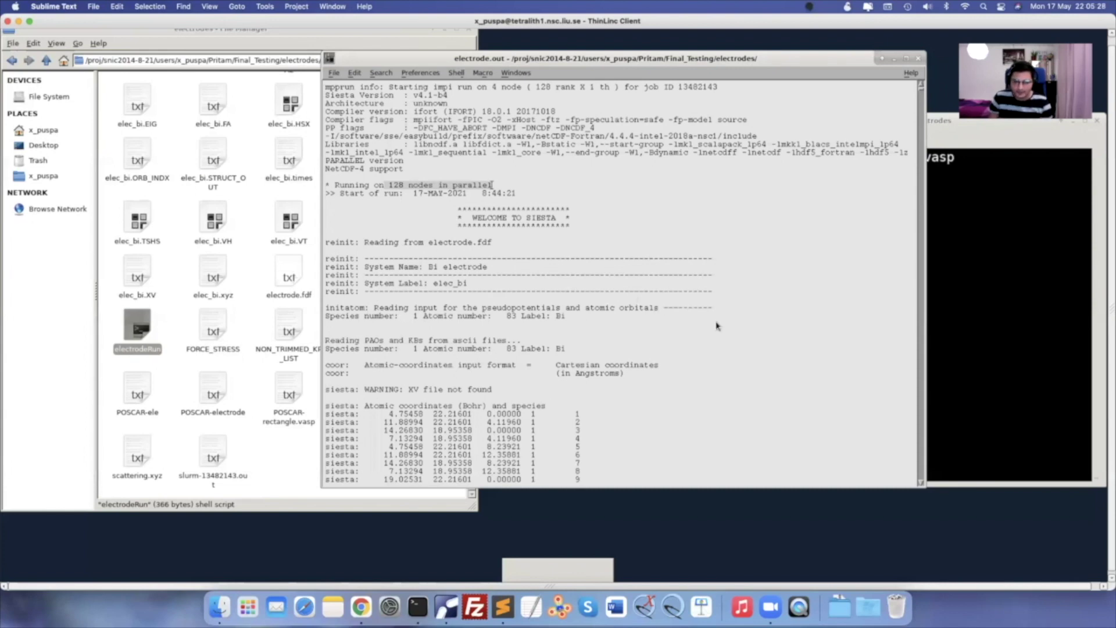
Find the SCF iteration table in electrode.out and highlight its rows from the header through the last iteration
{"action": "scroll", "coordinate": [717, 326], "scroll_direction": "down", "scroll_amount": 20}
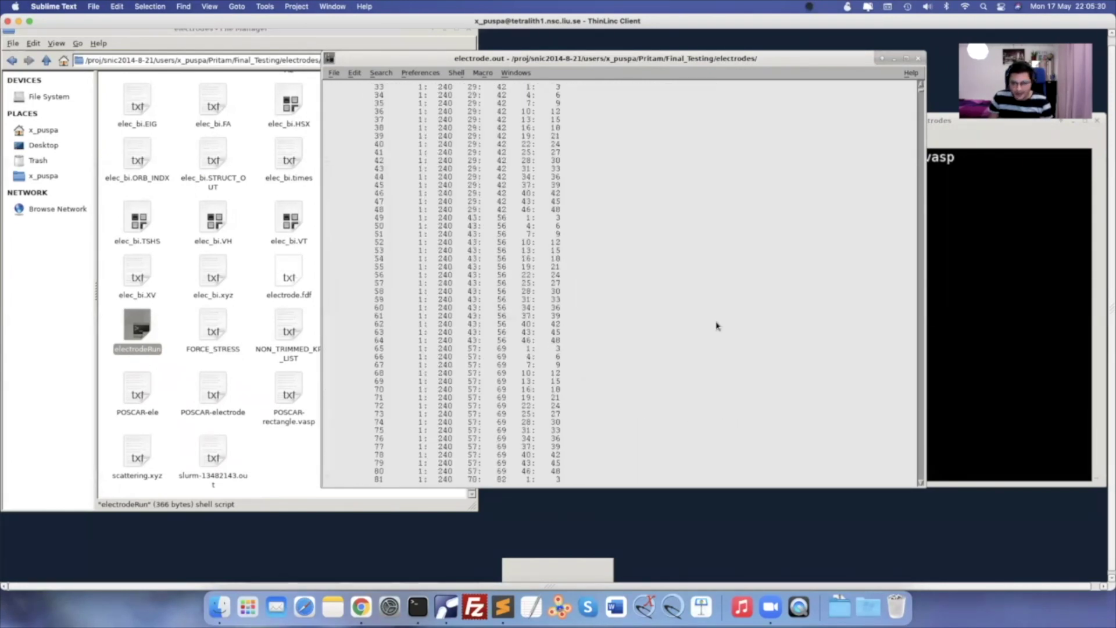
{"action": "left_click_drag", "start_coordinate": [921, 97], "coordinate": [921, 95]}
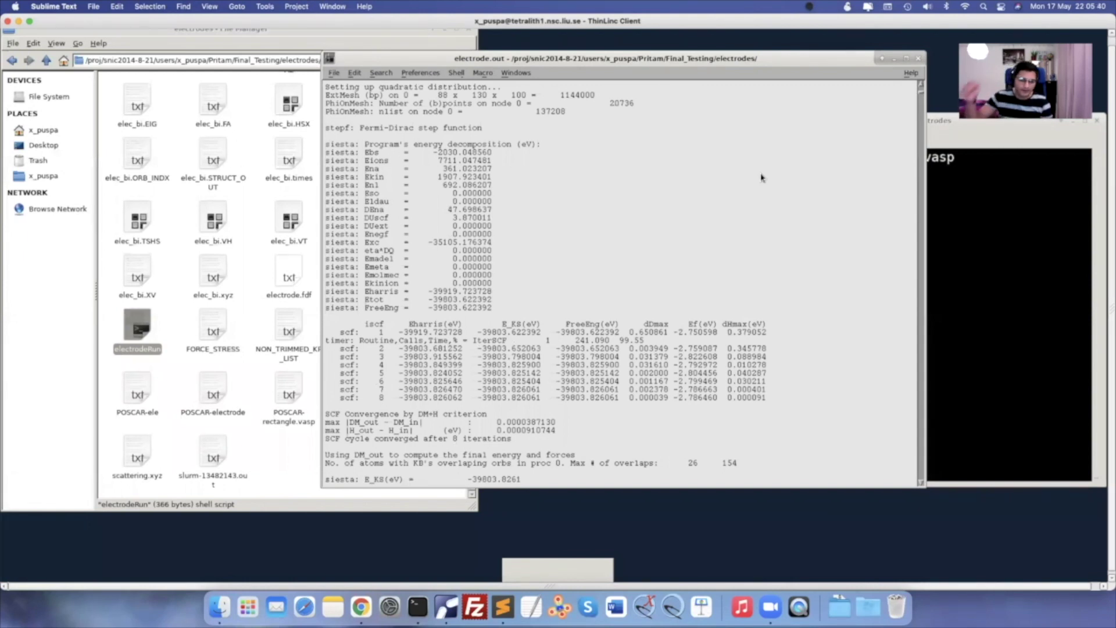
{"action": "left_click_drag", "start_coordinate": [341, 324], "coordinate": [533, 409]}
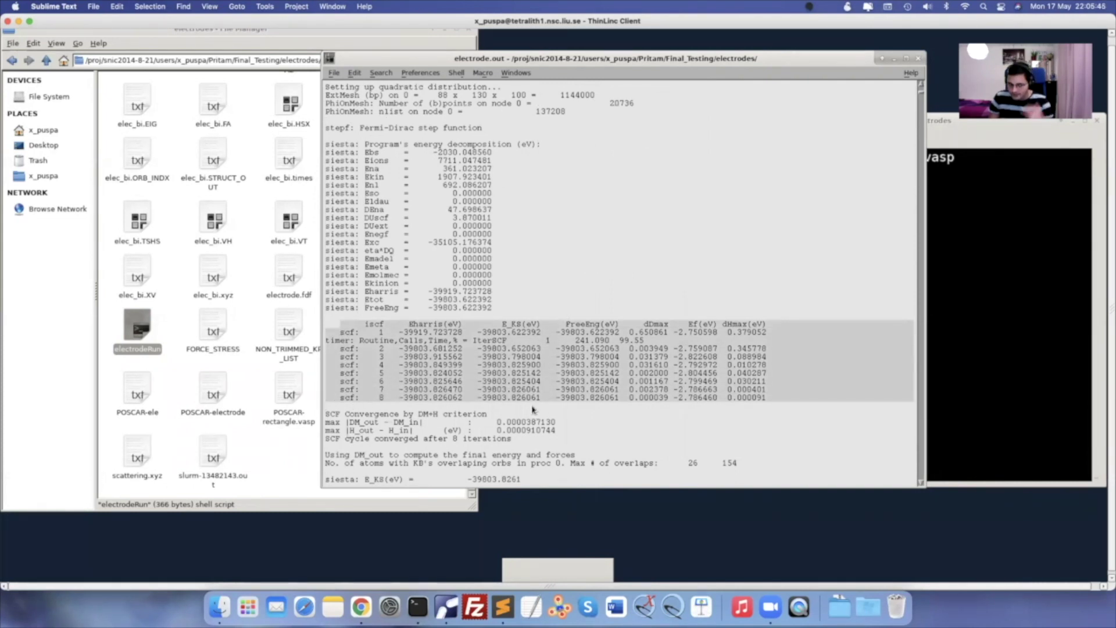
Review the Mulliken populations and eigenvalues in electrode.out, plus the final energies and atomic forces near its end
{"action": "scroll", "coordinate": [533, 409], "scroll_direction": "down", "scroll_amount": 10}
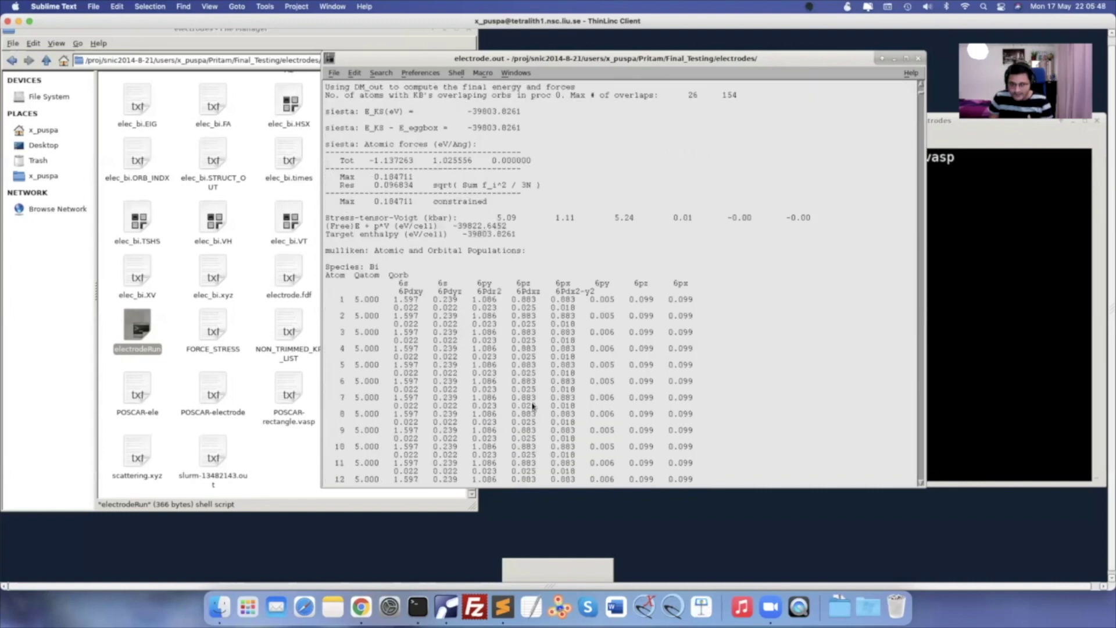
{"action": "scroll", "coordinate": [533, 407], "scroll_direction": "down", "scroll_amount": 20}
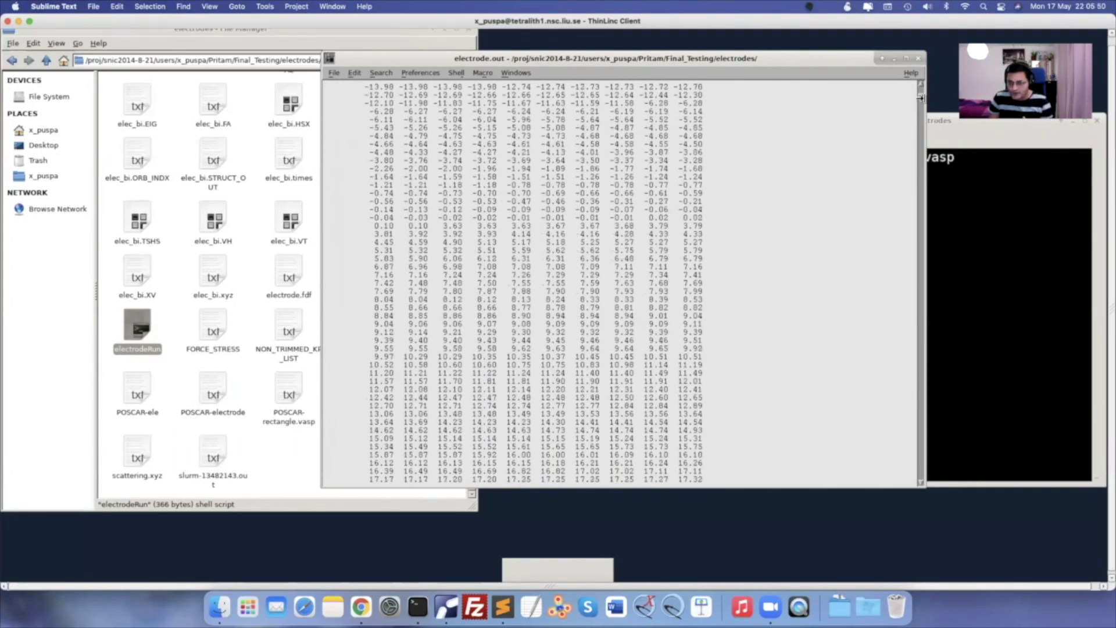
{"action": "left_click_drag", "start_coordinate": [922, 100], "coordinate": [917, 483]}
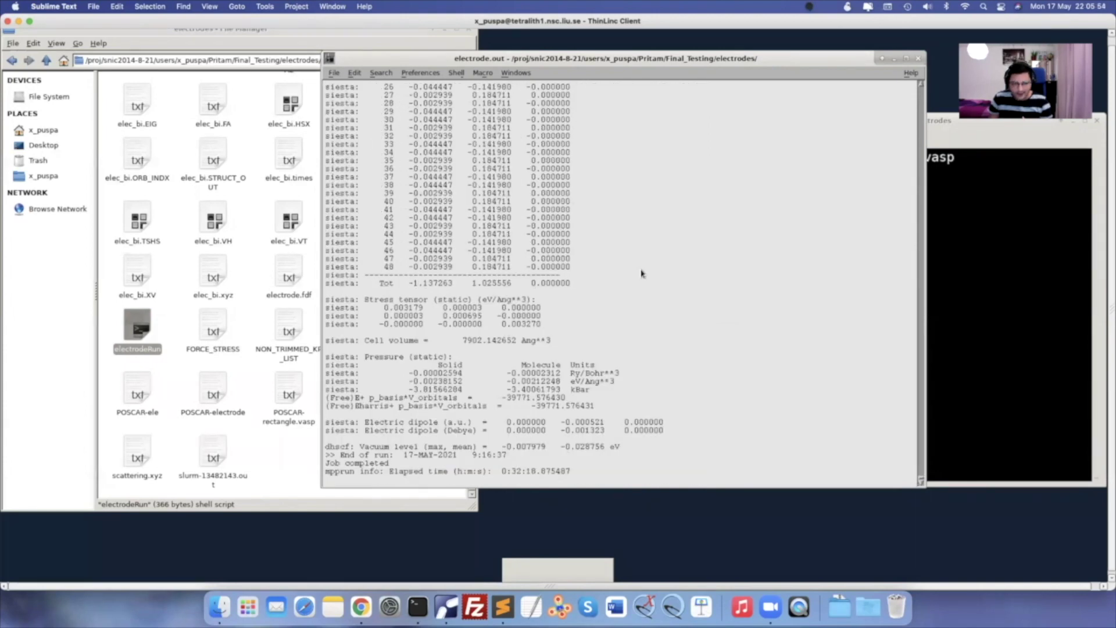
{"action": "scroll", "coordinate": [642, 273], "scroll_direction": "up", "scroll_amount": 15}
{"action": "scroll", "coordinate": [523, 267], "scroll_direction": "down", "scroll_amount": 5}
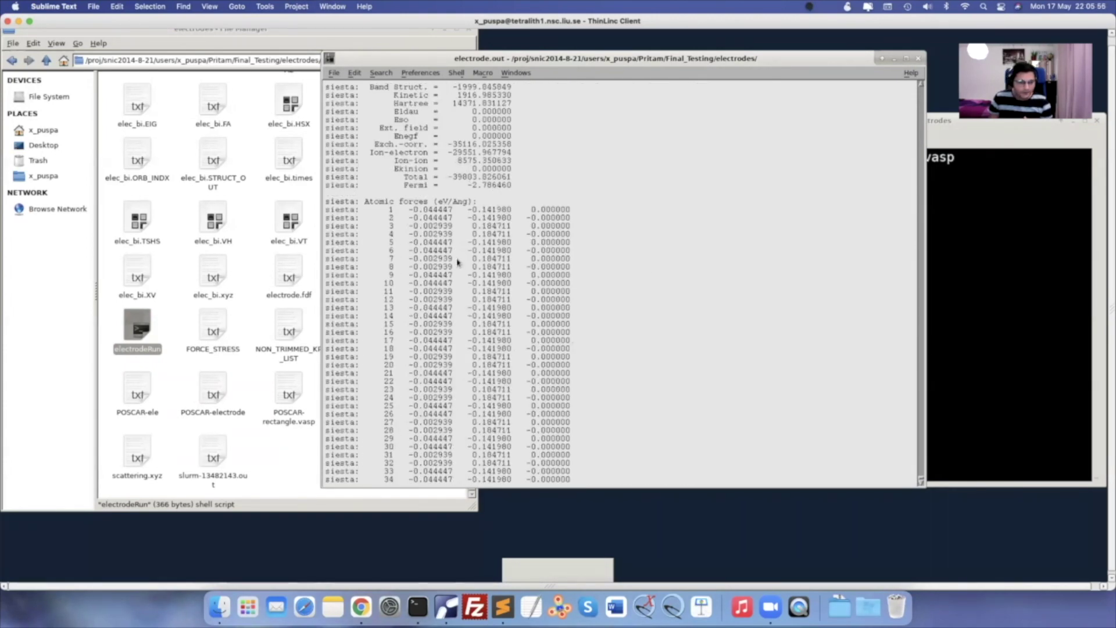
Locate the elec_bi.TSHS file, then highlight the TS.HS.Save and TS.DE.Save lines in electrode.fdf and close it
{"action": "left_click", "coordinate": [258, 254]}
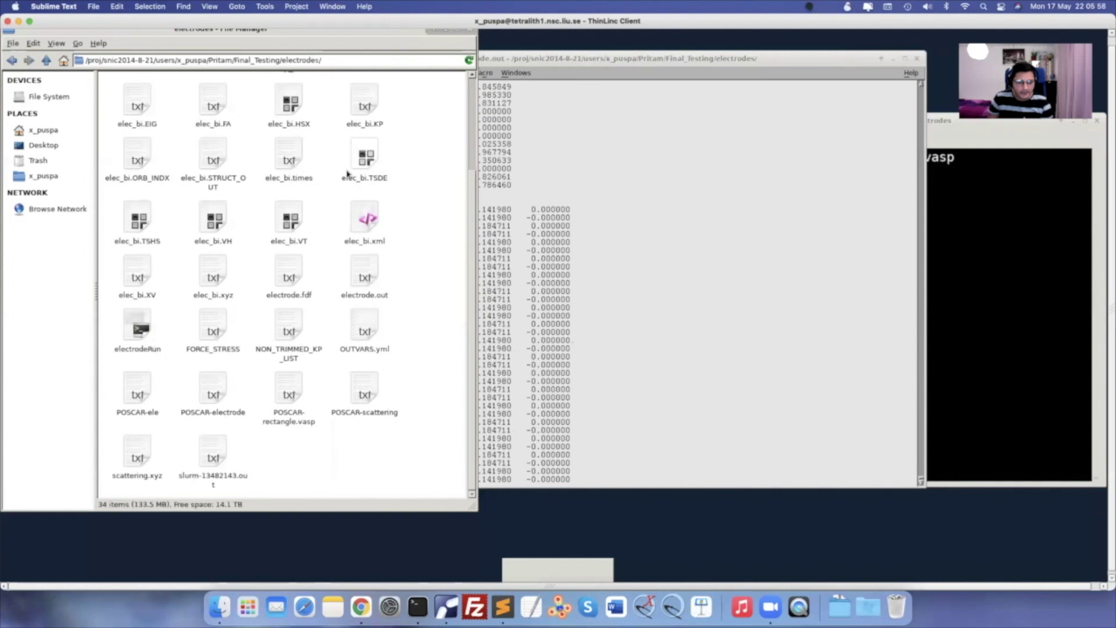
{"action": "left_click", "coordinate": [138, 226]}
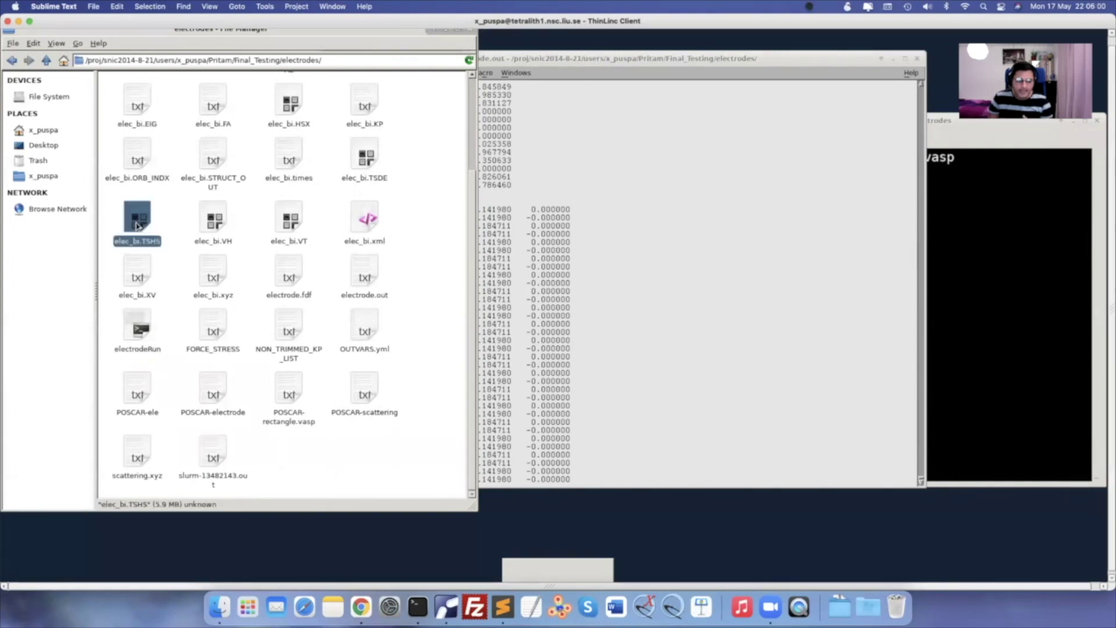
{"action": "double_click", "coordinate": [289, 274]}
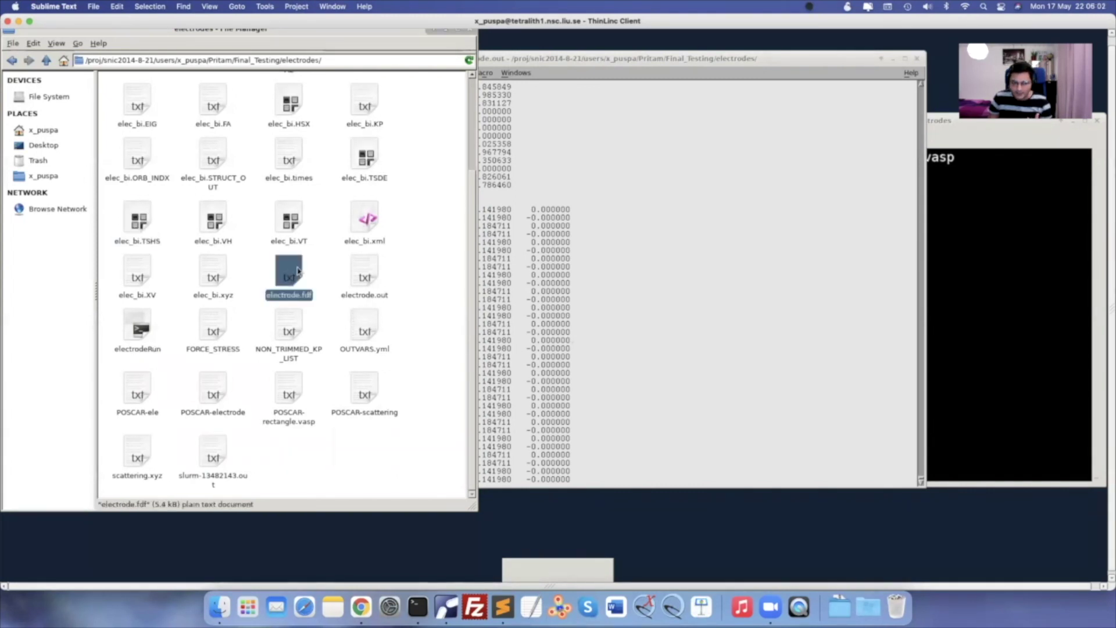
{"action": "left_click_drag", "start_coordinate": [758, 235], "coordinate": [757, 413]}
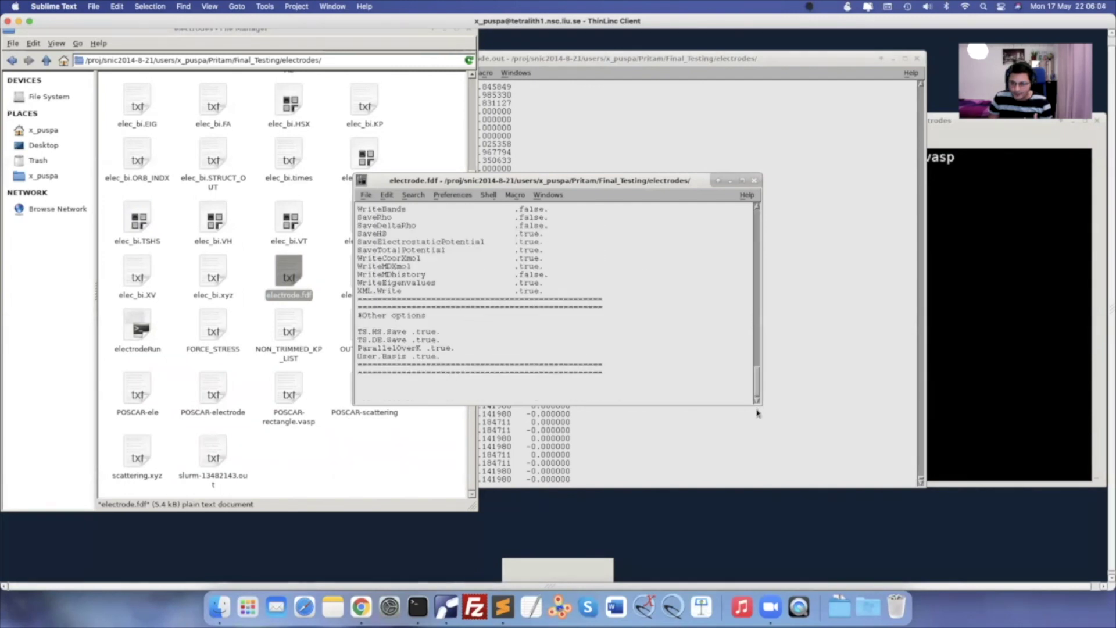
{"action": "left_click_drag", "start_coordinate": [442, 340], "coordinate": [350, 335]}
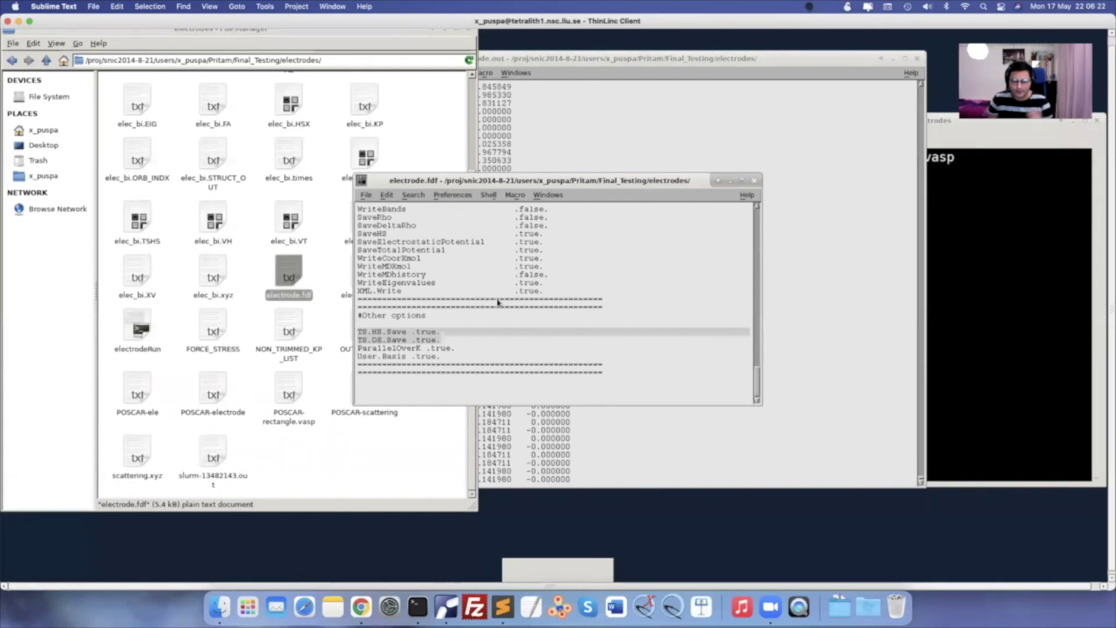
{"action": "left_click", "coordinate": [754, 180]}
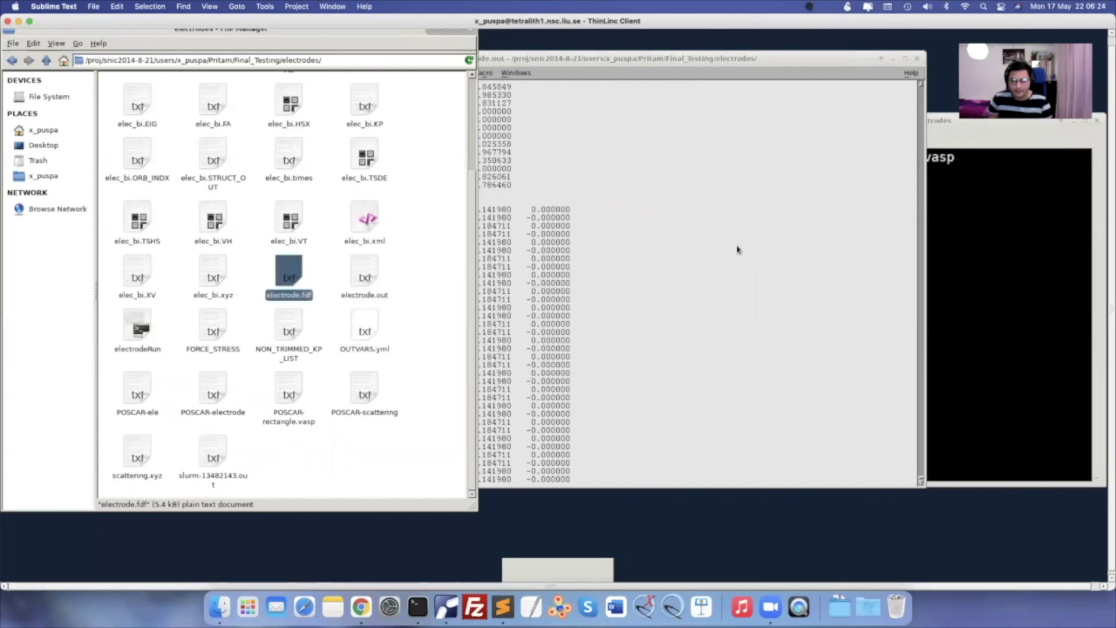
Check the end of electrode.out, close it, and locate the elec_bi.TSHS and elec_bi.TSDE output files
{"action": "left_click", "coordinate": [737, 250]}
{"action": "scroll", "coordinate": [628, 269], "scroll_direction": "down", "scroll_amount": 13}
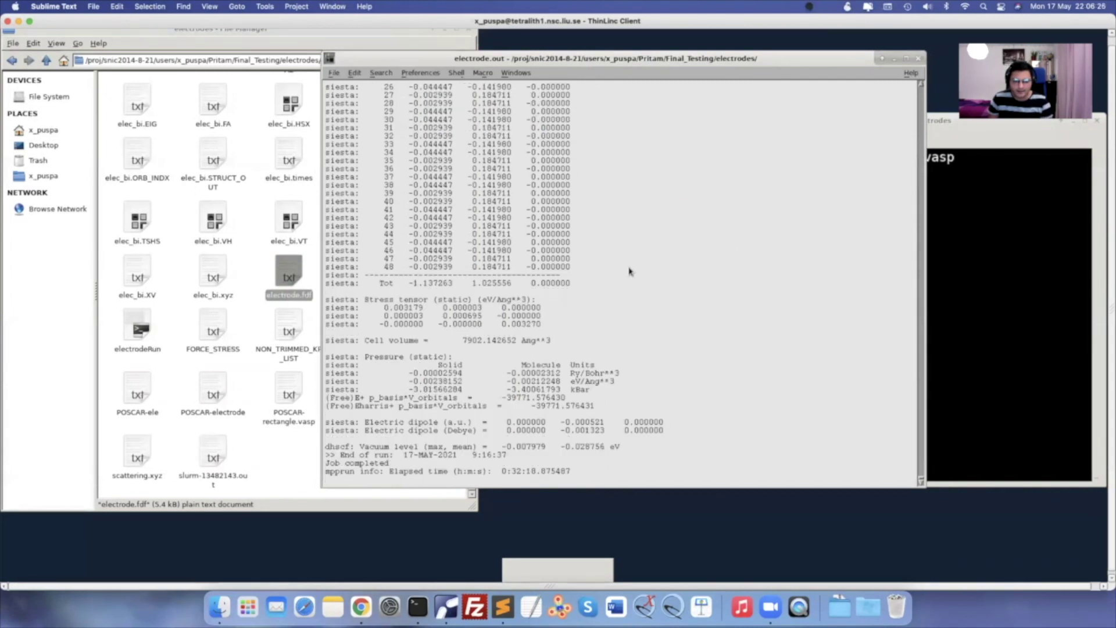
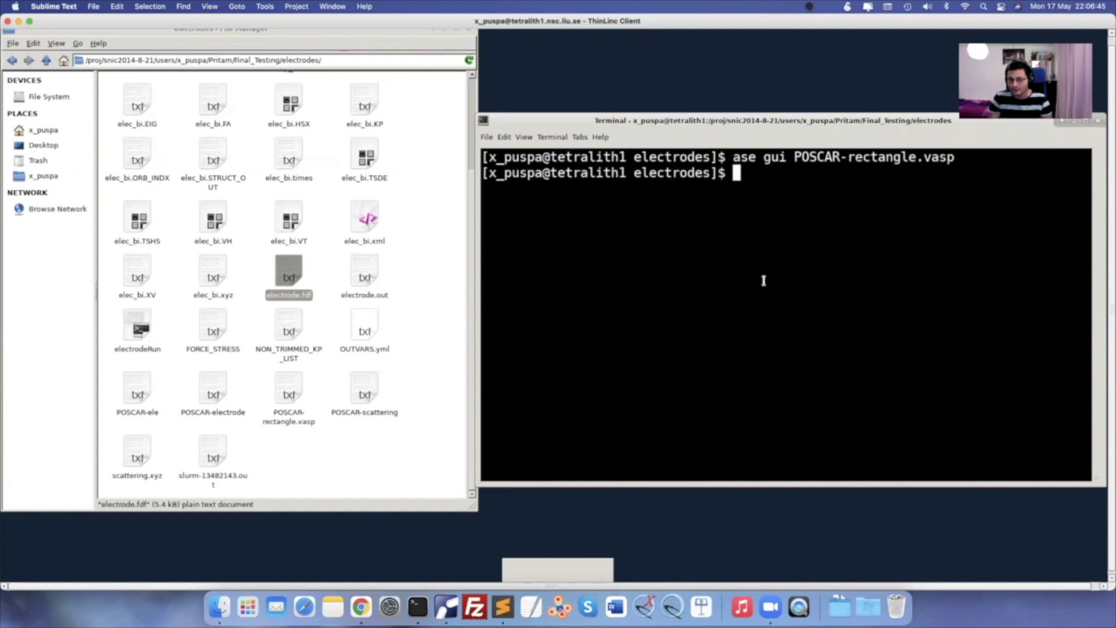
{"action": "left_click", "coordinate": [139, 224]}
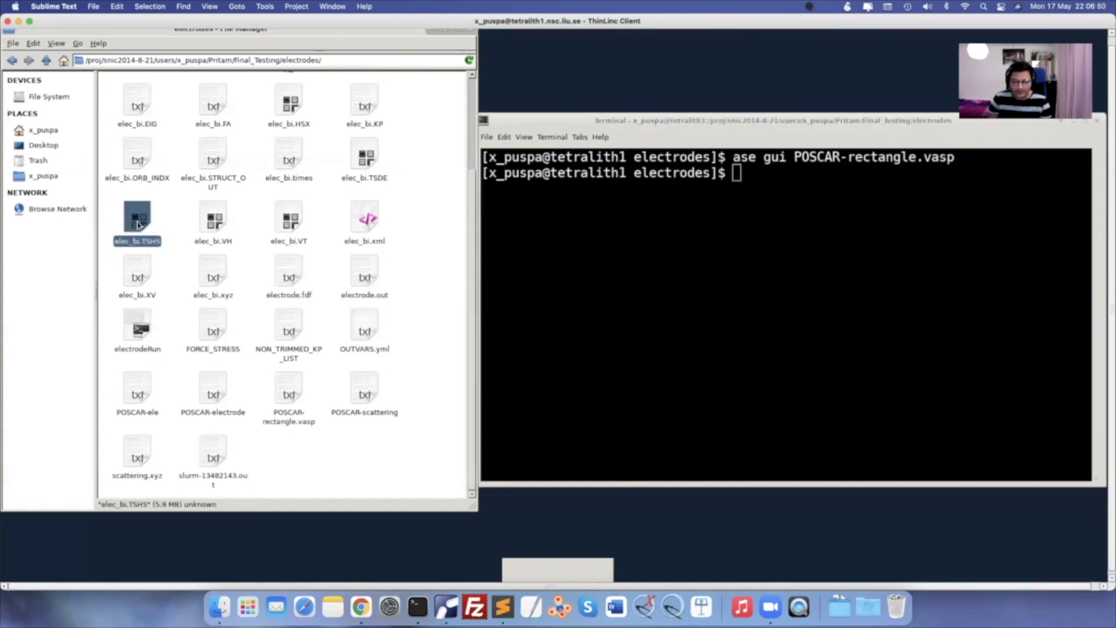
{"action": "left_click", "coordinate": [370, 163]}
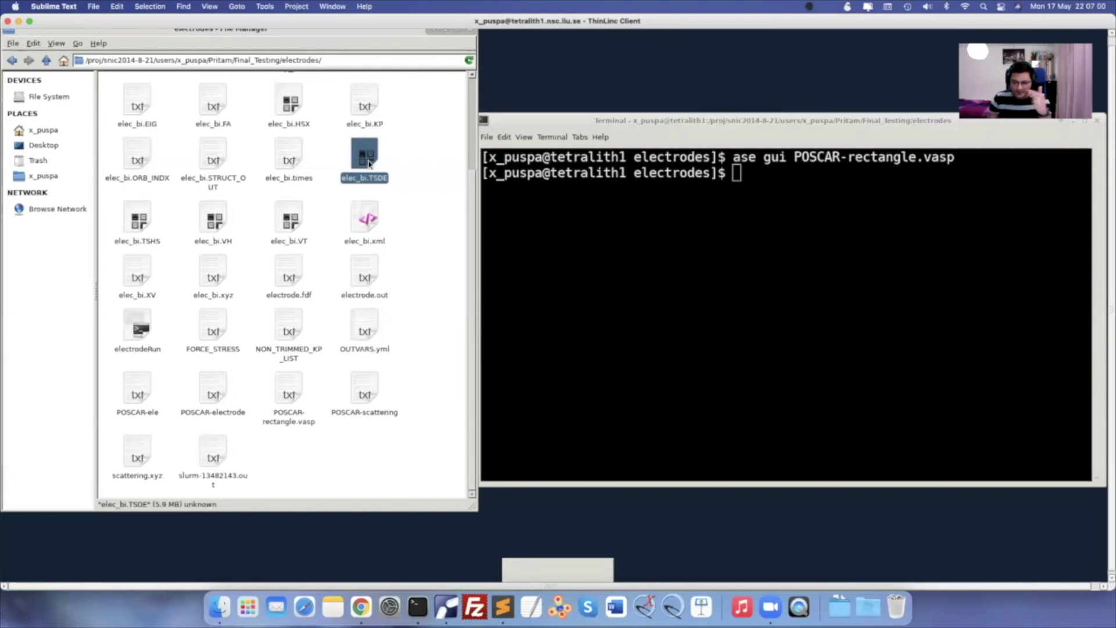
Open elec_bi.STRUCT_OUT in the ASE GUI from the terminal with "ase gui elec_bi.STRUCT_OUT"
{"action": "left_click", "coordinate": [216, 159]}
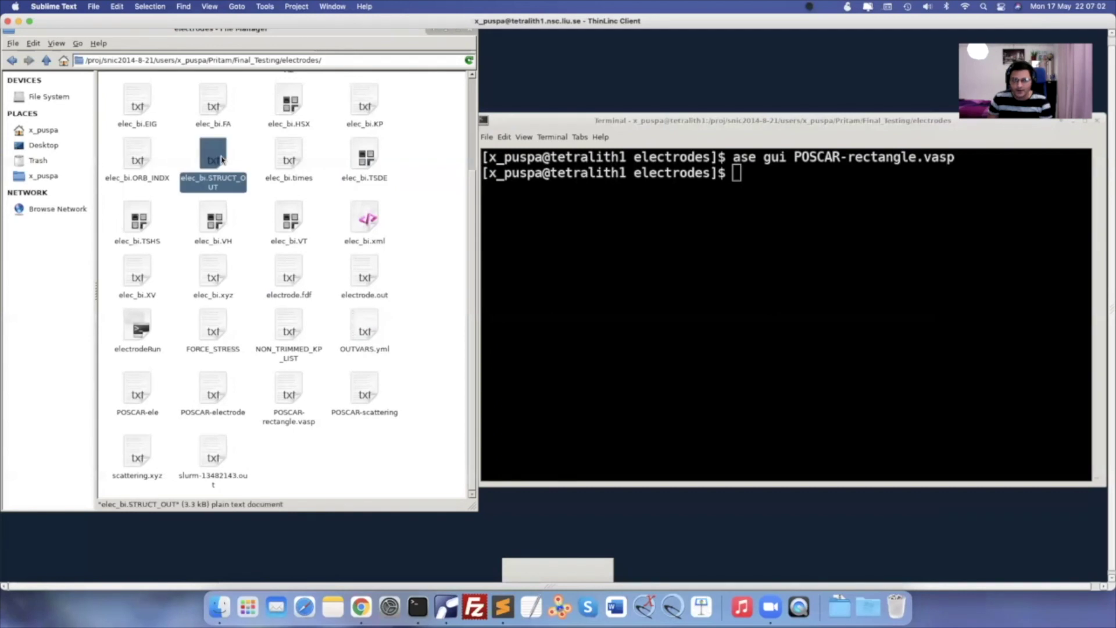
{"action": "left_click", "coordinate": [616, 226]}
{"action": "type", "text": "as"}
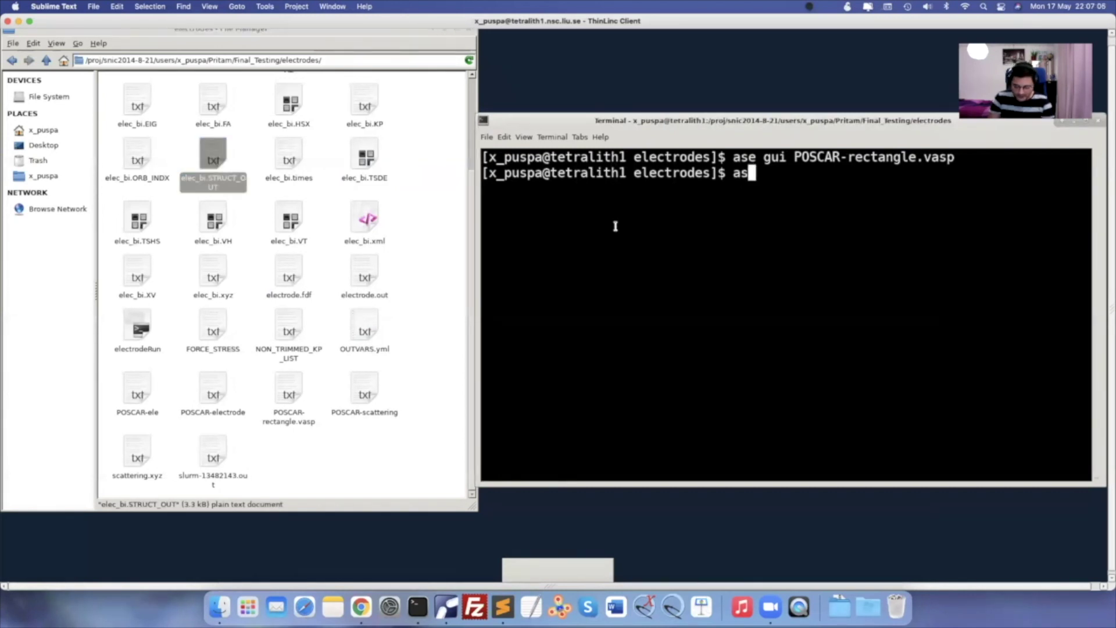
{"action": "type", "text": "e gui elec_"}
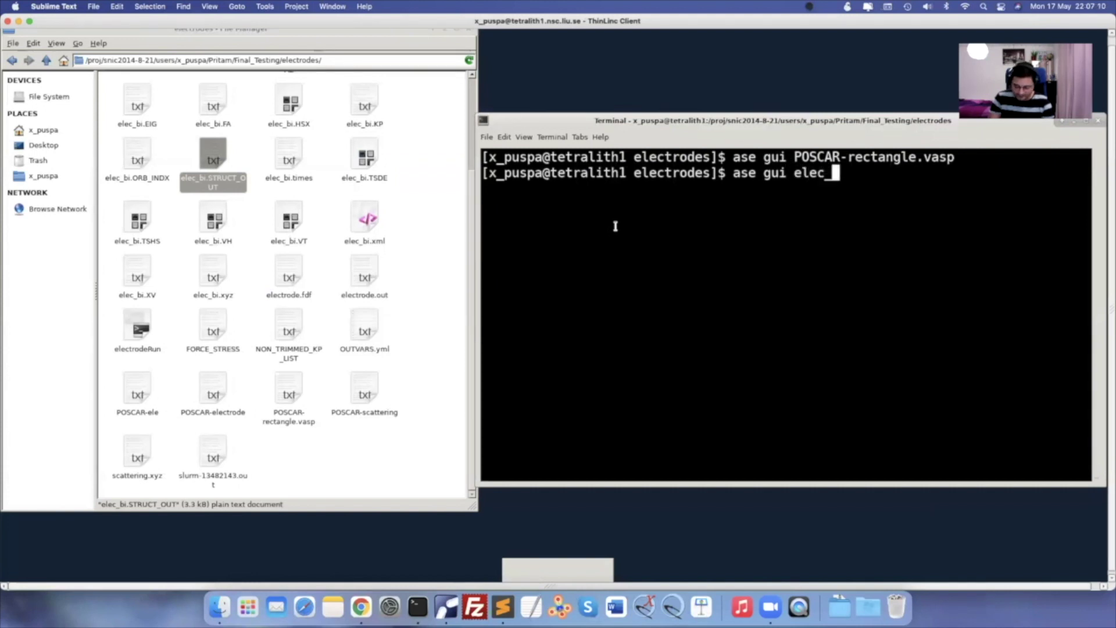
{"action": "type", "text": "bi.STR"}
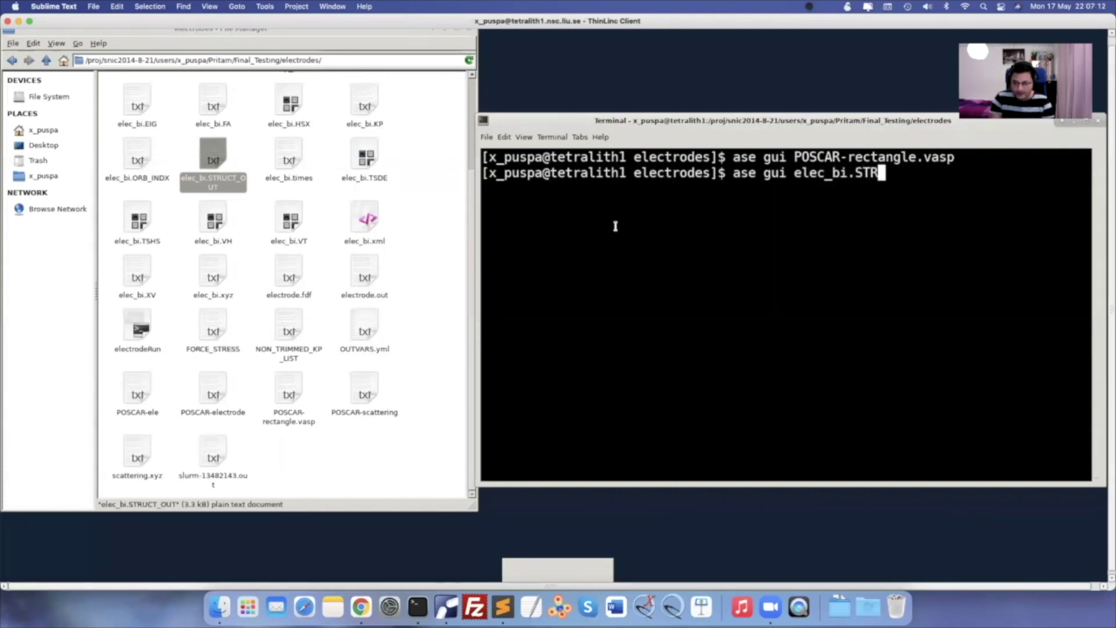
{"action": "key", "text": "Tab"}
{"action": "key", "text": "Return"}
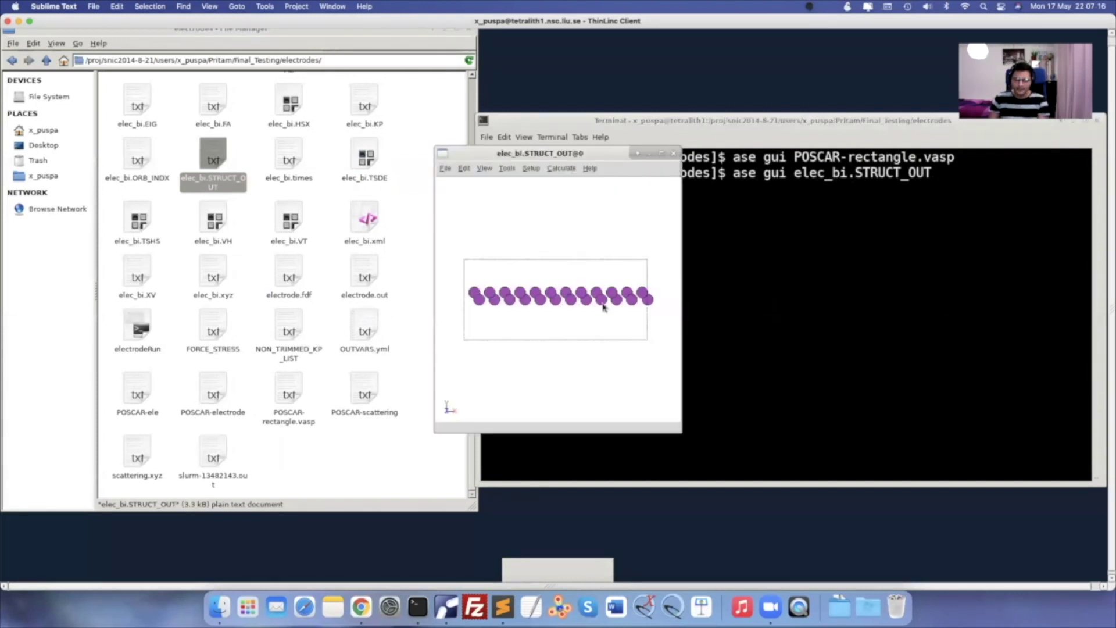
Tilt the electrode structure slightly, then reposition and enlarge its viewer window
{"action": "mouse_move", "coordinate": [576, 349]}
{"action": "left_mouse_down"}
{"action": "mouse_move", "coordinate": [576, 382]}
{"action": "mouse_move", "coordinate": [483, 349]}
{"action": "mouse_move", "coordinate": [580, 342]}
{"action": "mouse_move", "coordinate": [576, 331]}
{"action": "left_mouse_up"}
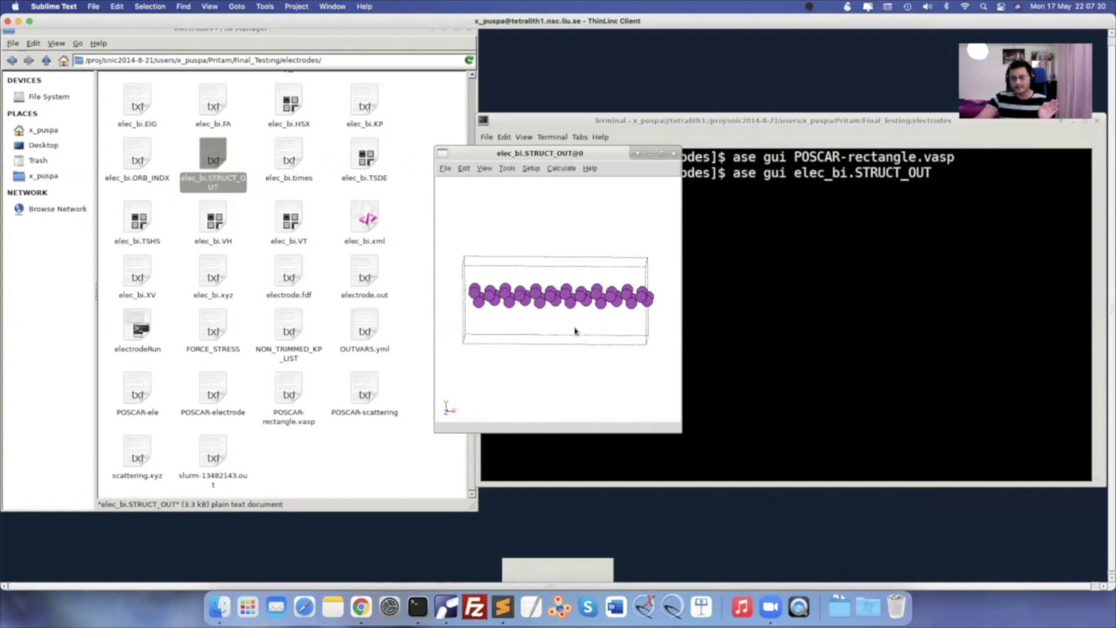
{"action": "left_click_drag", "start_coordinate": [562, 154], "coordinate": [446, 66]}
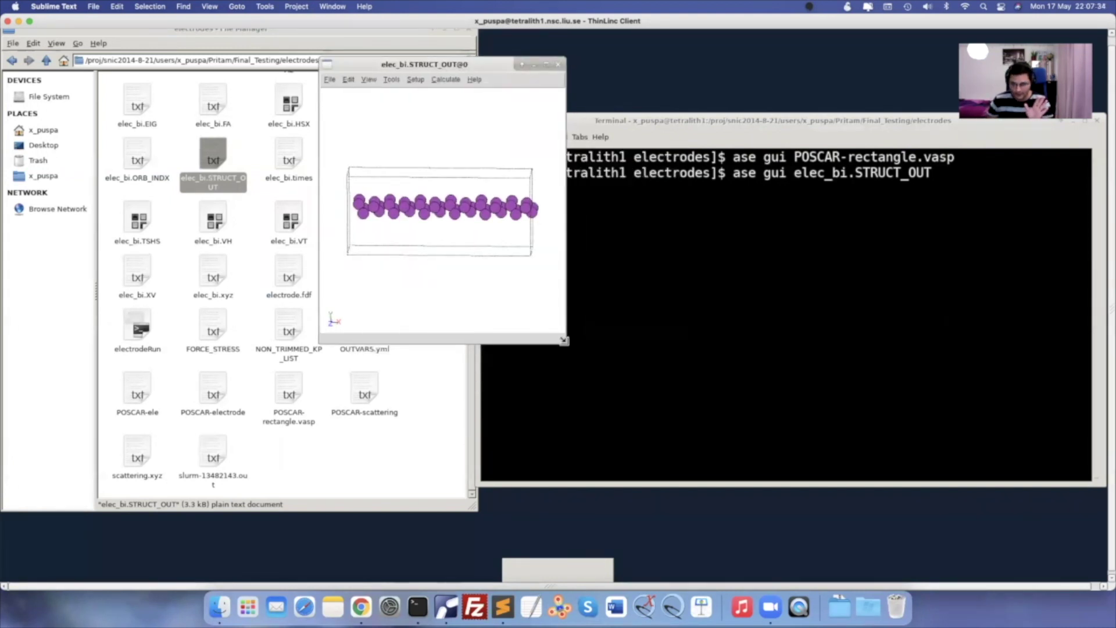
{"action": "left_click_drag", "start_coordinate": [565, 343], "coordinate": [846, 510]}
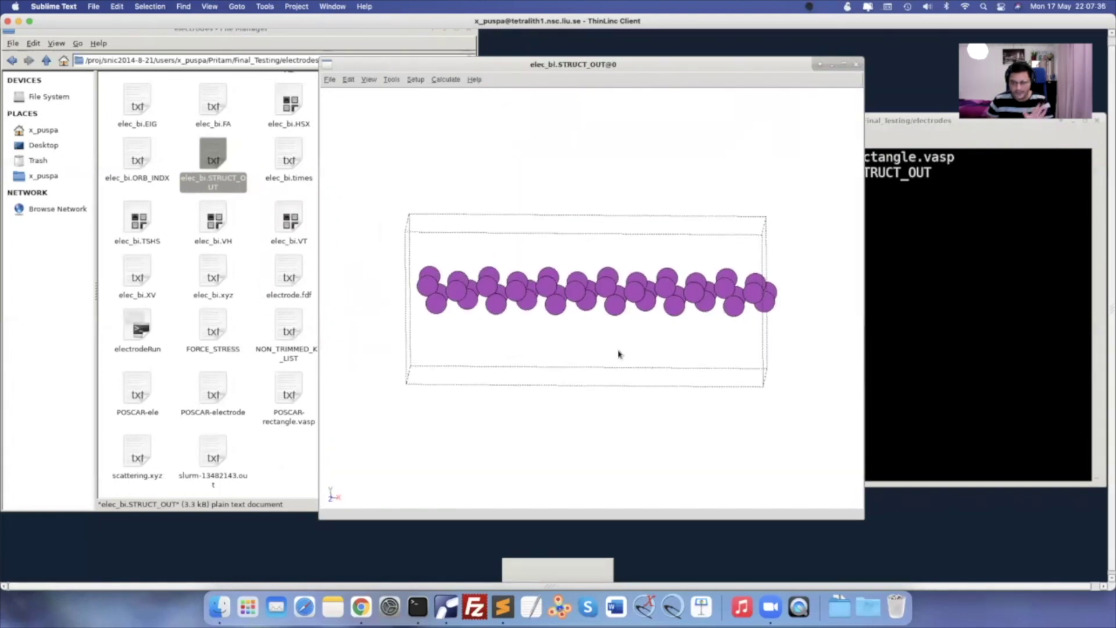
Repeat the electrode atoms 6 times along the third cell direction, keeping 1 in the other two
{"action": "left_click", "coordinate": [368, 80]}
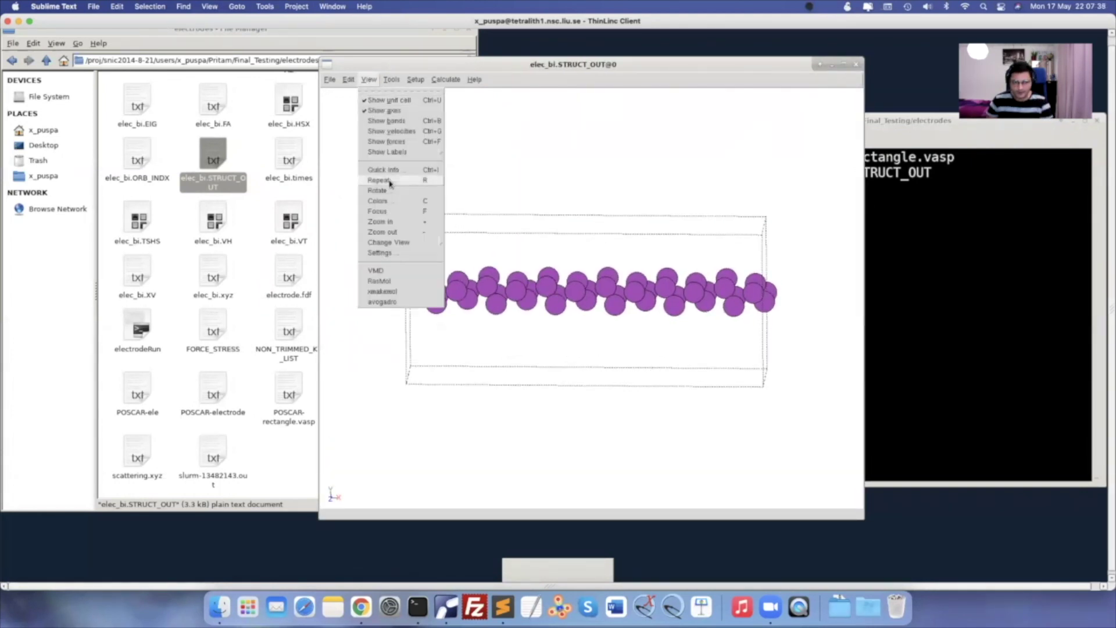
{"action": "left_click", "coordinate": [389, 181]}
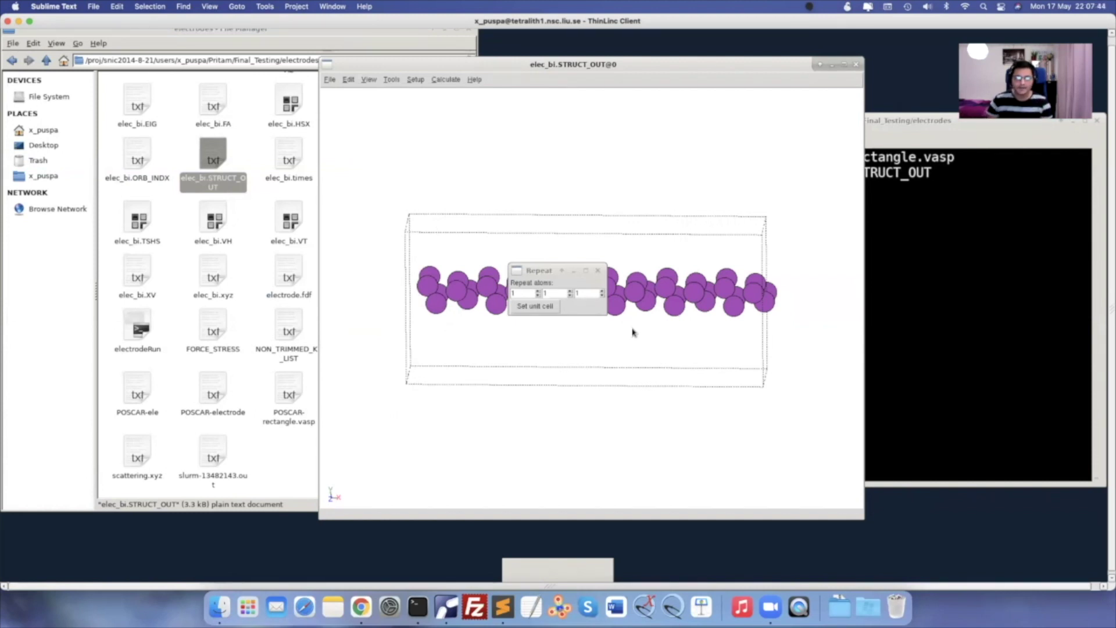
{"action": "left_click_drag", "start_coordinate": [547, 271], "coordinate": [422, 217]}
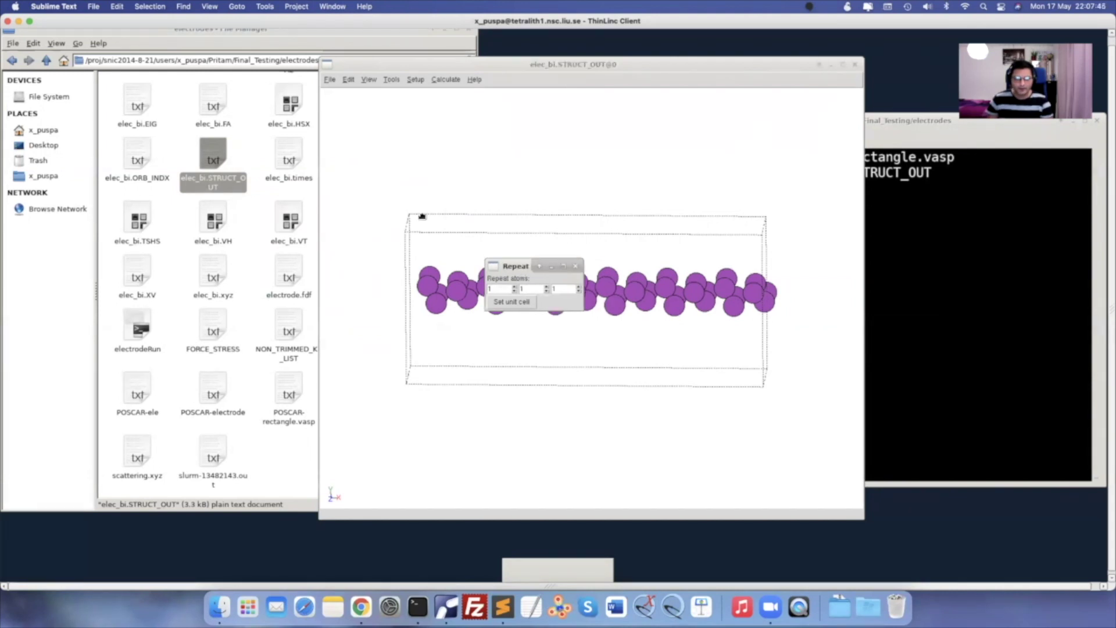
{"action": "left_click", "coordinate": [433, 223]}
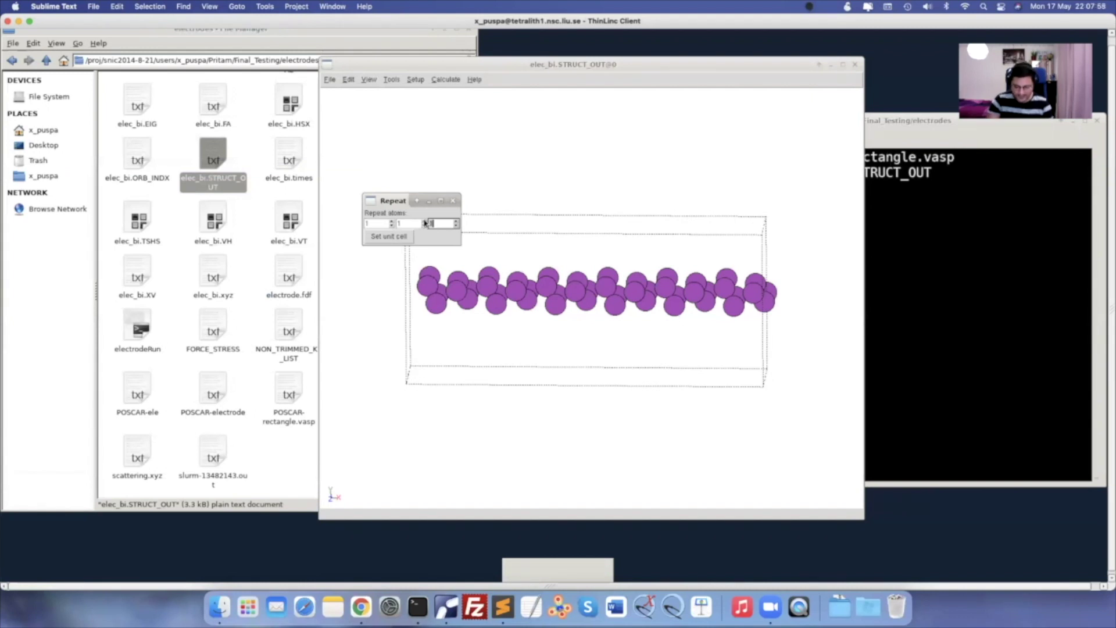
{"action": "type", "text": "8"}
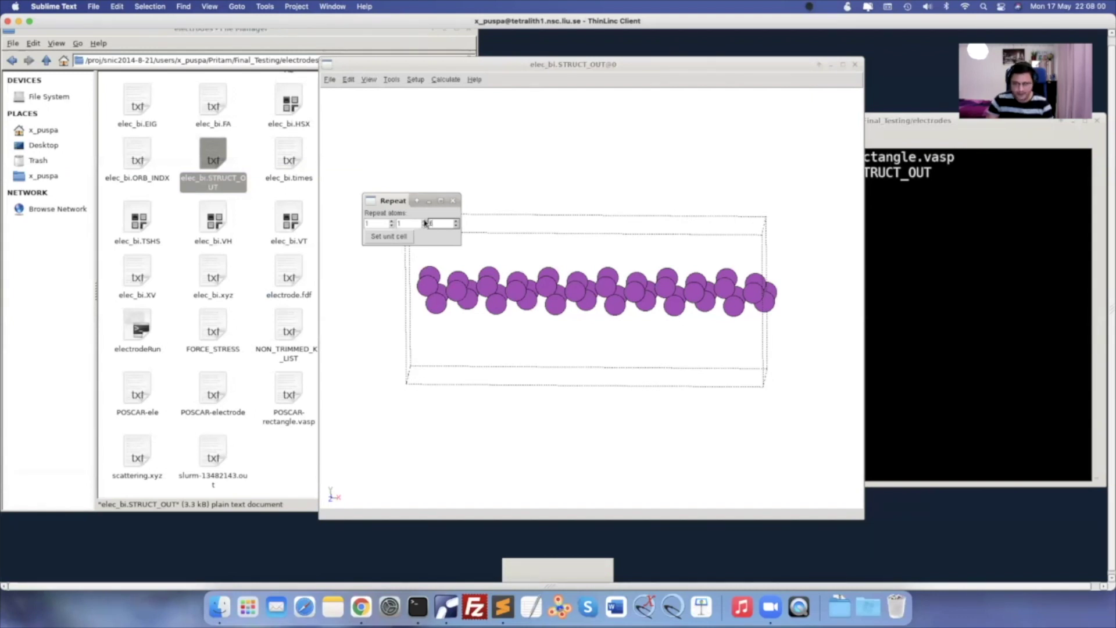
{"action": "key", "text": "Return"}
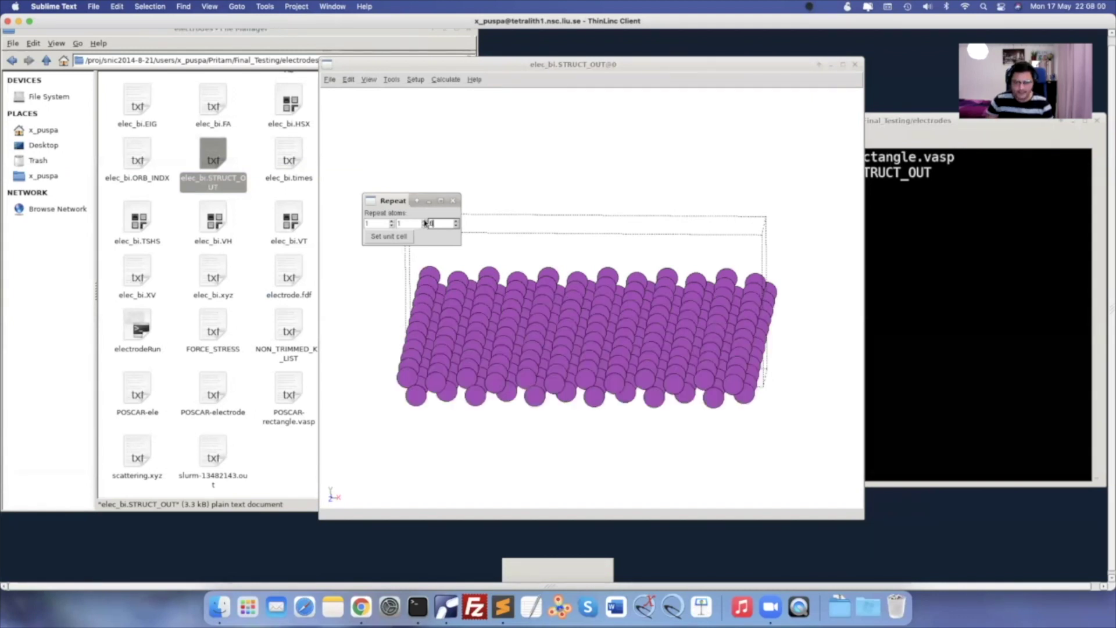
{"action": "left_click", "coordinate": [454, 202]}
Change the view of the repeated structure to the xz-plane
{"action": "left_click", "coordinate": [369, 80]}
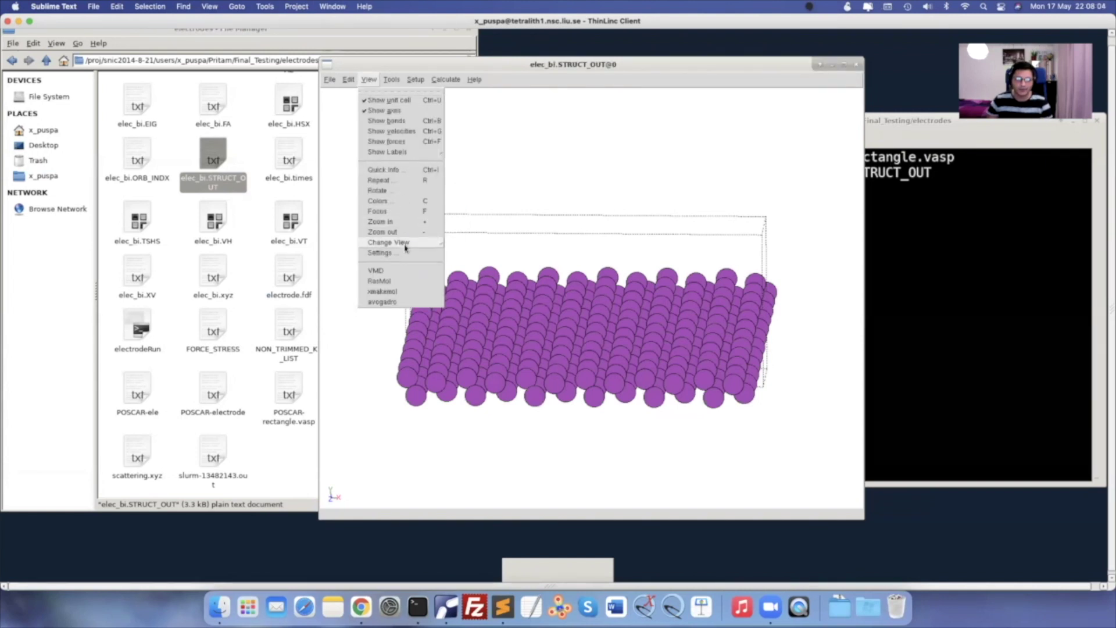
{"action": "mouse_move", "coordinate": [405, 248]}
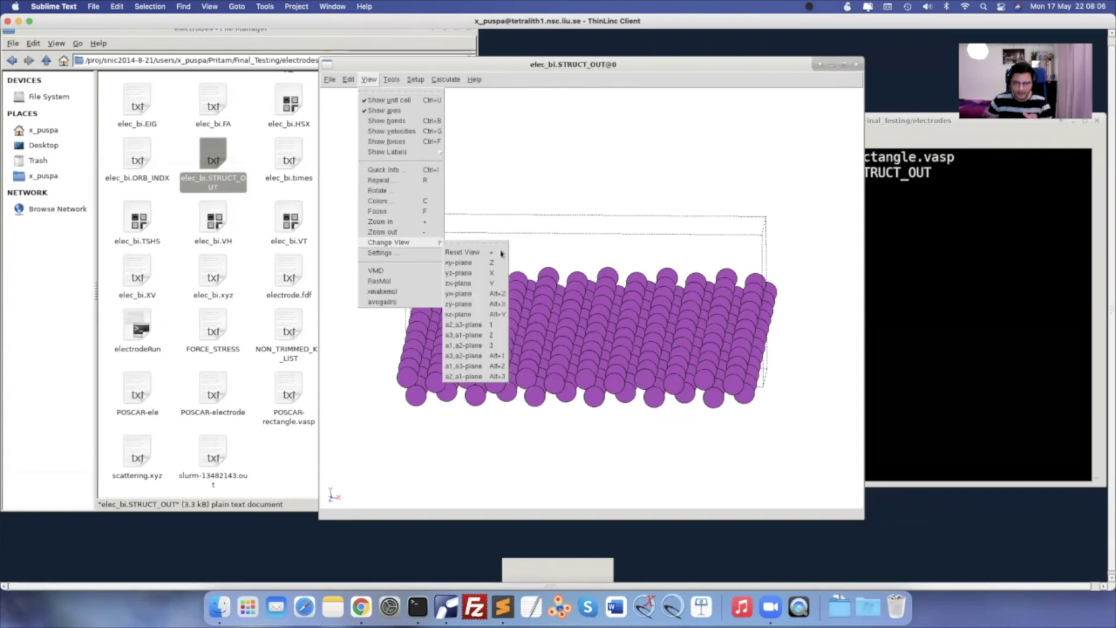
{"action": "left_click", "coordinate": [486, 325]}
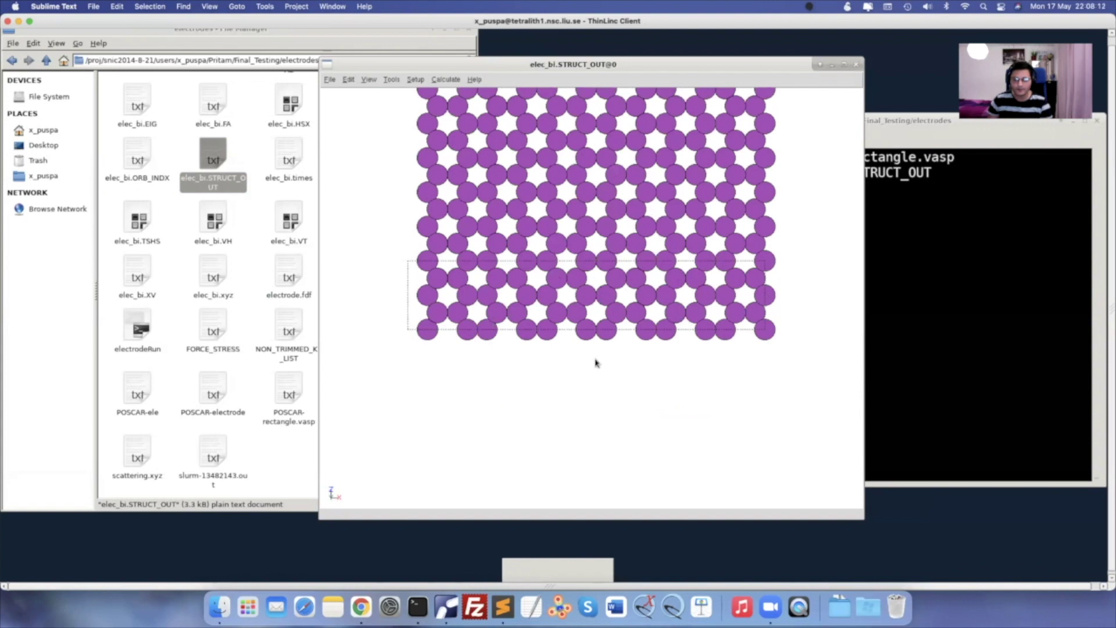
Select in turn the atom rows at the structure's lower end, at its upper end, and in the middle region between them
{"action": "left_click_drag", "start_coordinate": [486, 278], "coordinate": [686, 321]}
{"action": "left_click_drag", "start_coordinate": [689, 370], "coordinate": [688, 370]}
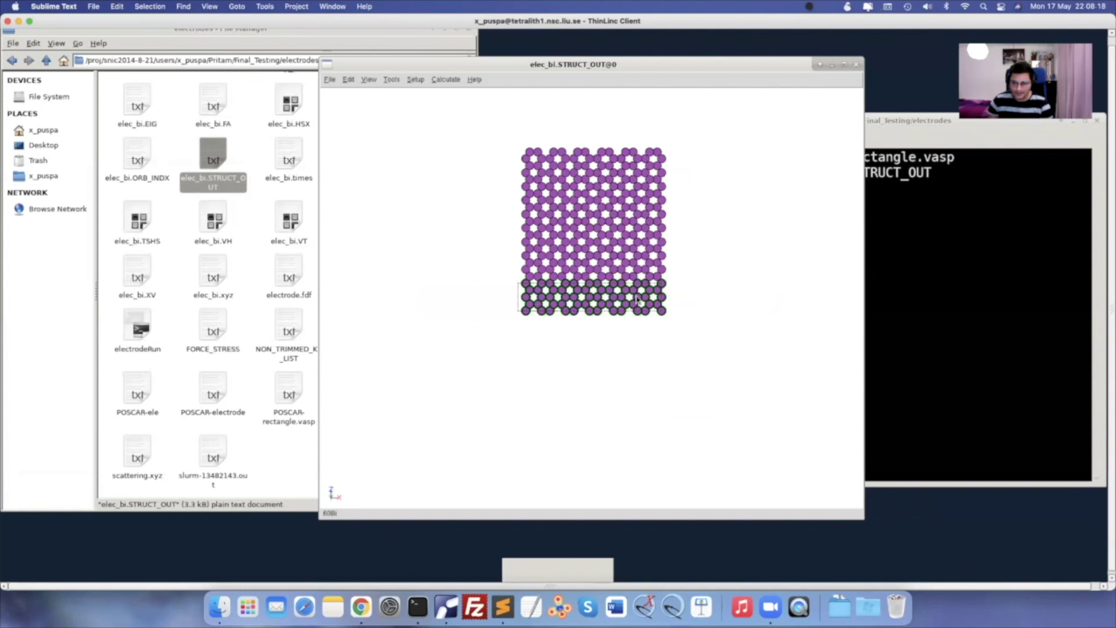
{"action": "left_click_drag", "start_coordinate": [506, 138], "coordinate": [696, 183]}
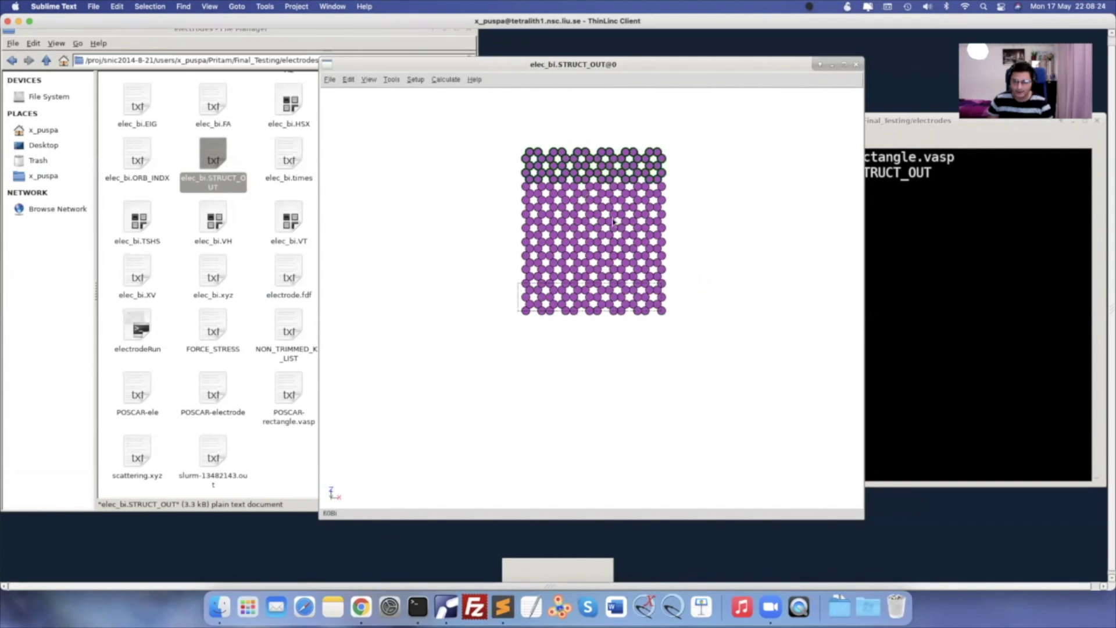
{"action": "left_click_drag", "start_coordinate": [506, 184], "coordinate": [681, 282]}
Set the unit cell to enclose the whole repeated structure and inspect it from tilted angles
{"action": "left_click_drag", "start_coordinate": [668, 321], "coordinate": [743, 256]}
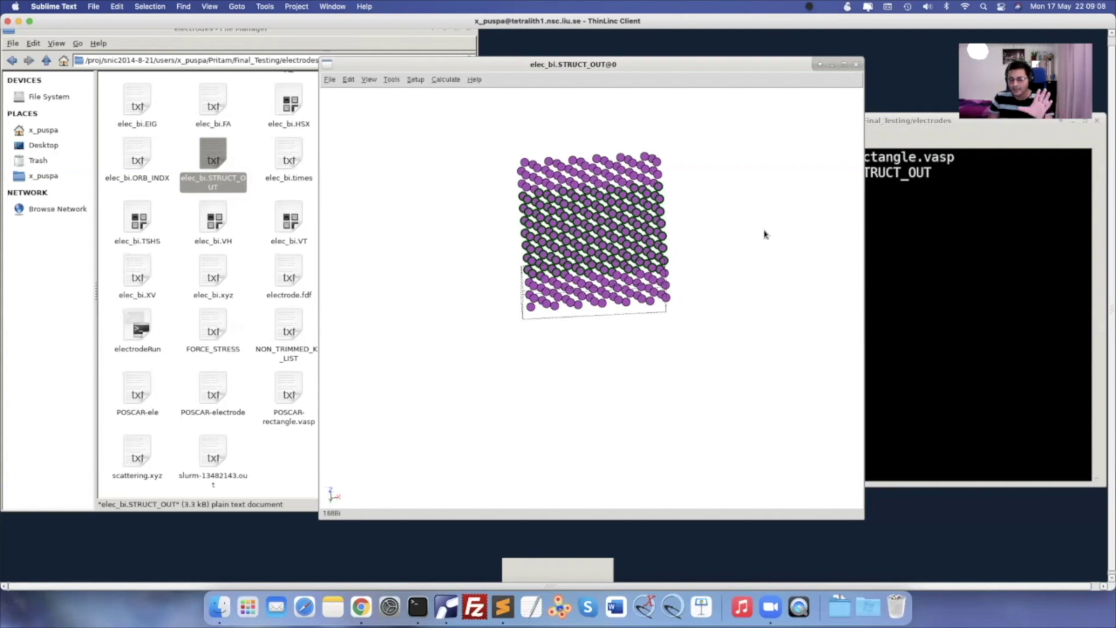
{"action": "left_click", "coordinate": [372, 82]}
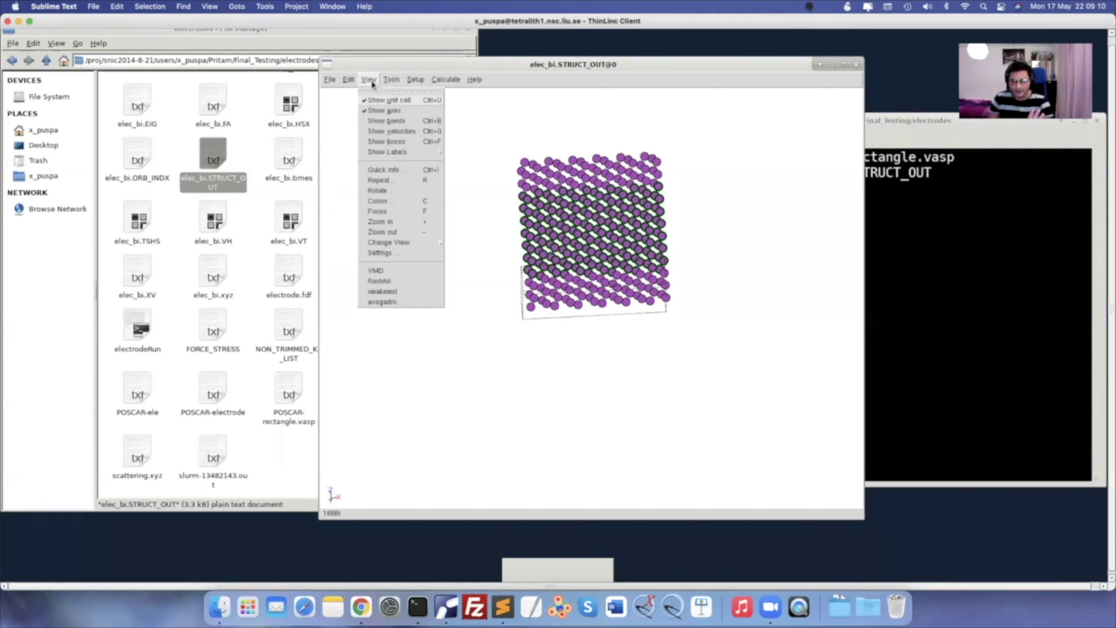
{"action": "left_click", "coordinate": [390, 180]}
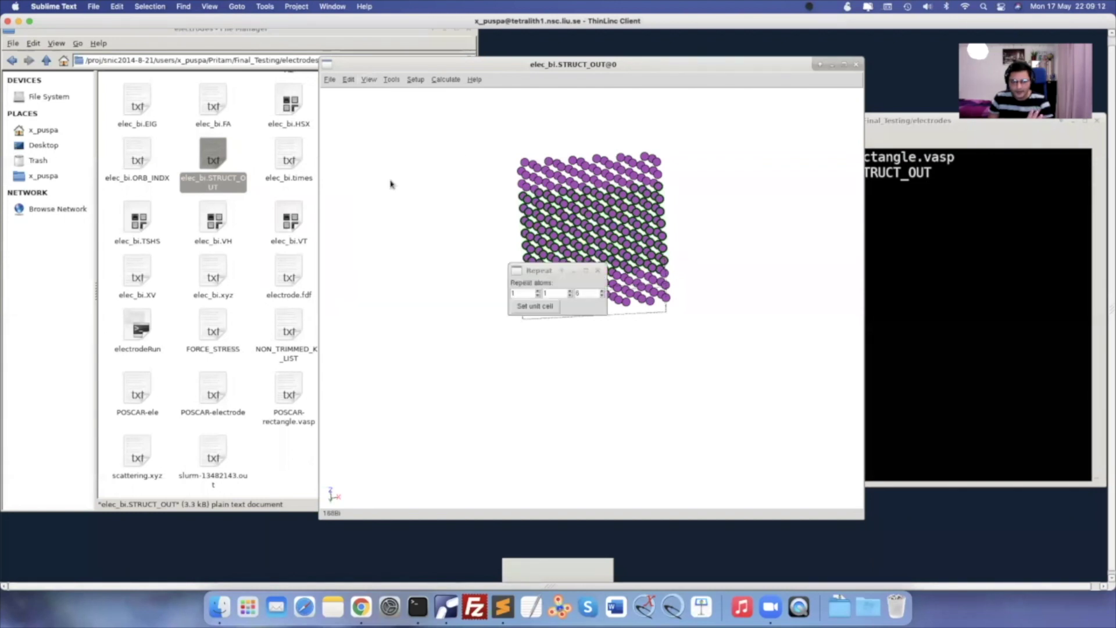
{"action": "left_click", "coordinate": [550, 308]}
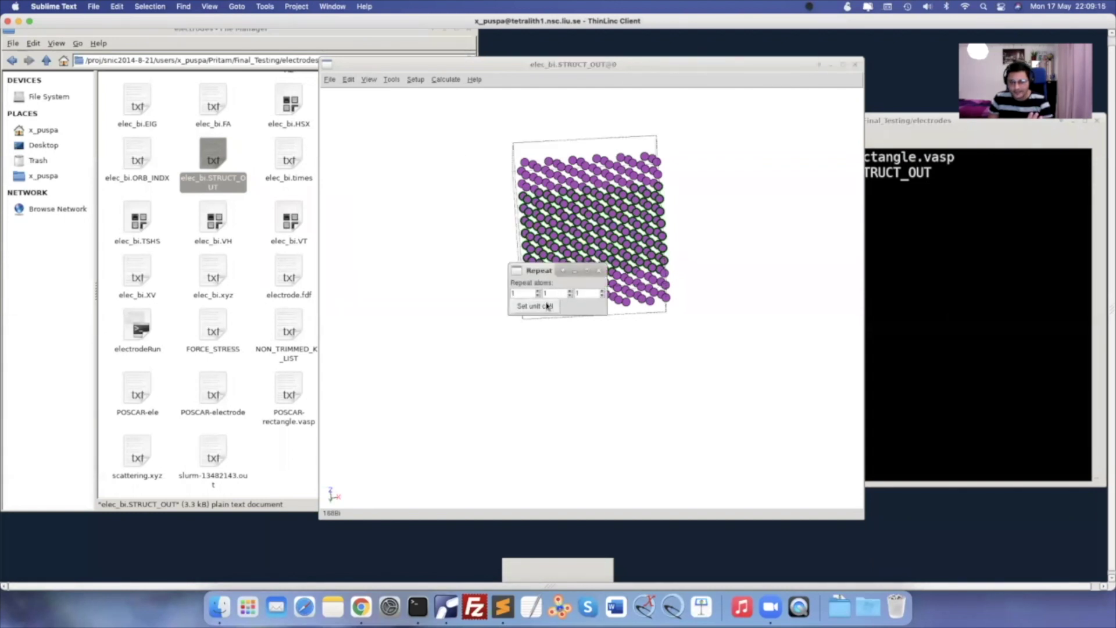
{"action": "left_click", "coordinate": [601, 272]}
{"action": "mouse_move", "coordinate": [692, 298]}
{"action": "left_mouse_down"}
{"action": "mouse_move", "coordinate": [643, 287]}
{"action": "mouse_move", "coordinate": [703, 287]}
{"action": "left_mouse_up"}
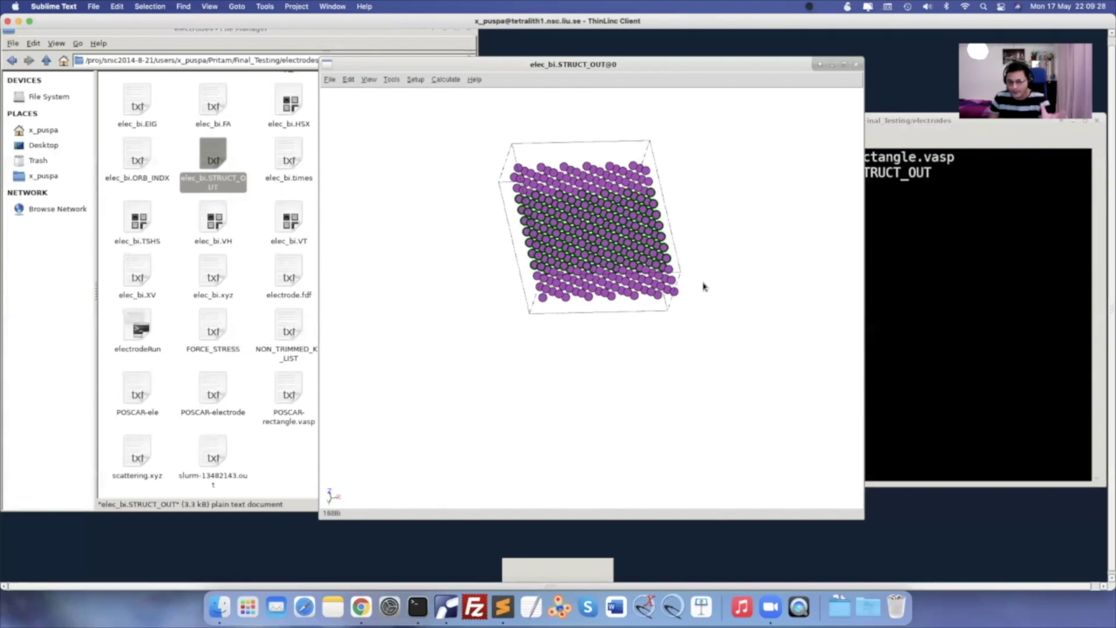
{"action": "left_click_drag", "start_coordinate": [704, 286], "coordinate": [677, 282]}
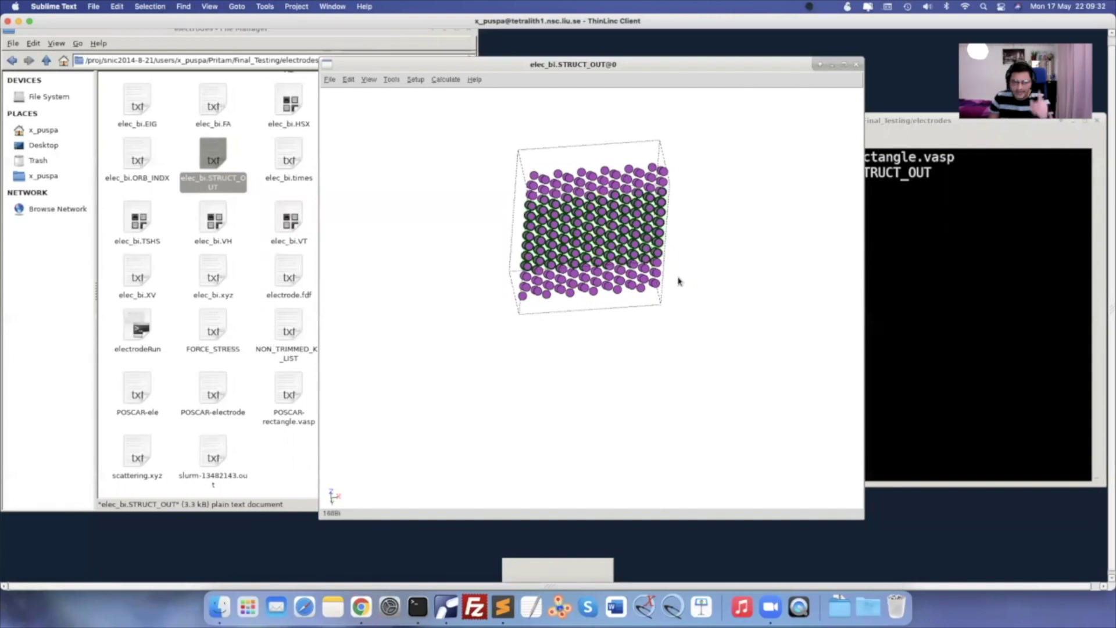
Close the structure viewer without saving the repeated structure
{"action": "left_click", "coordinate": [330, 79]}
{"action": "left_click", "coordinate": [337, 125]}
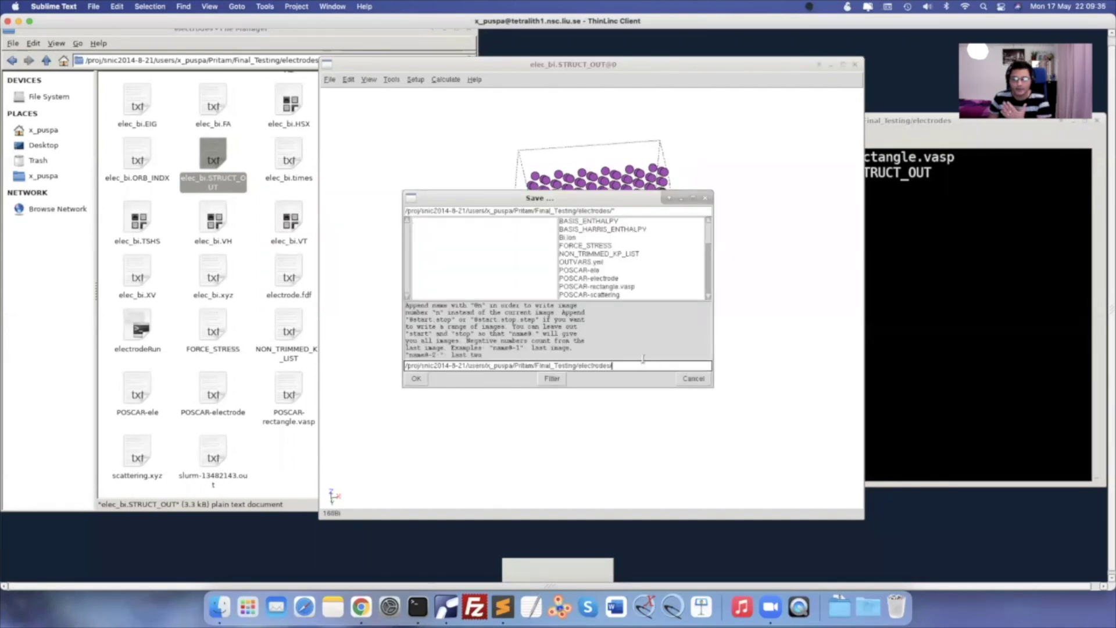
{"action": "left_click", "coordinate": [694, 378]}
{"action": "left_click", "coordinate": [855, 64]}
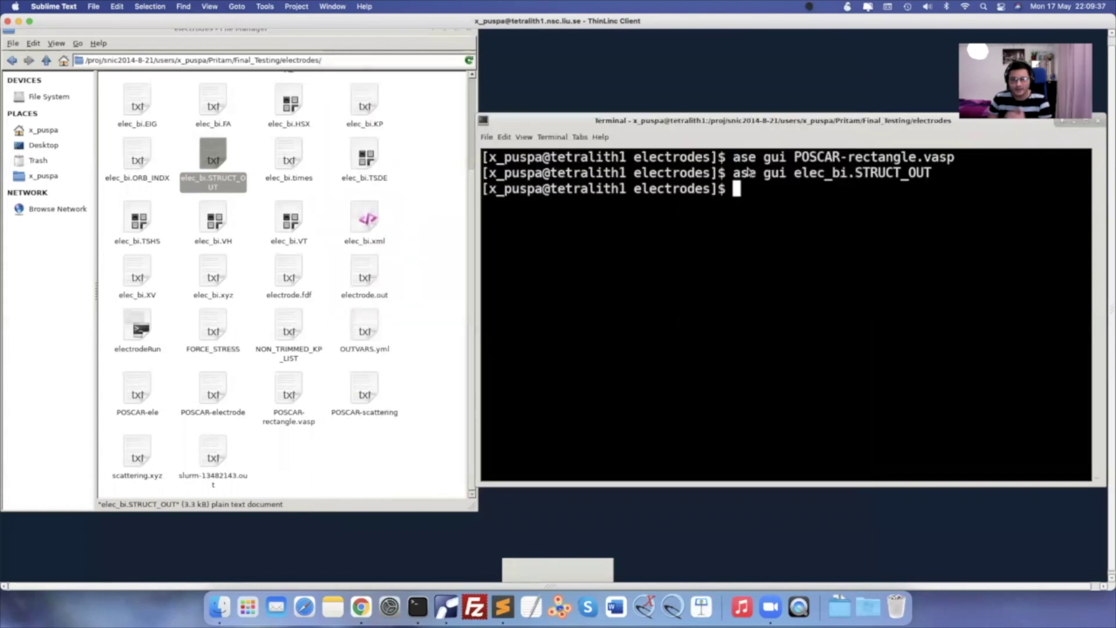
Go back to the Final_Testing folder and open scattering.fdf from its scattering subfolder
{"action": "left_click", "coordinate": [415, 197]}
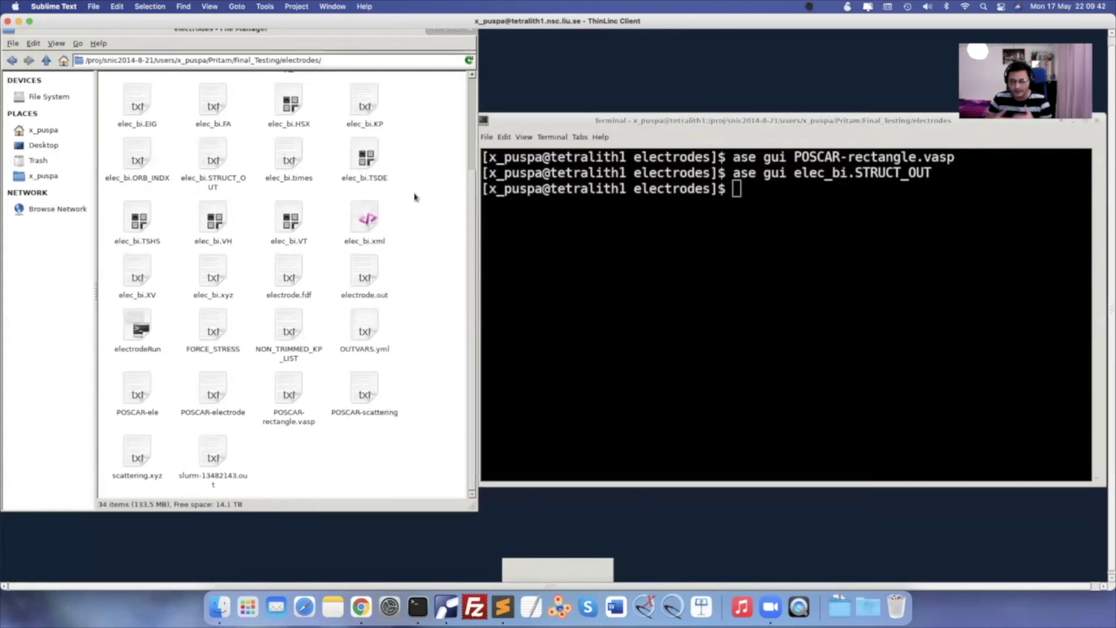
{"action": "left_click", "coordinate": [12, 60]}
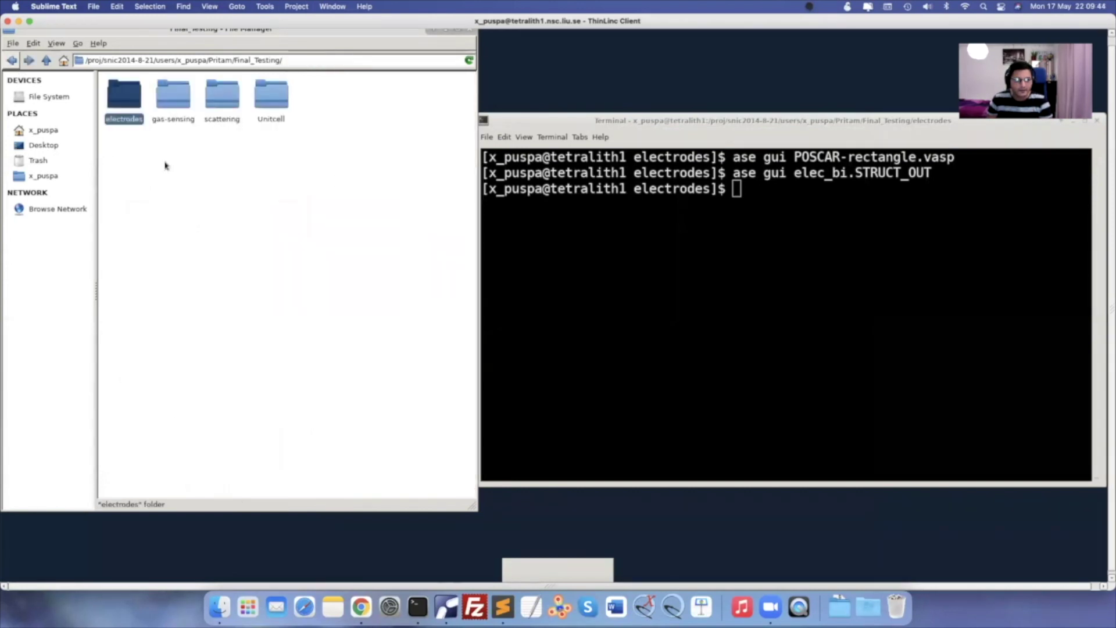
{"action": "left_click", "coordinate": [239, 179]}
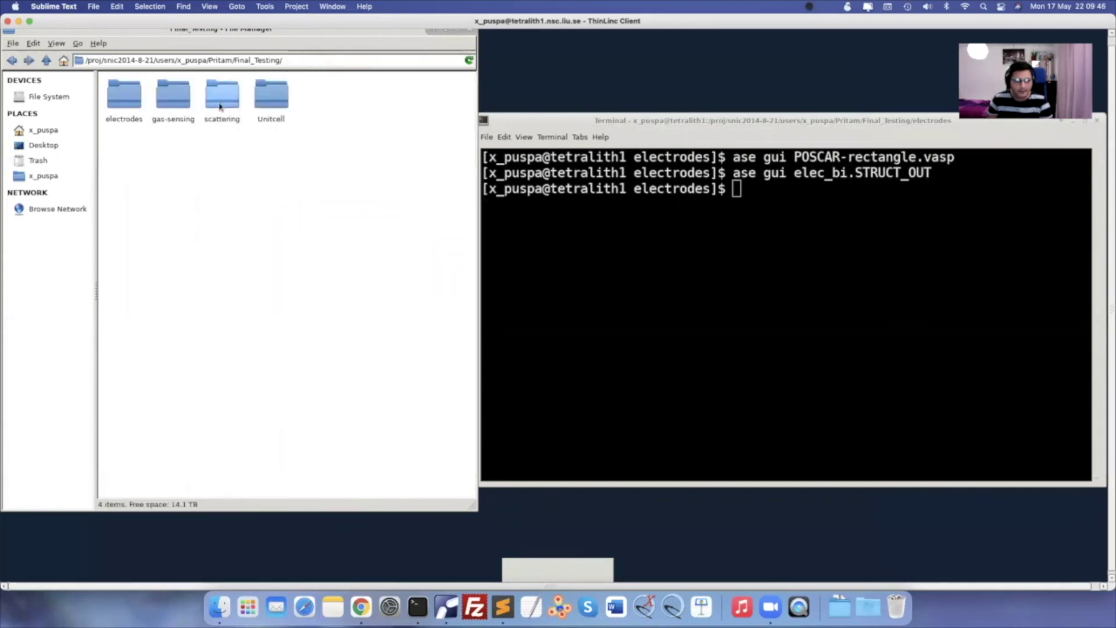
{"action": "double_click", "coordinate": [220, 107]}
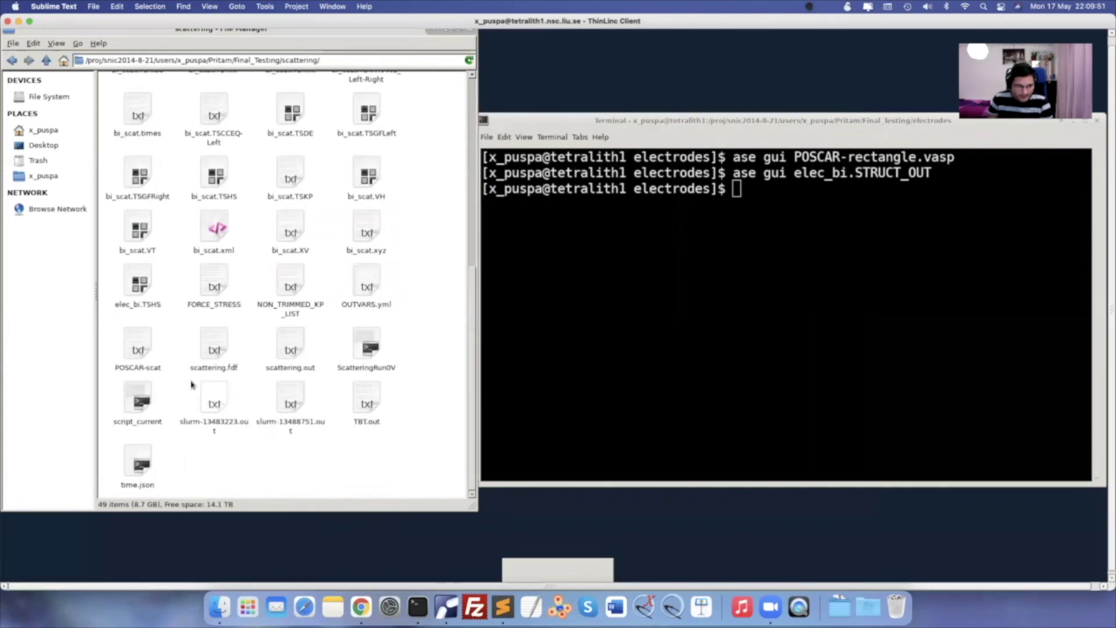
{"action": "double_click", "coordinate": [215, 349]}
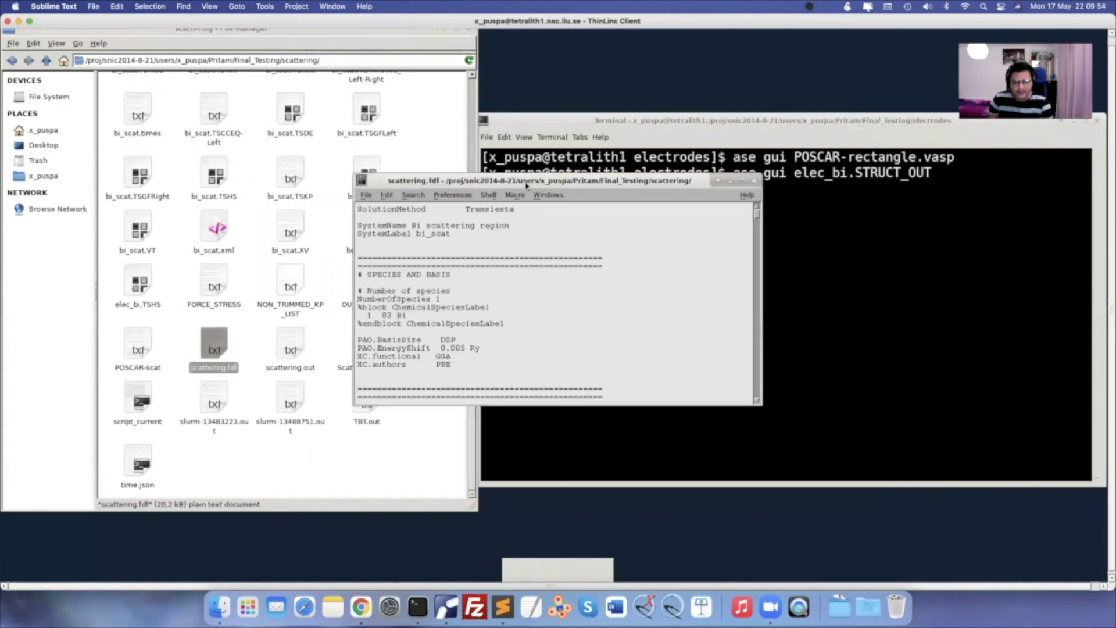
Reposition and enlarge the scattering.fdf window so that much more of the input file fits in it
{"action": "left_click_drag", "start_coordinate": [528, 185], "coordinate": [468, 57]}
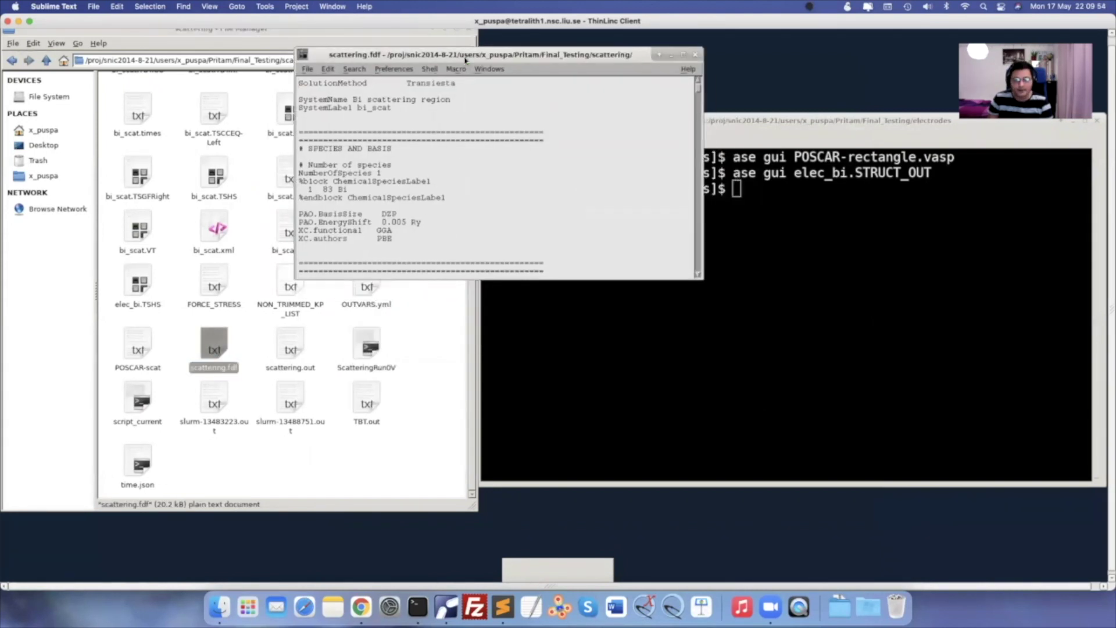
{"action": "left_click", "coordinate": [704, 282]}
{"action": "left_click", "coordinate": [484, 93]}
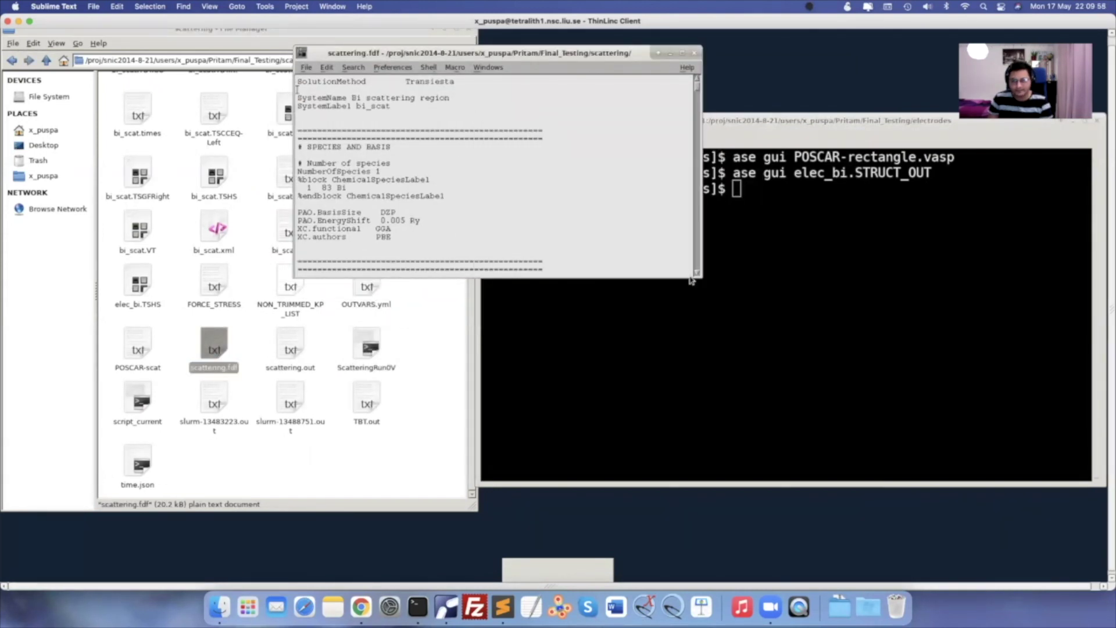
{"action": "left_click_drag", "start_coordinate": [701, 277], "coordinate": [949, 541]}
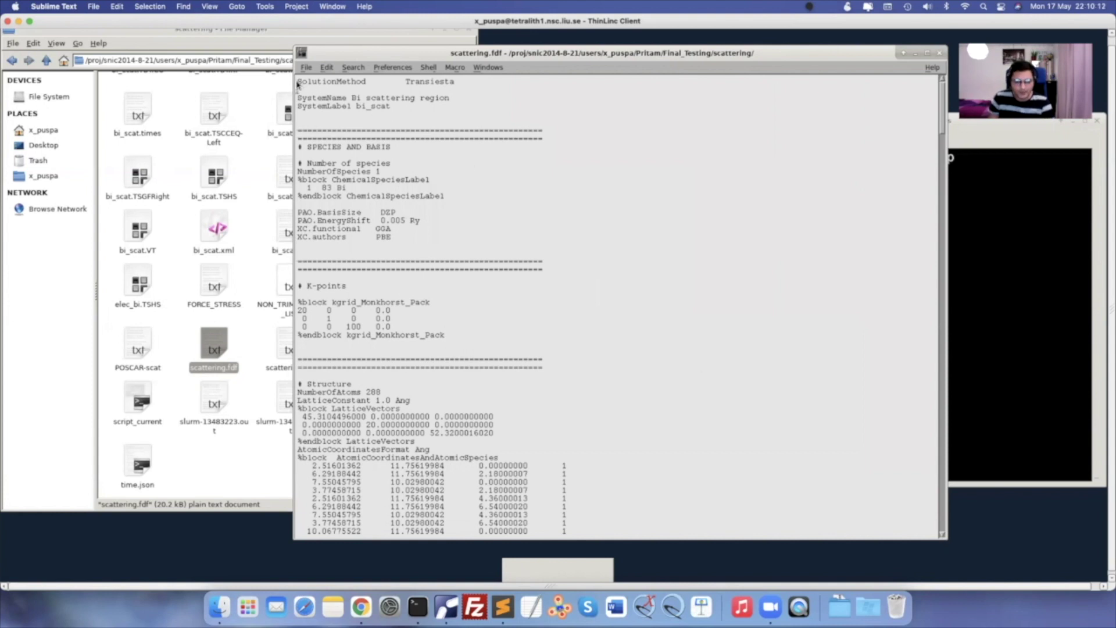
Copy the whole content of scattering.fdf into an empty Sublime Text document, widen its window and return to the first line
{"action": "left_click_drag", "start_coordinate": [299, 83], "coordinate": [510, 253]}
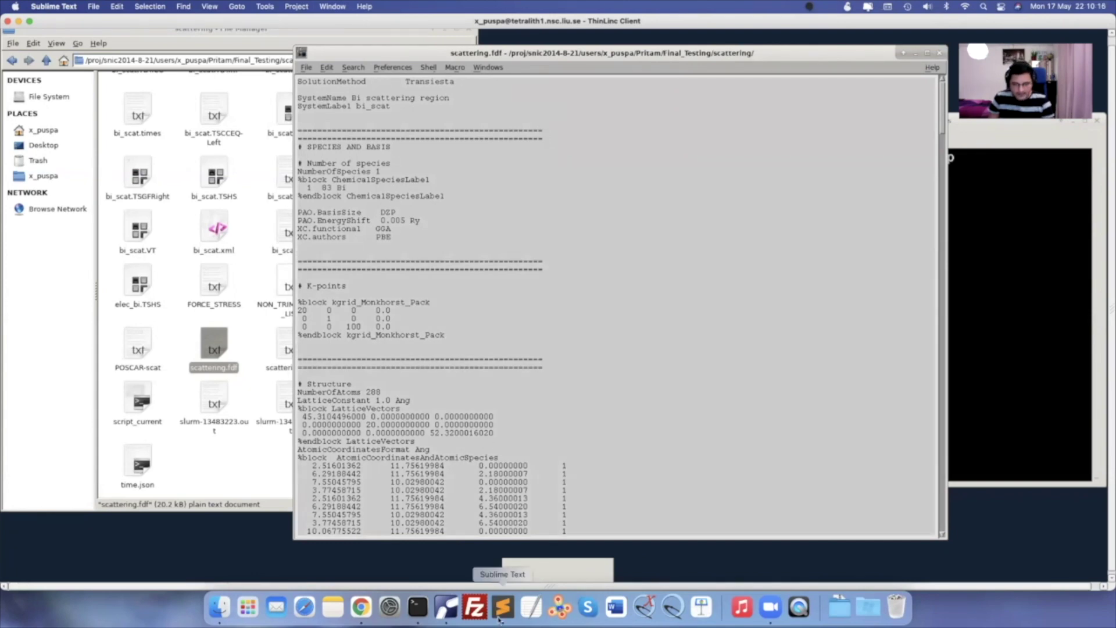
{"action": "left_click", "coordinate": [503, 609]}
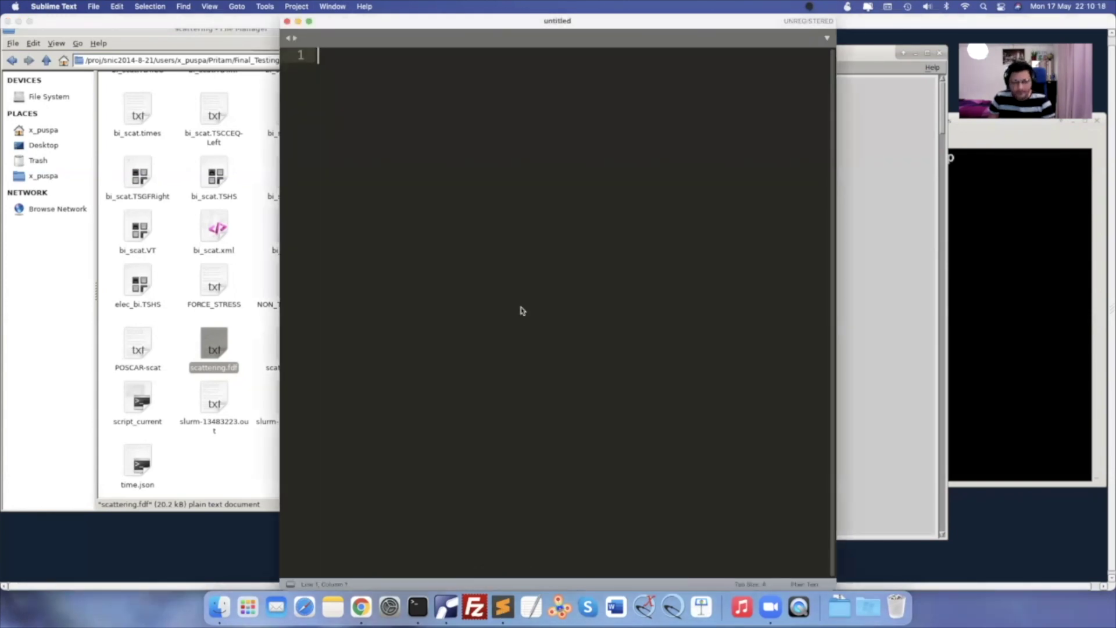
{"action": "key", "text": "super+v"}
{"action": "scroll", "coordinate": [582, 192], "scroll_direction": "up", "scroll_amount": 15}
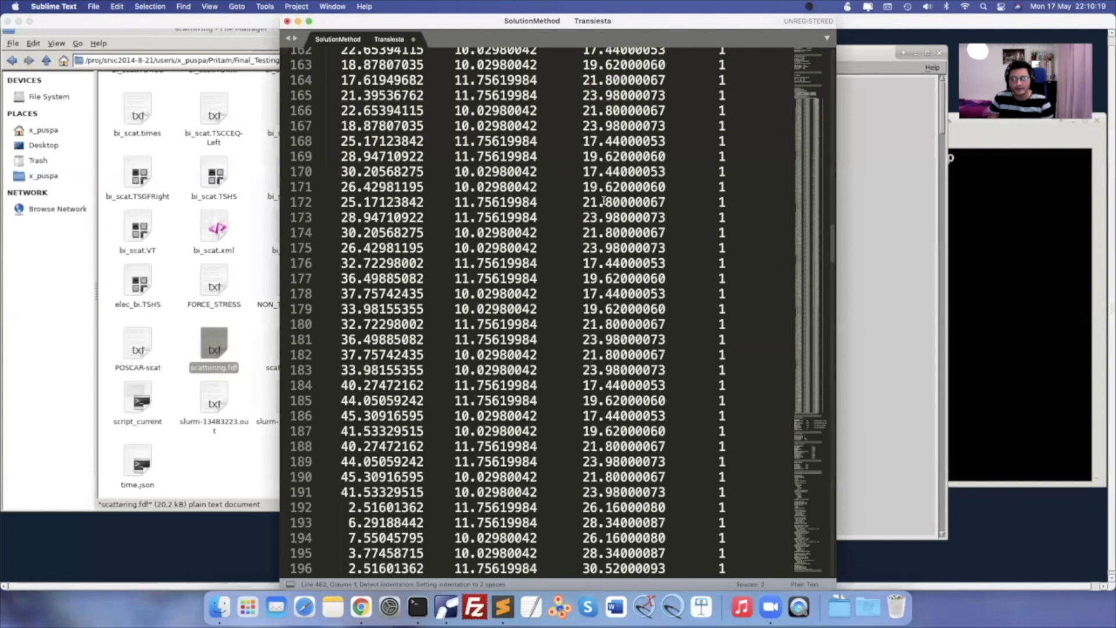
{"action": "scroll", "coordinate": [605, 200], "scroll_direction": "up", "scroll_amount": 20}
{"action": "left_click_drag", "start_coordinate": [836, 329], "coordinate": [991, 329]}
{"action": "scroll", "coordinate": [601, 270], "scroll_direction": "down", "scroll_amount": 15}
{"action": "scroll", "coordinate": [601, 270], "scroll_direction": "up", "scroll_amount": 15}
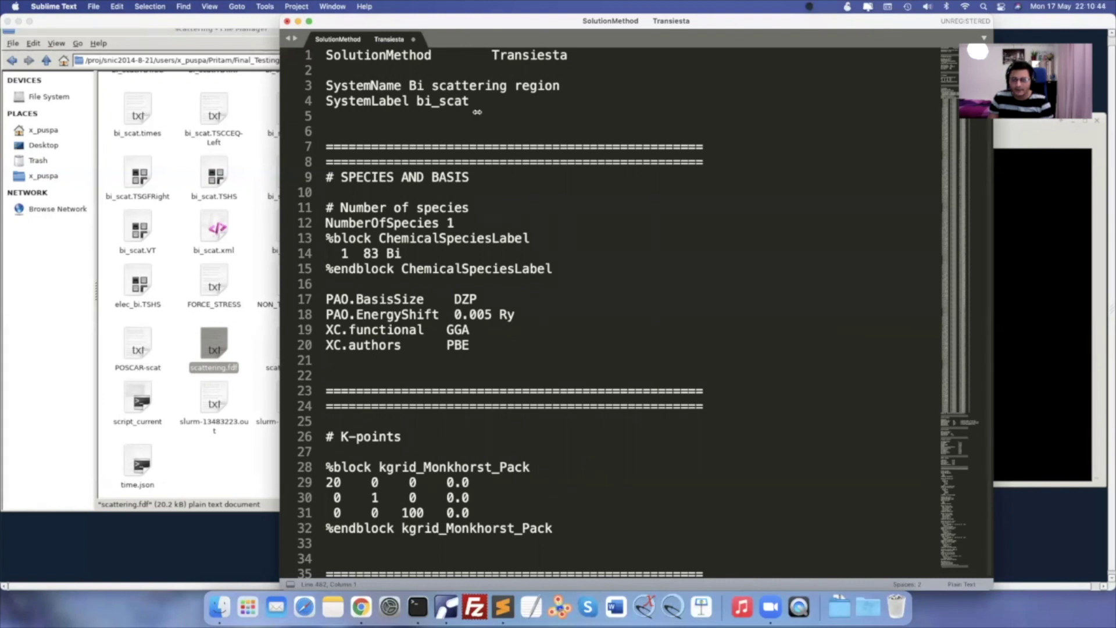
Examine the species, basis, k-point grid, lattice vector and atomic coordinate sections of the scattering input
{"action": "scroll", "coordinate": [478, 112], "scroll_direction": "down", "scroll_amount": 3}
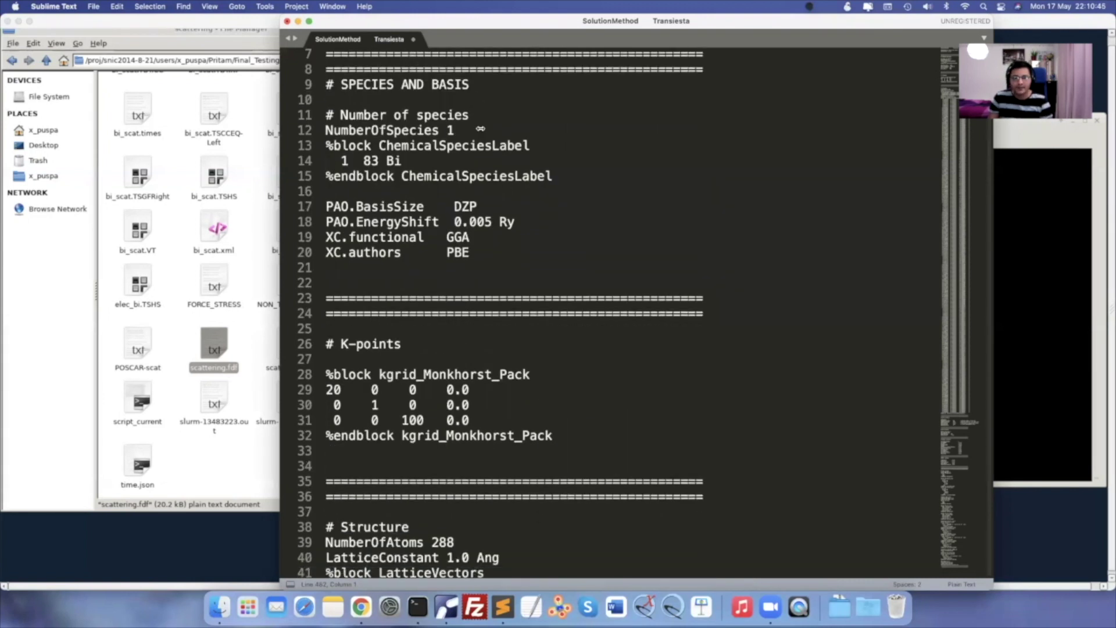
{"action": "scroll", "coordinate": [501, 197], "scroll_direction": "down", "scroll_amount": 3}
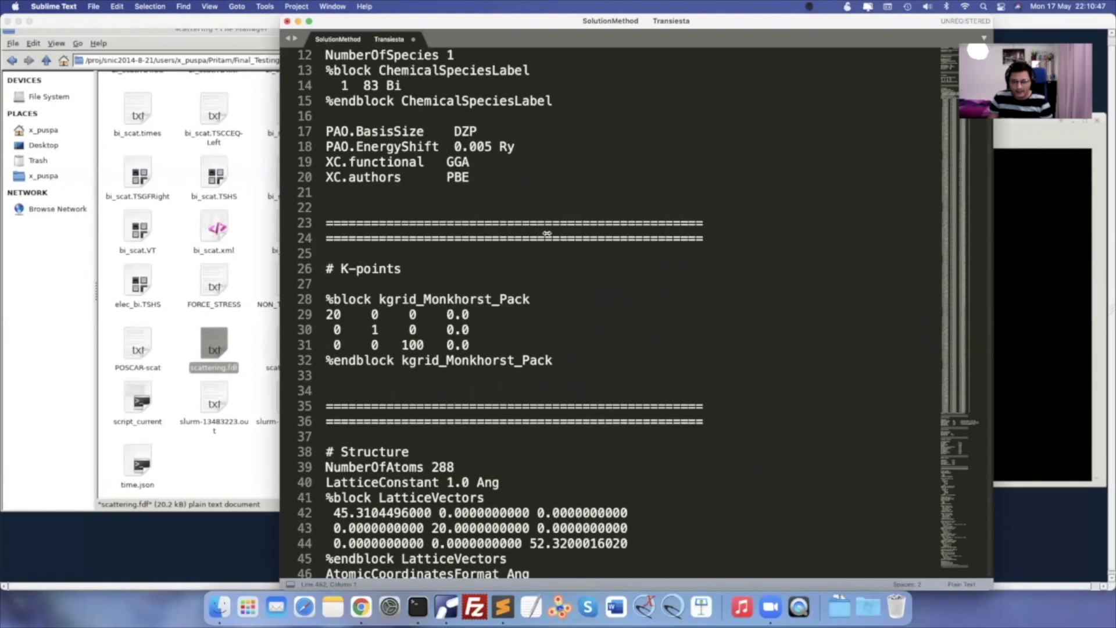
{"action": "scroll", "coordinate": [546, 234], "scroll_direction": "down", "scroll_amount": 3}
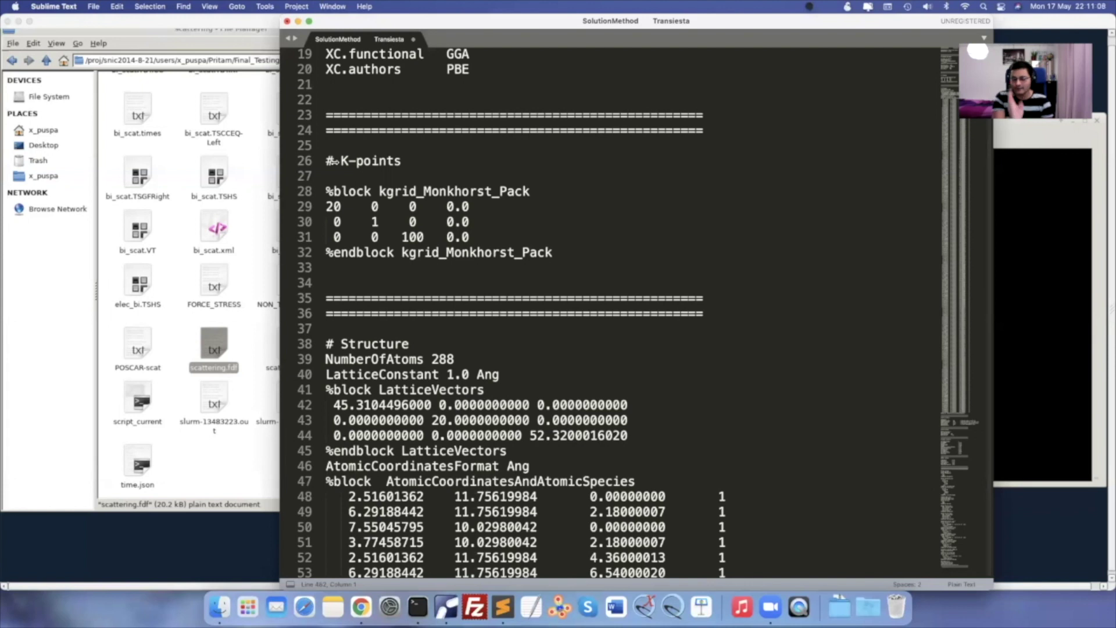
{"action": "scroll", "coordinate": [399, 232], "scroll_direction": "down", "scroll_amount": 5}
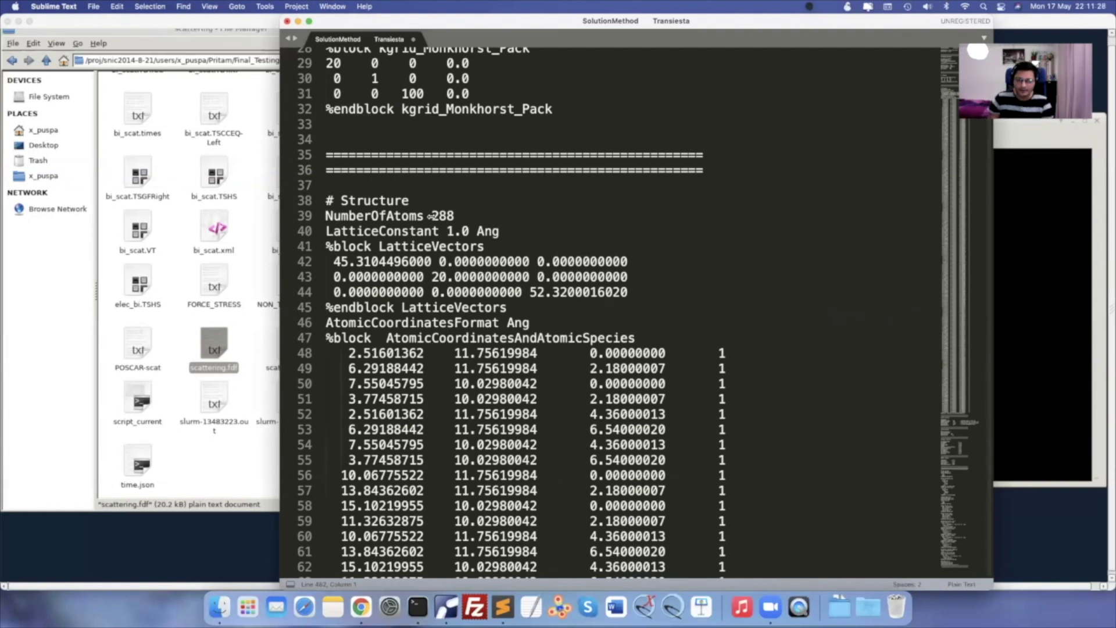
{"action": "scroll", "coordinate": [508, 248], "scroll_direction": "down", "scroll_amount": 5}
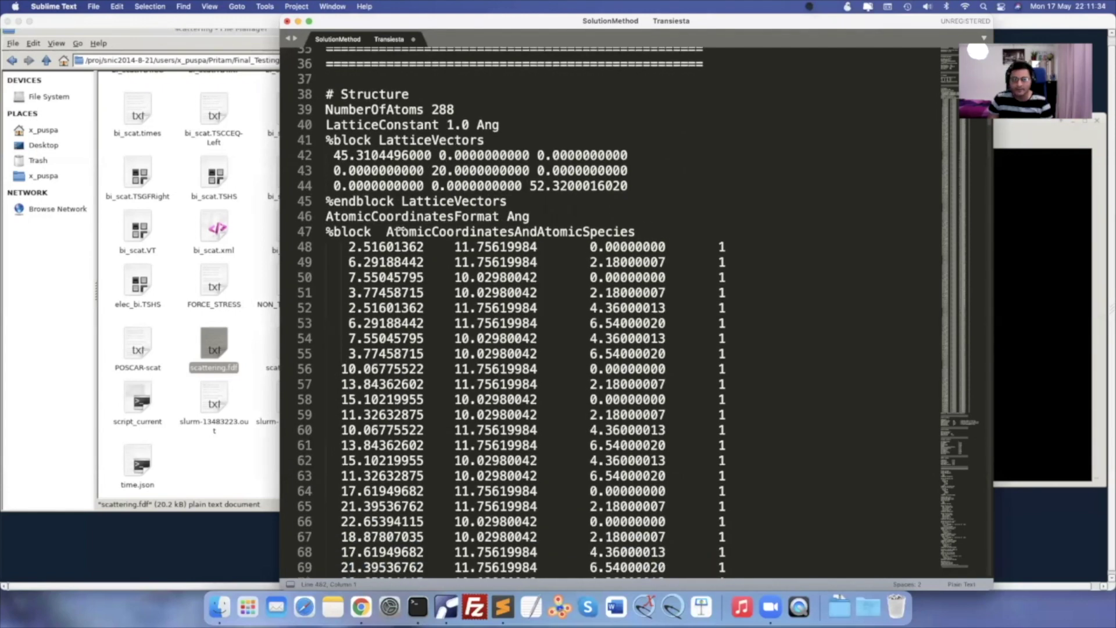
{"action": "scroll", "coordinate": [415, 227], "scroll_direction": "down", "scroll_amount": 3}
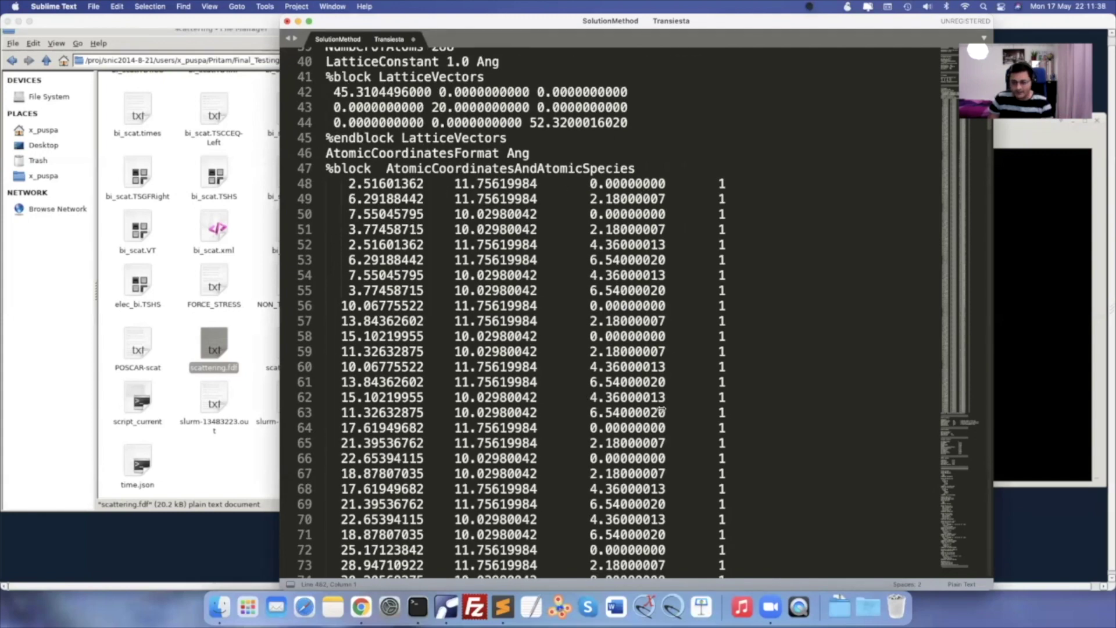
{"action": "scroll", "coordinate": [662, 412], "scroll_direction": "down", "scroll_amount": 10}
{"action": "scroll", "coordinate": [662, 411], "scroll_direction": "down", "scroll_amount": 20}
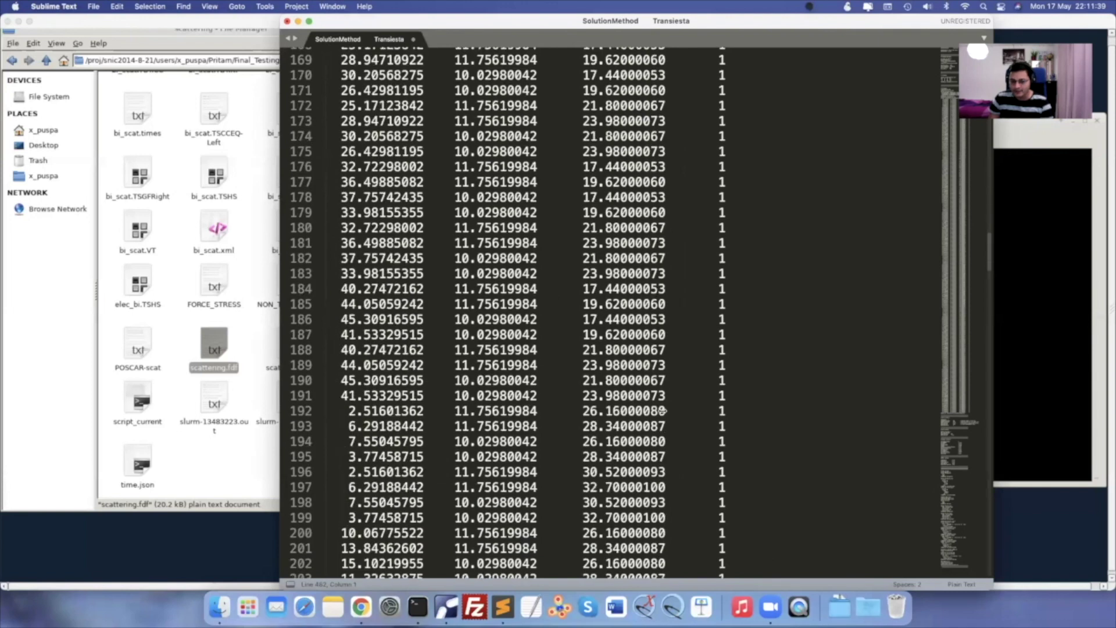
{"action": "scroll", "coordinate": [661, 412], "scroll_direction": "down", "scroll_amount": 20}
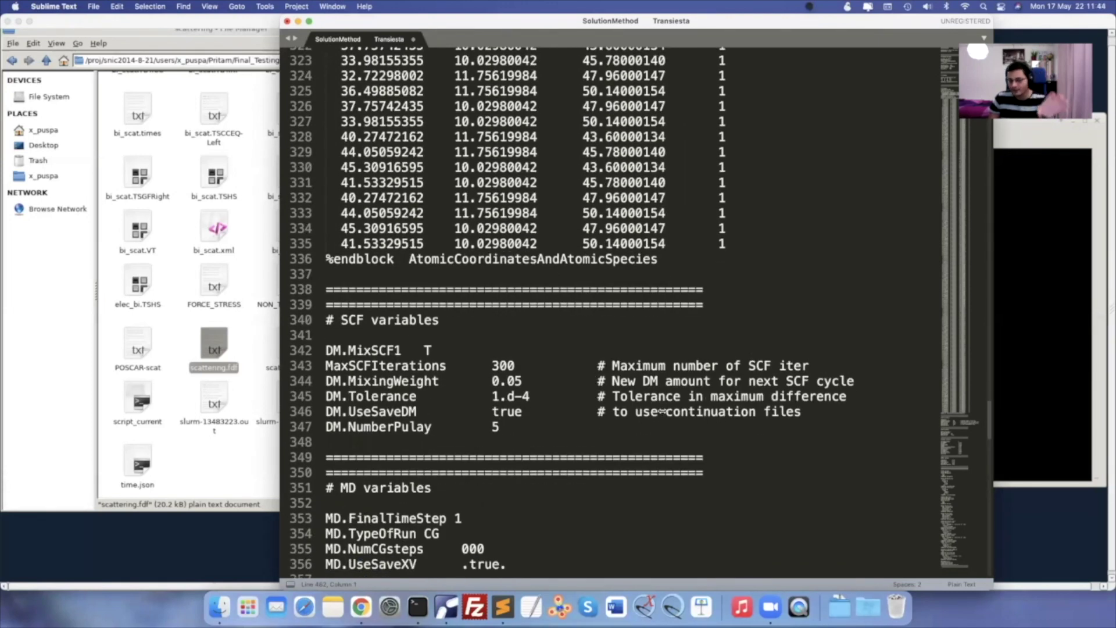
Examine the SCF, MD, output variable and other option sections of the scattering input
{"action": "scroll", "coordinate": [662, 412], "scroll_direction": "down", "scroll_amount": 2}
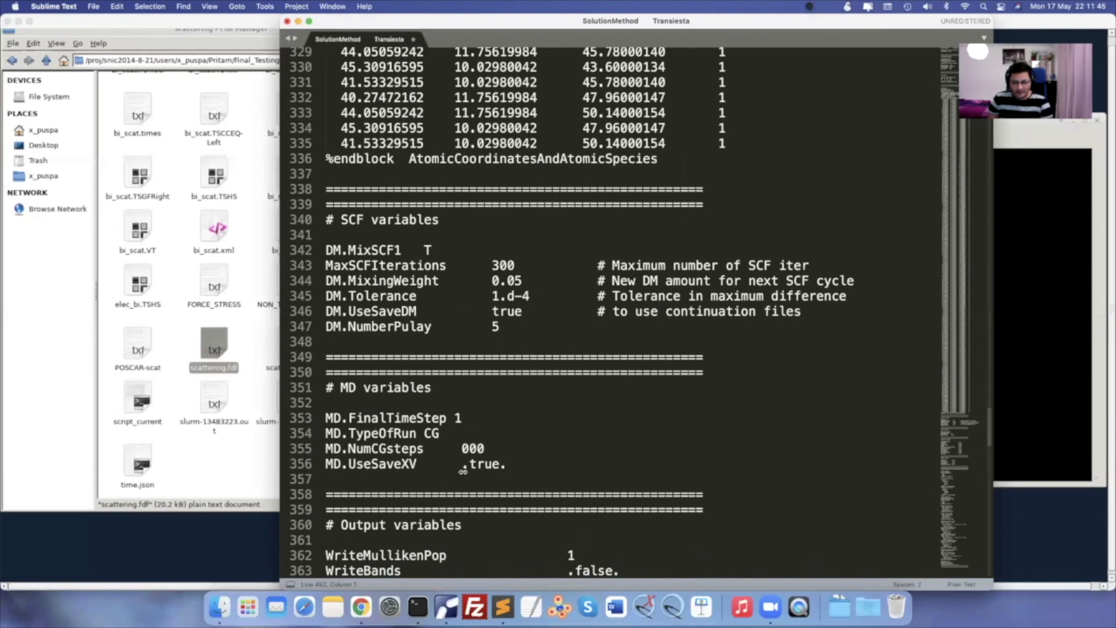
{"action": "scroll", "coordinate": [580, 430], "scroll_direction": "down", "scroll_amount": 5}
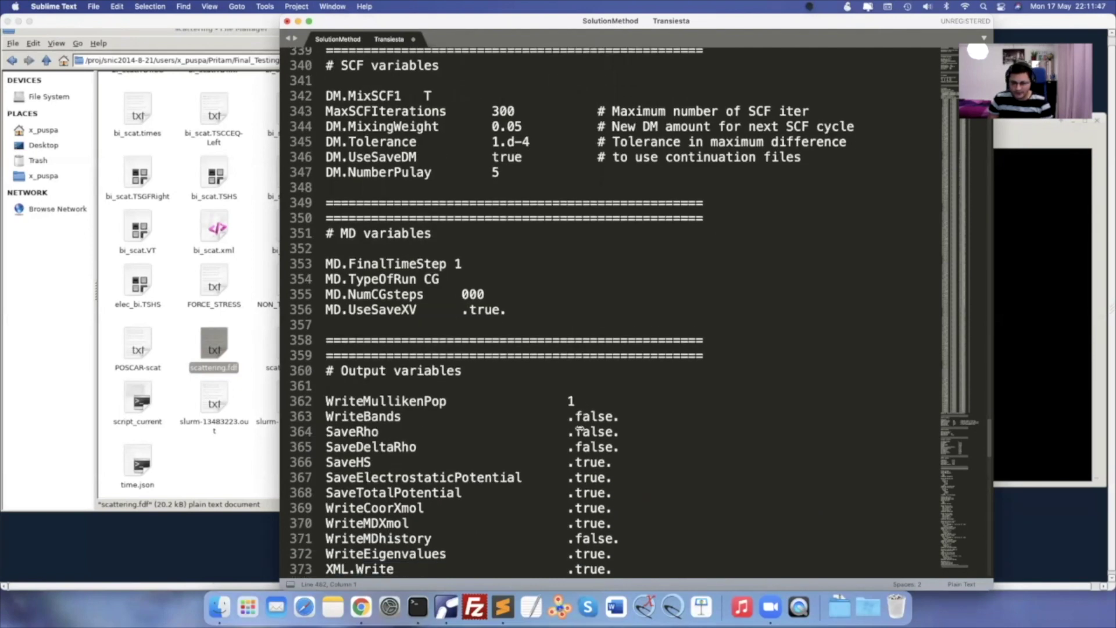
{"action": "scroll", "coordinate": [580, 430], "scroll_direction": "down", "scroll_amount": 1}
{"action": "scroll", "coordinate": [580, 430], "scroll_direction": "down", "scroll_amount": 2}
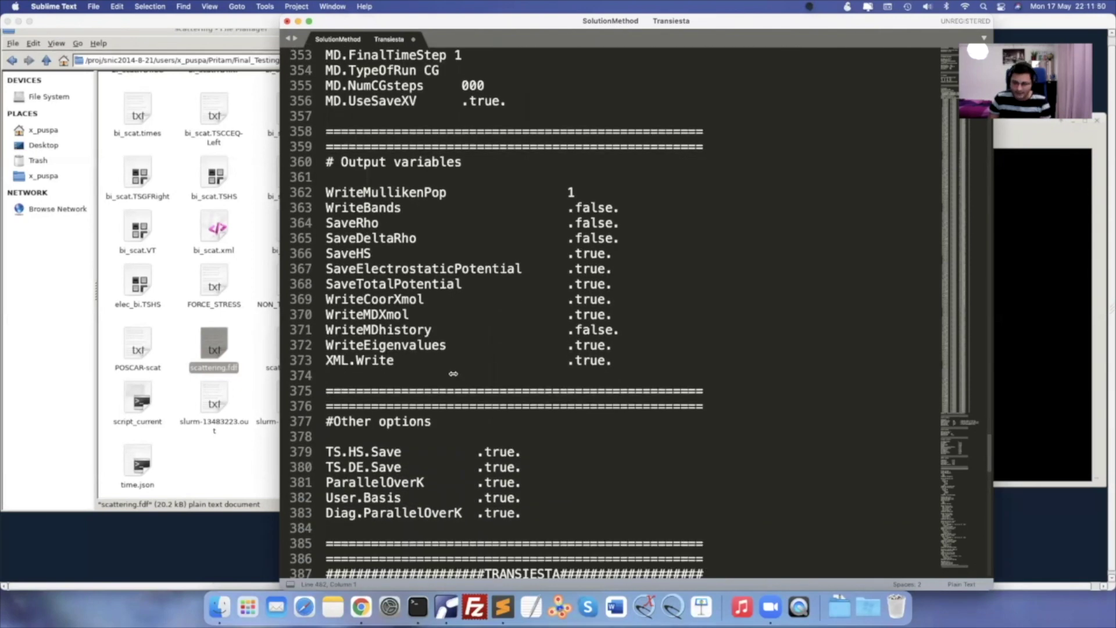
{"action": "scroll", "coordinate": [469, 378], "scroll_direction": "down", "scroll_amount": 2}
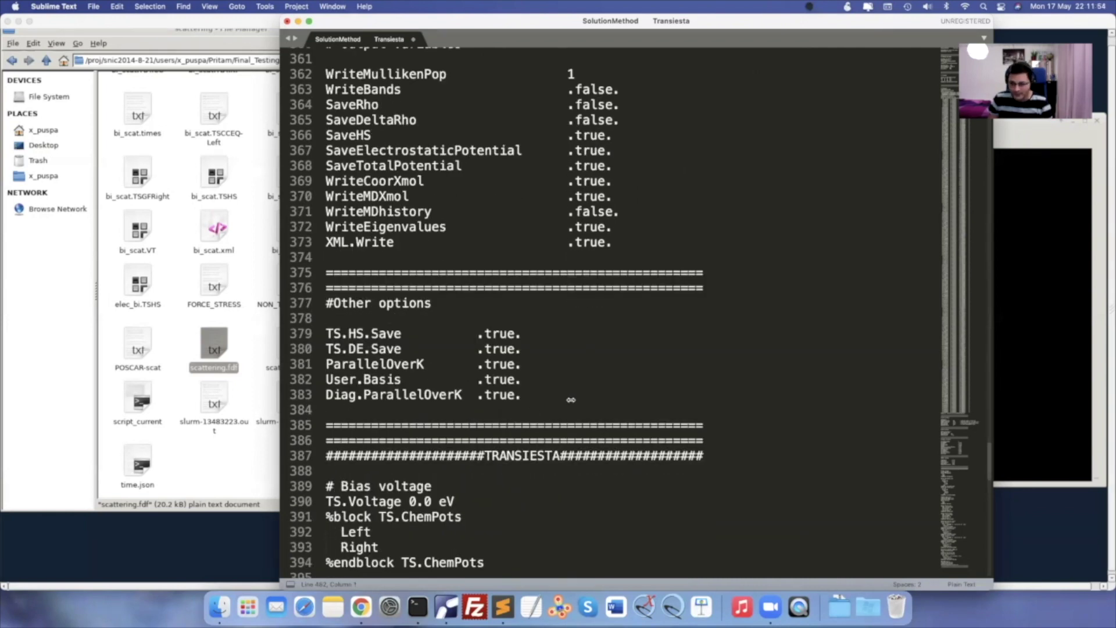
{"action": "scroll", "coordinate": [495, 372], "scroll_direction": "down", "scroll_amount": 2}
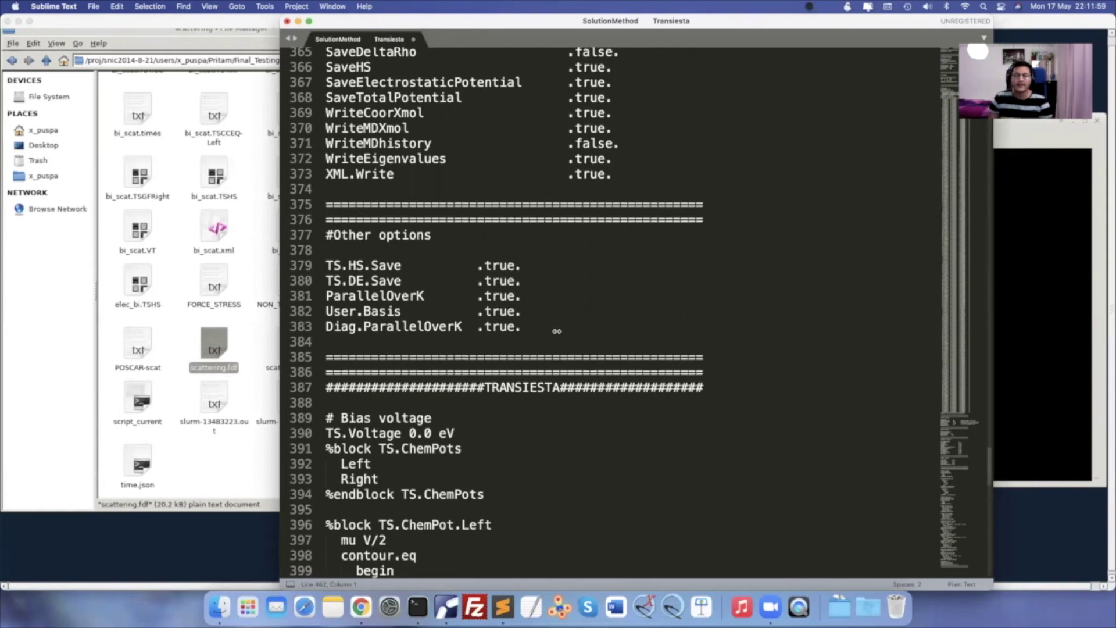
Examine the TRANSIESTA section's bias voltage and chemical potential settings, highlighting the TS.Voltage value
{"action": "scroll", "coordinate": [554, 326], "scroll_direction": "down", "scroll_amount": 4}
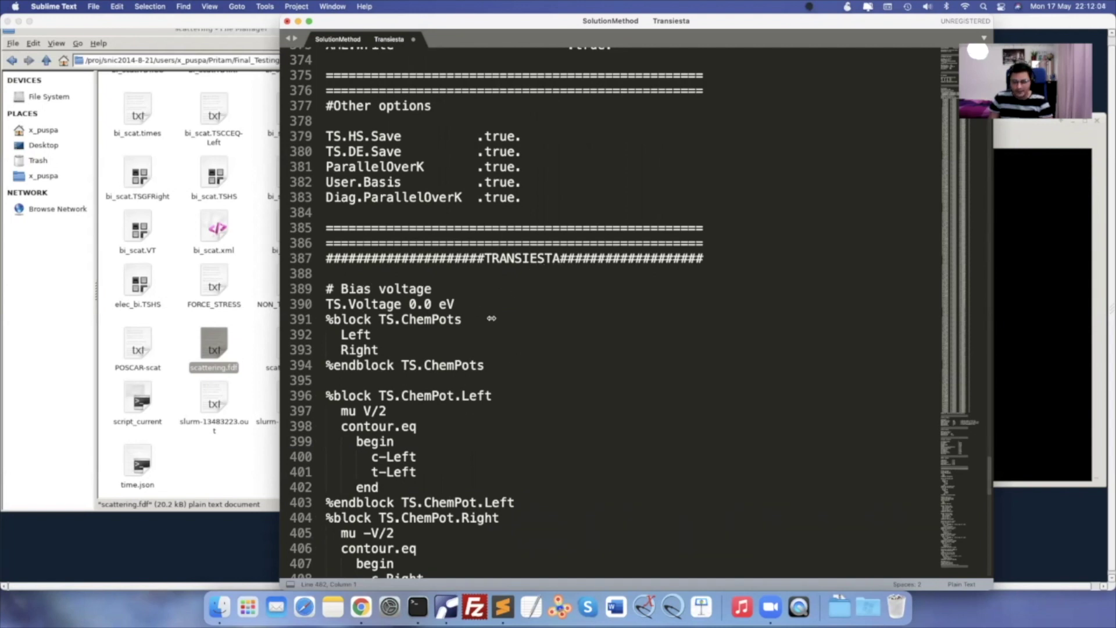
{"action": "scroll", "coordinate": [492, 318], "scroll_direction": "down", "scroll_amount": 3}
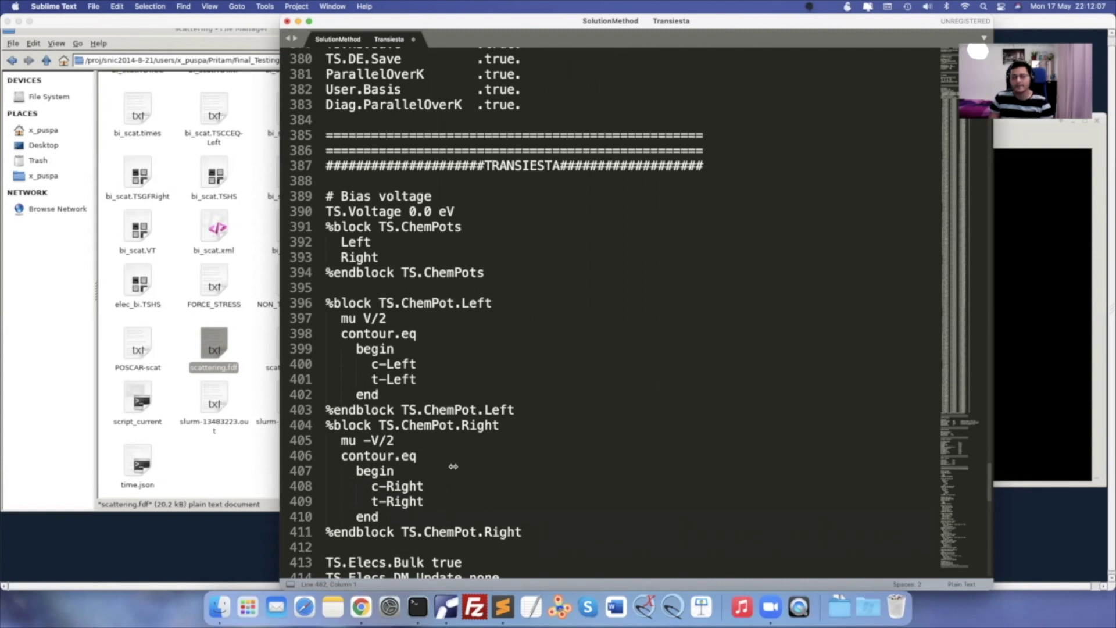
{"action": "scroll", "coordinate": [452, 465], "scroll_direction": "up", "scroll_amount": 1}
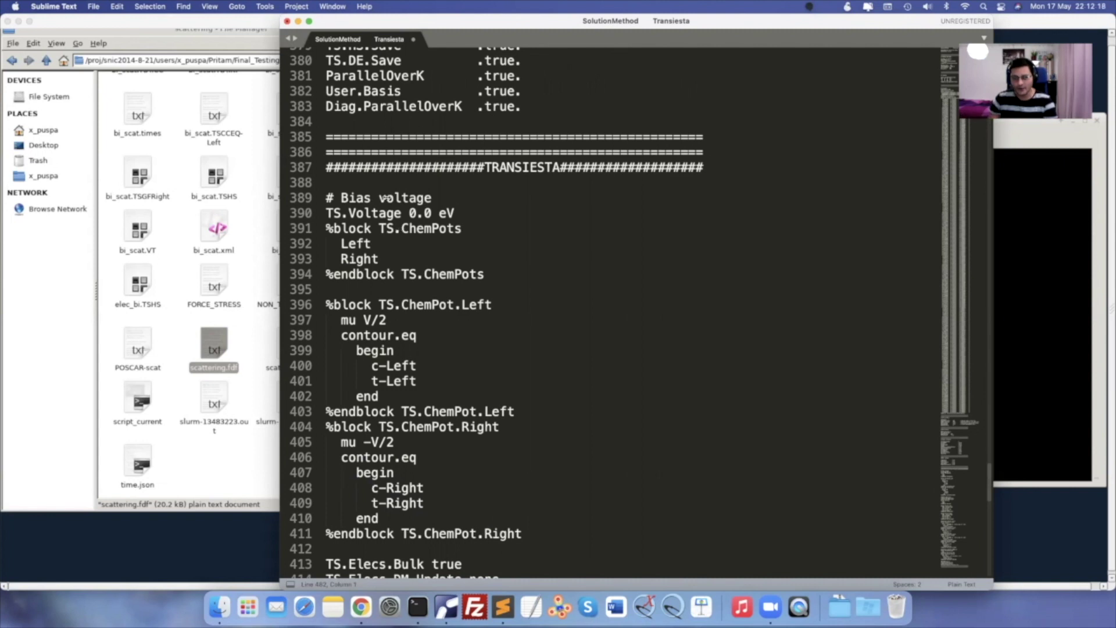
{"action": "left_click", "coordinate": [386, 212]}
{"action": "left_click_drag", "start_coordinate": [401, 213], "coordinate": [463, 214]}
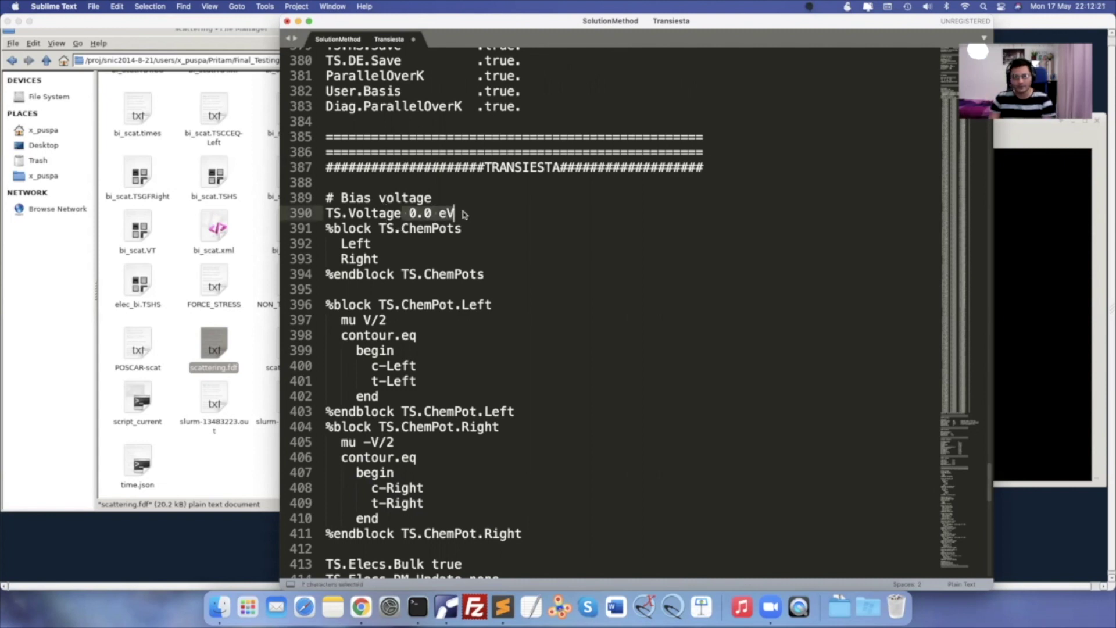
{"action": "left_click", "coordinate": [467, 260]}
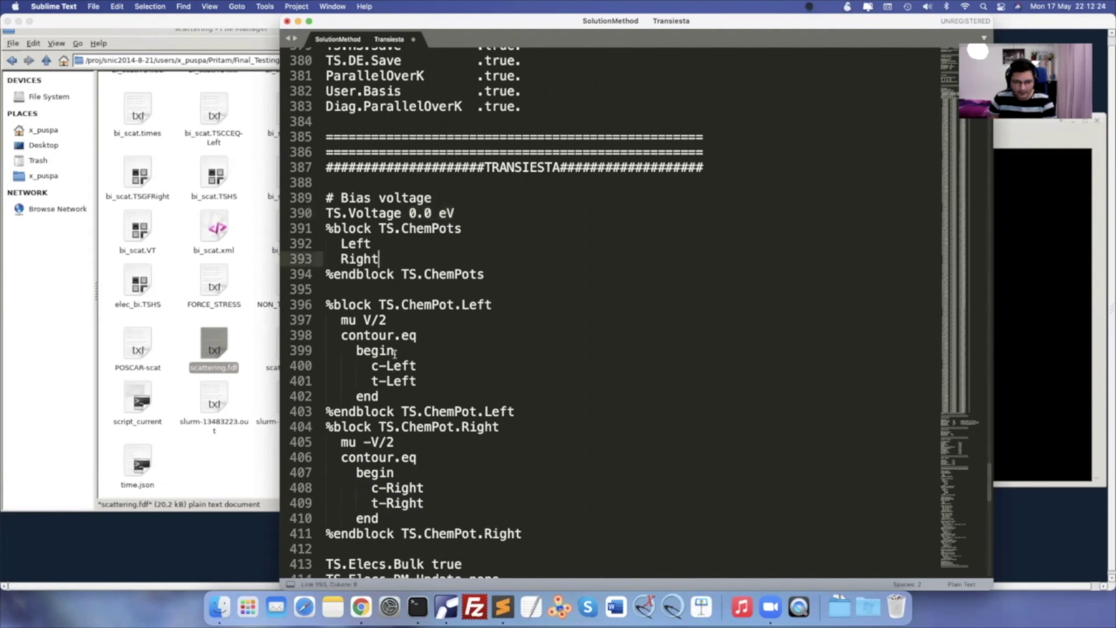
Highlight the blocks from TS.ChemPots through TS.ChemPot.Right and compare them with the TS.Elecs settings below
{"action": "left_click_drag", "start_coordinate": [326, 228], "coordinate": [417, 380]}
{"action": "left_click_drag", "start_coordinate": [431, 425], "coordinate": [531, 529]}
{"action": "scroll", "coordinate": [543, 516], "scroll_direction": "down", "scroll_amount": 4}
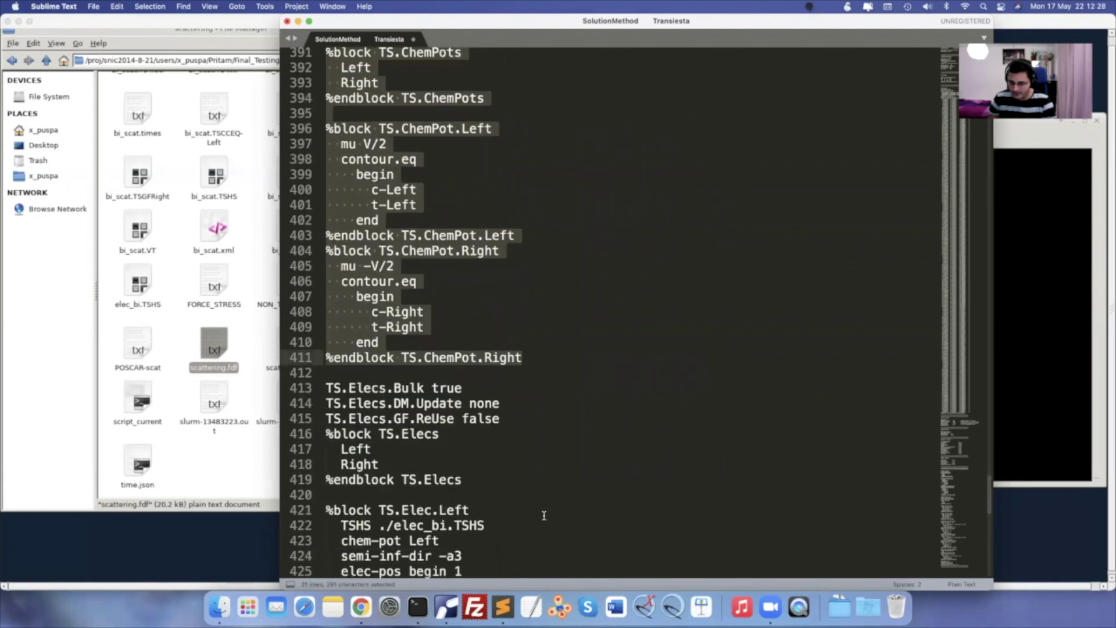
{"action": "scroll", "coordinate": [544, 515], "scroll_direction": "down", "scroll_amount": 2}
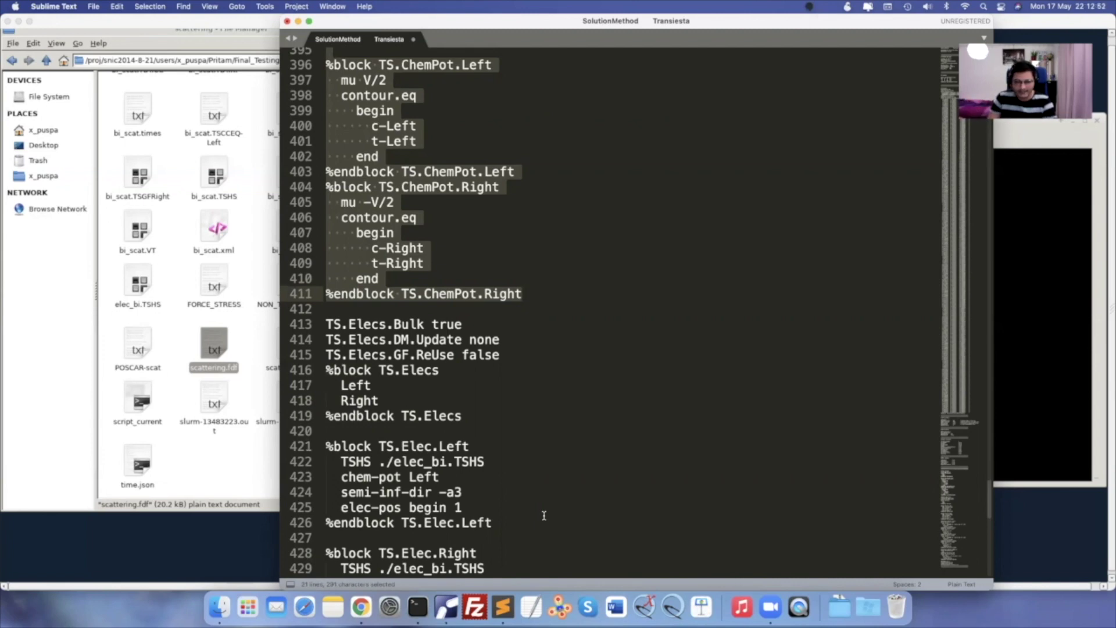
{"action": "scroll", "coordinate": [430, 195], "scroll_direction": "up", "scroll_amount": 3}
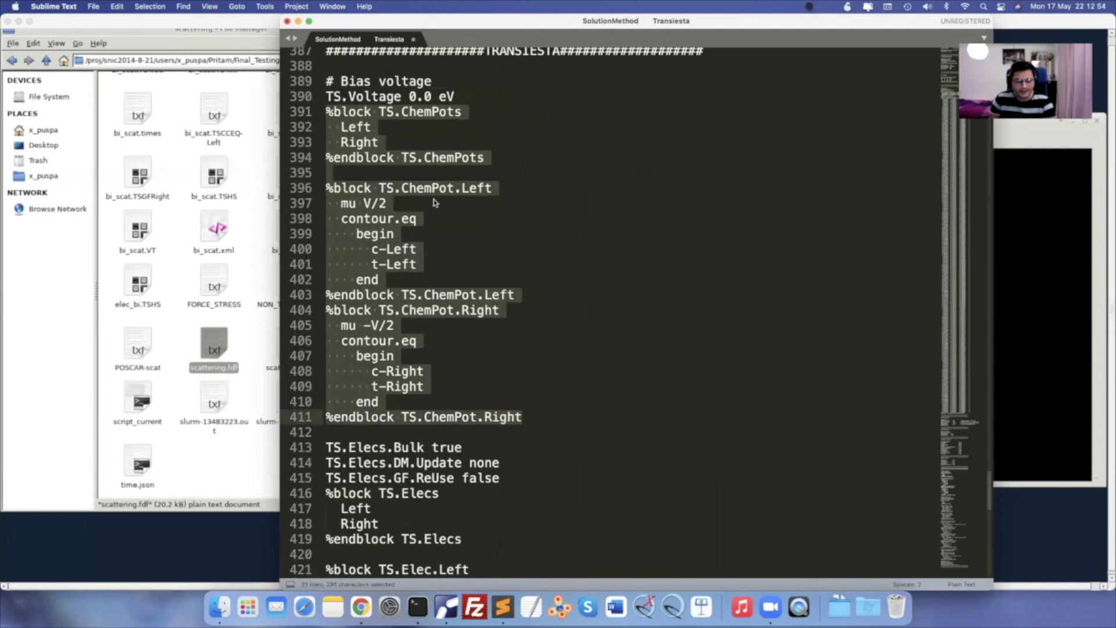
Highlight the electrode settings from TS.Elecs.Bulk through the end of the TS.Elecs block
{"action": "scroll", "coordinate": [434, 202], "scroll_direction": "down", "scroll_amount": 4}
{"action": "scroll", "coordinate": [434, 202], "scroll_direction": "down", "scroll_amount": 2}
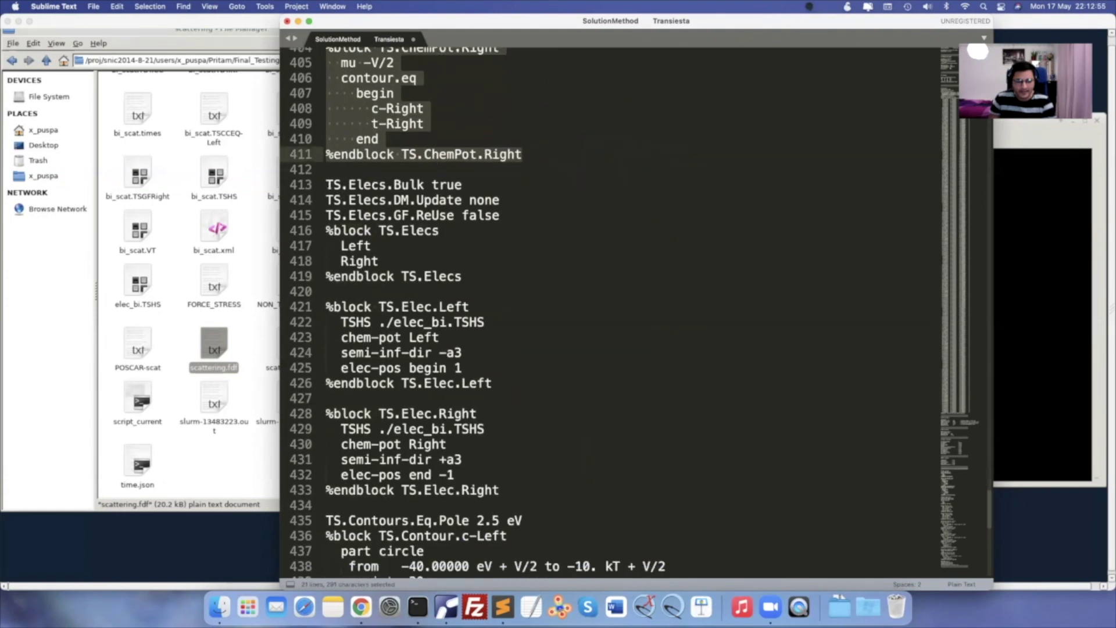
{"action": "left_click_drag", "start_coordinate": [326, 185], "coordinate": [477, 298]}
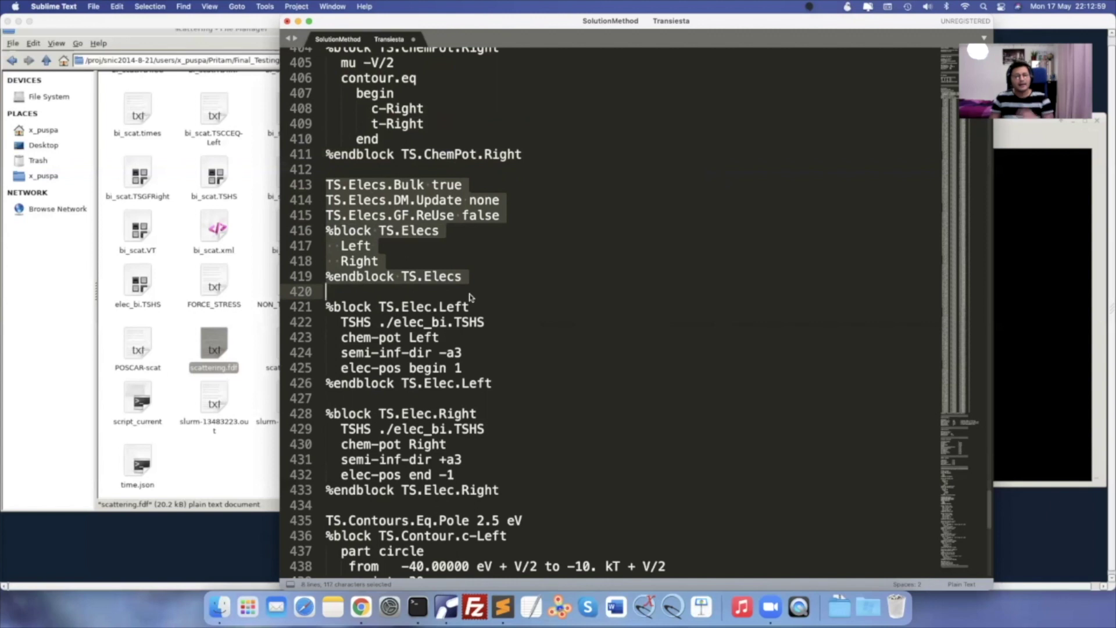
Switch to the remote file manager and locate elec_bi.TSHS in the electrodes folder of Final_Testing
{"action": "left_click", "coordinate": [253, 278]}
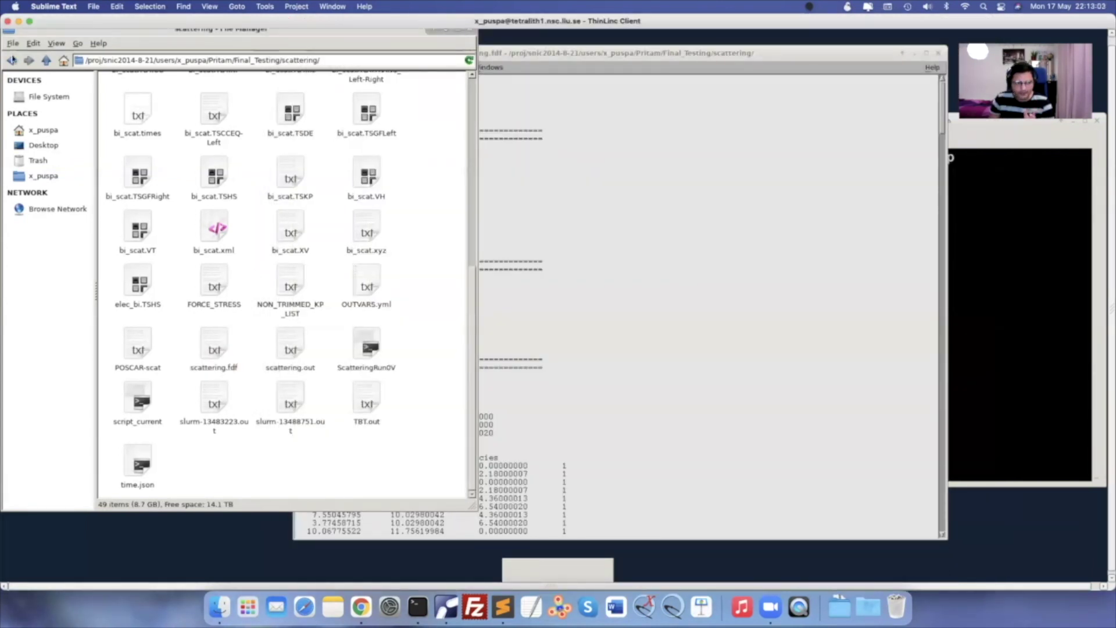
{"action": "left_click", "coordinate": [12, 60]}
{"action": "double_click", "coordinate": [122, 96]}
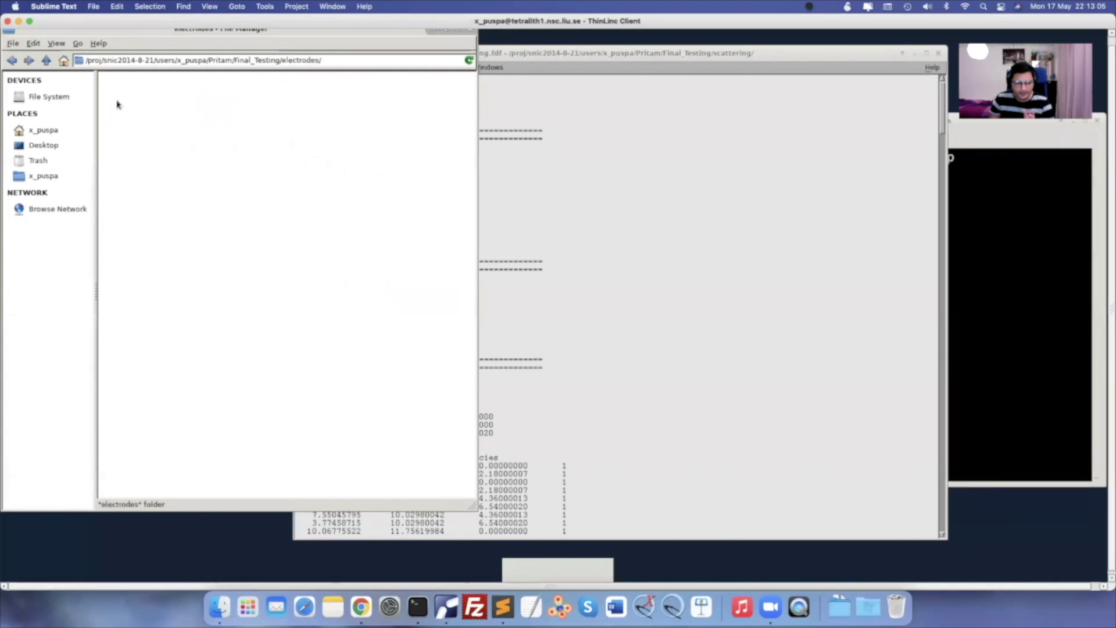
{"action": "left_click", "coordinate": [142, 277]}
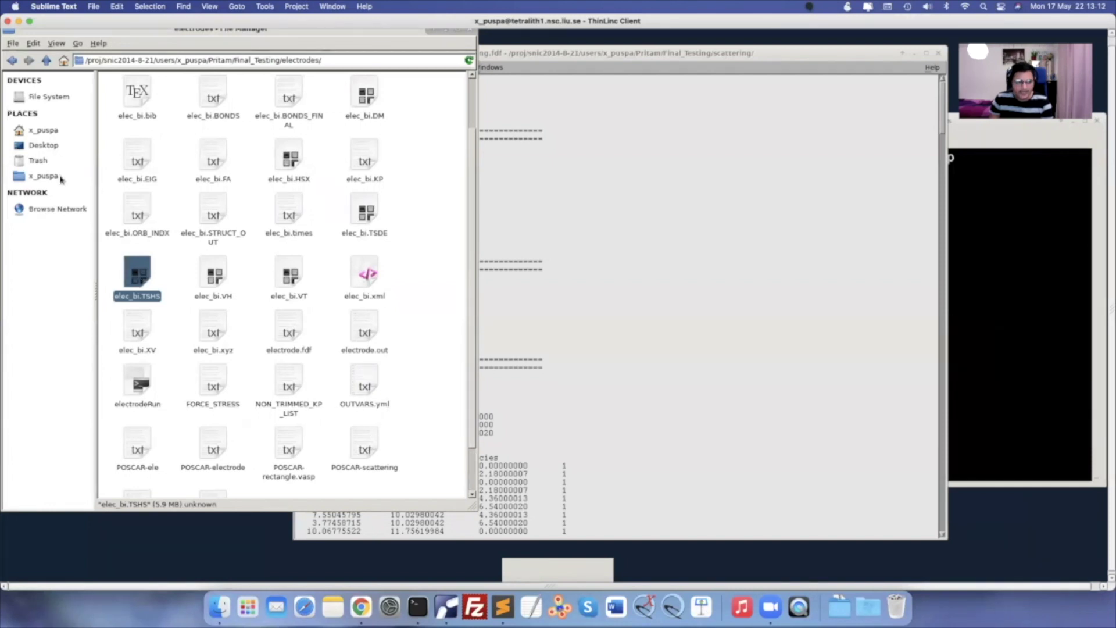
Open the scattering folder and locate its copy of elec_bi.TSHS
{"action": "left_click", "coordinate": [12, 60]}
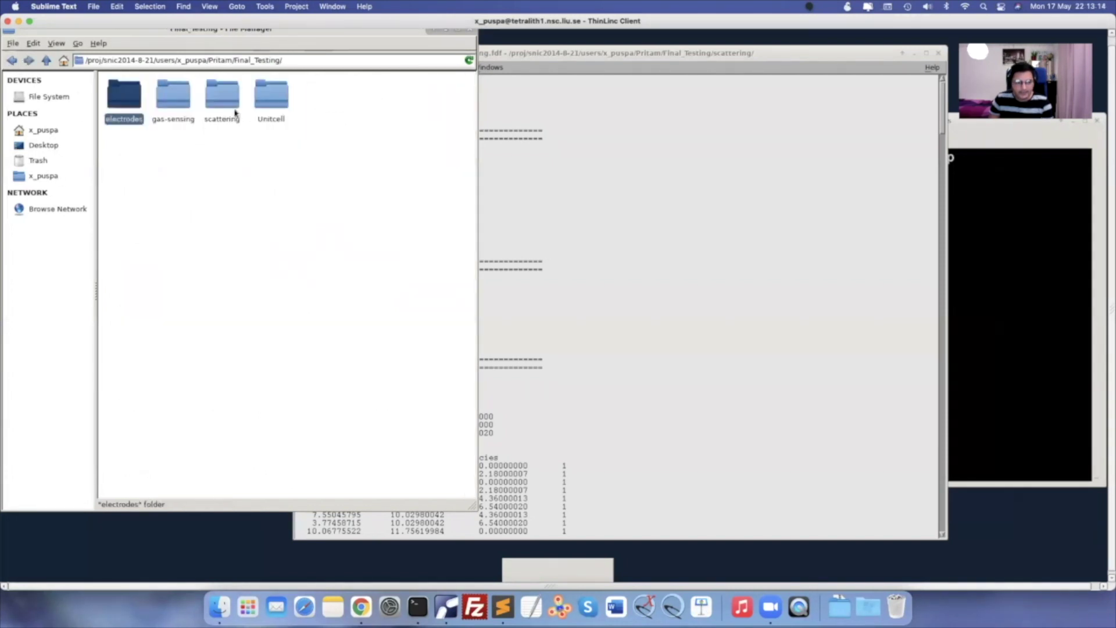
{"action": "double_click", "coordinate": [234, 107]}
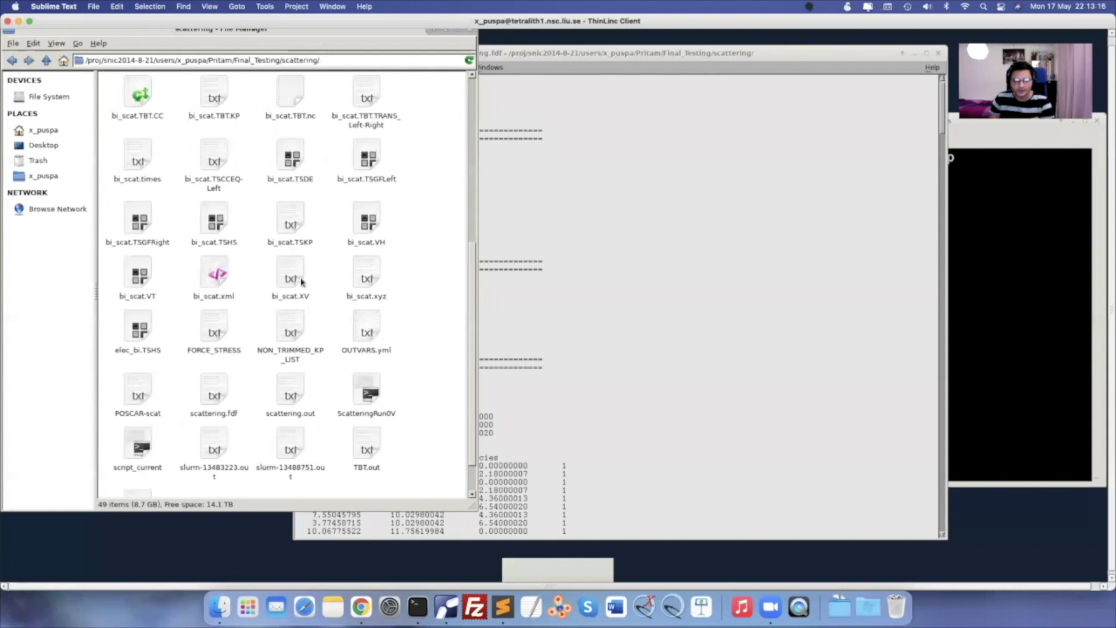
{"action": "scroll", "coordinate": [353, 234], "scroll_direction": "down", "scroll_amount": 1}
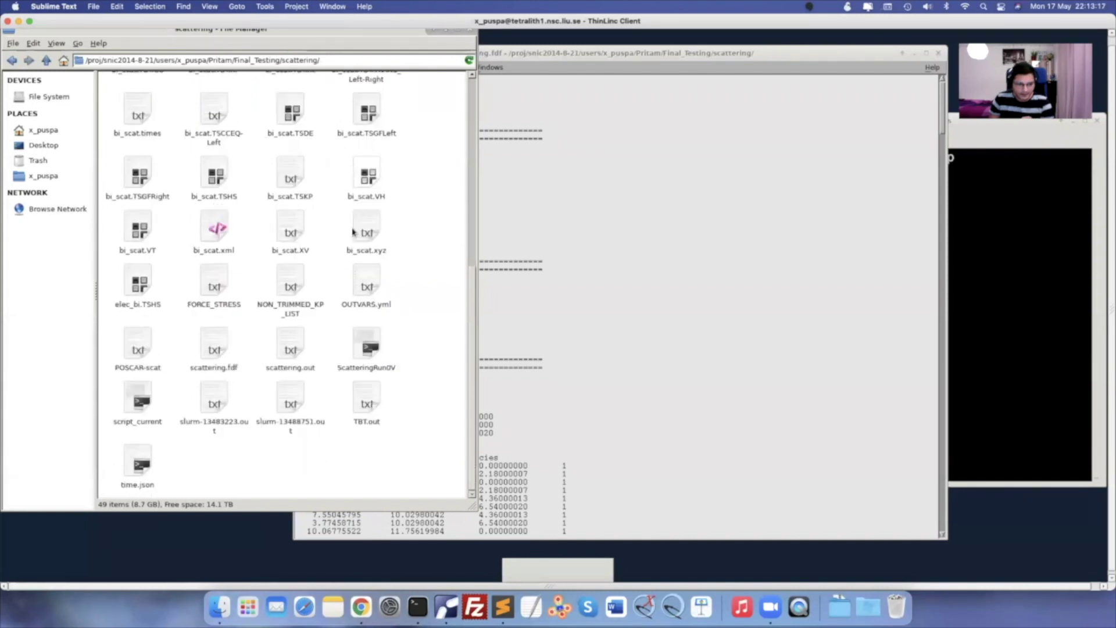
{"action": "scroll", "coordinate": [353, 233], "scroll_direction": "up", "scroll_amount": 3}
{"action": "scroll", "coordinate": [354, 238], "scroll_direction": "down", "scroll_amount": 3}
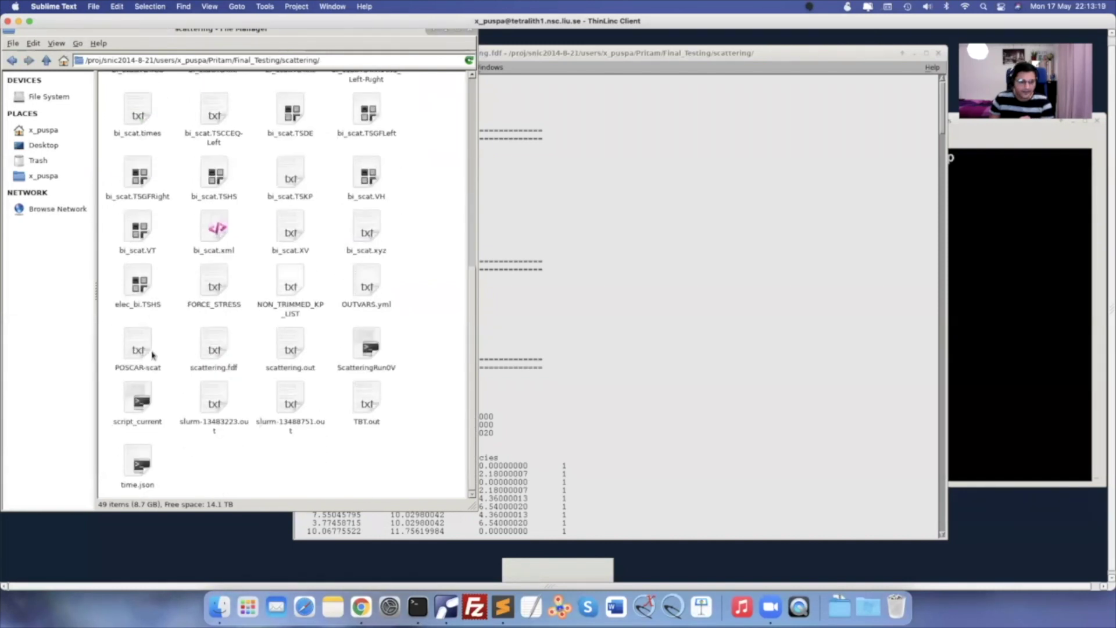
{"action": "left_click", "coordinate": [137, 299]}
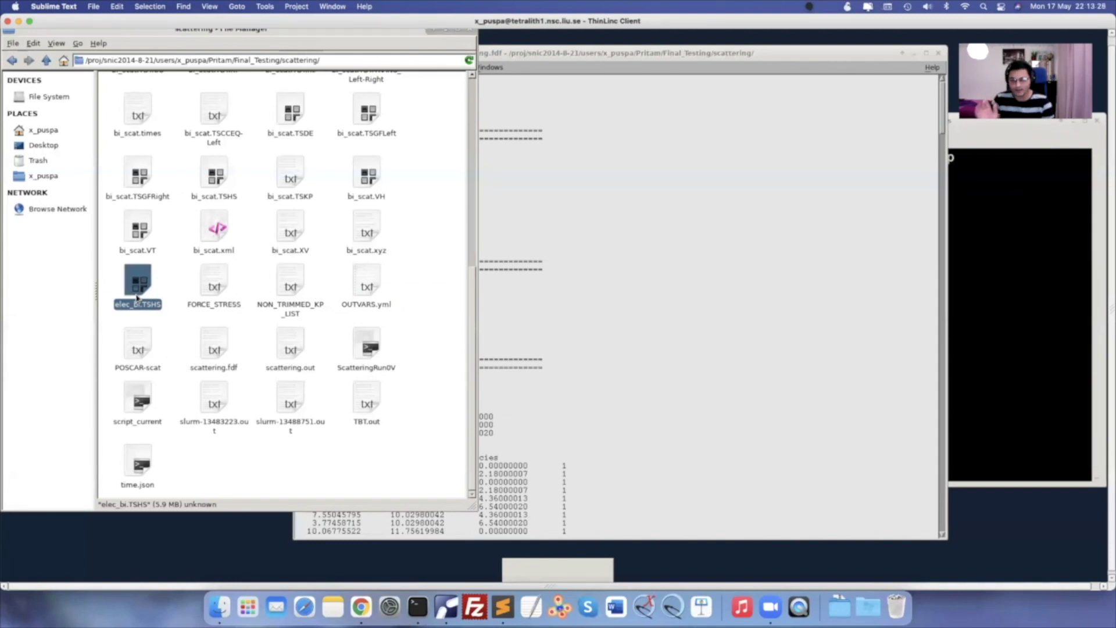
{"action": "left_click_drag", "start_coordinate": [174, 266], "coordinate": [119, 313]}
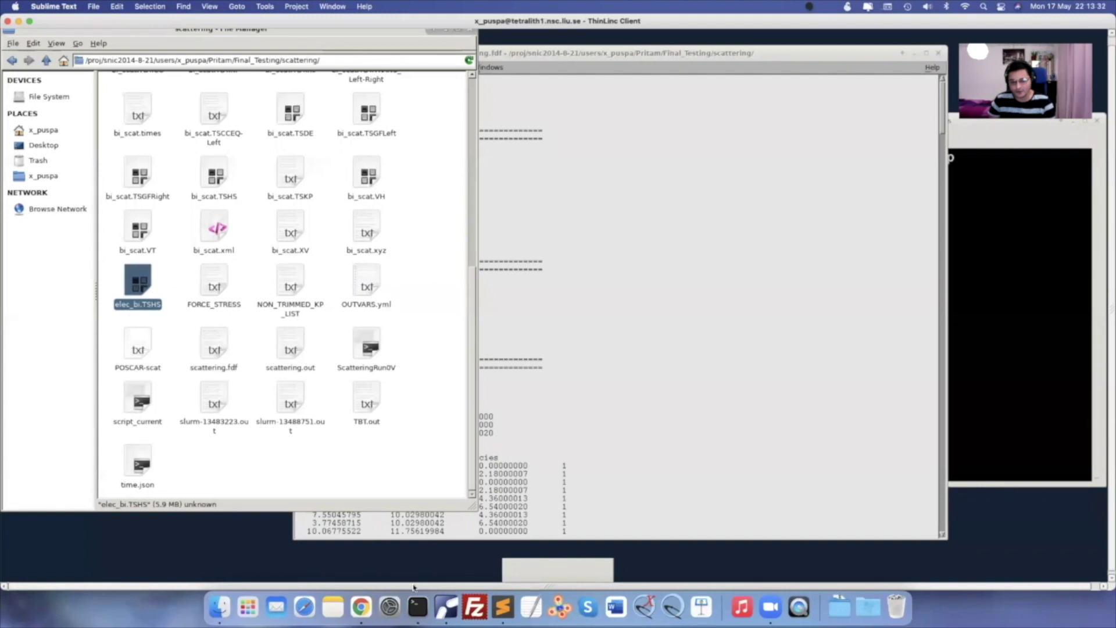
Return to the input file in Sublime Text and highlight the ./elec_bi.TSHS path in the TS.Elec.Left block
{"action": "left_click", "coordinate": [503, 608]}
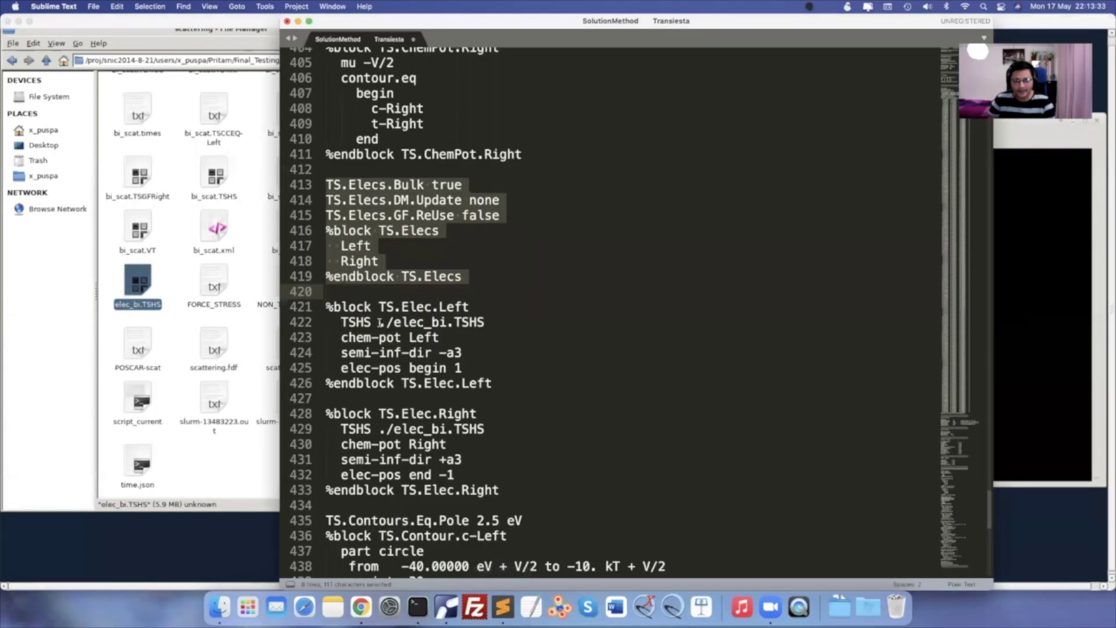
{"action": "left_click", "coordinate": [381, 323]}
{"action": "left_click_drag", "start_coordinate": [381, 323], "coordinate": [486, 323]}
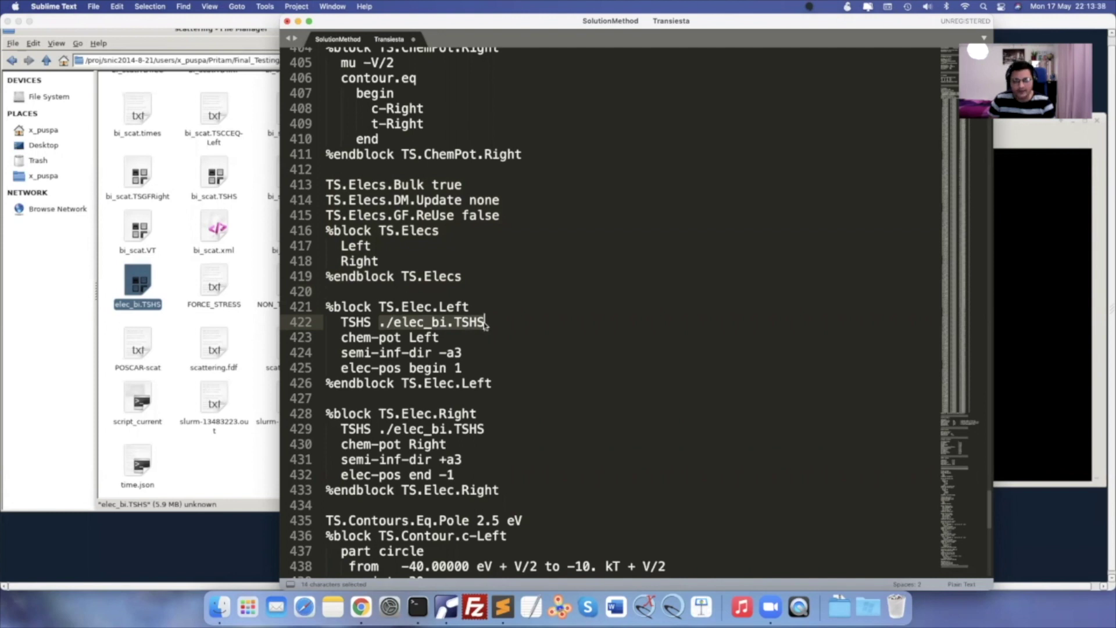
{"action": "scroll", "coordinate": [468, 328], "scroll_direction": "down", "scroll_amount": 1}
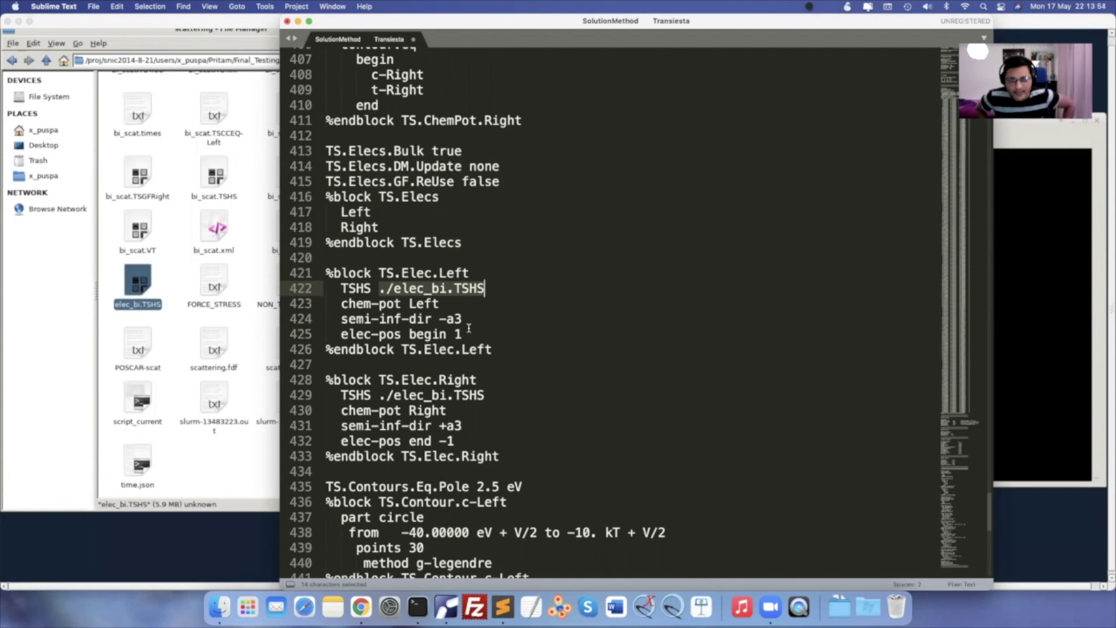
{"action": "left_click", "coordinate": [466, 335]}
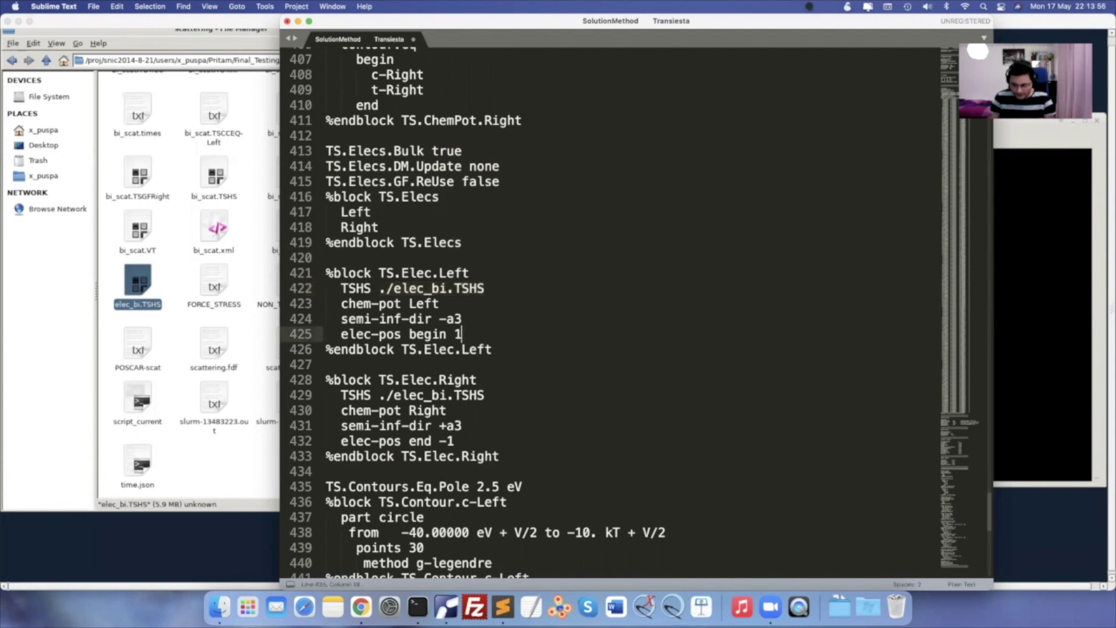
{"action": "key", "text": "Return"}
{"action": "type", "text": "used a"}
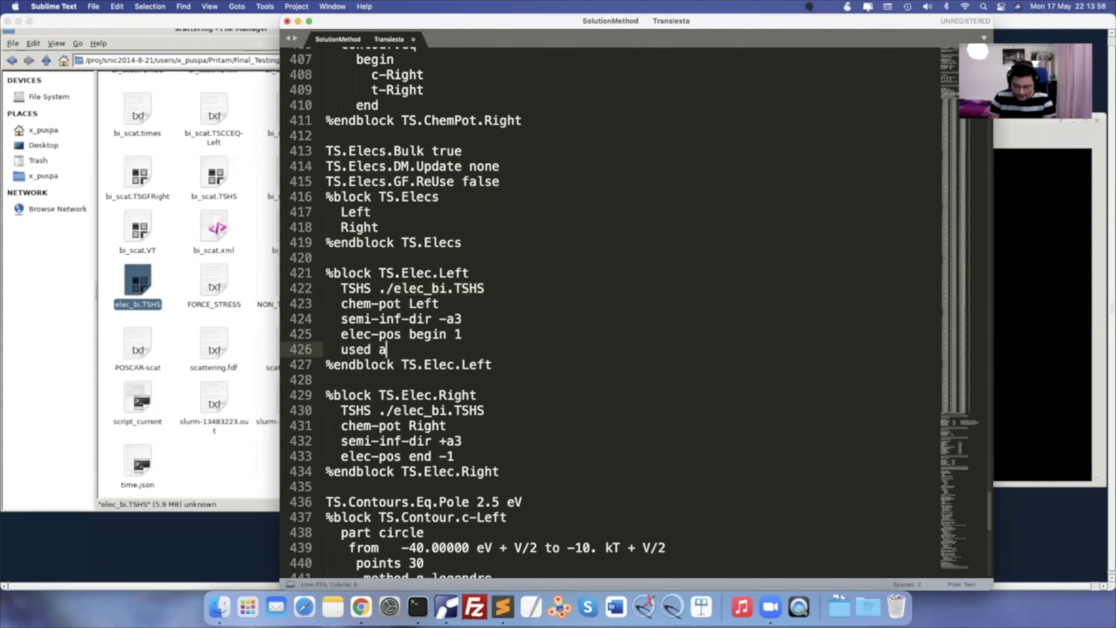
{"action": "type", "text": "toms"}
{"action": "key", "text": "BackSpace"}
{"action": "key", "text": "BackSpace"}
{"action": "key", "text": "BackSpace"}
{"action": "key", "text": "BackSpace"}
{"action": "key", "text": "BackSpace"}
{"action": "key", "text": "BackSpace"}
{"action": "key", "text": "BackSpace"}
{"action": "key", "text": "BackSpace"}
{"action": "key", "text": "BackSpace"}
{"action": "key", "text": "BackSpace"}
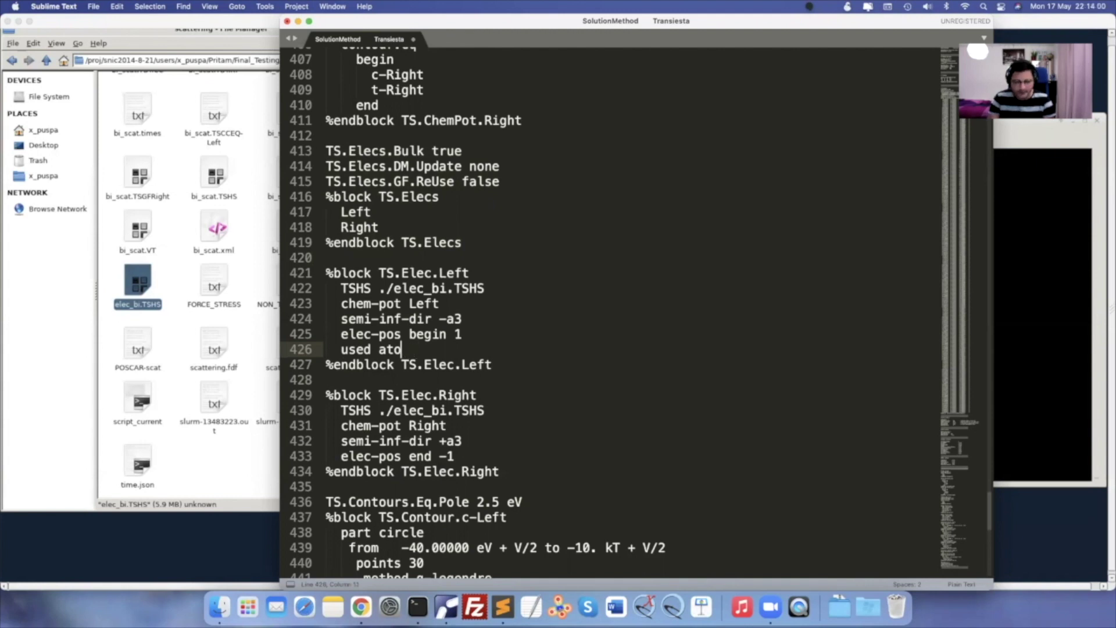
{"action": "key", "text": "BackSpace"}
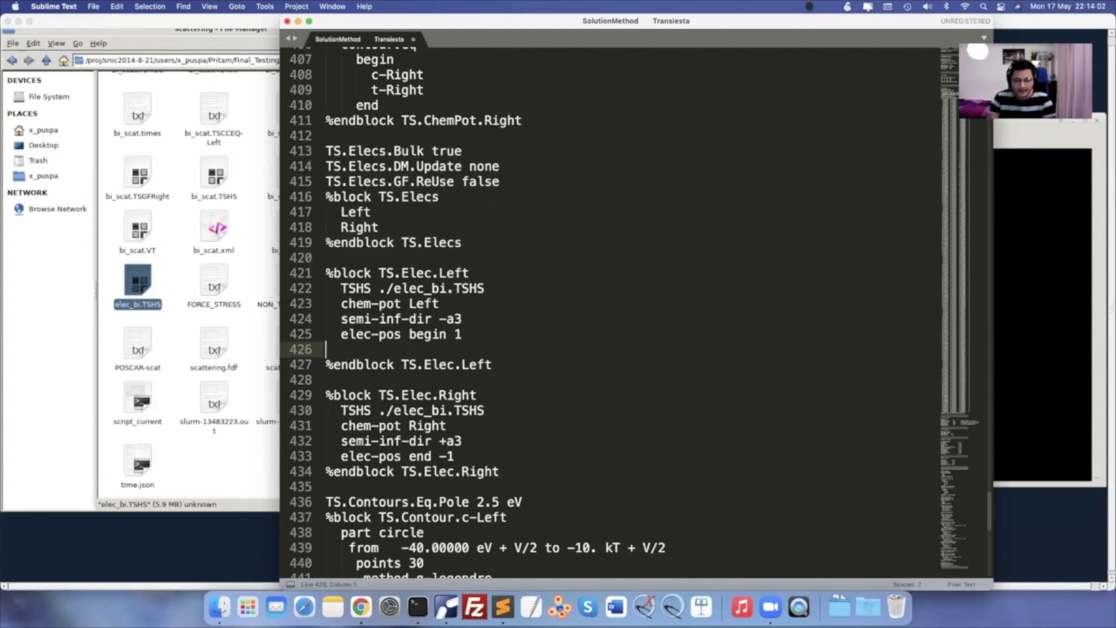
{"action": "key", "text": "BackSpace"}
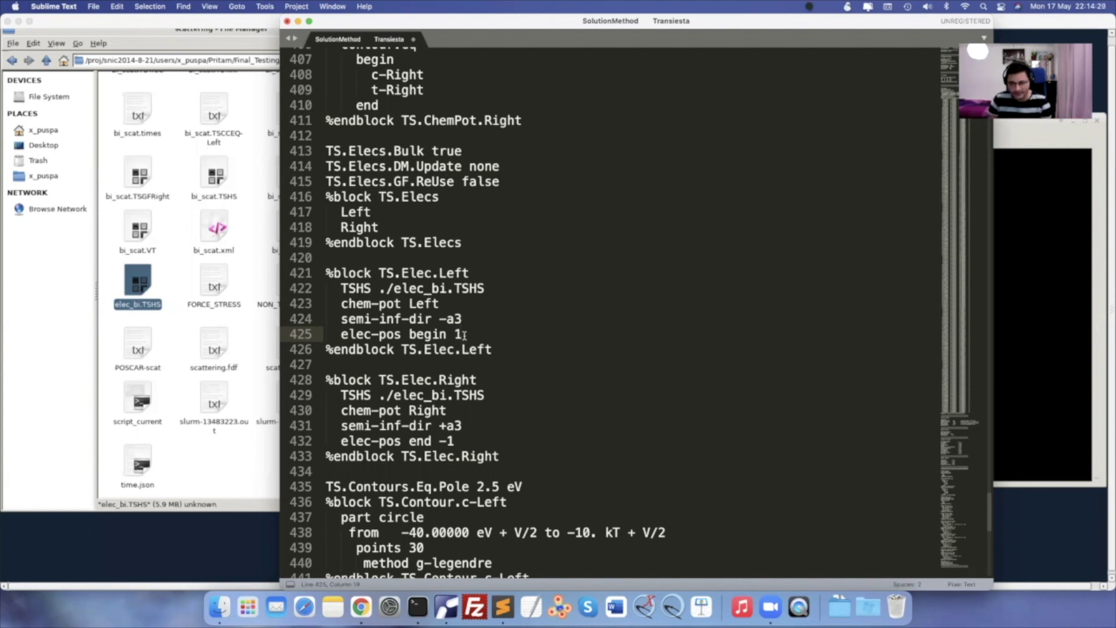
Examine the right electrode and contour blocks, highlighting the TBT.DOS.A.All line and the TS.SolutionMethod and TS.BTD.Pivot lines below them
{"action": "scroll", "coordinate": [464, 336], "scroll_direction": "down", "scroll_amount": 3}
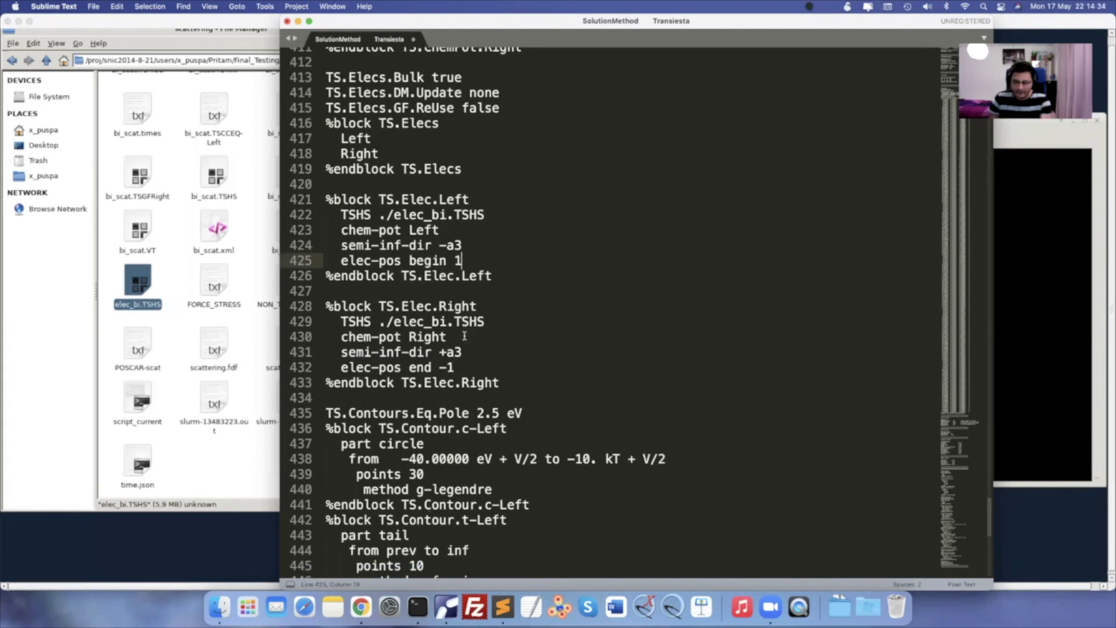
{"action": "scroll", "coordinate": [465, 336], "scroll_direction": "down", "scroll_amount": 5}
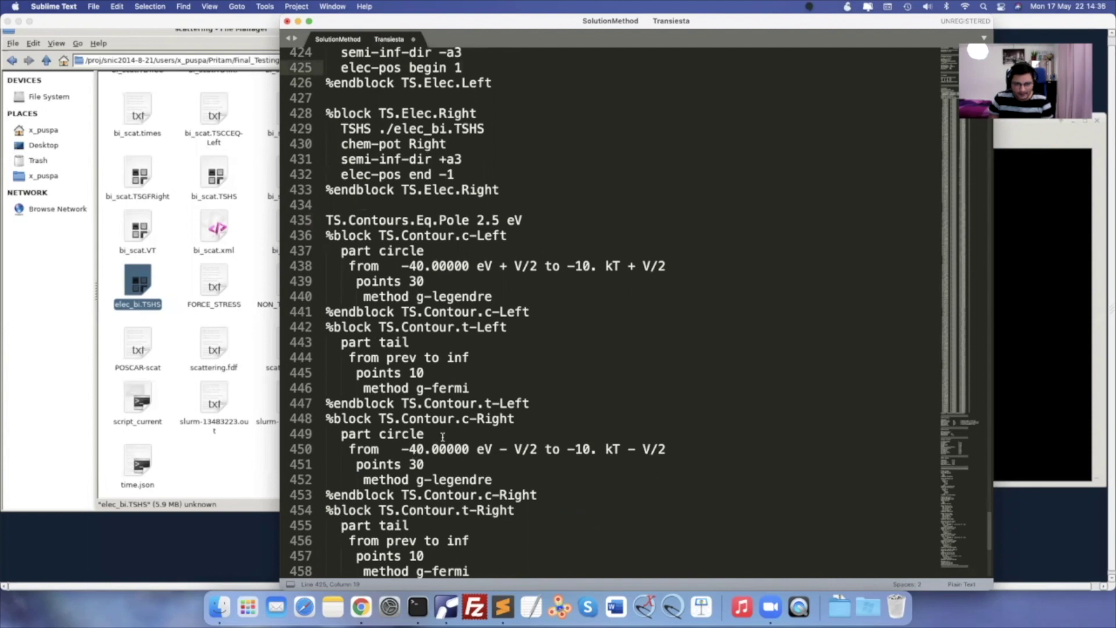
{"action": "scroll", "coordinate": [442, 437], "scroll_direction": "down", "scroll_amount": 5}
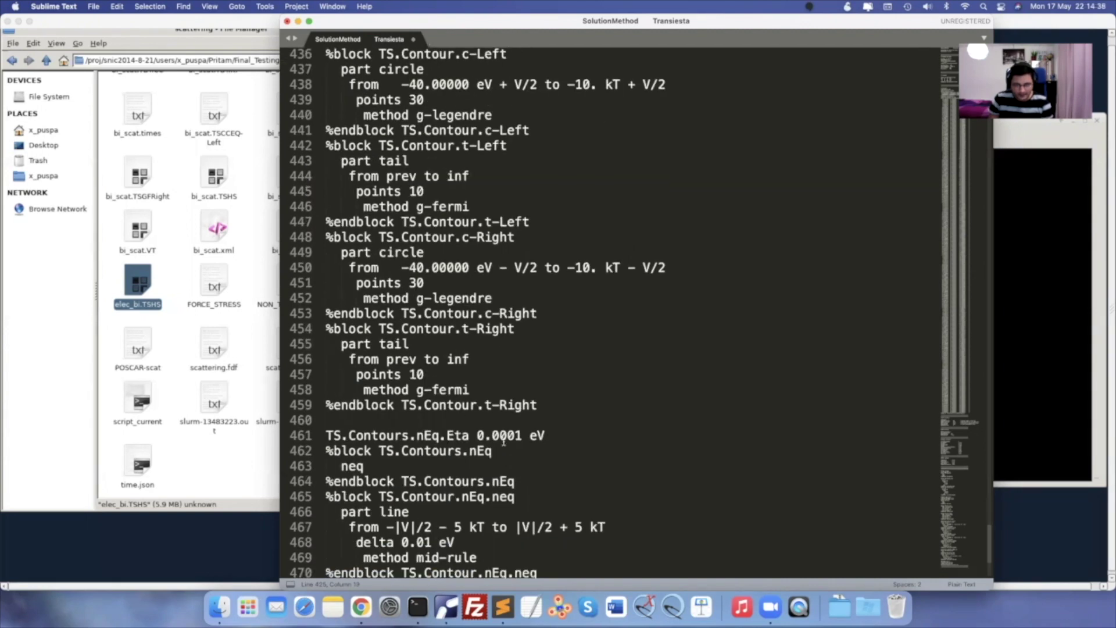
{"action": "scroll", "coordinate": [504, 442], "scroll_direction": "down", "scroll_amount": 4}
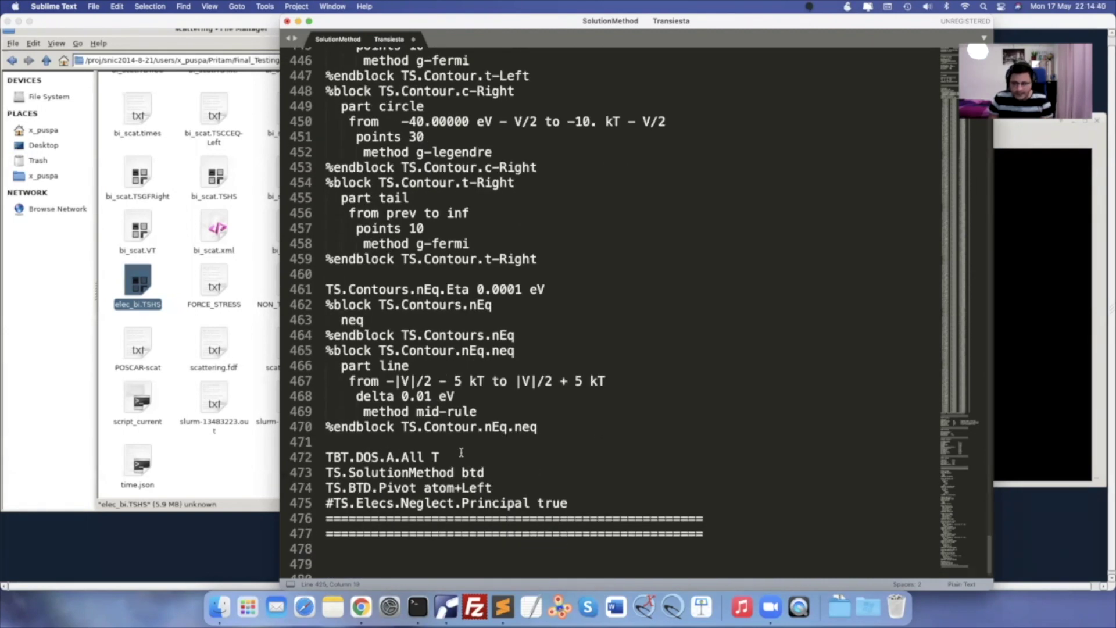
{"action": "mouse_move", "coordinate": [427, 457]}
{"action": "left_mouse_down"}
{"action": "mouse_move", "coordinate": [327, 455]}
{"action": "mouse_move", "coordinate": [514, 462]}
{"action": "mouse_move", "coordinate": [445, 463]}
{"action": "left_mouse_up"}
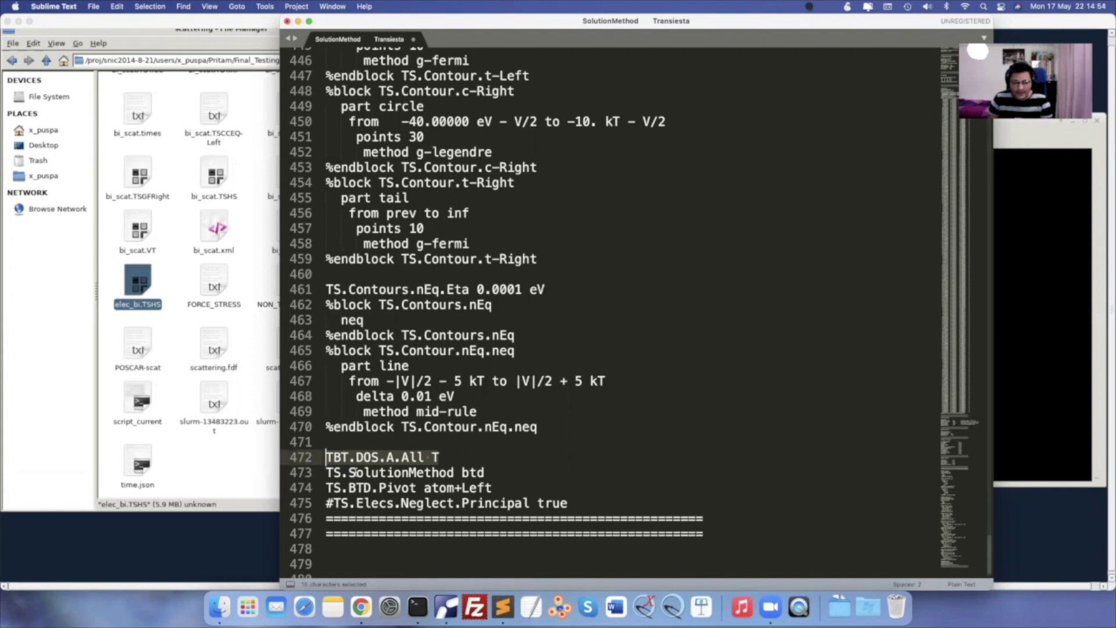
{"action": "left_click_drag", "start_coordinate": [326, 472], "coordinate": [499, 489]}
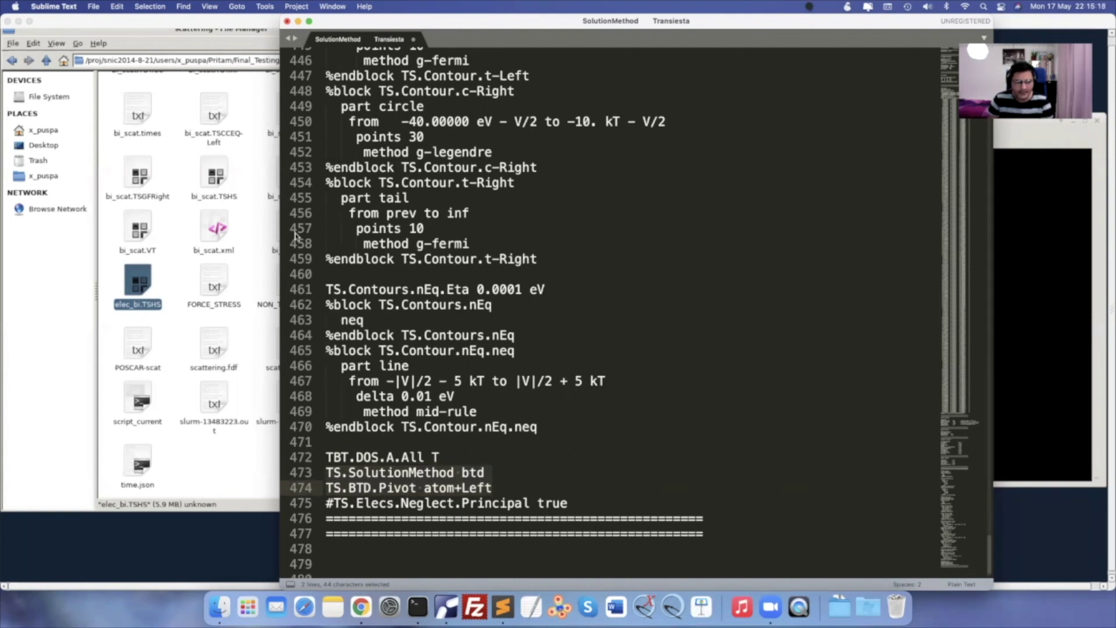
Open the Analyze folder inside the scattering directory and close the scattering directory's scattering.fdf file
{"action": "left_click", "coordinate": [257, 213]}
{"action": "scroll", "coordinate": [257, 213], "scroll_direction": "up", "scroll_amount": 10}
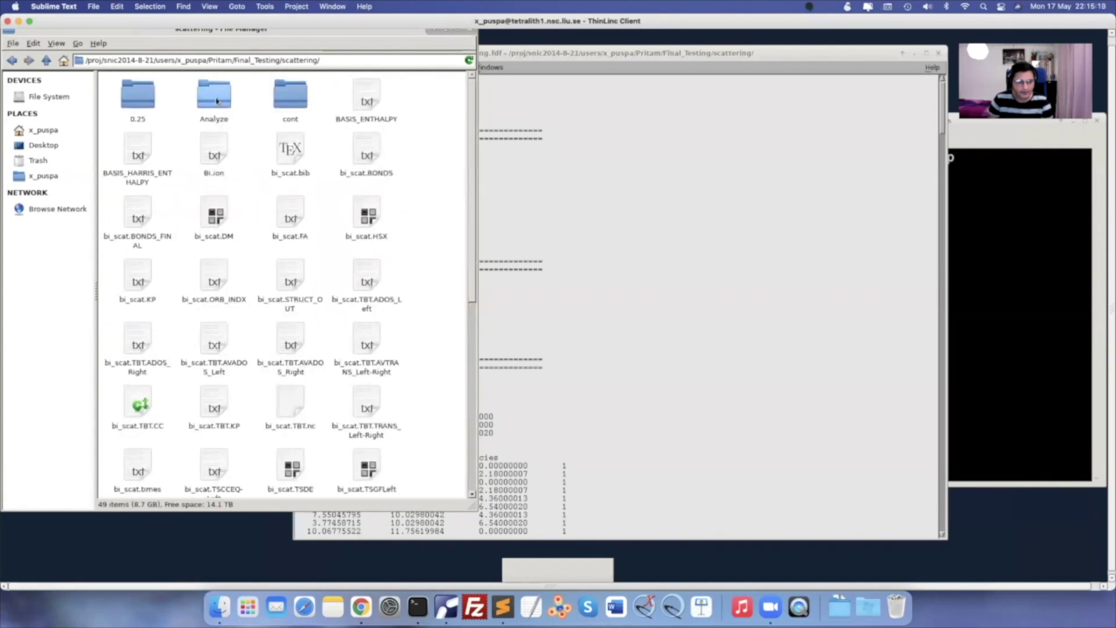
{"action": "double_click", "coordinate": [216, 101]}
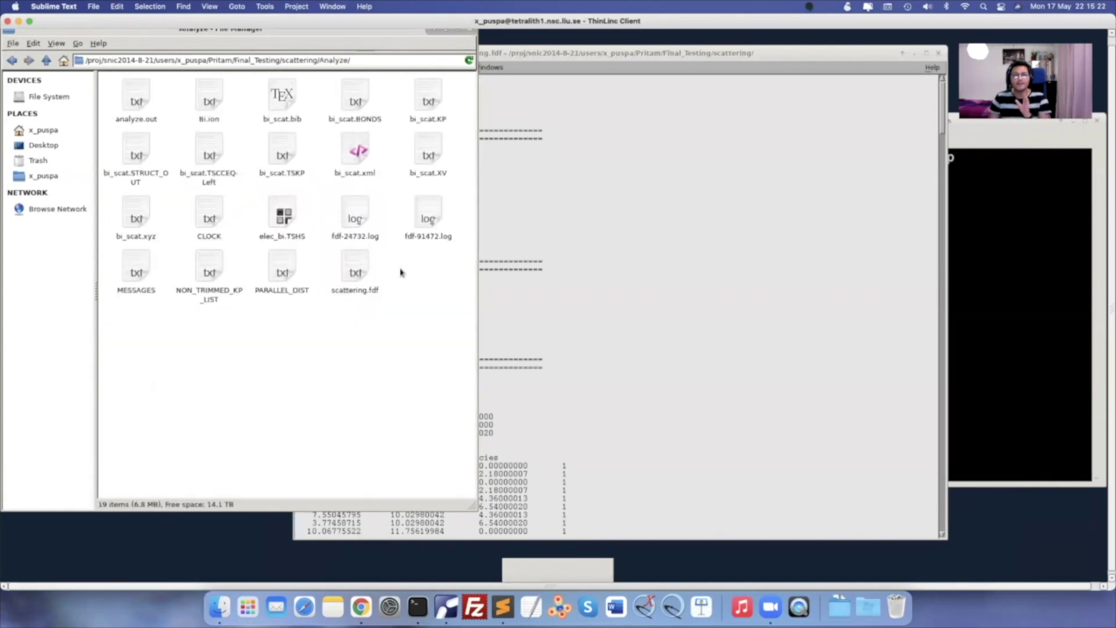
{"action": "left_click", "coordinate": [728, 246]}
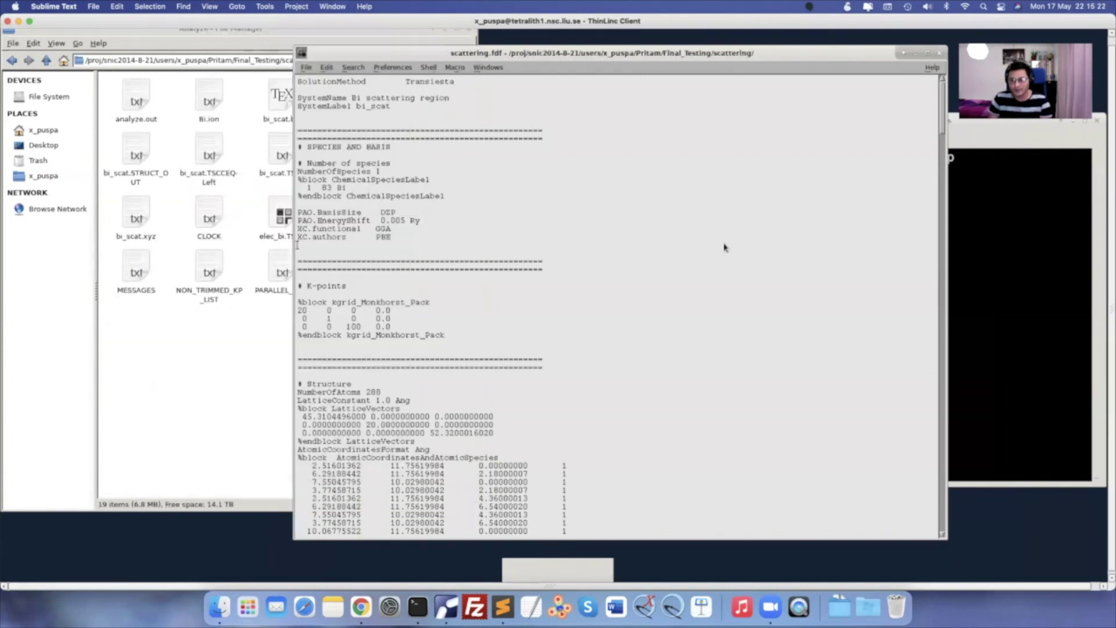
{"action": "left_click", "coordinate": [940, 54]}
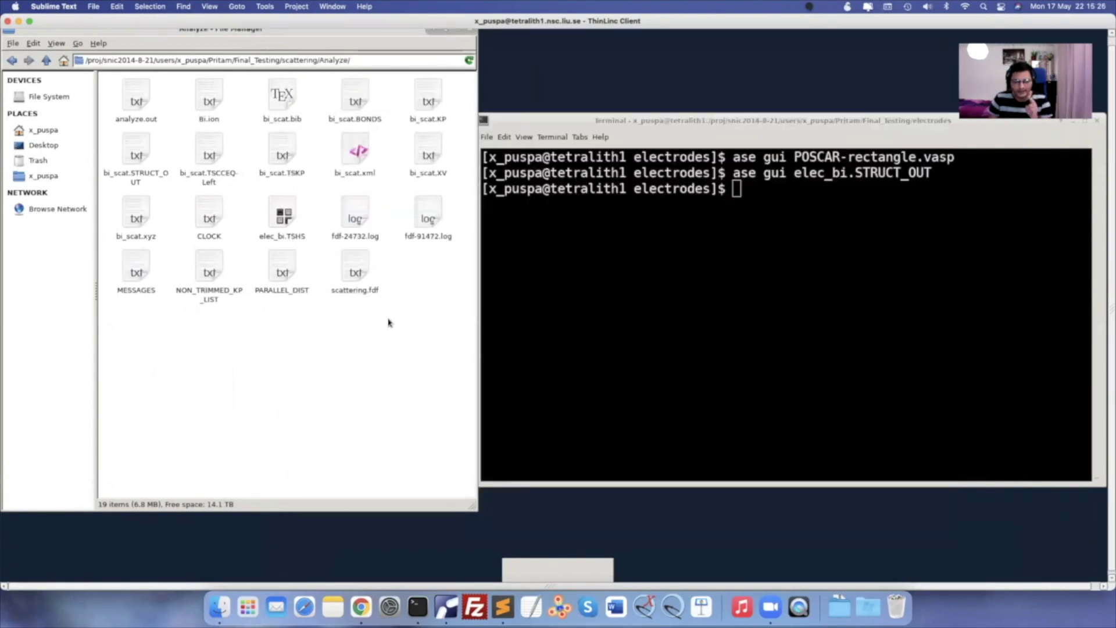
Open scattering.fdf from the Analyze folder and delete the commented-out TS.Elecs.Neglect.Principal line near its end
{"action": "double_click", "coordinate": [355, 269]}
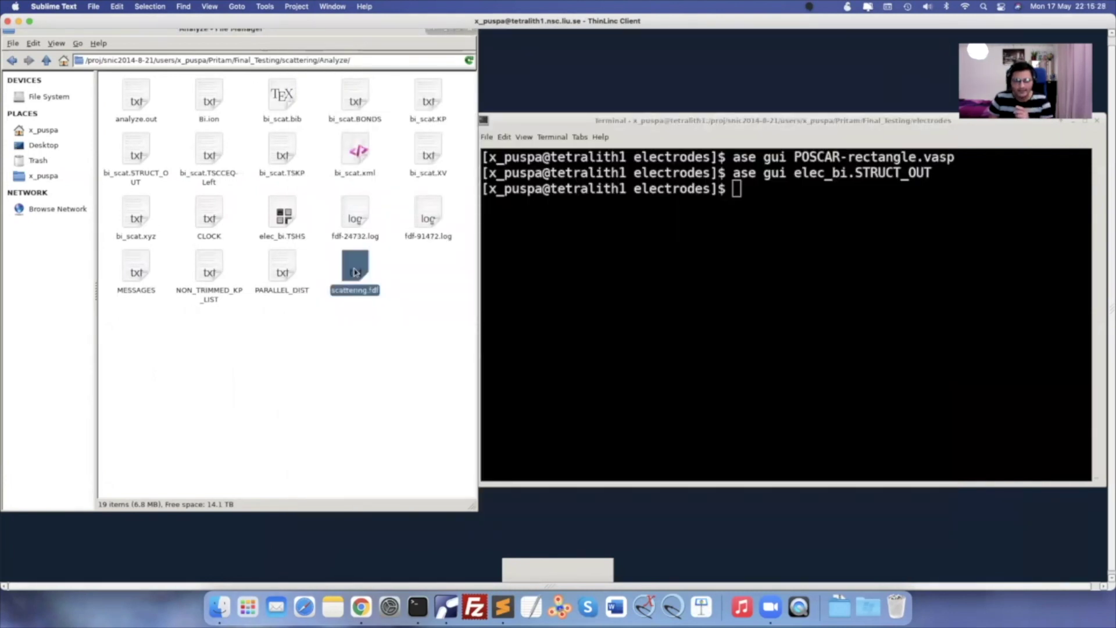
{"action": "scroll", "coordinate": [569, 316], "scroll_direction": "down", "scroll_amount": 15}
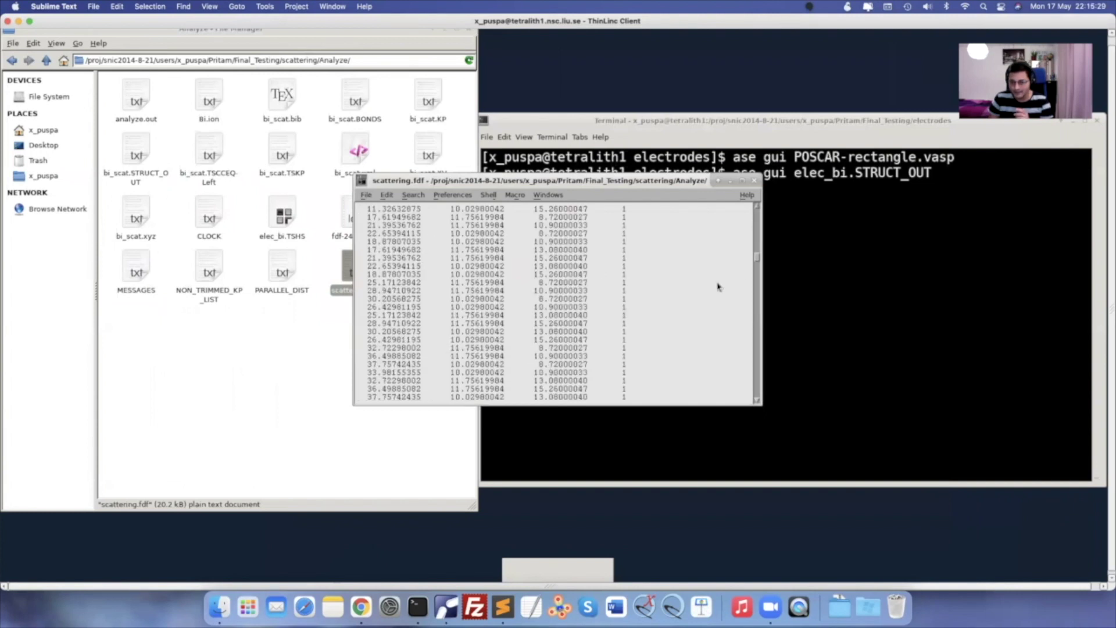
{"action": "left_click_drag", "start_coordinate": [758, 261], "coordinate": [745, 409]}
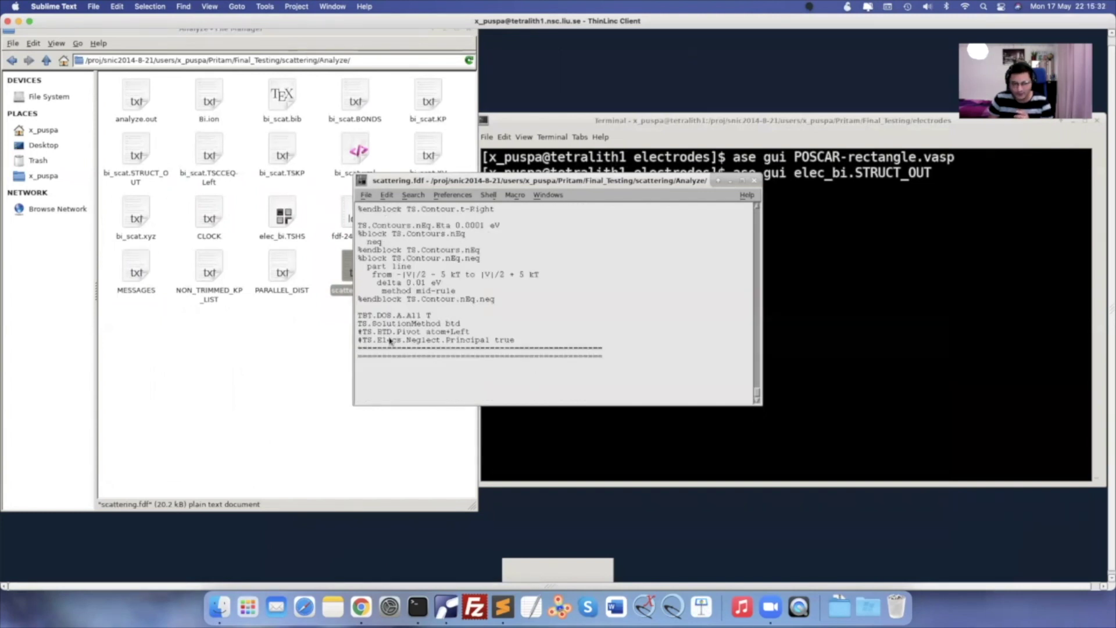
{"action": "left_click_drag", "start_coordinate": [357, 325], "coordinate": [470, 327]}
{"action": "left_click", "coordinate": [482, 325]}
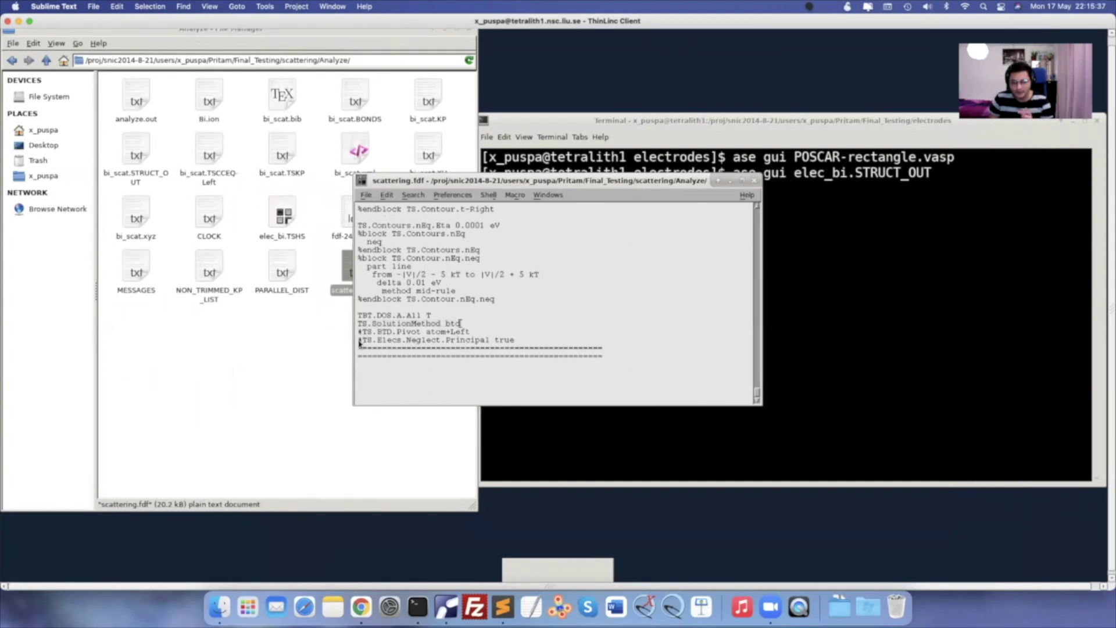
{"action": "left_click_drag", "start_coordinate": [358, 343], "coordinate": [519, 343]}
{"action": "key", "text": "BackSpace"}
{"action": "key", "text": "BackSpace"}
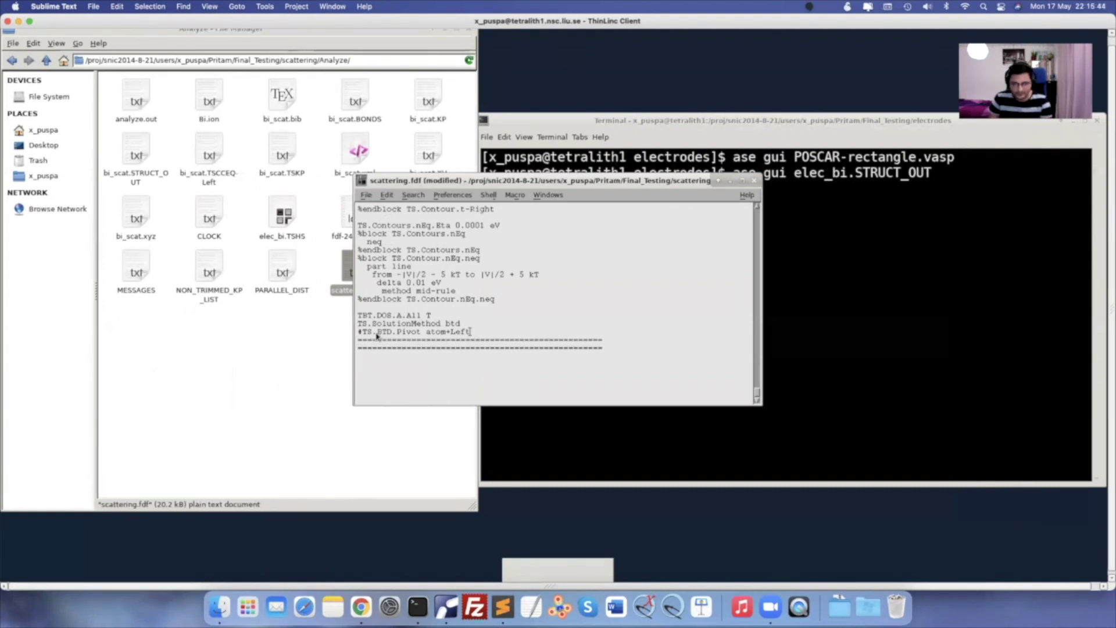
Check the commented-out TS.BTD.Pivot atom+Left line, and close scattering.fdf with its changes saved
{"action": "left_click_drag", "start_coordinate": [362, 332], "coordinate": [472, 335]}
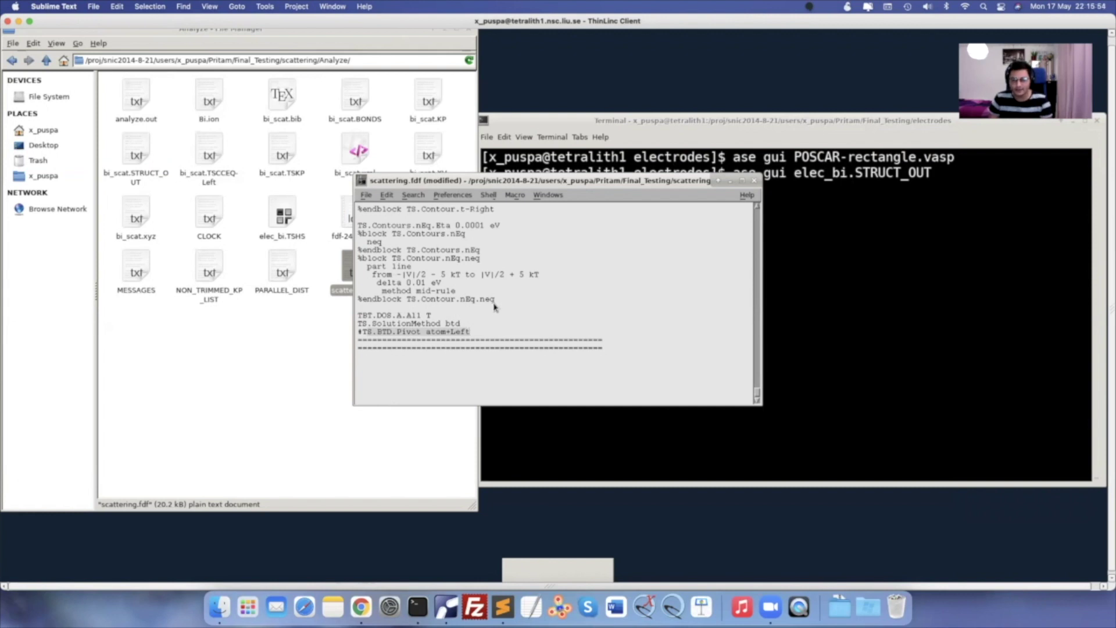
{"action": "left_click_drag", "start_coordinate": [427, 335], "coordinate": [470, 336]}
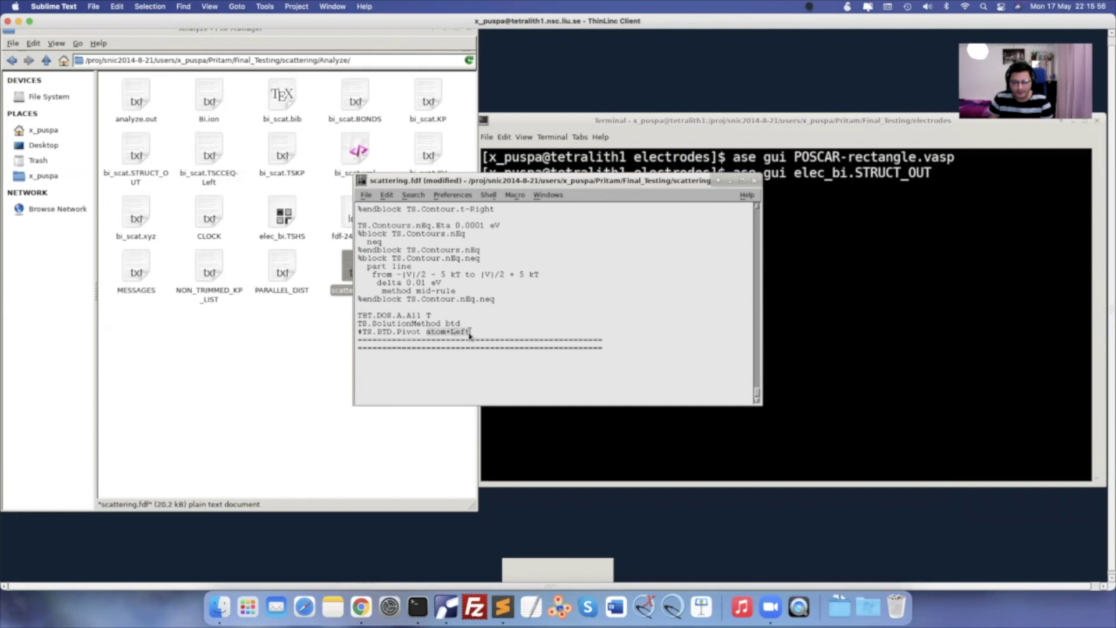
{"action": "left_click", "coordinate": [755, 180]}
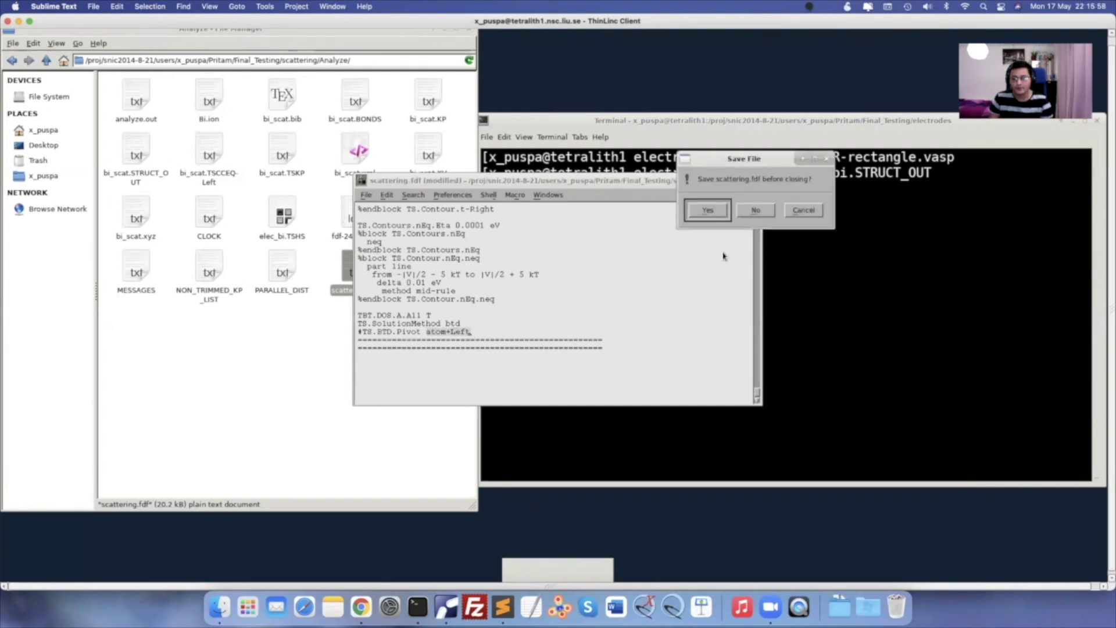
{"action": "left_click", "coordinate": [720, 216]}
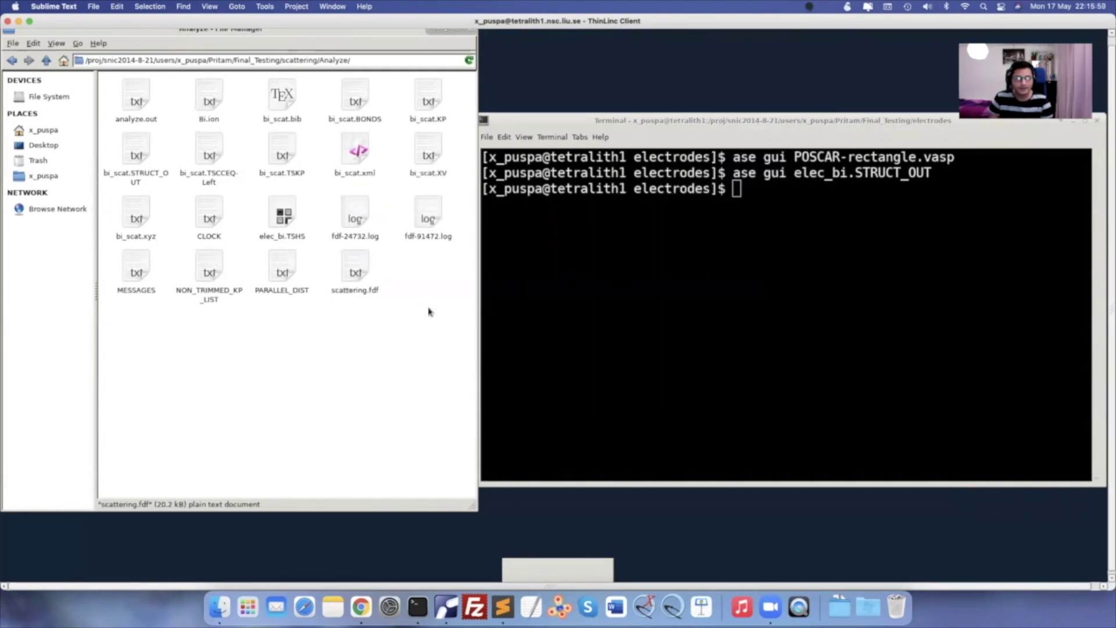
Point out the analysis files scattering.fdf, elec_bi.TSHS, Bi.ion and analyze.out in the Analyze folder
{"action": "left_click", "coordinate": [360, 272]}
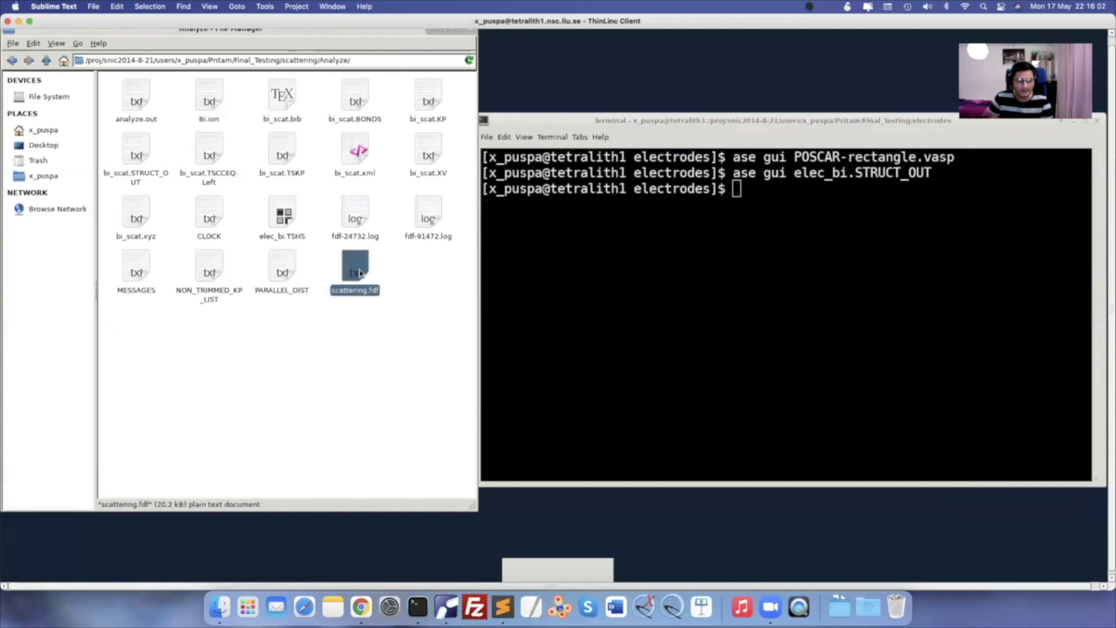
{"action": "left_click", "coordinate": [286, 222]}
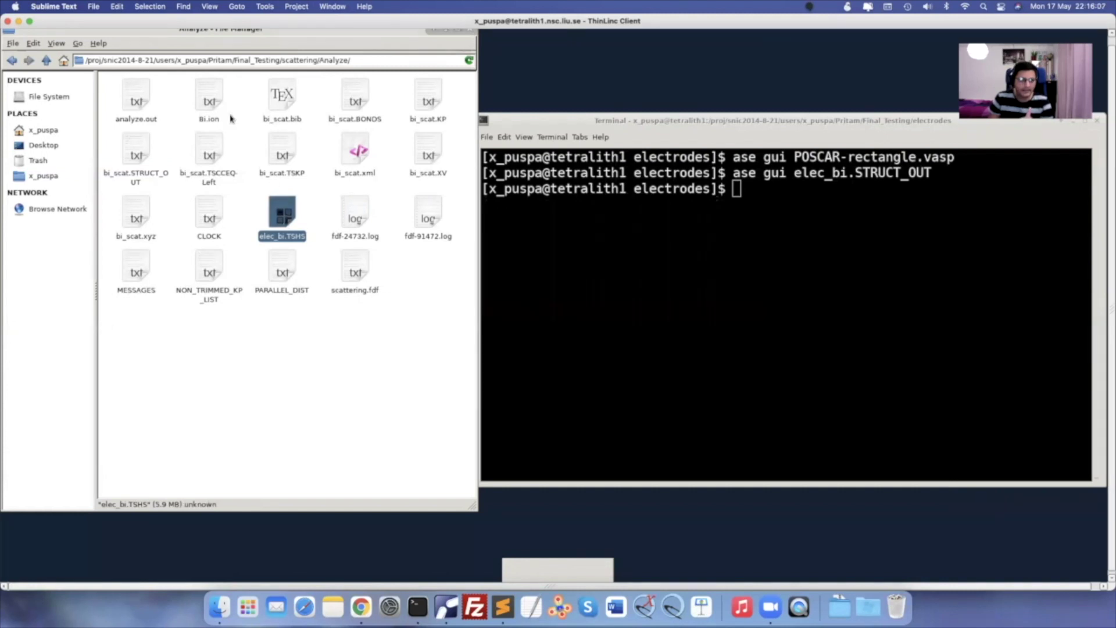
{"action": "left_click", "coordinate": [210, 100]}
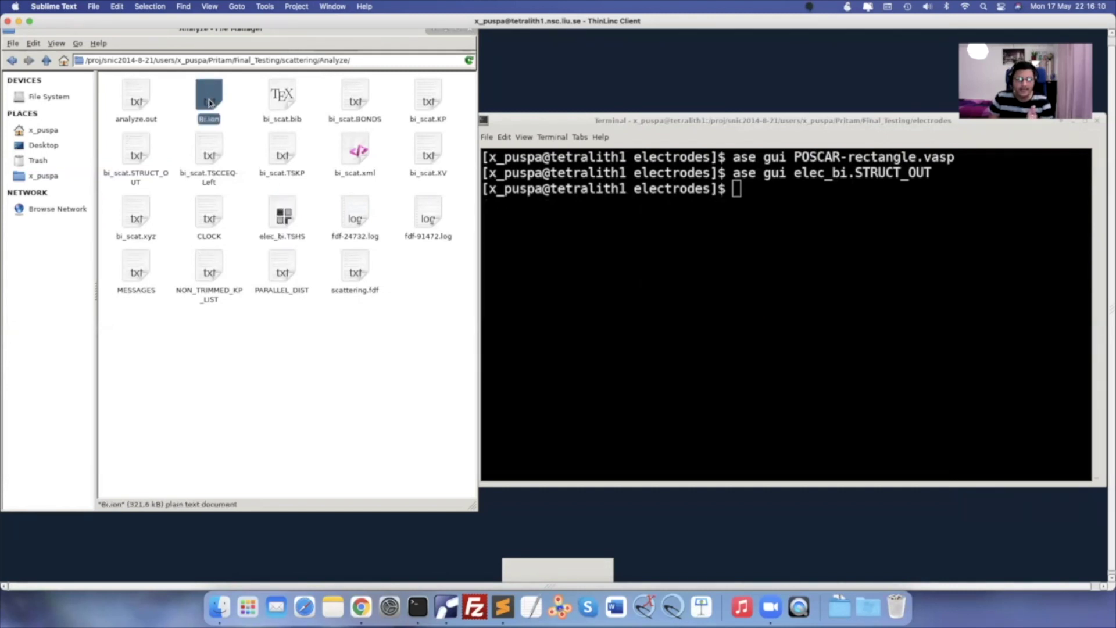
{"action": "left_click", "coordinate": [144, 98]}
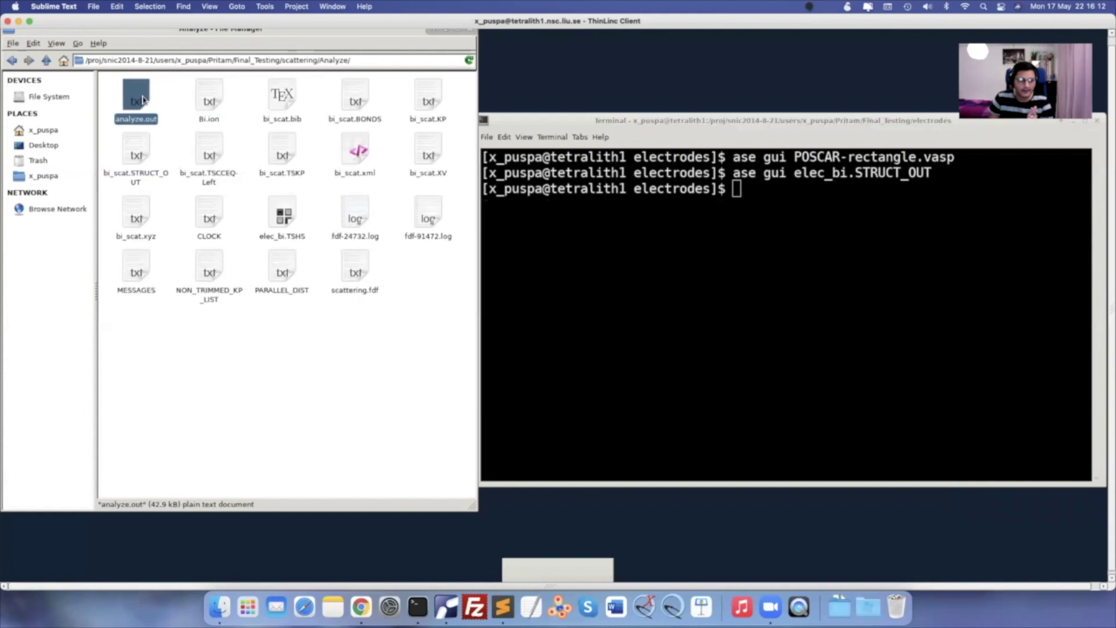
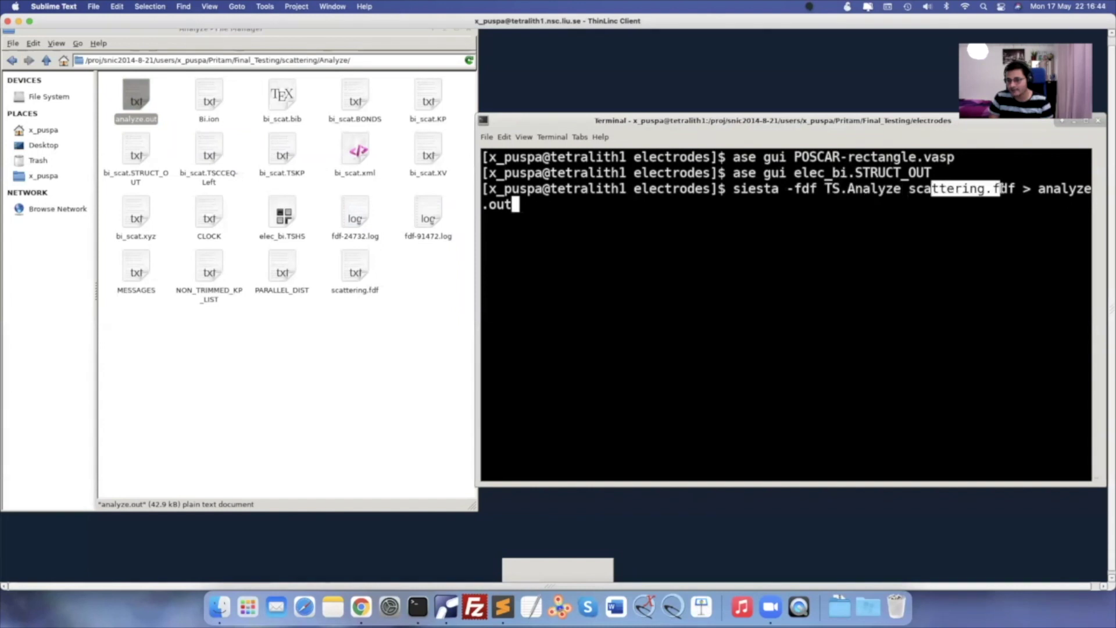
Close the terminal without running the siesta command, and open analyze.out from the Analyze folder
{"action": "left_click", "coordinate": [544, 213]}
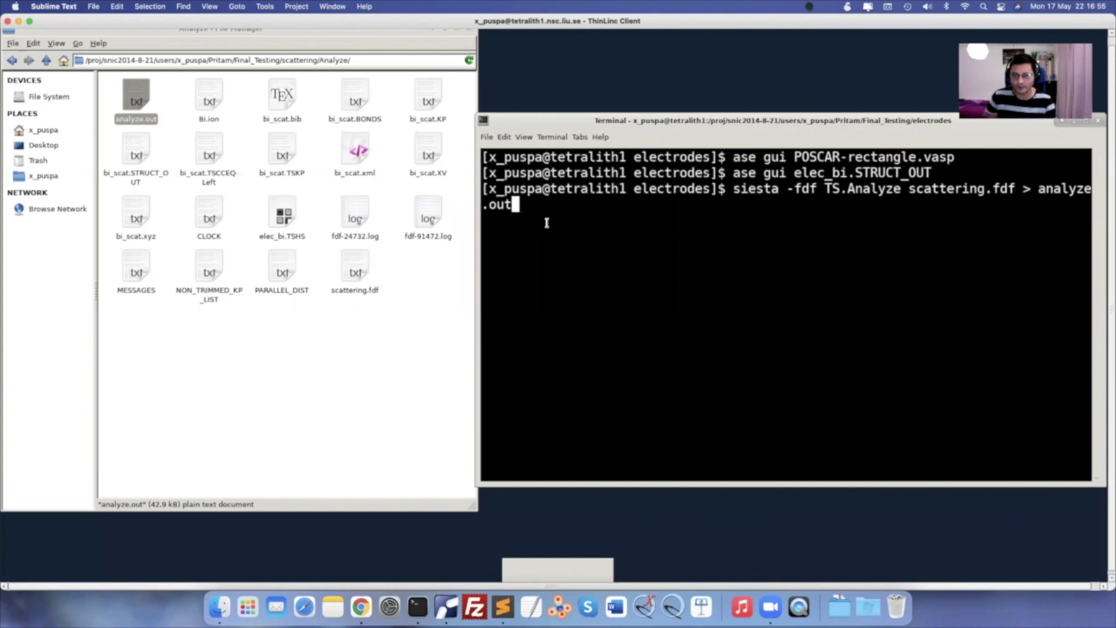
{"action": "left_click", "coordinate": [1100, 122]}
{"action": "double_click", "coordinate": [135, 102]}
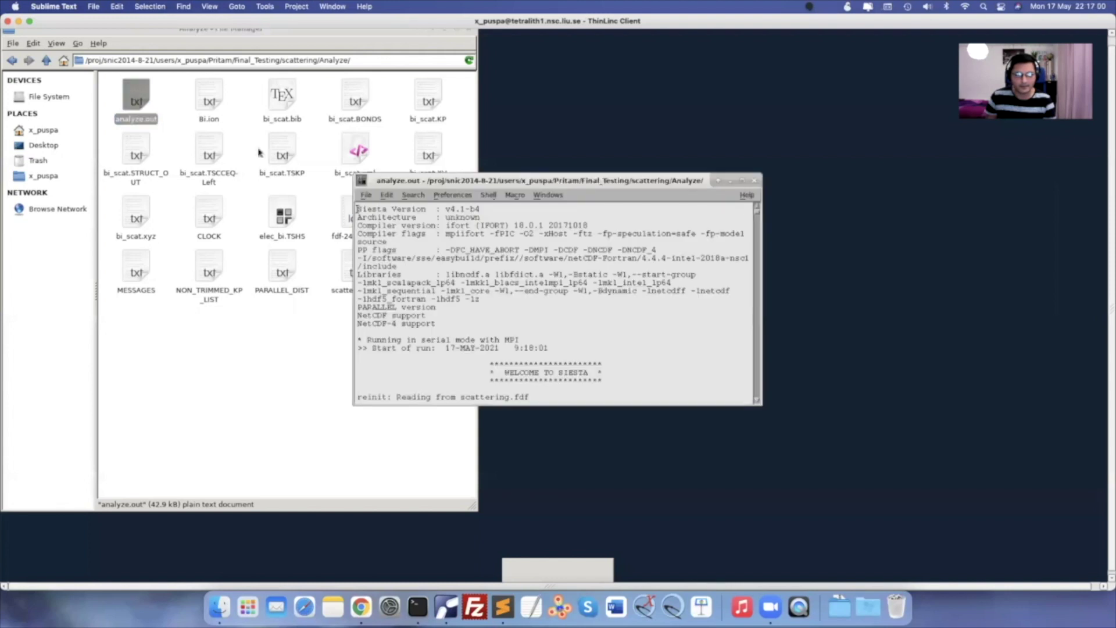
{"action": "left_click_drag", "start_coordinate": [498, 181], "coordinate": [478, 129]}
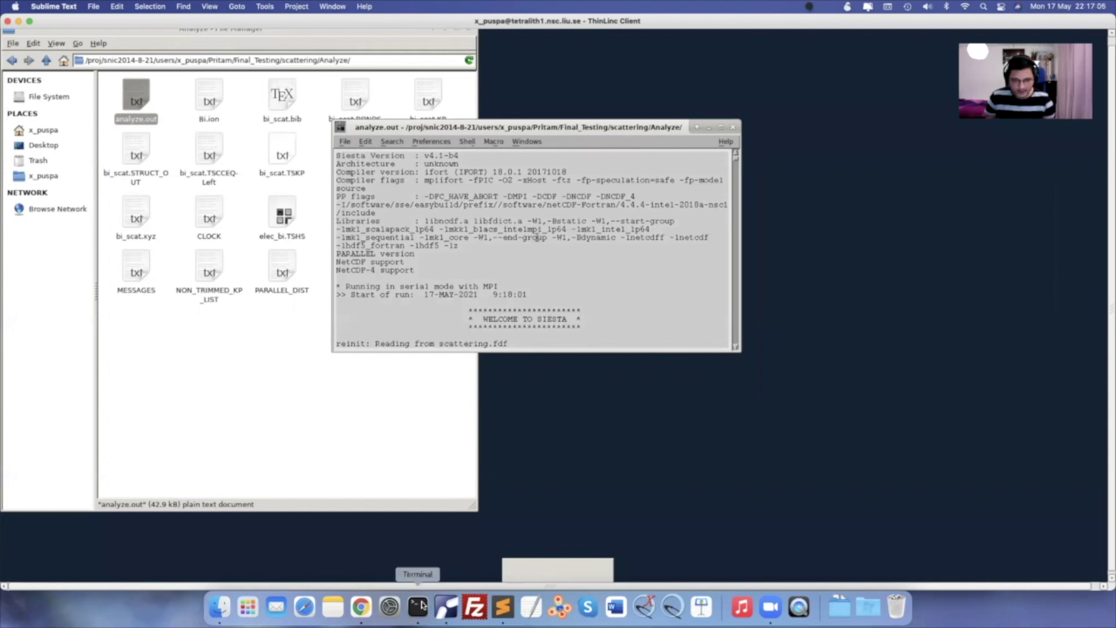
Switch to Sublime Text and paste the contents of analyze.out into a new window
{"action": "left_click", "coordinate": [503, 607]}
{"action": "left_click", "coordinate": [553, 335]}
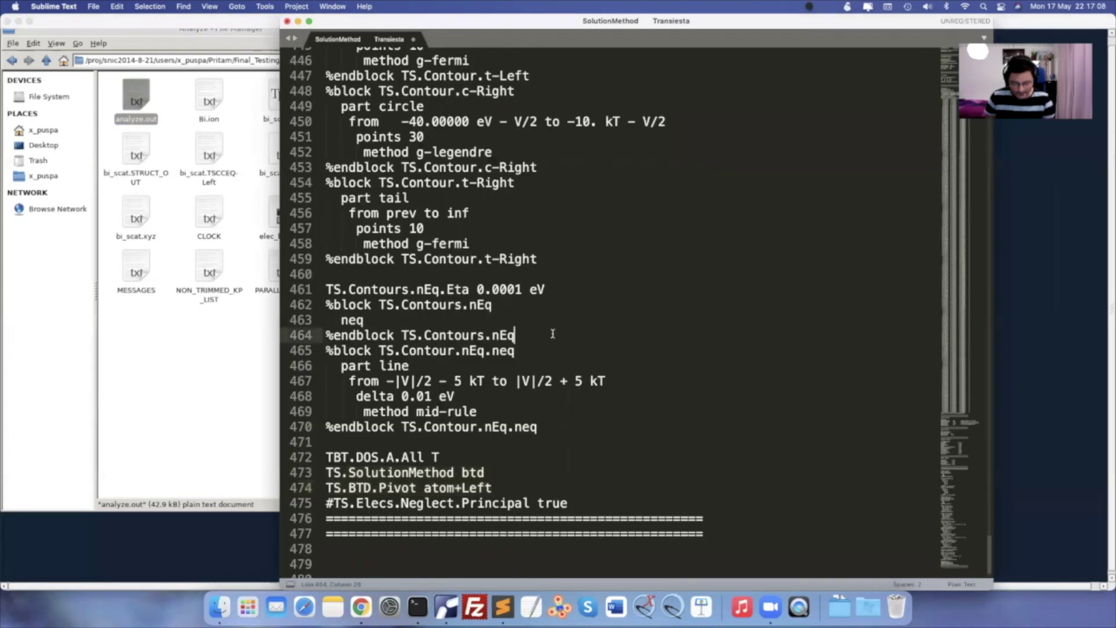
{"action": "key", "text": "super+shift+n"}
{"action": "key", "text": "super+v"}
{"action": "left_click_drag", "start_coordinate": [989, 561], "coordinate": [881, 47]}
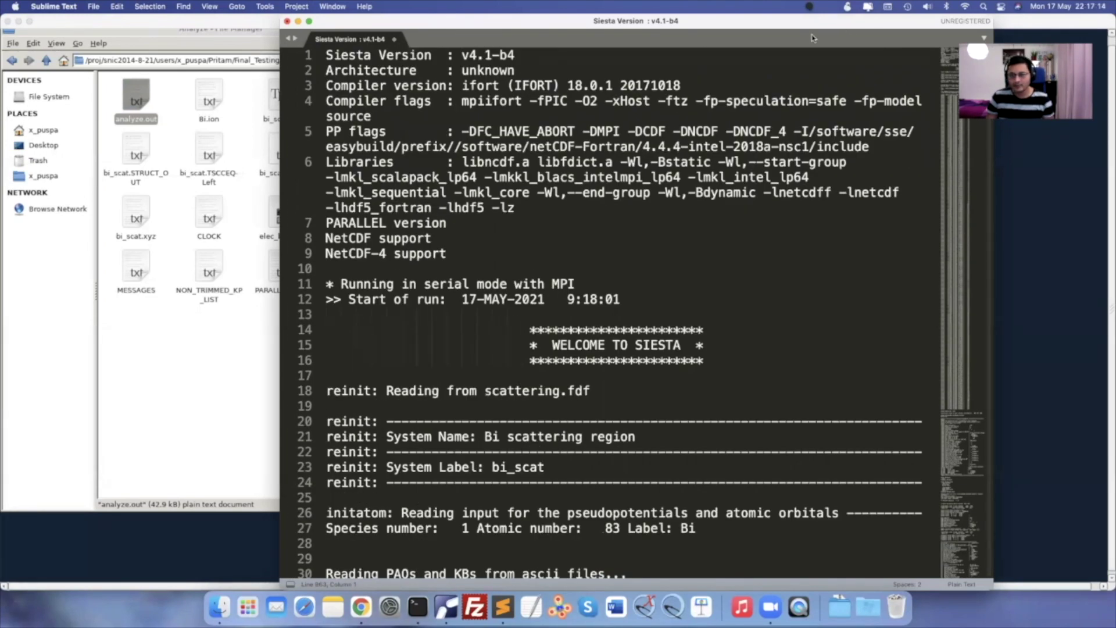
{"action": "left_click_drag", "start_coordinate": [704, 22], "coordinate": [651, 22]}
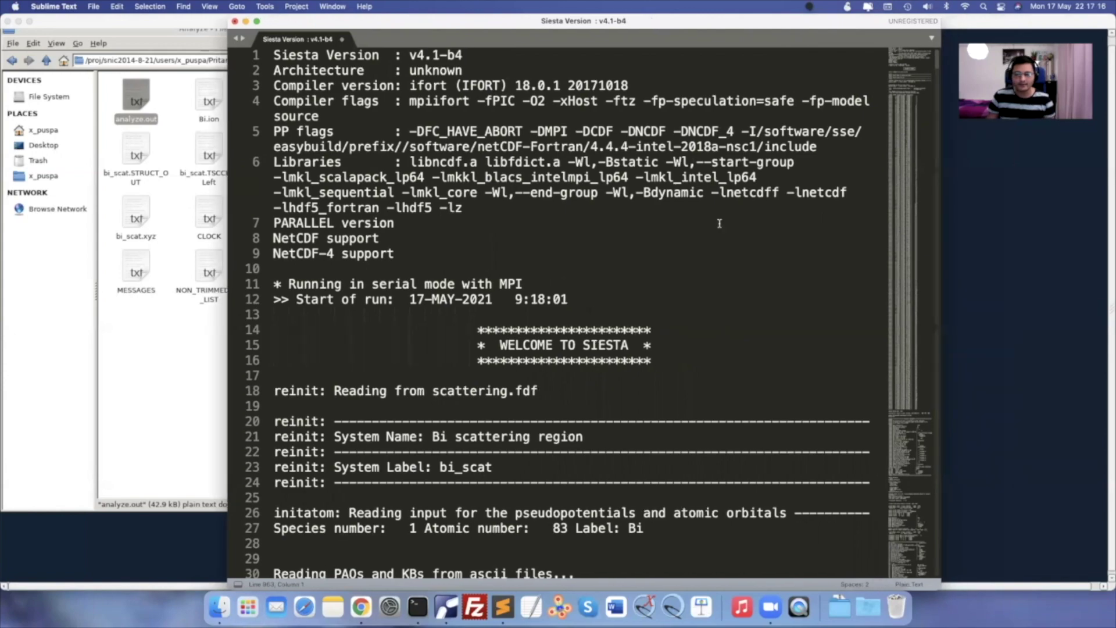
Examine the closing note of the analysis output for the minimum-memory pivoting scheme and its memory requirement
{"action": "scroll", "coordinate": [672, 265], "scroll_direction": "down", "scroll_amount": 20}
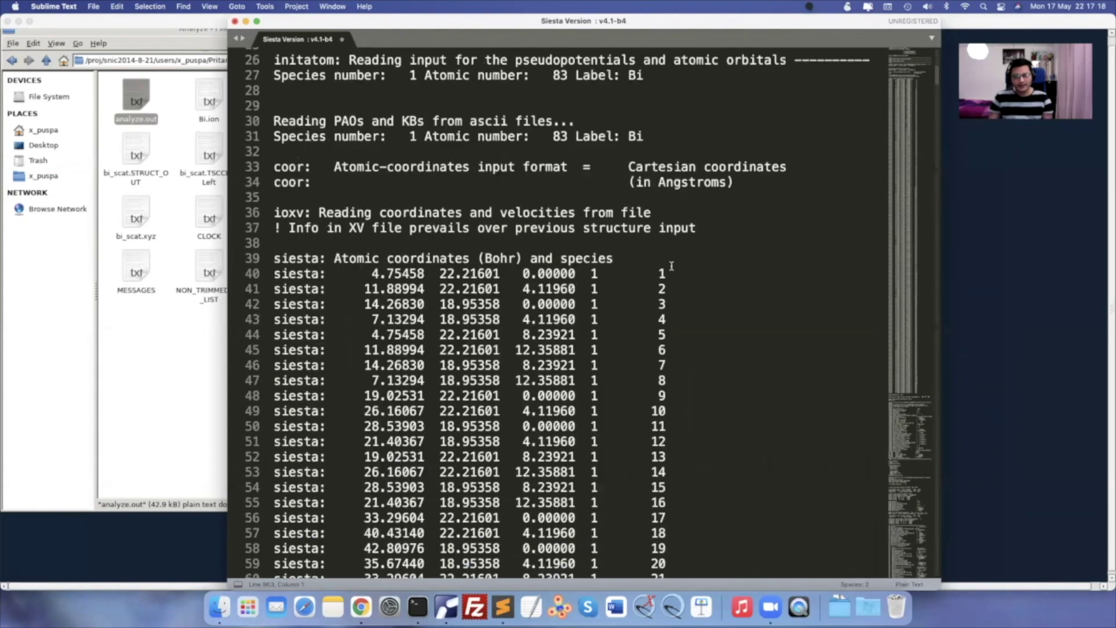
{"action": "scroll", "coordinate": [671, 266], "scroll_direction": "down", "scroll_amount": 20}
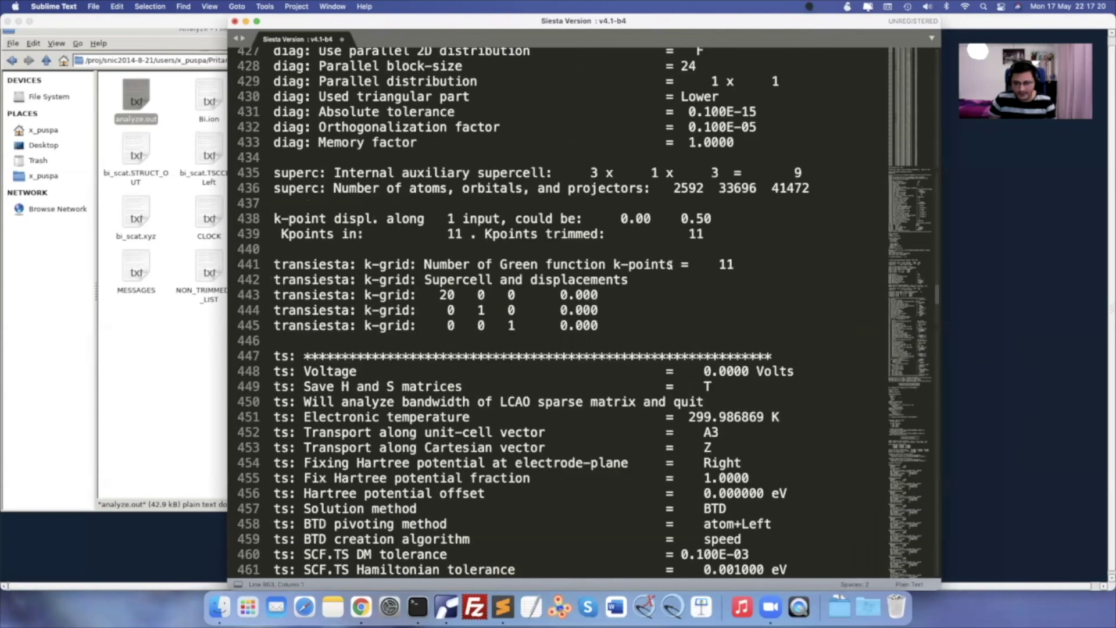
{"action": "scroll", "coordinate": [671, 265], "scroll_direction": "up", "scroll_amount": 20}
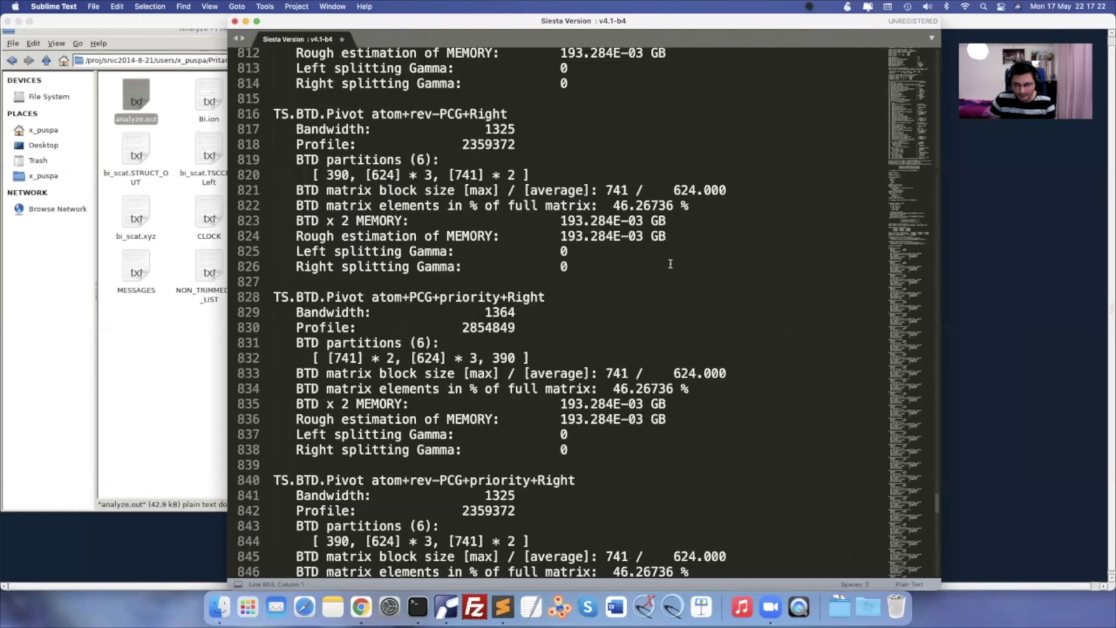
{"action": "scroll", "coordinate": [669, 264], "scroll_direction": "down", "scroll_amount": 20}
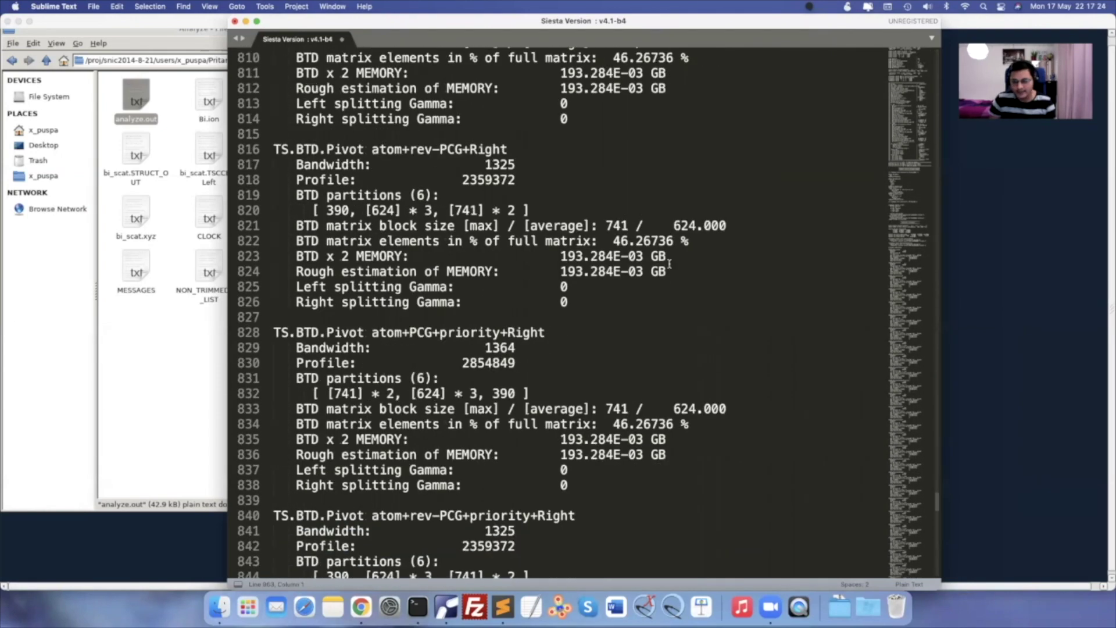
{"action": "left_click_drag", "start_coordinate": [280, 372], "coordinate": [353, 375]}
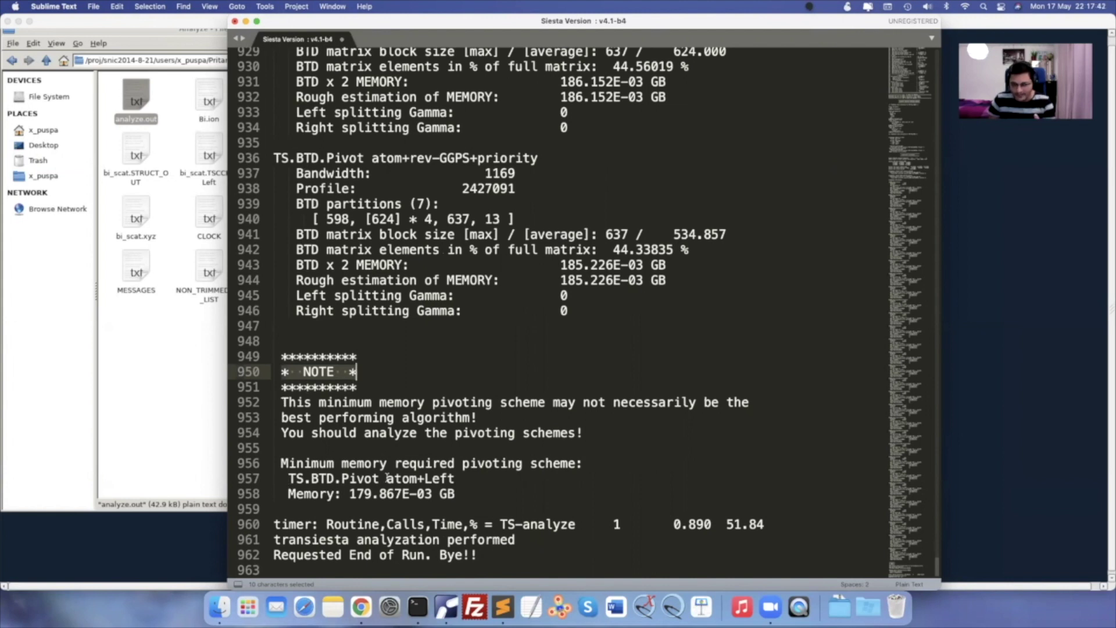
{"action": "left_click_drag", "start_coordinate": [387, 478], "coordinate": [471, 478]}
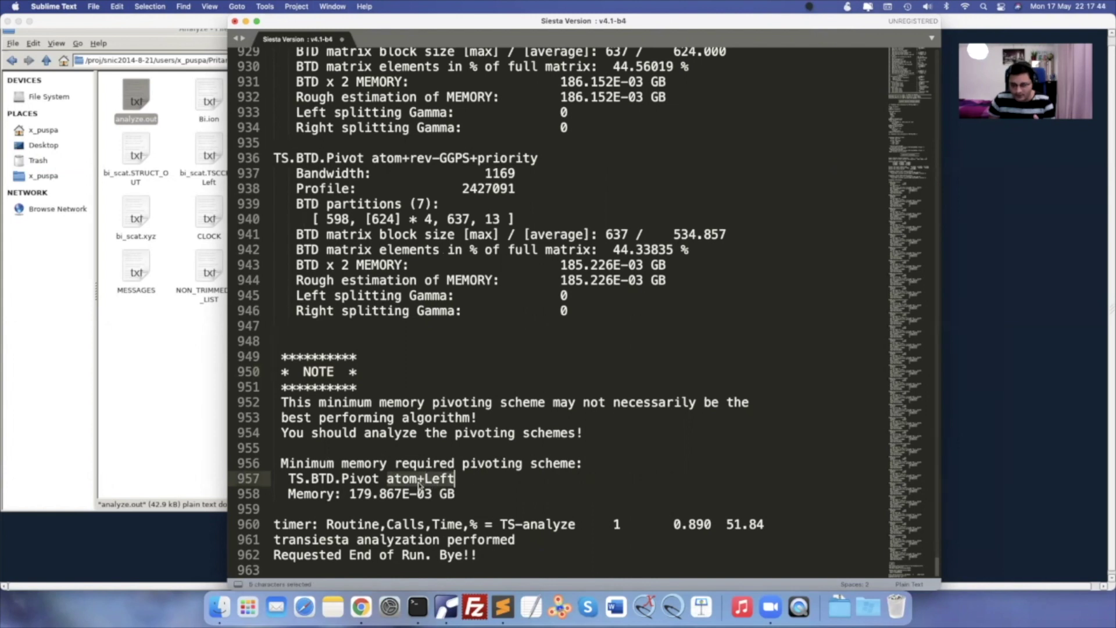
{"action": "left_click_drag", "start_coordinate": [350, 495], "coordinate": [471, 496]}
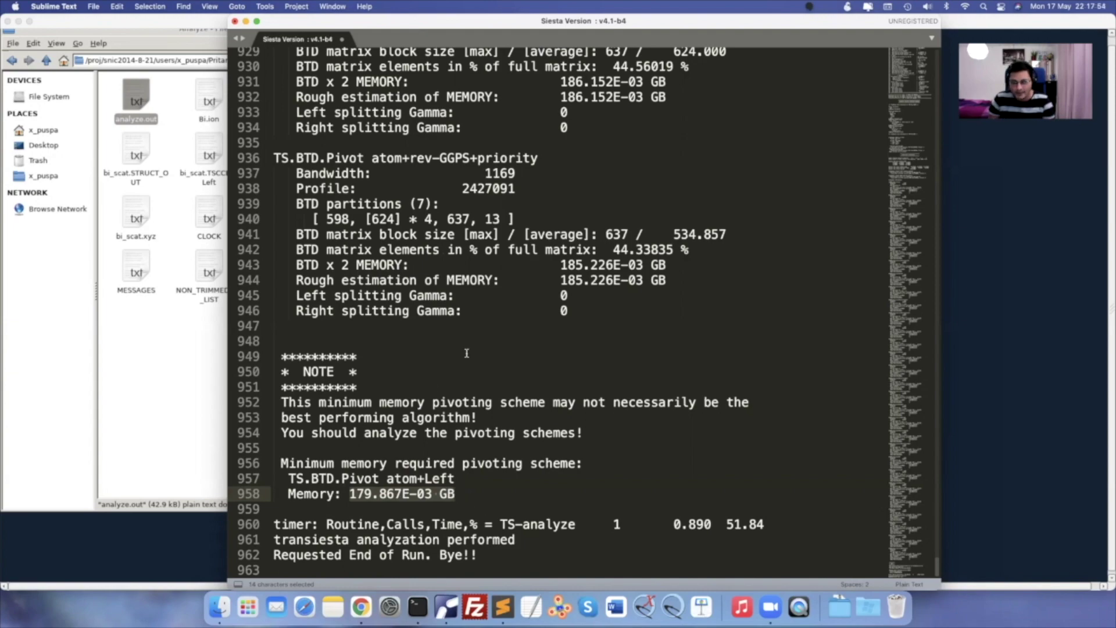
Examine the start of the BTD analysis, comparing matrix block size and element percentage for the orb+none pivot
{"action": "scroll", "coordinate": [467, 353], "scroll_direction": "up", "scroll_amount": 15}
{"action": "scroll", "coordinate": [467, 353], "scroll_direction": "up", "scroll_amount": 20}
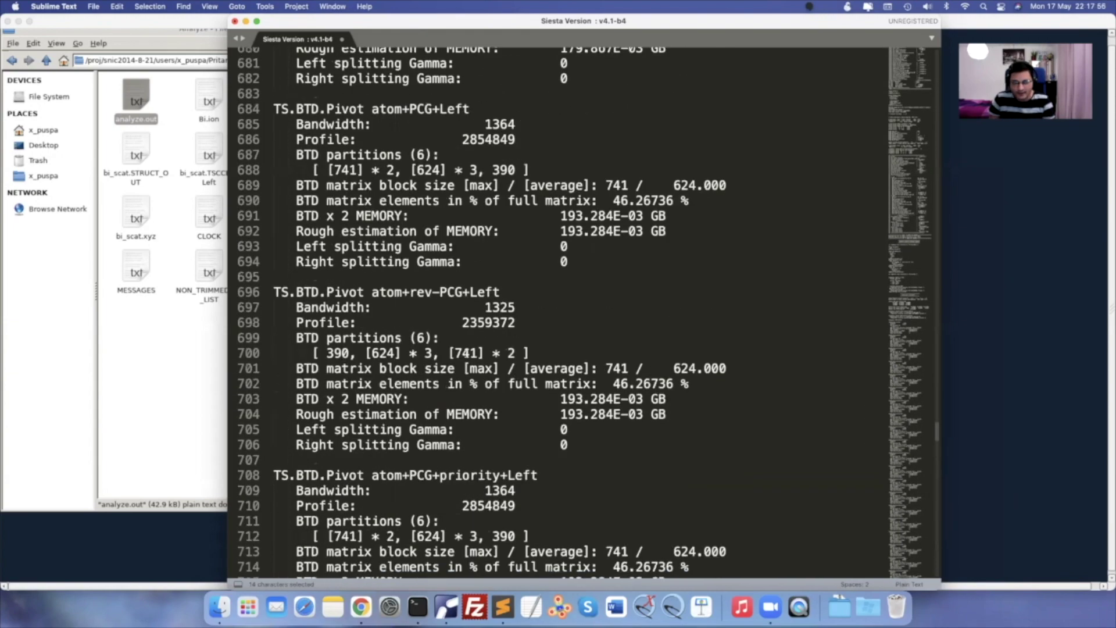
{"action": "scroll", "coordinate": [467, 353], "scroll_direction": "up", "scroll_amount": 12}
{"action": "scroll", "coordinate": [466, 353], "scroll_direction": "down", "scroll_amount": 4}
{"action": "scroll", "coordinate": [466, 352], "scroll_direction": "down", "scroll_amount": 5}
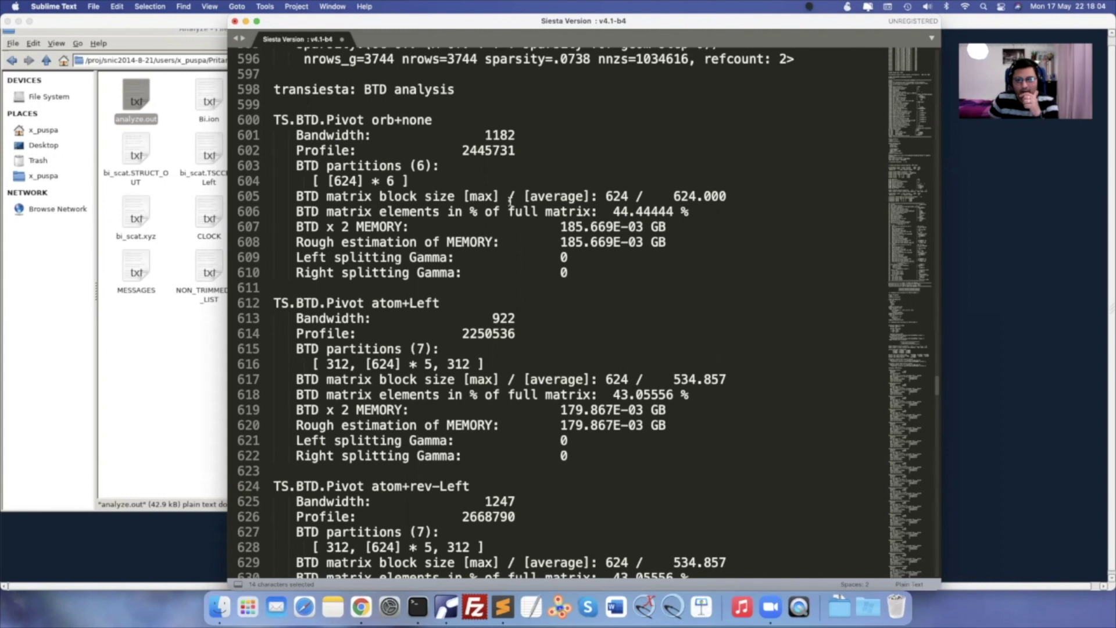
{"action": "left_click_drag", "start_coordinate": [605, 196], "coordinate": [629, 196]}
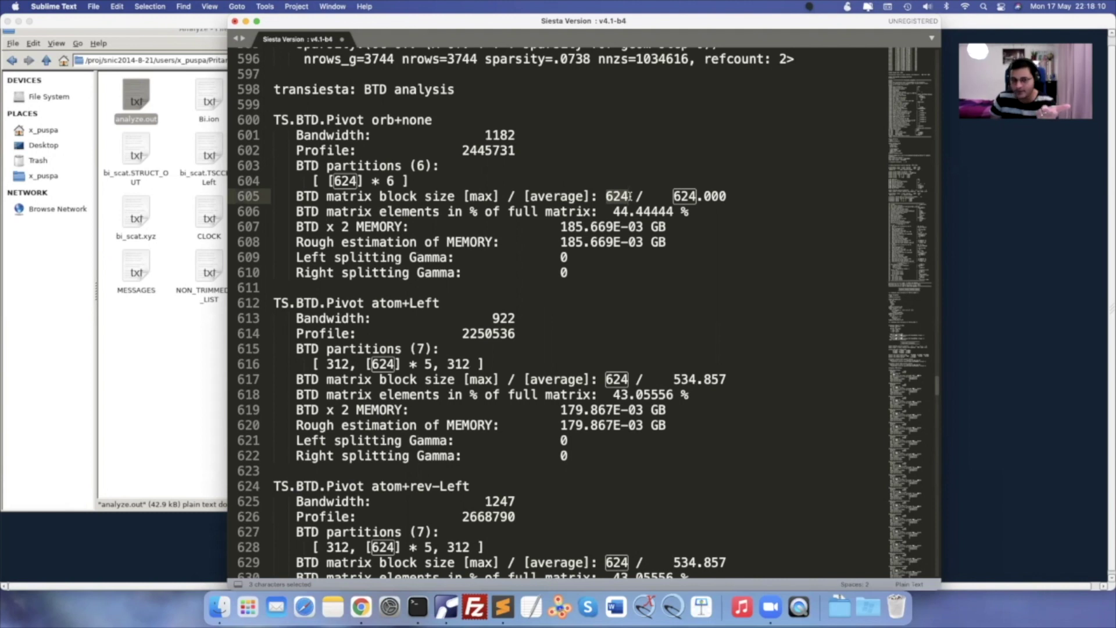
{"action": "left_click", "coordinate": [611, 212]}
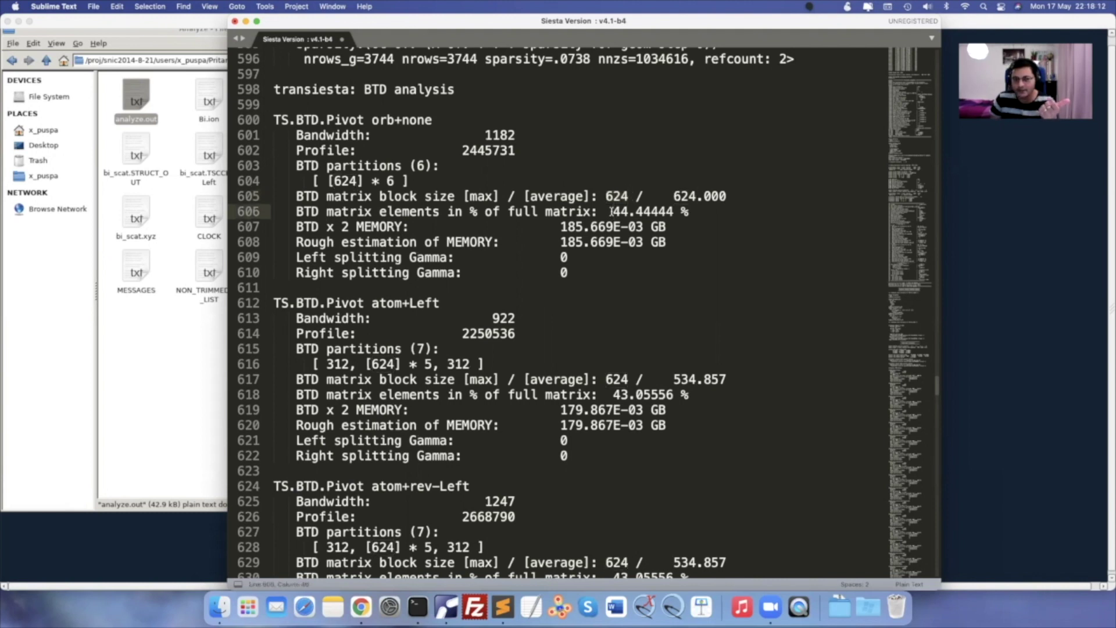
Compare matrix block sizes and full-matrix element percentages of the orb+none, atom+Left, atom+rev-Left and atom+CM+Left pivots
{"action": "left_click_drag", "start_coordinate": [612, 212], "coordinate": [692, 216]}
{"action": "scroll", "coordinate": [695, 219], "scroll_direction": "down", "scroll_amount": 3}
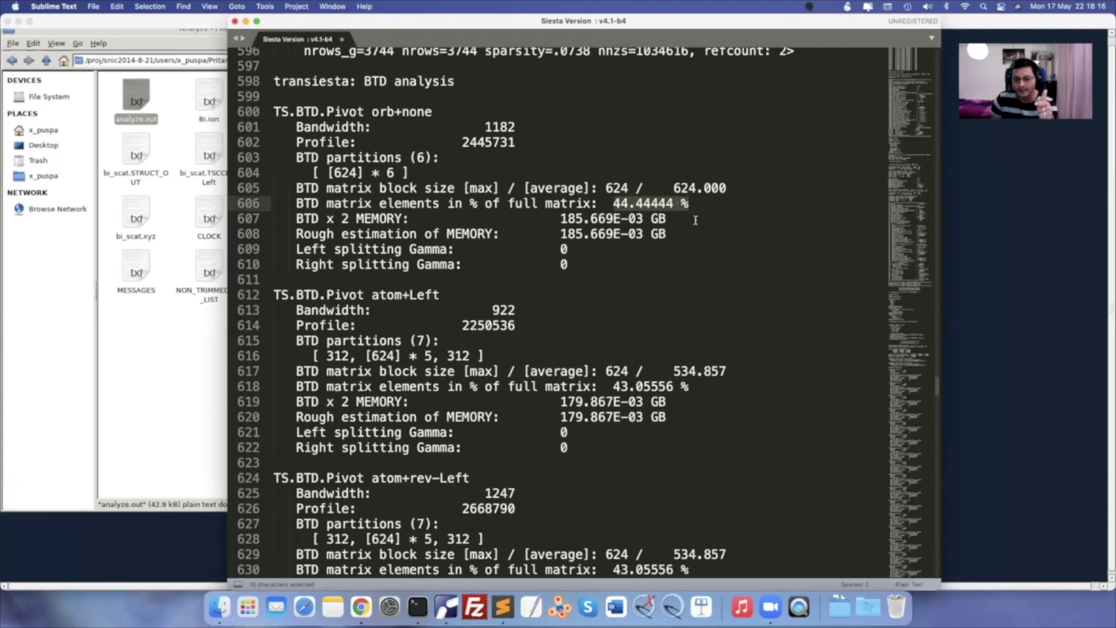
{"action": "mouse_move", "coordinate": [613, 306]}
{"action": "left_mouse_down"}
{"action": "mouse_move", "coordinate": [690, 305]}
{"action": "mouse_move", "coordinate": [603, 289]}
{"action": "left_mouse_up"}
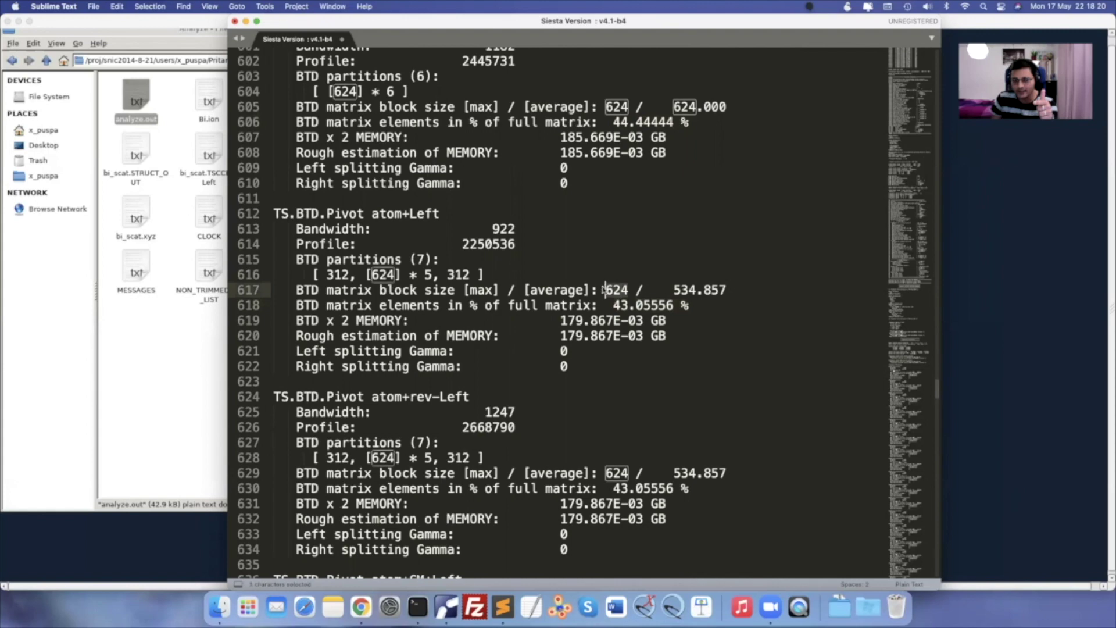
{"action": "scroll", "coordinate": [665, 321], "scroll_direction": "down", "scroll_amount": 5}
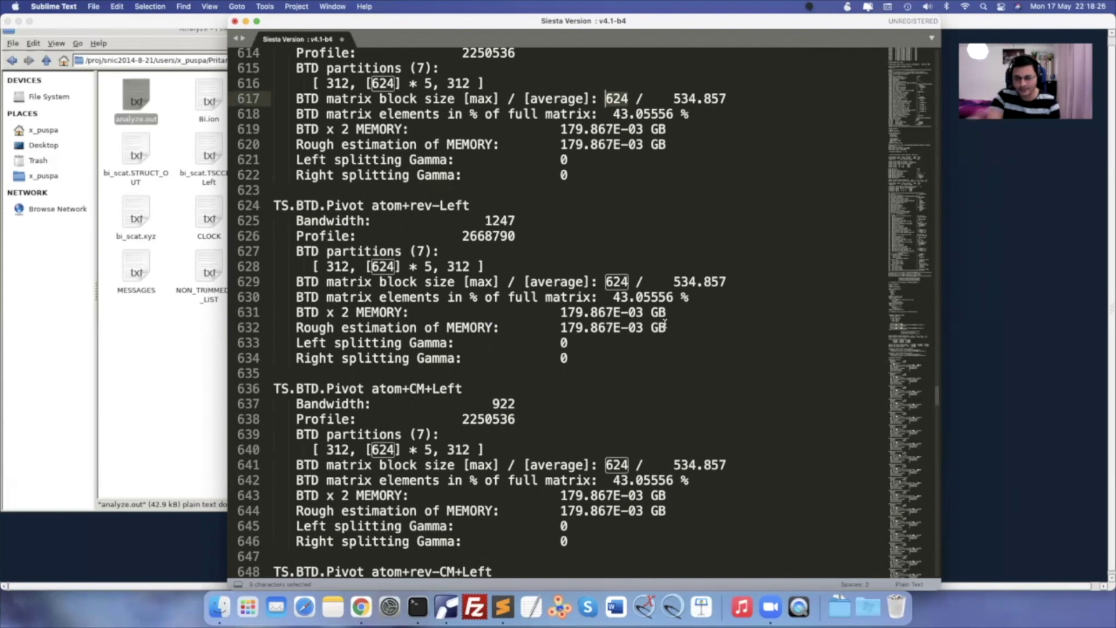
{"action": "scroll", "coordinate": [541, 367], "scroll_direction": "down", "scroll_amount": 2}
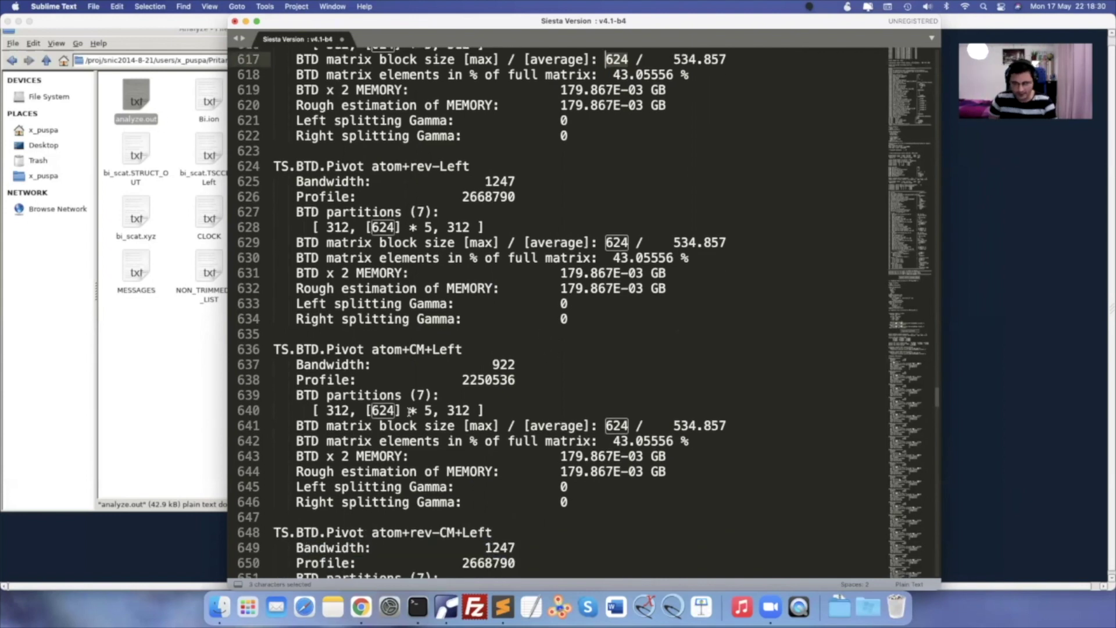
{"action": "left_click_drag", "start_coordinate": [344, 428], "coordinate": [485, 428]}
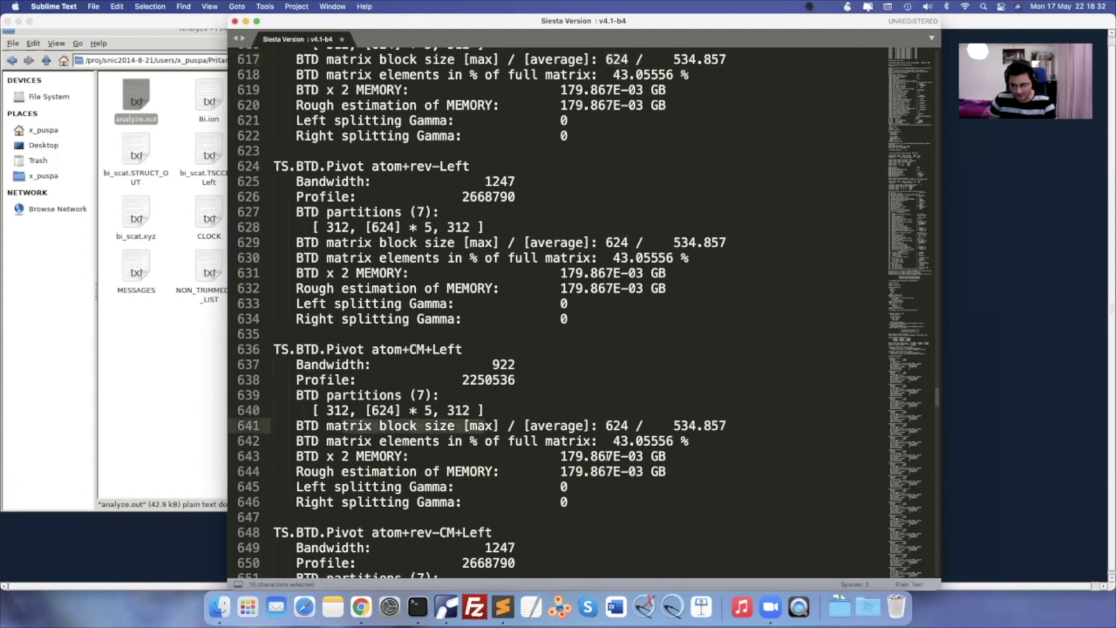
{"action": "left_click_drag", "start_coordinate": [612, 445], "coordinate": [674, 445]}
Read through the remaining TS.BTD.Pivot schemes, comparing their block sizes, element percentages and memory estimates
{"action": "scroll", "coordinate": [642, 456], "scroll_direction": "down", "scroll_amount": 5}
{"action": "scroll", "coordinate": [642, 457], "scroll_direction": "down", "scroll_amount": 7}
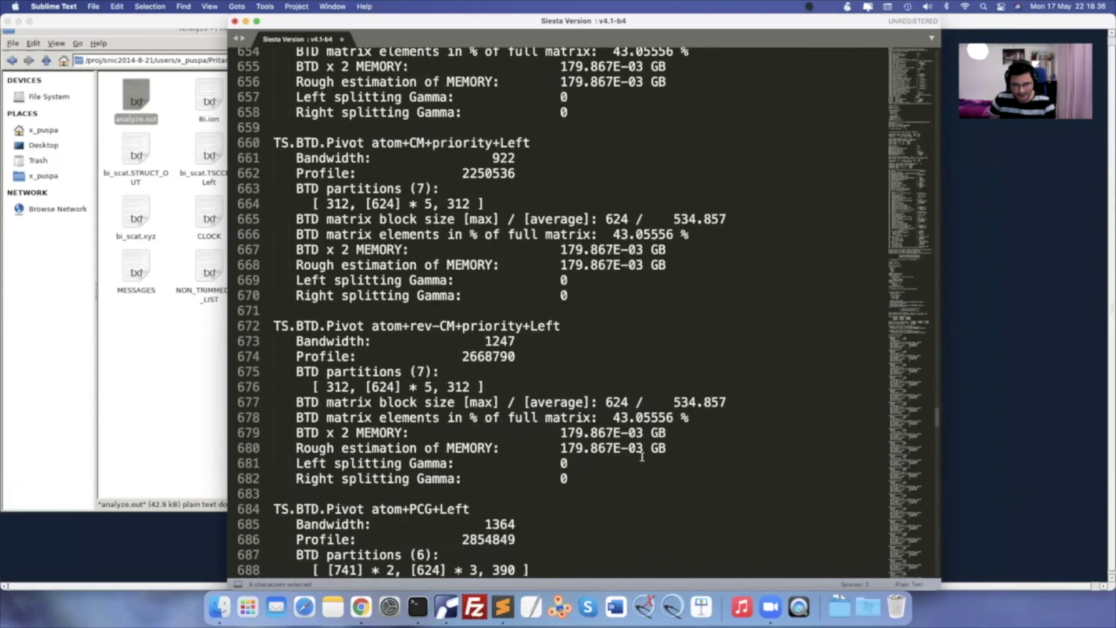
{"action": "scroll", "coordinate": [642, 457], "scroll_direction": "down", "scroll_amount": 11}
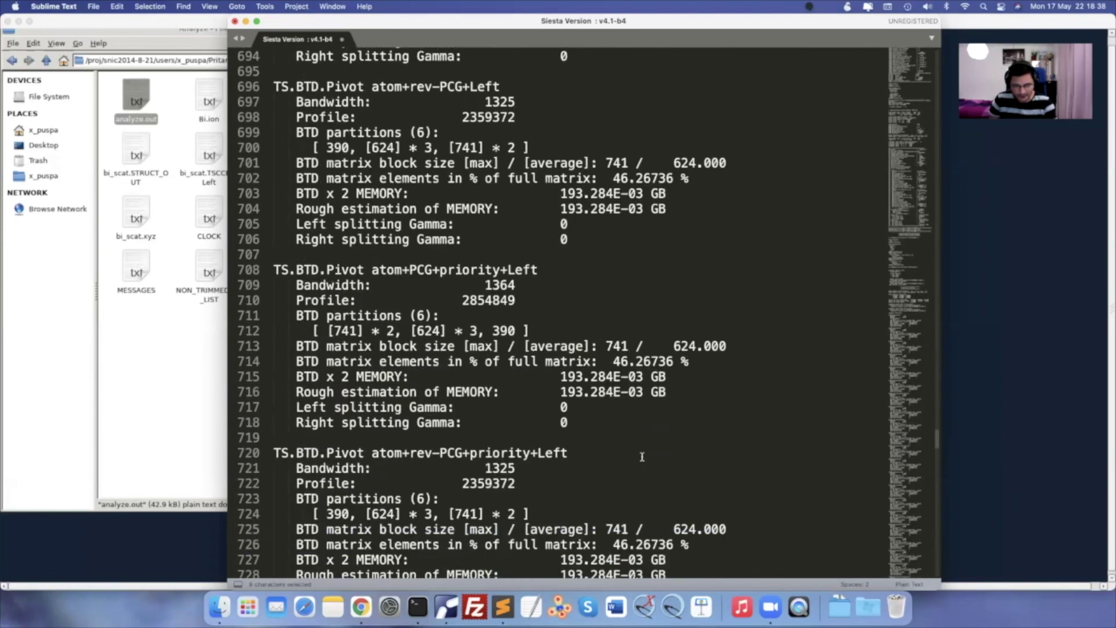
{"action": "scroll", "coordinate": [642, 456], "scroll_direction": "down", "scroll_amount": 2}
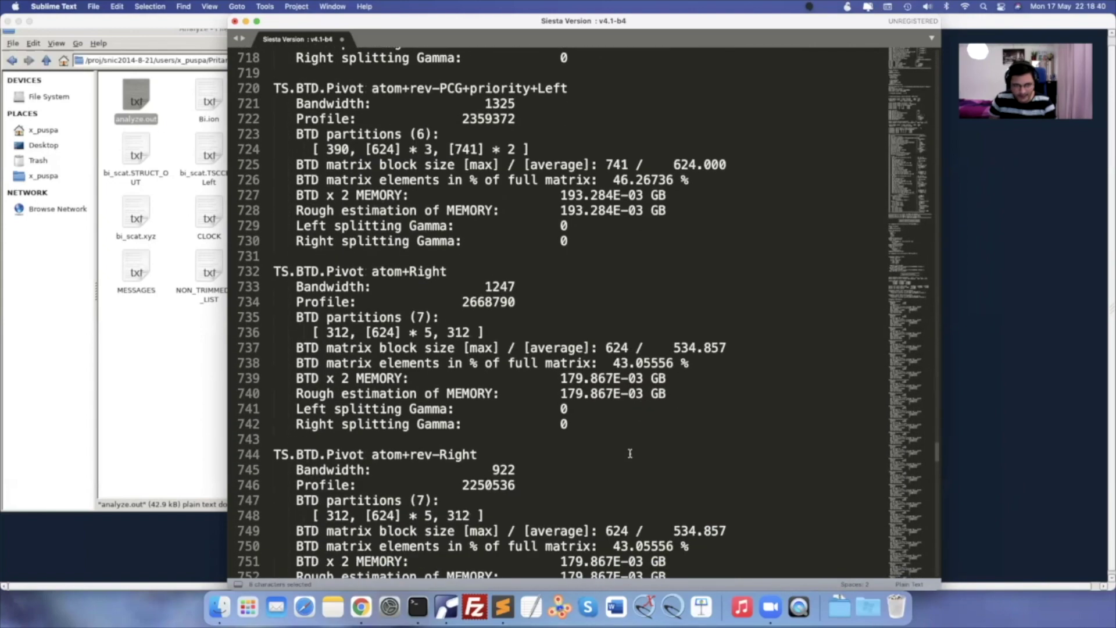
{"action": "scroll", "coordinate": [630, 453], "scroll_direction": "down", "scroll_amount": 9}
{"action": "scroll", "coordinate": [630, 453], "scroll_direction": "down", "scroll_amount": 7}
{"action": "scroll", "coordinate": [630, 453], "scroll_direction": "down", "scroll_amount": 9}
{"action": "scroll", "coordinate": [630, 454], "scroll_direction": "down", "scroll_amount": 8}
{"action": "scroll", "coordinate": [630, 454], "scroll_direction": "down", "scroll_amount": 6}
{"action": "scroll", "coordinate": [630, 454], "scroll_direction": "down", "scroll_amount": 3}
Return to the atom+Left pivot near the start of the BTD analysis and check its rough memory estimation
{"action": "scroll", "coordinate": [630, 453], "scroll_direction": "up", "scroll_amount": 20}
{"action": "scroll", "coordinate": [629, 453], "scroll_direction": "up", "scroll_amount": 10}
{"action": "scroll", "coordinate": [629, 454], "scroll_direction": "up", "scroll_amount": 5}
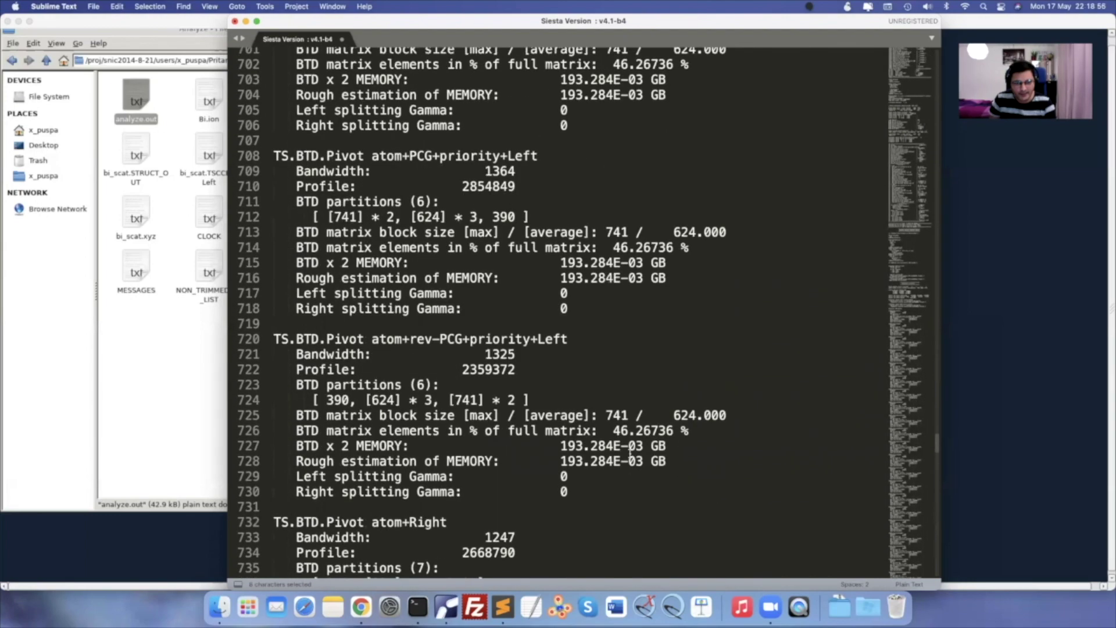
{"action": "scroll", "coordinate": [630, 454], "scroll_direction": "up", "scroll_amount": 8}
{"action": "scroll", "coordinate": [630, 454], "scroll_direction": "up", "scroll_amount": 10}
{"action": "scroll", "coordinate": [630, 454], "scroll_direction": "up", "scroll_amount": 8}
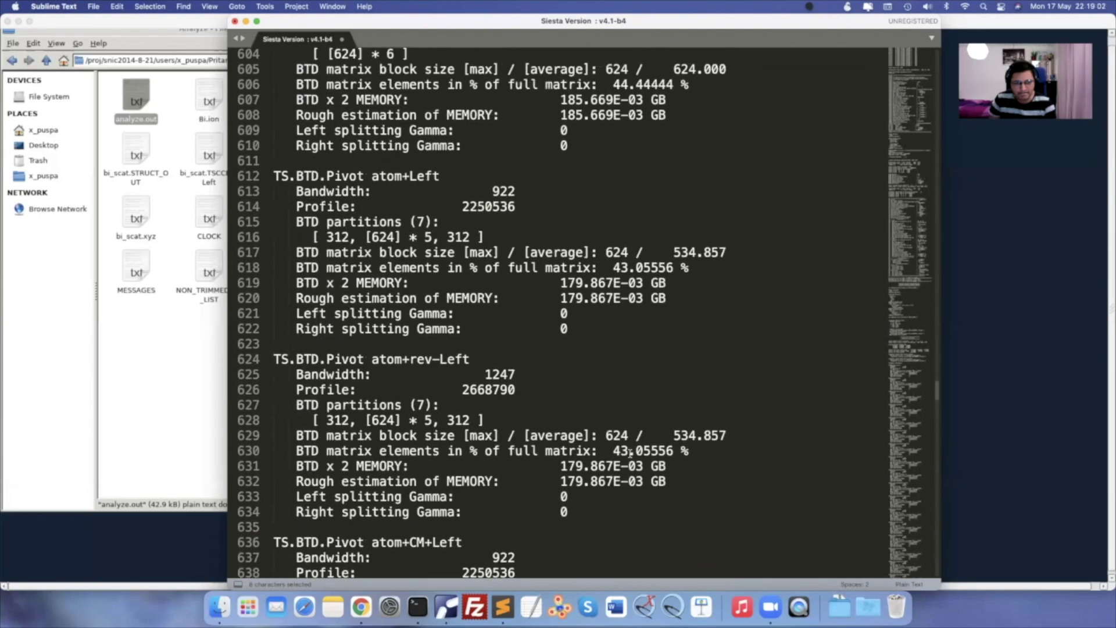
{"action": "scroll", "coordinate": [630, 454], "scroll_direction": "up", "scroll_amount": 1}
{"action": "left_click_drag", "start_coordinate": [372, 183], "coordinate": [442, 185]}
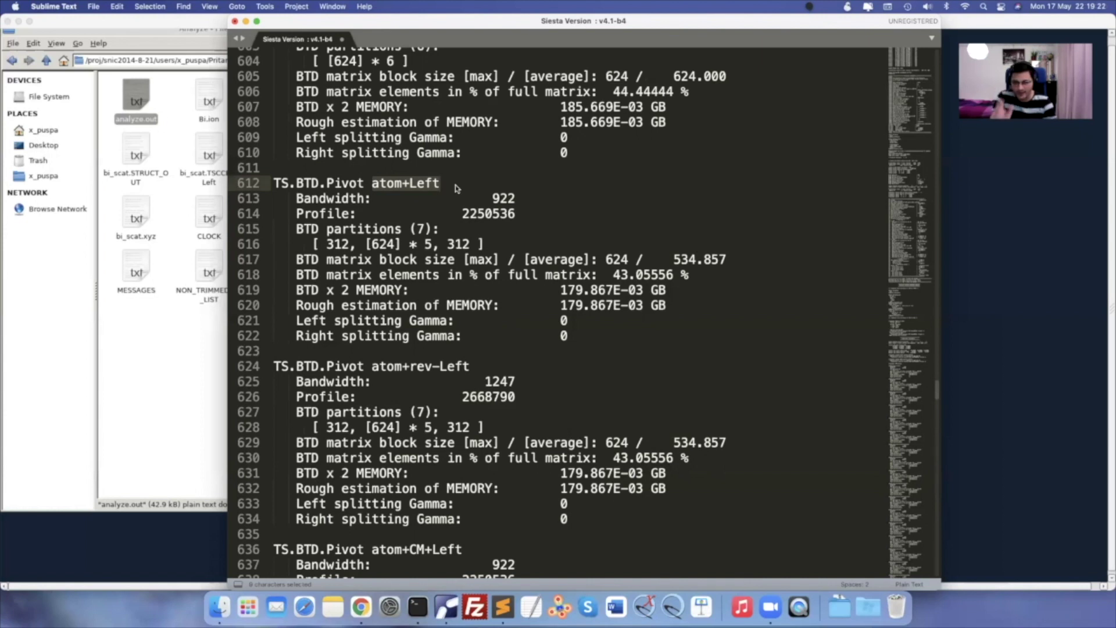
{"action": "left_click_drag", "start_coordinate": [545, 305], "coordinate": [692, 305]}
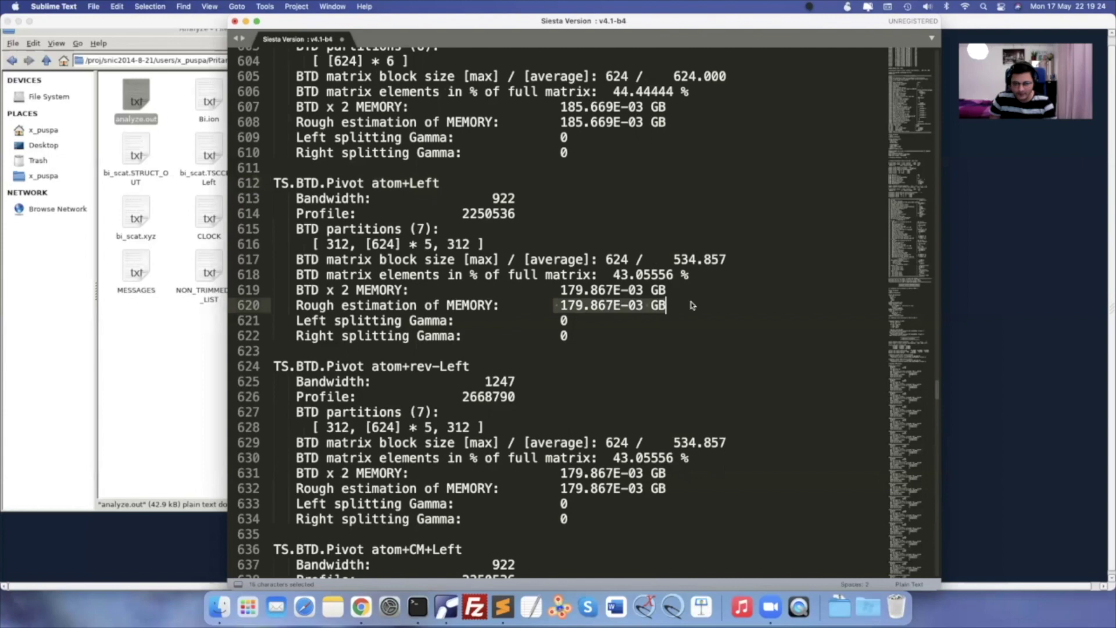
Compare the orb+none pivot with atom+Left by memory estimate and percentage of full-matrix elements
{"action": "scroll", "coordinate": [458, 175], "scroll_direction": "up", "scroll_amount": 3}
{"action": "left_click_drag", "start_coordinate": [373, 95], "coordinate": [433, 95]}
{"action": "left_click_drag", "start_coordinate": [612, 185], "coordinate": [675, 186]}
{"action": "double_click", "coordinate": [617, 171]}
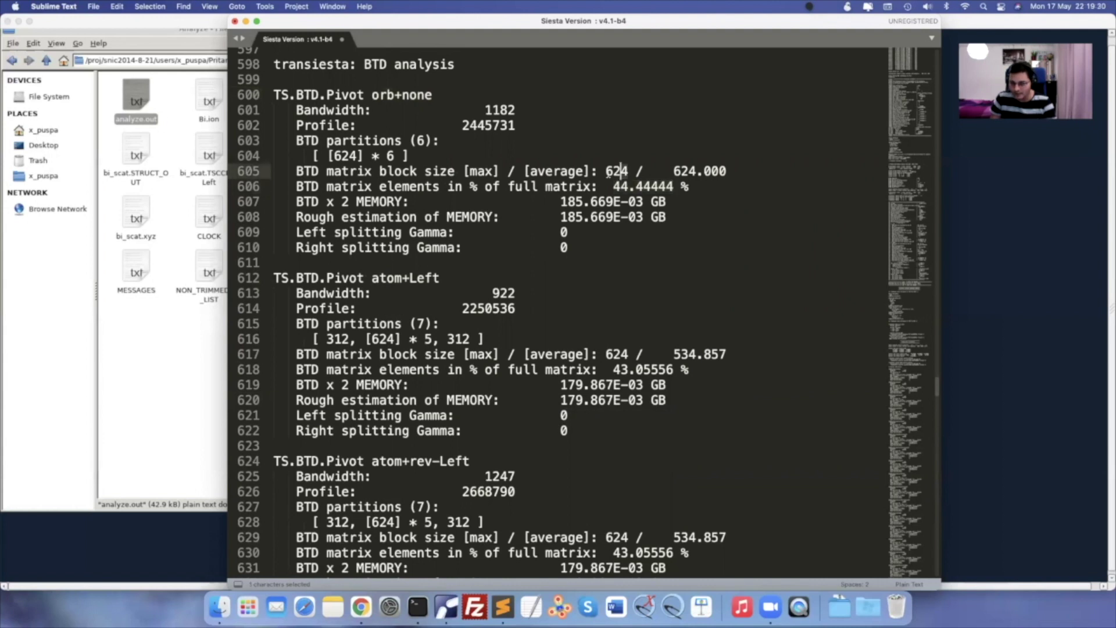
{"action": "left_click_drag", "start_coordinate": [560, 217], "coordinate": [668, 216]}
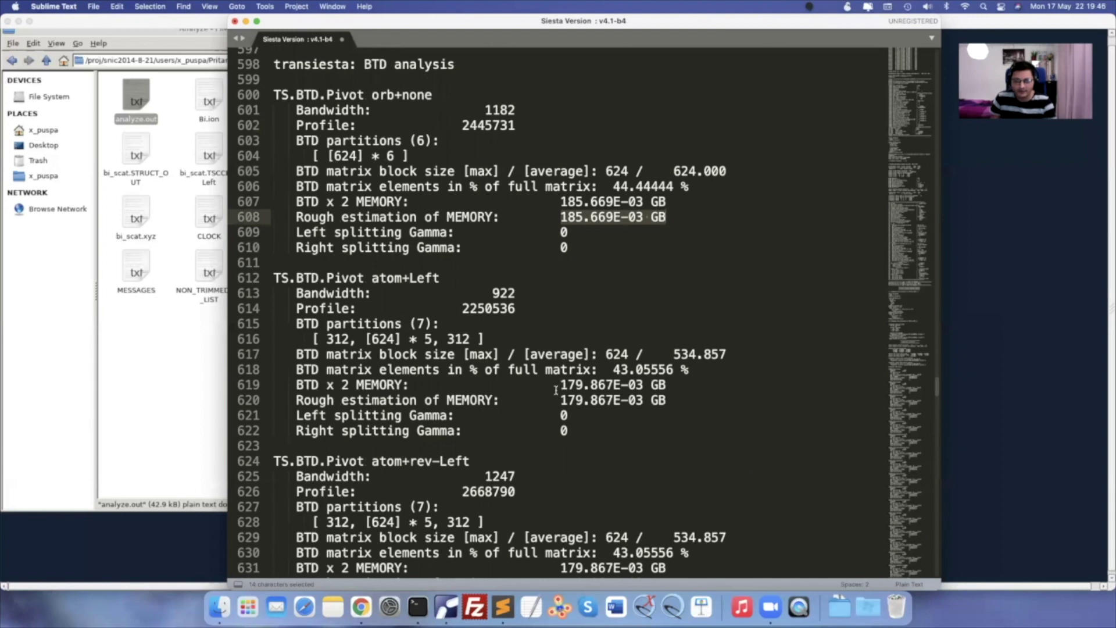
{"action": "left_click_drag", "start_coordinate": [560, 400], "coordinate": [667, 401]}
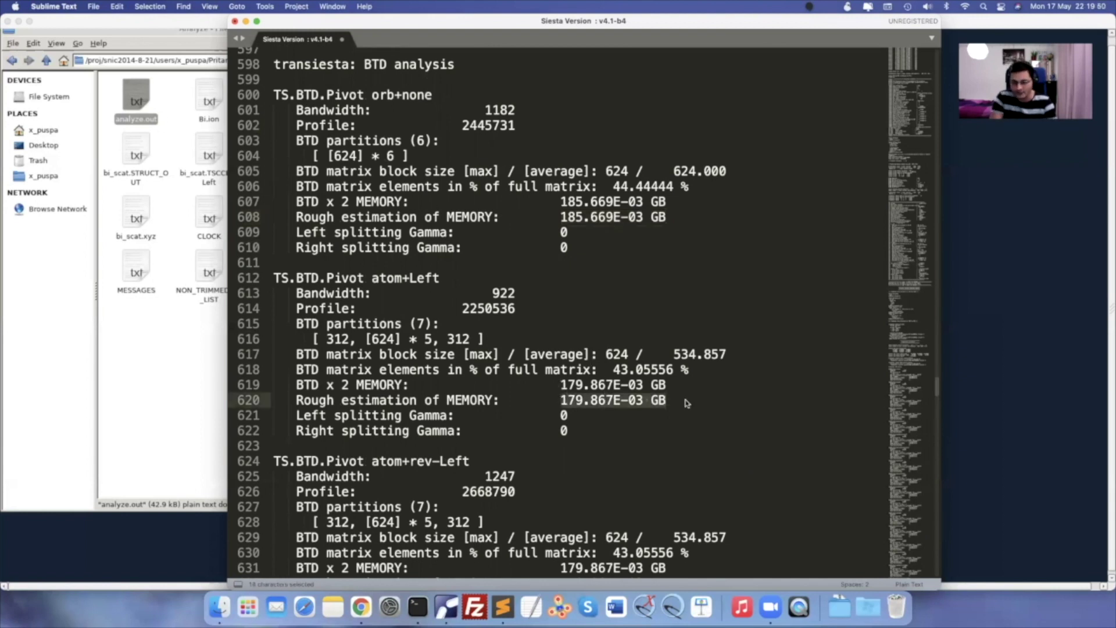
{"action": "left_click_drag", "start_coordinate": [613, 370], "coordinate": [692, 370]}
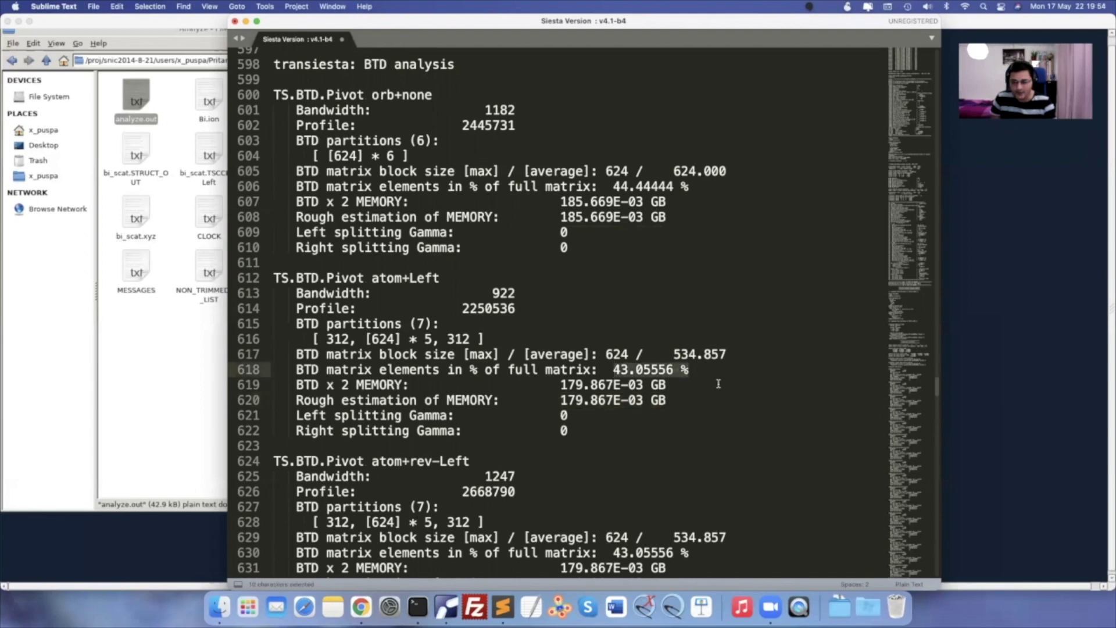
Check the atom+Left scheme name against the minimum-memory recommendation in the closing note of the output
{"action": "scroll", "coordinate": [719, 384], "scroll_direction": "down", "scroll_amount": 3}
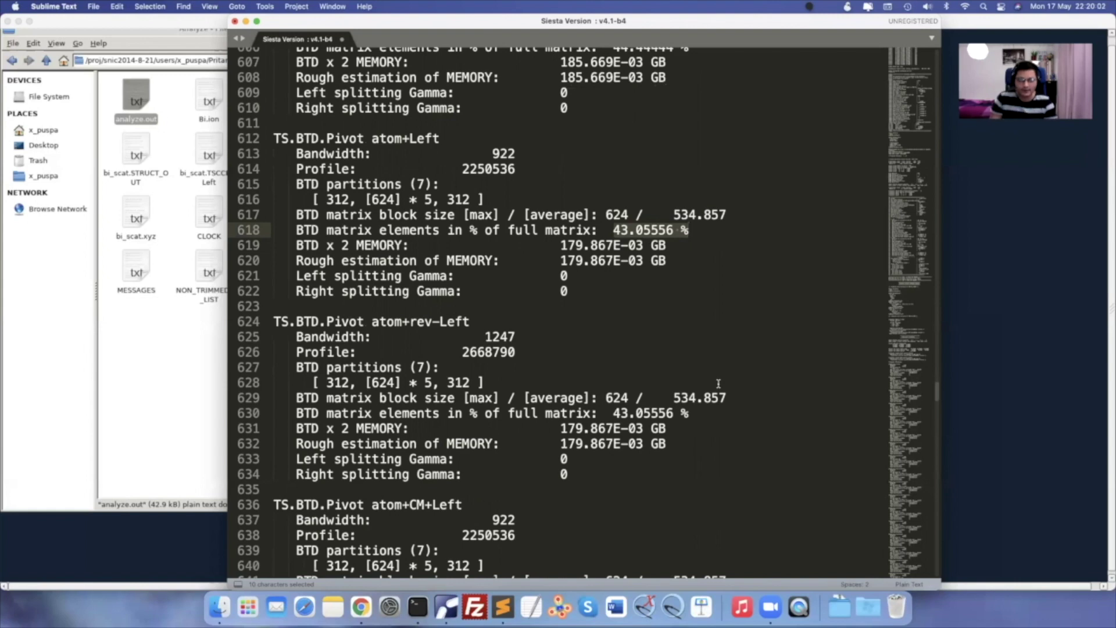
{"action": "scroll", "coordinate": [737, 356], "scroll_direction": "up", "scroll_amount": 2}
{"action": "left_click_drag", "start_coordinate": [372, 198], "coordinate": [441, 199]}
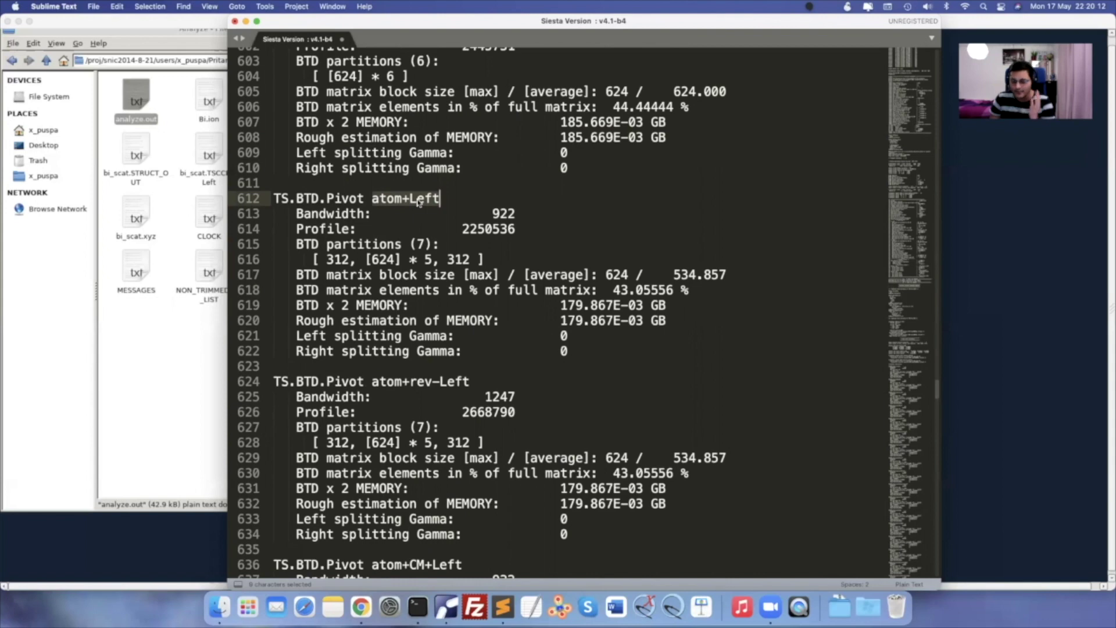
{"action": "scroll", "coordinate": [552, 284], "scroll_direction": "down", "scroll_amount": 20}
{"action": "scroll", "coordinate": [552, 283], "scroll_direction": "down", "scroll_amount": 8}
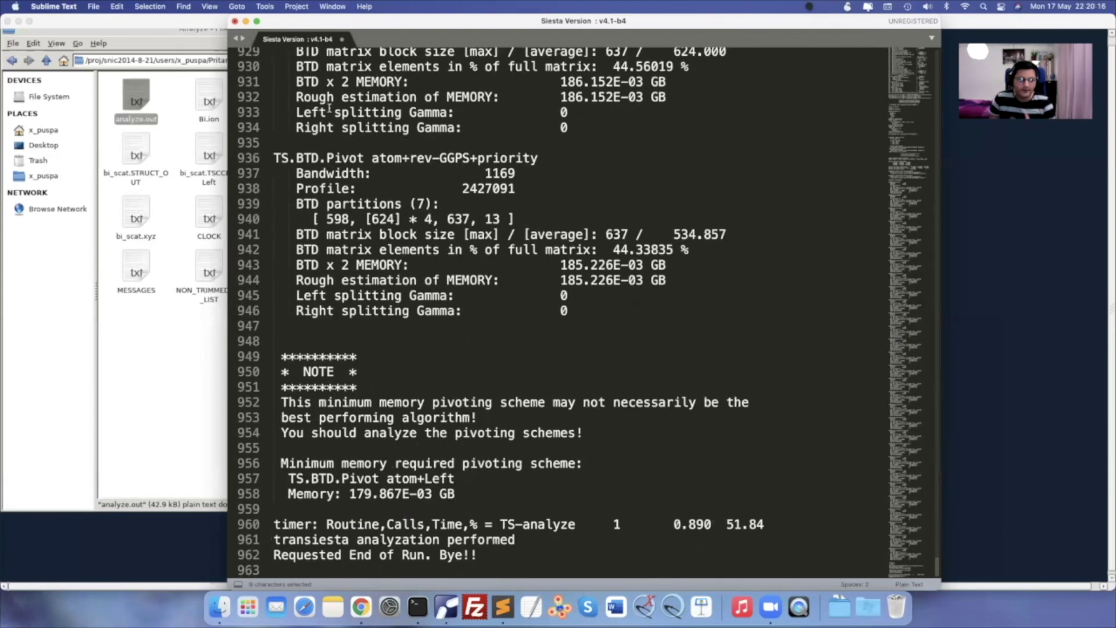
Close the Sublime Text window without saving the pasted text, and close the analyze.out file
{"action": "left_click", "coordinate": [235, 22]}
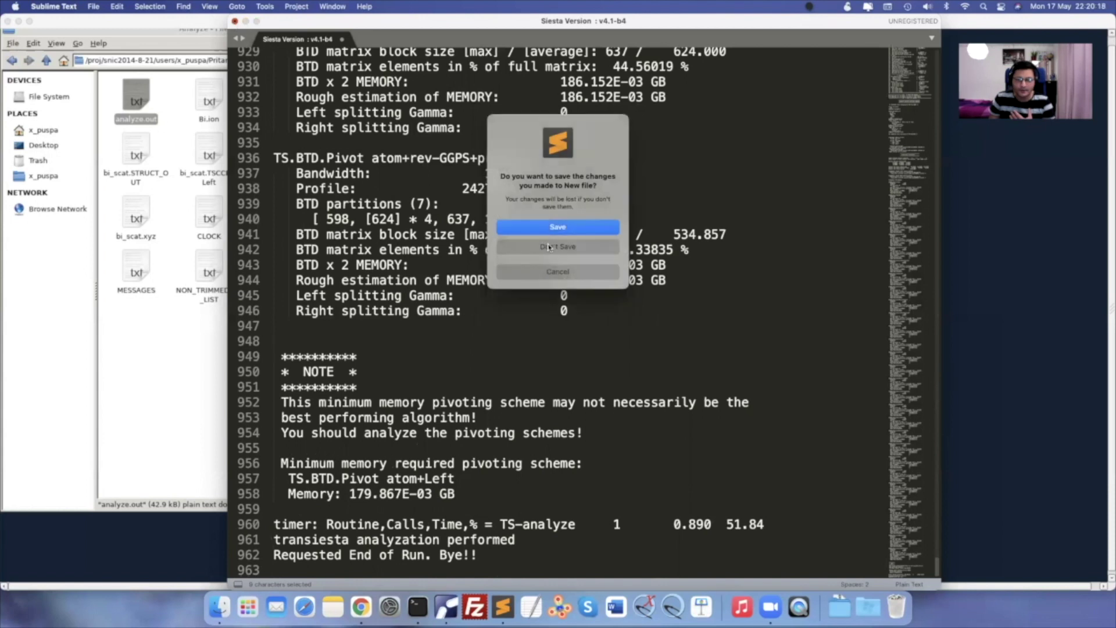
{"action": "left_click", "coordinate": [550, 247]}
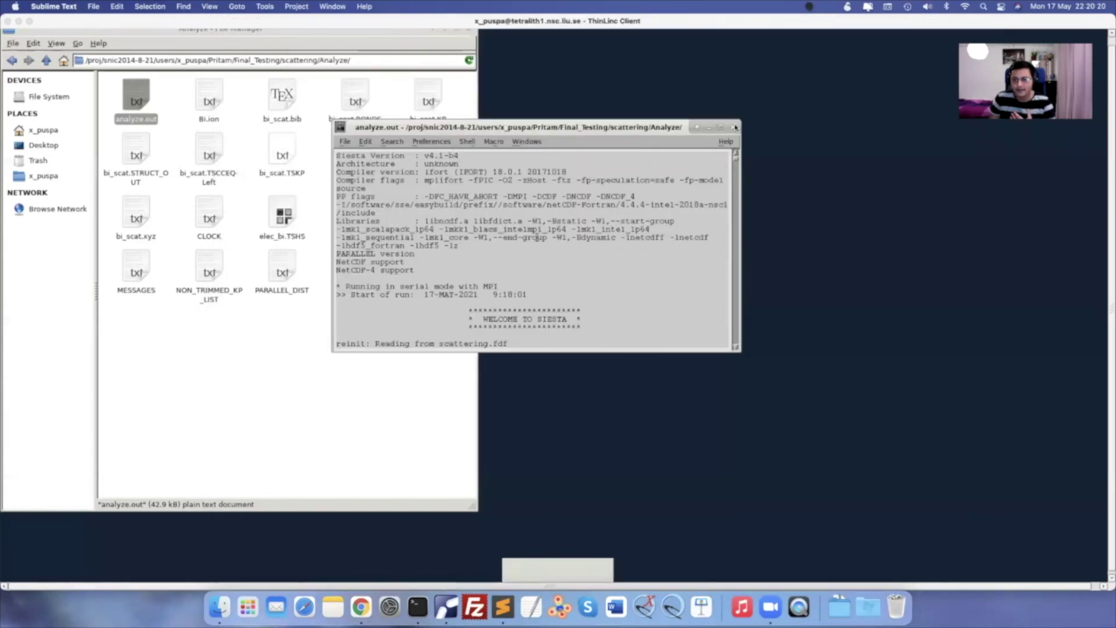
{"action": "left_click", "coordinate": [732, 131]}
{"action": "left_click", "coordinate": [461, 207]}
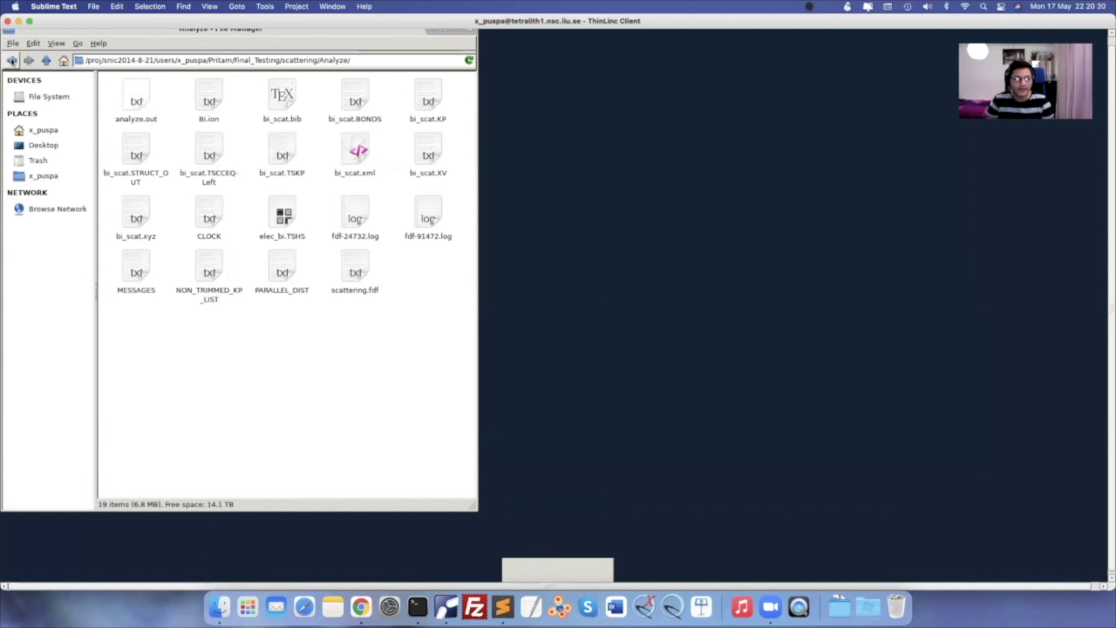
Open scattering.fdf from the parent scattering folder and locate the TS.BTD.Pivot atom+Left setting near its end
{"action": "key", "text": "BackSpace"}
{"action": "scroll", "coordinate": [264, 381], "scroll_direction": "down", "scroll_amount": 10}
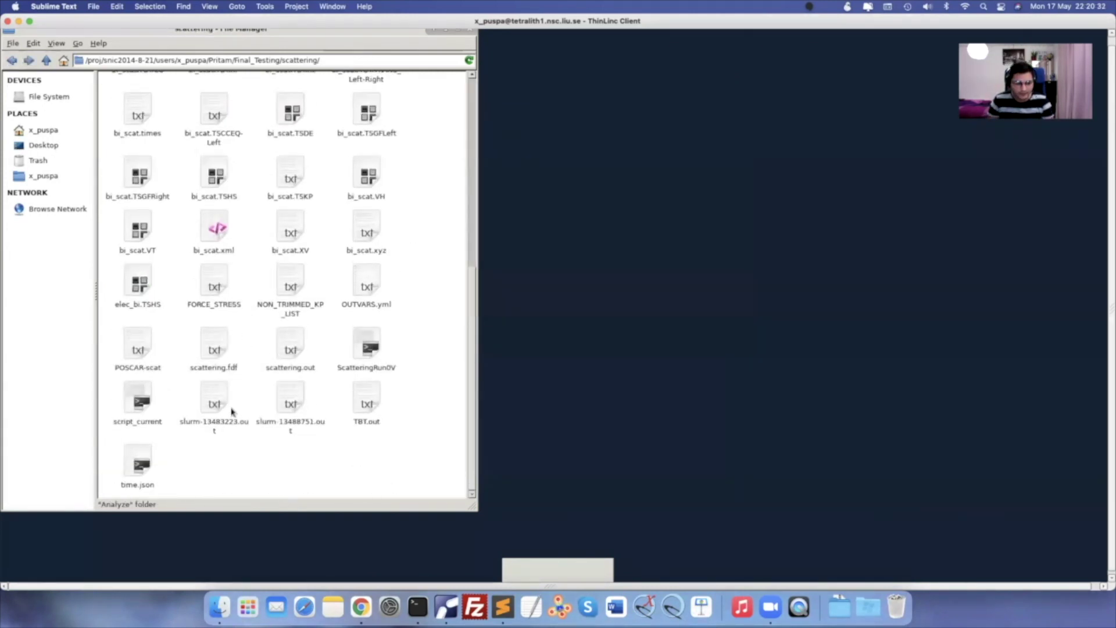
{"action": "double_click", "coordinate": [215, 349]}
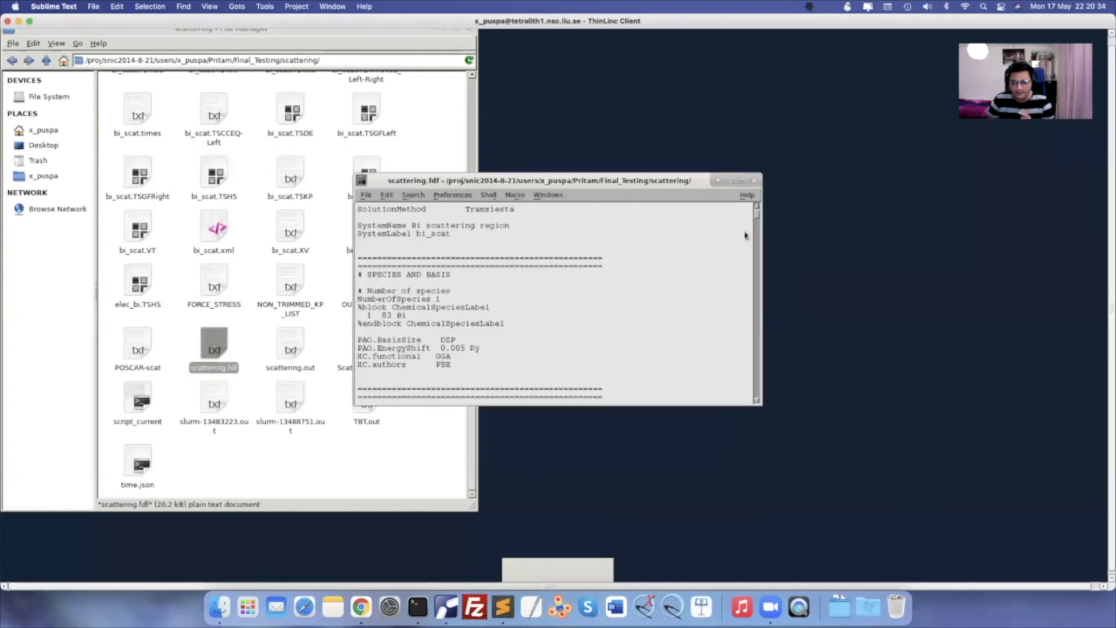
{"action": "left_click_drag", "start_coordinate": [758, 216], "coordinate": [757, 395]}
{"action": "double_click", "coordinate": [431, 332]}
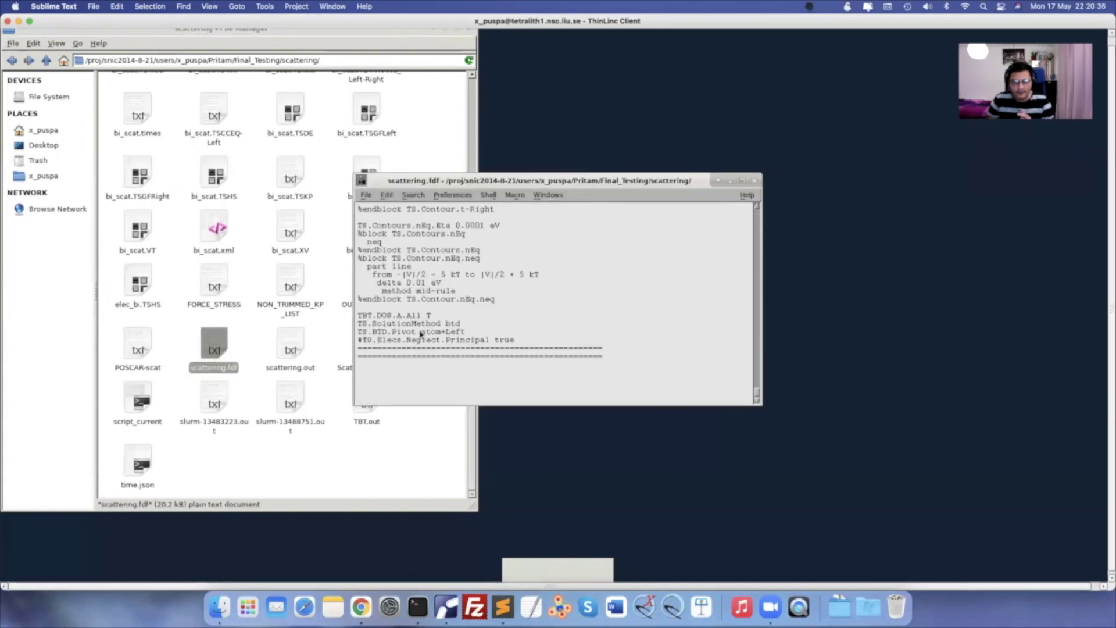
Delete the commented-out TS.Elecs.Neglect.Principal line from scattering.fdf, then save and close the file
{"action": "left_click_drag", "start_coordinate": [519, 341], "coordinate": [354, 343]}
{"action": "key", "text": "BackSpace"}
{"action": "key", "text": "BackSpace"}
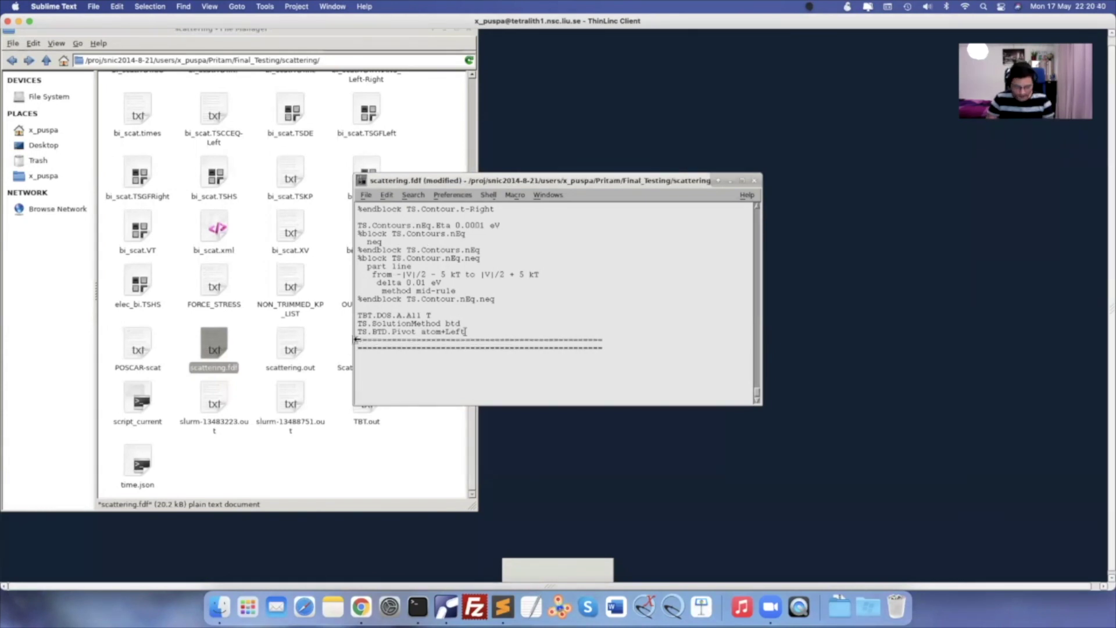
{"action": "key", "text": "ctrl+s"}
{"action": "mouse_move", "coordinate": [354, 331]}
{"action": "left_mouse_down"}
{"action": "mouse_move", "coordinate": [418, 332]}
{"action": "mouse_move", "coordinate": [350, 330]}
{"action": "left_mouse_up"}
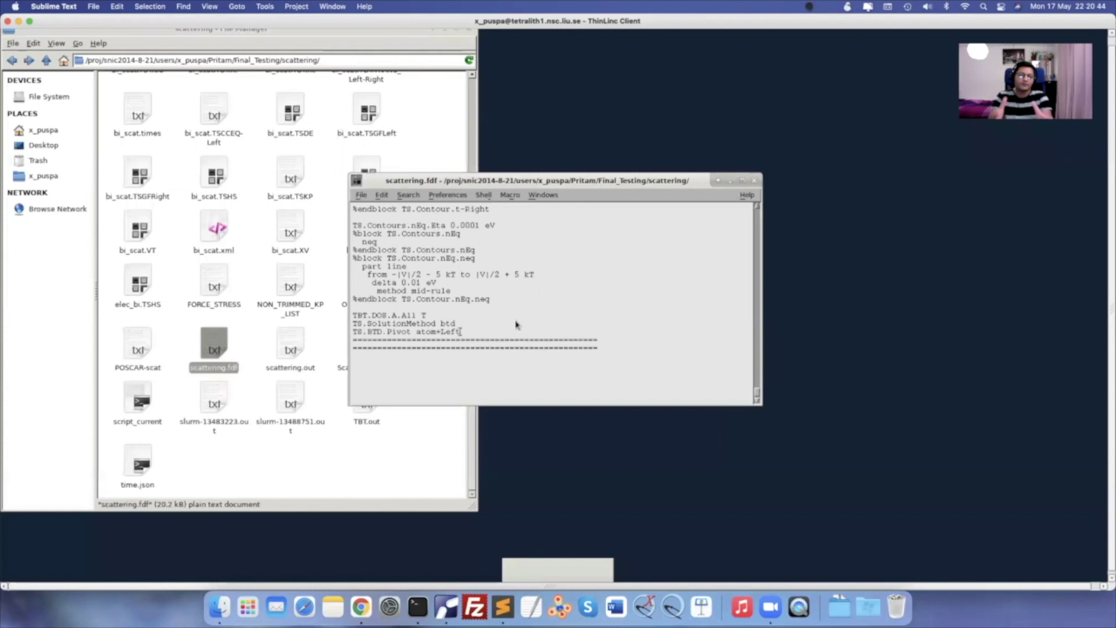
{"action": "left_click", "coordinate": [753, 184]}
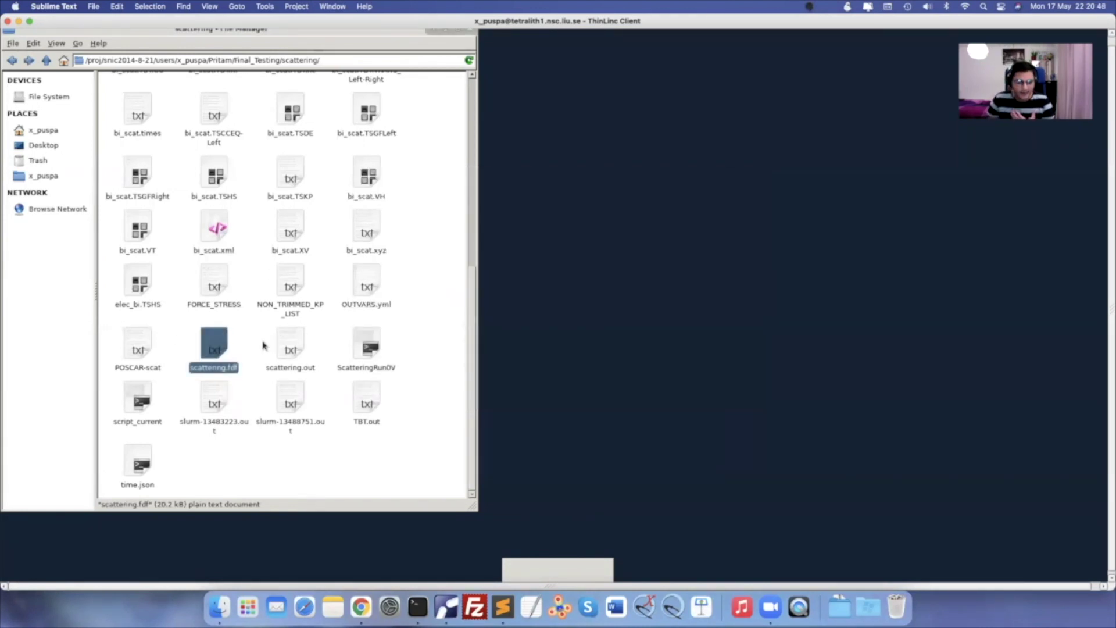
Open scattering.out from the scattering folder and check the elapsed run time at its end
{"action": "left_click", "coordinate": [297, 349]}
{"action": "double_click", "coordinate": [297, 349]}
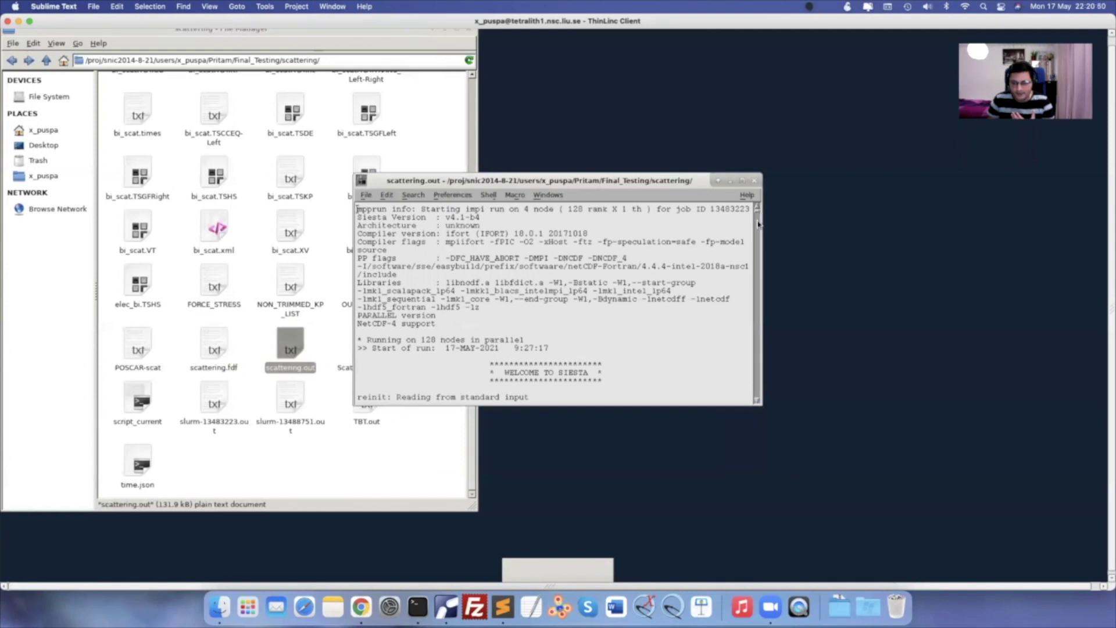
{"action": "left_click_drag", "start_coordinate": [760, 214], "coordinate": [756, 446]}
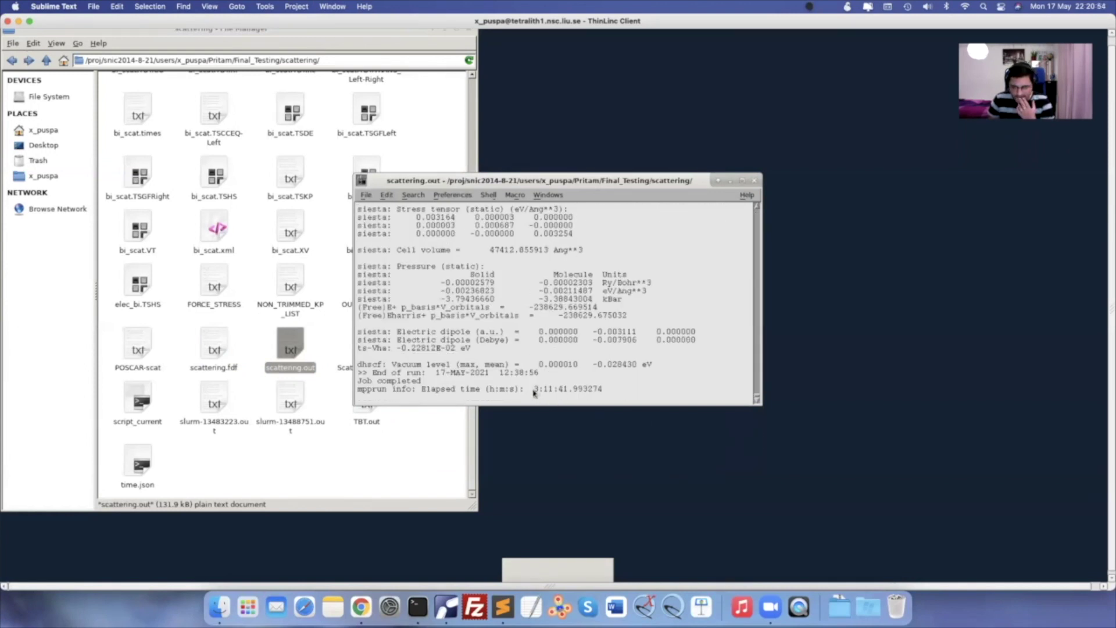
{"action": "left_click_drag", "start_coordinate": [534, 394], "coordinate": [603, 393]}
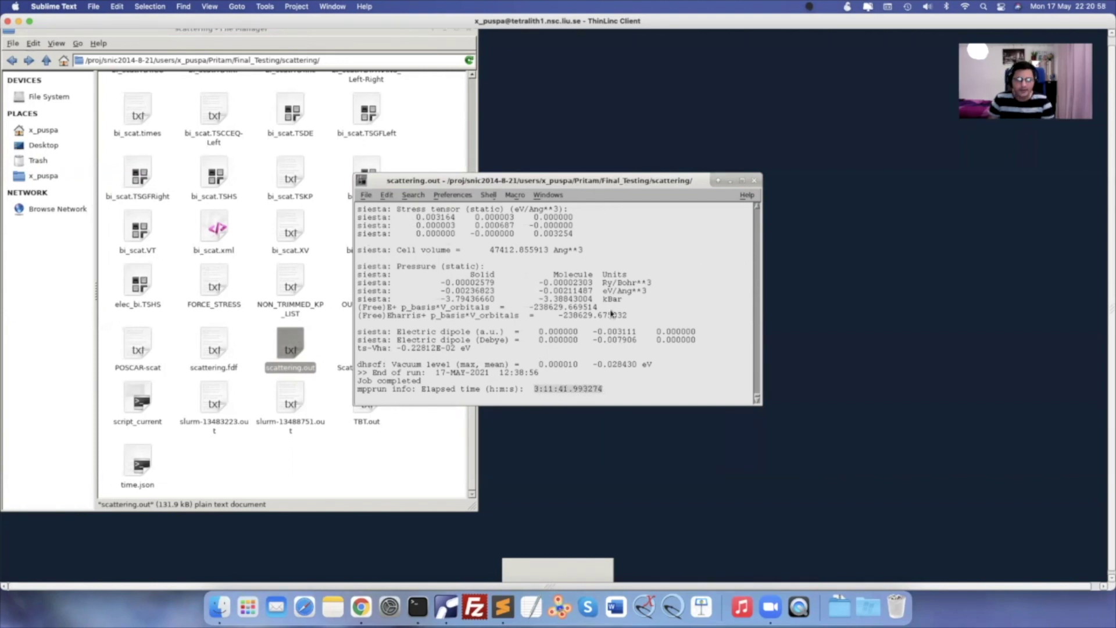
Review the beginning of scattering.out for the number of parallel nodes and the structure's number of atoms
{"action": "scroll", "coordinate": [610, 314], "scroll_direction": "up", "scroll_amount": 10}
{"action": "scroll", "coordinate": [610, 314], "scroll_direction": "up", "scroll_amount": 15}
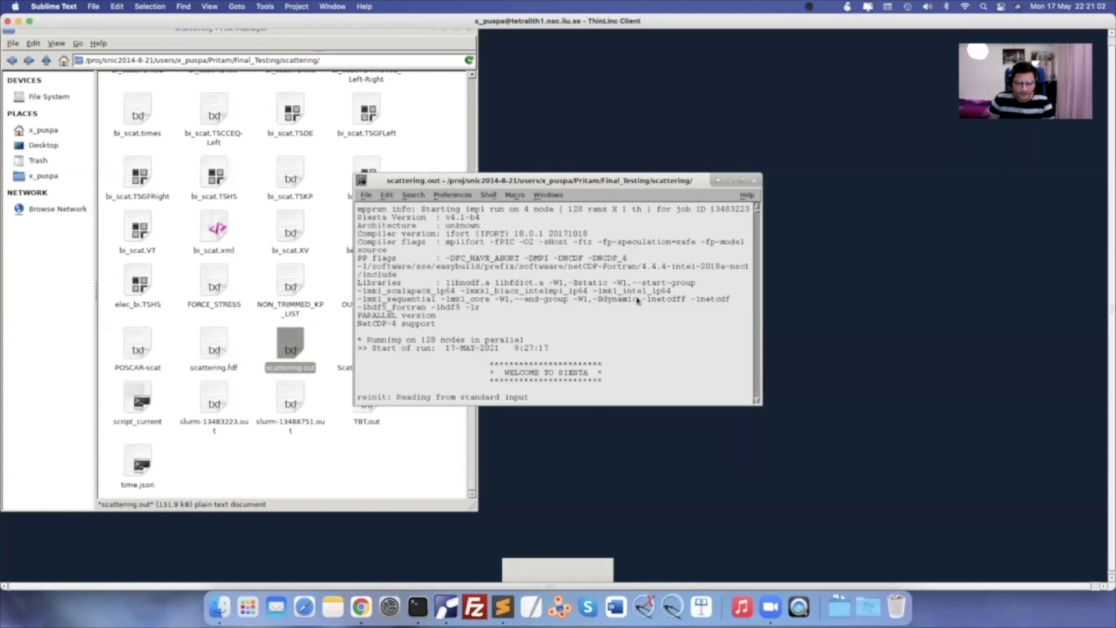
{"action": "scroll", "coordinate": [638, 299], "scroll_direction": "down", "scroll_amount": 5}
{"action": "left_click", "coordinate": [573, 274]}
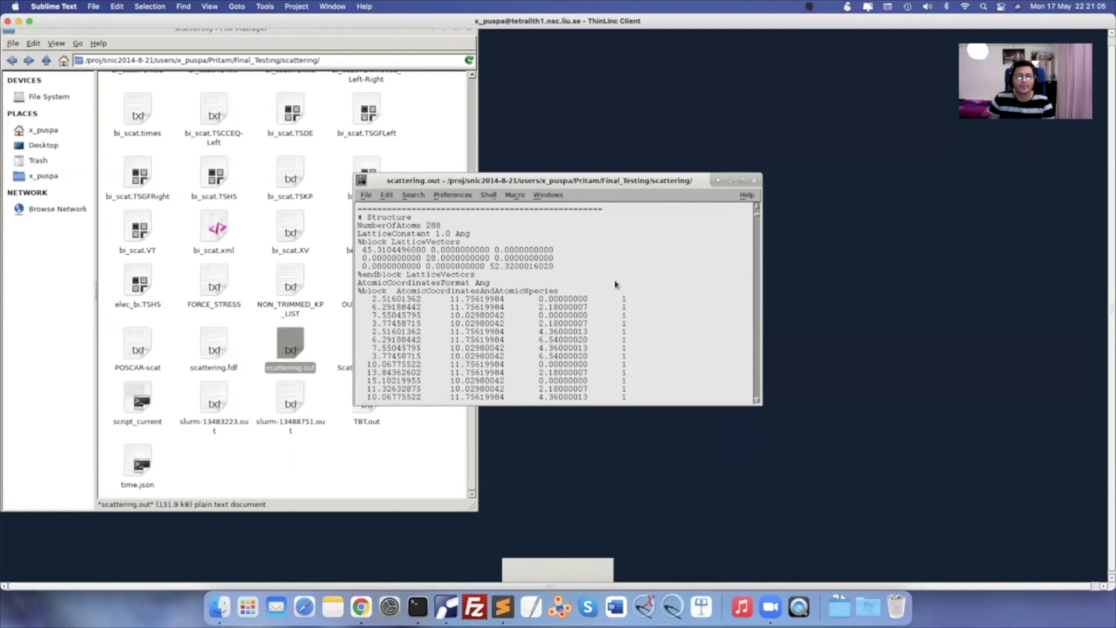
Close scattering.out and widen the file manager window to show all files of the scattering folder
{"action": "left_click", "coordinate": [755, 181]}
{"action": "scroll", "coordinate": [422, 260], "scroll_direction": "up", "scroll_amount": 2}
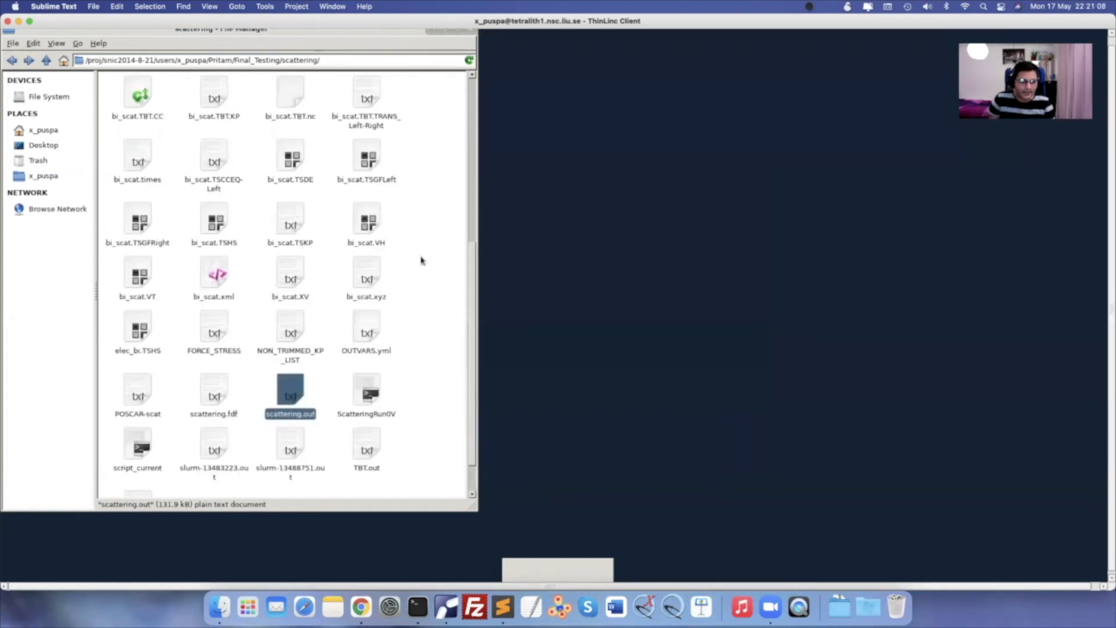
{"action": "left_click_drag", "start_coordinate": [473, 279], "coordinate": [814, 286]}
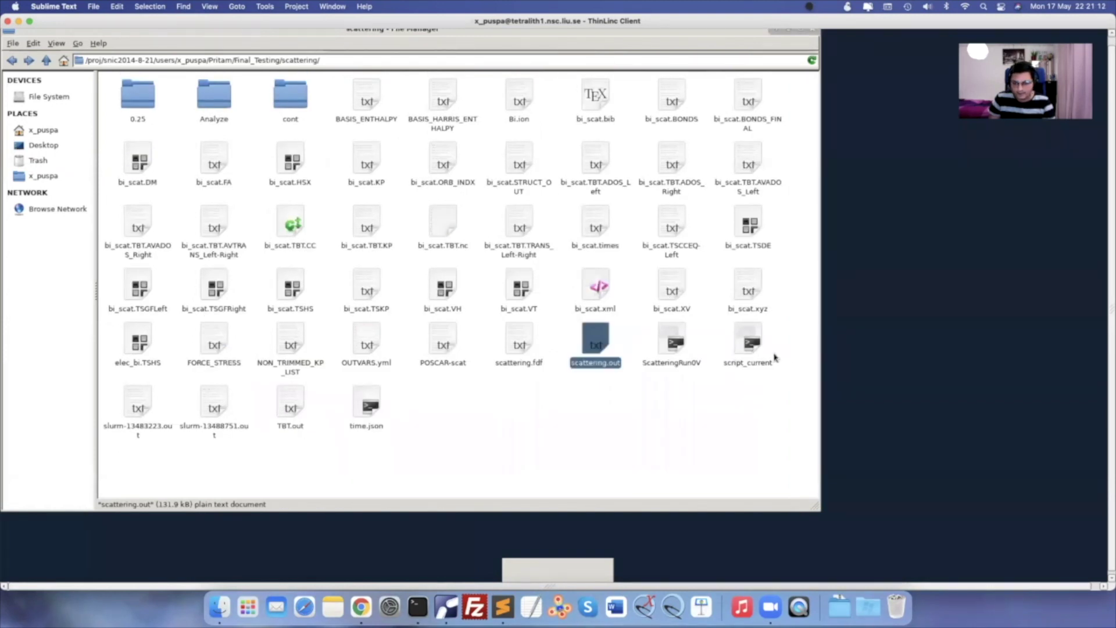
Go through the bi_scat.TSDE, bi_scat.TSGFRight, bi_scat.TSHS and bi_scat.HSX output files in the scattering folder
{"action": "left_click", "coordinate": [749, 236]}
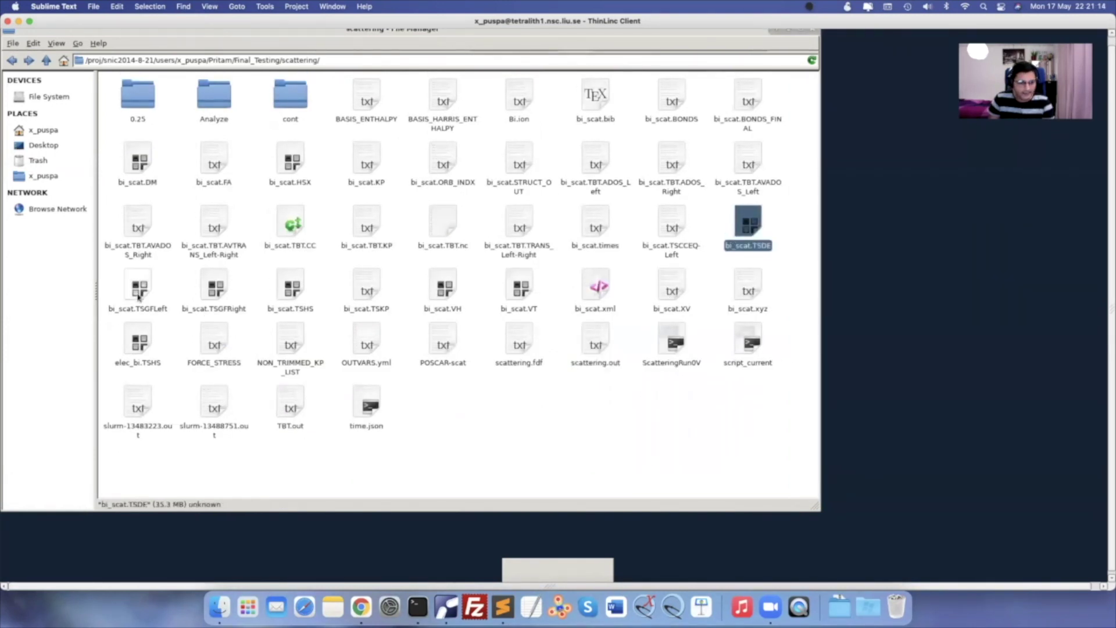
{"action": "left_click", "coordinate": [215, 286]}
{"action": "left_click", "coordinate": [295, 294]}
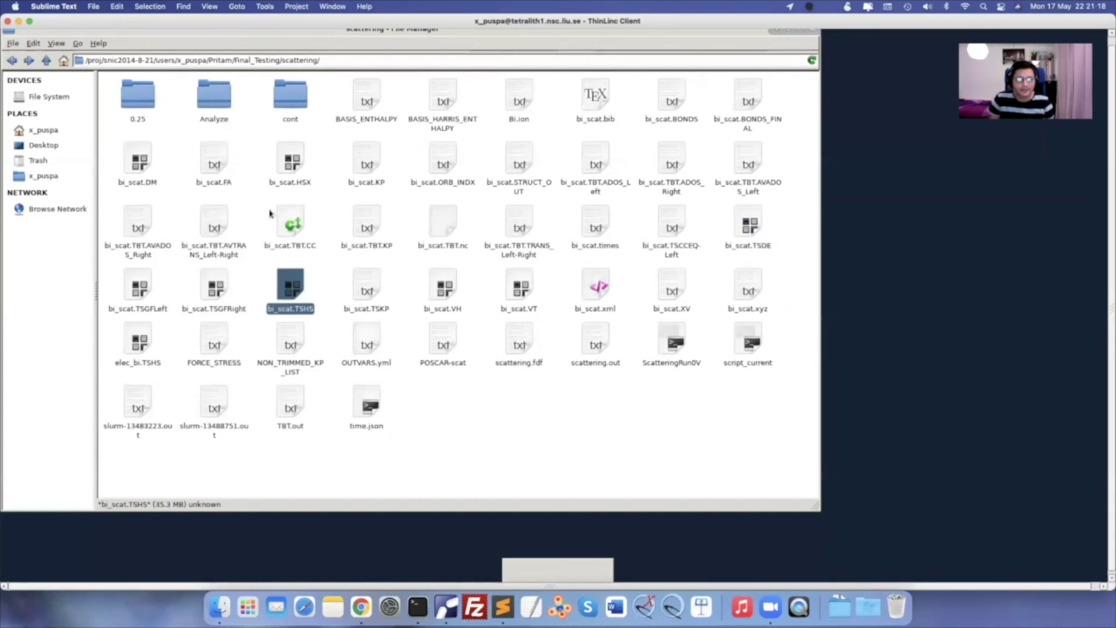
{"action": "left_click", "coordinate": [291, 165]}
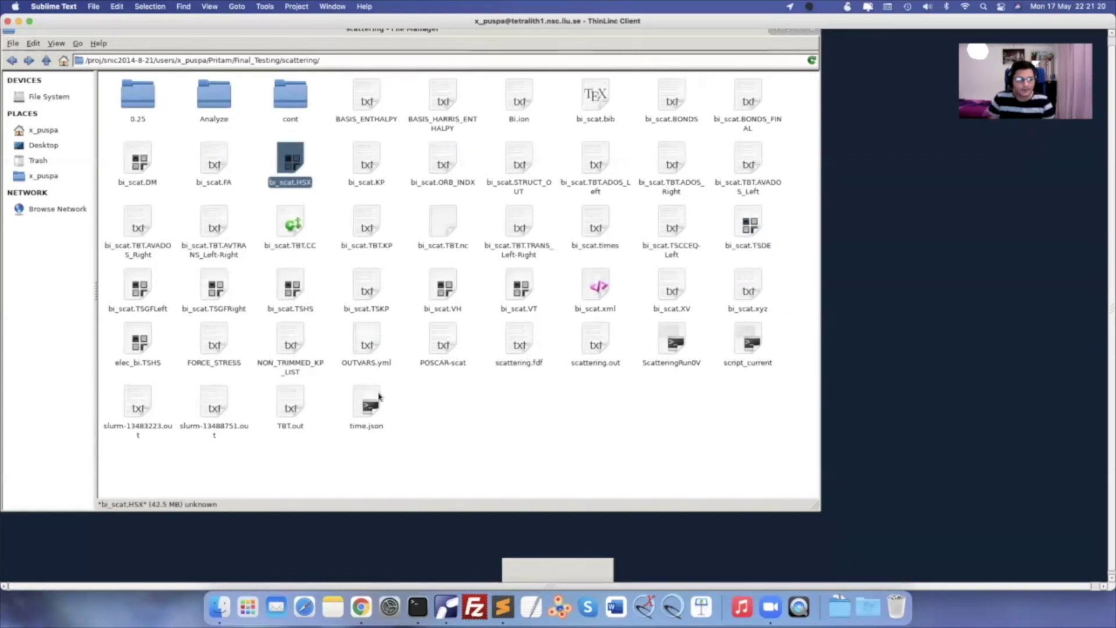
{"action": "left_click", "coordinate": [529, 414]}
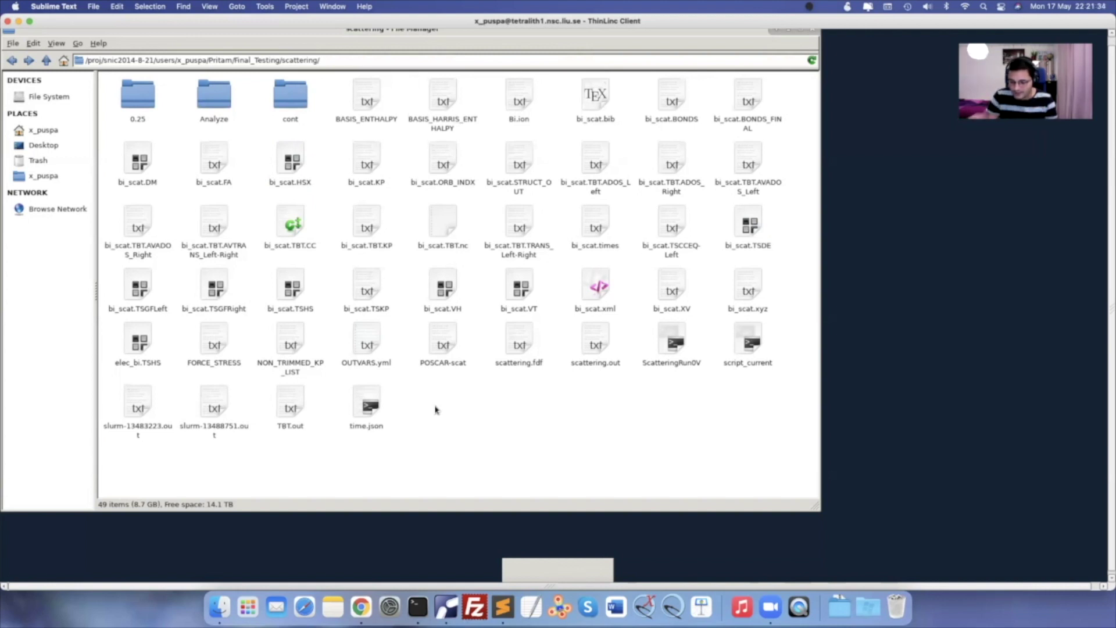
View the ScatteringRun0V job script and close it, then open script_current and enlarge its window
{"action": "double_click", "coordinate": [680, 361]}
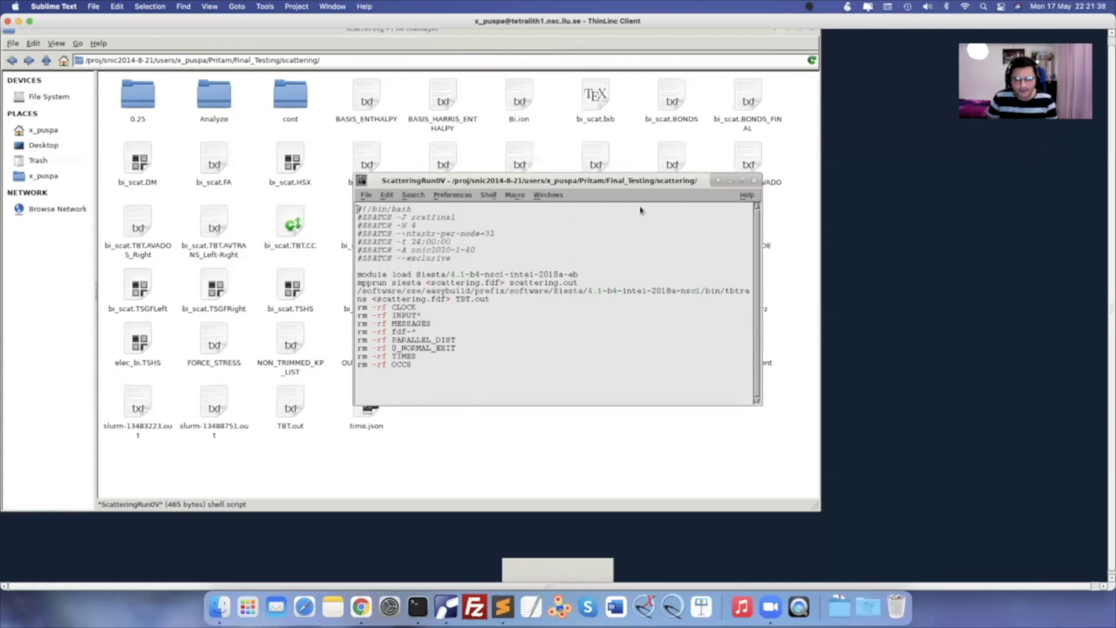
{"action": "left_click", "coordinate": [754, 180]}
{"action": "double_click", "coordinate": [753, 343]}
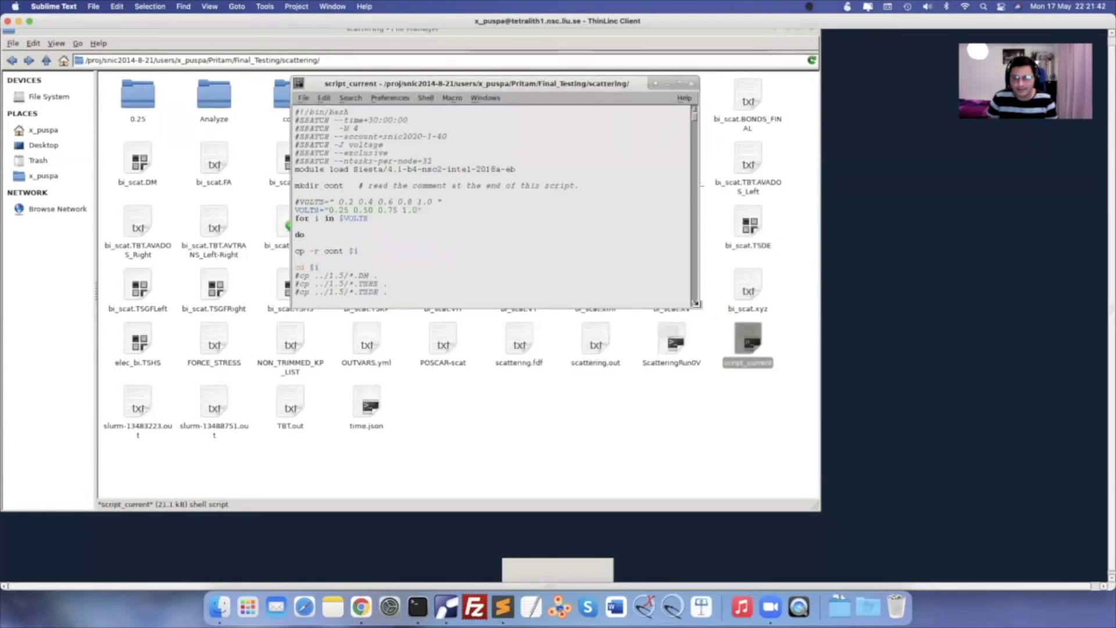
{"action": "left_click_drag", "start_coordinate": [699, 309], "coordinate": [934, 499]}
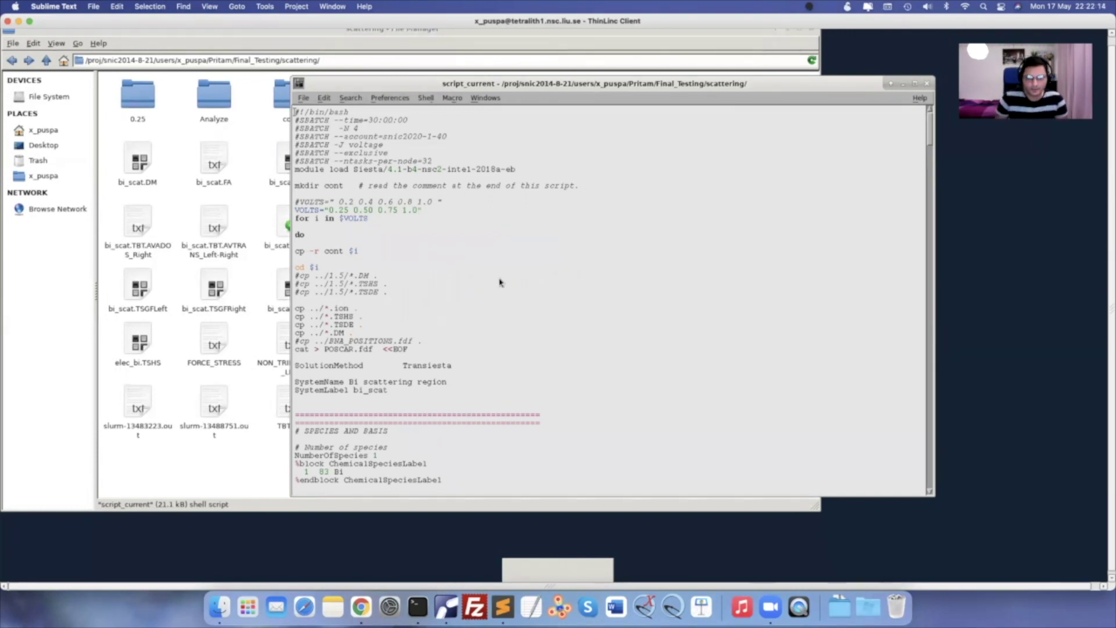
Review the scattering input embedded in script_current, from the SolutionMethod line to the TBtrans and copy commands at the end
{"action": "scroll", "coordinate": [500, 283], "scroll_direction": "down", "scroll_amount": 20}
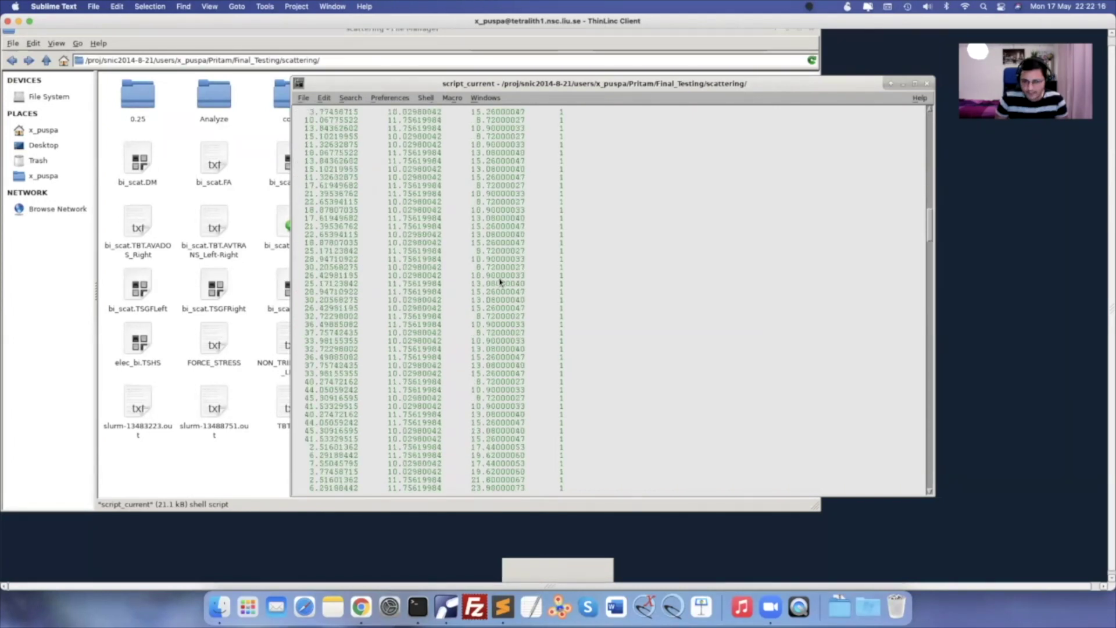
{"action": "scroll", "coordinate": [506, 279], "scroll_direction": "up", "scroll_amount": 15}
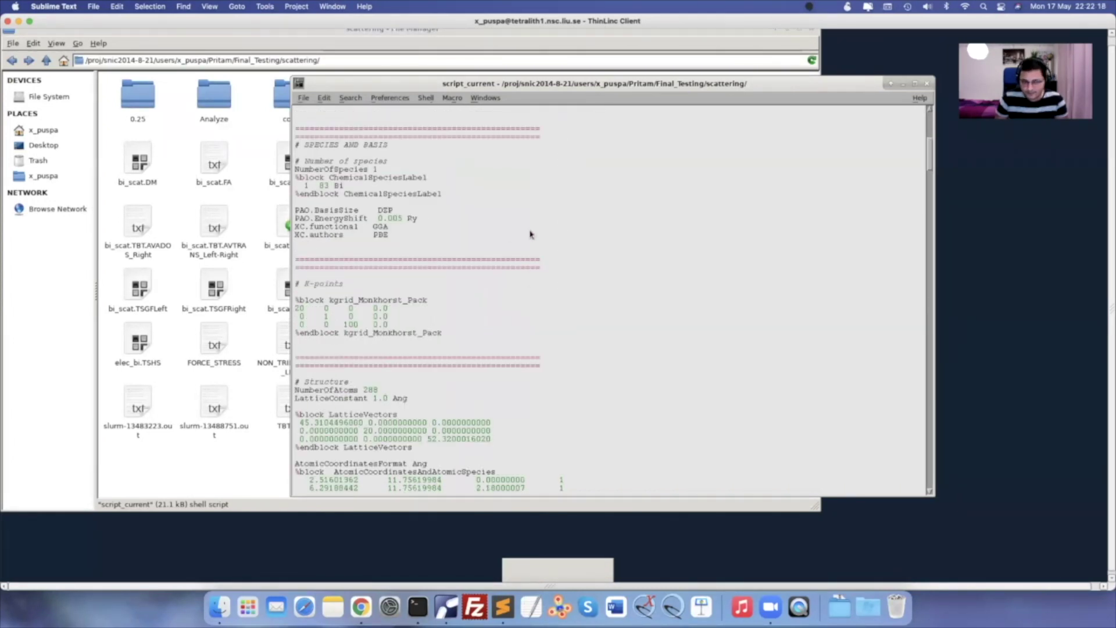
{"action": "left_click", "coordinate": [241, 397]}
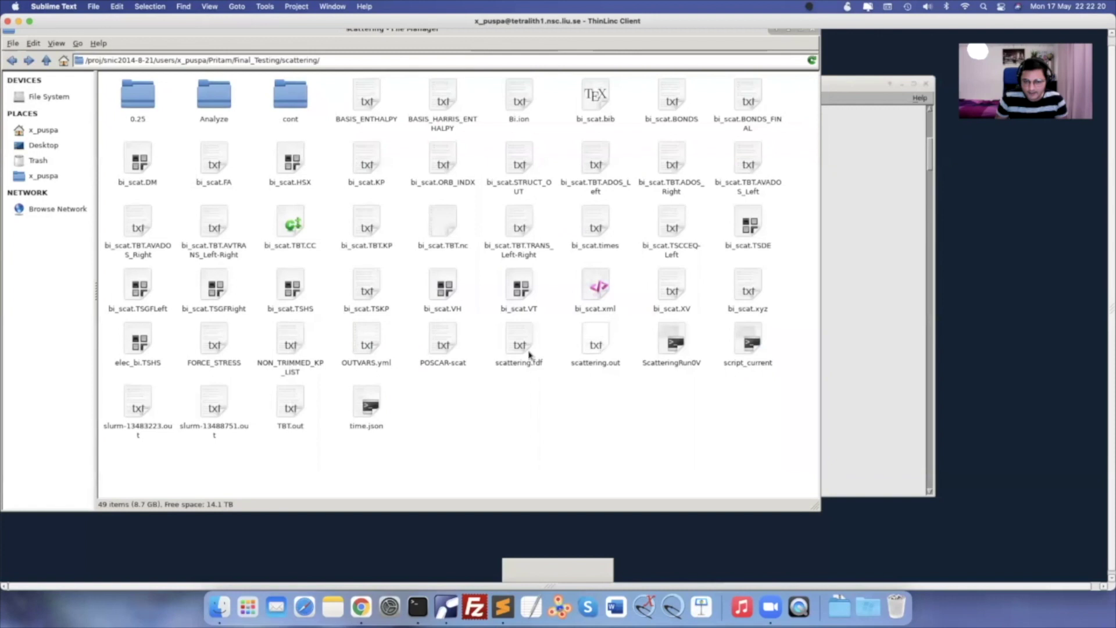
{"action": "left_click", "coordinate": [865, 329]}
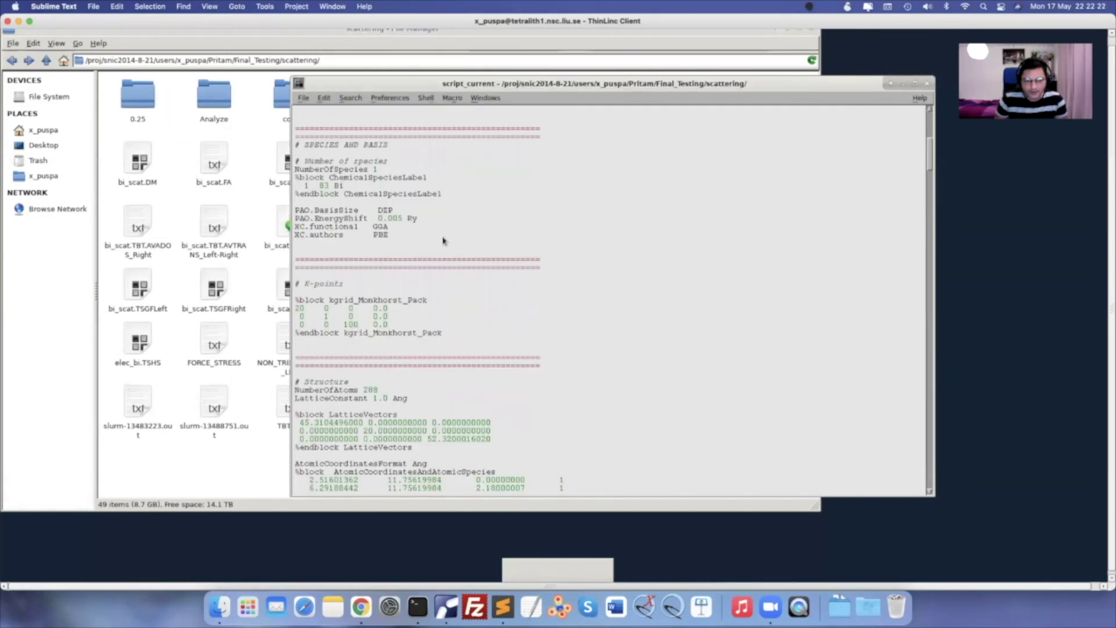
{"action": "scroll", "coordinate": [313, 287], "scroll_direction": "up", "scroll_amount": 8}
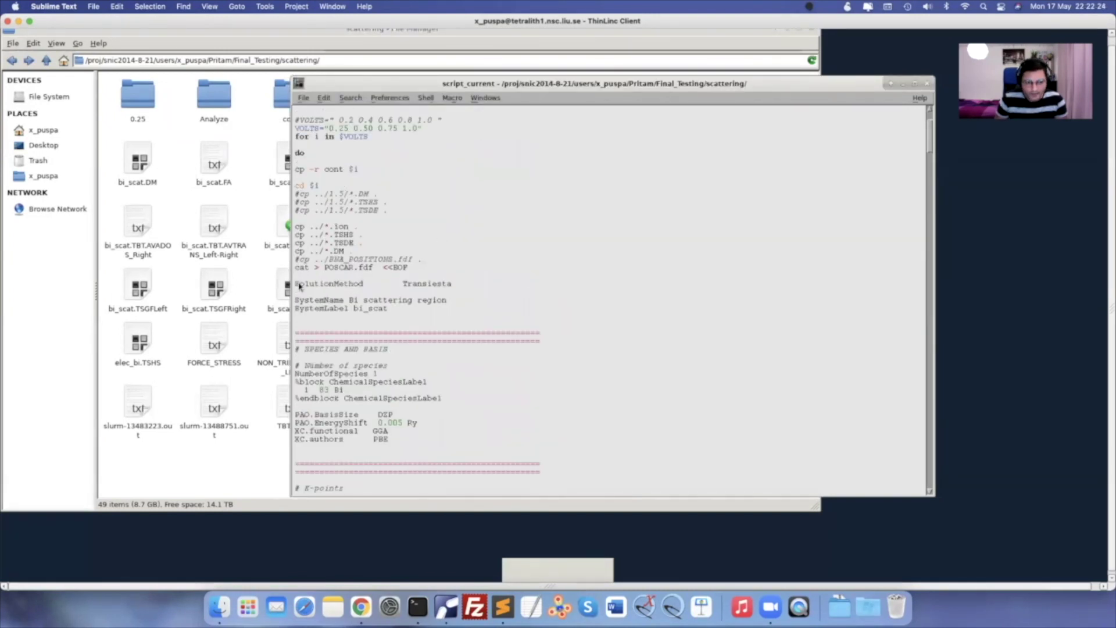
{"action": "left_click_drag", "start_coordinate": [296, 286], "coordinate": [429, 404]}
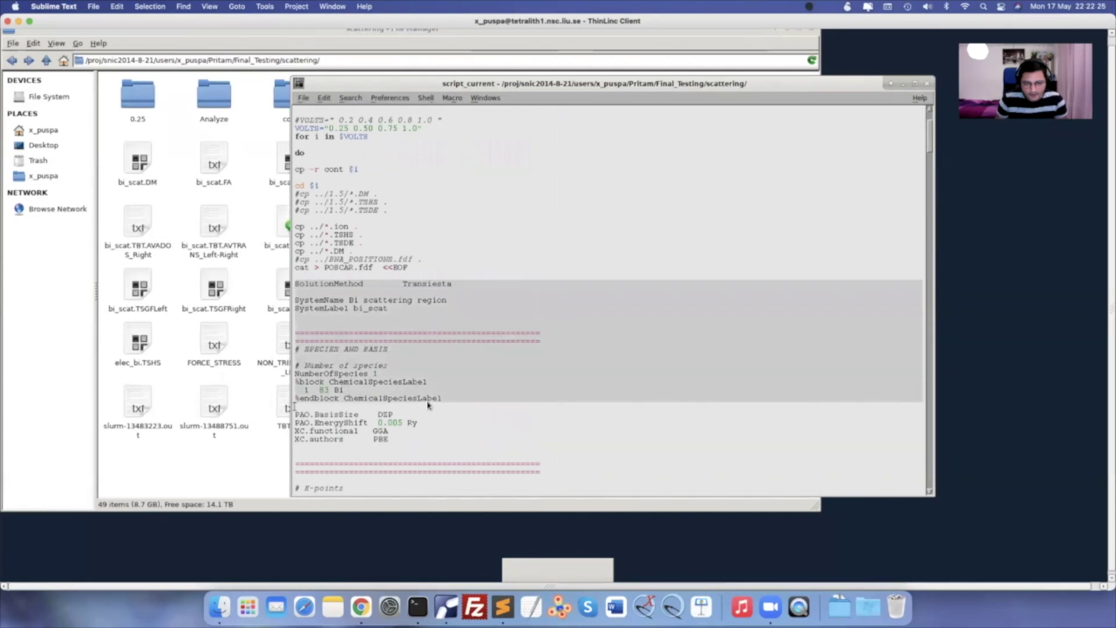
{"action": "scroll", "coordinate": [429, 405], "scroll_direction": "down", "scroll_amount": 15}
{"action": "scroll", "coordinate": [428, 406], "scroll_direction": "down", "scroll_amount": 20}
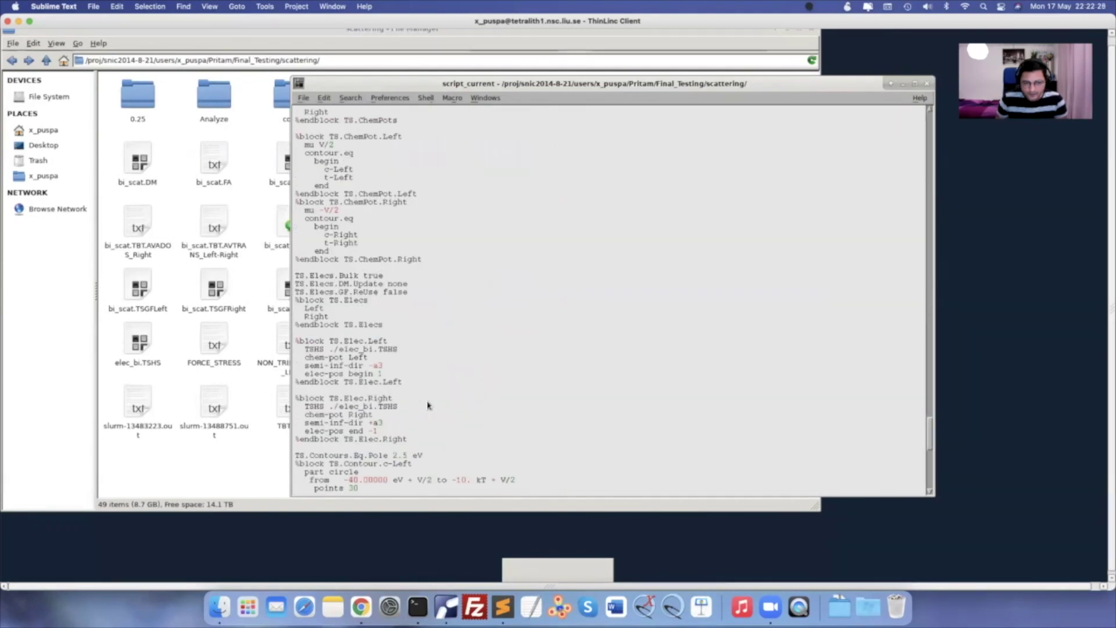
{"action": "scroll", "coordinate": [428, 405], "scroll_direction": "down", "scroll_amount": 20}
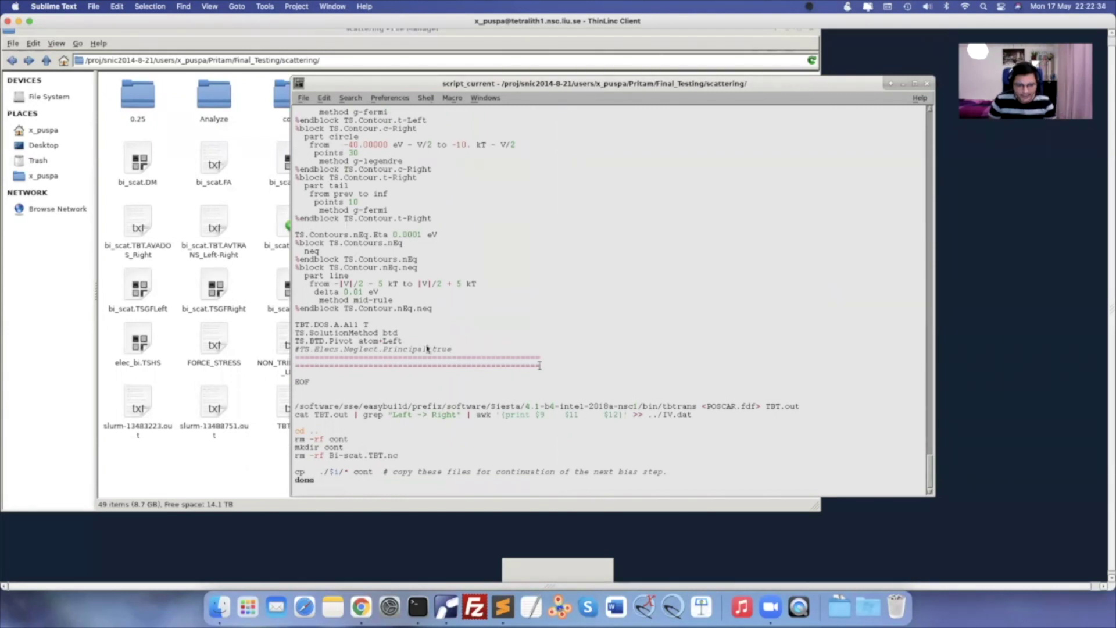
Find the bias voltage section of script_current and examine the $i variable in the TS.Voltage line
{"action": "scroll", "coordinate": [427, 349], "scroll_direction": "up", "scroll_amount": 15}
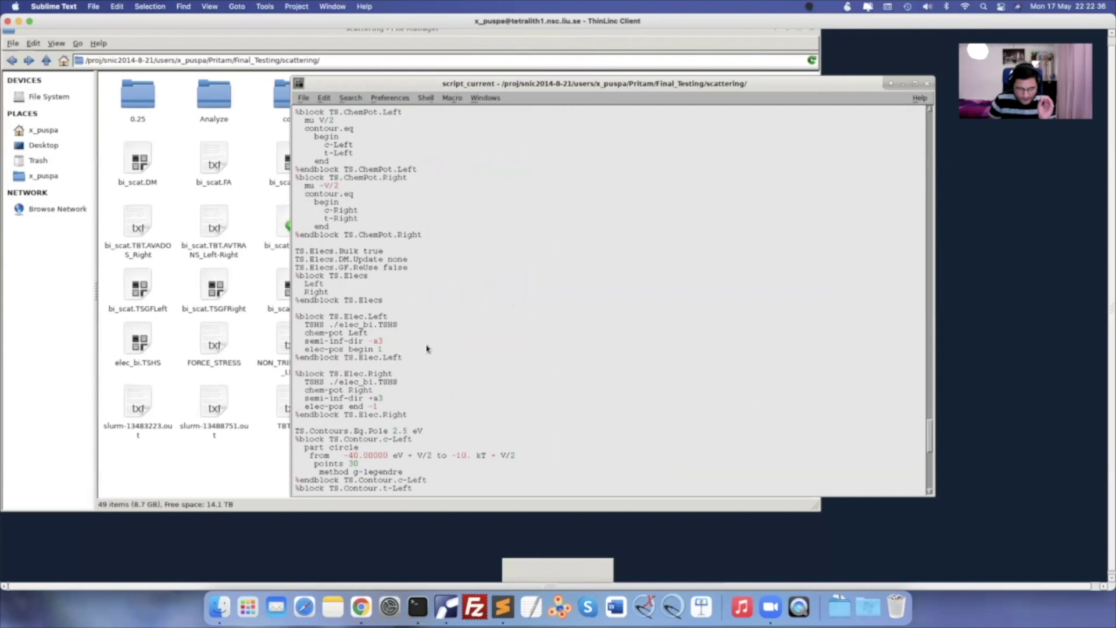
{"action": "scroll", "coordinate": [428, 349], "scroll_direction": "up", "scroll_amount": 12}
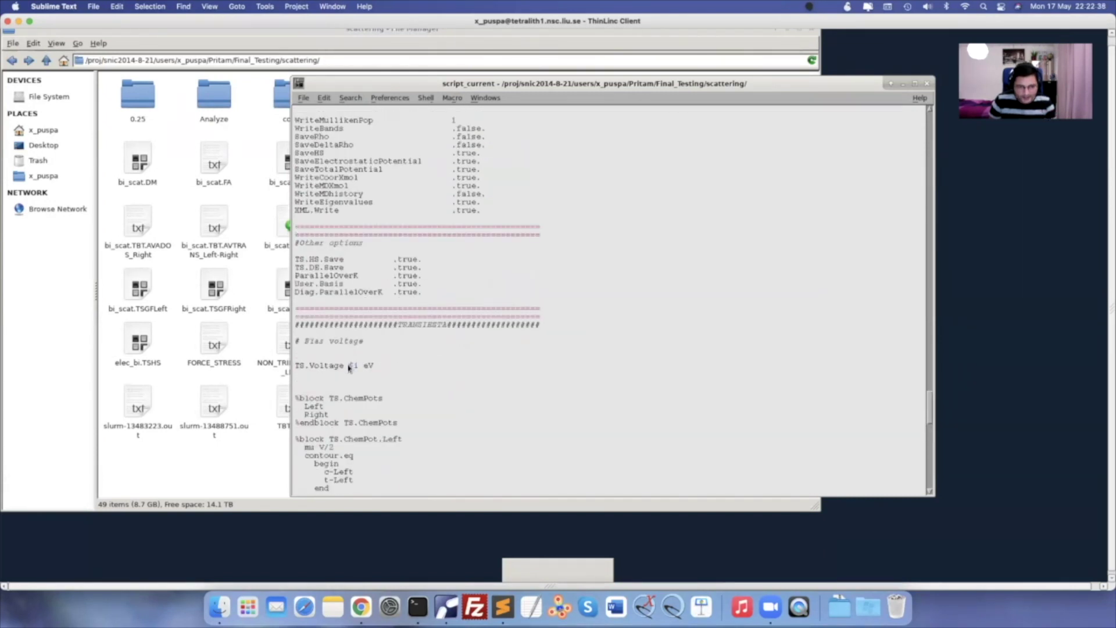
{"action": "left_click_drag", "start_coordinate": [348, 368], "coordinate": [359, 367]}
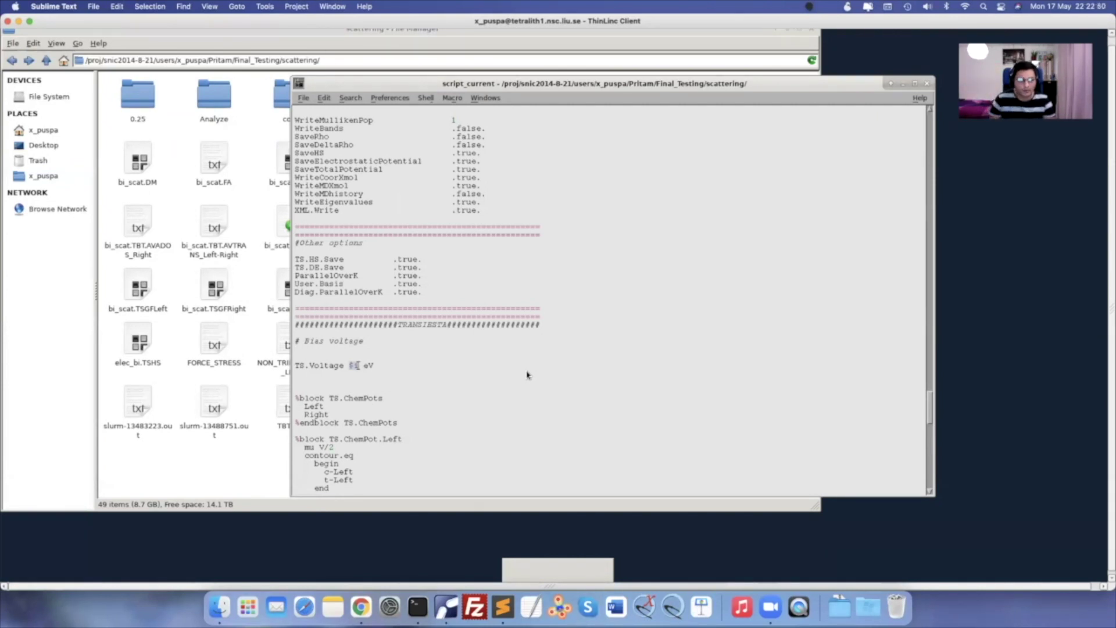
{"action": "left_click_drag", "start_coordinate": [378, 366], "coordinate": [285, 370]}
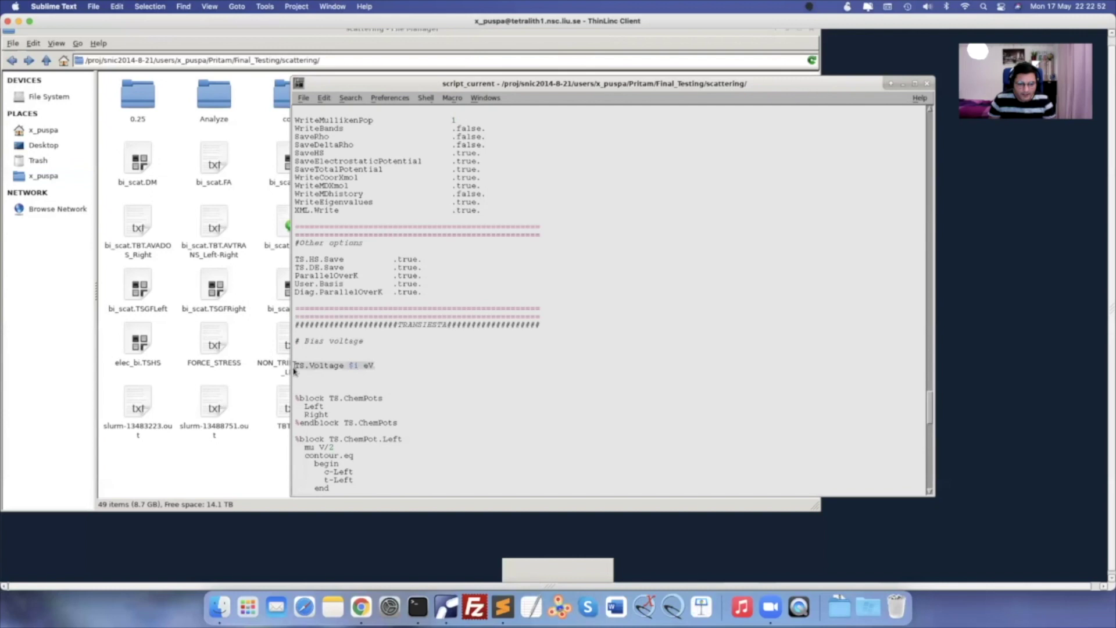
{"action": "left_click", "coordinate": [354, 368]}
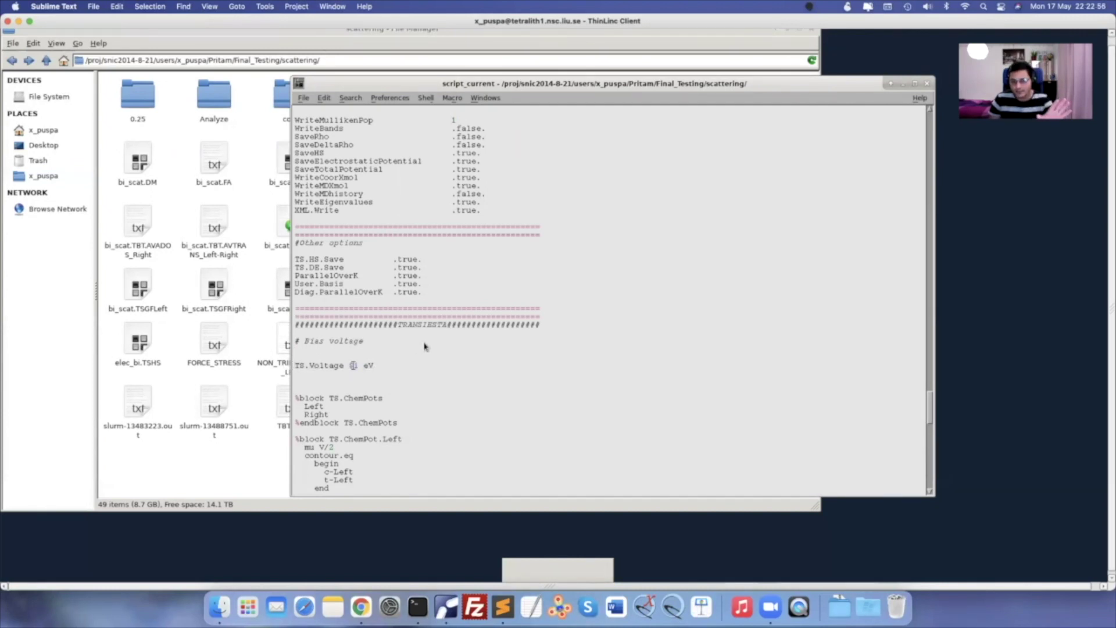
Look over the chemical potential, electrode and output settings and the atomic coordinates in script_current, then close the script
{"action": "scroll", "coordinate": [423, 346], "scroll_direction": "down", "scroll_amount": 10}
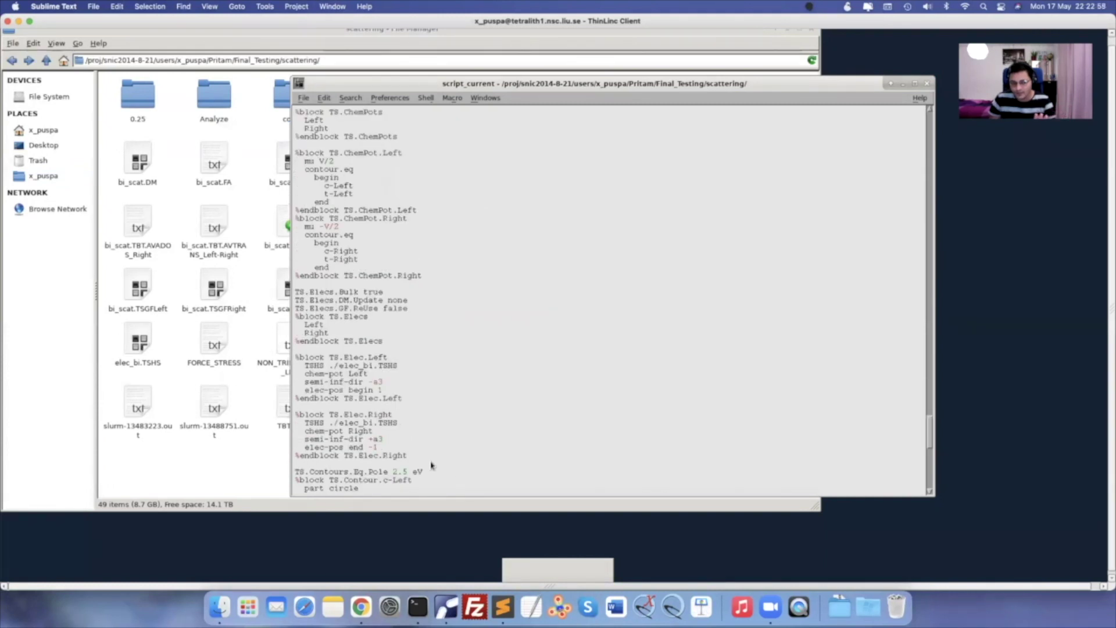
{"action": "scroll", "coordinate": [412, 229], "scroll_direction": "up", "scroll_amount": 15}
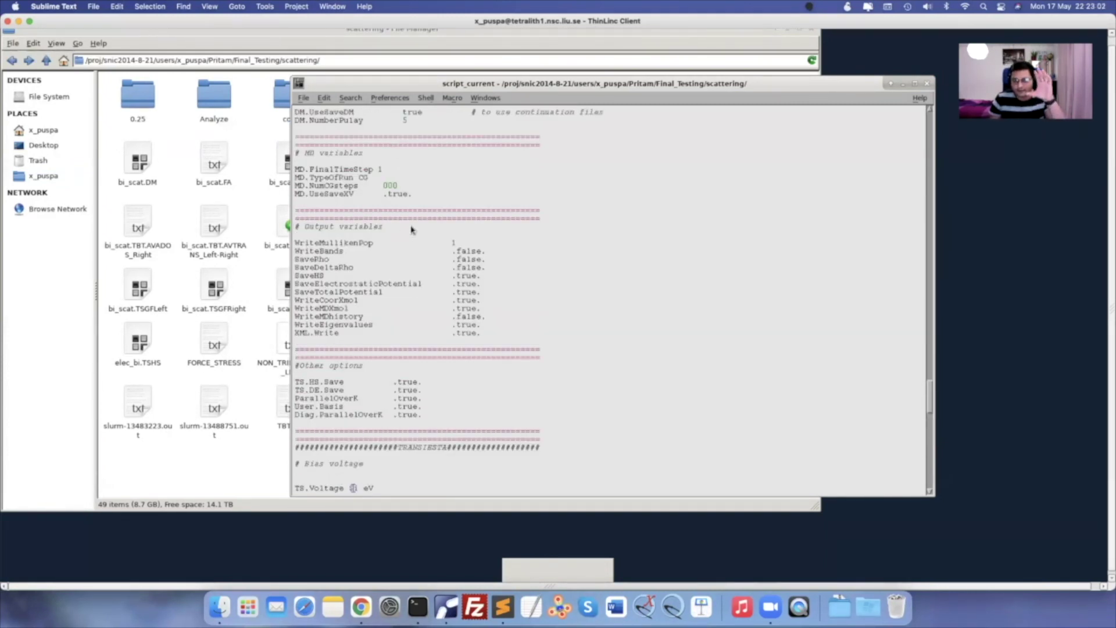
{"action": "scroll", "coordinate": [411, 210], "scroll_direction": "down", "scroll_amount": 20}
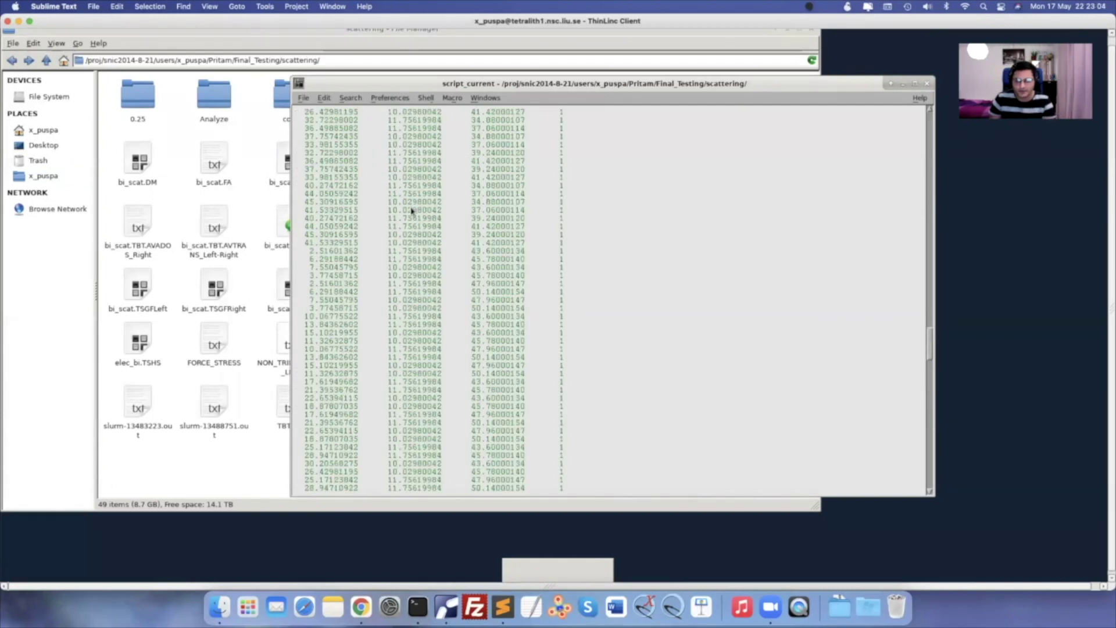
{"action": "scroll", "coordinate": [412, 211], "scroll_direction": "down", "scroll_amount": 3}
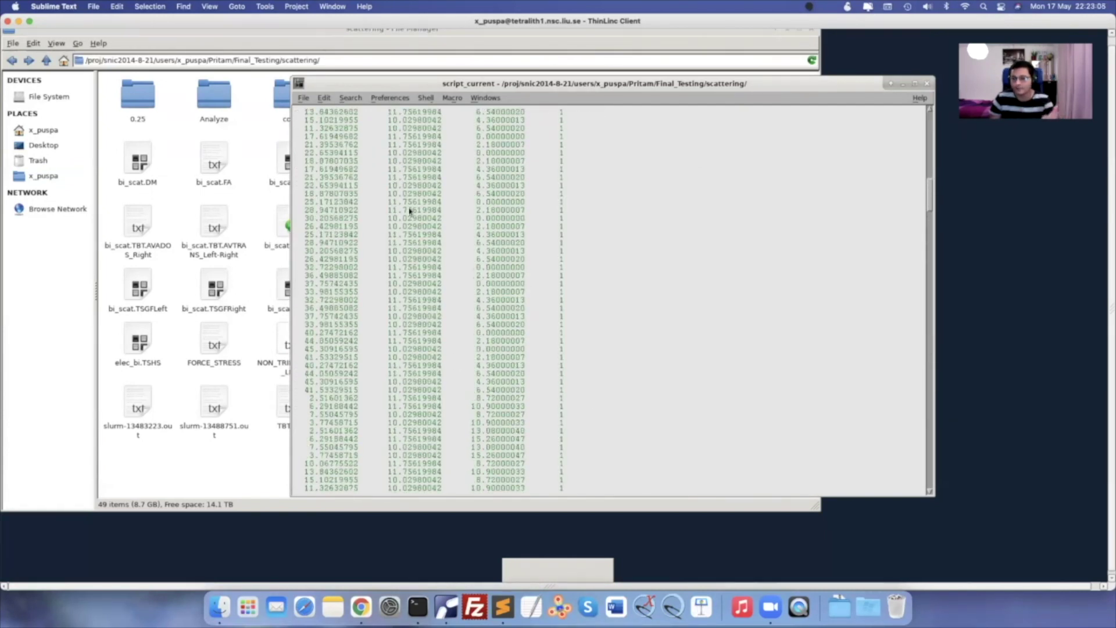
{"action": "left_click", "coordinate": [926, 83]}
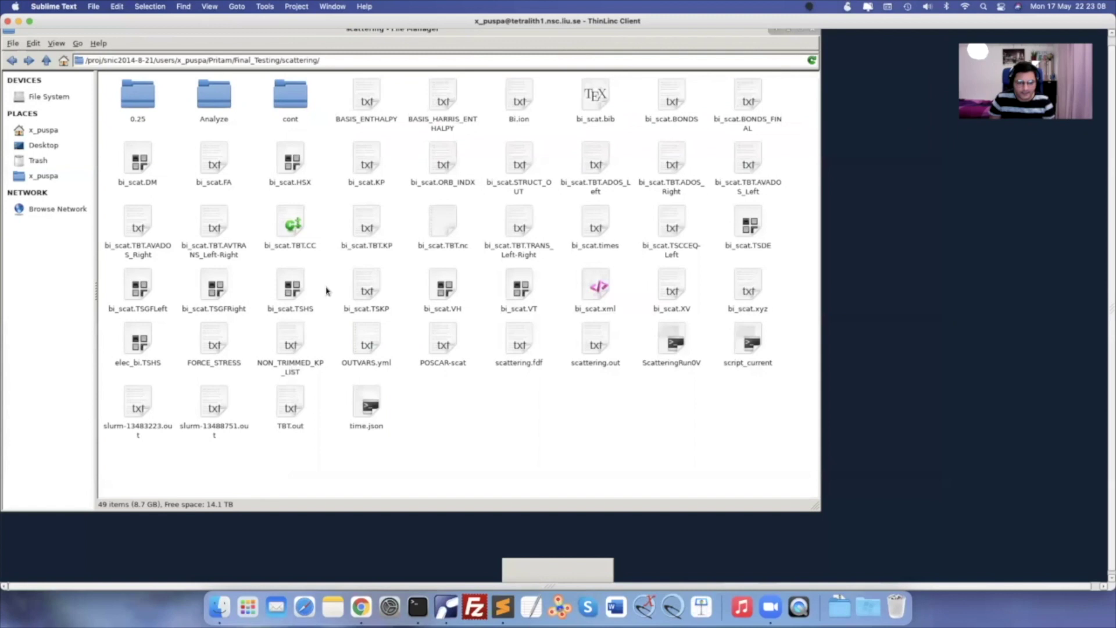
Open TBT.out in the 0.25 folder, check the calculation progress at its end, then close it and return to the scattering folder
{"action": "double_click", "coordinate": [140, 98]}
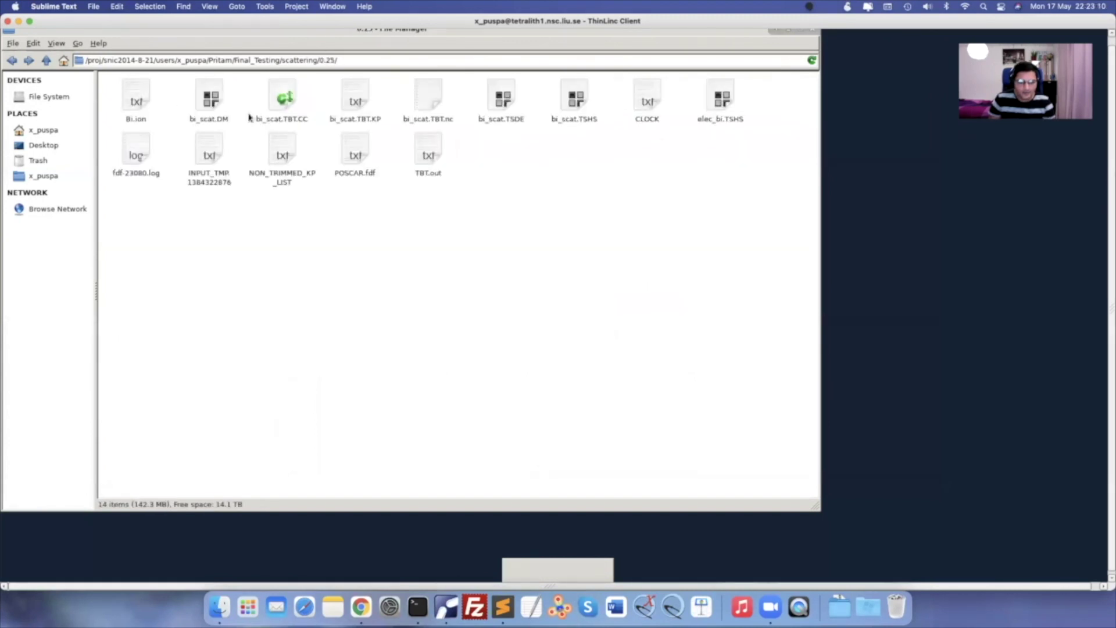
{"action": "double_click", "coordinate": [429, 165]}
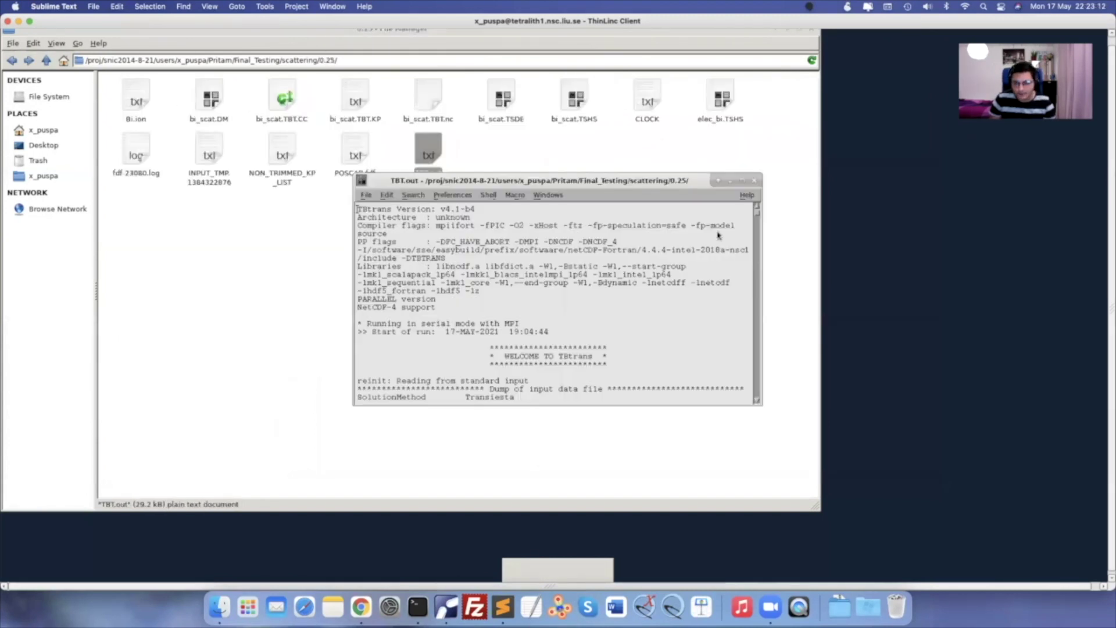
{"action": "left_click_drag", "start_coordinate": [757, 217], "coordinate": [757, 417]}
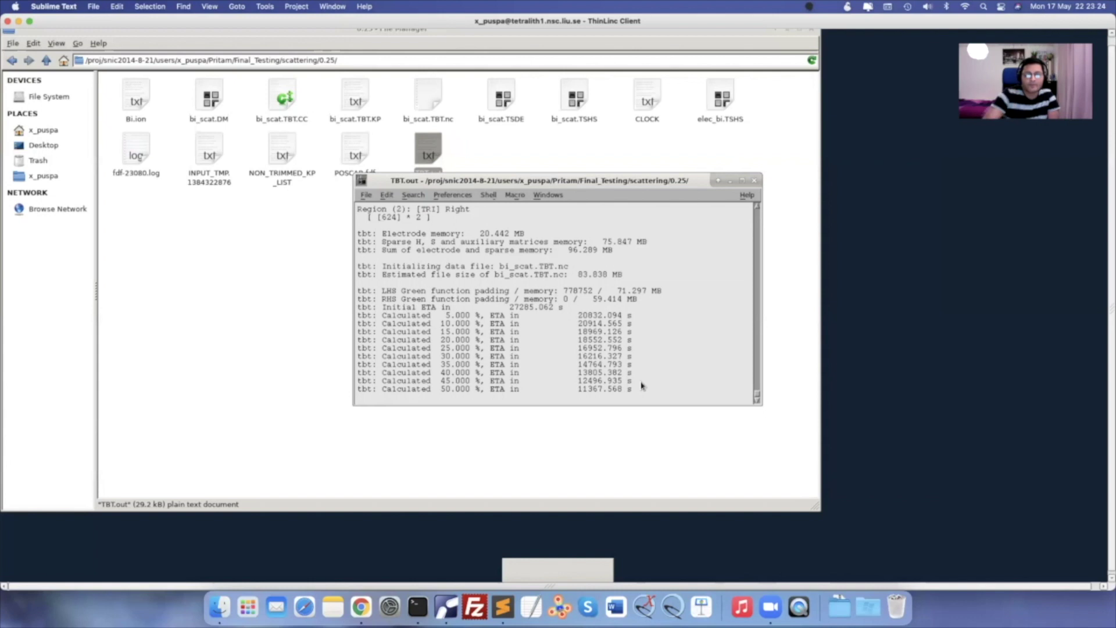
{"action": "left_click", "coordinate": [754, 180]}
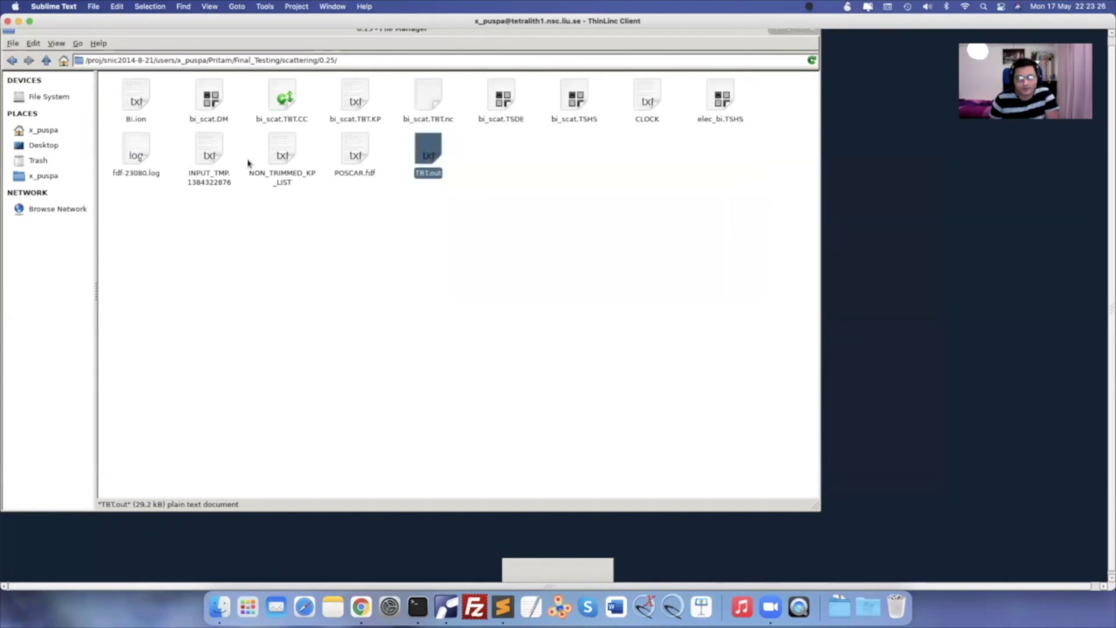
{"action": "left_click", "coordinate": [12, 60]}
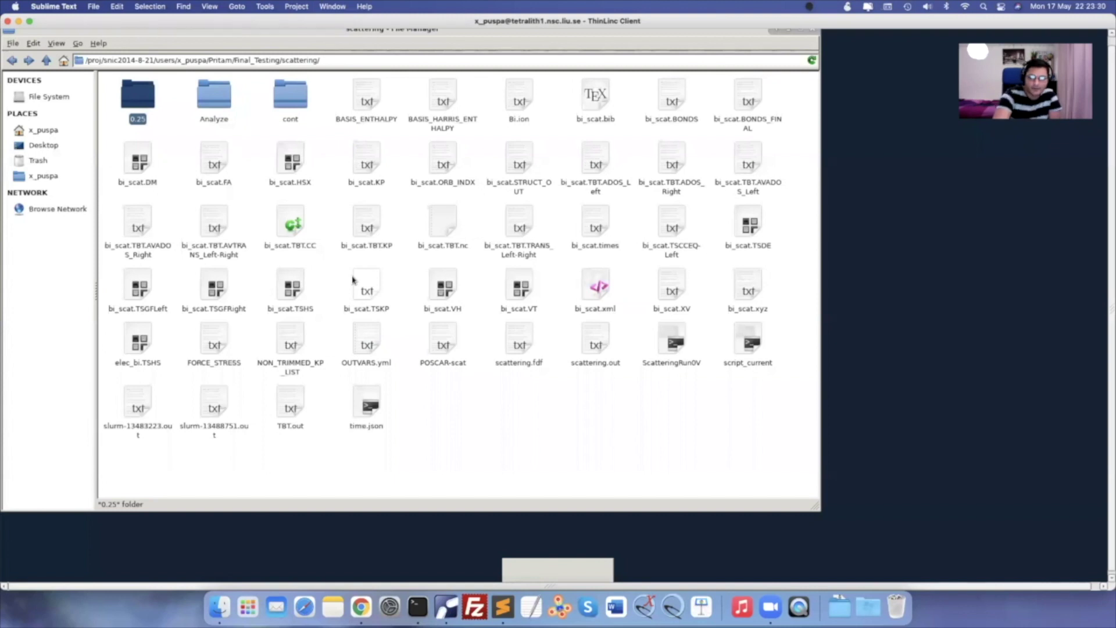
Leave the scattering folder and open the NH3 folder inside gas-sensing
{"action": "left_click", "coordinate": [750, 339]}
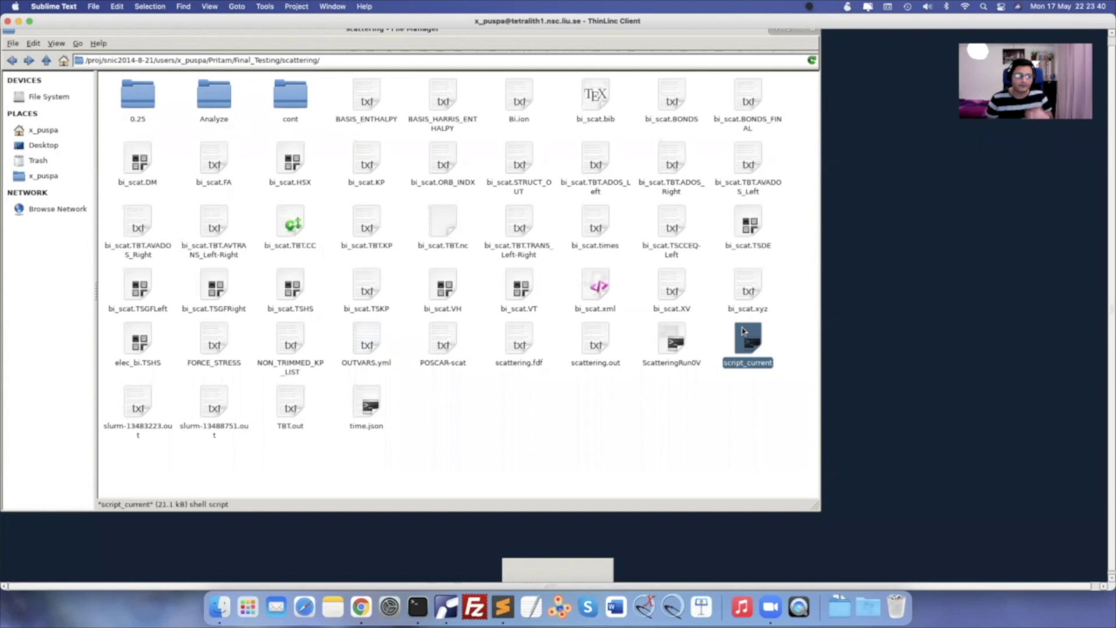
{"action": "left_click", "coordinate": [725, 392]}
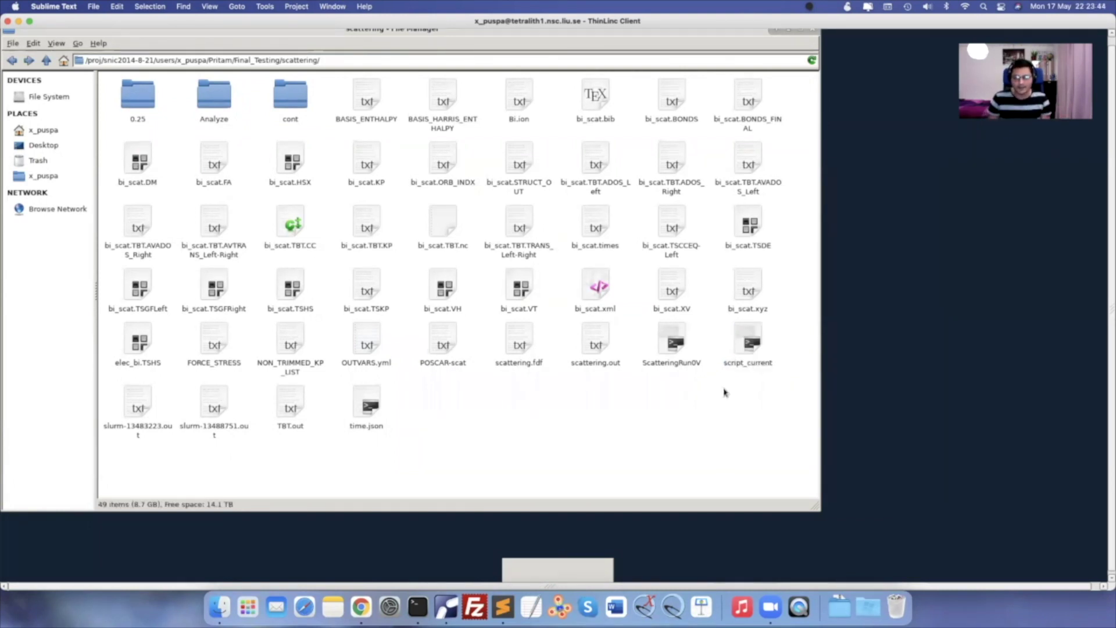
{"action": "left_click", "coordinate": [11, 60]}
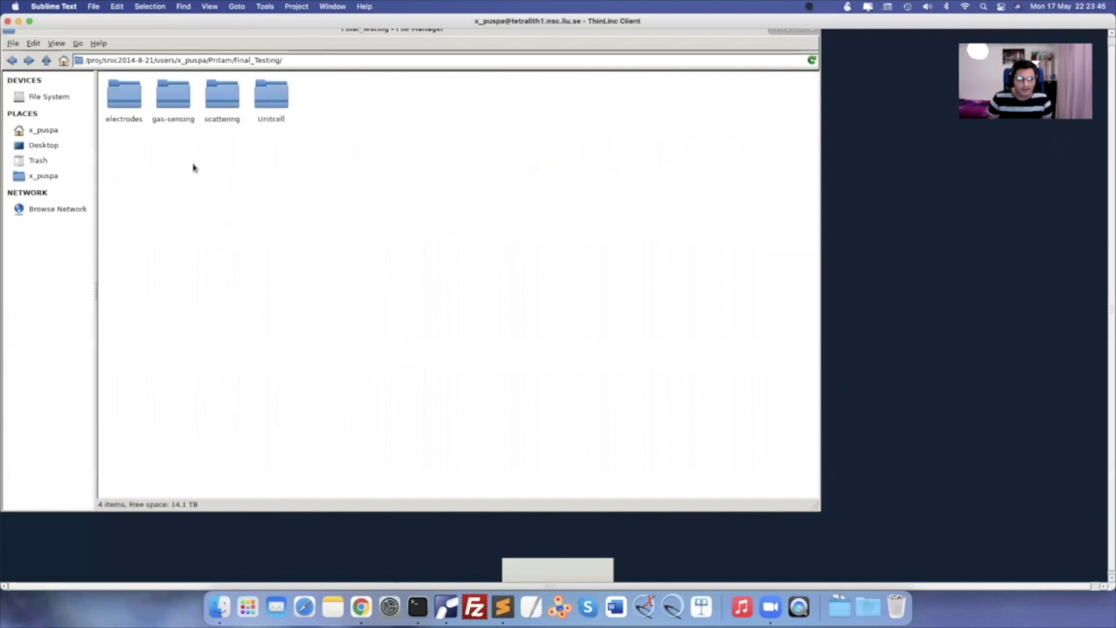
{"action": "double_click", "coordinate": [173, 94]}
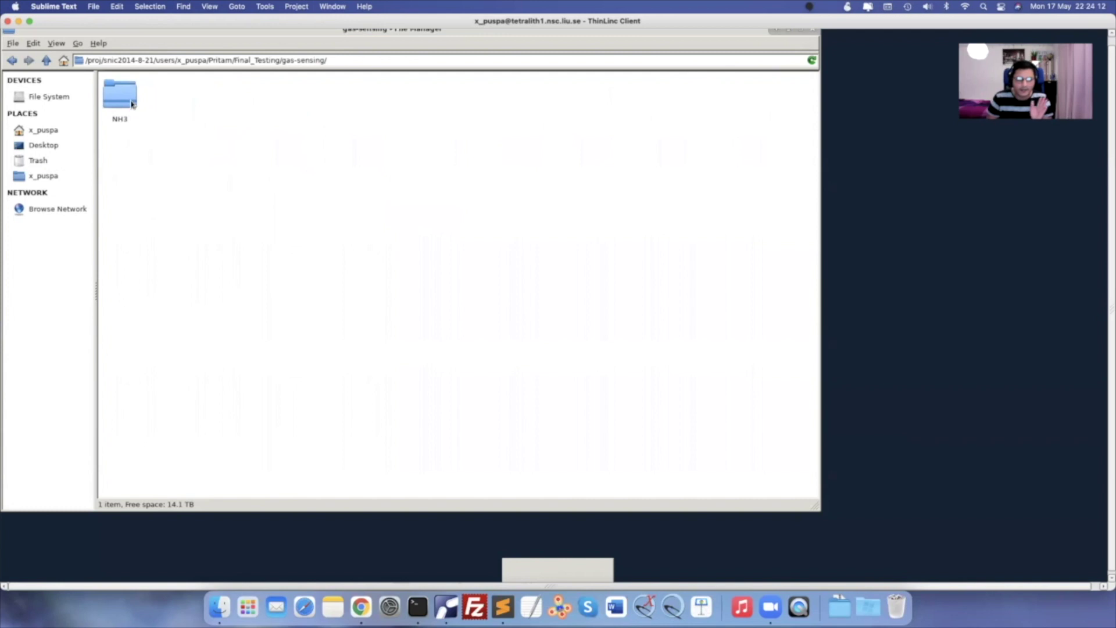
{"action": "double_click", "coordinate": [130, 102]}
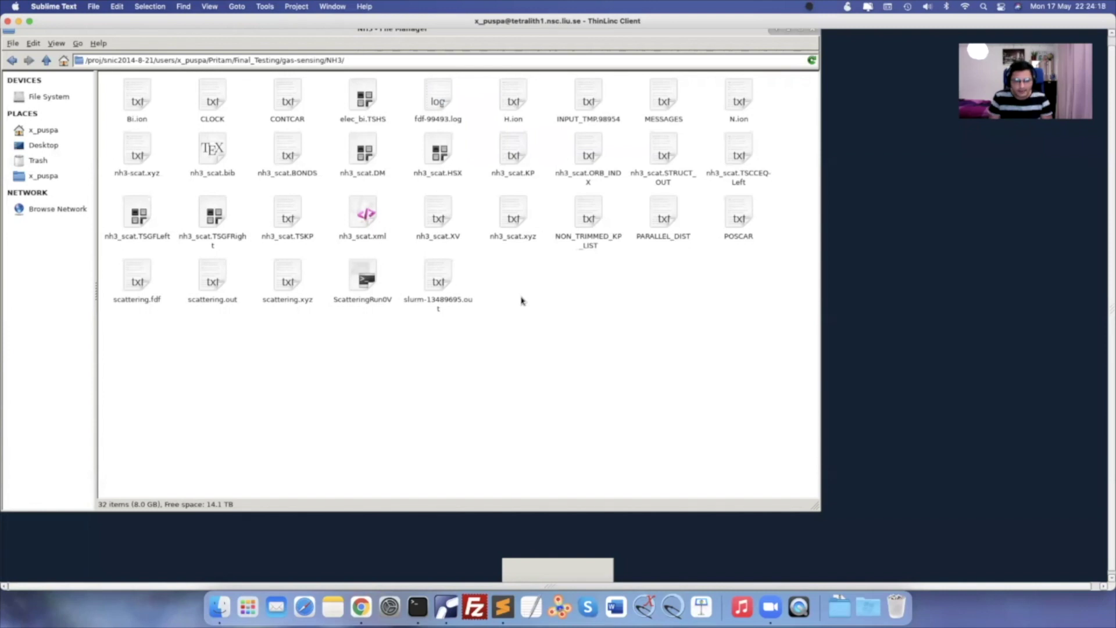
Open CONTCAR in the NH3 folder, examine the N and H atom counts and coordinates, then close it
{"action": "double_click", "coordinate": [289, 96]}
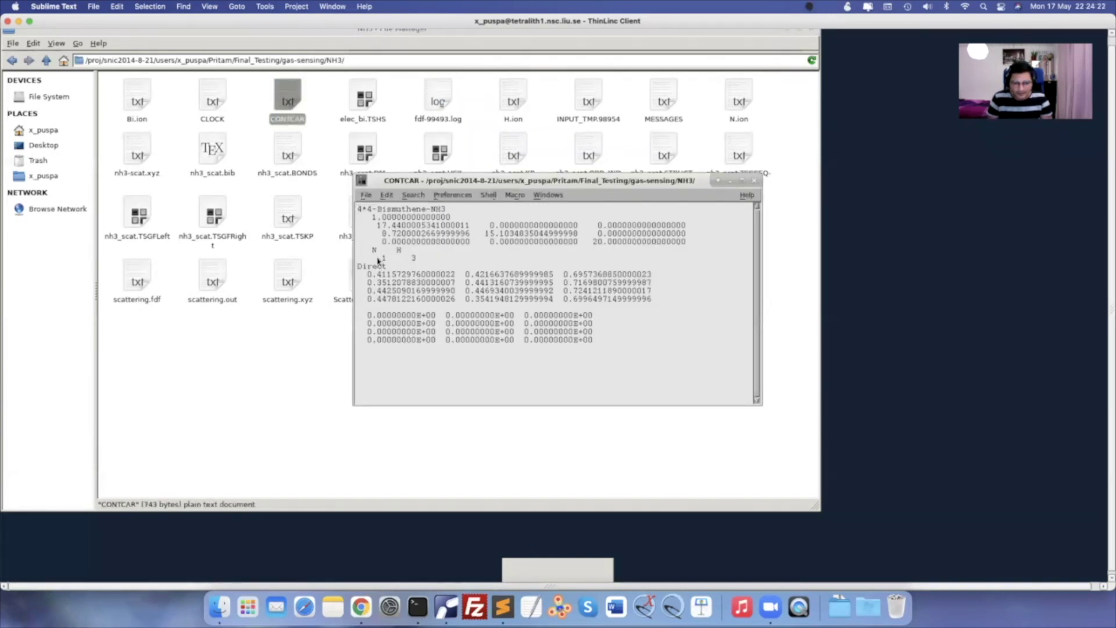
{"action": "left_click_drag", "start_coordinate": [418, 253], "coordinate": [456, 348]}
{"action": "left_click", "coordinate": [754, 180]}
{"action": "left_click", "coordinate": [648, 309]}
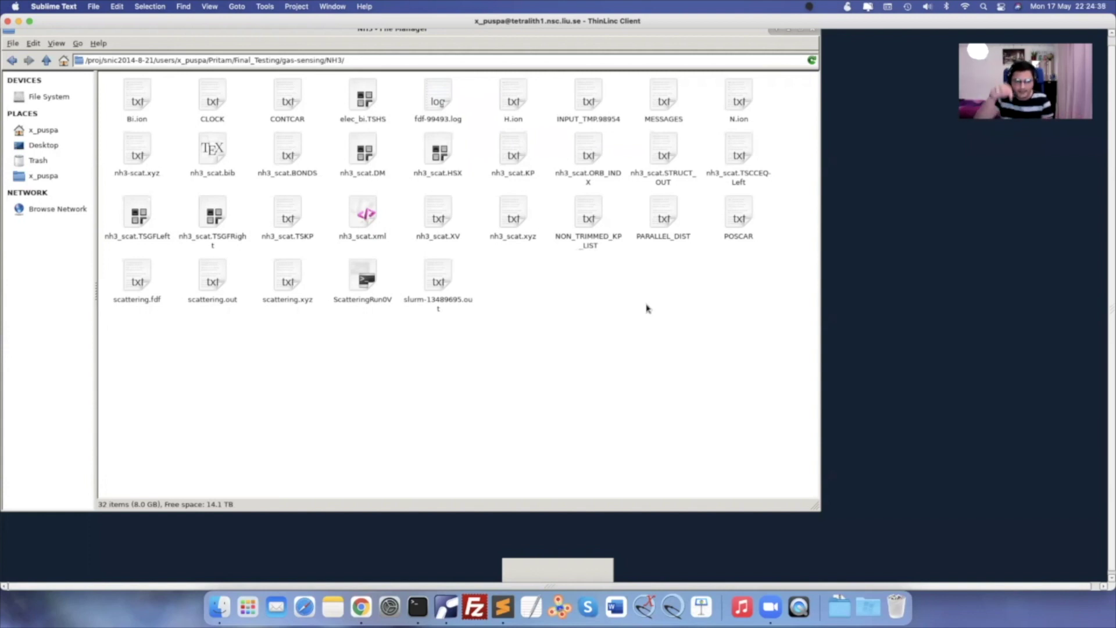
Open a terminal in the NH3 folder and list the folder's files with ls
{"action": "right_click", "coordinate": [535, 314]}
{"action": "left_click", "coordinate": [583, 361]}
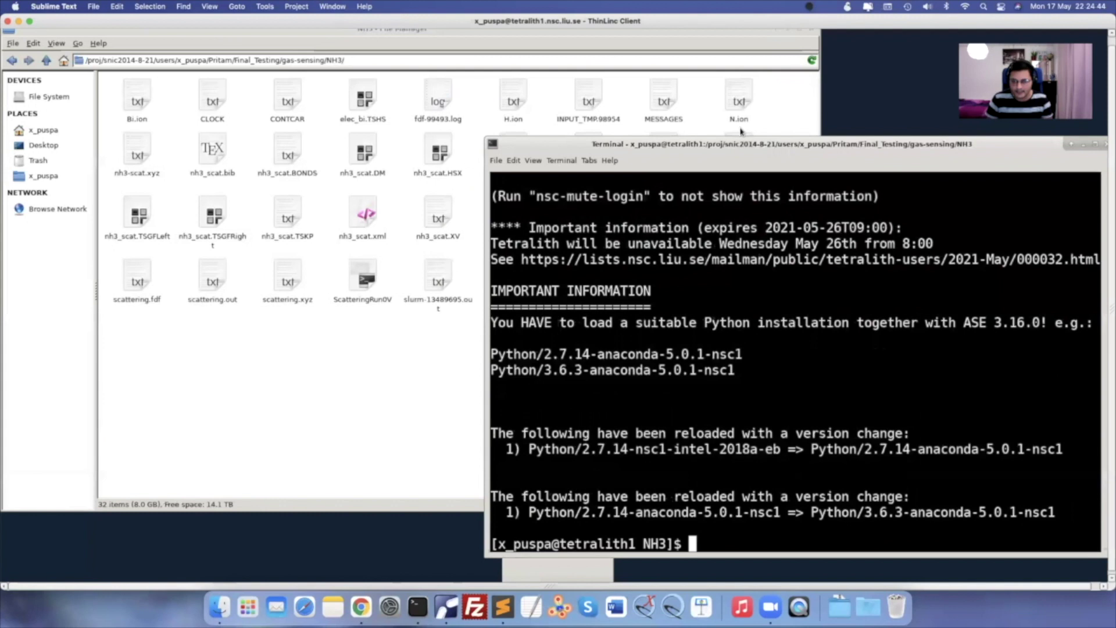
{"action": "left_click_drag", "start_coordinate": [739, 144], "coordinate": [737, 105]}
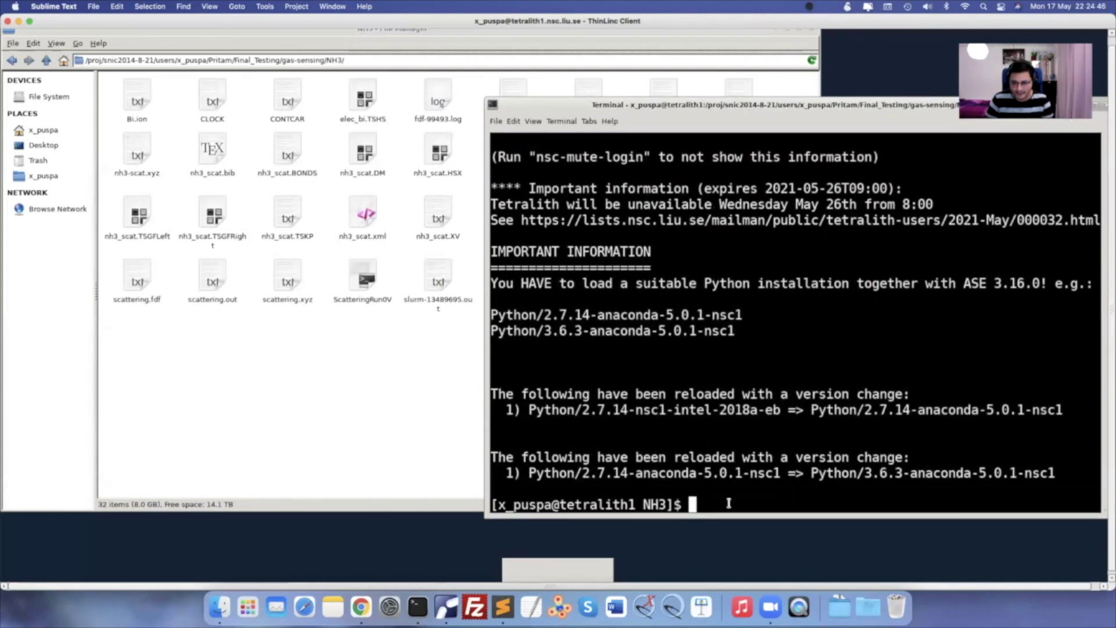
{"action": "type", "text": "ls"}
{"action": "key", "text": "Return"}
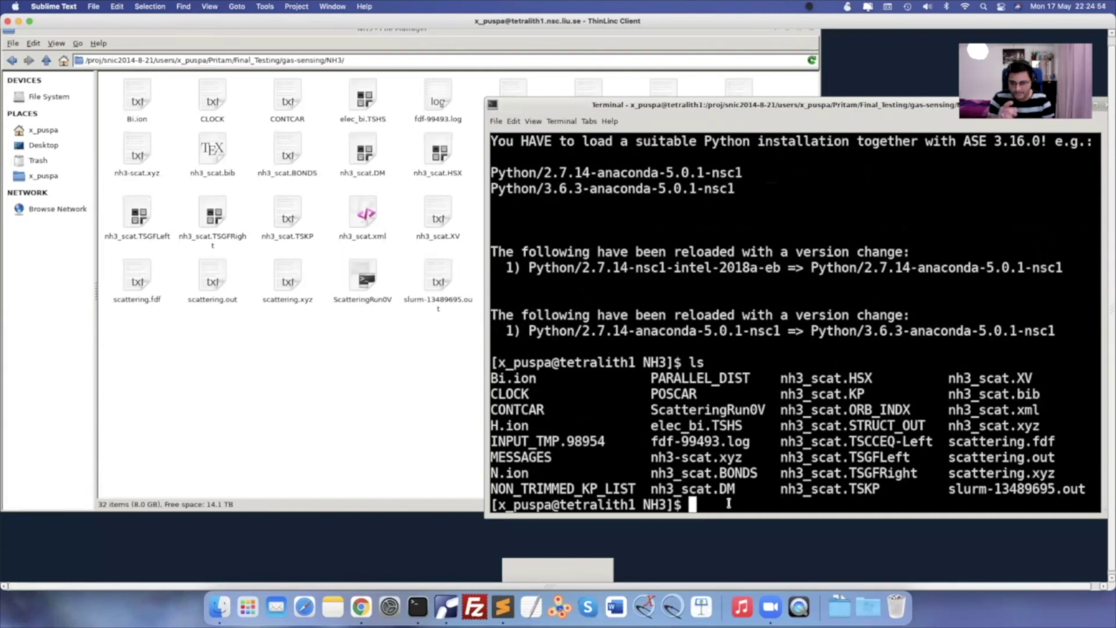
View POSCAR with ase gui, rotate the structure to inspect the molecule on the sheet, then close the viewer
{"action": "type", "text": "ase gui POSCAR"}
{"action": "key", "text": "Return"}
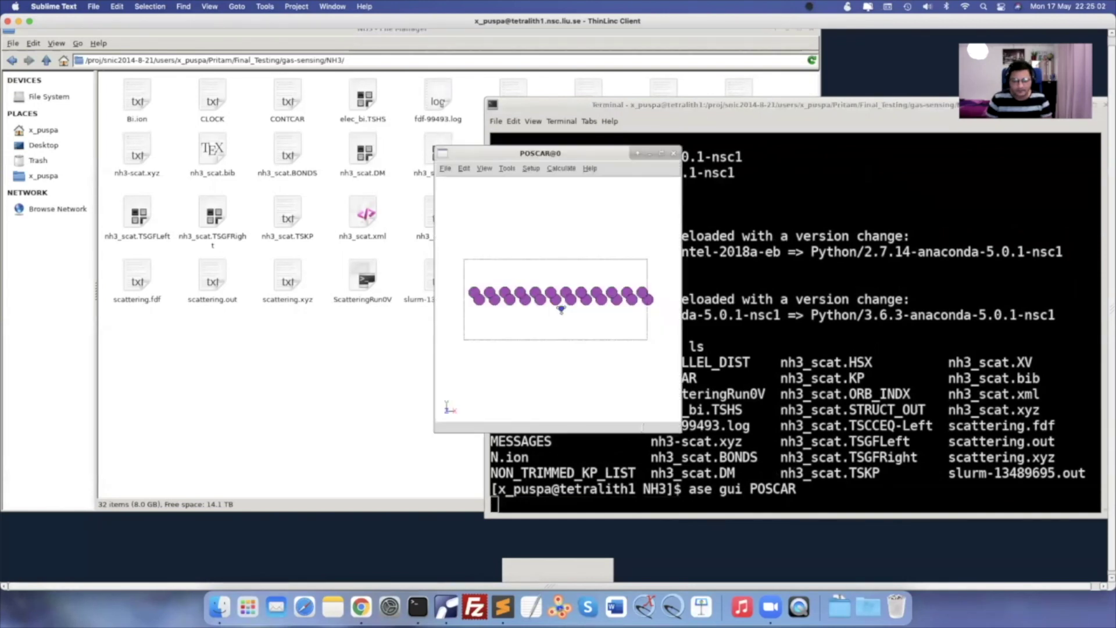
{"action": "left_click_drag", "start_coordinate": [580, 358], "coordinate": [586, 298]}
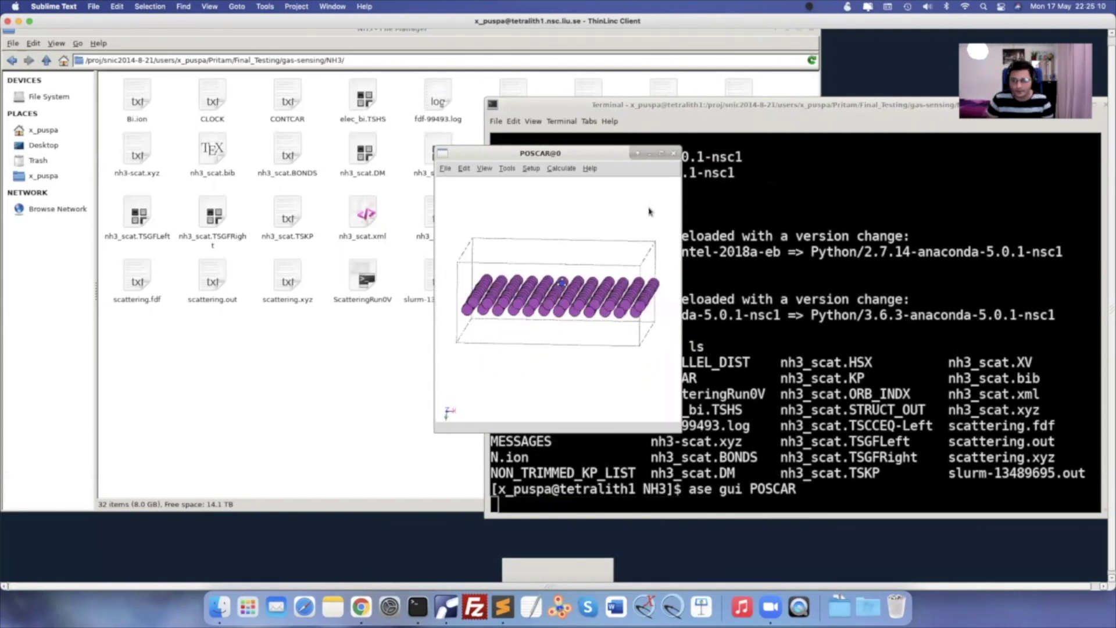
{"action": "left_click", "coordinate": [673, 154]}
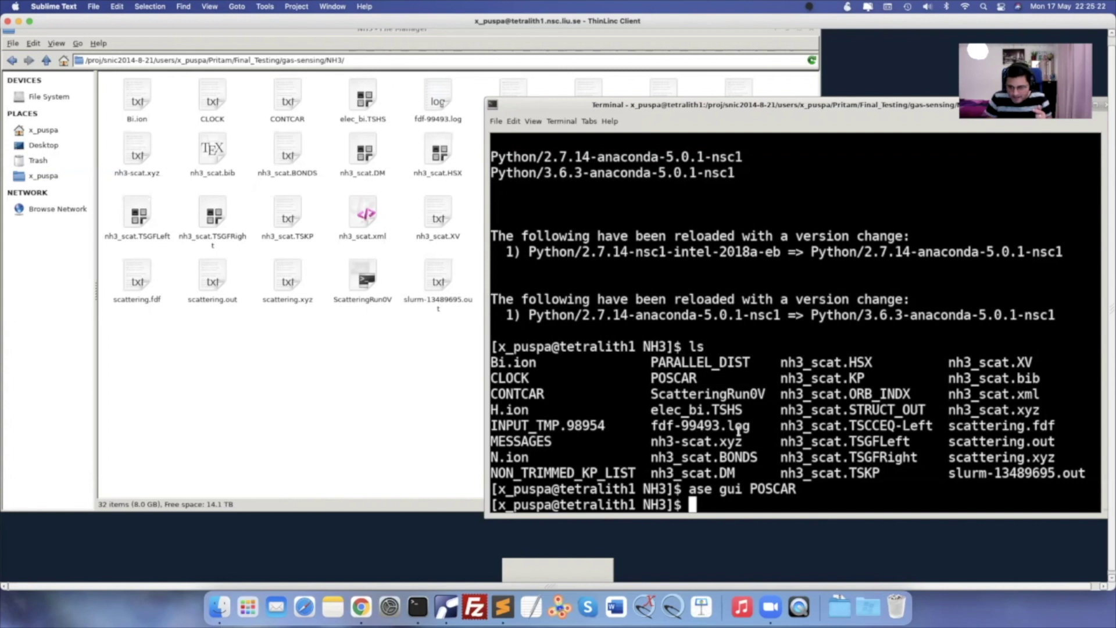
Copy bi_scat.STRUCT_OUT from the scattering folder into the NH3 folder inside gas-sensing
{"action": "left_click", "coordinate": [279, 409]}
{"action": "left_click", "coordinate": [11, 60]}
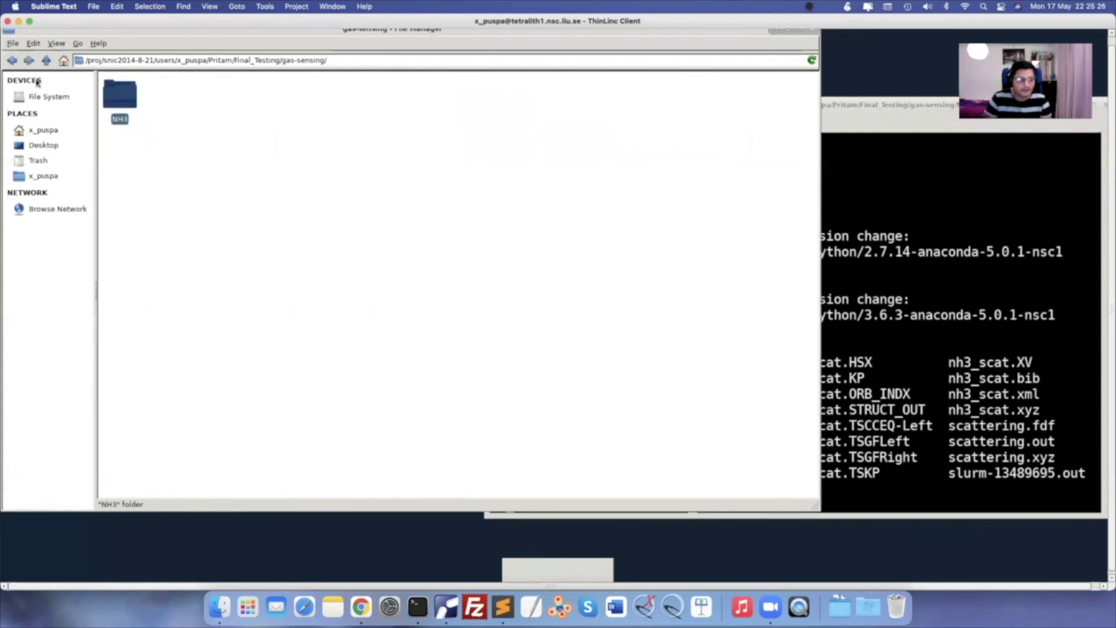
{"action": "left_click", "coordinate": [12, 62]}
{"action": "double_click", "coordinate": [219, 108]}
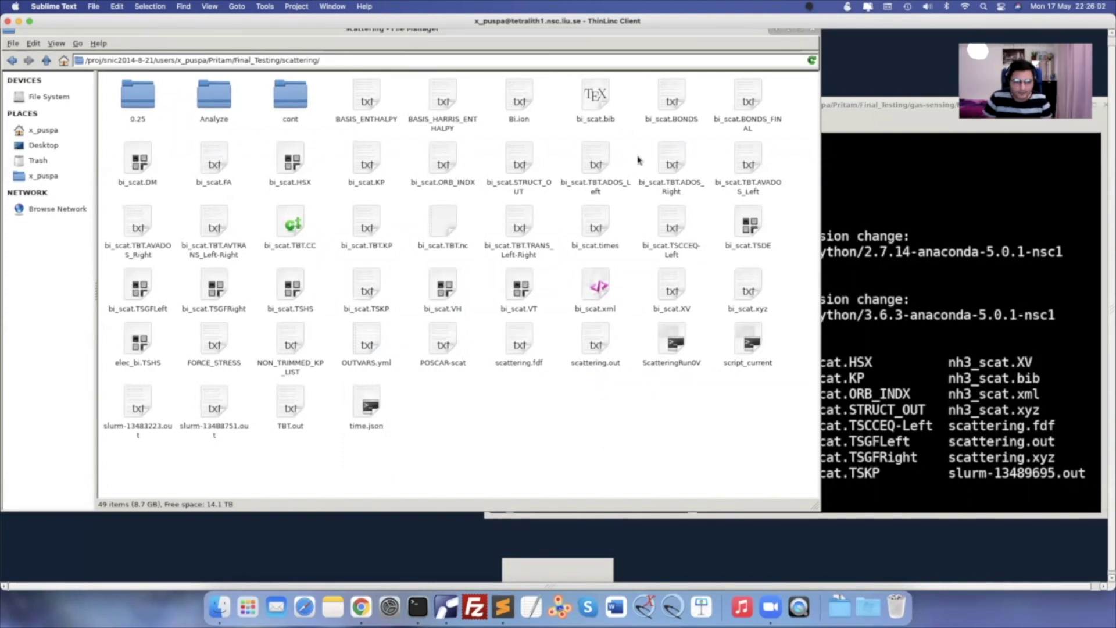
{"action": "left_click", "coordinate": [518, 162]}
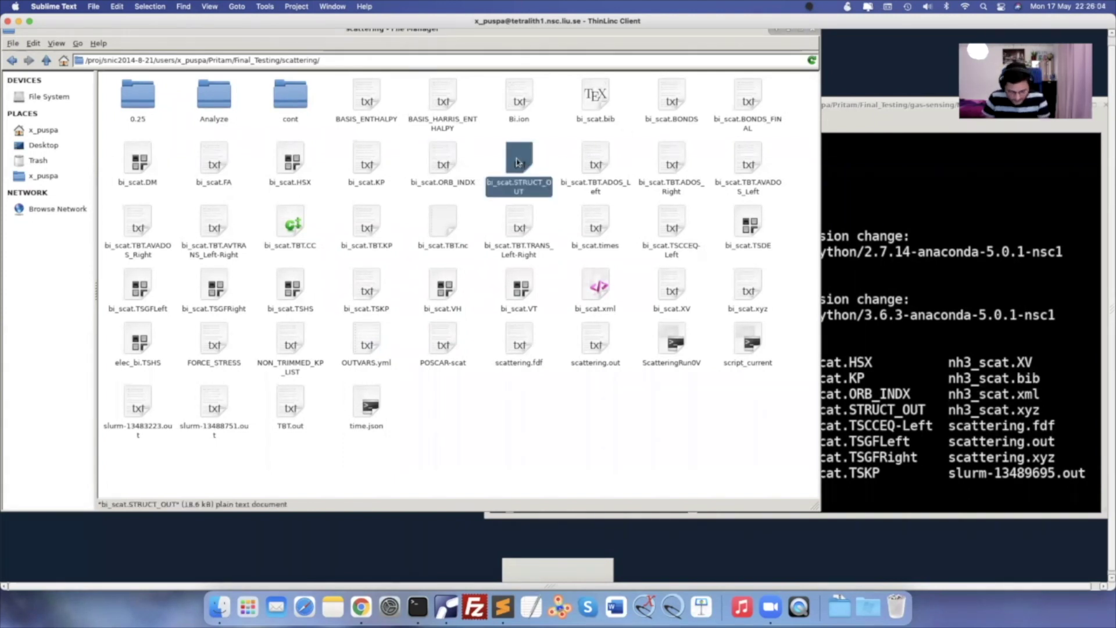
{"action": "left_click", "coordinate": [11, 60]}
{"action": "double_click", "coordinate": [174, 94]}
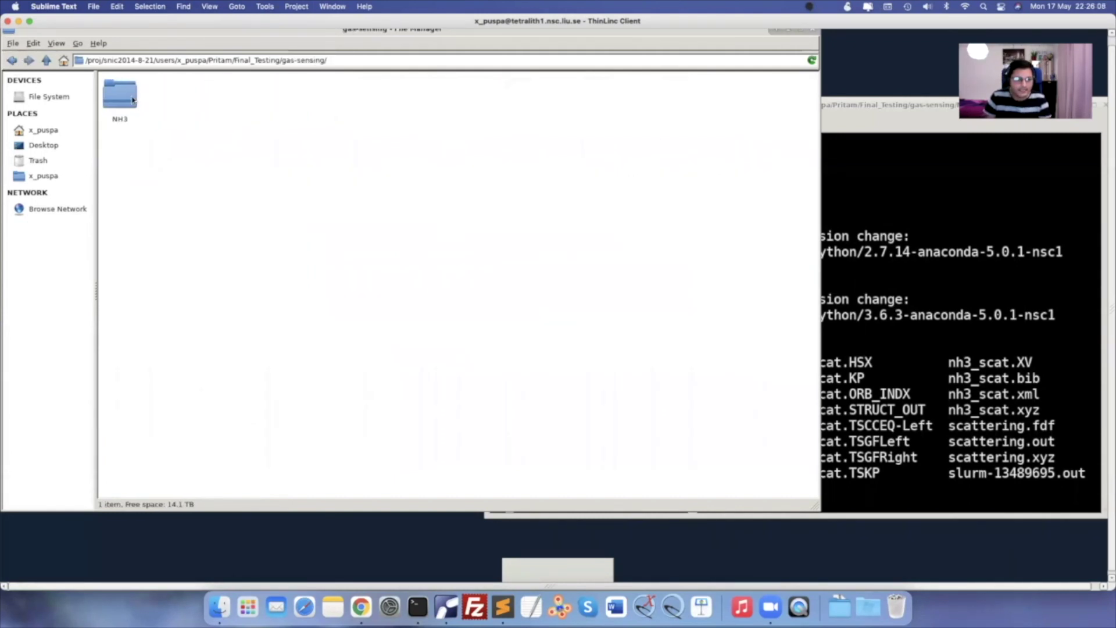
{"action": "double_click", "coordinate": [125, 96]}
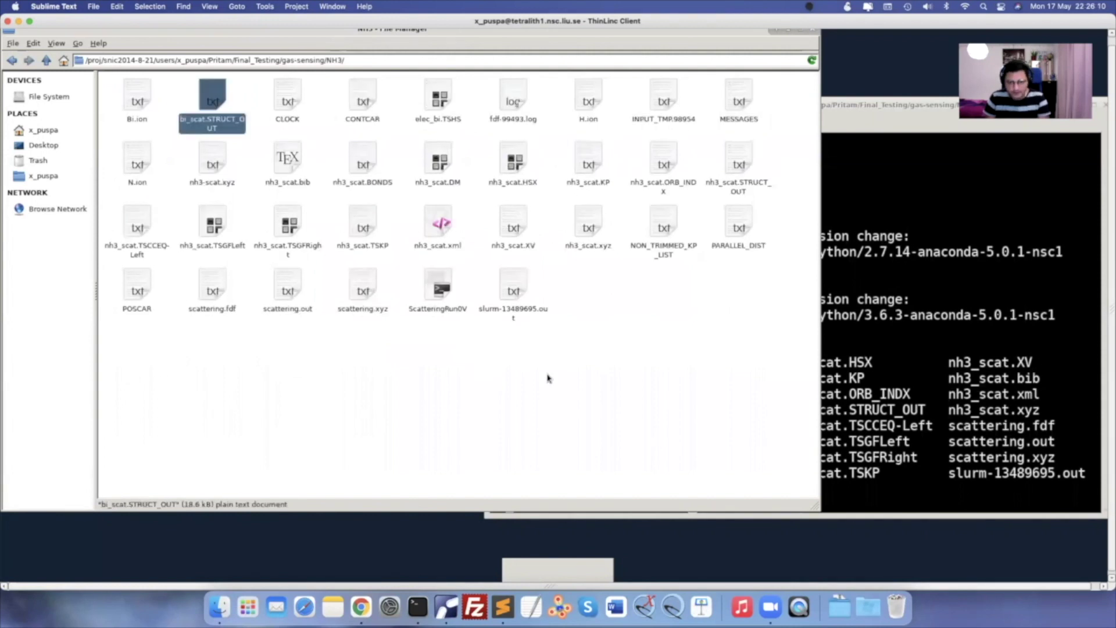
Open bi_scat.STRUCT_OUT from the NH3 folder with ase gui in the terminal
{"action": "left_click", "coordinate": [990, 497]}
{"action": "type", "text": "ase gui POSCAR"}
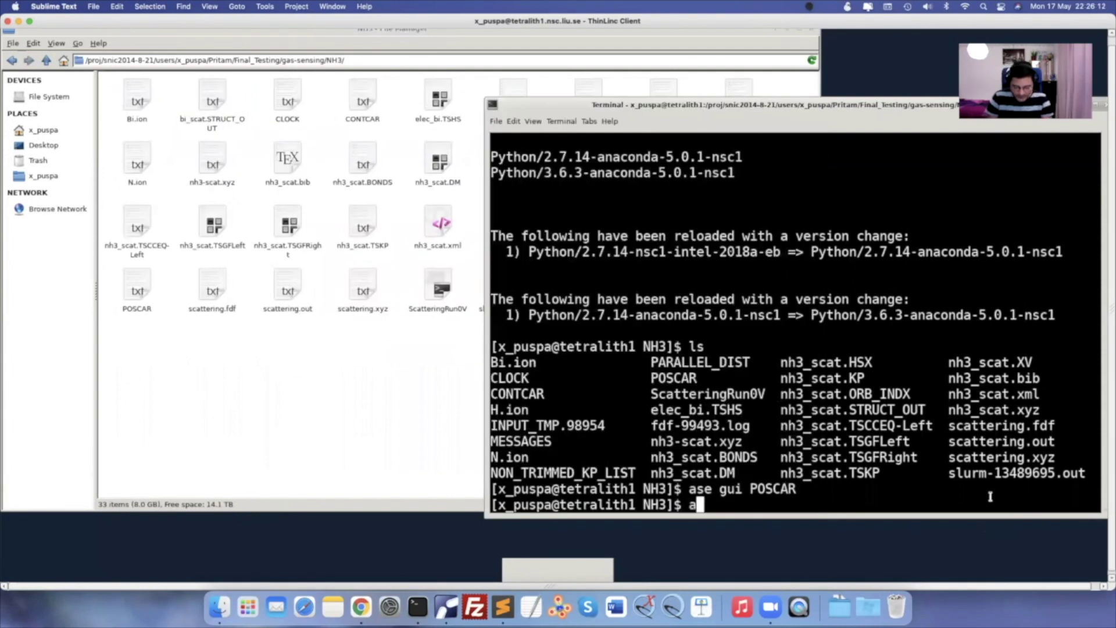
{"action": "type", "text": " bi_sc"}
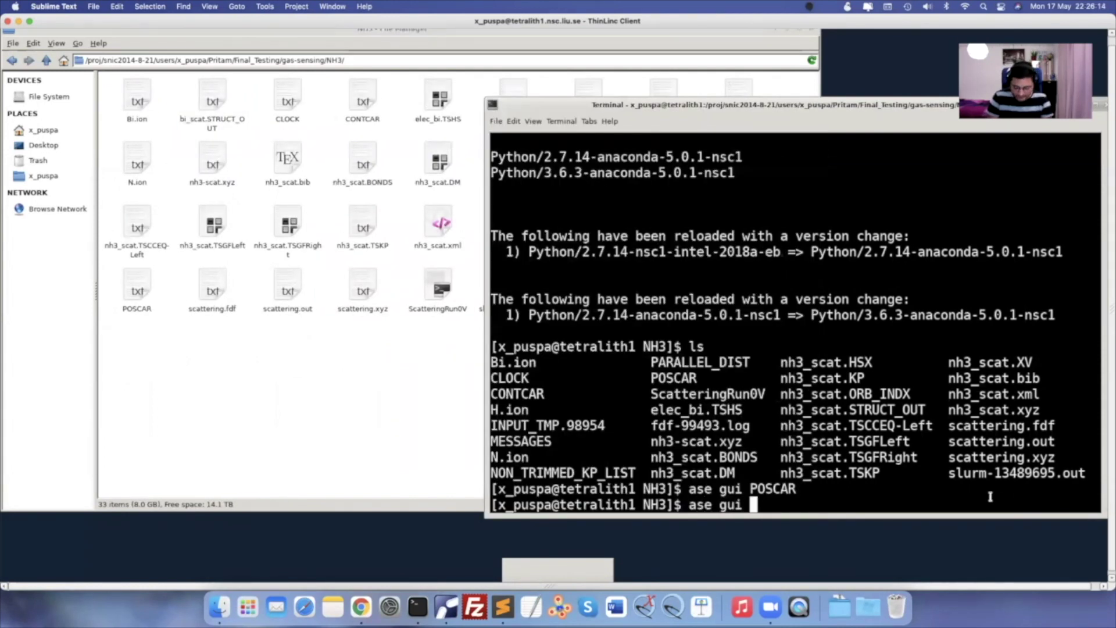
{"action": "key", "text": "Tab"}
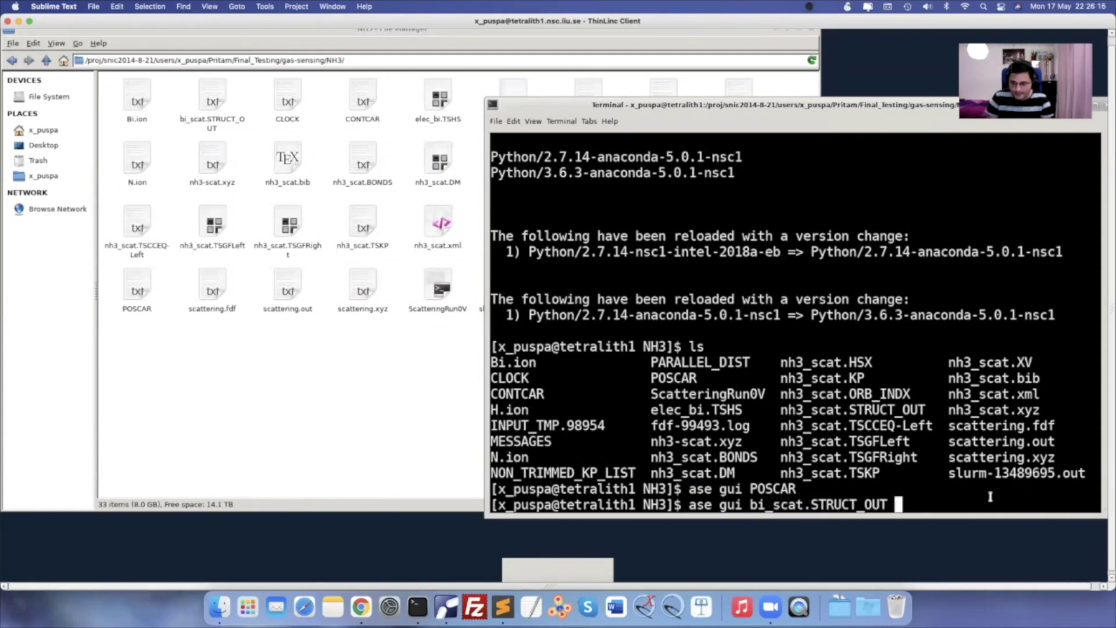
{"action": "key", "text": "Return"}
Enlarge the structure viewer to full screen and show the bismuthene sheet face-on in the x-z plane
{"action": "left_click_drag", "start_coordinate": [558, 344], "coordinate": [538, 386]}
{"action": "left_click", "coordinate": [662, 155]}
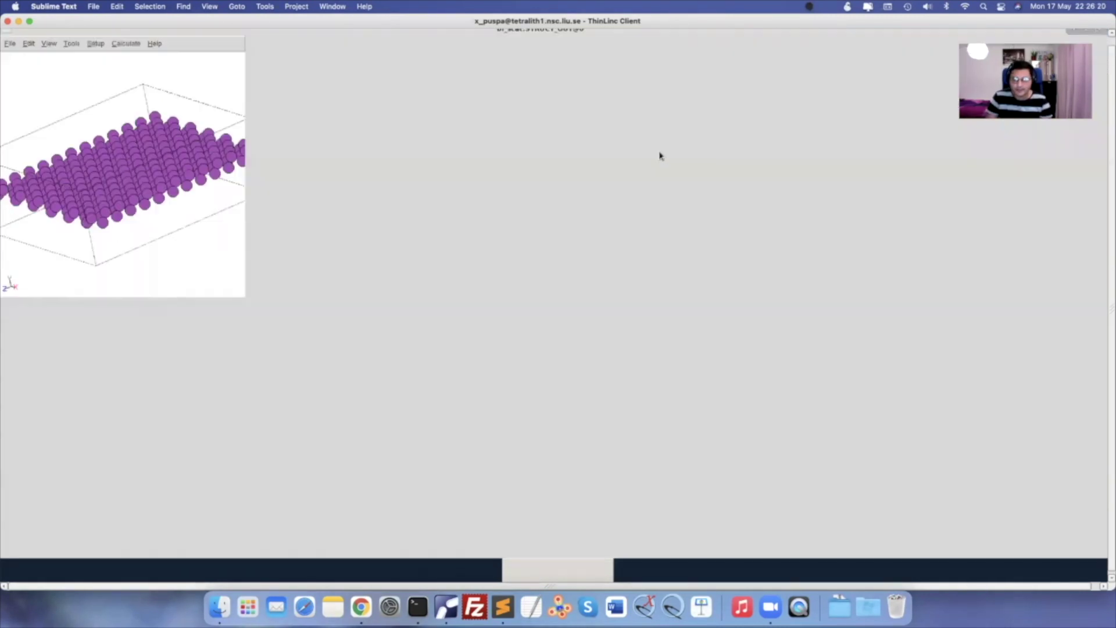
{"action": "left_click", "coordinate": [49, 45]}
{"action": "mouse_move", "coordinate": [96, 207]}
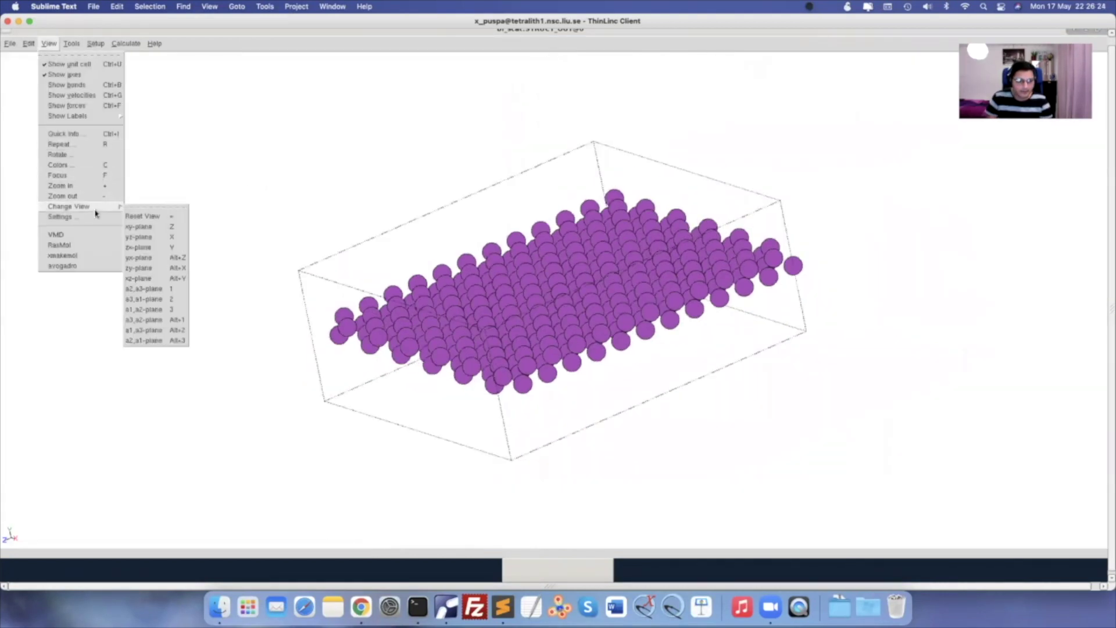
{"action": "left_click", "coordinate": [146, 287]}
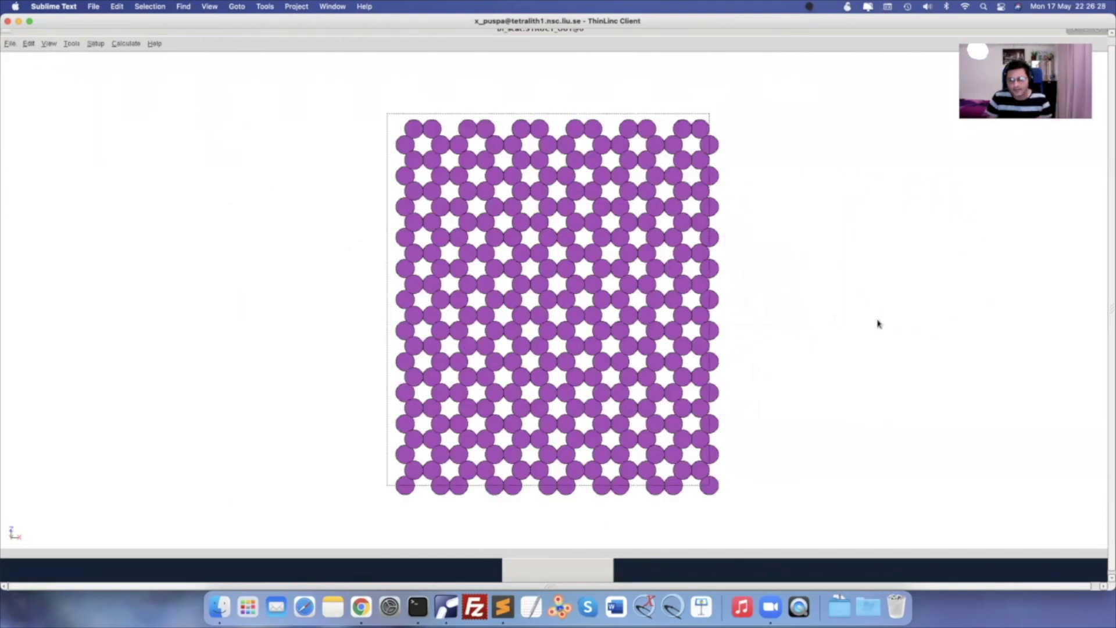
Select the six Bi atoms of one hexagonal ring near the centre of the sheet
{"action": "left_click", "coordinate": [549, 300]}
{"action": "left_click", "coordinate": [539, 315]}
{"action": "left_click", "coordinate": [548, 331]}
{"action": "left_click", "coordinate": [566, 330]}
{"action": "left_click", "coordinate": [576, 316]}
{"action": "left_click", "coordinate": [566, 299]}
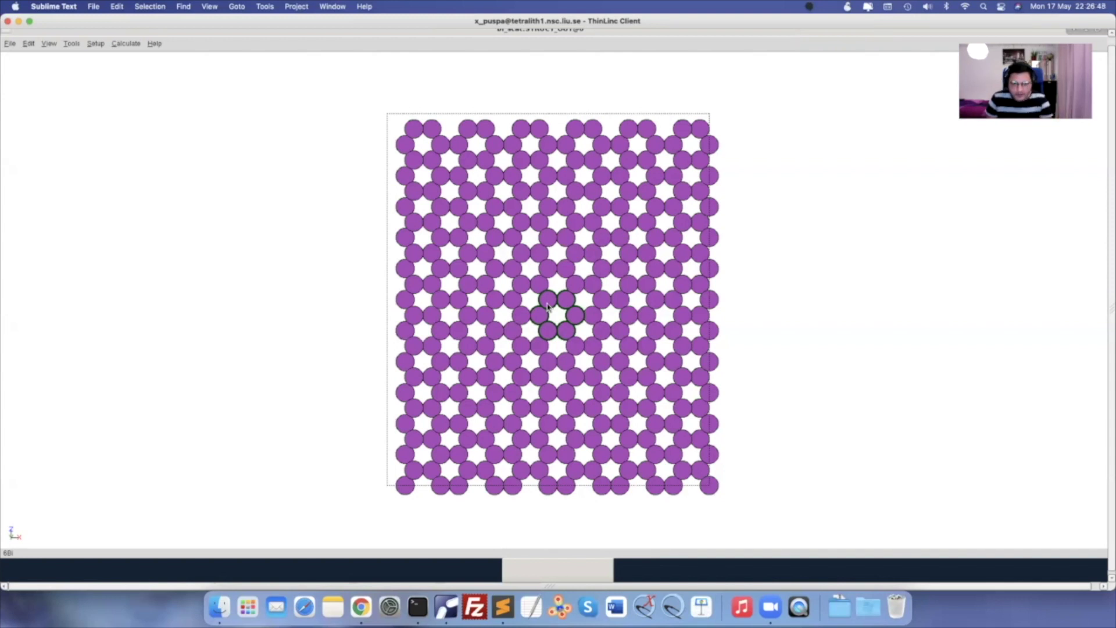
Add the NH3 molecule from the CONTCAR file at coordinates 0.0, 0.0, 0.0 relative to the selected ring's centre
{"action": "left_click", "coordinate": [30, 45]}
{"action": "left_click", "coordinate": [51, 153]}
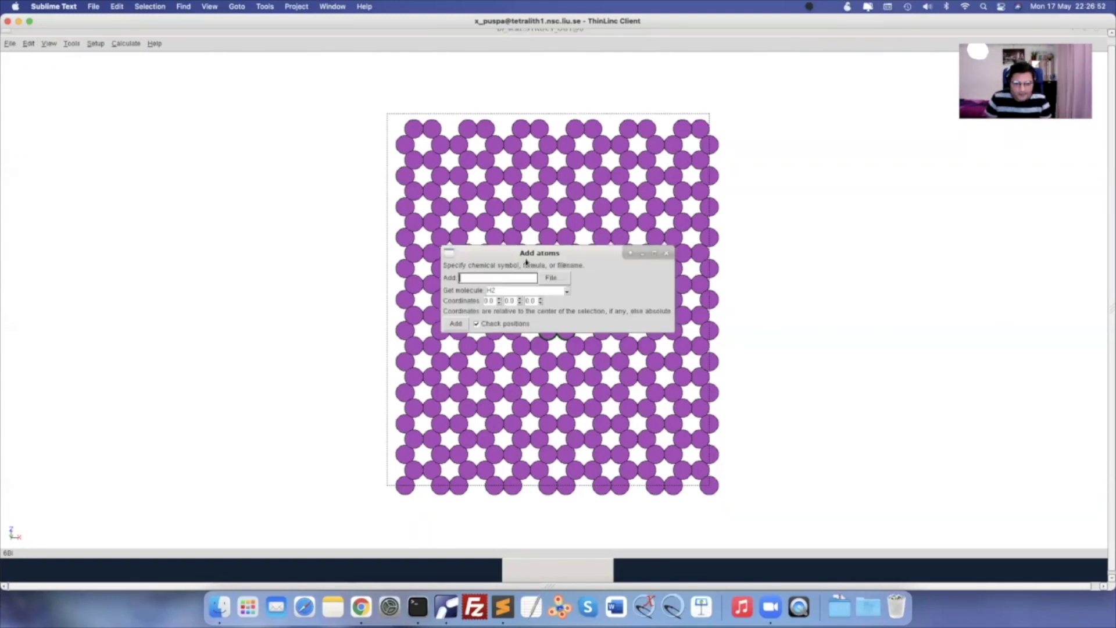
{"action": "left_click", "coordinate": [552, 279]}
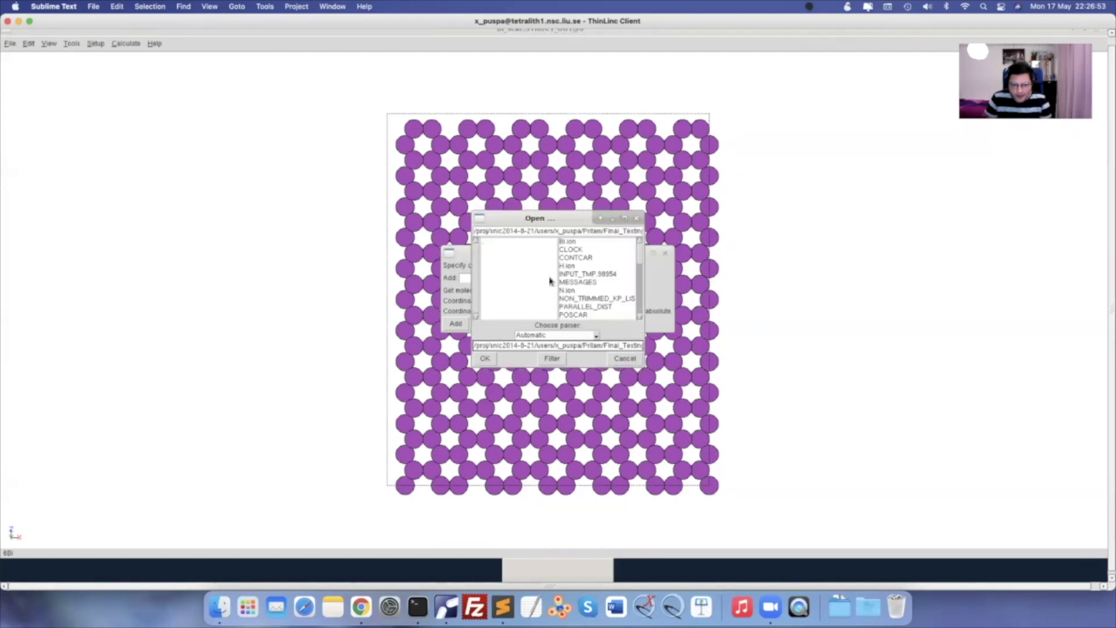
{"action": "left_click", "coordinate": [576, 259]}
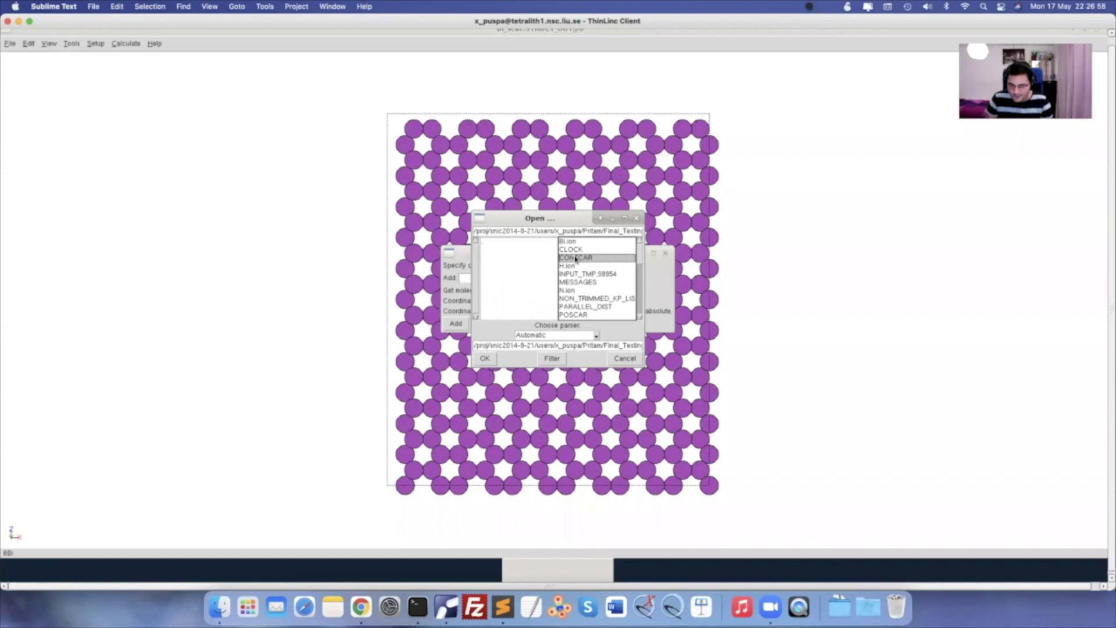
{"action": "left_click", "coordinate": [487, 359]}
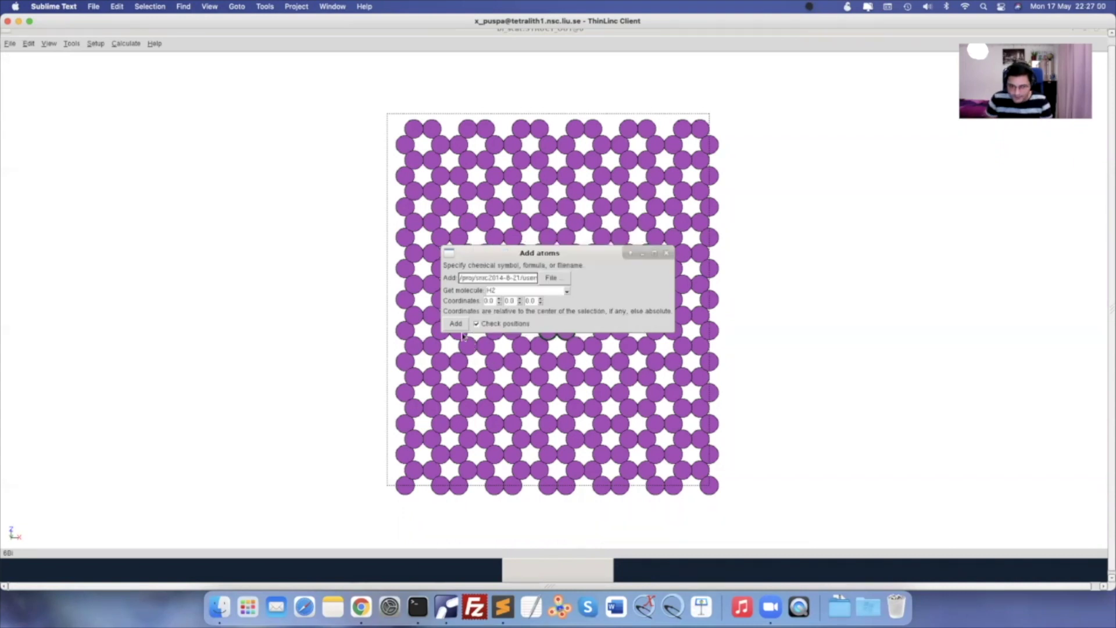
{"action": "left_click", "coordinate": [451, 325]}
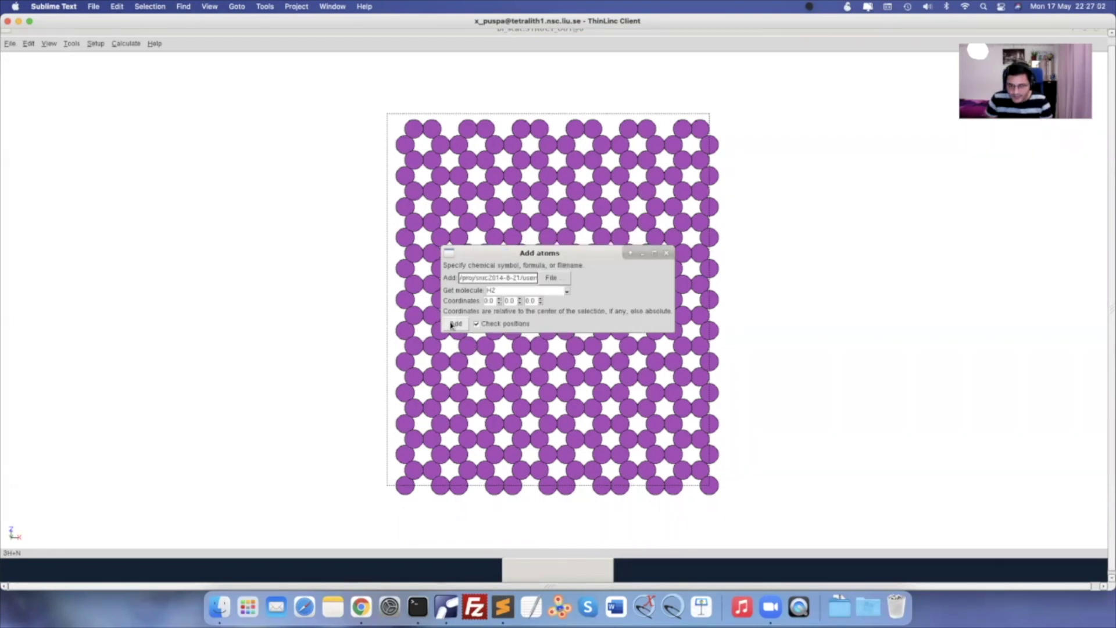
{"action": "left_click", "coordinate": [667, 254]}
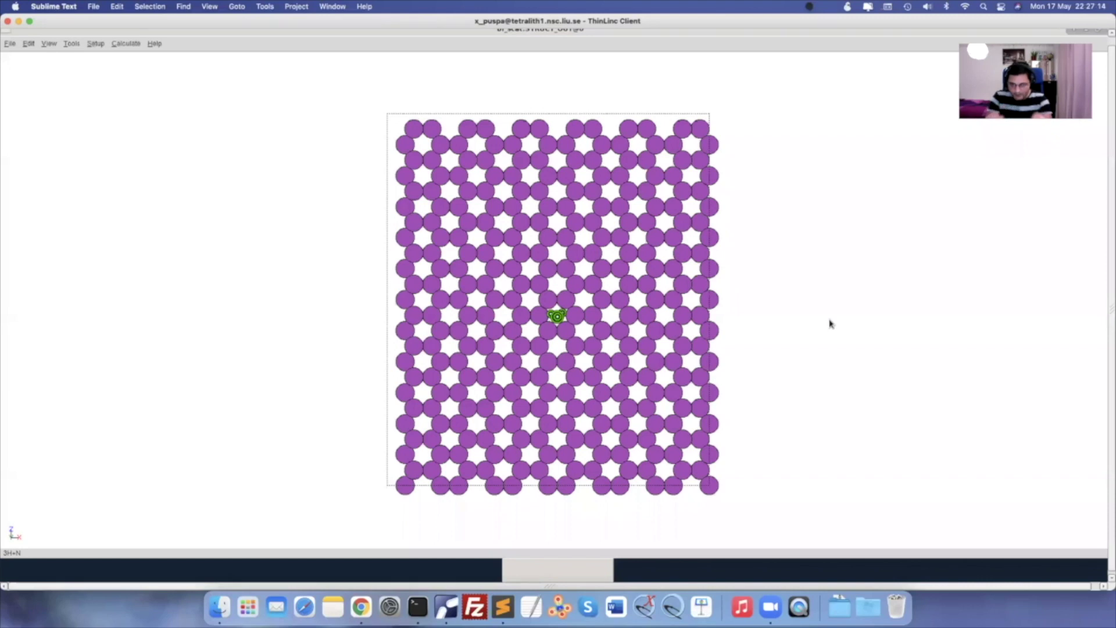
Tilt the structure to a side view with bonds shown, inspect the added molecule above the sheet, then close the viewer
{"action": "left_click_drag", "start_coordinate": [830, 332], "coordinate": [830, 261]}
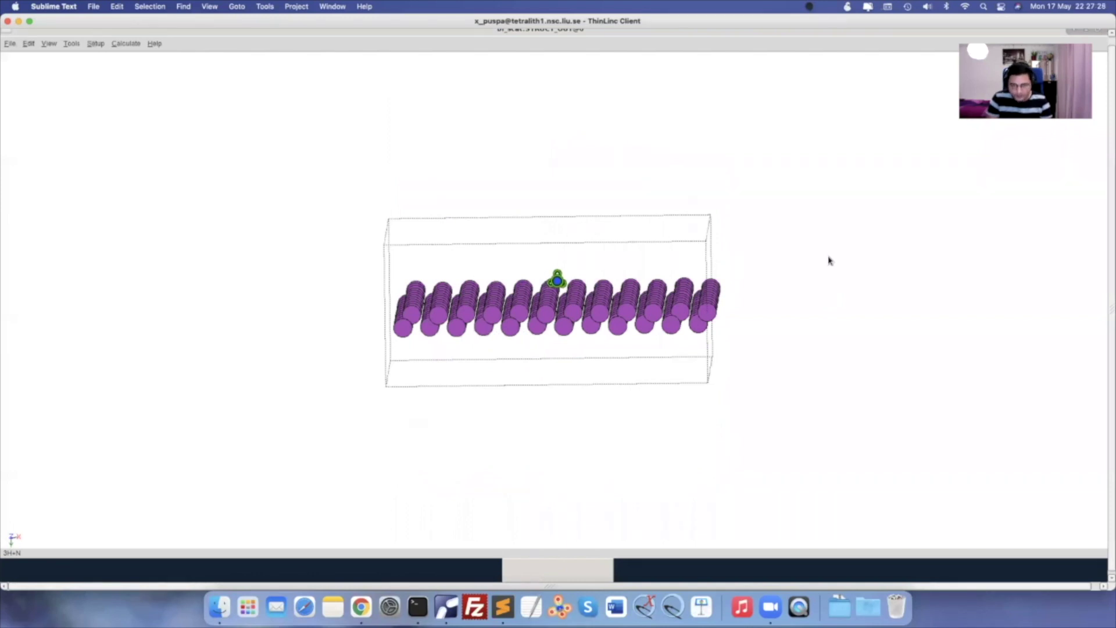
{"action": "key", "text": "ctrl+b"}
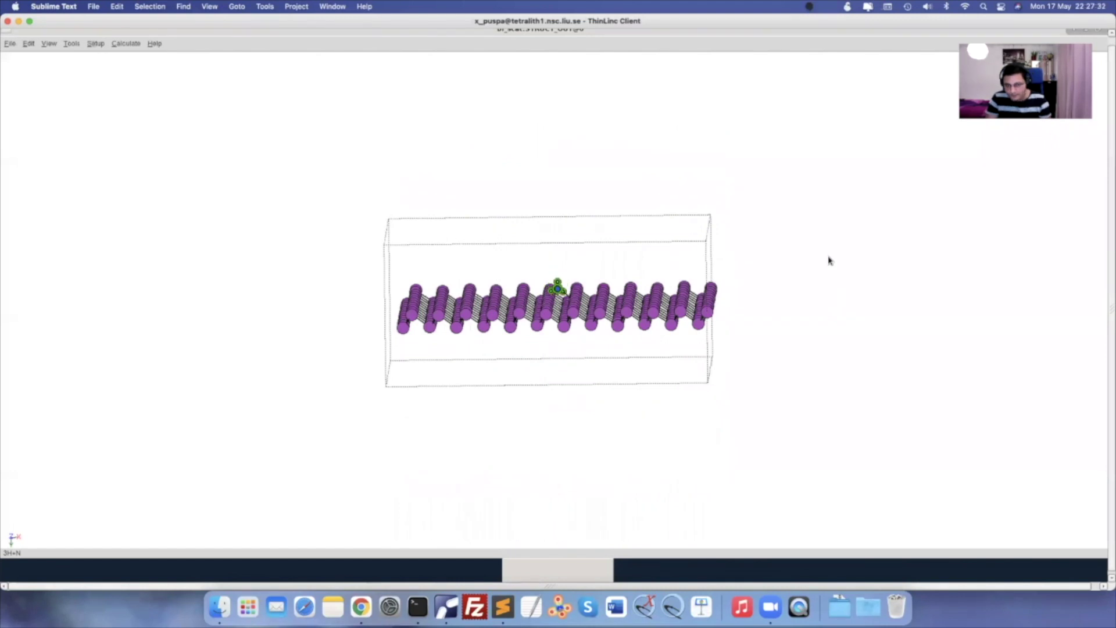
{"action": "left_click_drag", "start_coordinate": [613, 337], "coordinate": [612, 349]}
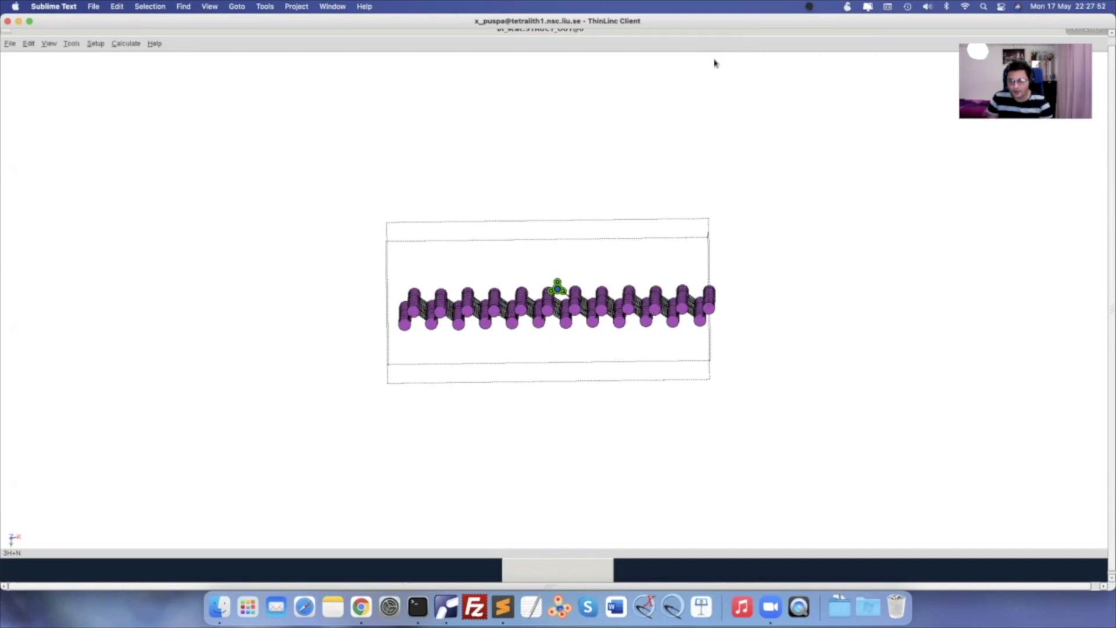
{"action": "left_click_drag", "start_coordinate": [739, 34], "coordinate": [686, 67]}
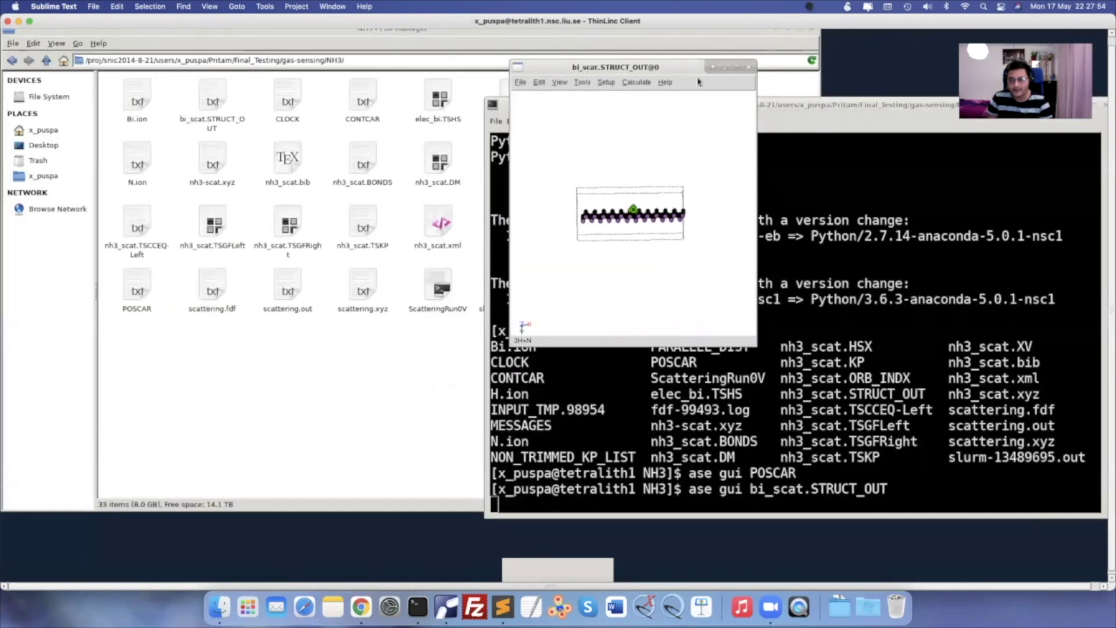
{"action": "left_click", "coordinate": [749, 67]}
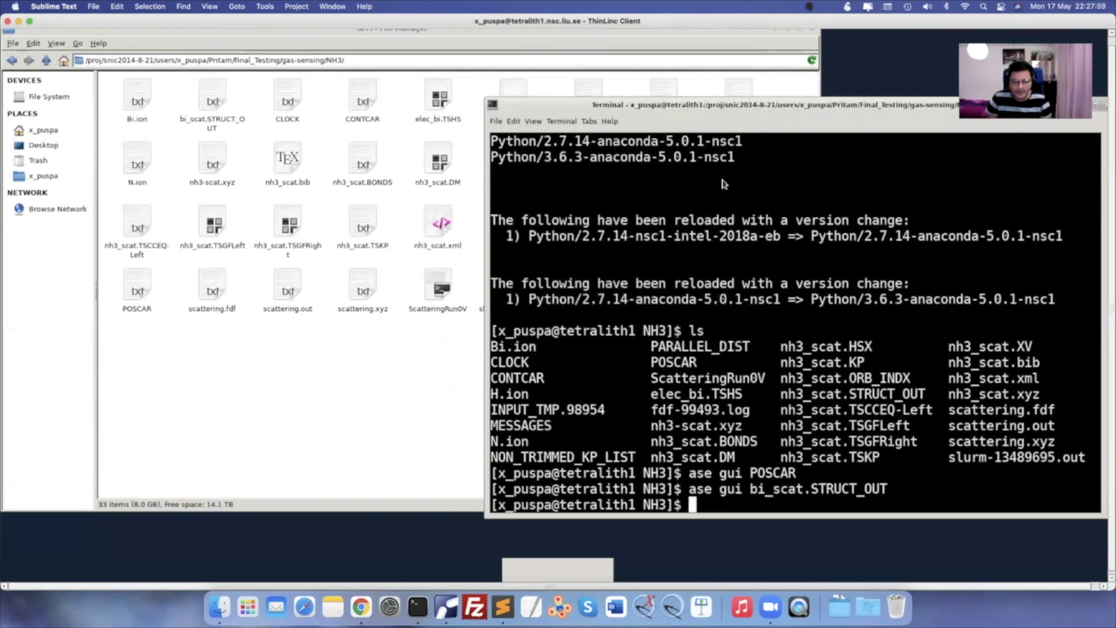
Open scattering.xyz in the NH3 folder, look through its atomic coordinates, then close it
{"action": "left_click", "coordinate": [307, 365]}
{"action": "double_click", "coordinate": [375, 294]}
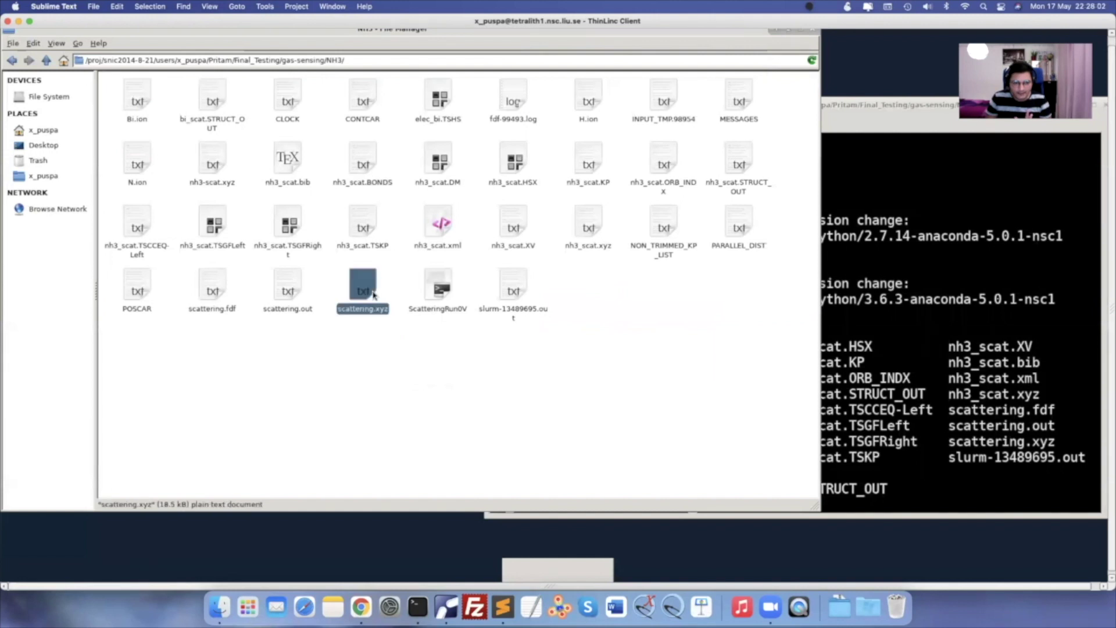
{"action": "scroll", "coordinate": [570, 298], "scroll_direction": "down", "scroll_amount": 20}
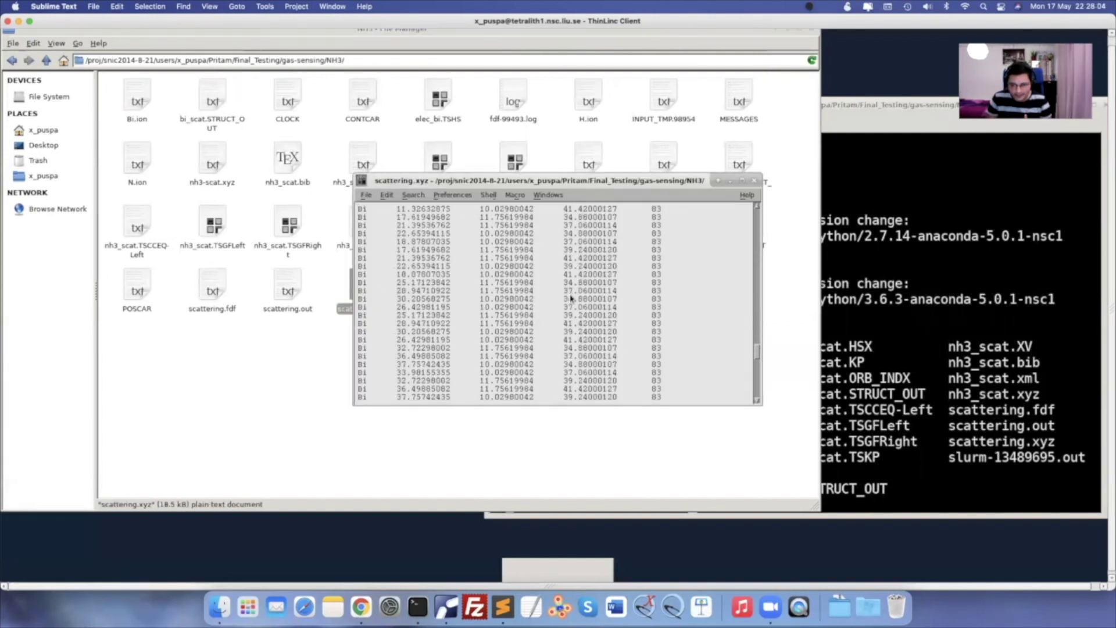
{"action": "left_click", "coordinate": [754, 180]}
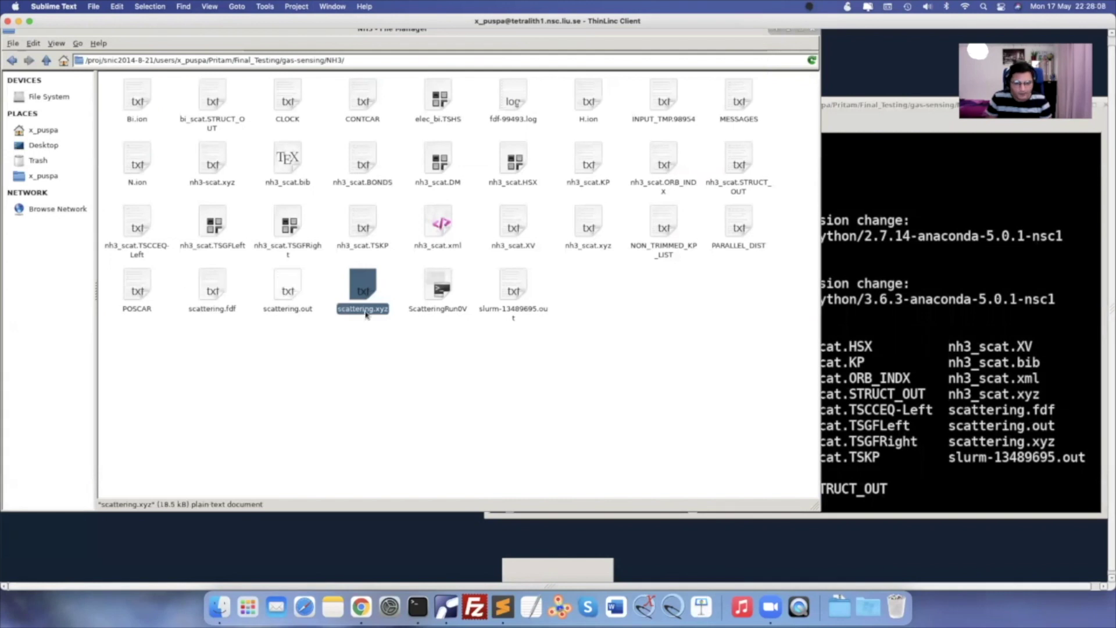
Open nh3_scat.xyz in the NH3 folder and view its list of atomic coordinates
{"action": "left_click", "coordinate": [646, 284]}
{"action": "double_click", "coordinate": [589, 226]}
{"action": "left_click_drag", "start_coordinate": [599, 180], "coordinate": [614, 113]}
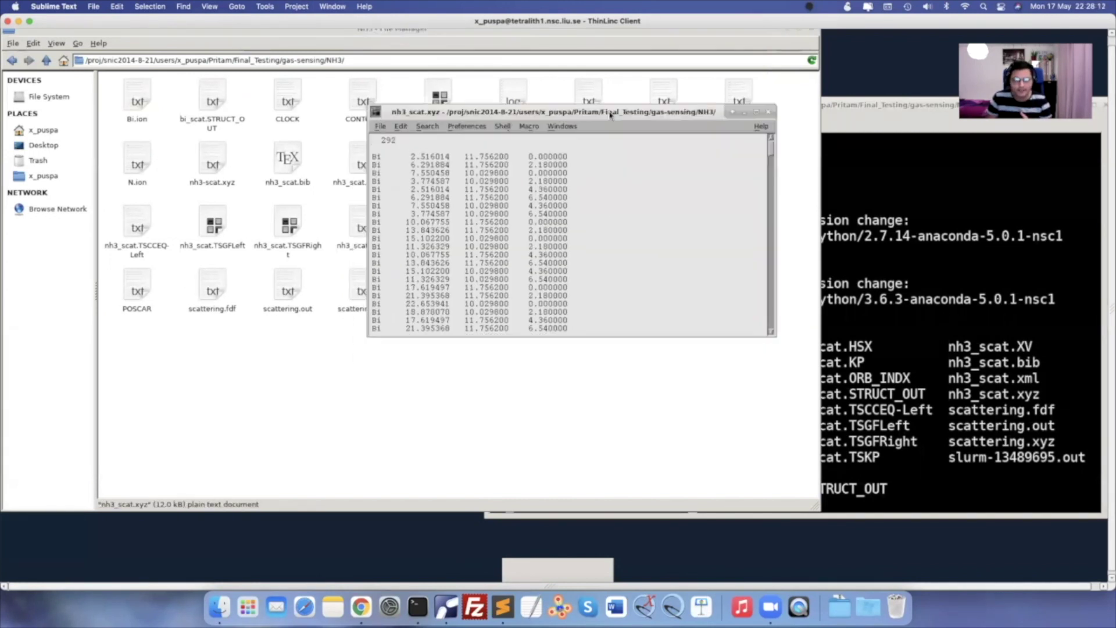
Look through the atomic coordinates in nh3_scat.xyz down to the end of the list, then close the file
{"action": "scroll", "coordinate": [721, 215], "scroll_direction": "down", "scroll_amount": 3}
{"action": "scroll", "coordinate": [721, 215], "scroll_direction": "down", "scroll_amount": 15}
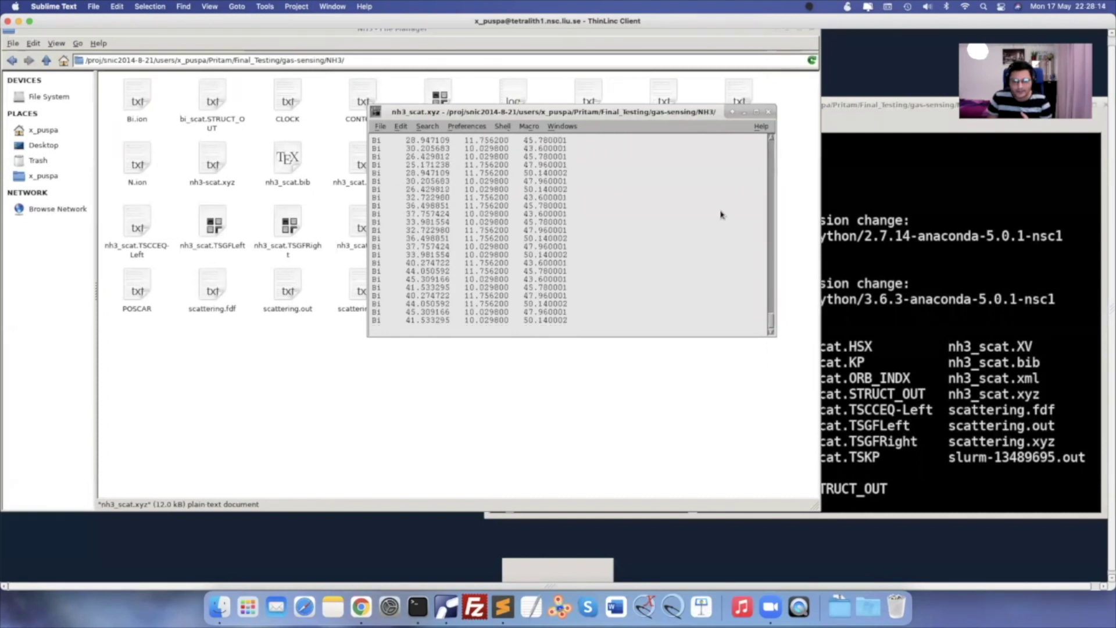
{"action": "left_click", "coordinate": [769, 111]}
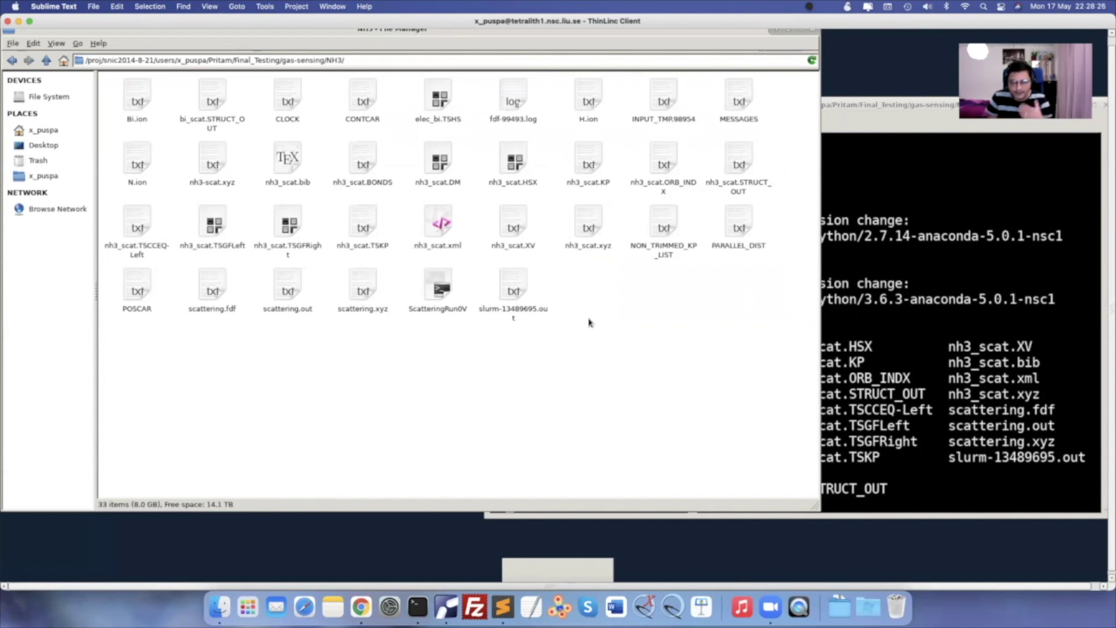
Reopen bi_scat.STRUCT_OUT in the ASE viewer and select the four Bi atoms around the adsorption site near the sheet's centre
{"action": "left_click", "coordinate": [925, 493]}
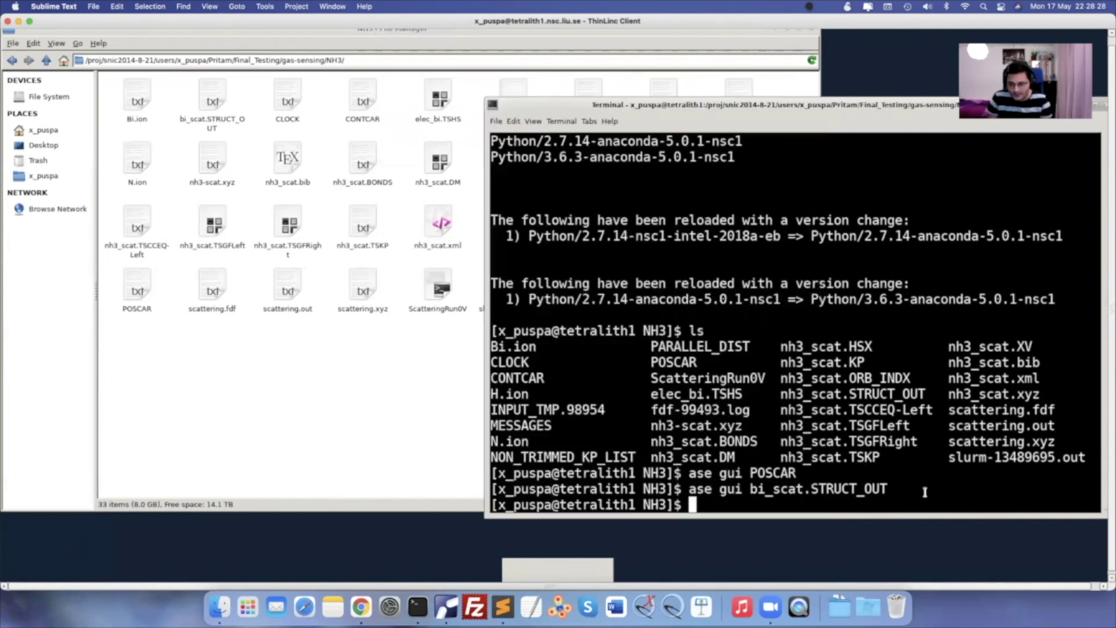
{"action": "key", "text": "Up"}
{"action": "key", "text": "Return"}
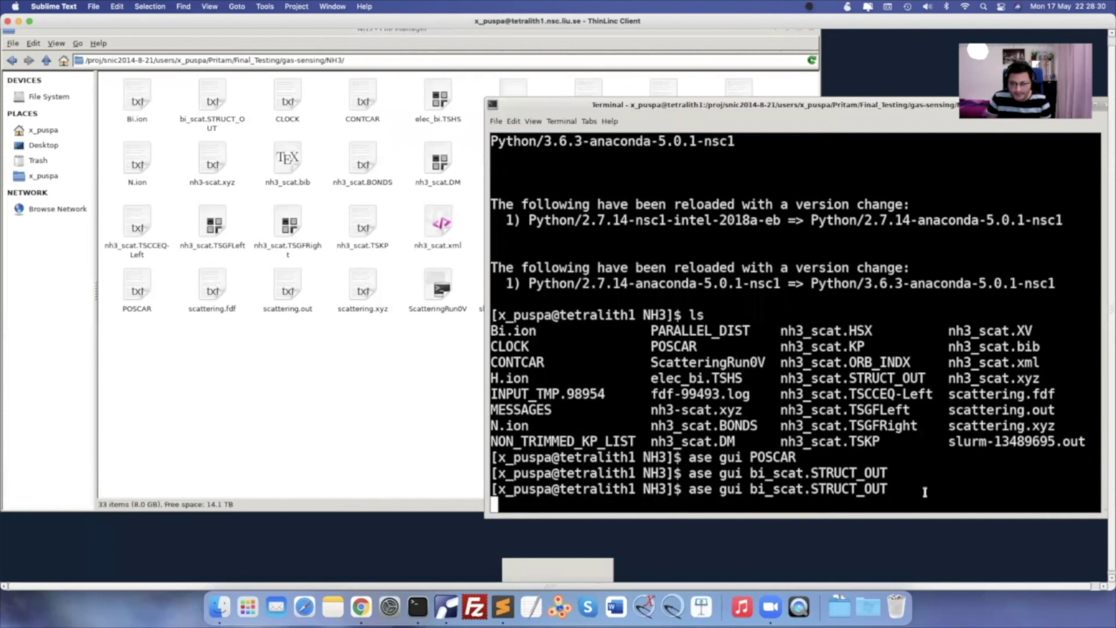
{"action": "left_click_drag", "start_coordinate": [576, 336], "coordinate": [528, 339]}
{"action": "left_click_drag", "start_coordinate": [599, 335], "coordinate": [556, 297]}
{"action": "left_click", "coordinate": [556, 297]}
{"action": "left_click", "coordinate": [548, 307], "text": "ctrl"}
{"action": "left_click", "coordinate": [556, 317], "text": "ctrl"}
{"action": "left_click", "coordinate": [565, 307], "text": "ctrl"}
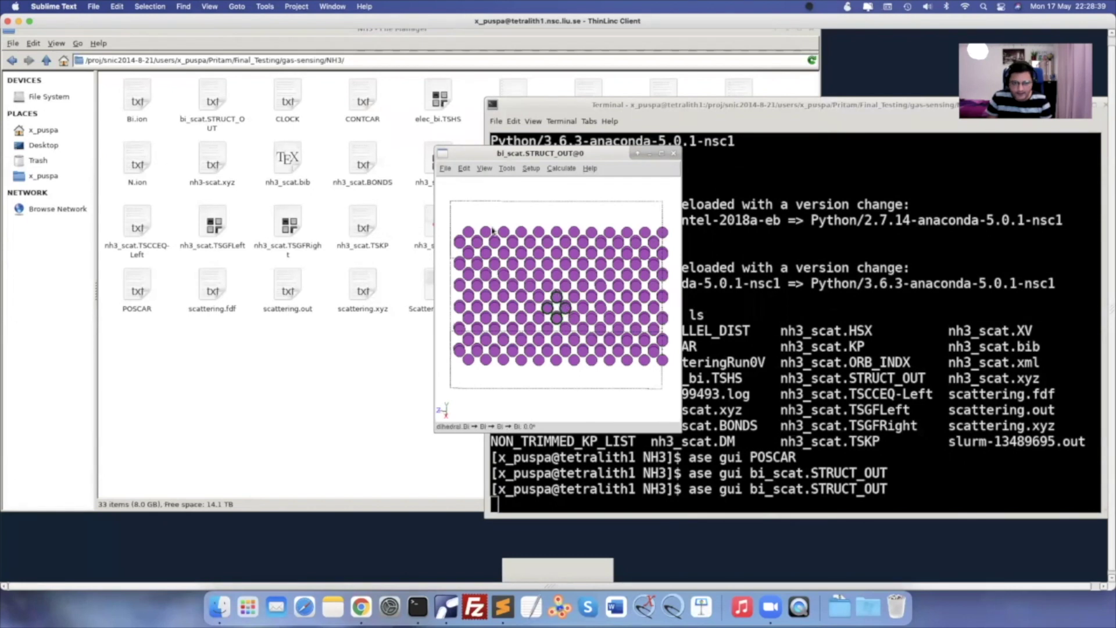
Add the NH3 molecule from the CONTCAR file at the selected atoms and close the add-atoms dialog
{"action": "left_click", "coordinate": [464, 169]}
{"action": "left_click", "coordinate": [481, 277]}
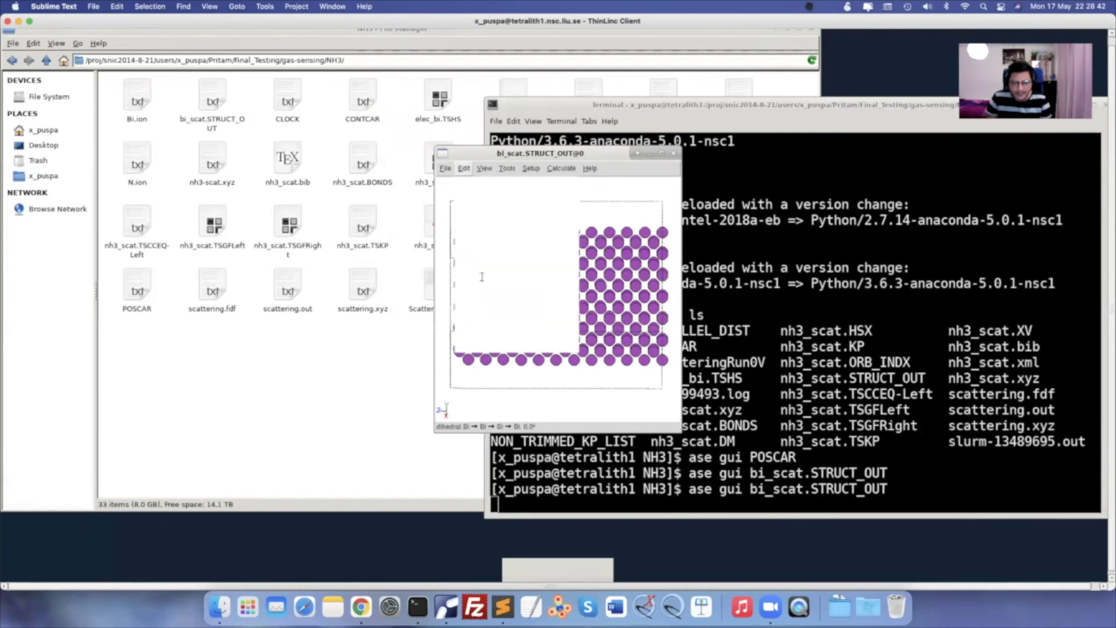
{"action": "left_click", "coordinate": [556, 280]}
{"action": "left_click", "coordinate": [573, 257]}
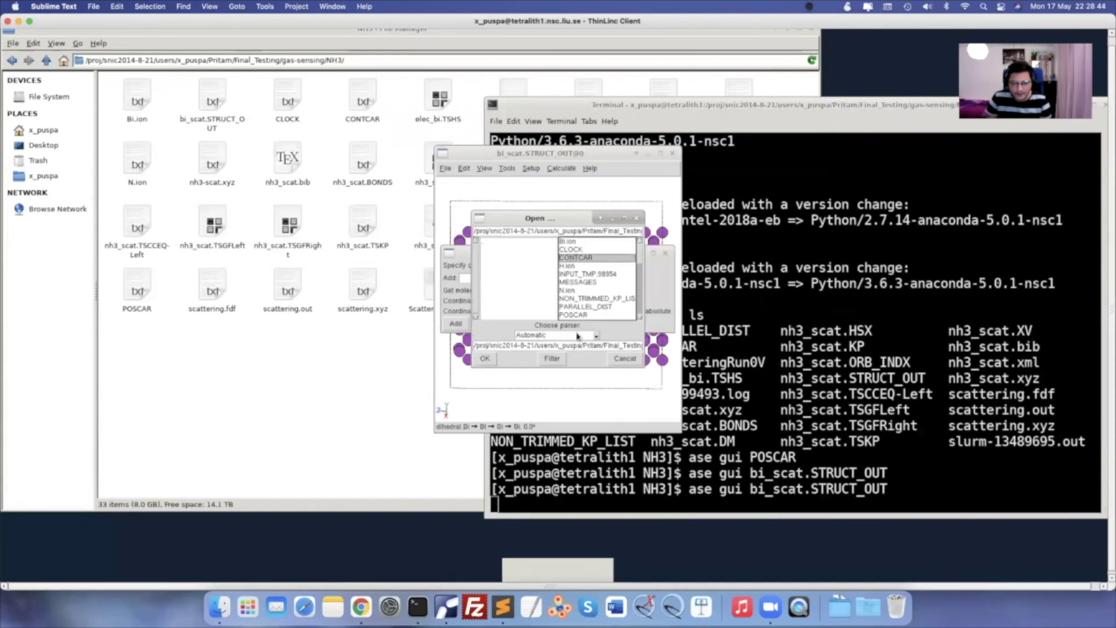
{"action": "left_click", "coordinate": [485, 358]}
{"action": "left_click", "coordinate": [456, 323]}
{"action": "left_click", "coordinate": [667, 253]}
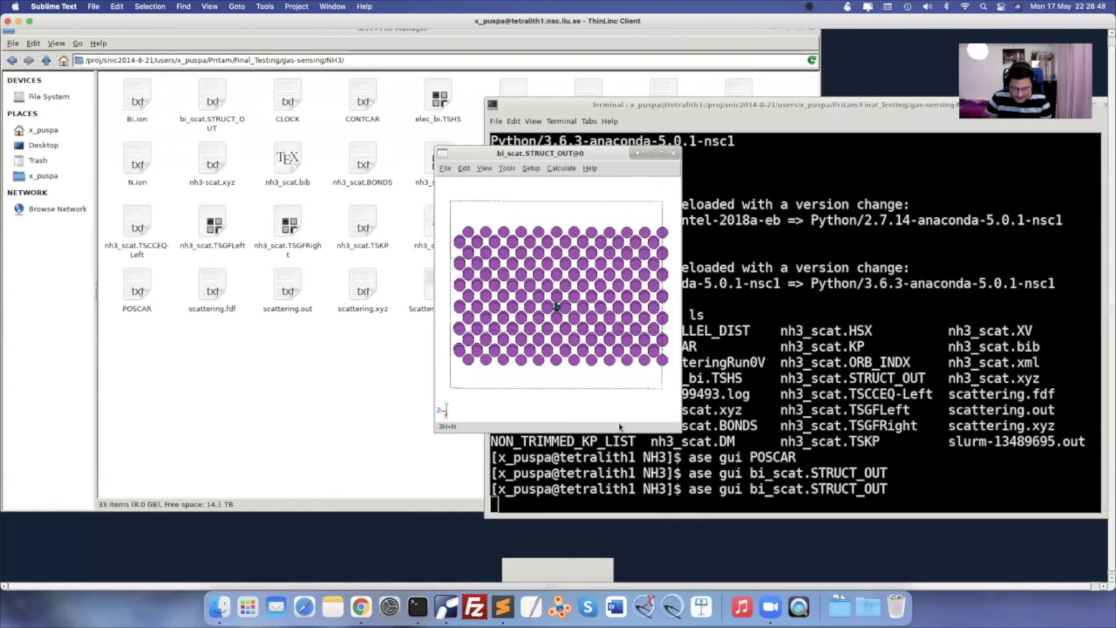
Inspect the molecule above the sheet from the side, save the structure as testnh3.xyz in the NH3 folder, and close the viewer
{"action": "left_click_drag", "start_coordinate": [585, 403], "coordinate": [585, 372]}
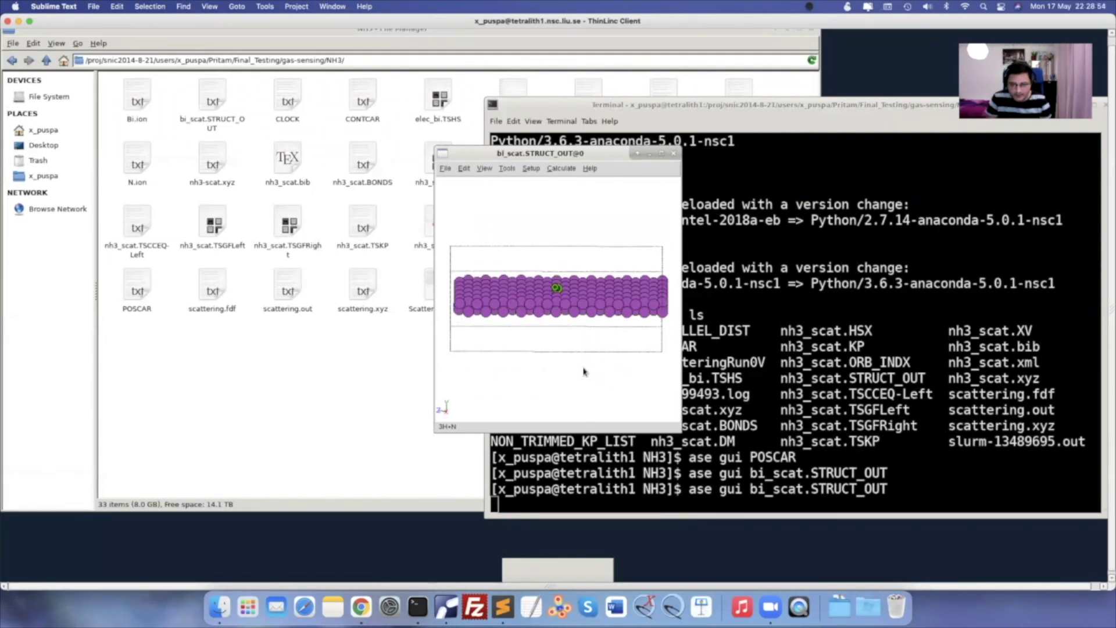
{"action": "left_click_drag", "start_coordinate": [584, 371], "coordinate": [581, 368]}
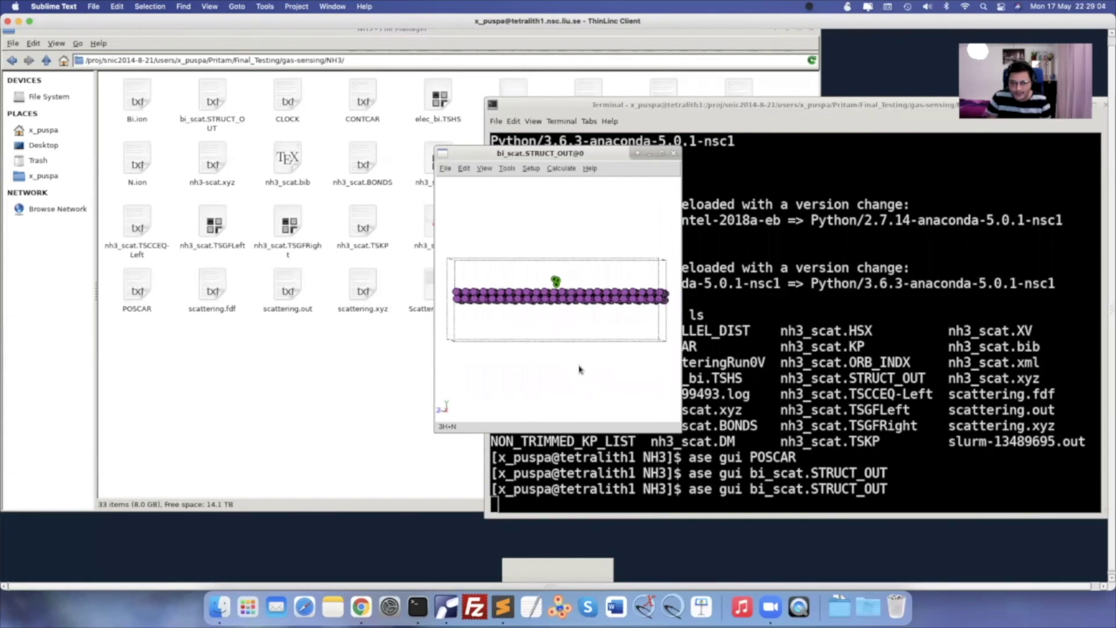
{"action": "left_click", "coordinate": [447, 169]}
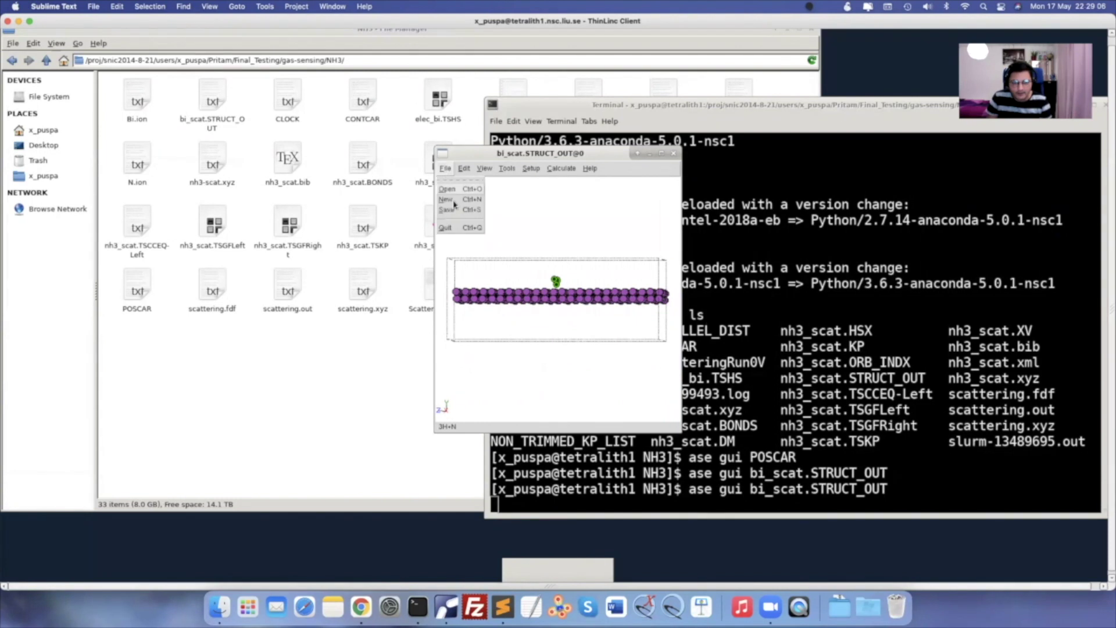
{"action": "left_click", "coordinate": [448, 210]}
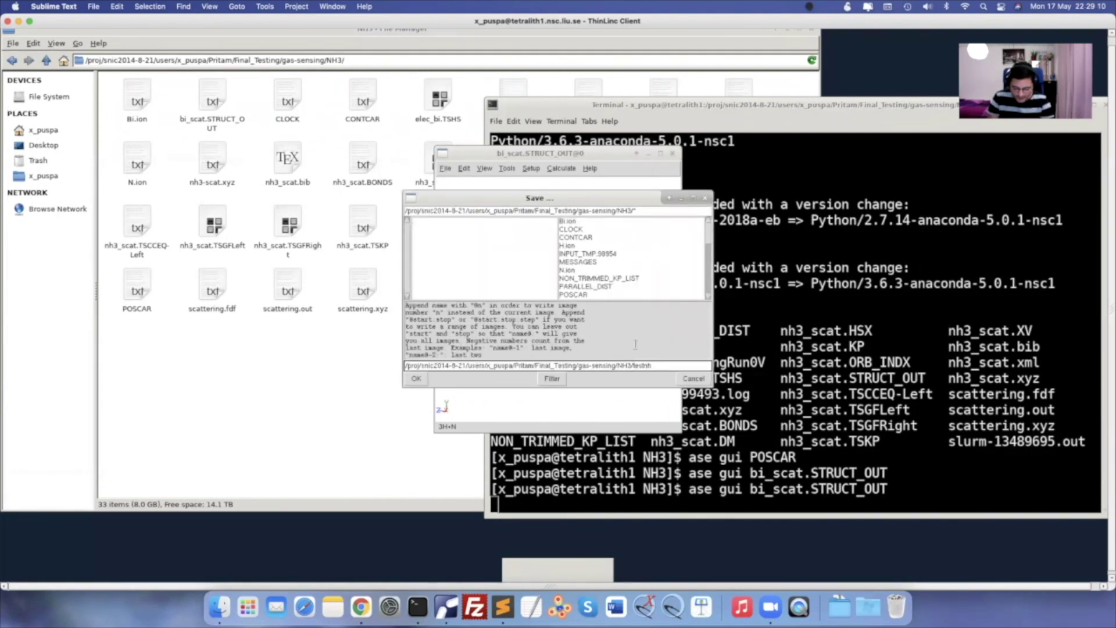
{"action": "type", "text": "testnh3.xyz"}
{"action": "key", "text": "Return"}
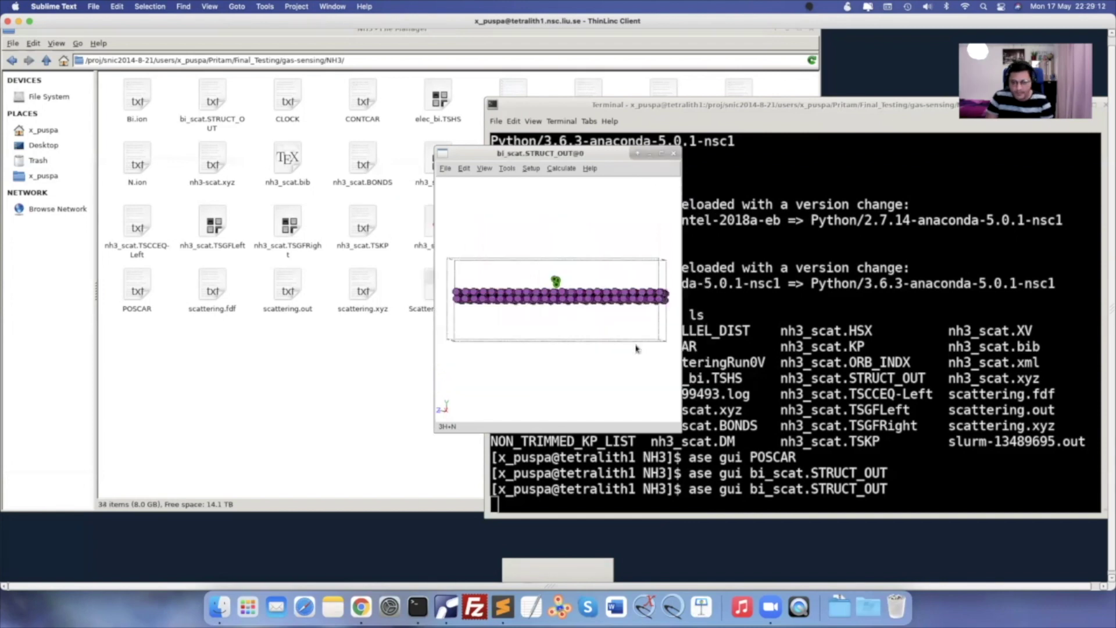
{"action": "left_click", "coordinate": [674, 154]}
{"action": "left_click", "coordinate": [427, 363]}
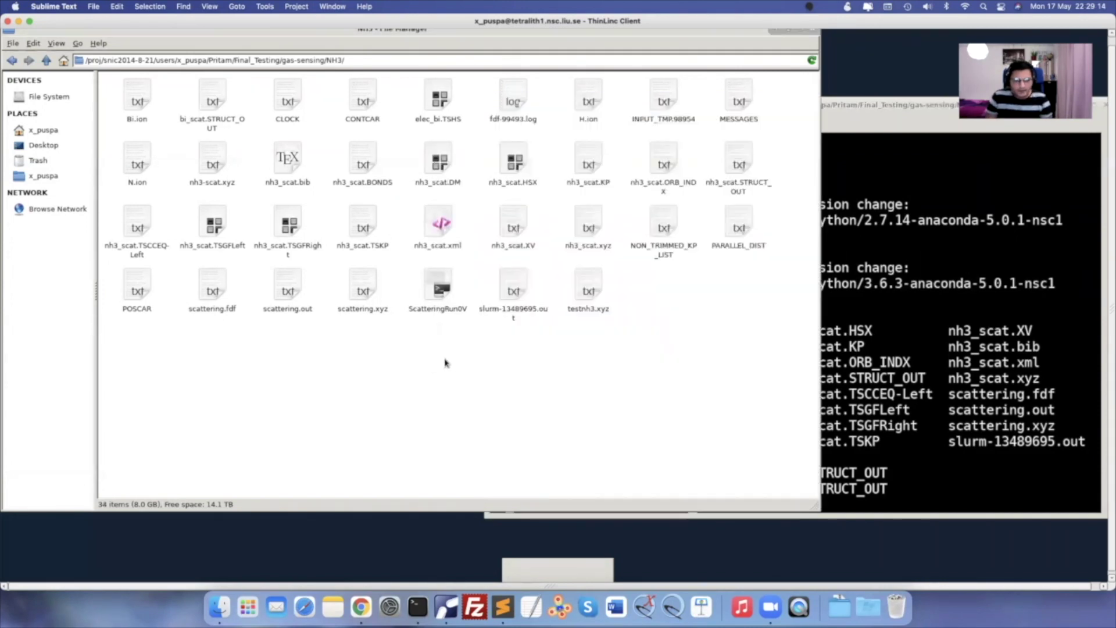
Open testnh3.xyz in the NH3 folder and view the N and H coordinate rows at the end of the list
{"action": "double_click", "coordinate": [593, 307]}
{"action": "left_click_drag", "start_coordinate": [569, 183], "coordinate": [562, 86]}
{"action": "left_click_drag", "start_coordinate": [753, 125], "coordinate": [750, 311]}
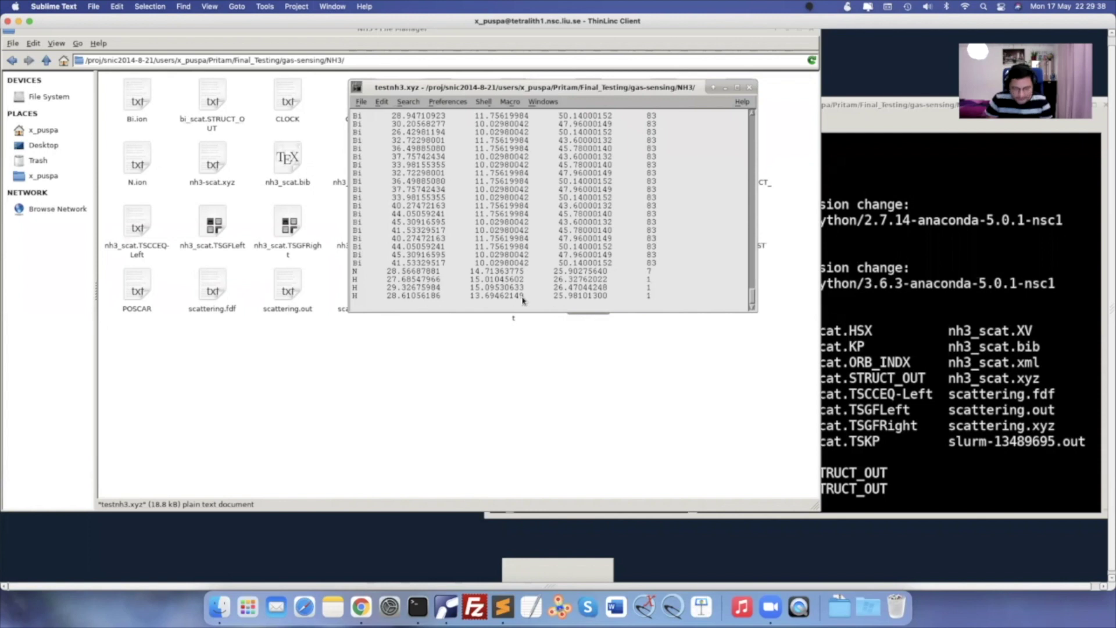
{"action": "left_click_drag", "start_coordinate": [353, 273], "coordinate": [667, 297]}
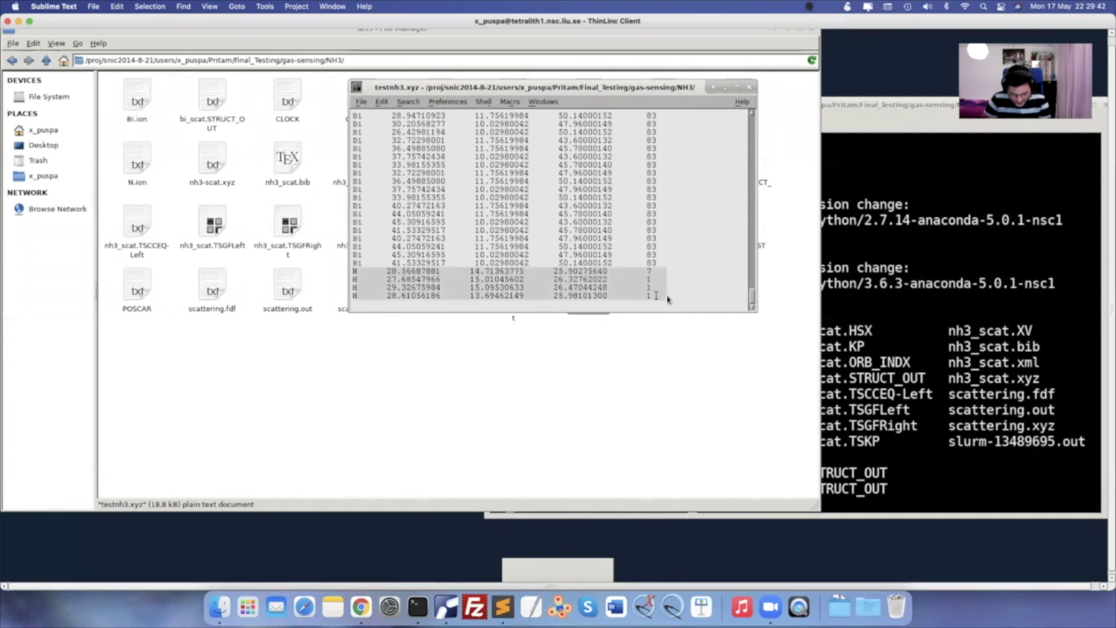
{"action": "key", "text": "Delete"}
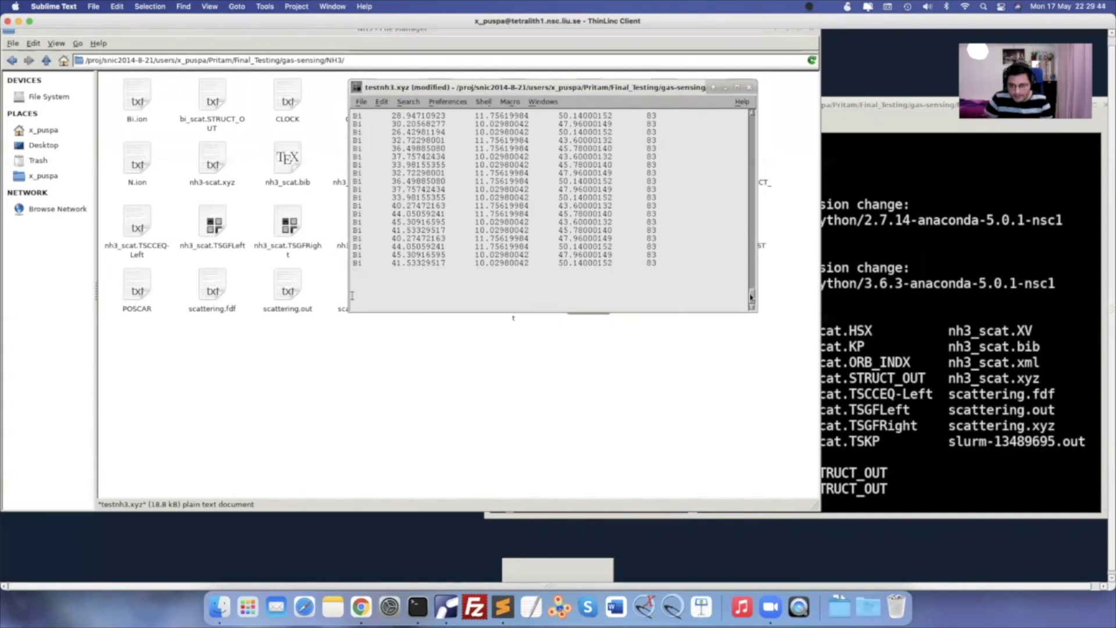
{"action": "left_click_drag", "start_coordinate": [752, 295], "coordinate": [754, 224]}
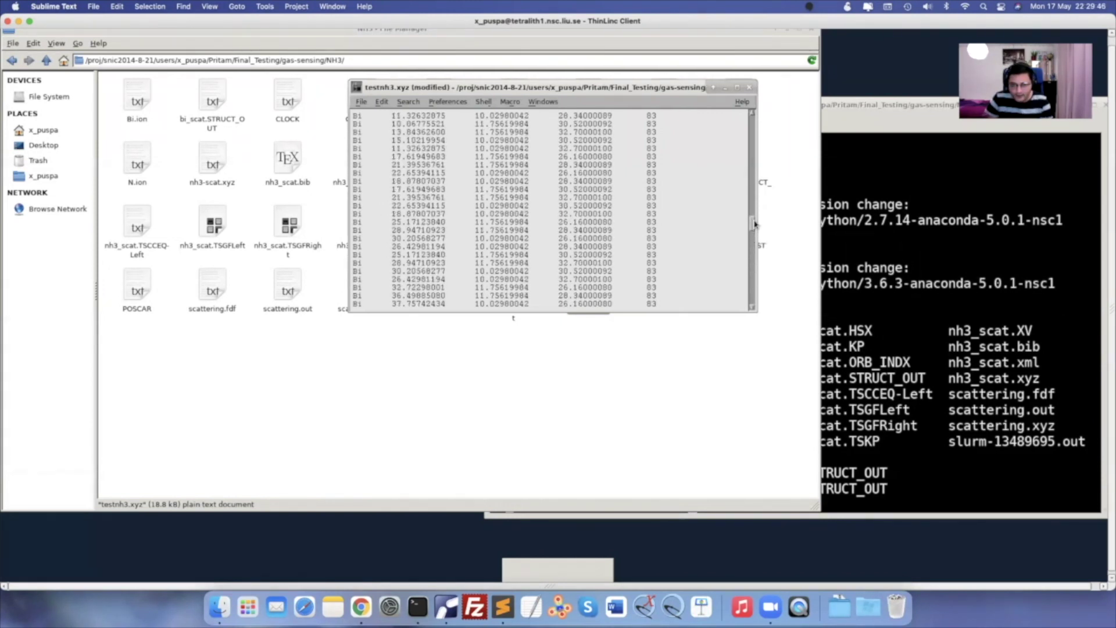
{"action": "key", "text": "ctrl+z"}
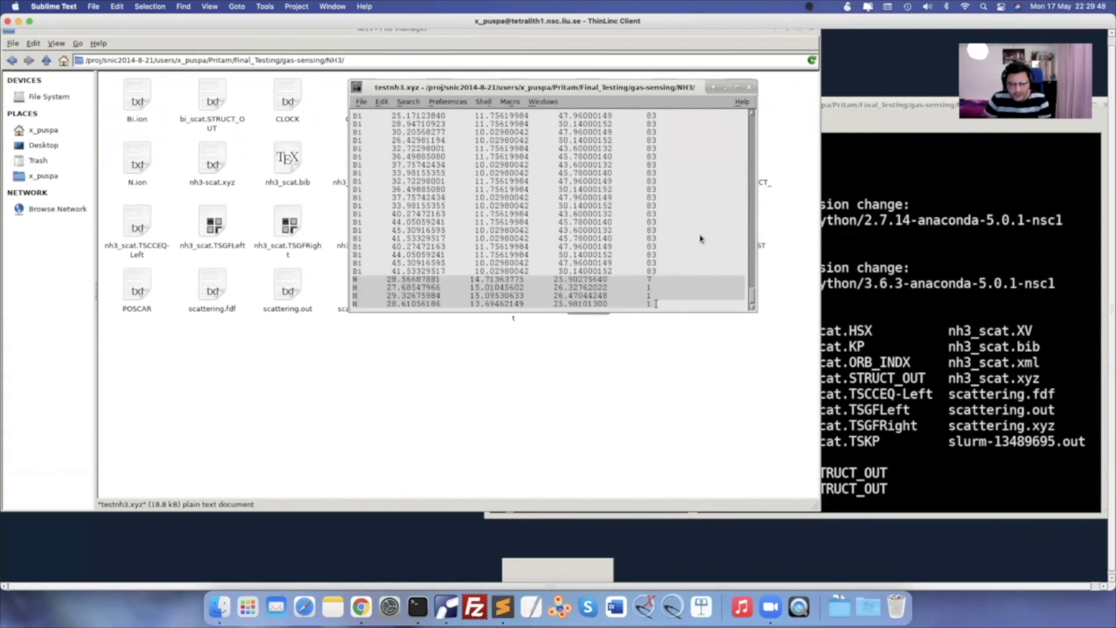
{"action": "left_click", "coordinate": [692, 241]}
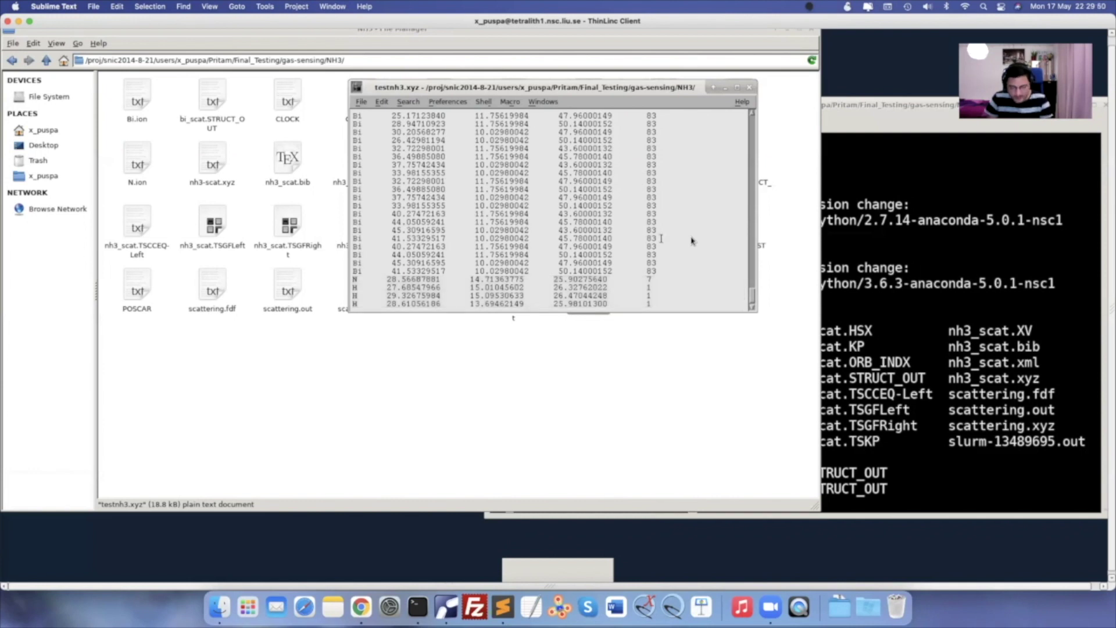
Copy the entire contents of testnh3.xyz into an untitled document in Sublime Text
{"action": "key", "text": "ctrl+a"}
{"action": "key", "text": "Delete"}
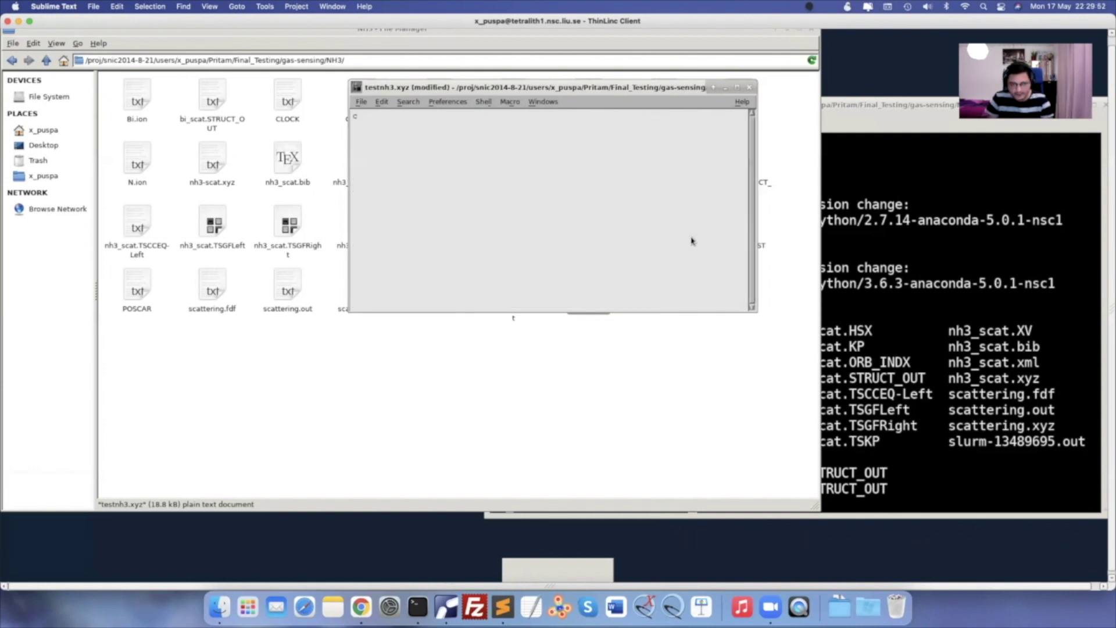
{"action": "key", "text": "ctrl+z"}
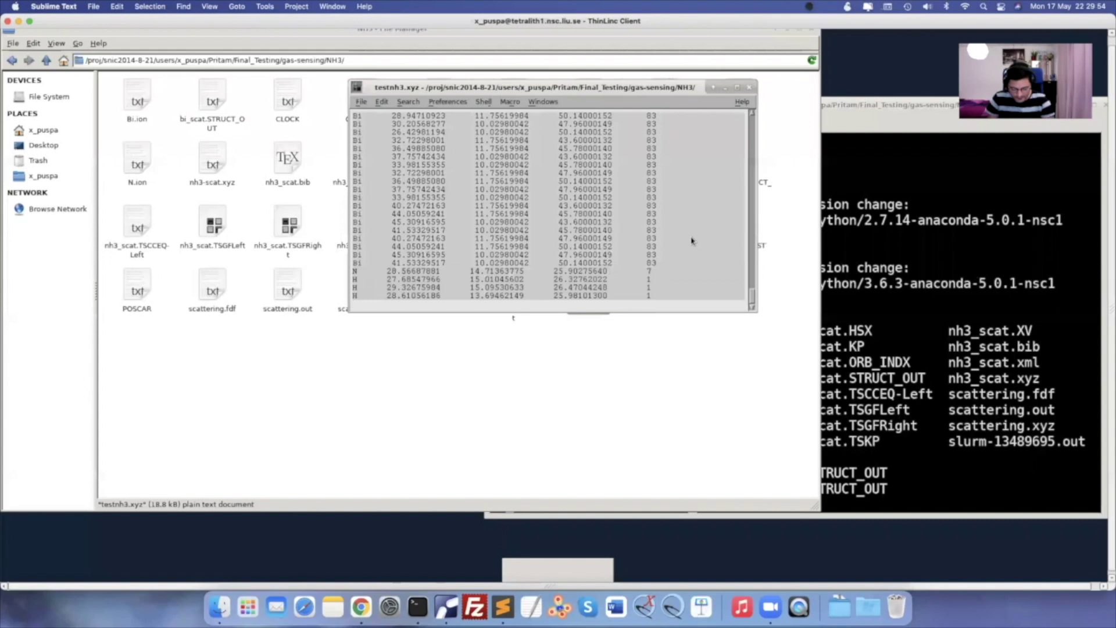
{"action": "left_click", "coordinate": [503, 607]}
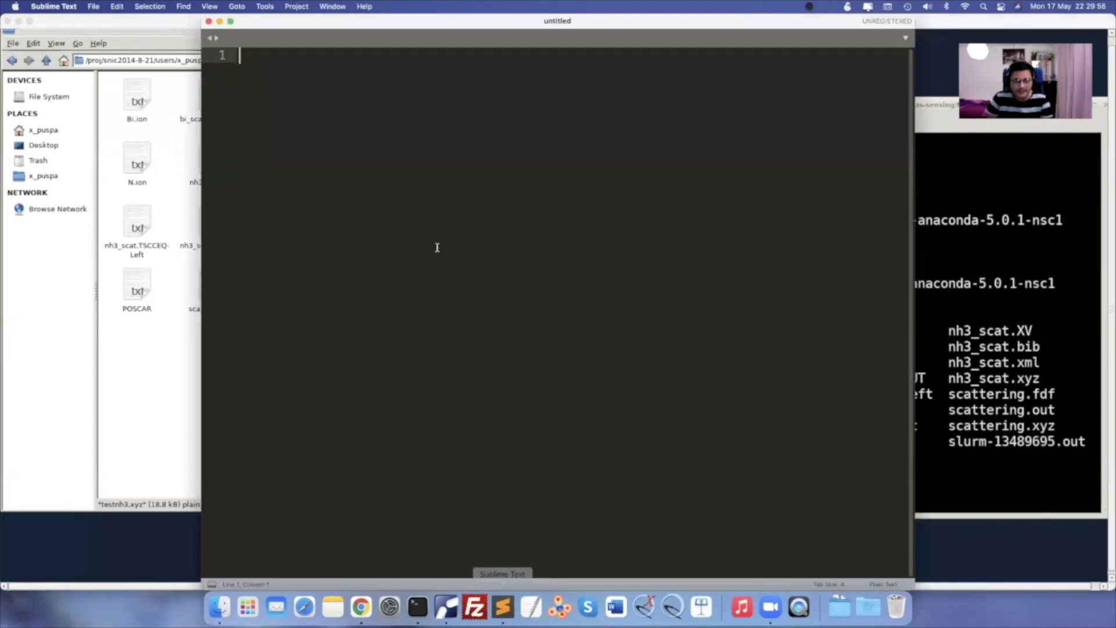
{"action": "key", "text": "super+v"}
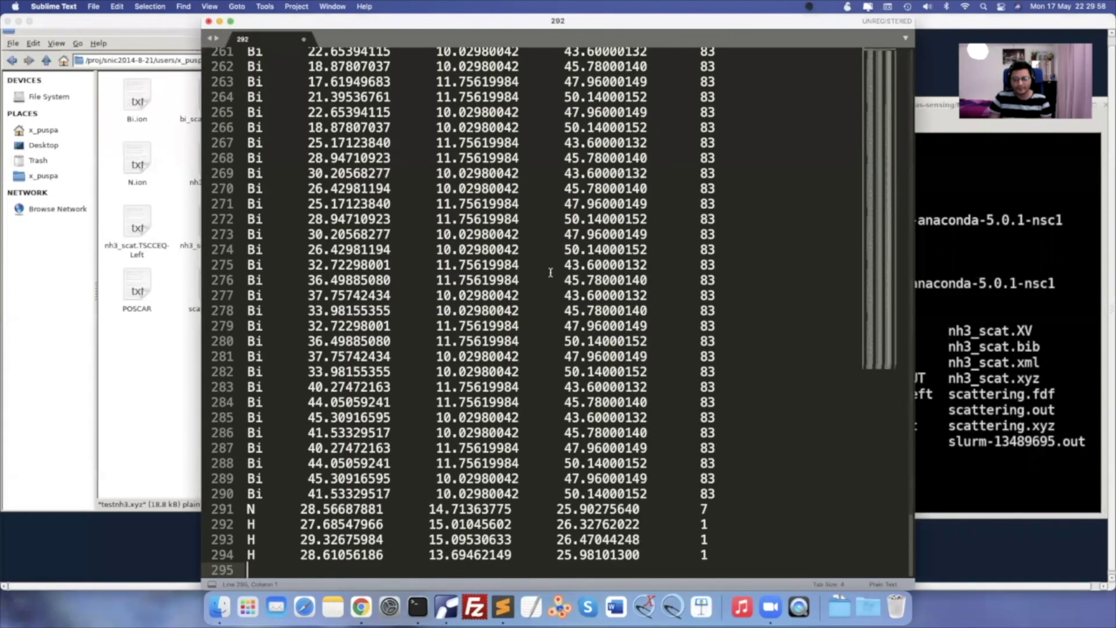
Cut the one N and three H atom rows from the end of the pasted coordinate list
{"action": "scroll", "coordinate": [551, 272], "scroll_direction": "up", "scroll_amount": 20}
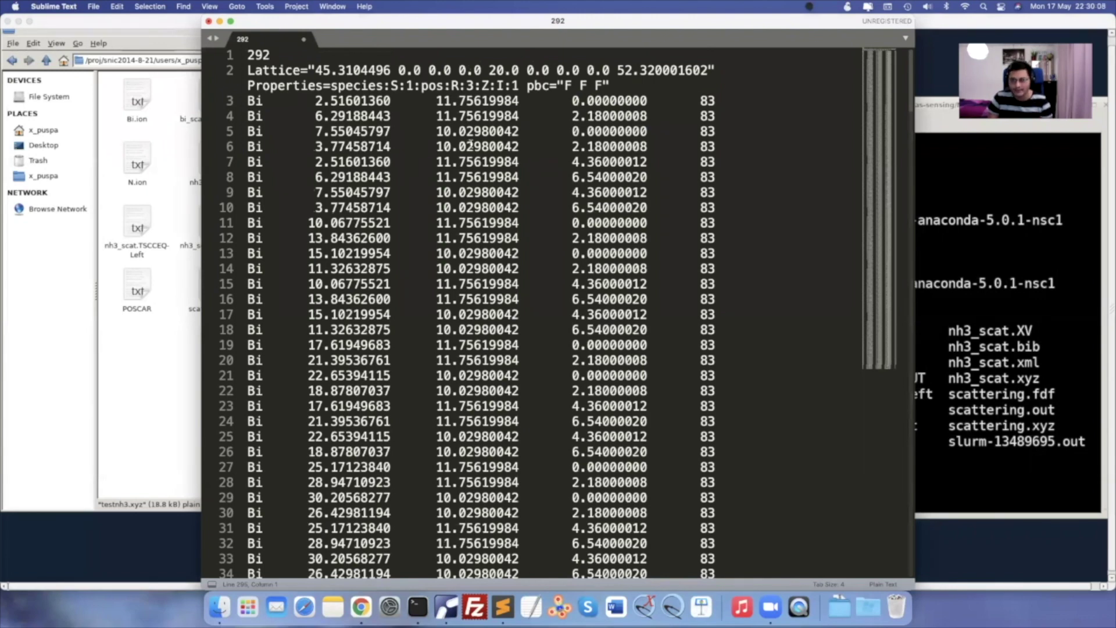
{"action": "scroll", "coordinate": [470, 145], "scroll_direction": "down", "scroll_amount": 20}
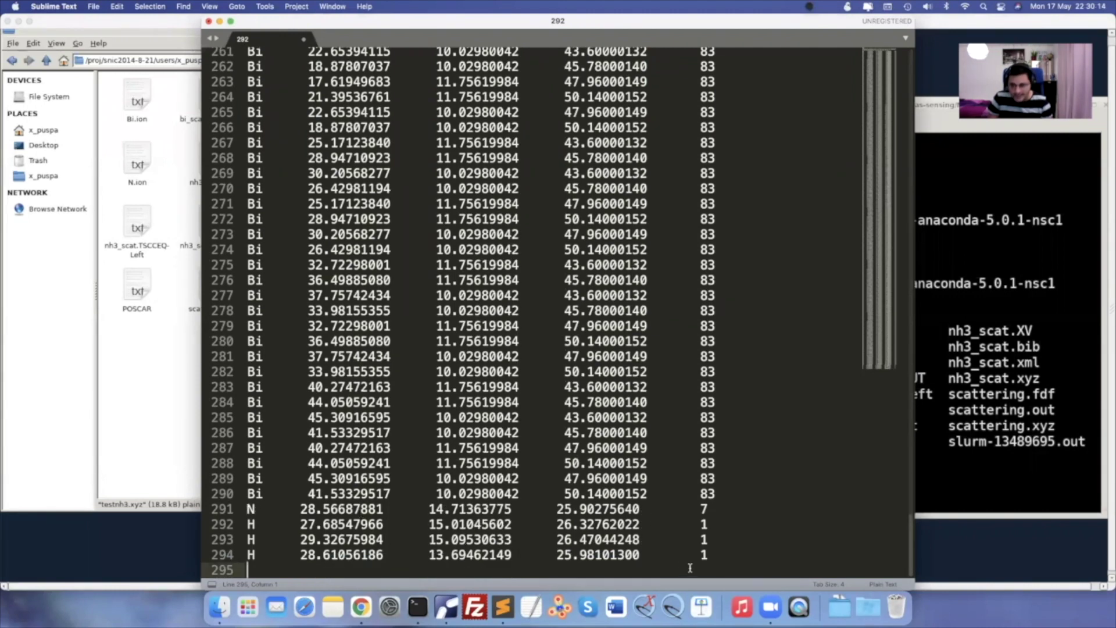
{"action": "left_click_drag", "start_coordinate": [248, 510], "coordinate": [720, 555]}
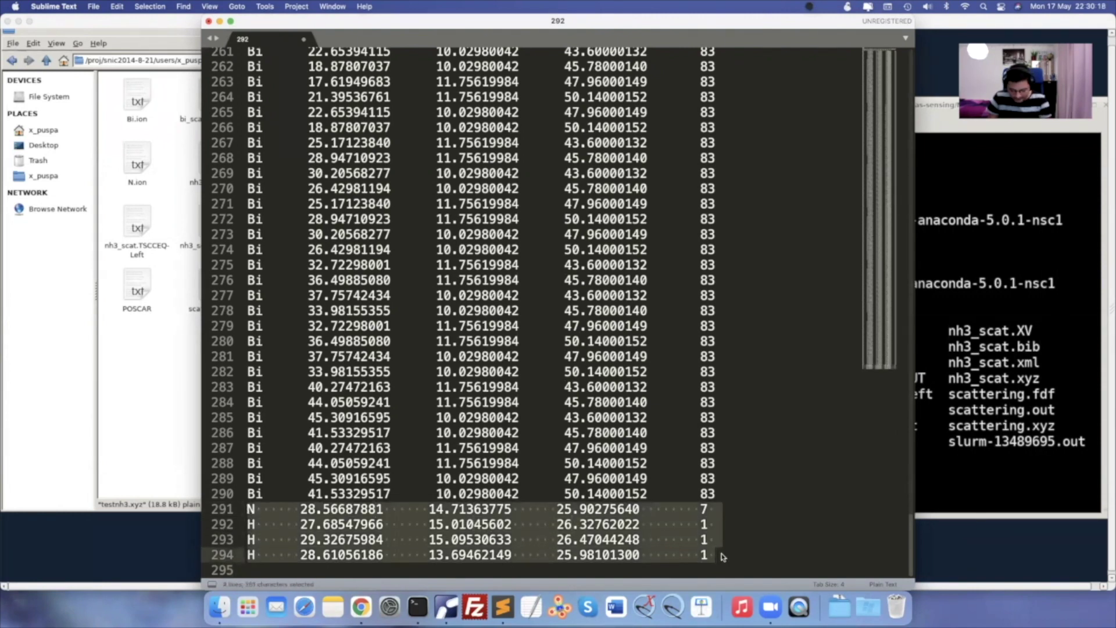
{"action": "key", "text": "super+x"}
Delete the atom-count line and the Lattice/Properties header line so the document starts with the first Bi row
{"action": "scroll", "coordinate": [520, 488], "scroll_direction": "up", "scroll_amount": 20}
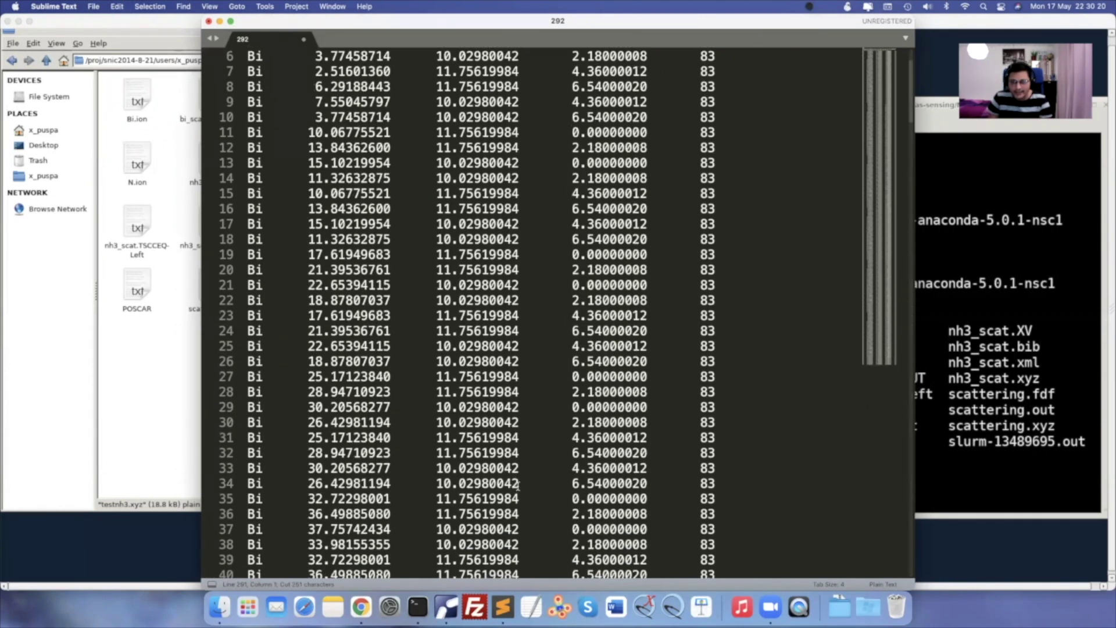
{"action": "scroll", "coordinate": [518, 486], "scroll_direction": "up", "scroll_amount": 2}
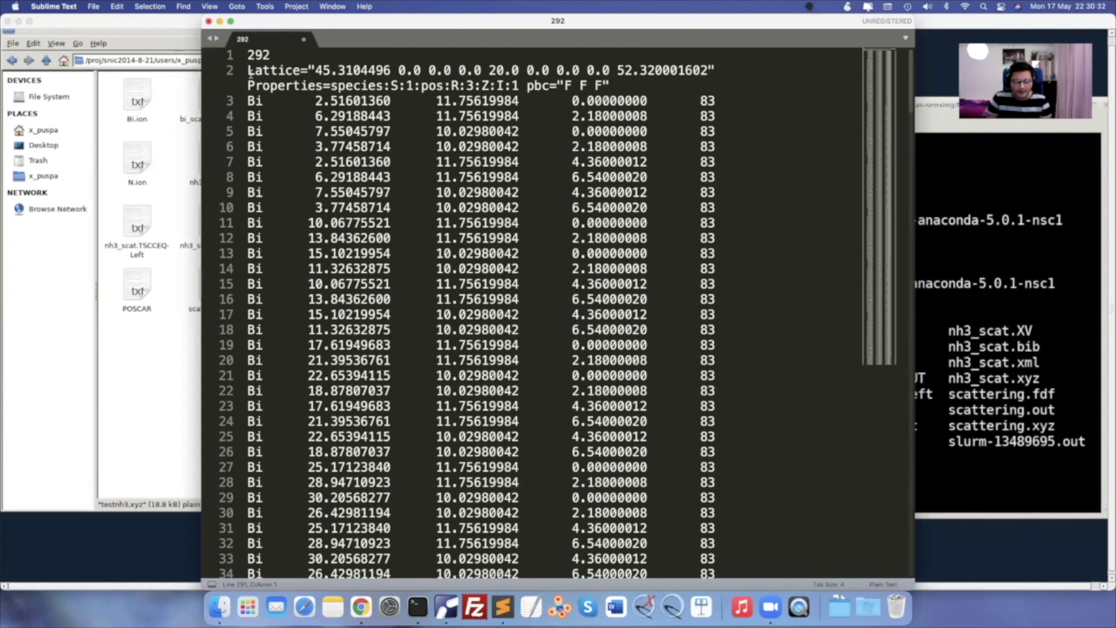
{"action": "left_click_drag", "start_coordinate": [248, 56], "coordinate": [649, 93]}
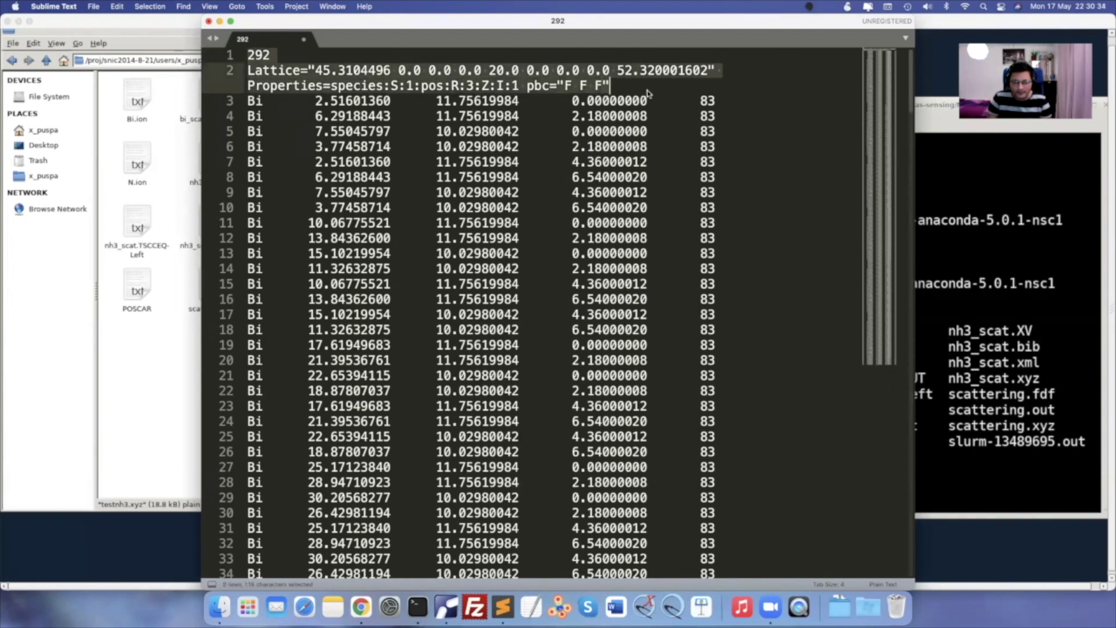
{"action": "key", "text": "BackSpace"}
{"action": "key", "text": "Delete"}
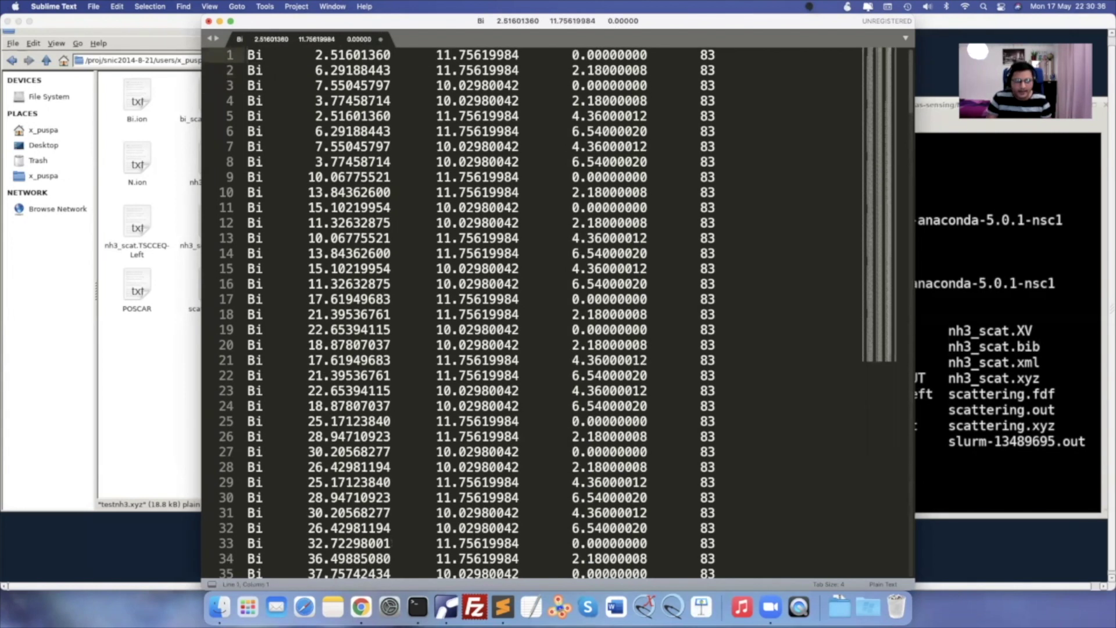
Paste the cut N and three H atom rows on a new line directly after Bi row 79 of the coordinate list
{"action": "scroll", "coordinate": [285, 349], "scroll_direction": "down", "scroll_amount": 8}
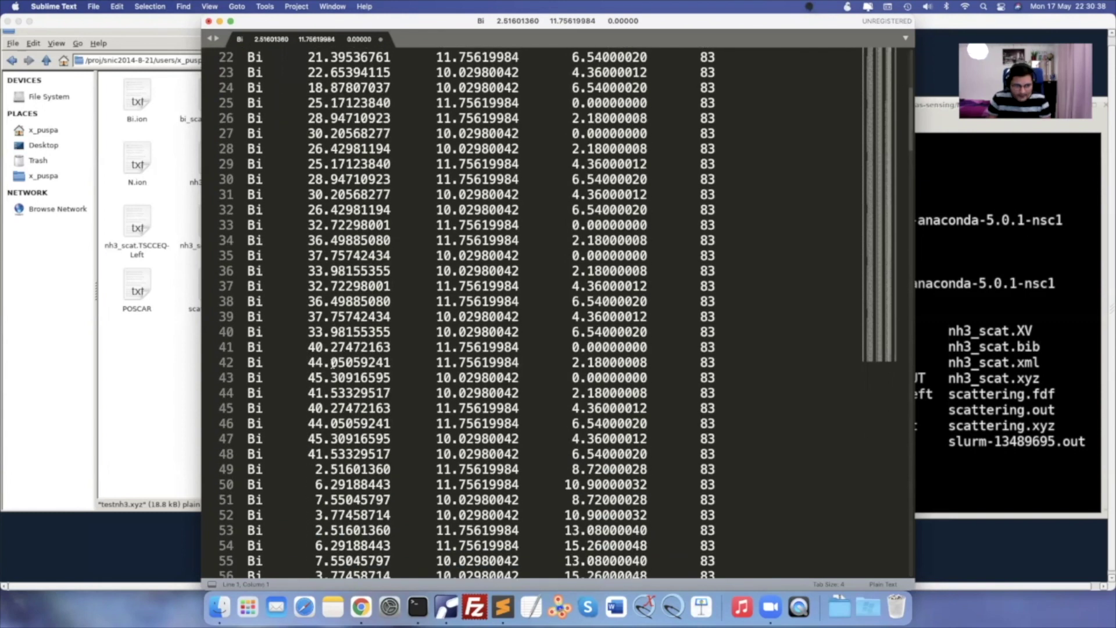
{"action": "left_click_drag", "start_coordinate": [263, 396], "coordinate": [731, 394]}
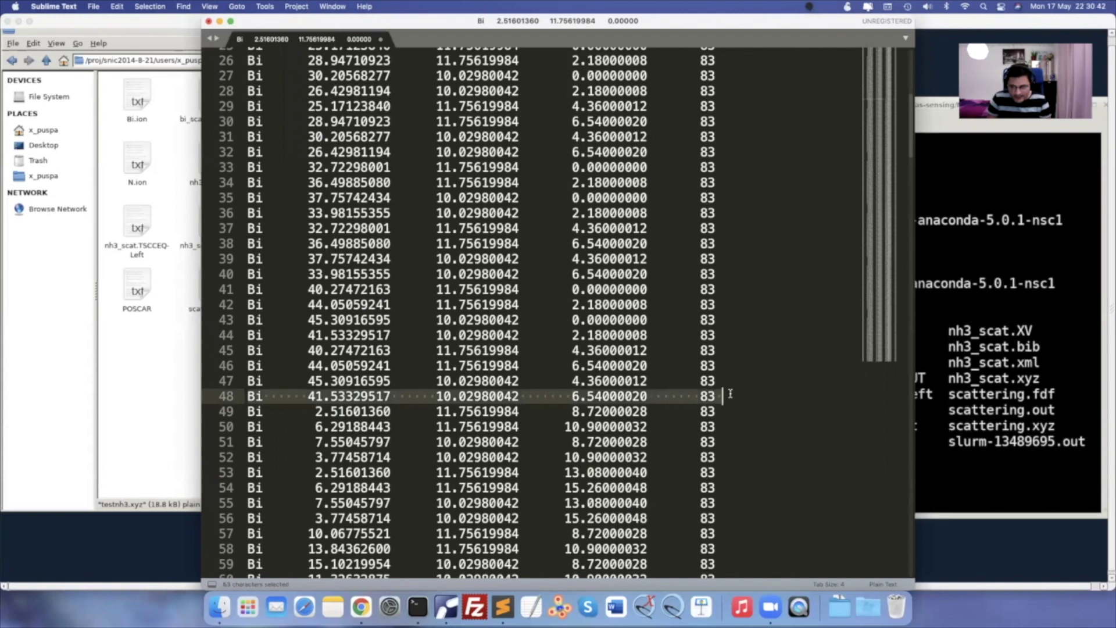
{"action": "scroll", "coordinate": [730, 395], "scroll_direction": "down", "scroll_amount": 9}
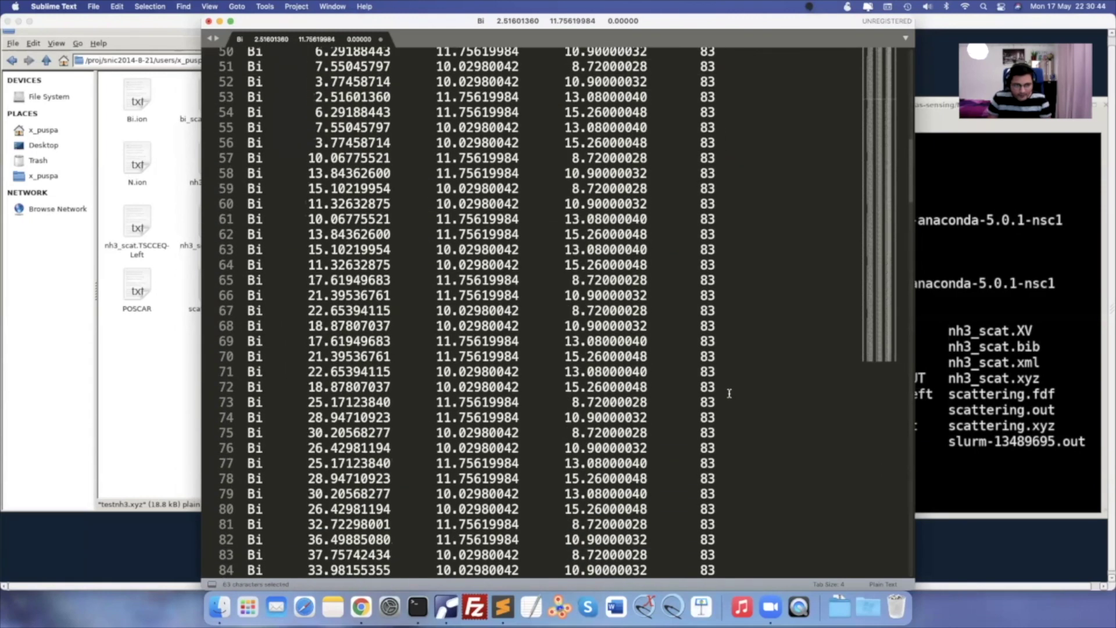
{"action": "scroll", "coordinate": [260, 323], "scroll_direction": "down", "scroll_amount": 2}
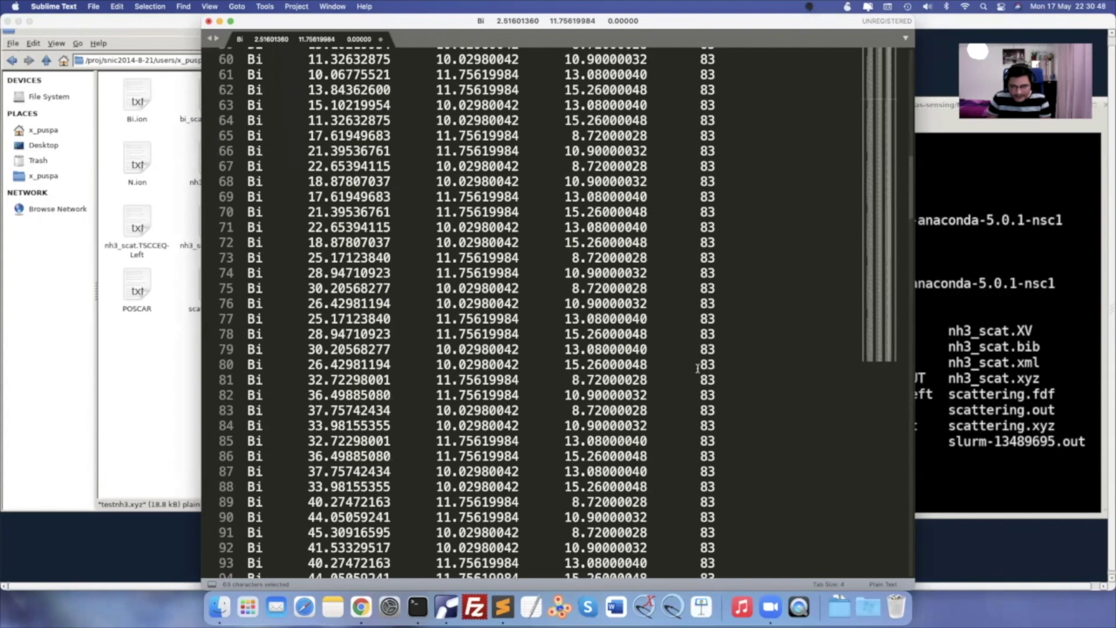
{"action": "left_click", "coordinate": [720, 365]}
{"action": "key", "text": "Up"}
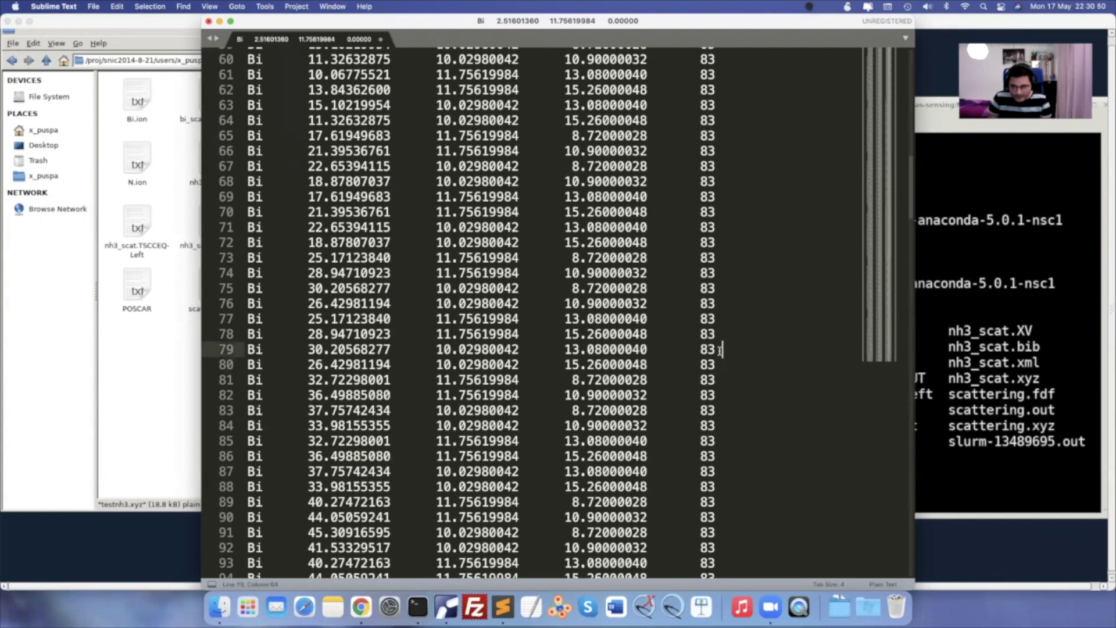
{"action": "key", "text": "Return"}
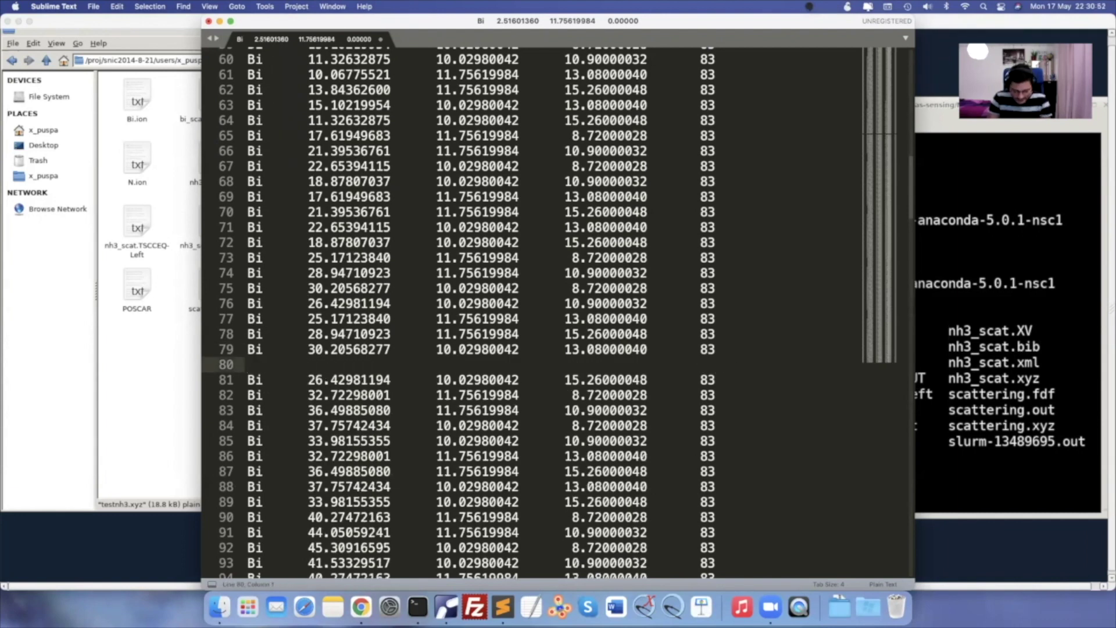
{"action": "key", "text": "super+v"}
Examine the Bi rows up to row 48, the Bi rows ending at row 292, and the inserted NH3 rows 80 to 83
{"action": "scroll", "coordinate": [522, 296], "scroll_direction": "up", "scroll_amount": 10}
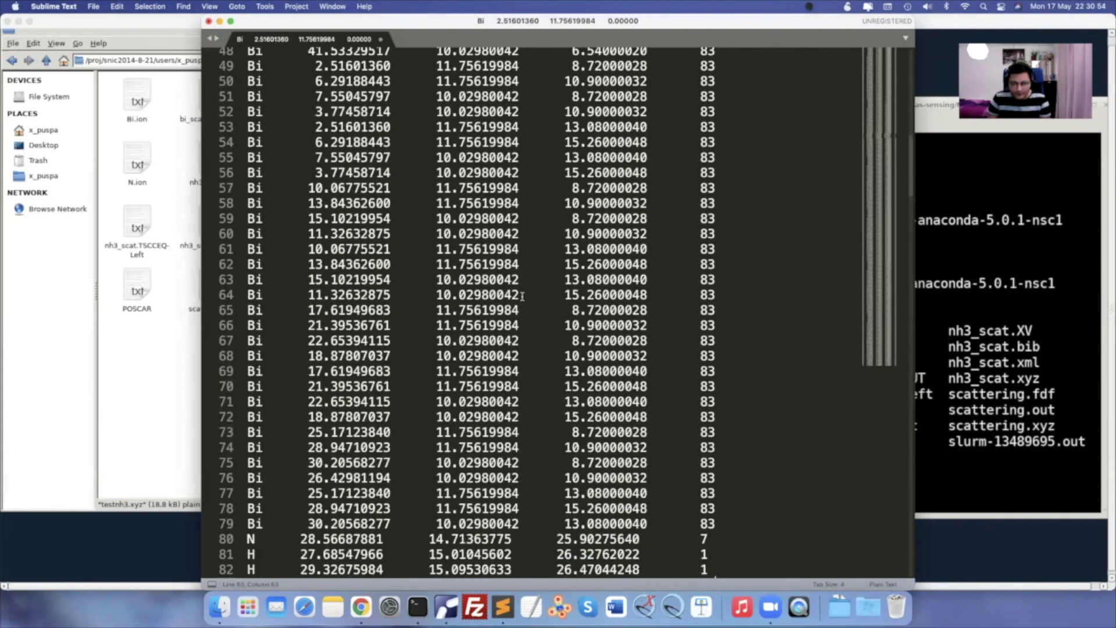
{"action": "scroll", "coordinate": [523, 296], "scroll_direction": "up", "scroll_amount": 3}
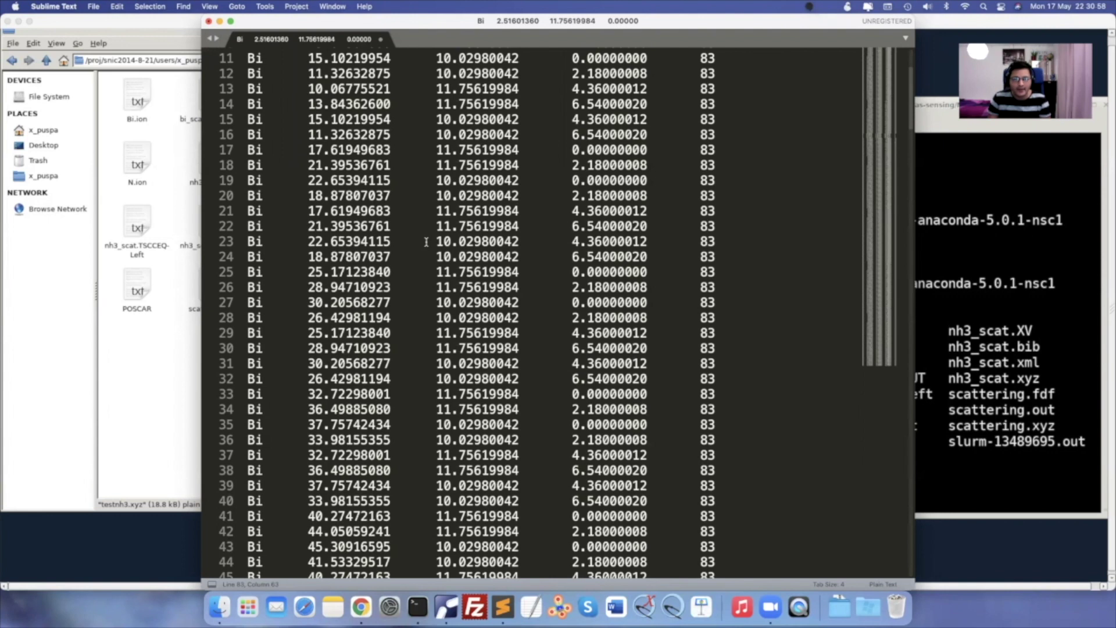
{"action": "scroll", "coordinate": [427, 242], "scroll_direction": "down", "scroll_amount": 3}
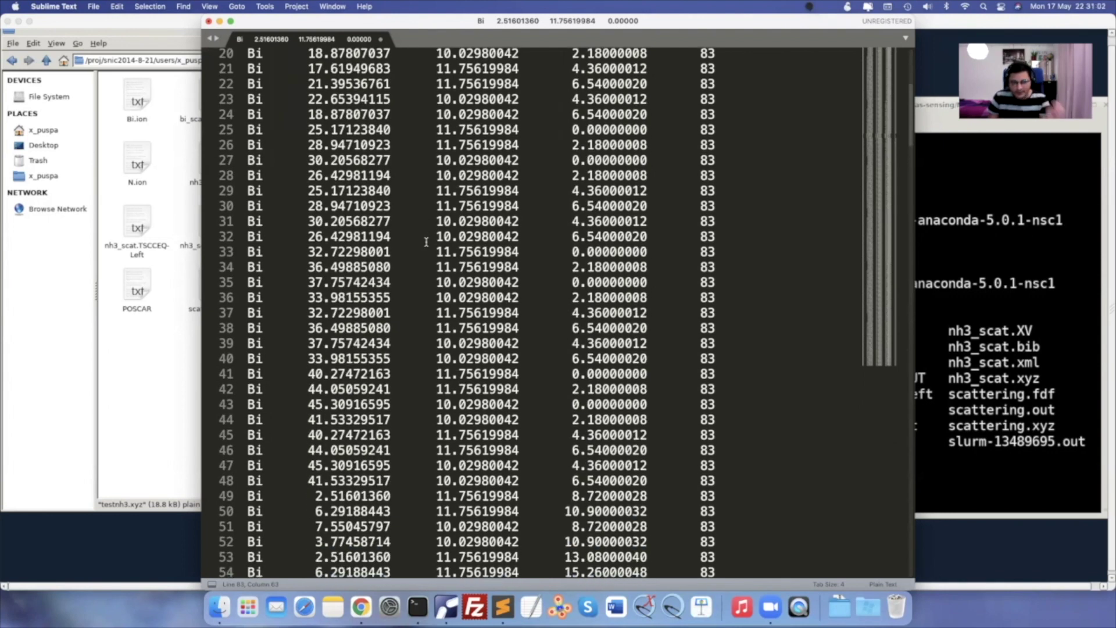
{"action": "scroll", "coordinate": [427, 241], "scroll_direction": "down", "scroll_amount": 2}
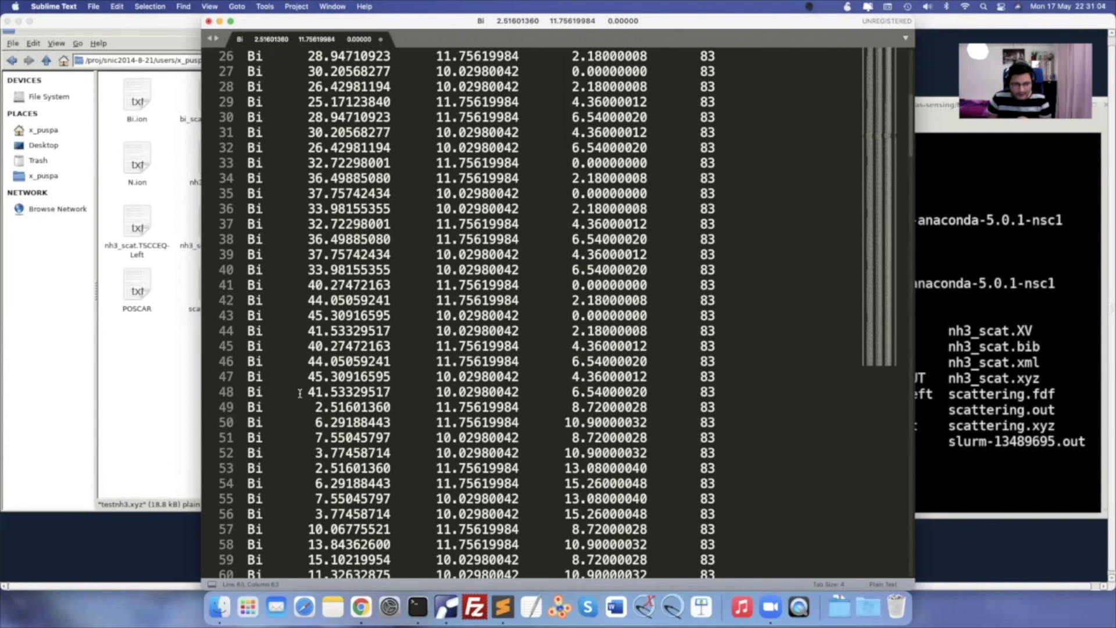
{"action": "left_click_drag", "start_coordinate": [247, 391], "coordinate": [734, 393]}
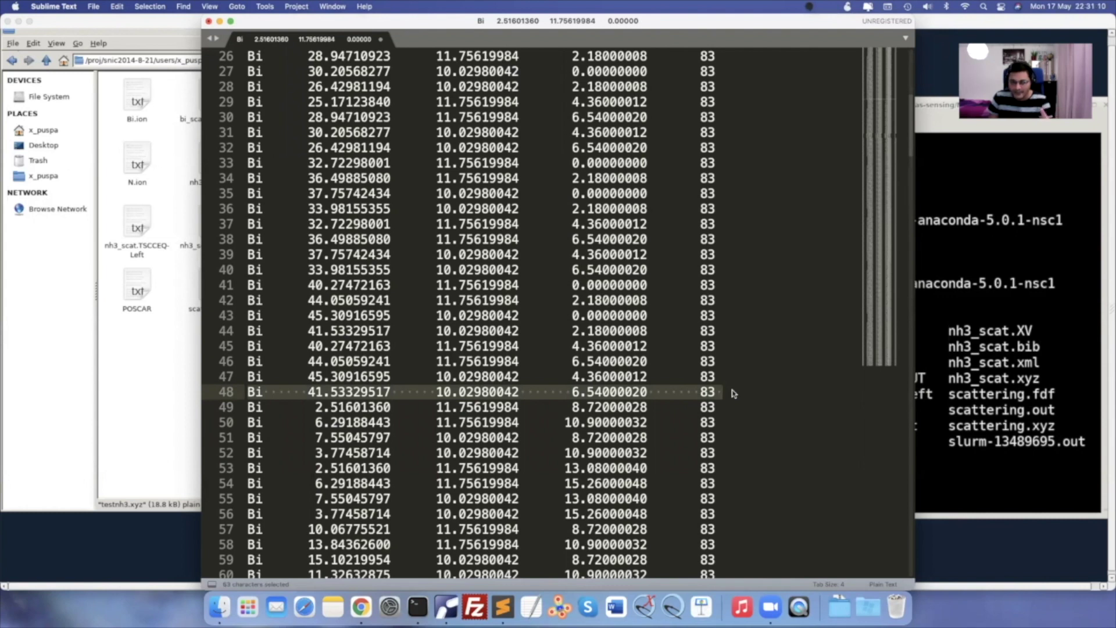
{"action": "scroll", "coordinate": [732, 393], "scroll_direction": "down", "scroll_amount": 20}
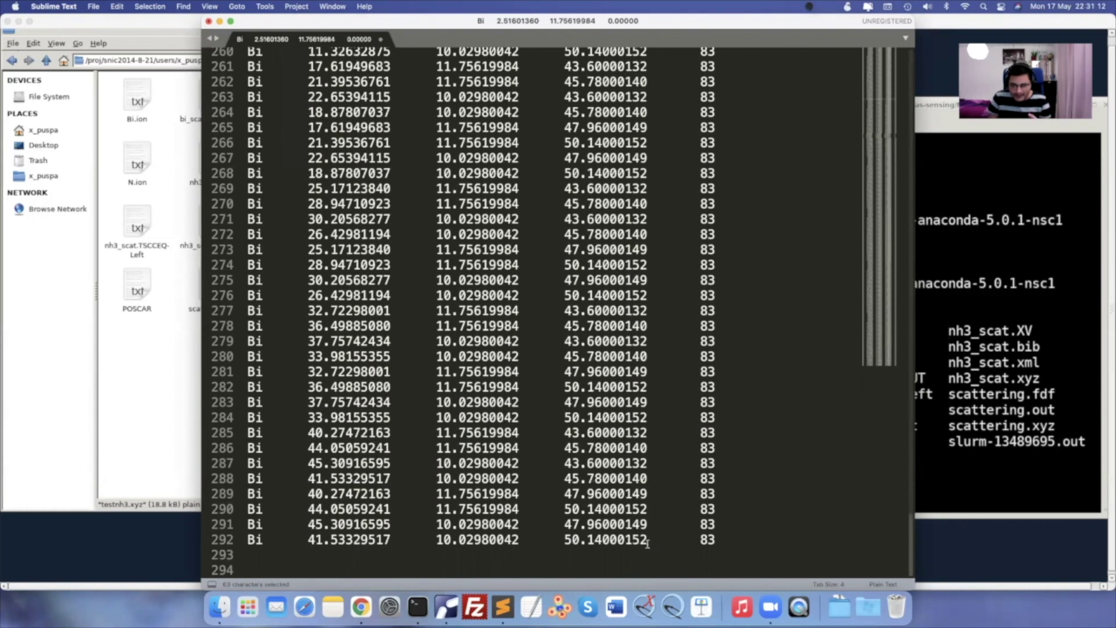
{"action": "left_click_drag", "start_coordinate": [740, 546], "coordinate": [226, 111]}
{"action": "scroll", "coordinate": [434, 175], "scroll_direction": "up", "scroll_amount": 3}
{"action": "scroll", "coordinate": [434, 175], "scroll_direction": "up", "scroll_amount": 5}
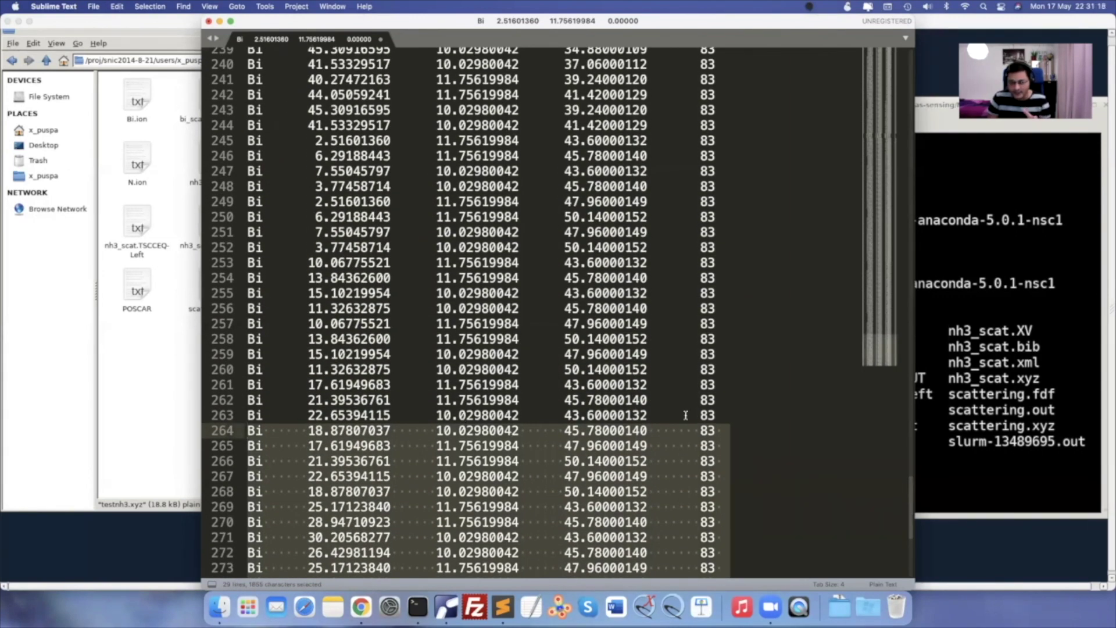
{"action": "scroll", "coordinate": [686, 415], "scroll_direction": "up", "scroll_amount": 3}
{"action": "scroll", "coordinate": [686, 414], "scroll_direction": "up", "scroll_amount": 20}
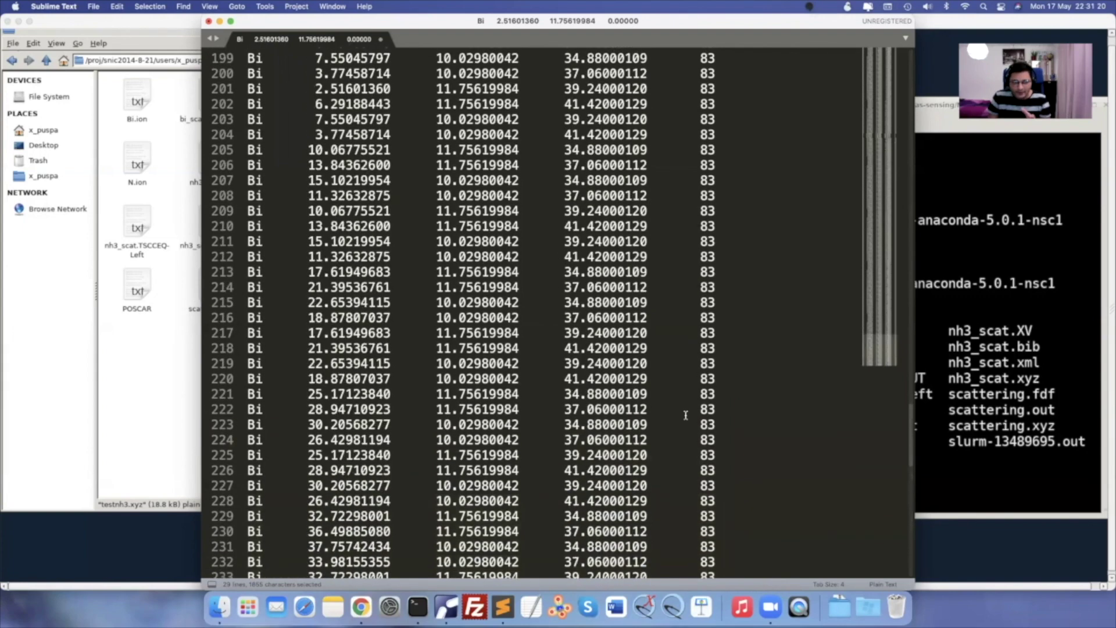
{"action": "scroll", "coordinate": [686, 415], "scroll_direction": "up", "scroll_amount": 20}
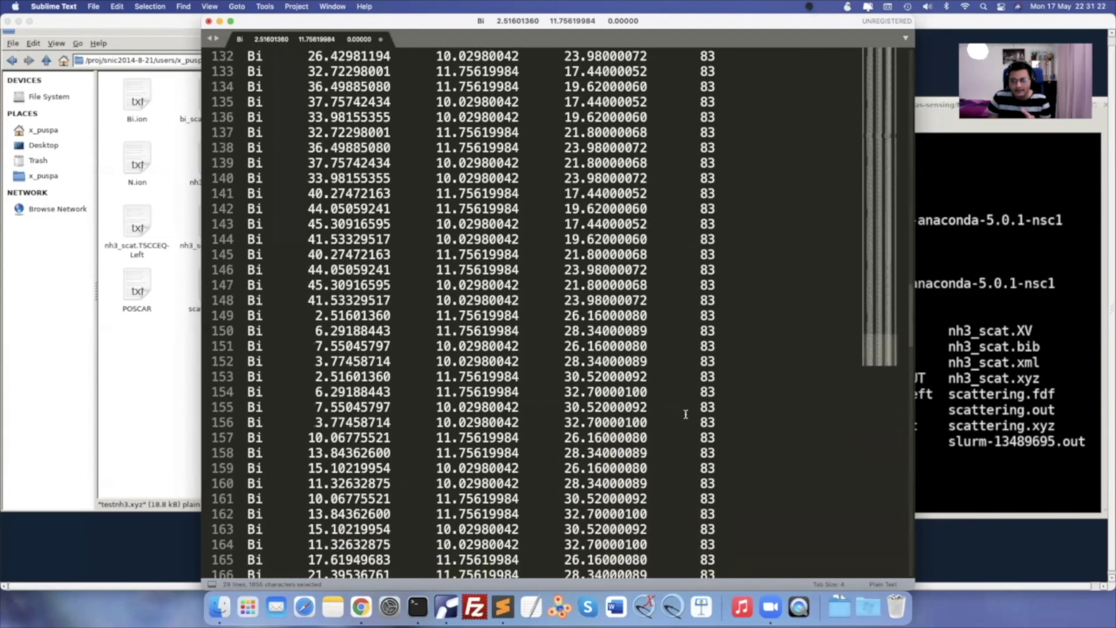
{"action": "scroll", "coordinate": [686, 414], "scroll_direction": "up", "scroll_amount": 4}
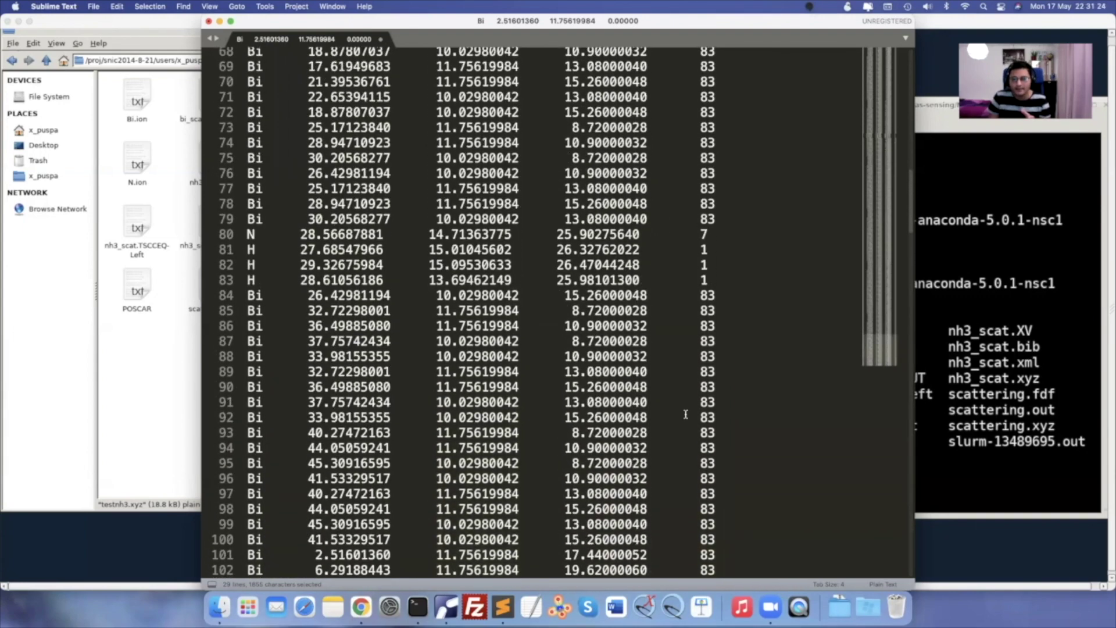
{"action": "left_click_drag", "start_coordinate": [300, 285], "coordinate": [731, 335]}
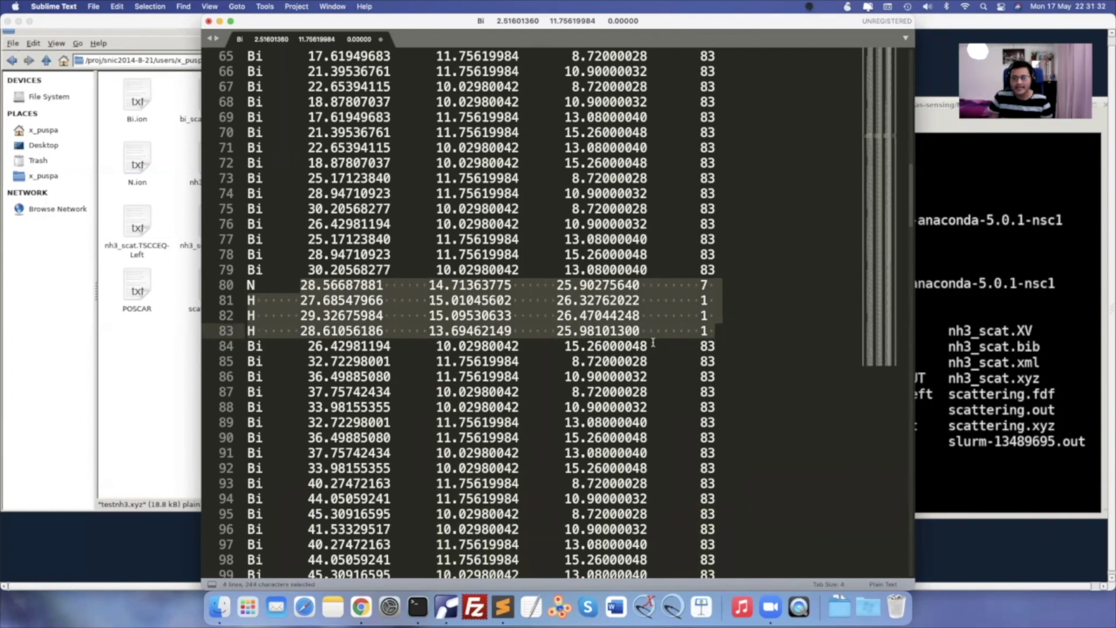
{"action": "left_click", "coordinate": [643, 360]}
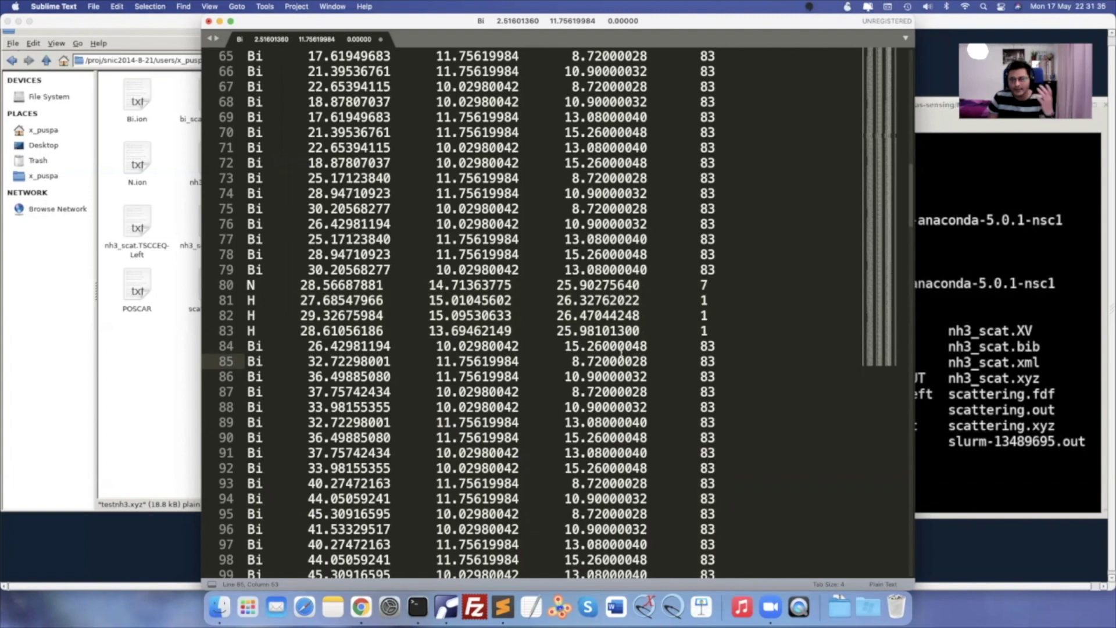
Replace the atomic numbers in the last column with species indices: 2 for the N row and 3 for the three H rows
{"action": "scroll", "coordinate": [622, 353], "scroll_direction": "down", "scroll_amount": 1}
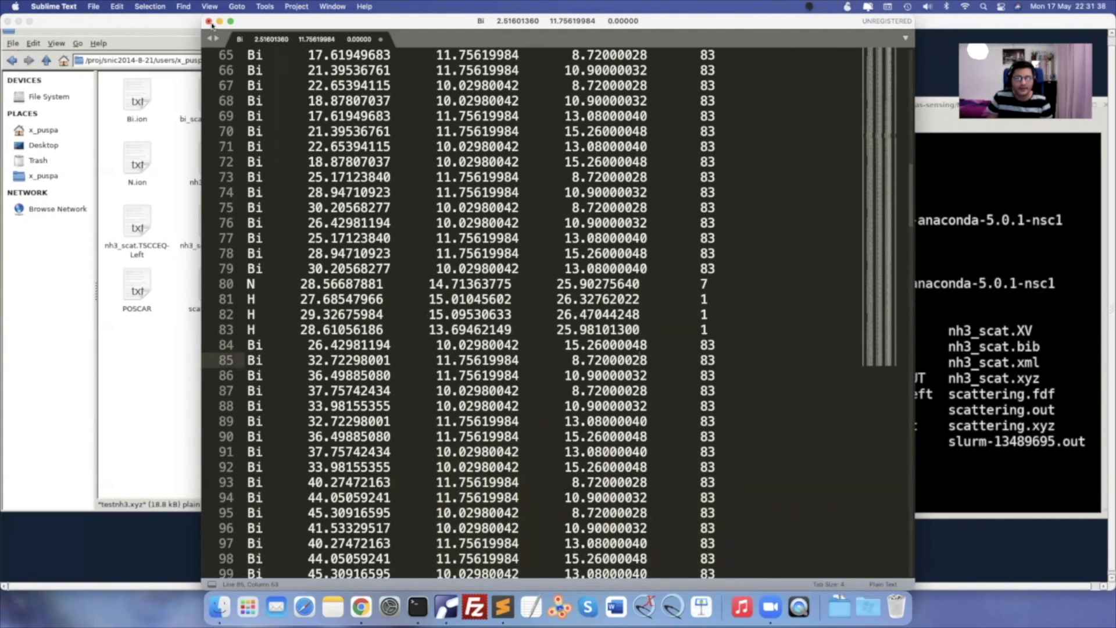
{"action": "scroll", "coordinate": [678, 176], "scroll_direction": "up", "scroll_amount": 20}
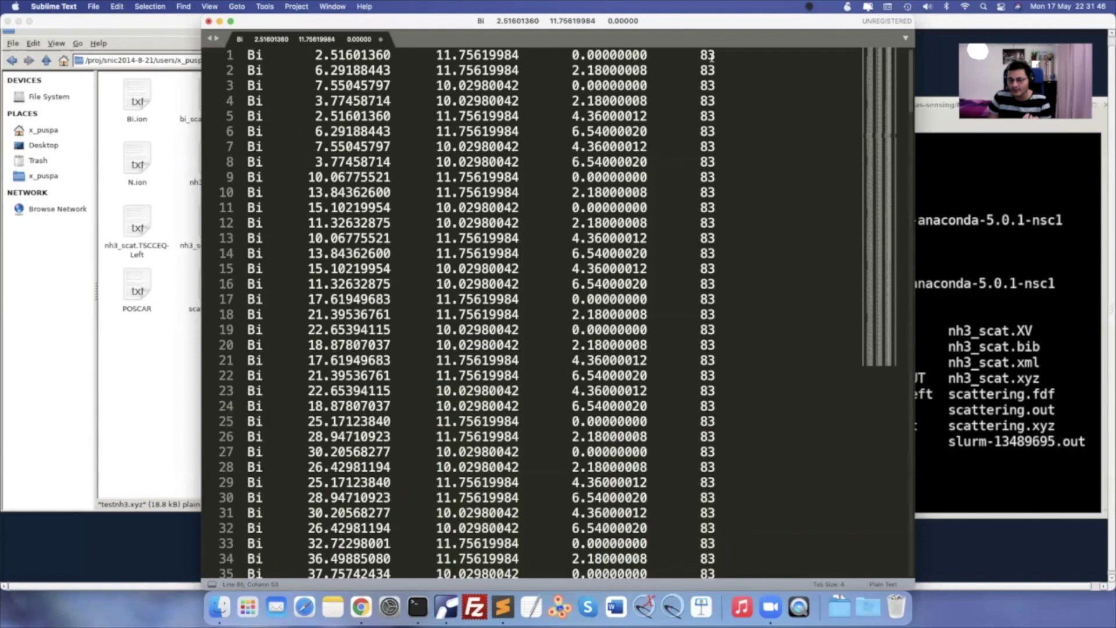
{"action": "scroll", "coordinate": [725, 118], "scroll_direction": "down", "scroll_amount": 20}
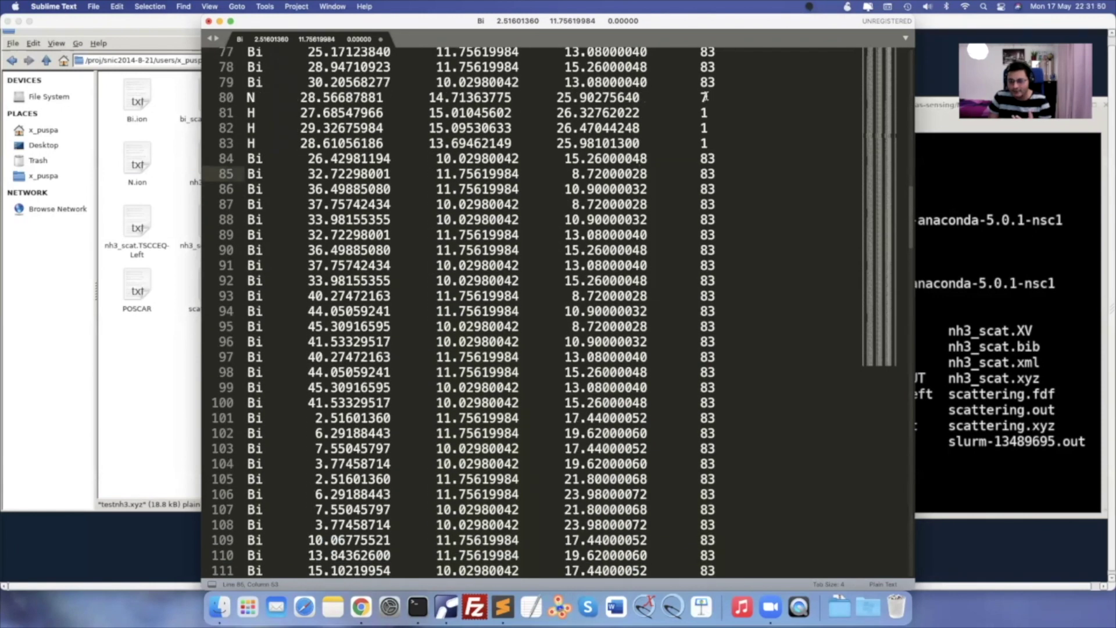
{"action": "double_click", "coordinate": [704, 97]}
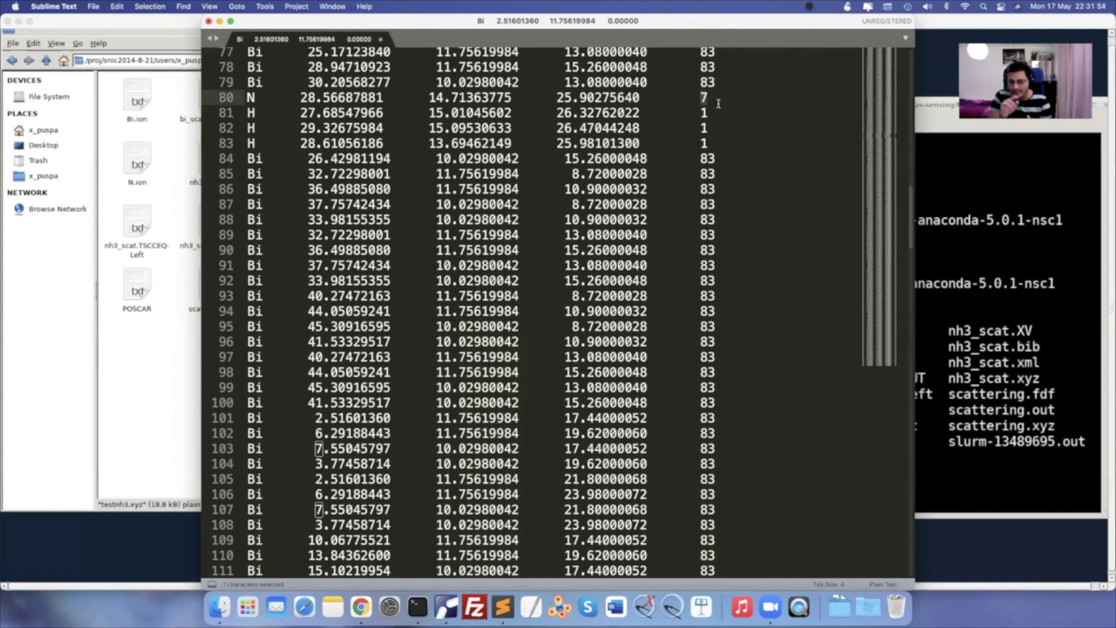
{"action": "type", "text": "2"}
{"action": "left_click", "coordinate": [708, 112]}
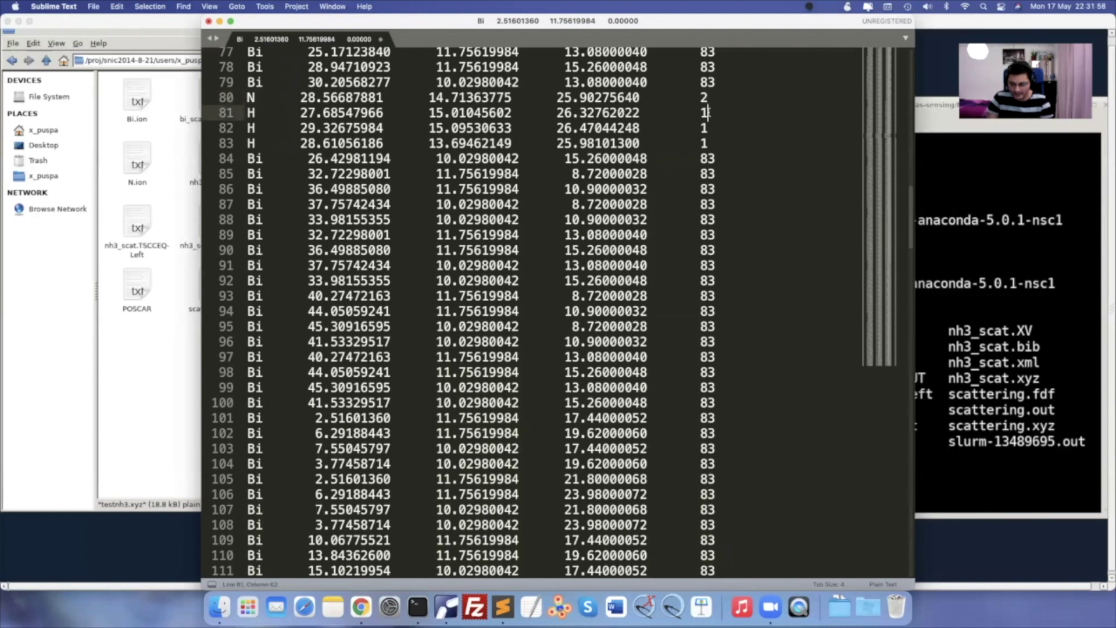
{"action": "key", "text": "BackSpace"}
{"action": "type", "text": "3"}
{"action": "left_click", "coordinate": [701, 128]}
{"action": "key", "text": "Delete"}
{"action": "type", "text": "3"}
{"action": "left_click", "coordinate": [708, 143]}
{"action": "key", "text": "BackSpace"}
{"action": "type", "text": "3"}
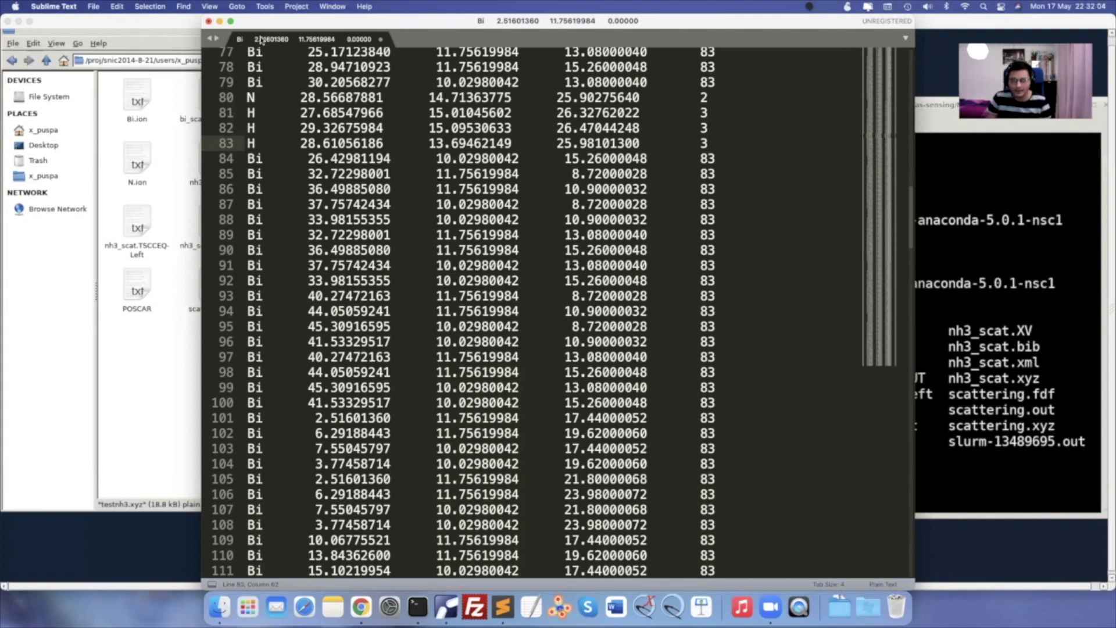
Close the untitled coordinate document without saving its changes and return to the NH3 folder
{"action": "left_click", "coordinate": [208, 23]}
{"action": "left_click", "coordinate": [556, 247]}
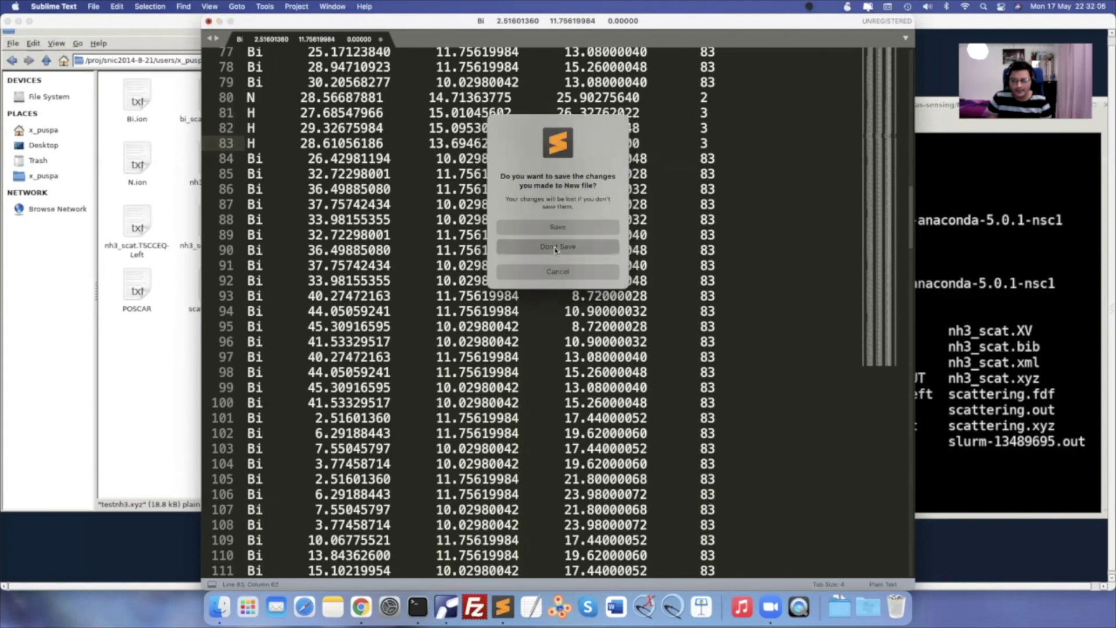
{"action": "left_click", "coordinate": [749, 87]}
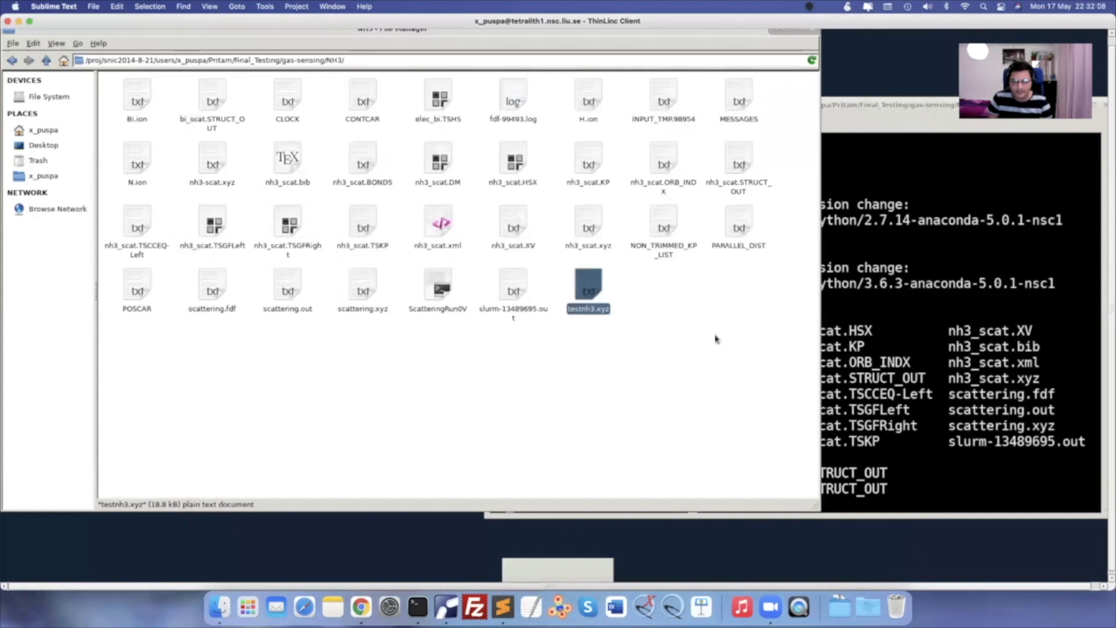
Open scattering.fdf from the NH3 folder and copy its entire contents into a new Sublime Text document
{"action": "double_click", "coordinate": [212, 285]}
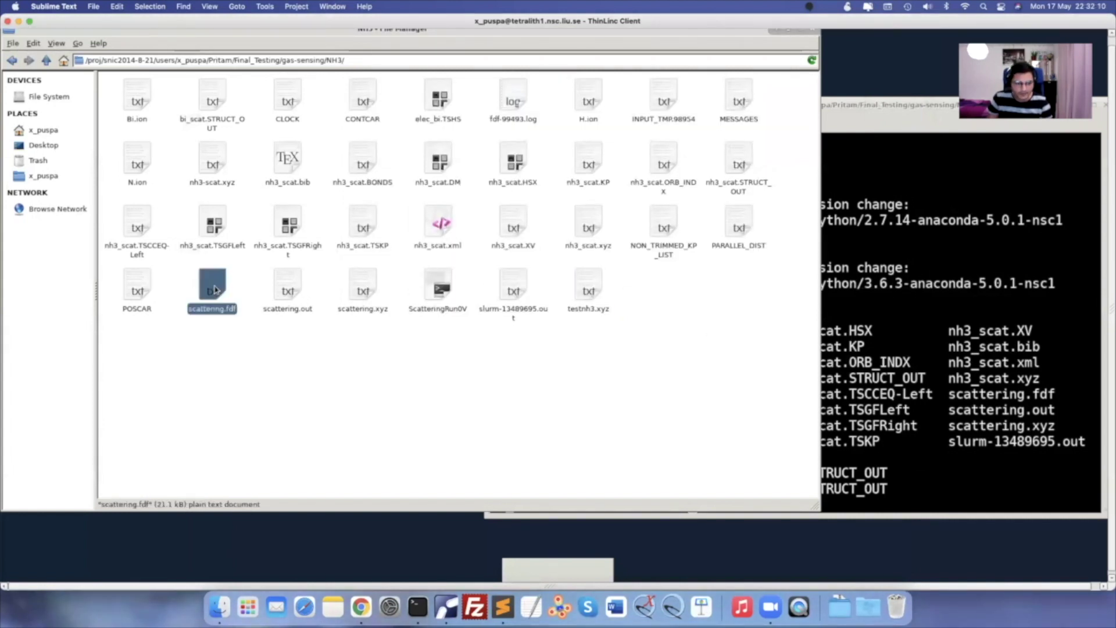
{"action": "left_click_drag", "start_coordinate": [578, 182], "coordinate": [510, 66]}
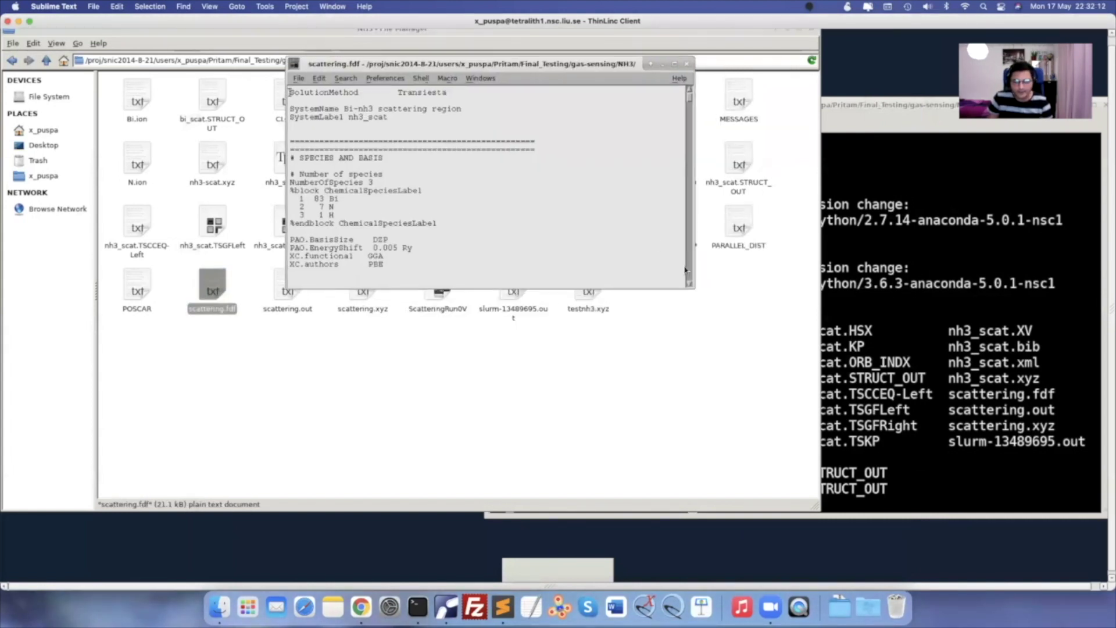
{"action": "left_click_drag", "start_coordinate": [694, 290], "coordinate": [798, 452]}
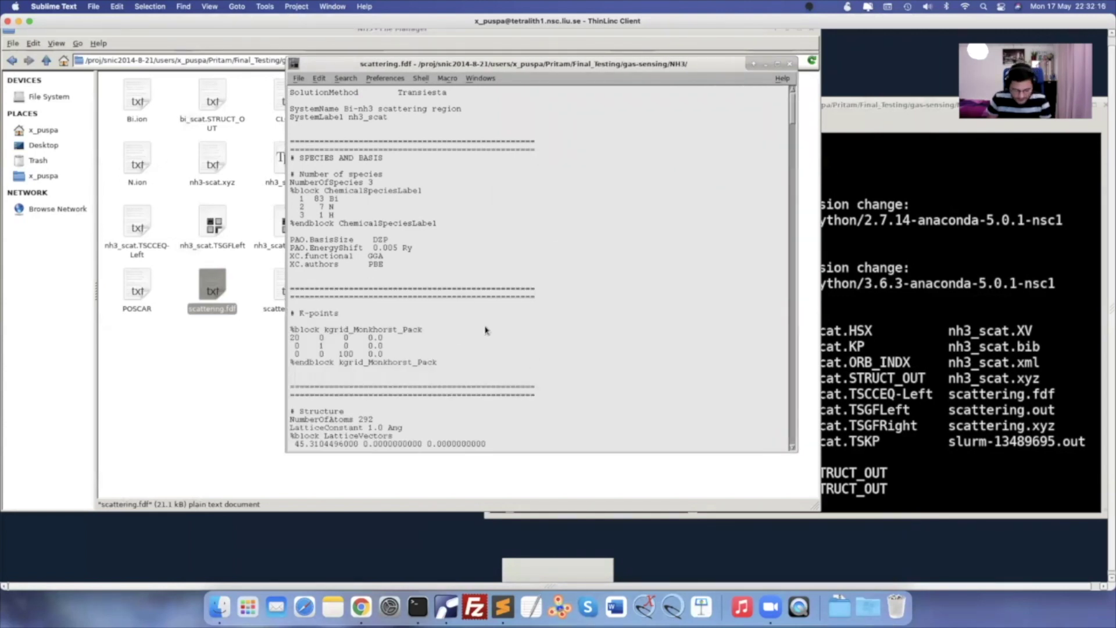
{"action": "left_click", "coordinate": [503, 607]}
{"action": "key", "text": "cmd+v"}
{"action": "scroll", "coordinate": [577, 185], "scroll_direction": "up", "scroll_amount": 15}
{"action": "scroll", "coordinate": [578, 185], "scroll_direction": "up", "scroll_amount": 20}
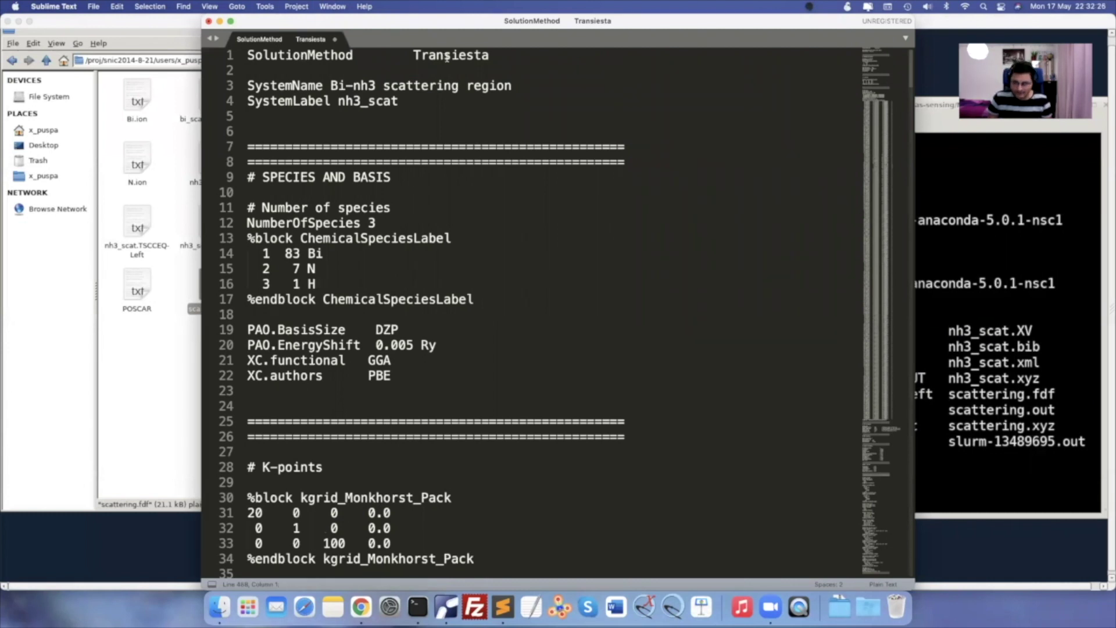
Examine the SystemLabel, the number of species, and the Bi, N and H entries in the ChemicalSpeciesLabel block
{"action": "left_click_drag", "start_coordinate": [339, 101], "coordinate": [401, 102]}
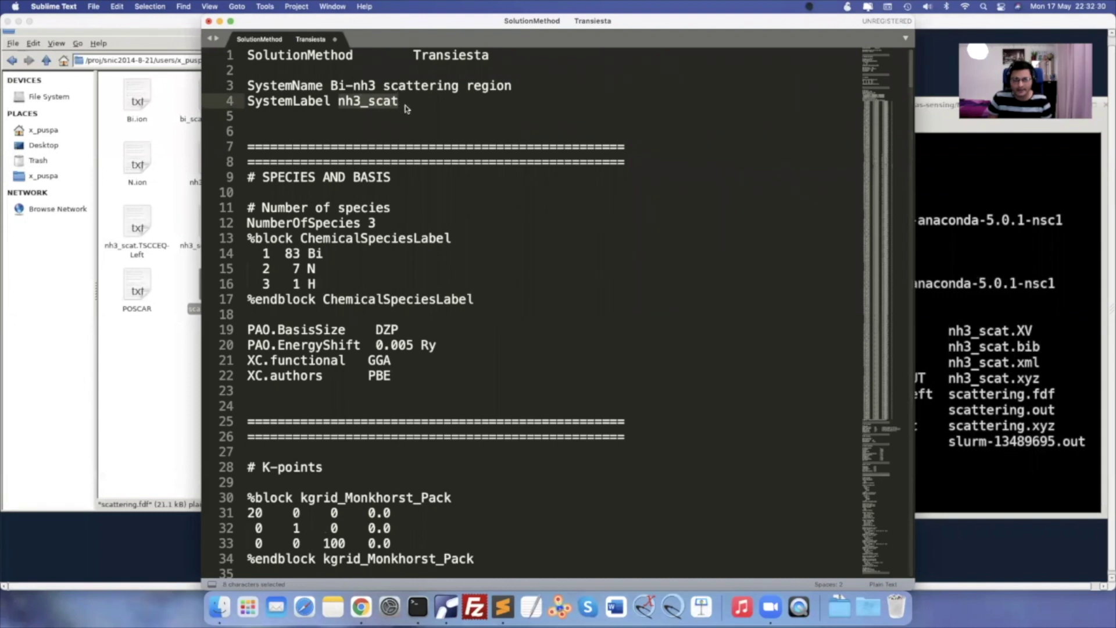
{"action": "scroll", "coordinate": [416, 108], "scroll_direction": "down", "scroll_amount": 3}
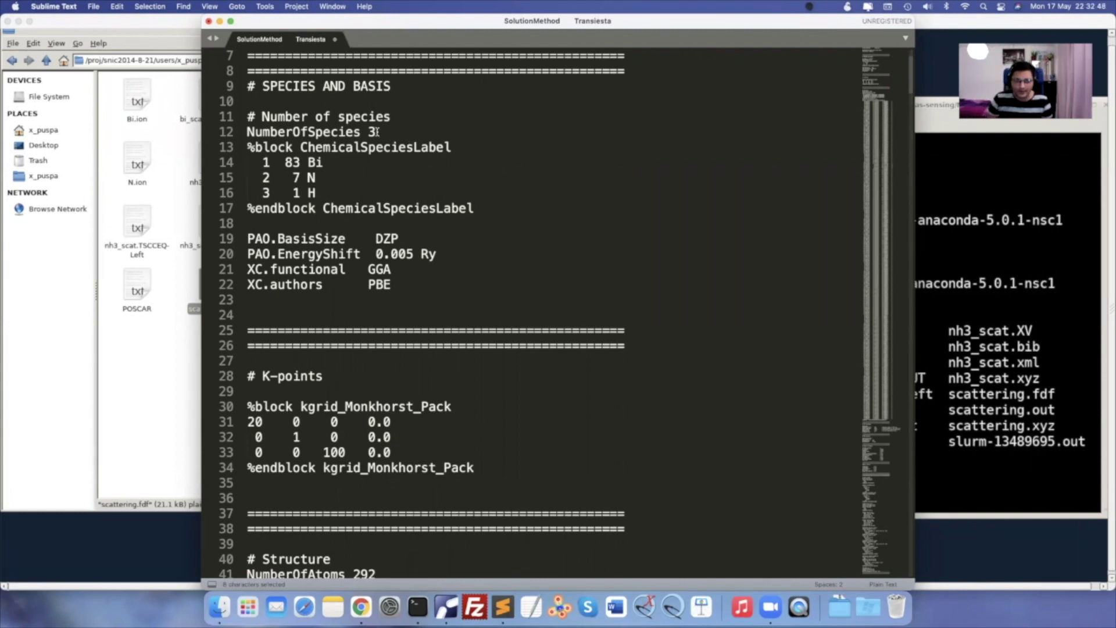
{"action": "left_click", "coordinate": [323, 178]}
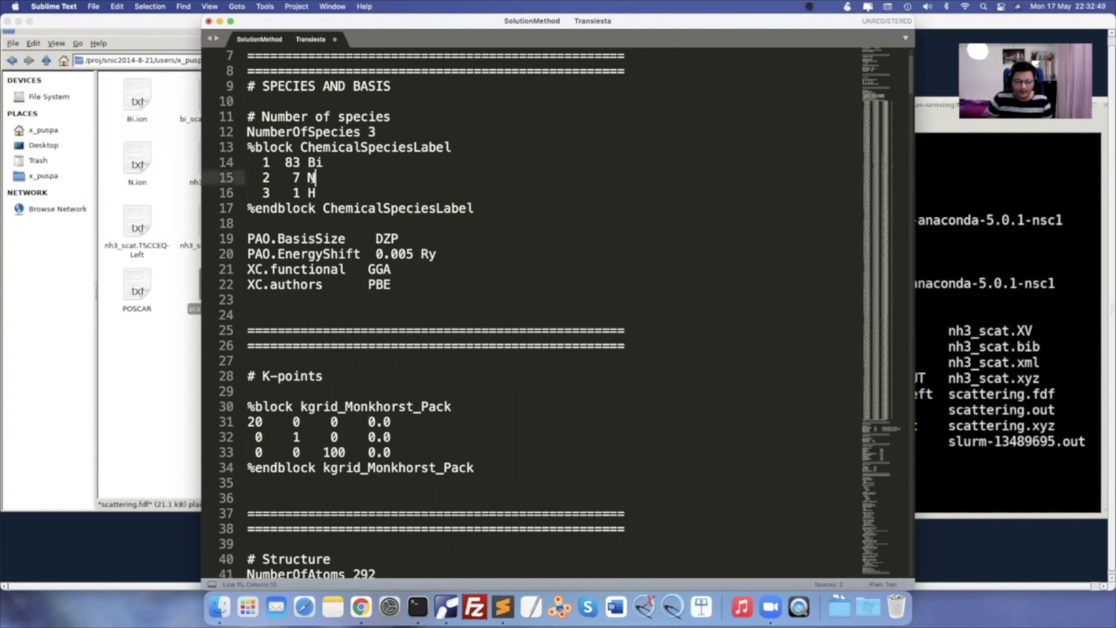
{"action": "double_click", "coordinate": [309, 193]}
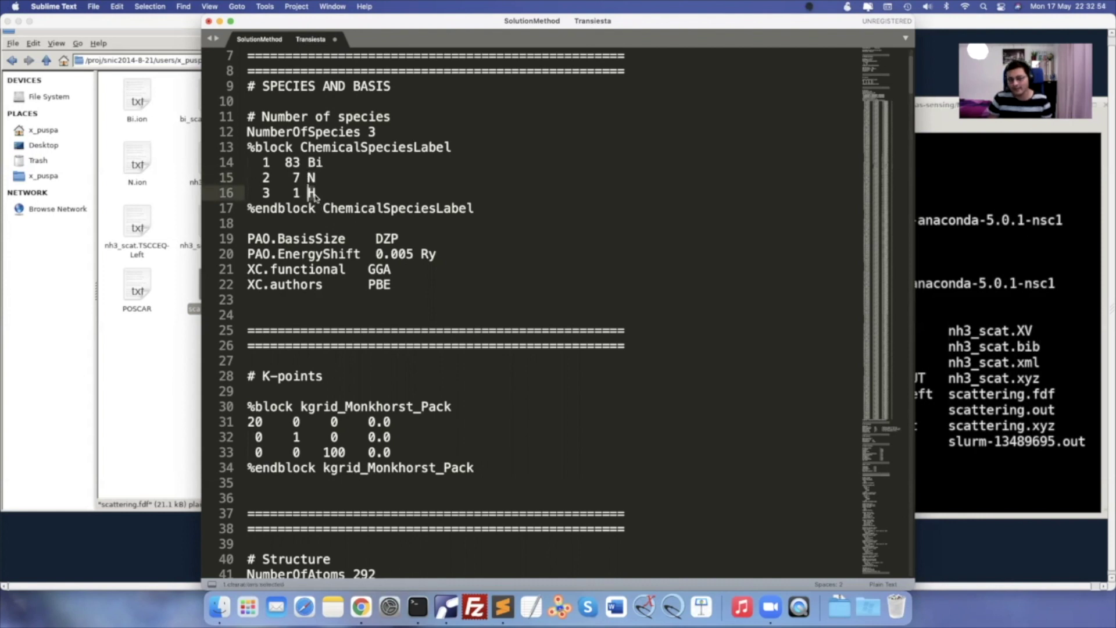
{"action": "left_click", "coordinate": [269, 166]}
{"action": "key", "text": "shift+alt+Right"}
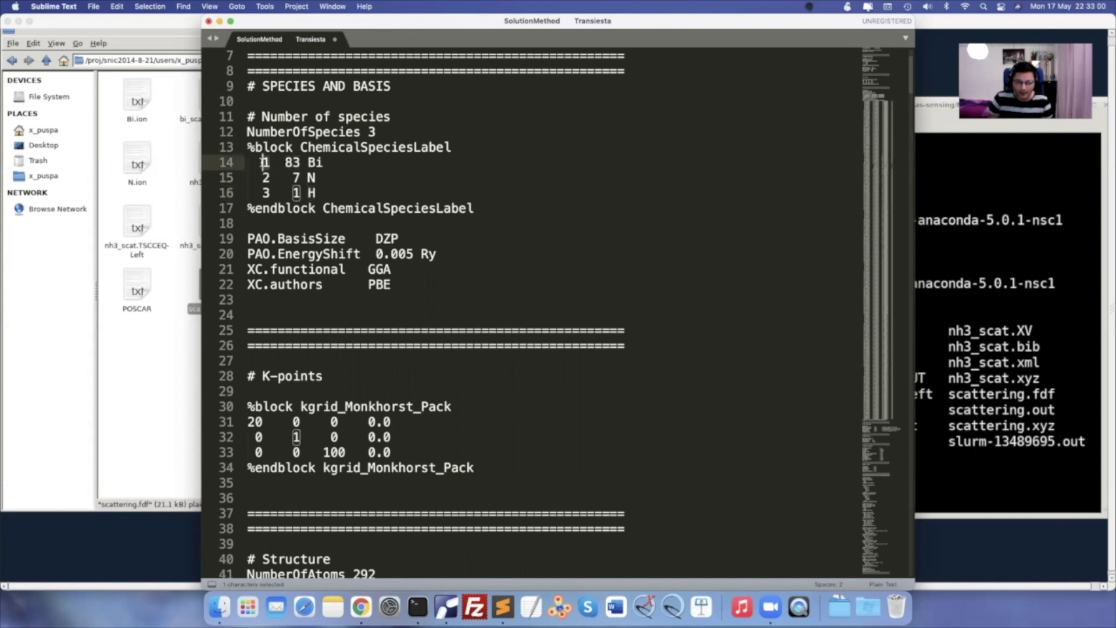
Check the atomic numbers of N and H and the species index of H in the ChemicalSpeciesLabel block
{"action": "double_click", "coordinate": [296, 177]}
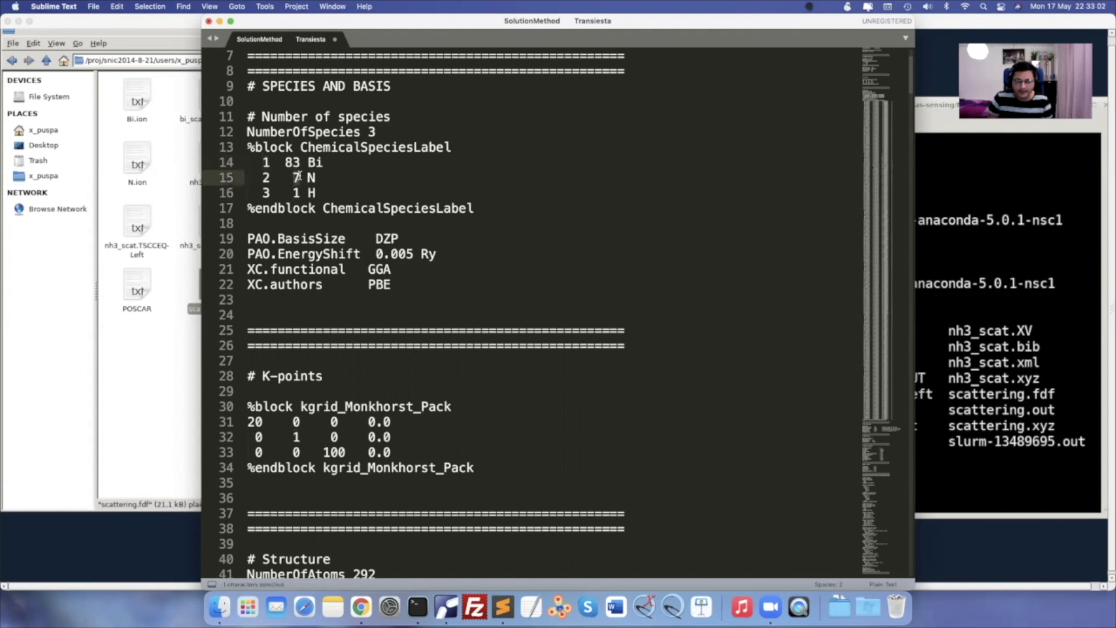
{"action": "double_click", "coordinate": [296, 193]}
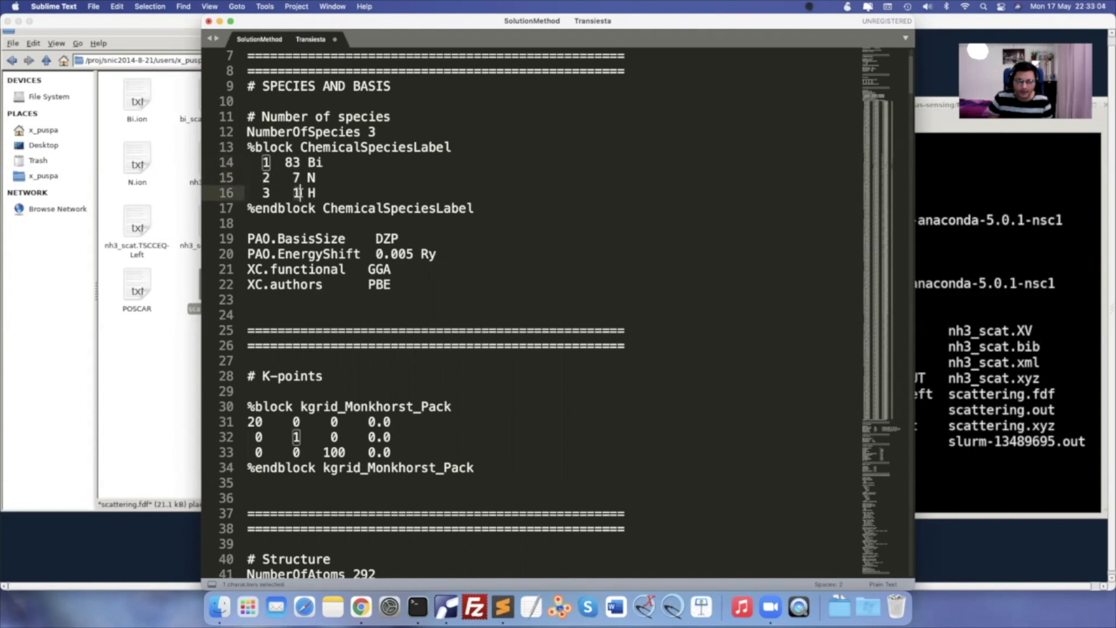
{"action": "double_click", "coordinate": [267, 193]}
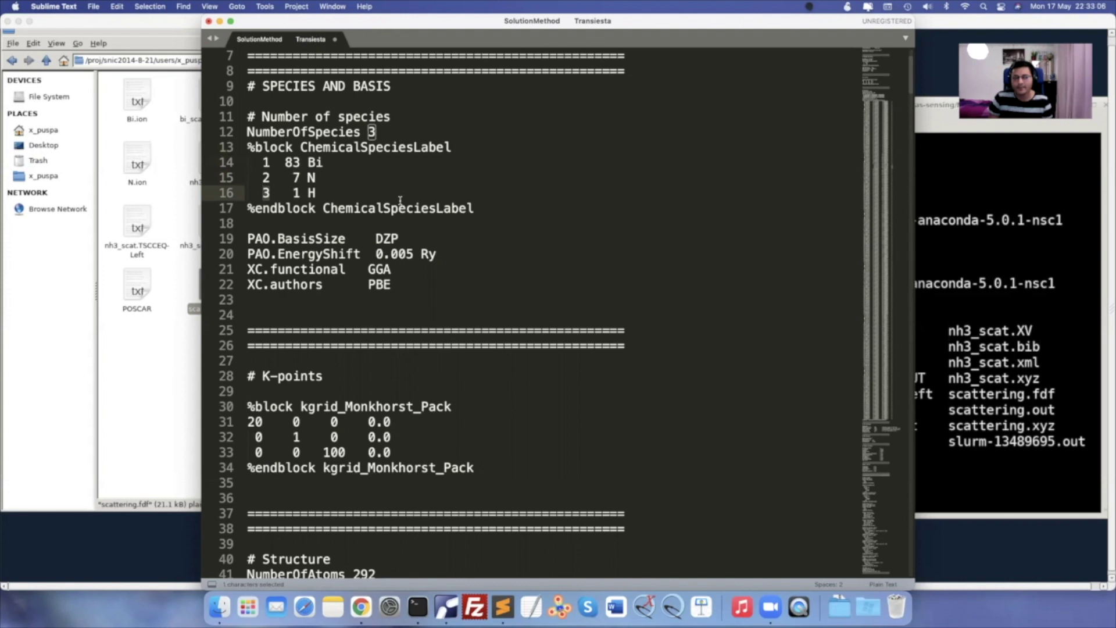
Review the k-point grid, number of atoms, lattice constant and lattice vectors of the scattering input
{"action": "scroll", "coordinate": [400, 201], "scroll_direction": "down", "scroll_amount": 3}
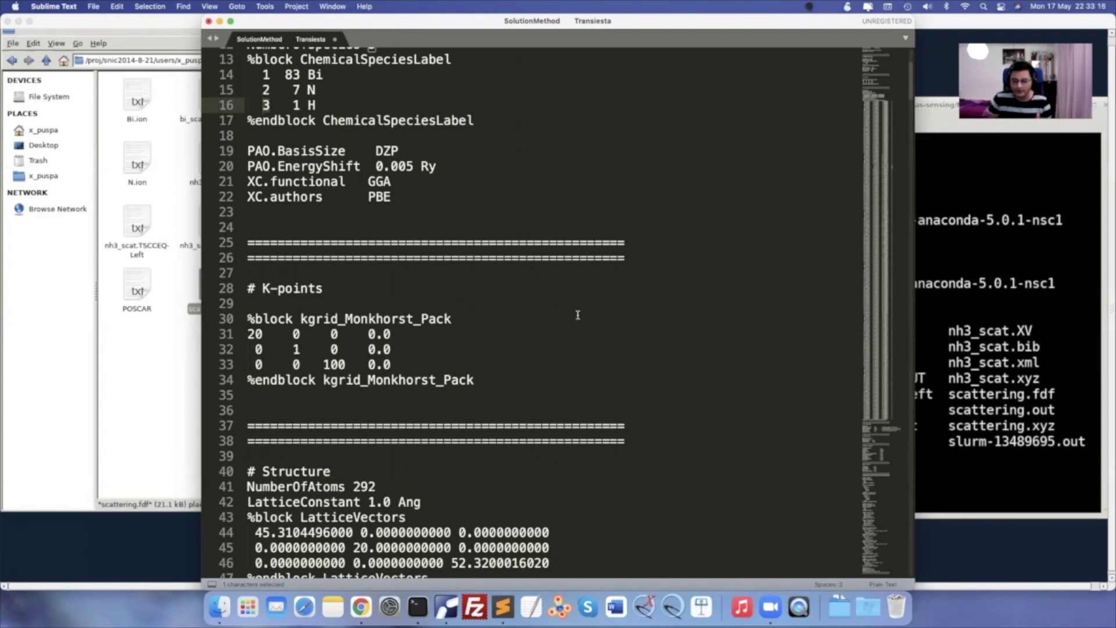
{"action": "scroll", "coordinate": [578, 315], "scroll_direction": "down", "scroll_amount": 5}
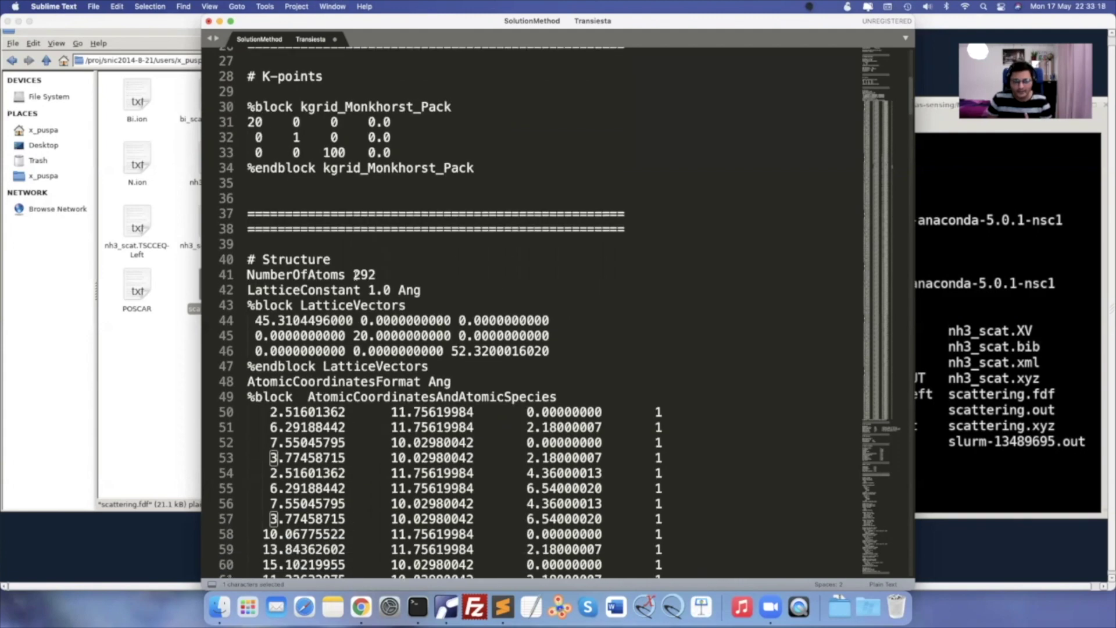
{"action": "scroll", "coordinate": [382, 275], "scroll_direction": "down", "scroll_amount": 1}
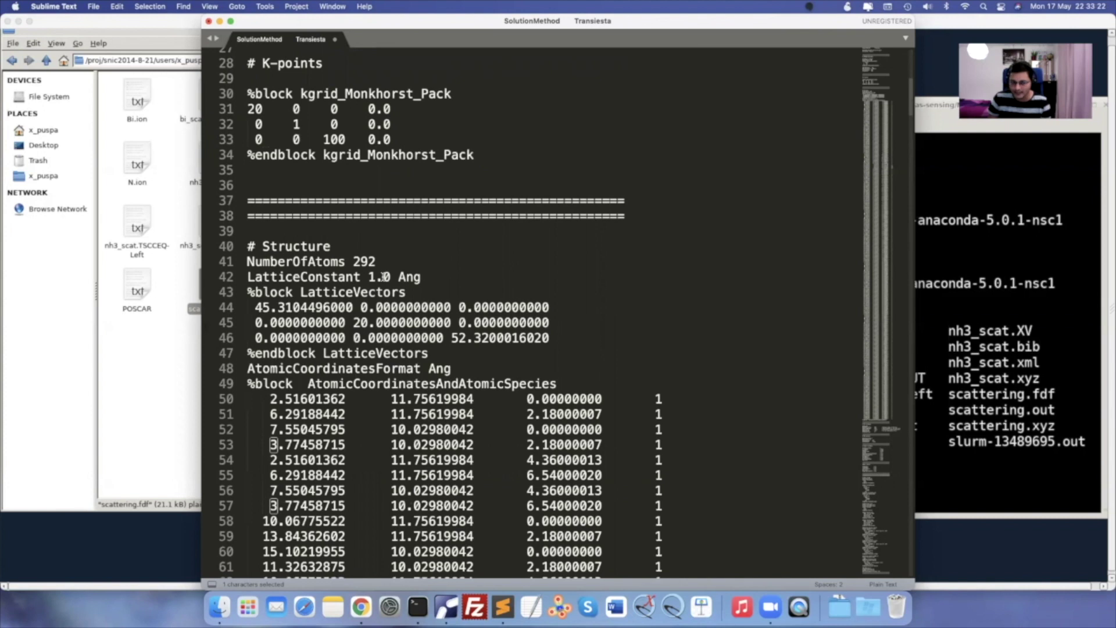
{"action": "scroll", "coordinate": [383, 276], "scroll_direction": "down", "scroll_amount": 2}
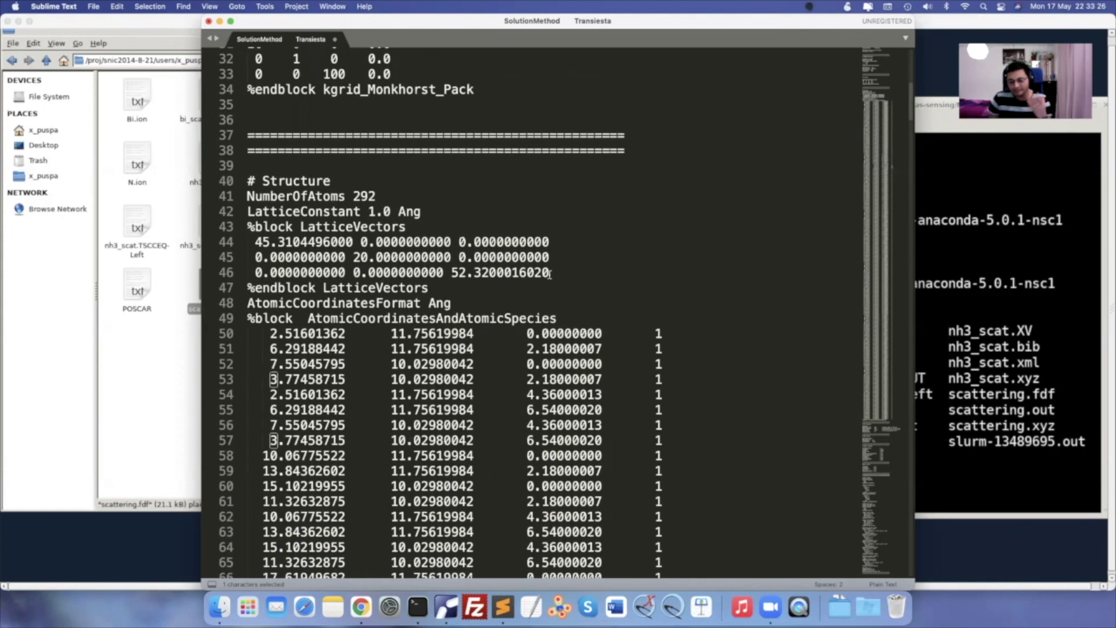
{"action": "scroll", "coordinate": [550, 273], "scroll_direction": "down", "scroll_amount": 6}
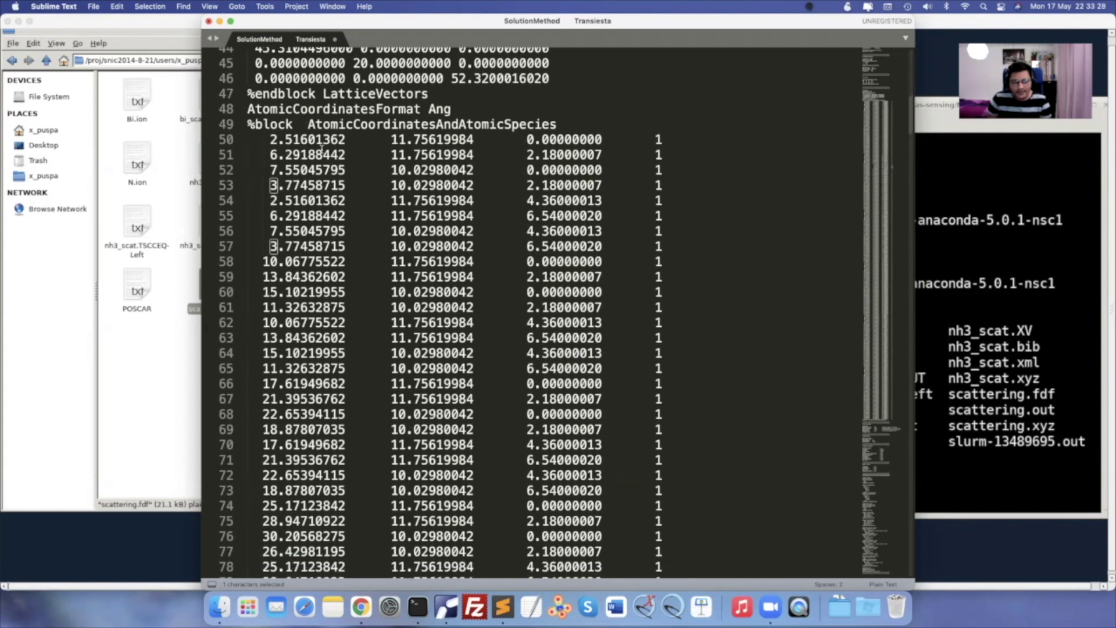
Find the N and H rows in the atomic coordinates block and check the species indices in their last column
{"action": "scroll", "coordinate": [504, 238], "scroll_direction": "down", "scroll_amount": 15}
{"action": "scroll", "coordinate": [504, 238], "scroll_direction": "up", "scroll_amount": 5}
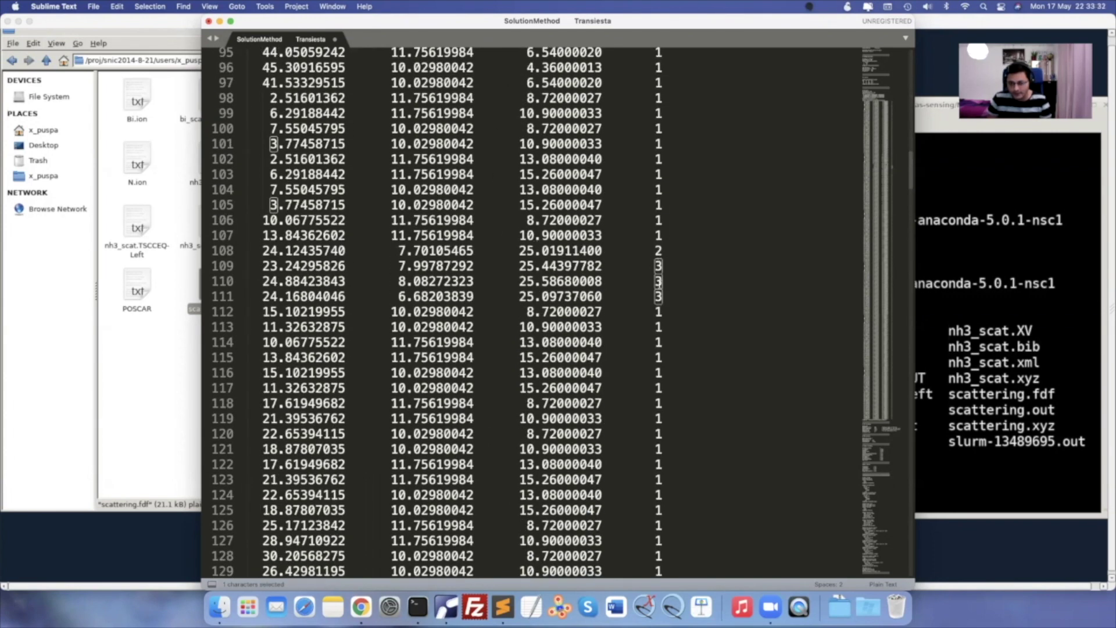
{"action": "left_click_drag", "start_coordinate": [663, 251], "coordinate": [602, 252]}
{"action": "left_click", "coordinate": [659, 266]}
{"action": "left_click_drag", "start_coordinate": [663, 282], "coordinate": [558, 297]}
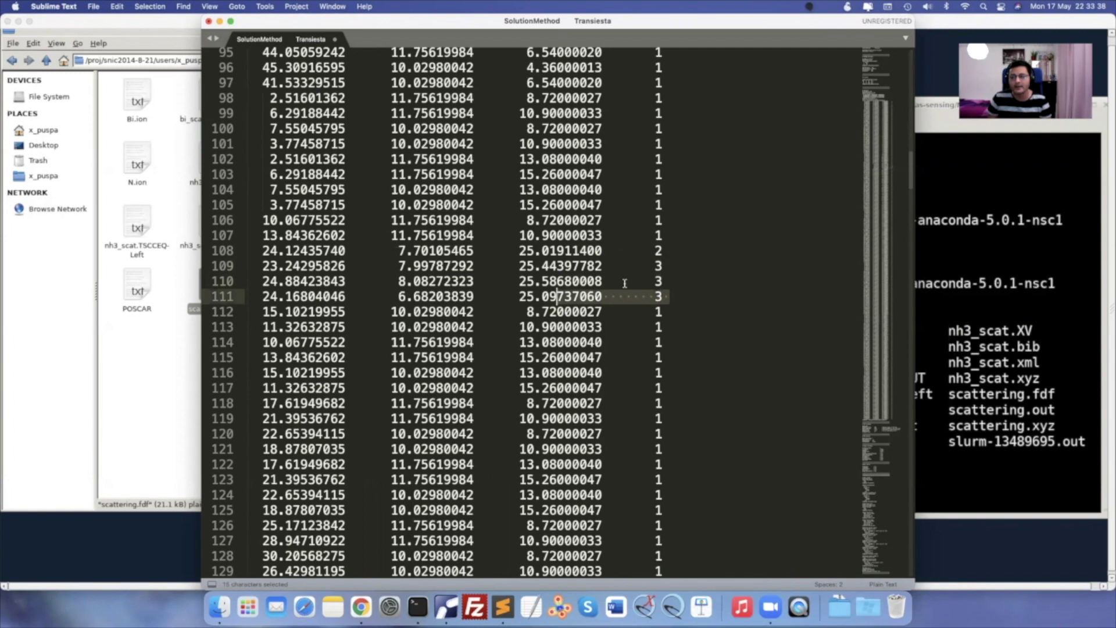
{"action": "scroll", "coordinate": [470, 319], "scroll_direction": "up", "scroll_amount": 5}
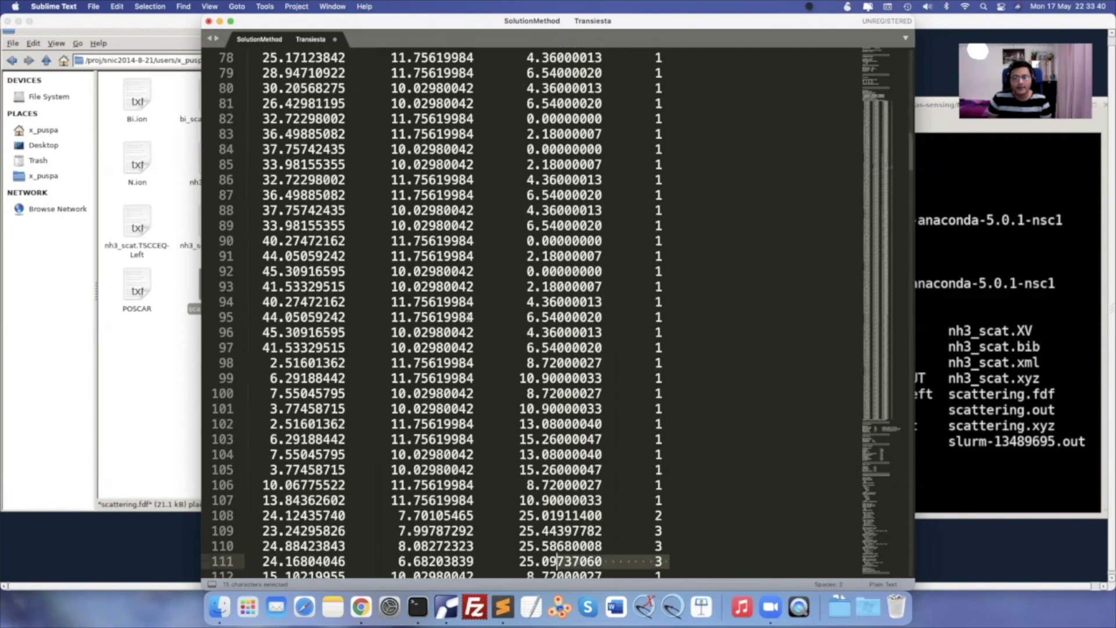
{"action": "scroll", "coordinate": [470, 319], "scroll_direction": "up", "scroll_amount": 1}
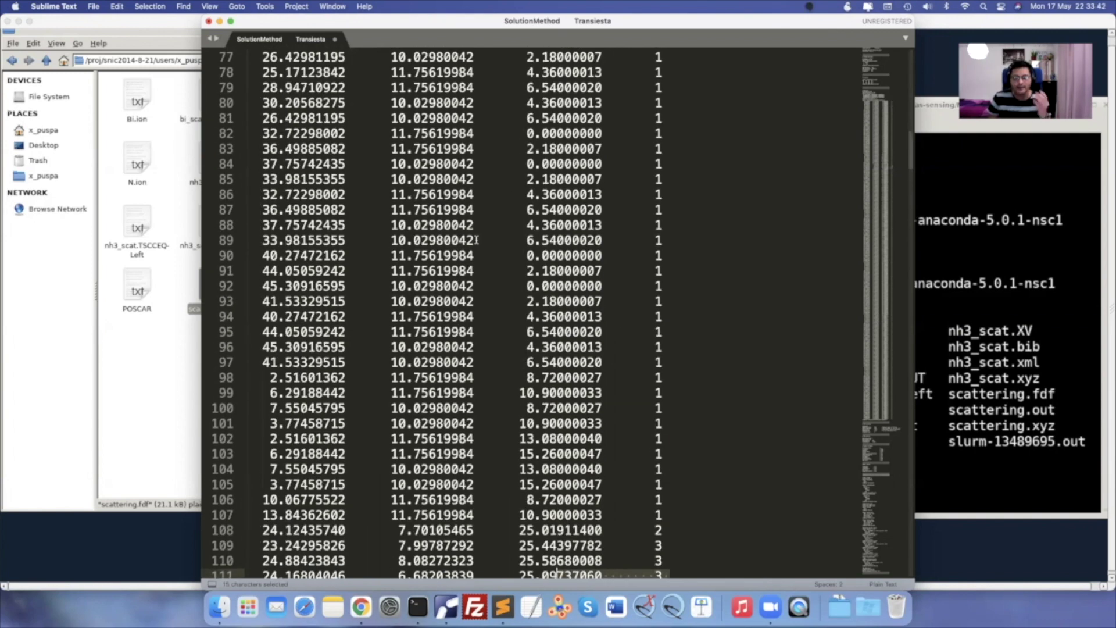
Check the TS.SolutionMethod and TS.BTD.Pivot settings near the end of the input, and return to the start of the file
{"action": "scroll", "coordinate": [476, 240], "scroll_direction": "down", "scroll_amount": 20}
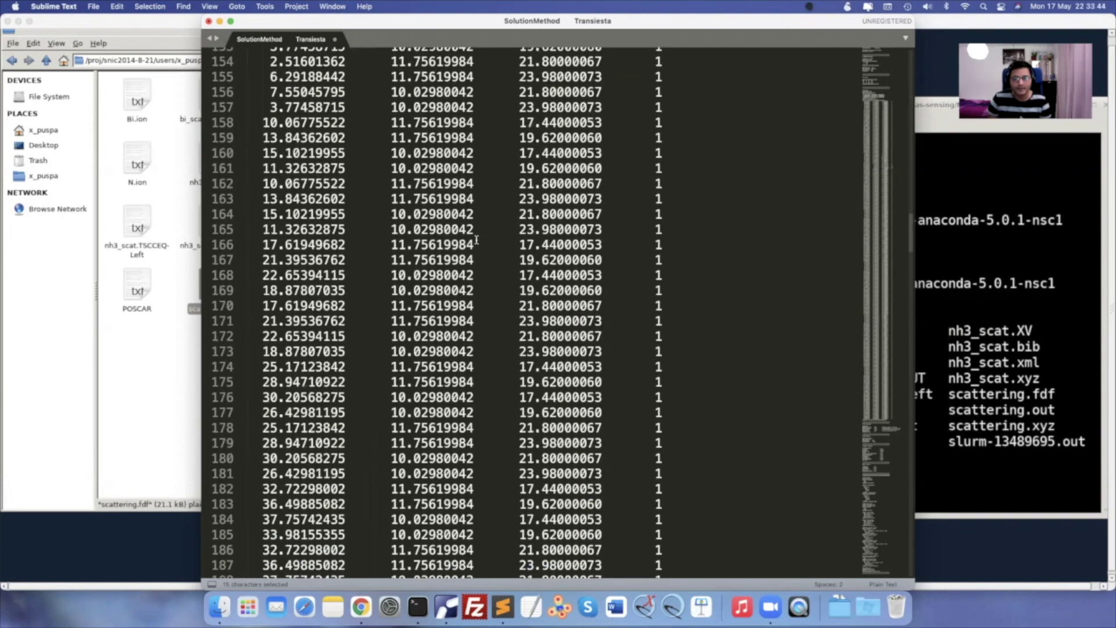
{"action": "scroll", "coordinate": [476, 239], "scroll_direction": "down", "scroll_amount": 20}
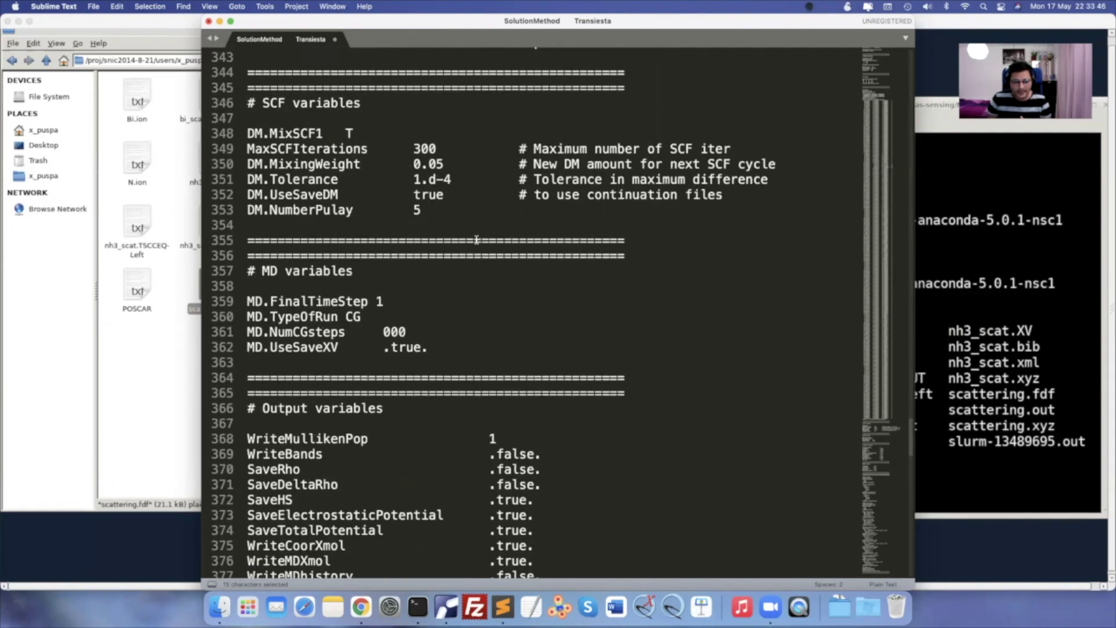
{"action": "scroll", "coordinate": [477, 240], "scroll_direction": "down", "scroll_amount": 9}
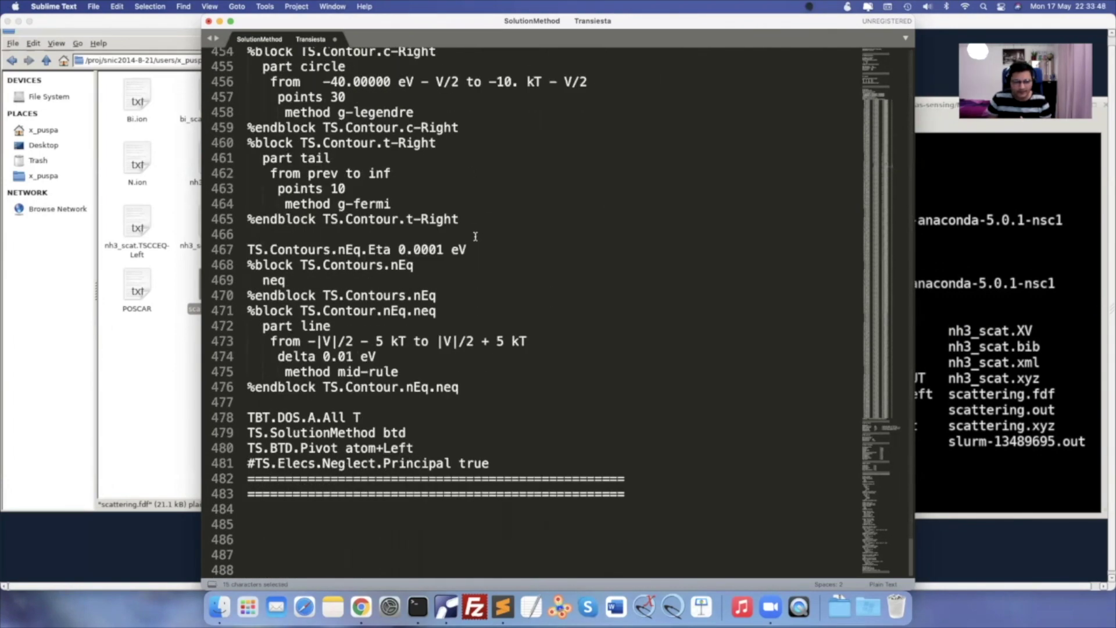
{"action": "left_click_drag", "start_coordinate": [428, 449], "coordinate": [339, 449]}
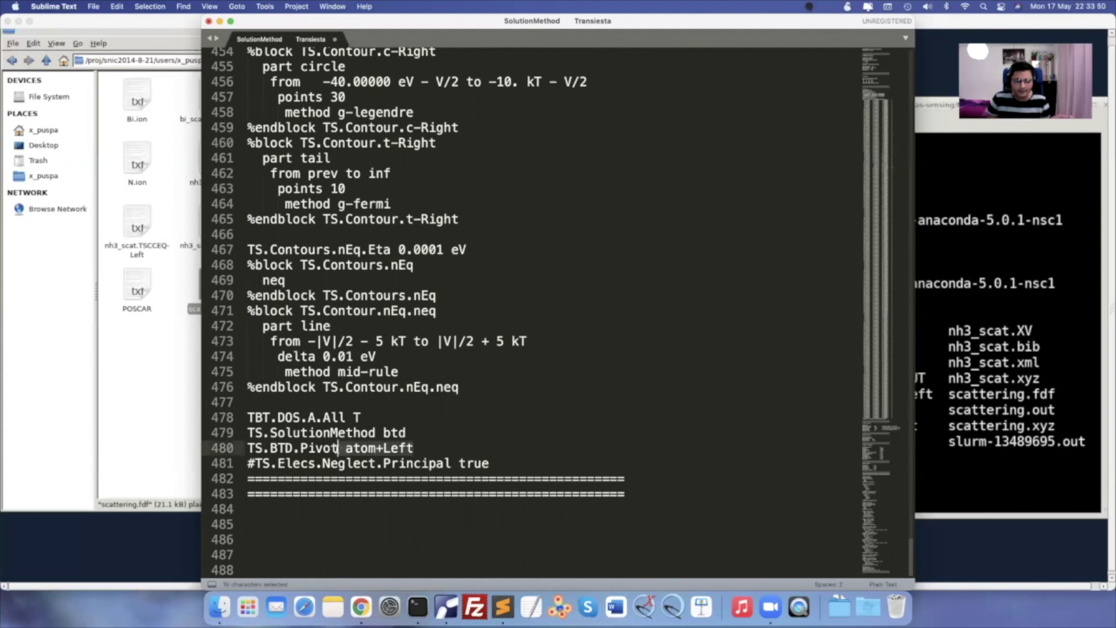
{"action": "double_click", "coordinate": [418, 437]}
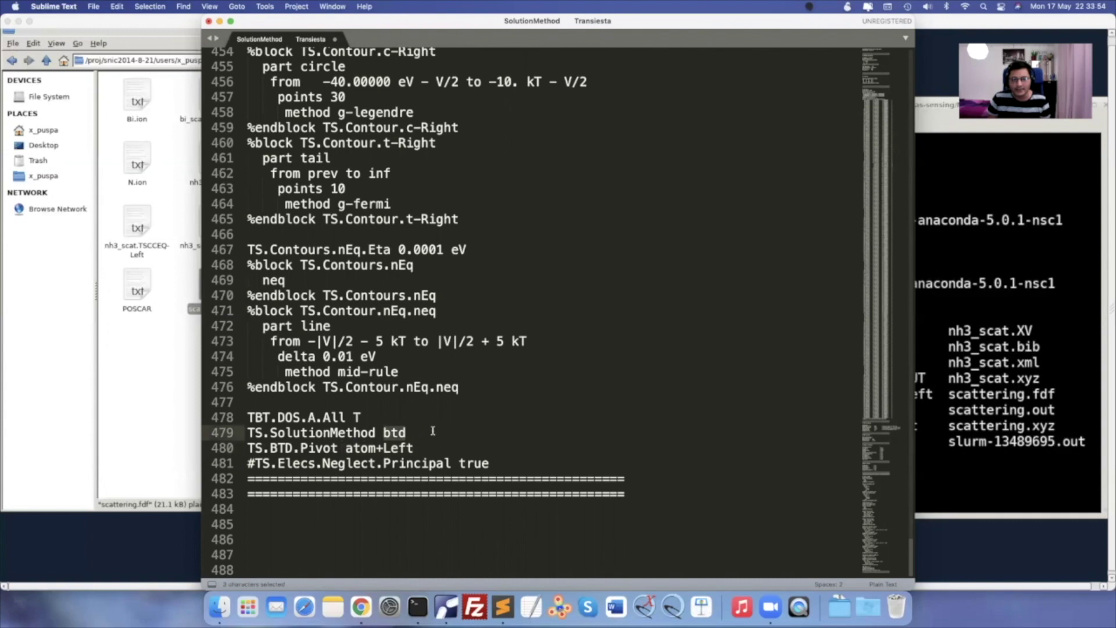
{"action": "scroll", "coordinate": [419, 437], "scroll_direction": "up", "scroll_amount": 20}
{"action": "scroll", "coordinate": [431, 429], "scroll_direction": "up", "scroll_amount": 20}
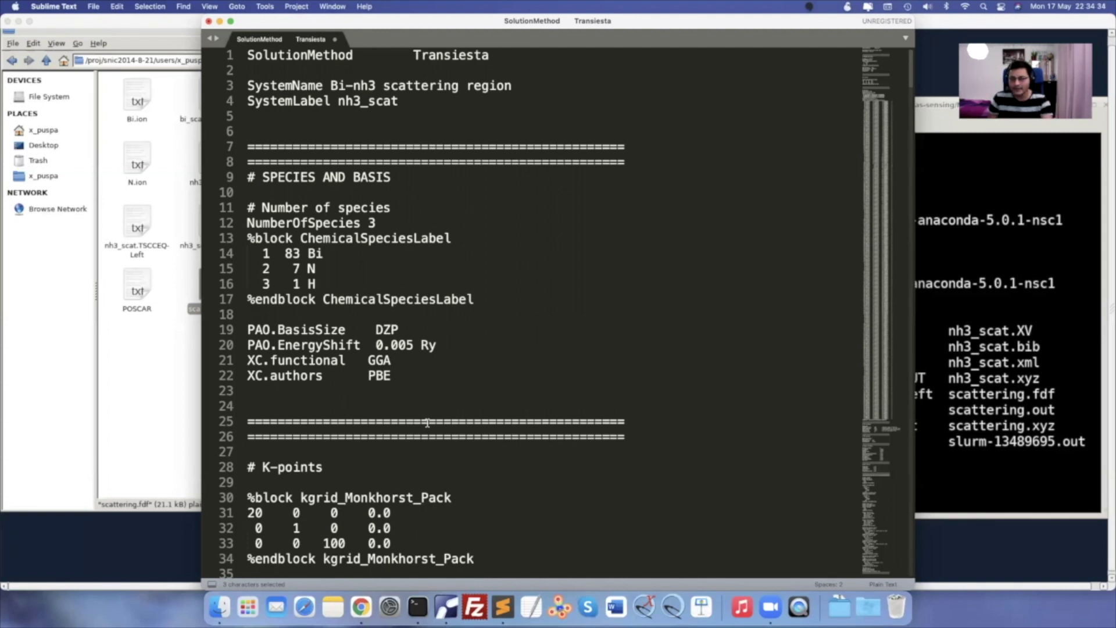
Close the Sublime Text copy without saving and close scattering.fdf to return to the NH3 folder
{"action": "left_click", "coordinate": [208, 22]}
{"action": "left_click", "coordinate": [568, 249]}
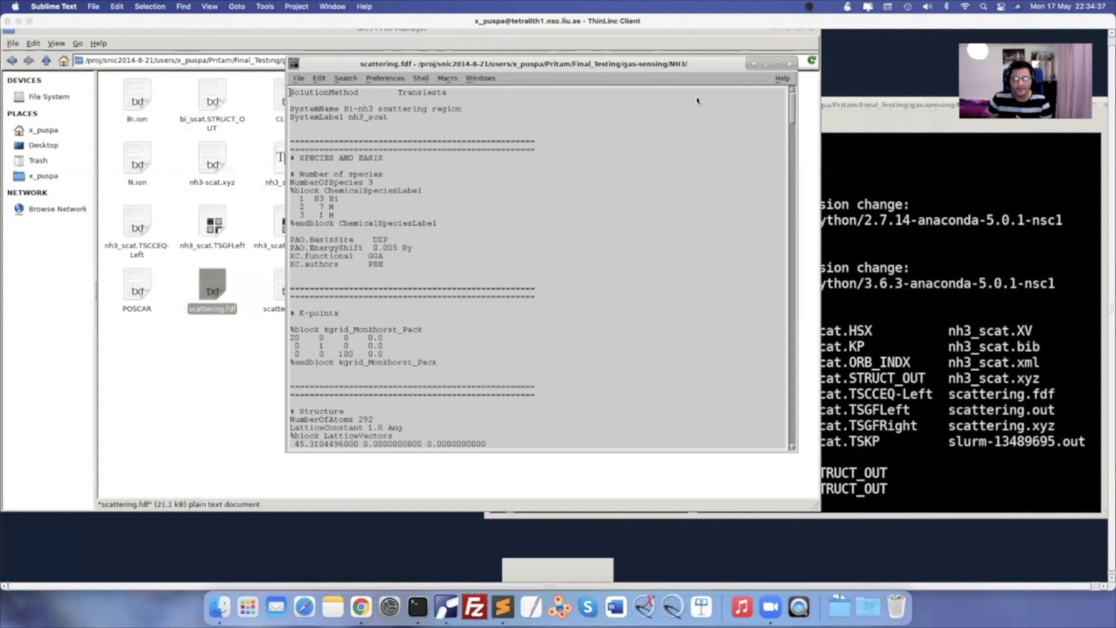
{"action": "left_click", "coordinate": [790, 63]}
{"action": "left_click", "coordinate": [593, 351]}
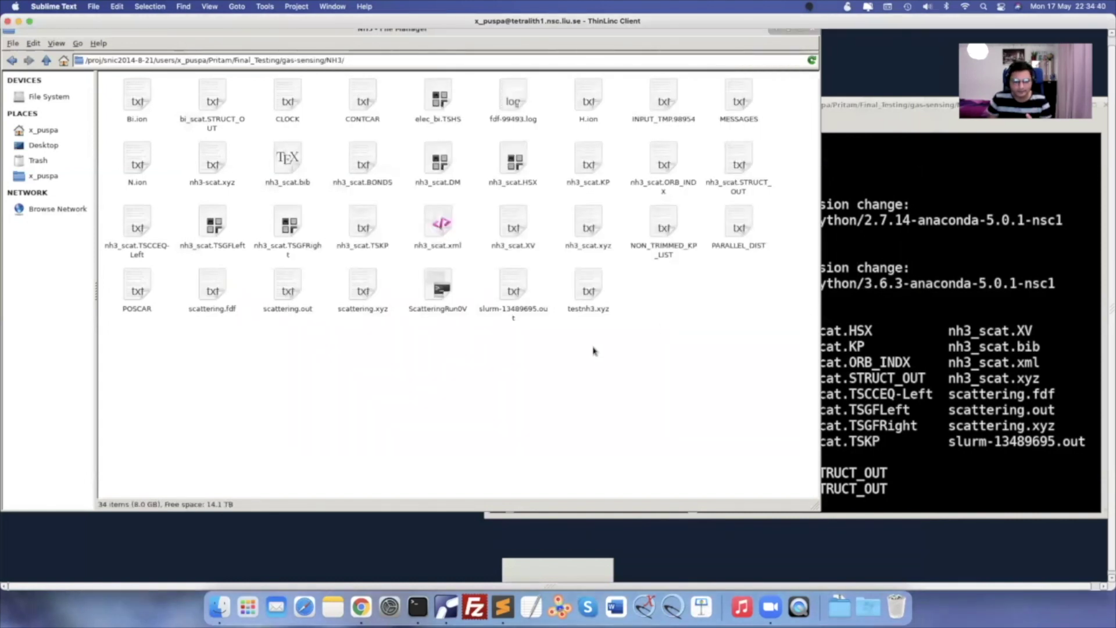
Open POSCAR from the NH3 folder, look through its coordinate rows, and close it
{"action": "double_click", "coordinate": [137, 285]}
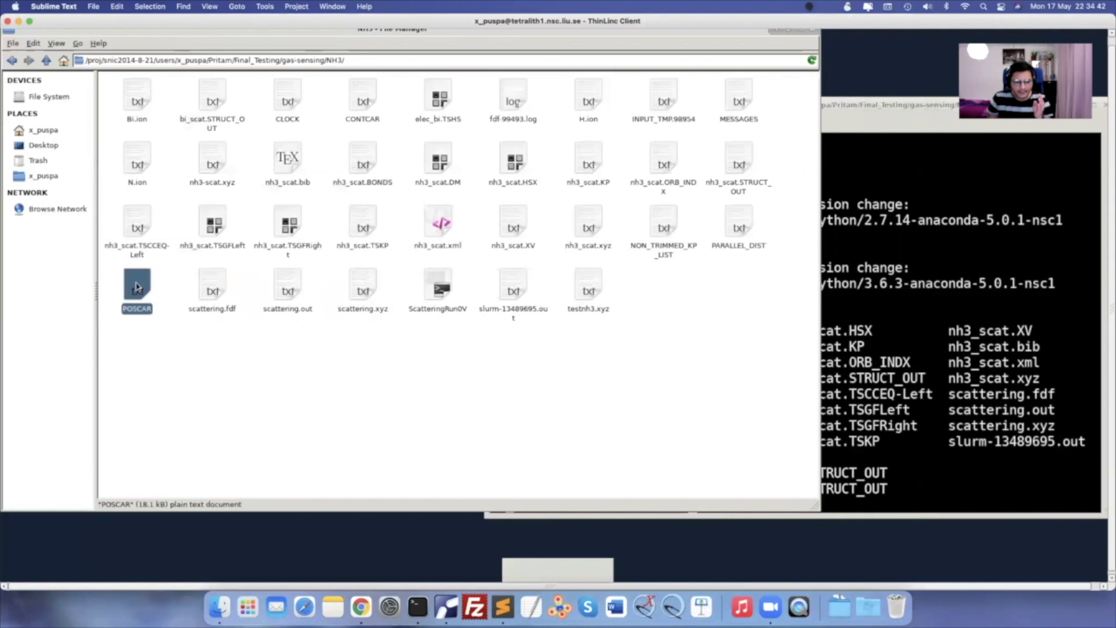
{"action": "scroll", "coordinate": [540, 305], "scroll_direction": "down", "scroll_amount": 5}
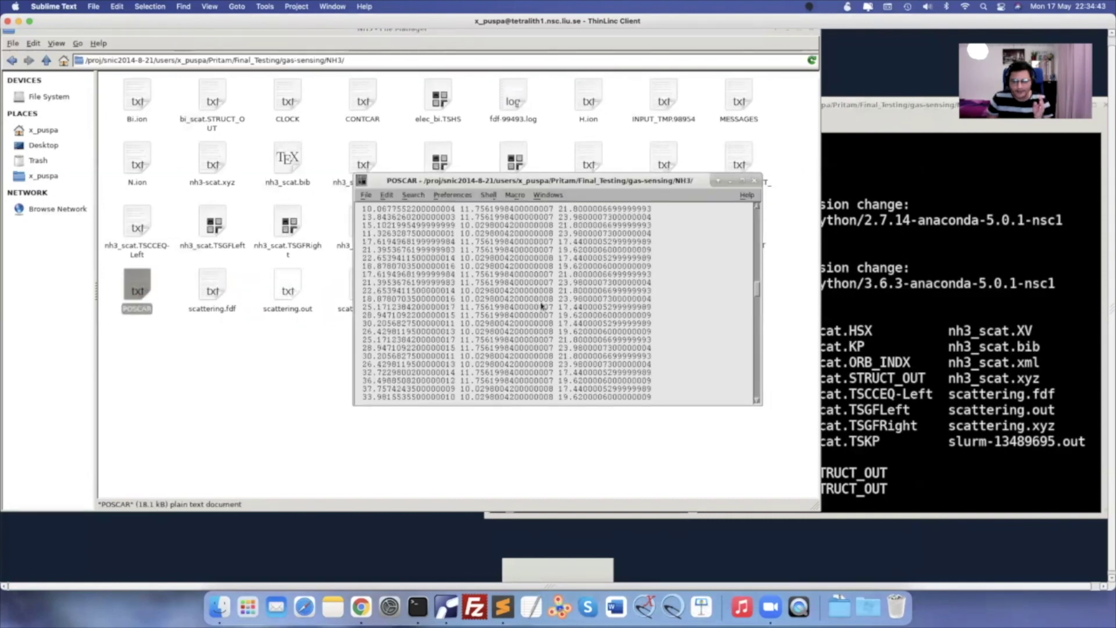
{"action": "left_click", "coordinate": [754, 180]}
Open testnh3.xyz in the ASE viewer from the terminal with "ase gui testnh3.xyz"
{"action": "left_click", "coordinate": [916, 443]}
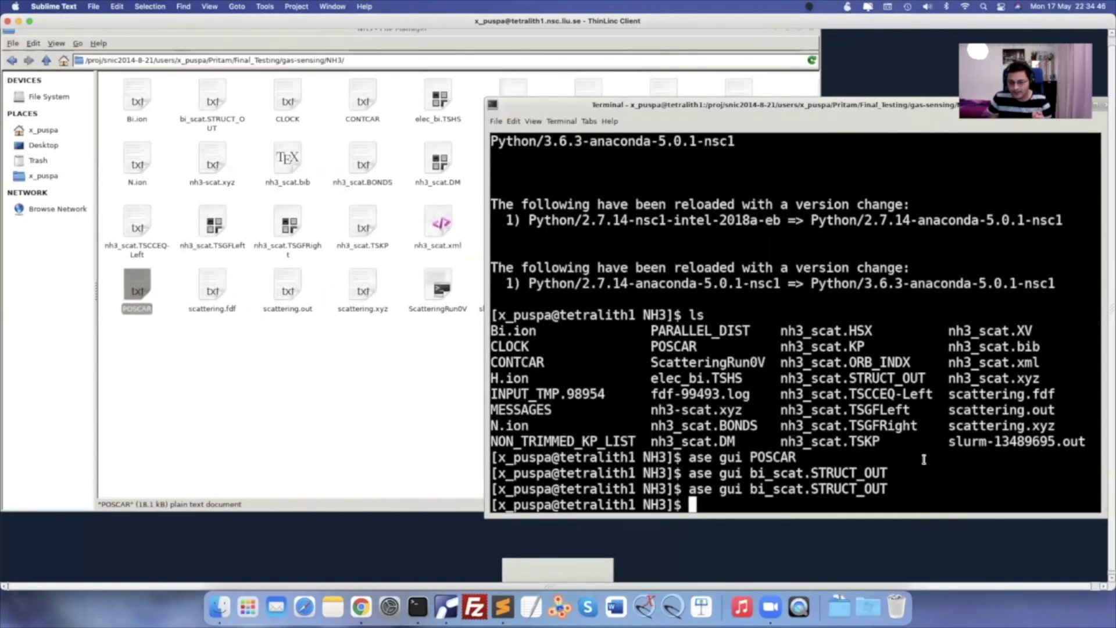
{"action": "type", "text": "ase gui"}
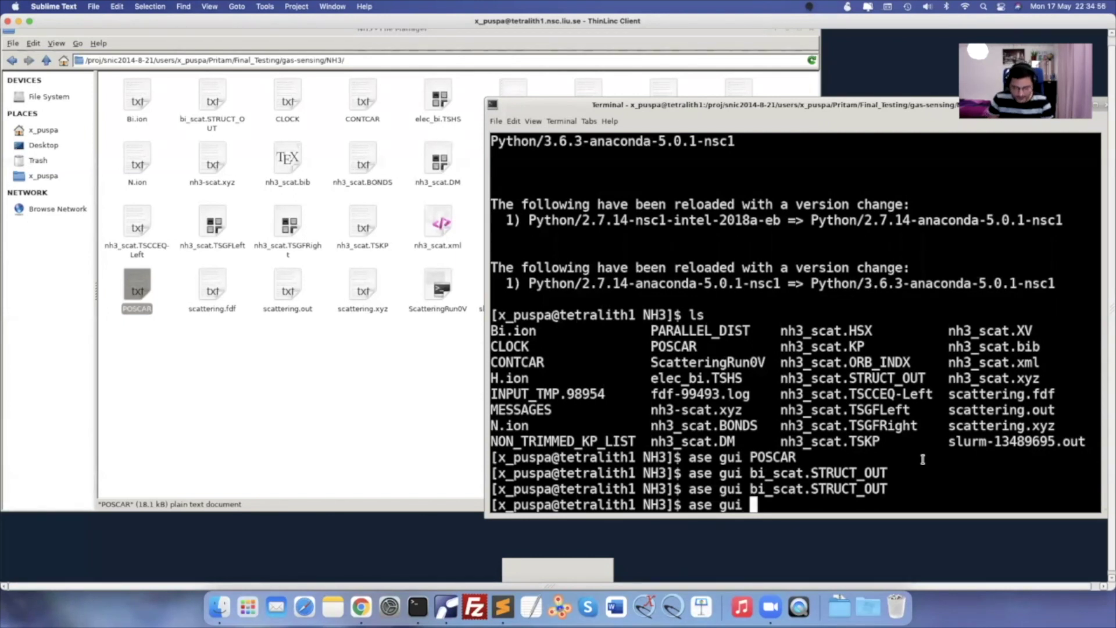
{"action": "left_click", "coordinate": [447, 407]}
{"action": "left_click", "coordinate": [963, 433]}
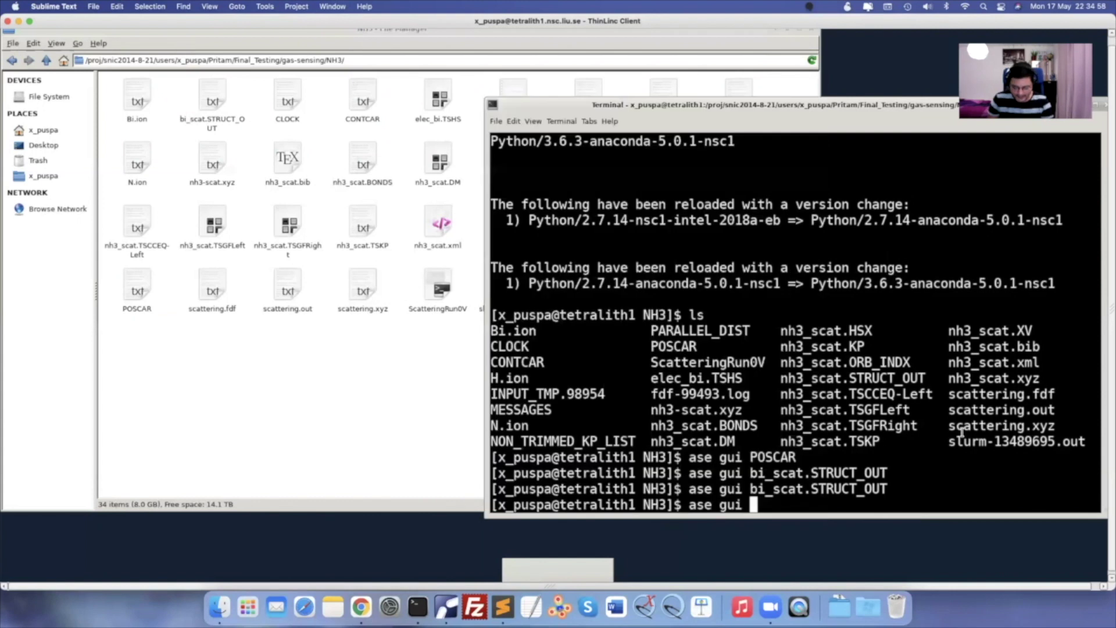
{"action": "type", "text": "testnh3.xyz"}
{"action": "key", "text": "Return"}
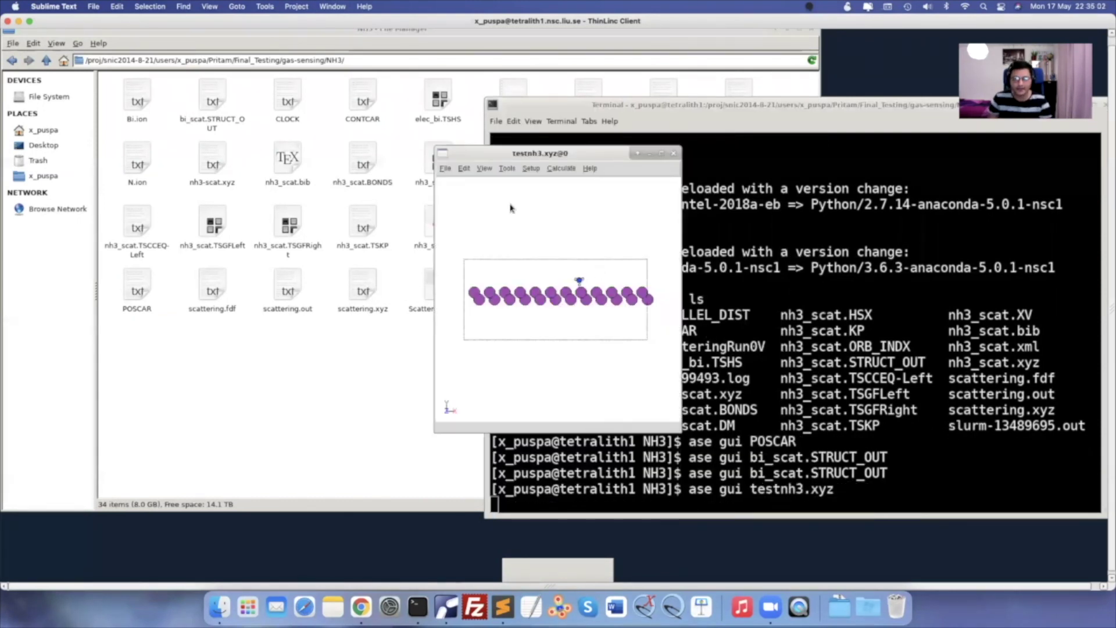
Save the displayed structure as POSCAR-test in the NH3 folder and close the viewer
{"action": "left_click", "coordinate": [445, 169]}
{"action": "left_click", "coordinate": [457, 208]}
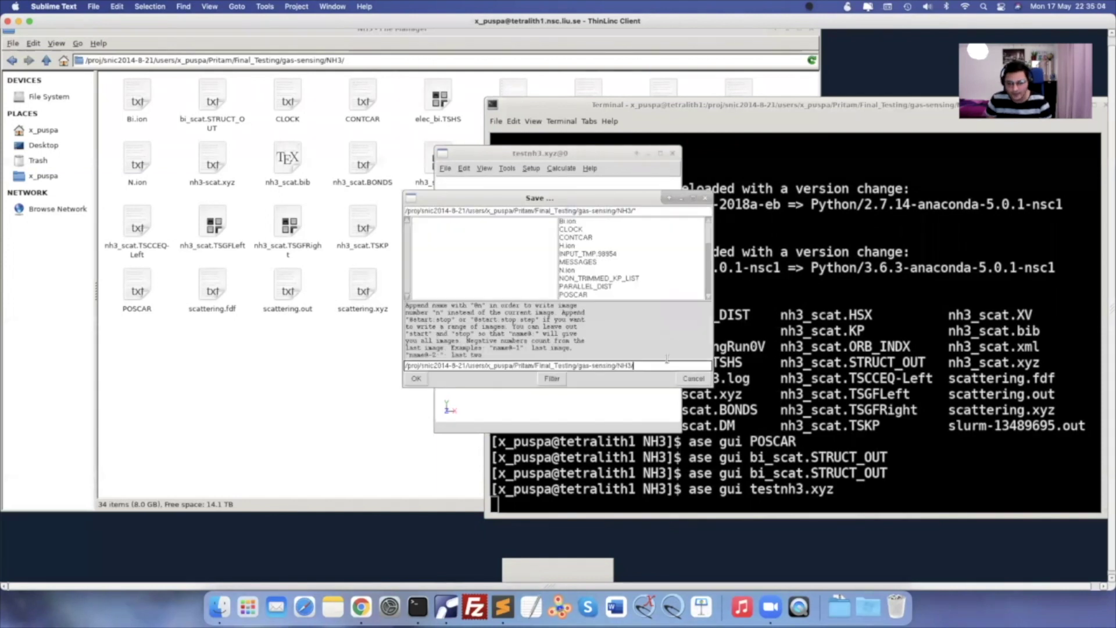
{"action": "type", "text": "POSCAR-test"}
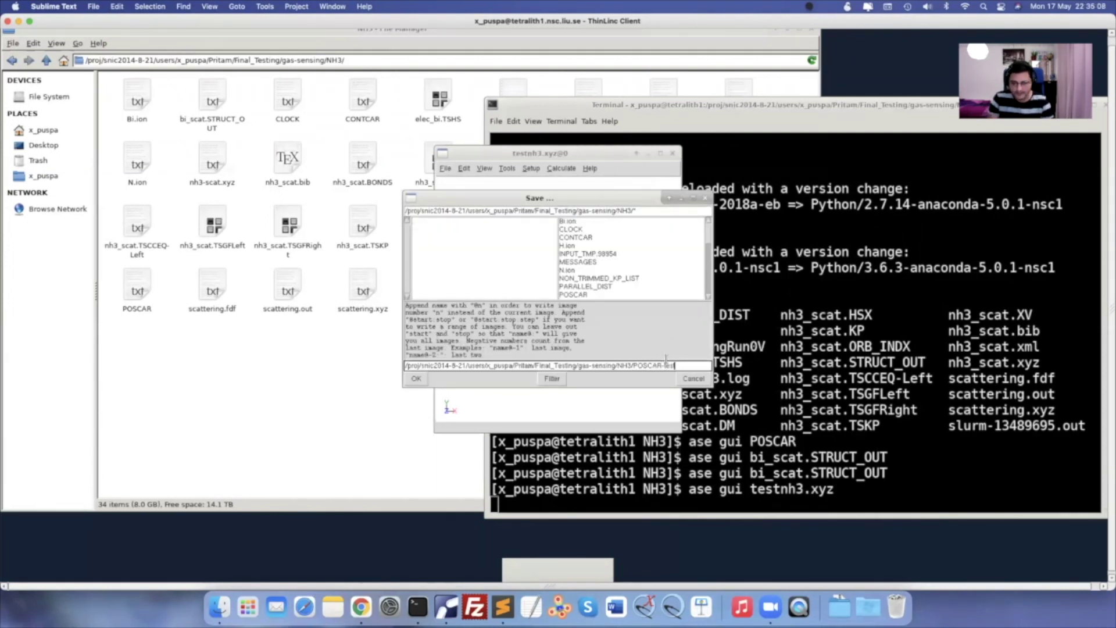
{"action": "key", "text": "Return"}
{"action": "left_click", "coordinate": [674, 156]}
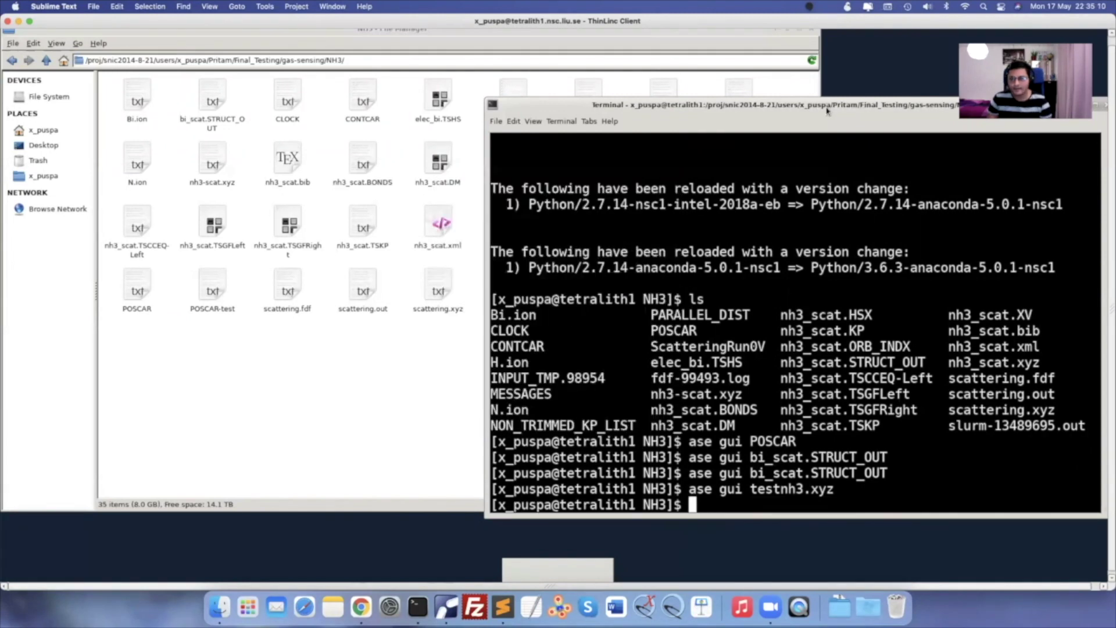
Open POSCAR-test from the NH3 folder and examine its coordinate rows and the line with the atom count per element
{"action": "left_click_drag", "start_coordinate": [827, 110], "coordinate": [705, 129]}
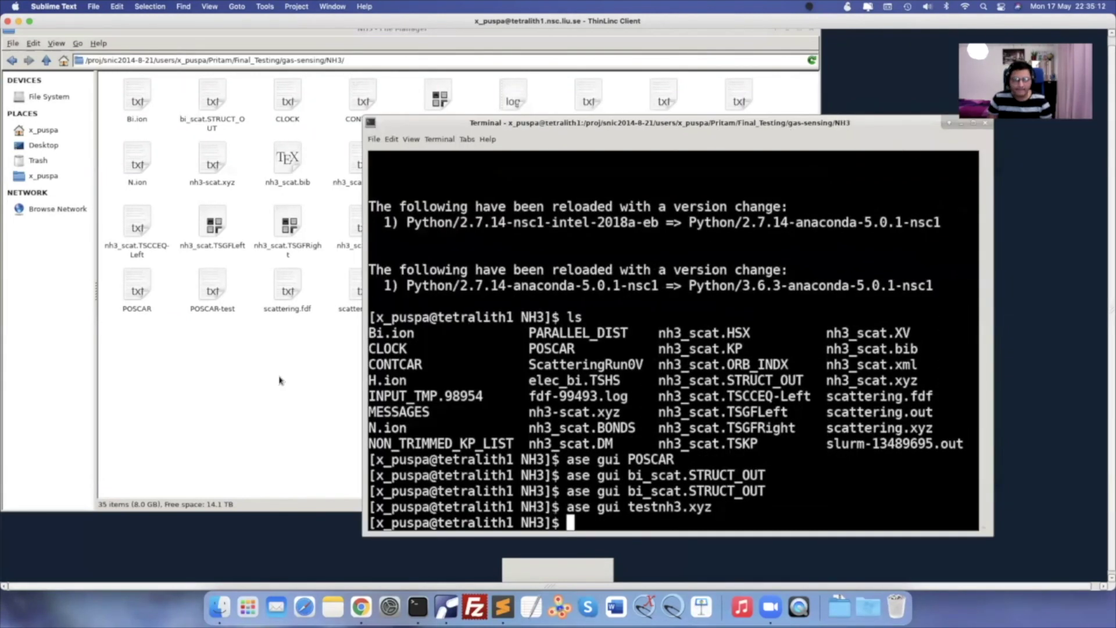
{"action": "left_click", "coordinate": [279, 381]}
{"action": "double_click", "coordinate": [213, 287]}
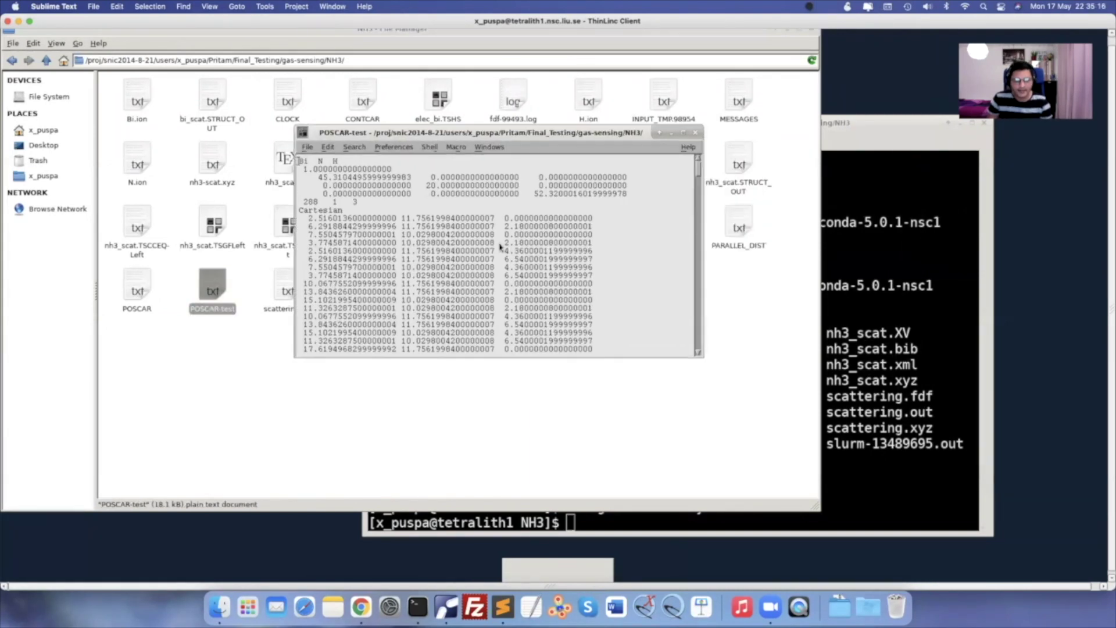
{"action": "scroll", "coordinate": [500, 247], "scroll_direction": "down", "scroll_amount": 20}
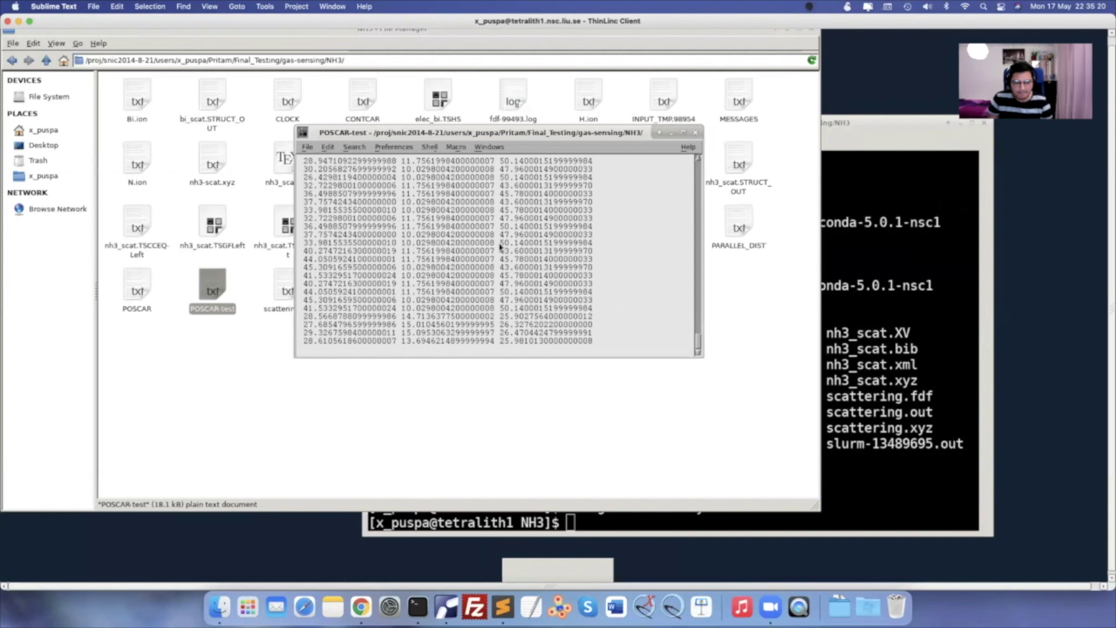
{"action": "scroll", "coordinate": [500, 247], "scroll_direction": "up", "scroll_amount": 20}
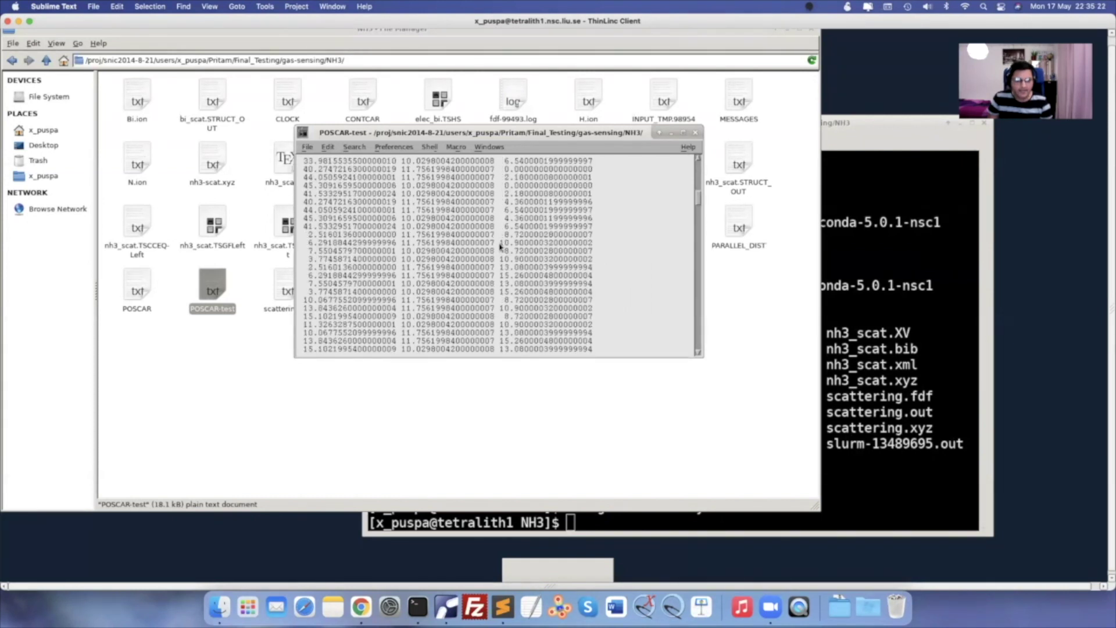
{"action": "scroll", "coordinate": [500, 247], "scroll_direction": "up", "scroll_amount": 8}
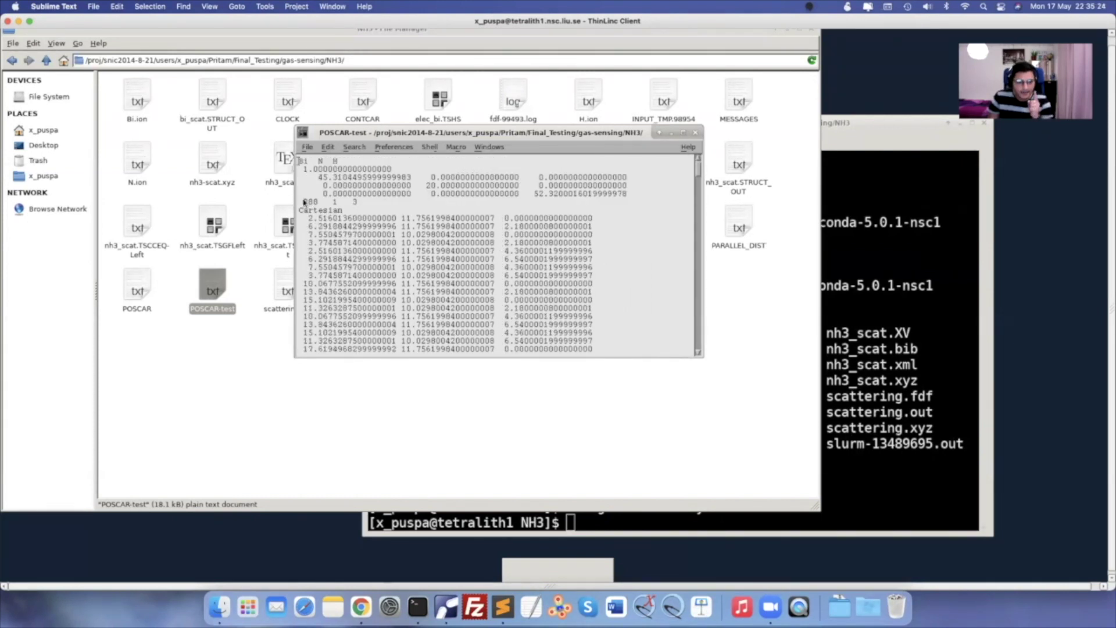
{"action": "left_click_drag", "start_coordinate": [303, 201], "coordinate": [319, 204]}
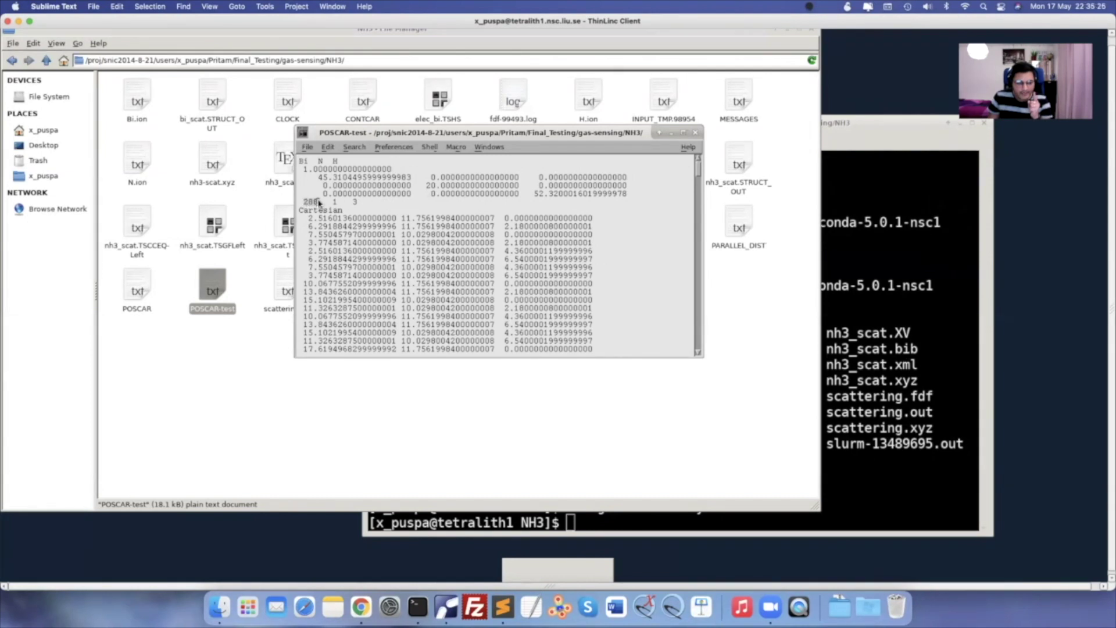
Move the last four coordinate rows of POSCAR-test, the N and H atoms, in among the middle Bi rows, then save and close the file
{"action": "left_click", "coordinate": [335, 203]}
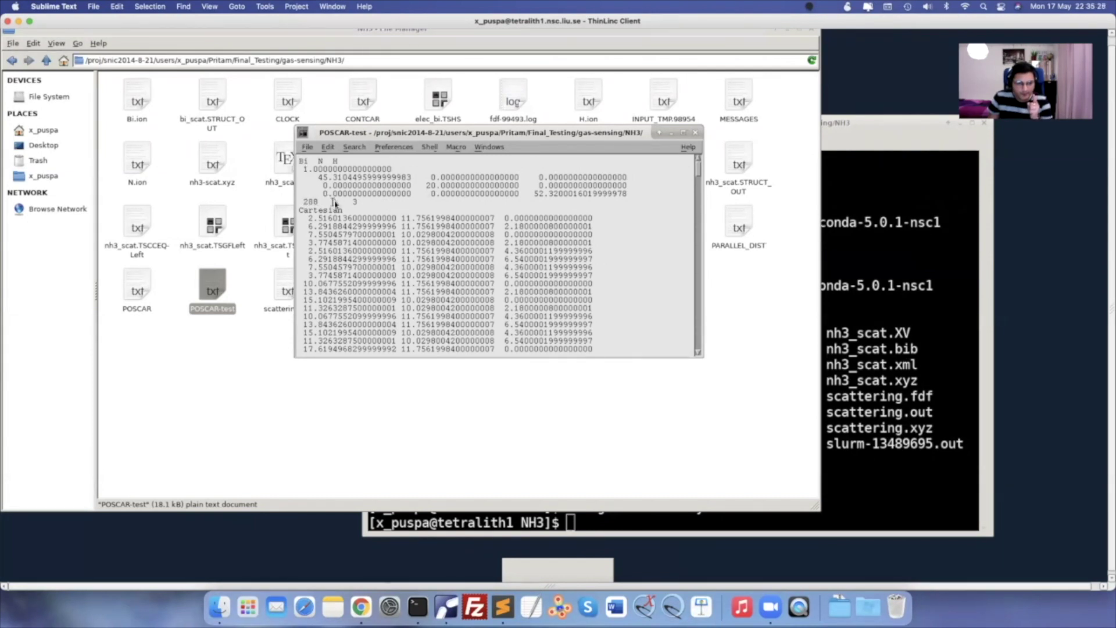
{"action": "double_click", "coordinate": [354, 202]}
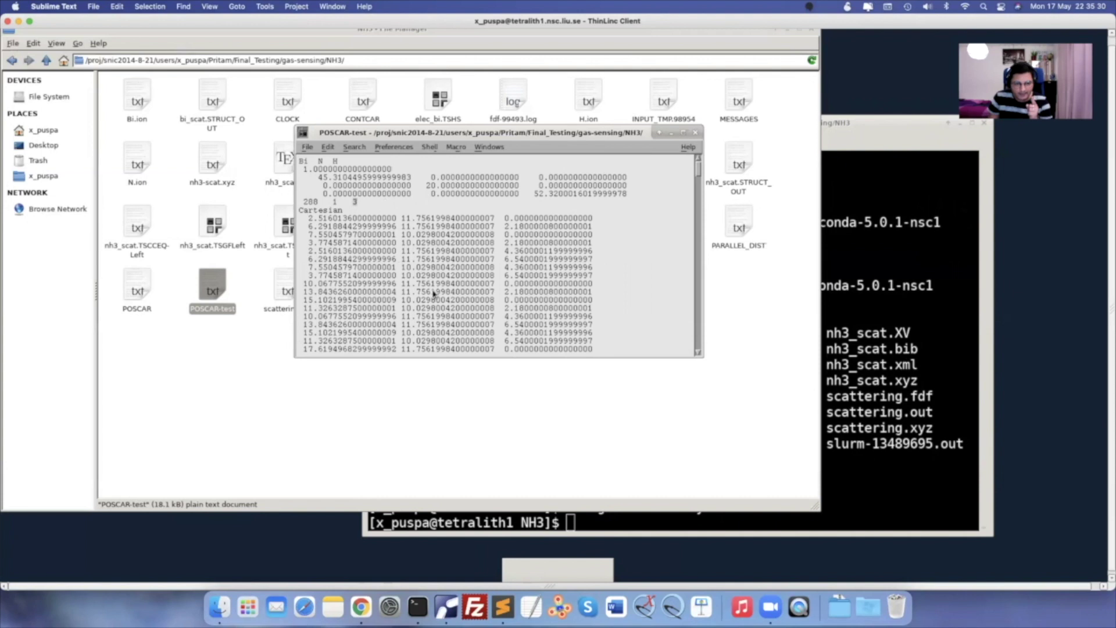
{"action": "scroll", "coordinate": [433, 293], "scroll_direction": "down", "scroll_amount": 20}
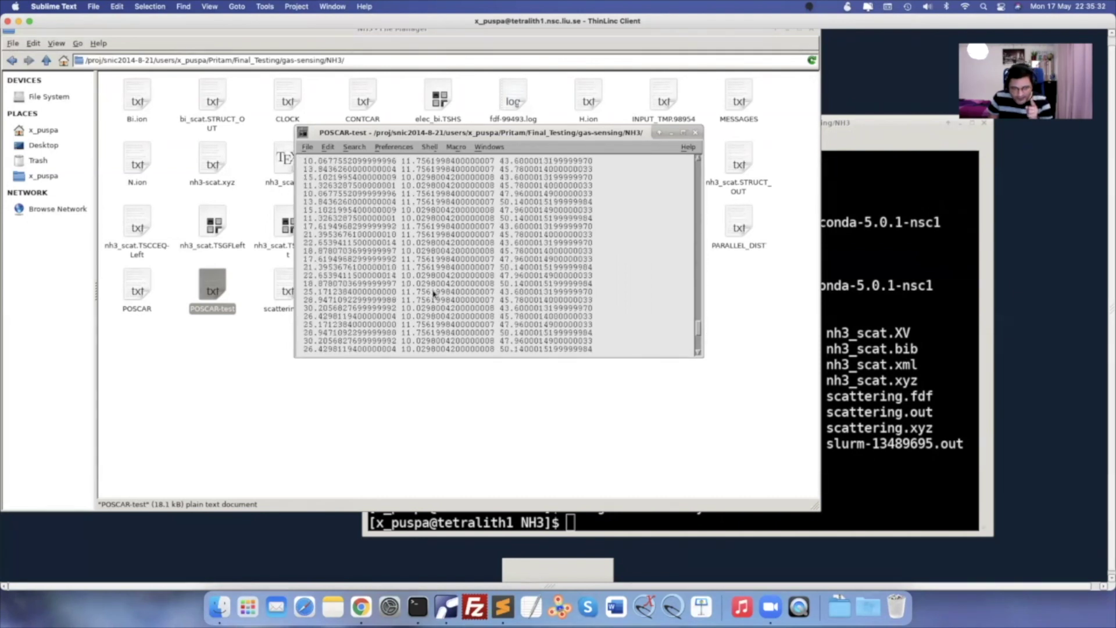
{"action": "left_click_drag", "start_coordinate": [303, 316], "coordinate": [597, 348]}
{"action": "key", "text": "ctrl+c"}
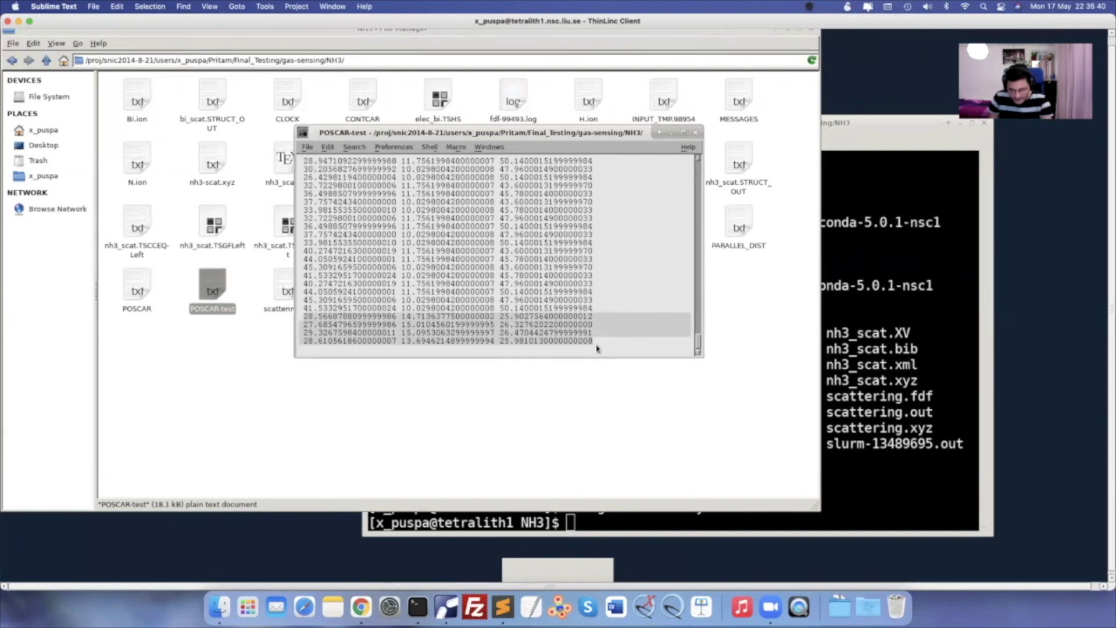
{"action": "key", "text": "BackSpace"}
{"action": "scroll", "coordinate": [593, 329], "scroll_direction": "up", "scroll_amount": 10}
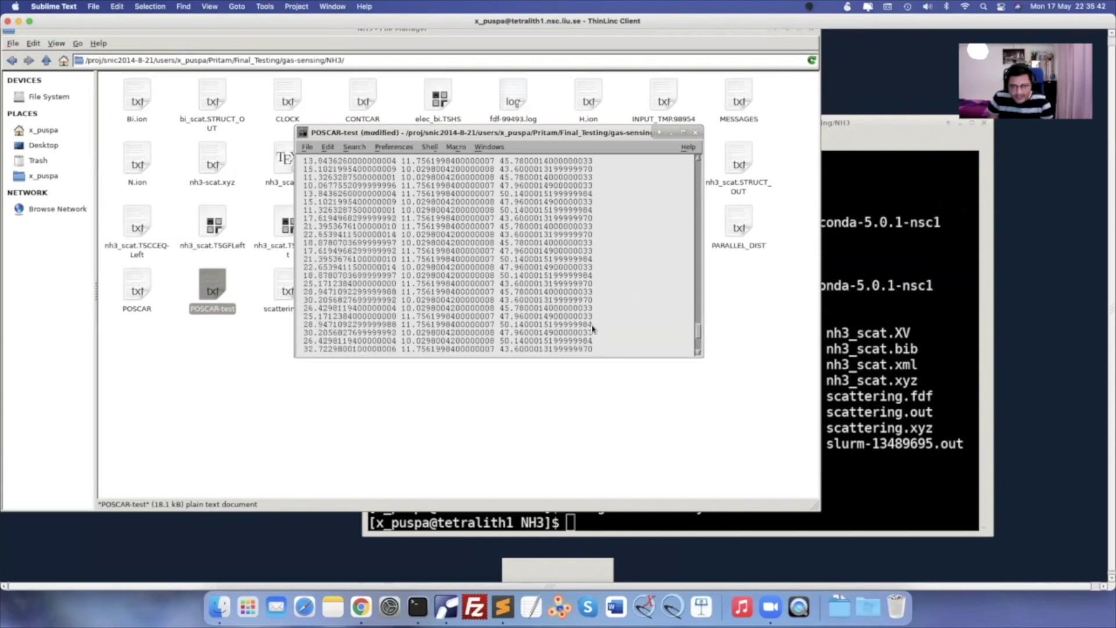
{"action": "scroll", "coordinate": [593, 329], "scroll_direction": "up", "scroll_amount": 8}
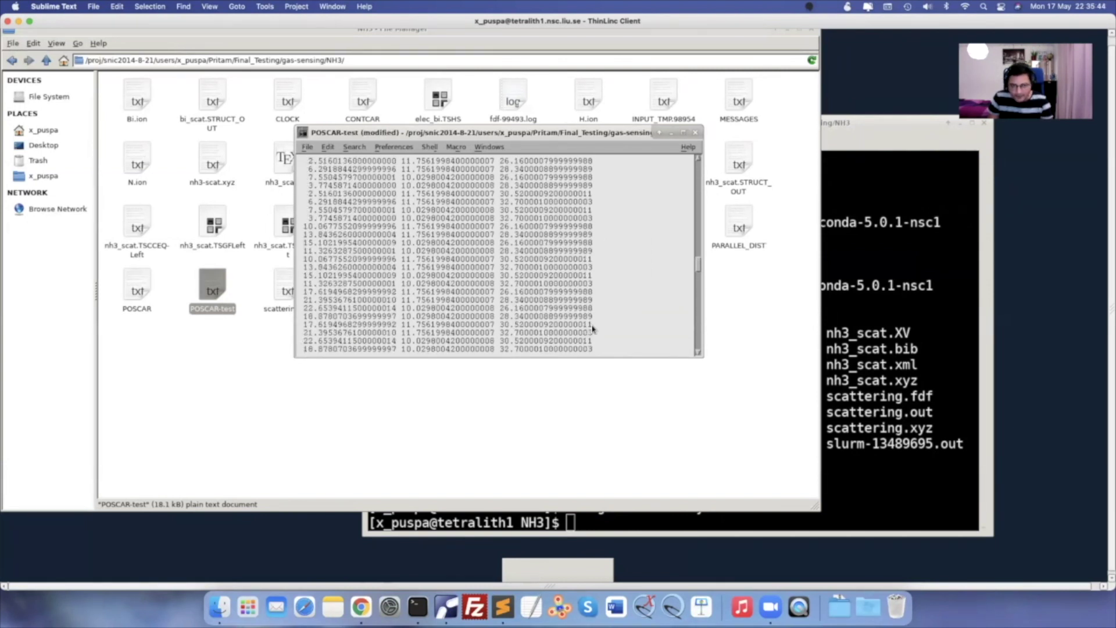
{"action": "key", "text": "ctrl+v"}
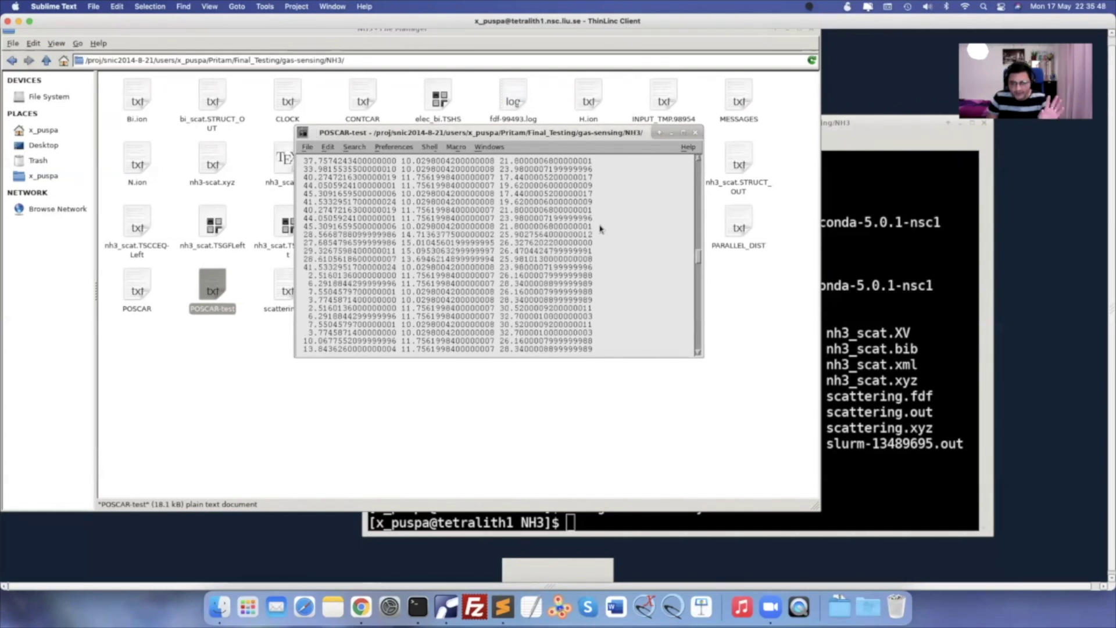
{"action": "left_click", "coordinate": [695, 133]}
Open the edited structure in the ASE viewer from the terminal with "ase gui POSCAR-test"
{"action": "left_click", "coordinate": [850, 506]}
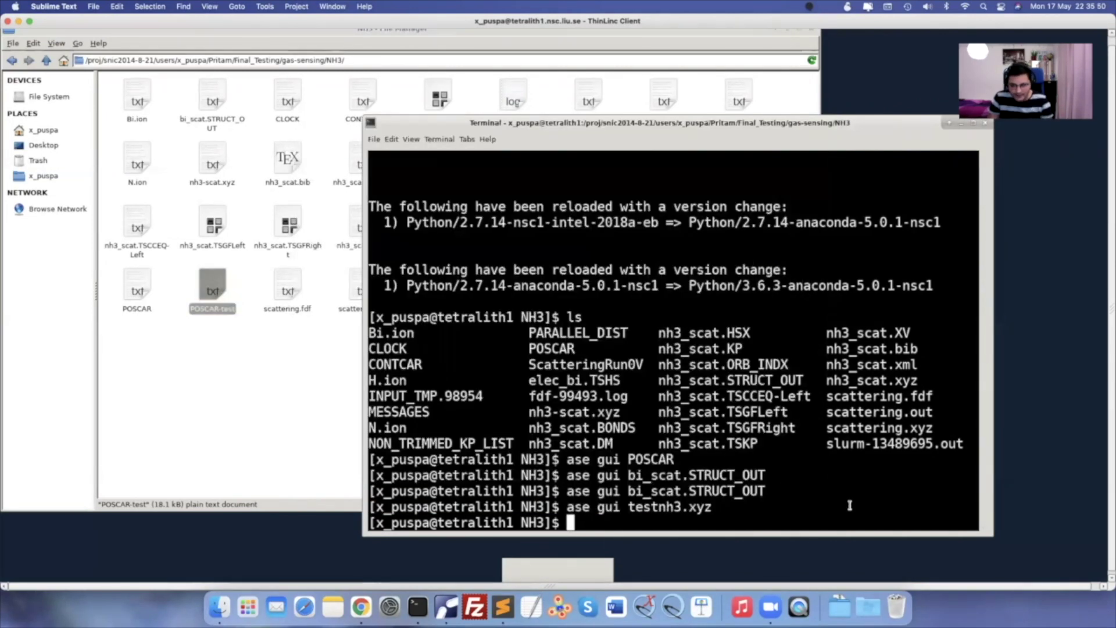
{"action": "key", "text": "Up"}
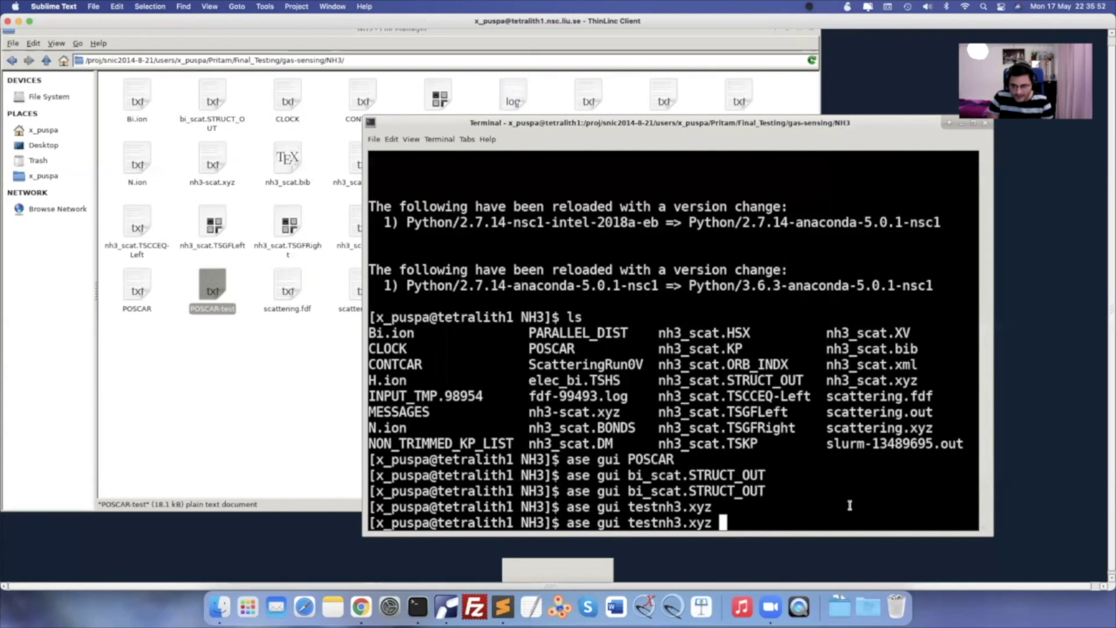
{"action": "key", "text": "BackSpace"}
{"action": "key", "text": "BackSpace"}
{"action": "key", "text": "BackSpace"}
{"action": "key", "text": "BackSpace"}
{"action": "key", "text": "BackSpace"}
{"action": "key", "text": "BackSpace"}
{"action": "key", "text": "BackSpace"}
{"action": "key", "text": "BackSpace"}
{"action": "key", "text": "BackSpace"}
{"action": "key", "text": "BackSpace"}
{"action": "key", "text": "BackSpace"}
{"action": "type", "text": "POSCAR-test"}
{"action": "key", "text": "Return"}
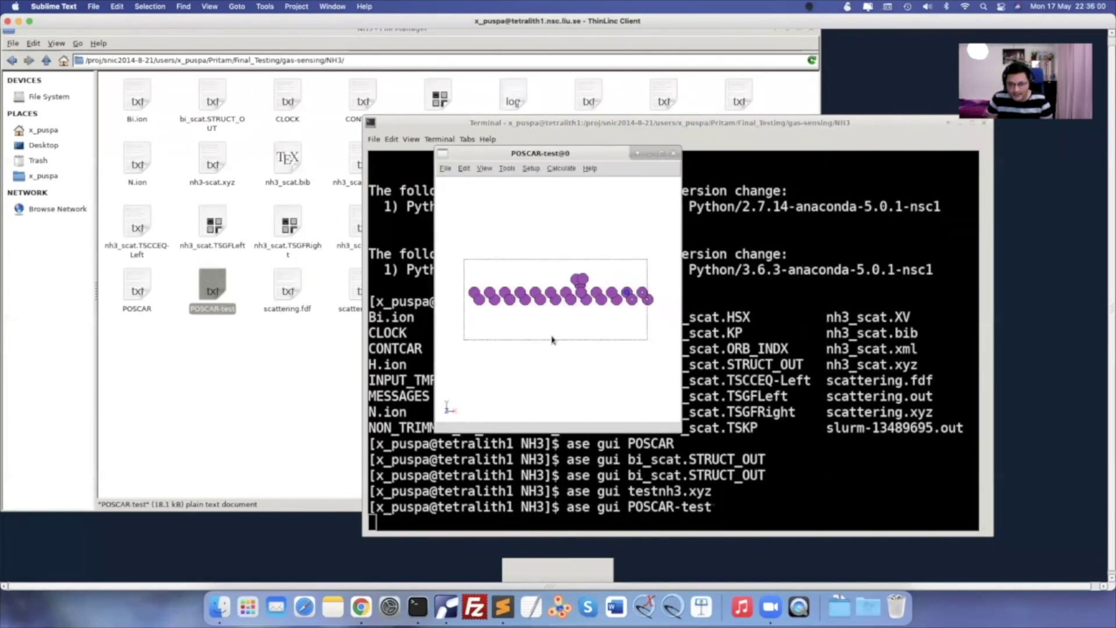
Examine the POSCAR-test structure enlarged and from several angles, checking the element assigned to each atom, and close the viewer and terminal
{"action": "left_click", "coordinate": [661, 153]}
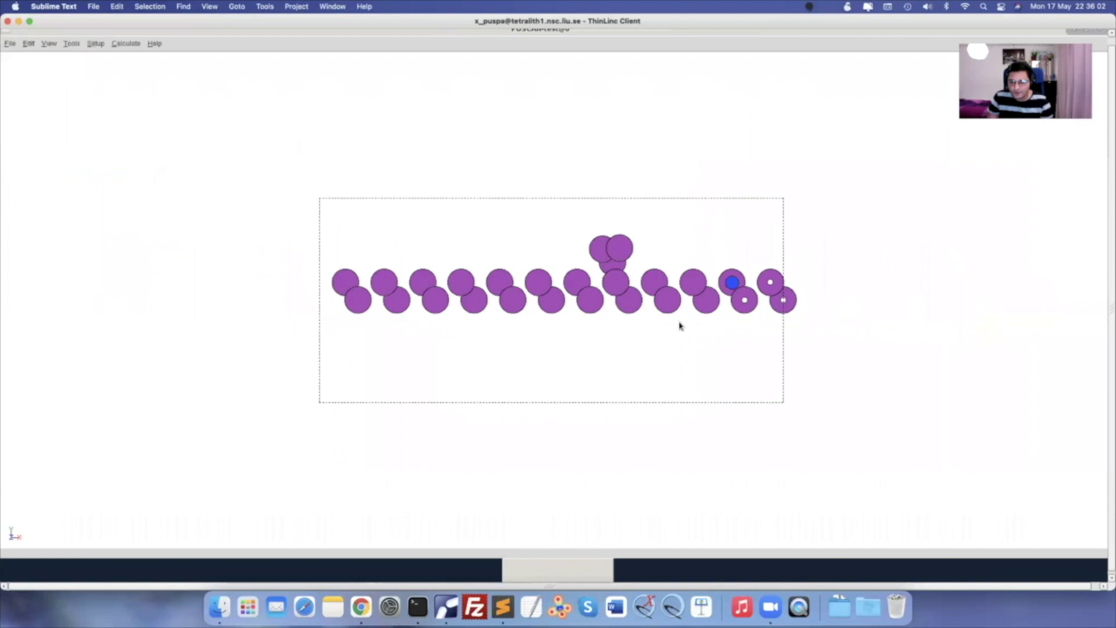
{"action": "left_click_drag", "start_coordinate": [721, 320], "coordinate": [562, 362]}
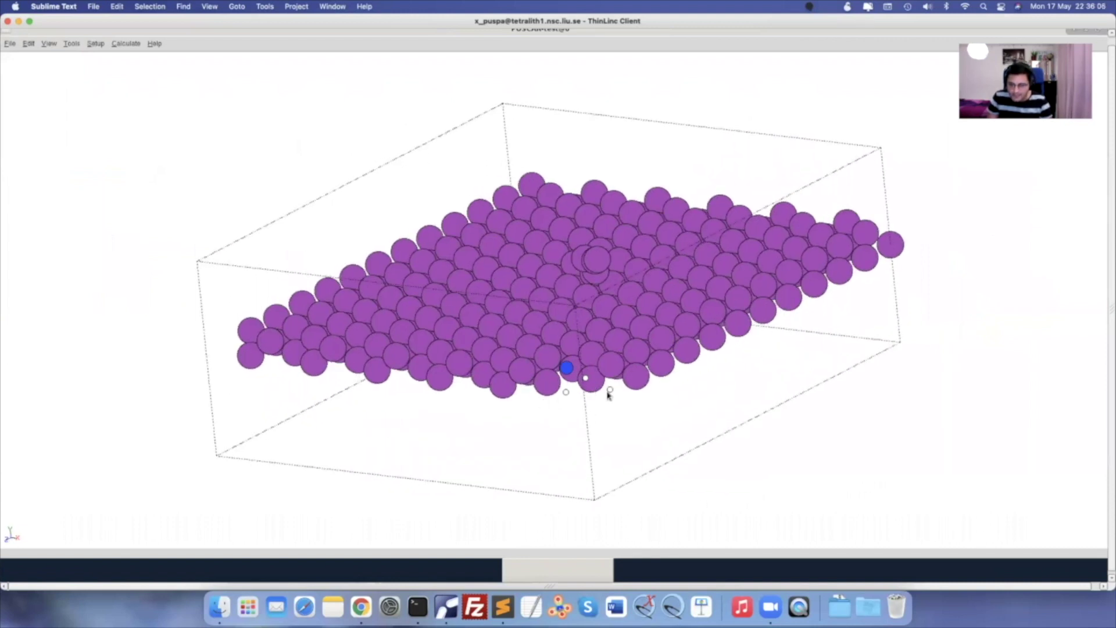
{"action": "left_click_drag", "start_coordinate": [637, 316], "coordinate": [742, 269]}
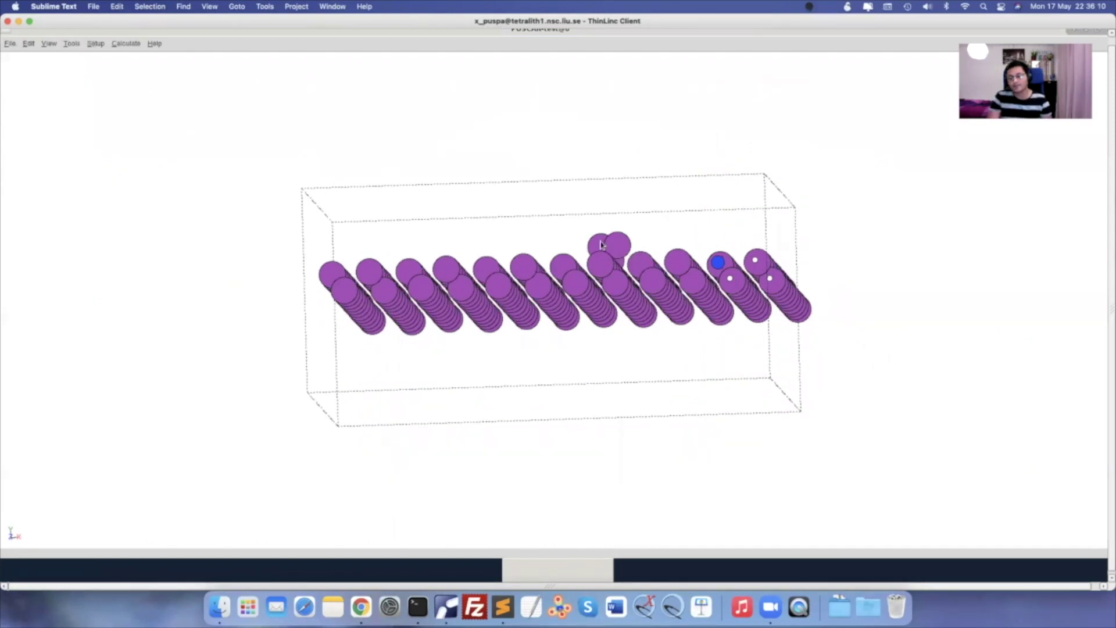
{"action": "left_click_drag", "start_coordinate": [605, 307], "coordinate": [586, 294]}
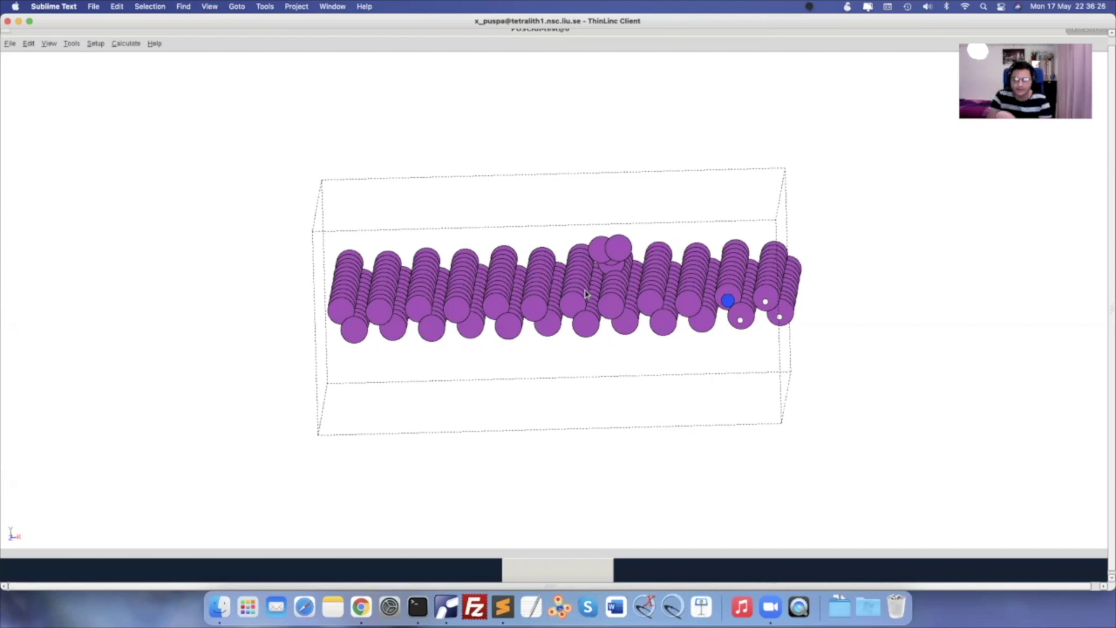
{"action": "mouse_move", "coordinate": [675, 349]}
{"action": "left_mouse_down"}
{"action": "mouse_move", "coordinate": [686, 395]}
{"action": "mouse_move", "coordinate": [689, 361]}
{"action": "left_mouse_up"}
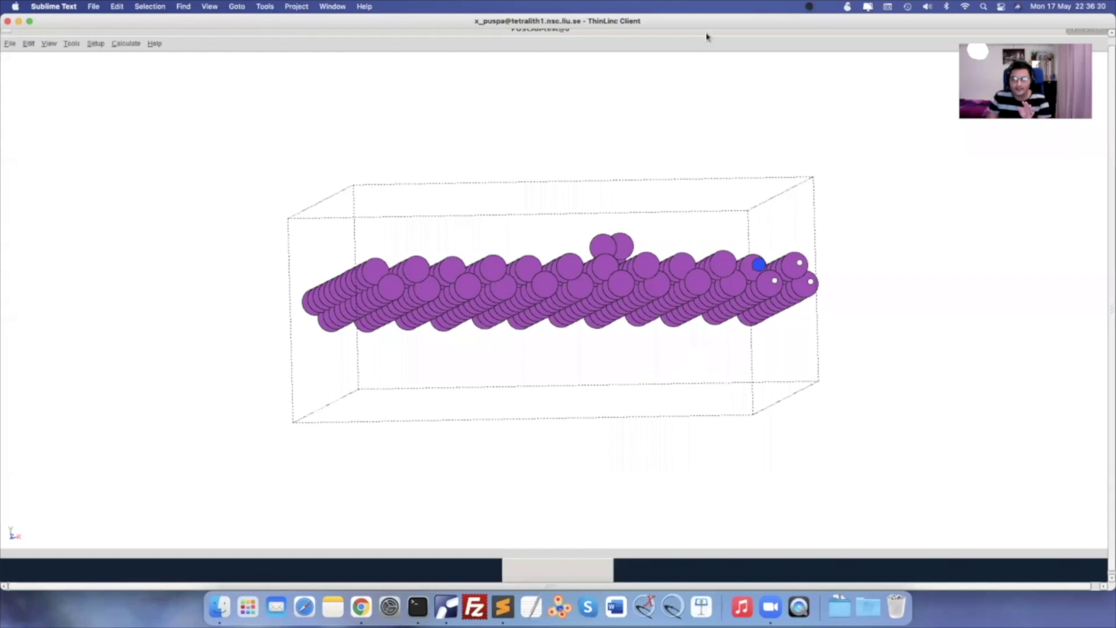
{"action": "key", "text": "alt+F10"}
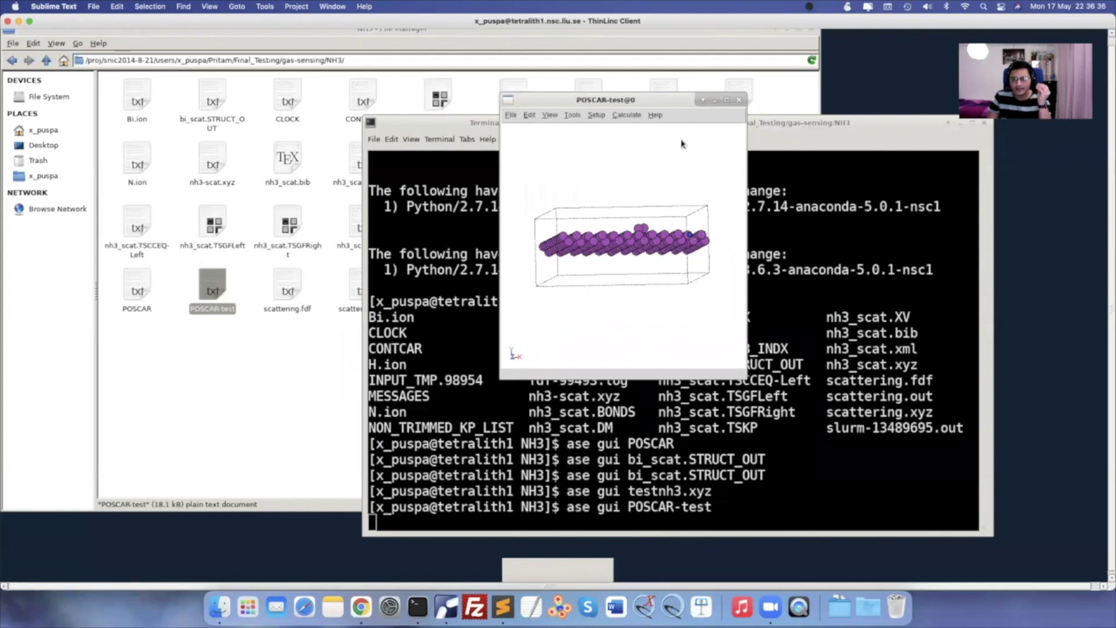
{"action": "left_click", "coordinate": [738, 100]}
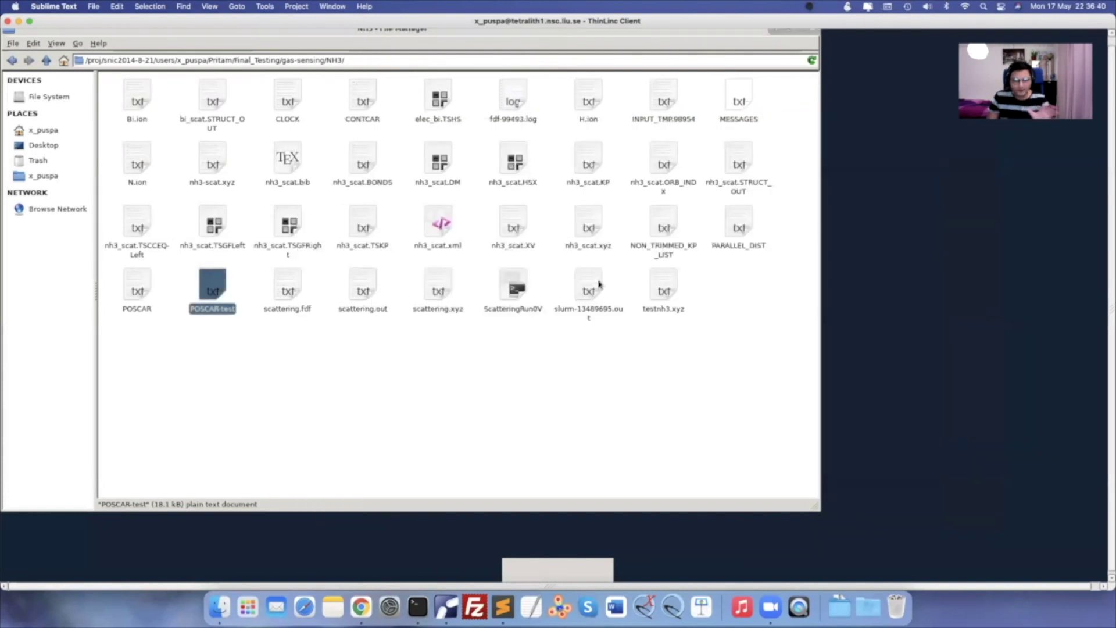
{"action": "left_click", "coordinate": [961, 123]}
{"action": "left_click", "coordinate": [410, 358]}
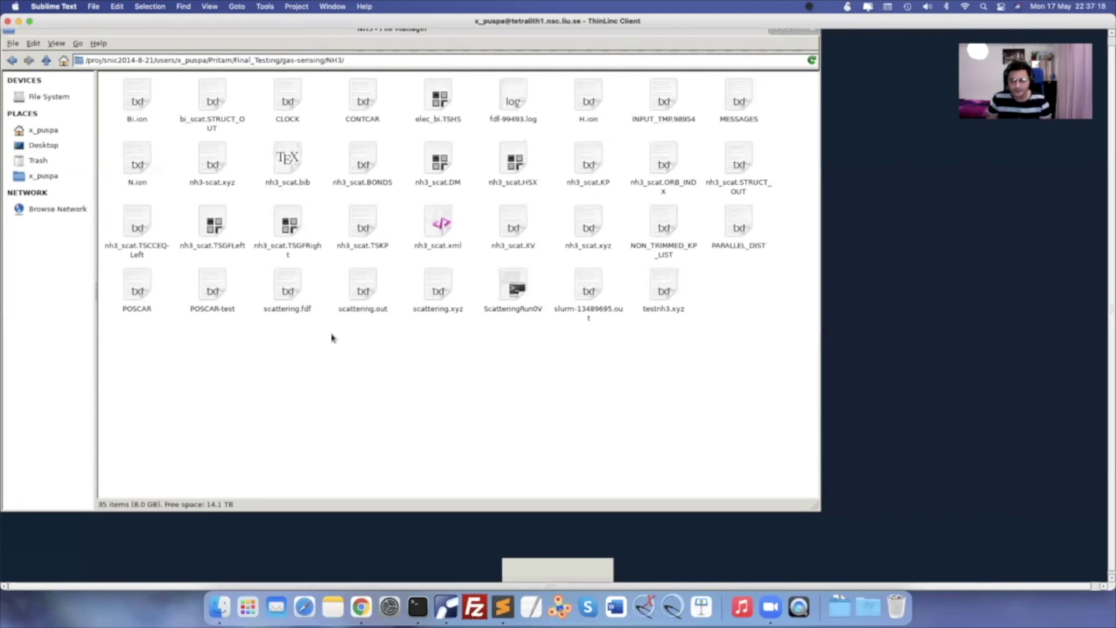
Switch to Safari, look through the Siesta GitHub repository and its Transport scripts folder, and close the browser window
{"action": "left_click", "coordinate": [302, 608]}
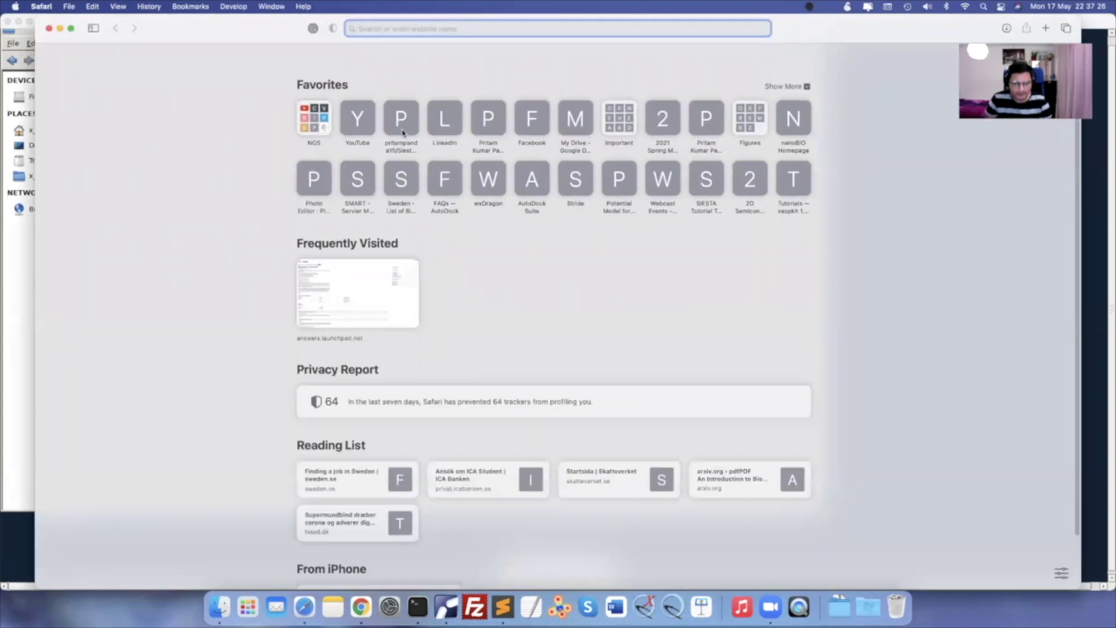
{"action": "left_click", "coordinate": [402, 132]}
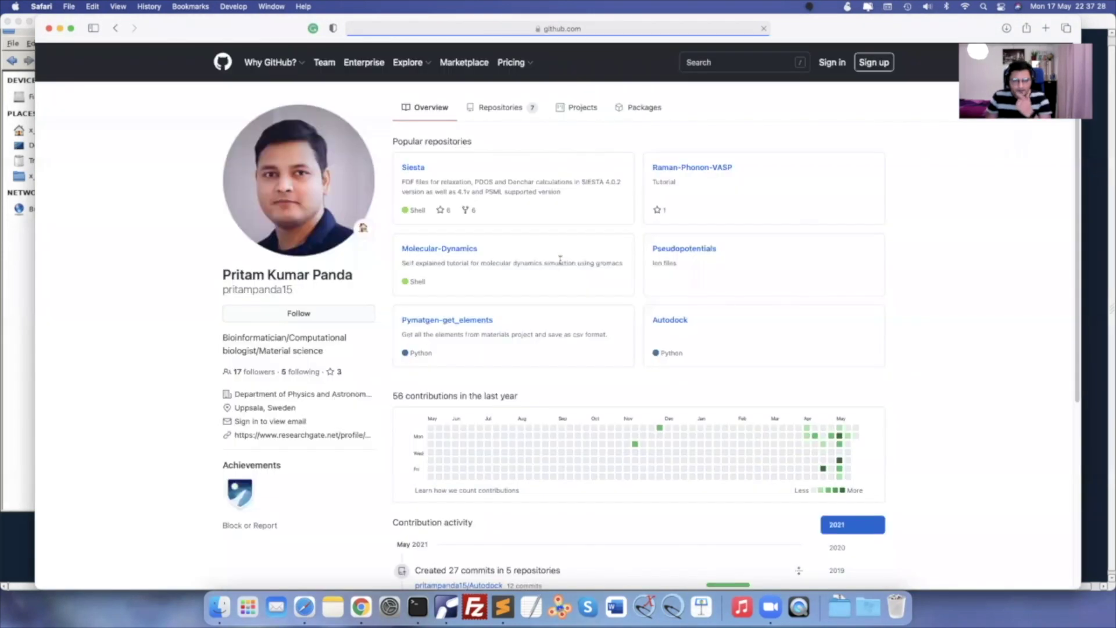
{"action": "left_click", "coordinate": [409, 169]}
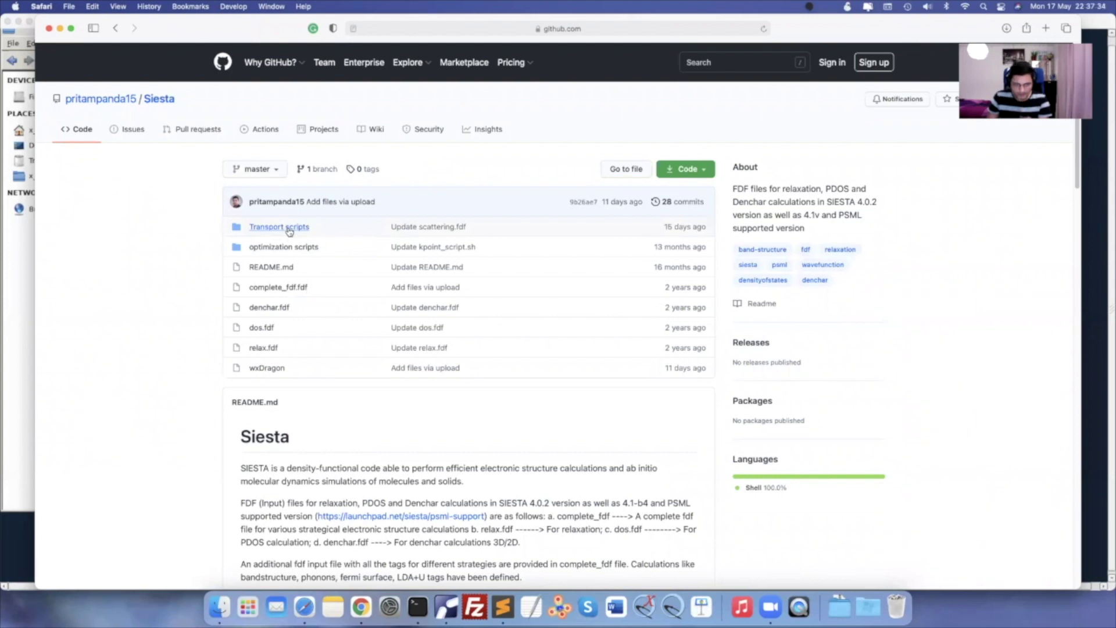
{"action": "left_click", "coordinate": [289, 229]}
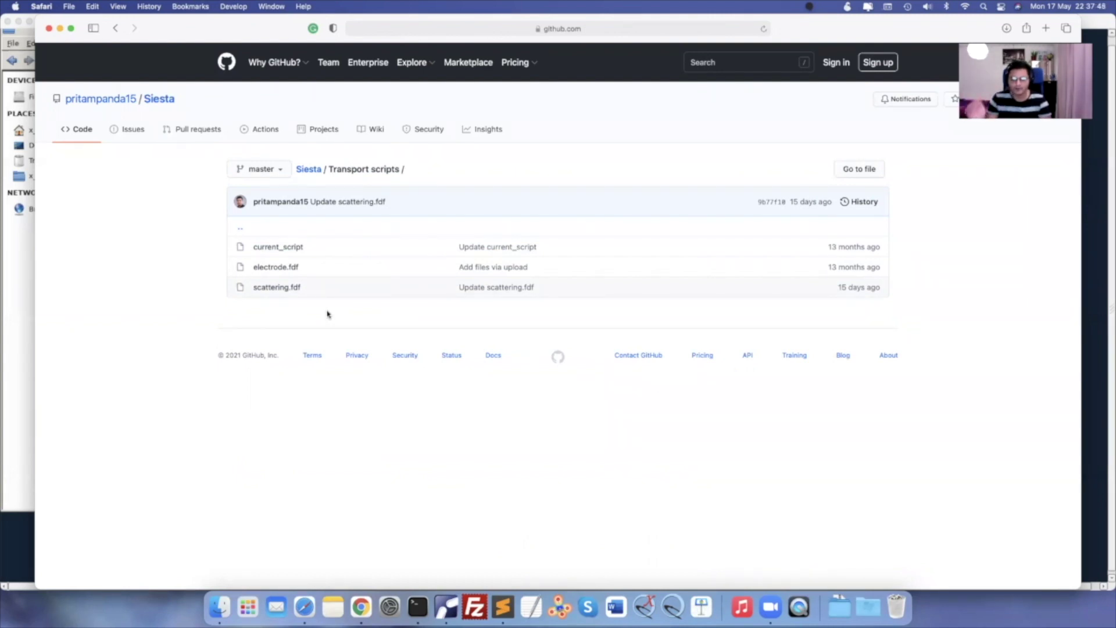
{"action": "left_click", "coordinate": [309, 169]}
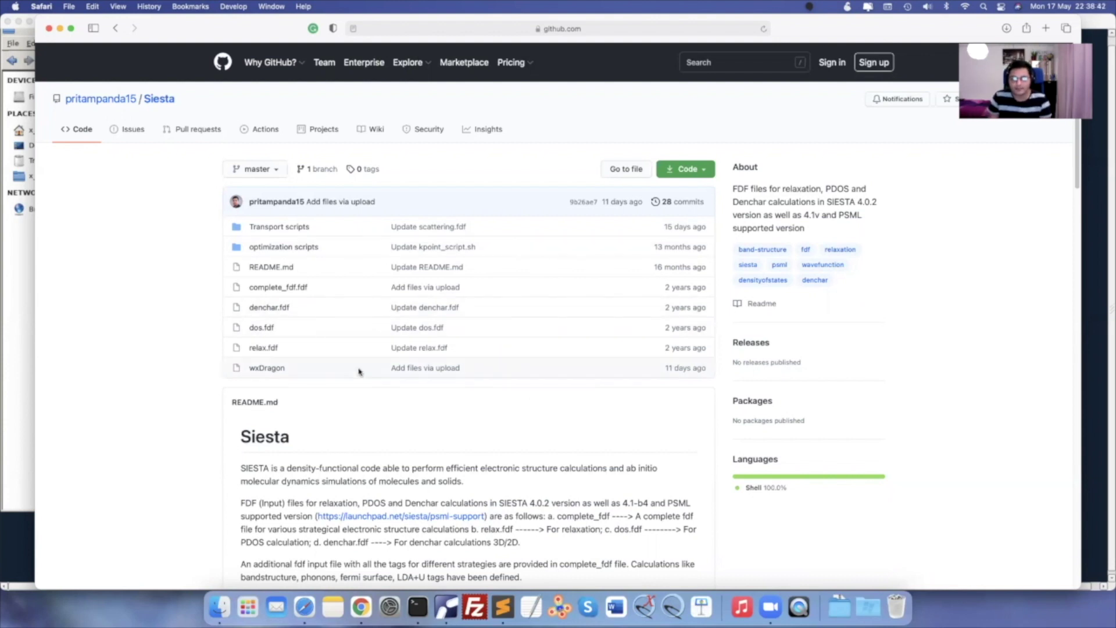
{"action": "left_click", "coordinate": [49, 29]}
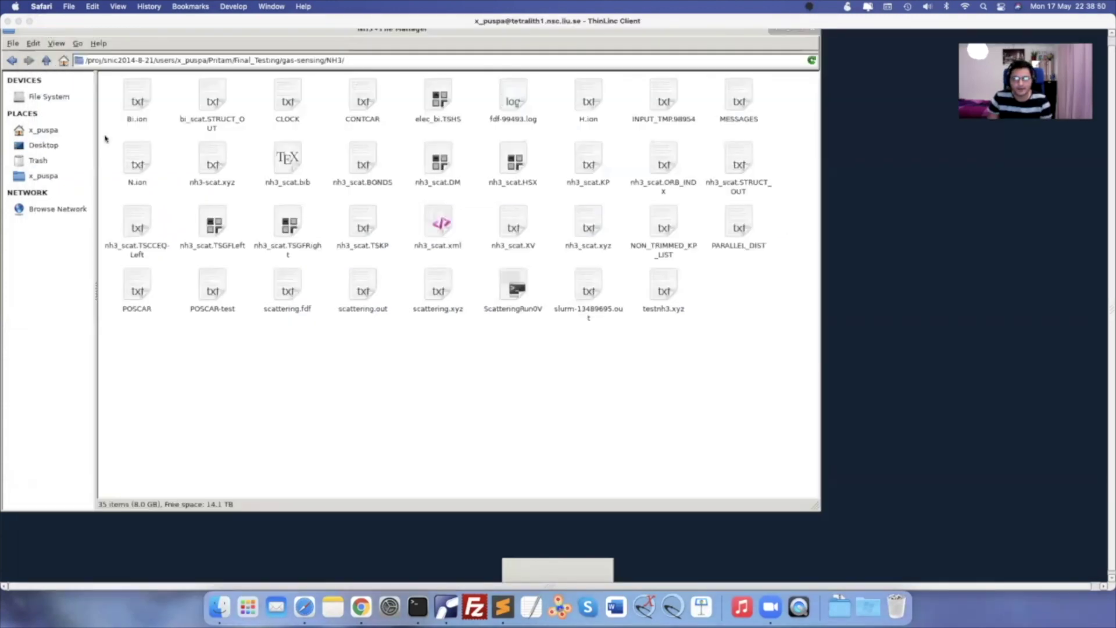
Go back from the NH3 folder to the Final_Testing folder in the file manager
{"action": "left_click", "coordinate": [11, 60]}
{"action": "left_click", "coordinate": [12, 60]}
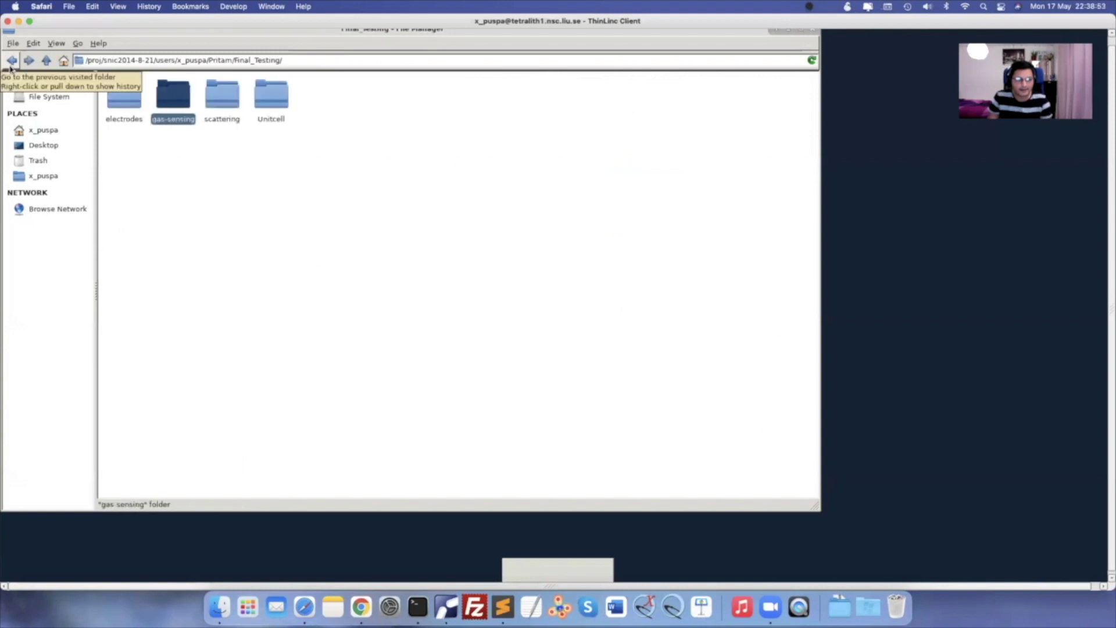
{"action": "left_click", "coordinate": [250, 234]}
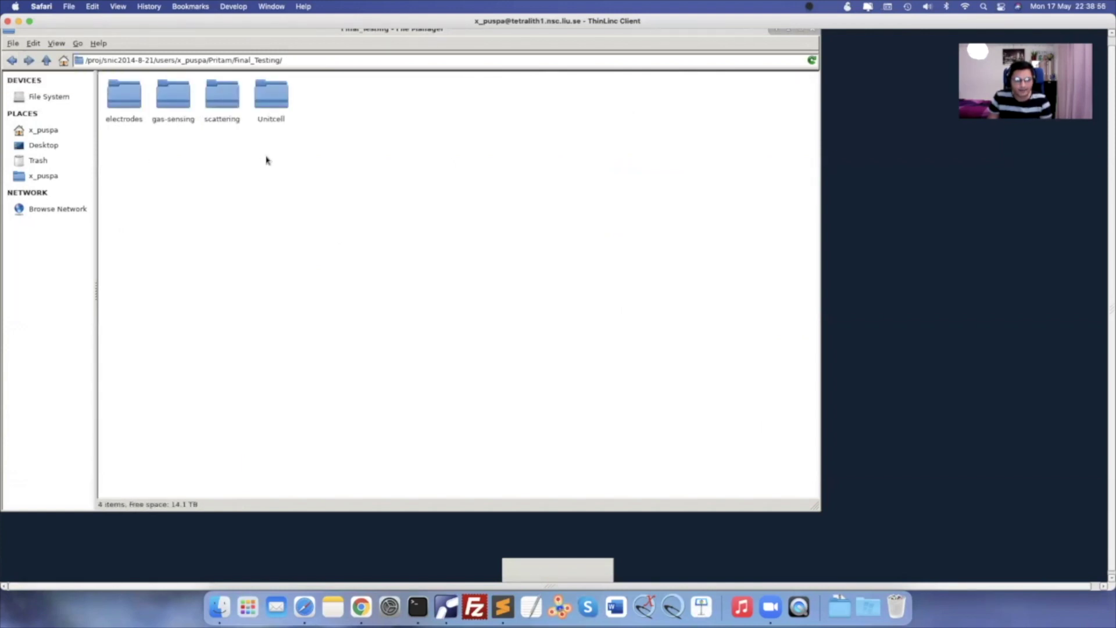